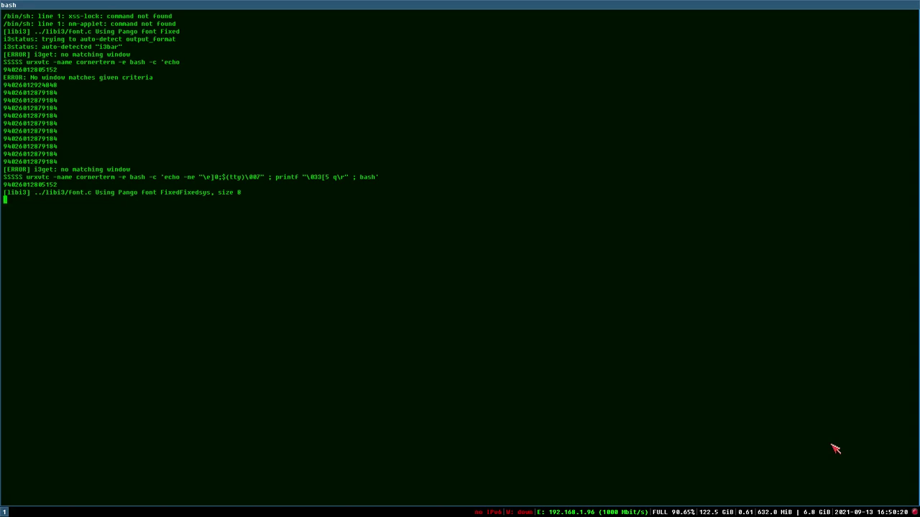
Open a new terminal, widen it to about two thirds of the screen, and launch Sublime Text with subl.
key(super+Return)
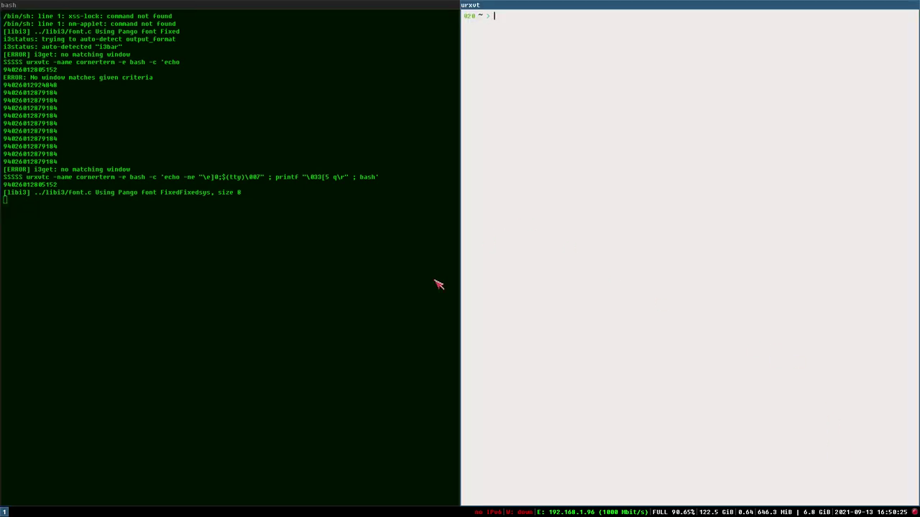
drag(460, 268, 291, 265)
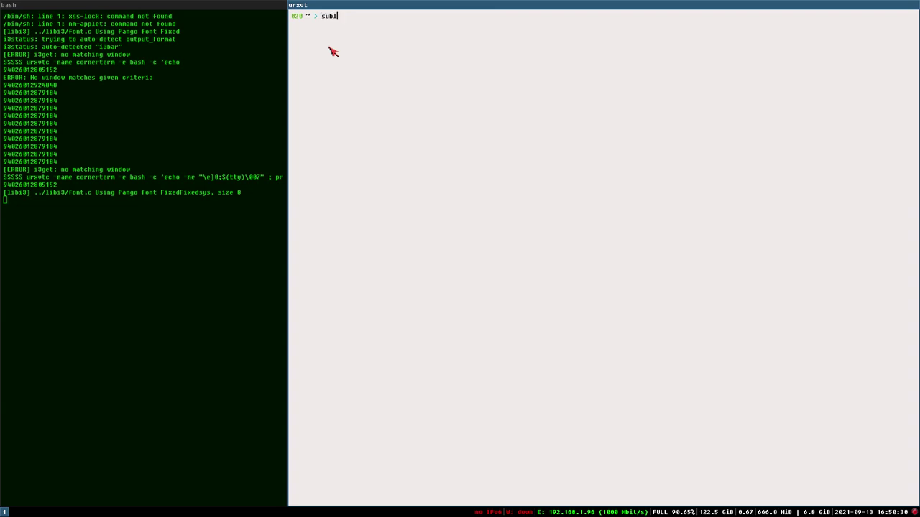
text(subl)
key(Return)
key(Escape)
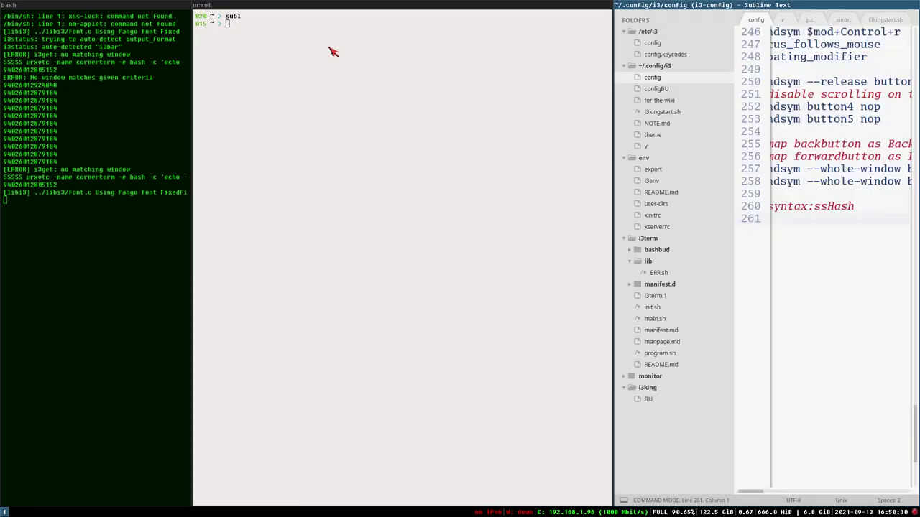
Launch vivaldi-stable from the light terminal and arrange all windows in a tabbed layout.
click(333, 52)
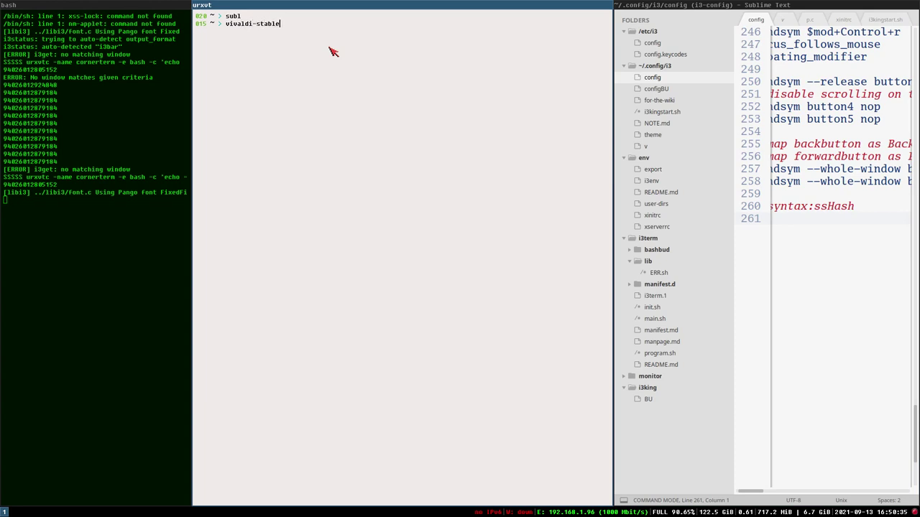
key(Return)
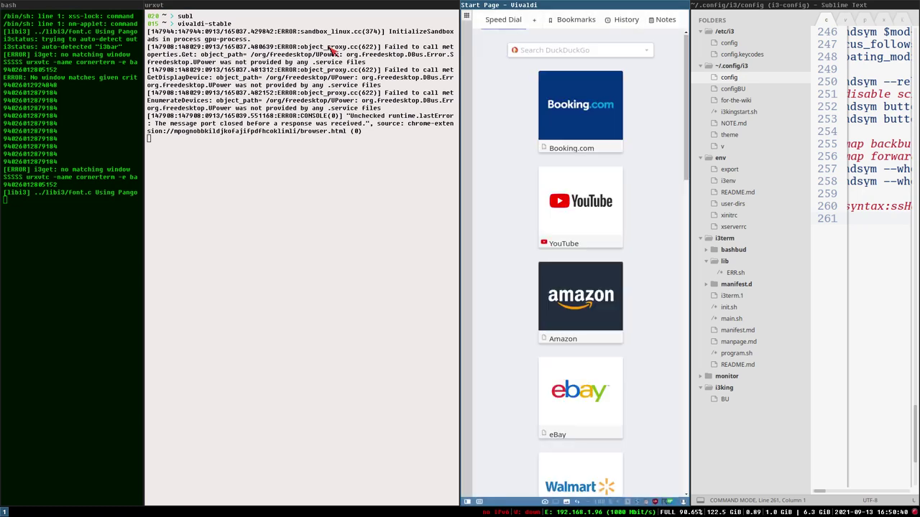
key(super+e)
key(super+w)
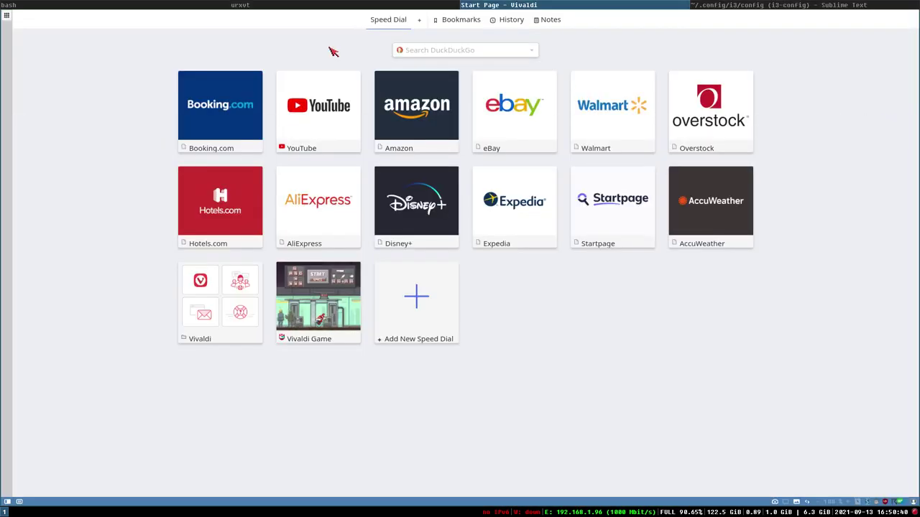
Open another terminal, move it out of the tabbed container to the right side, and enlarge its font.
click(255, 5)
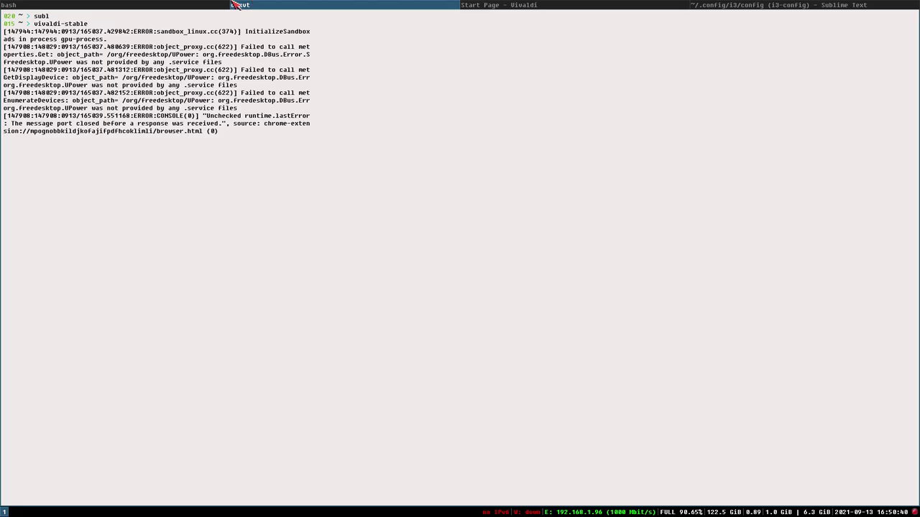
click(178, 5)
click(276, 8)
key(super+Return)
key(super+shift+Right)
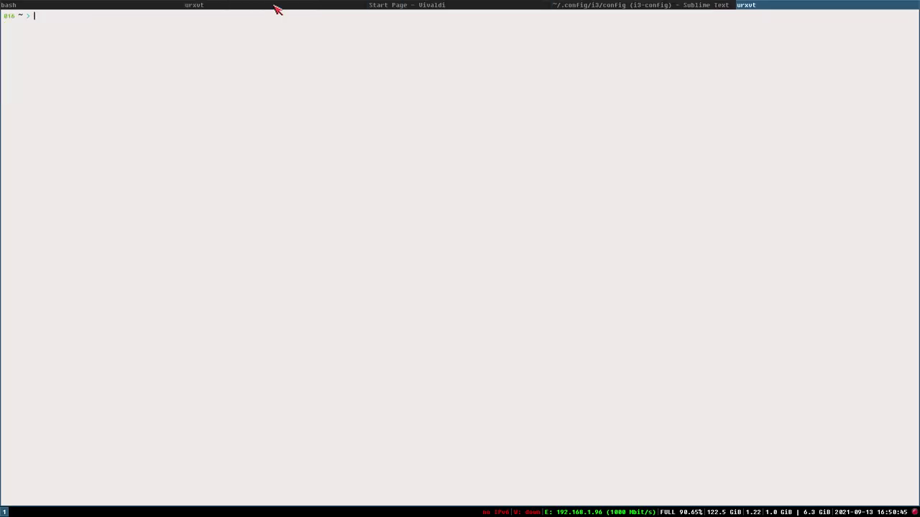
key(super+shift+Right)
key(ctrl+plus)
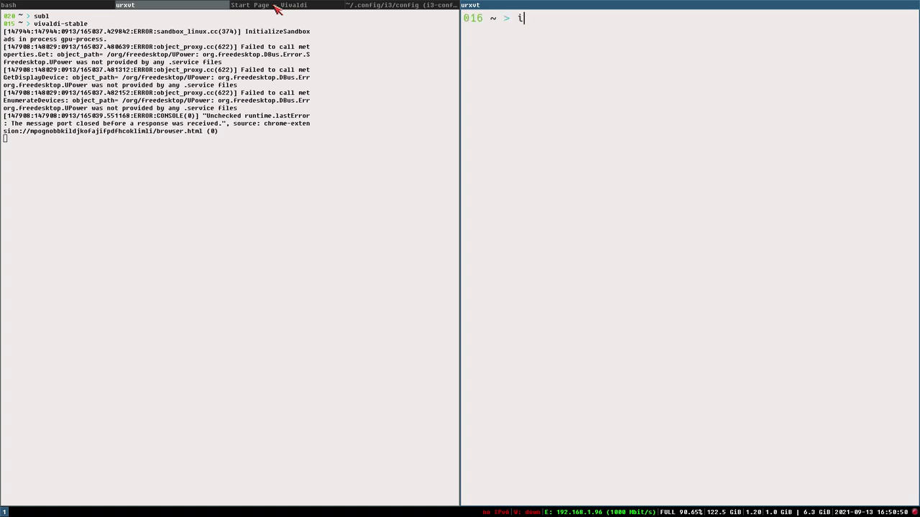
Run i3info in the new terminal and narrow that terminal to about a quarter of the screen width.
text(i3info)
key(Return)
click(440, 147)
drag(542, 178, 680, 194)
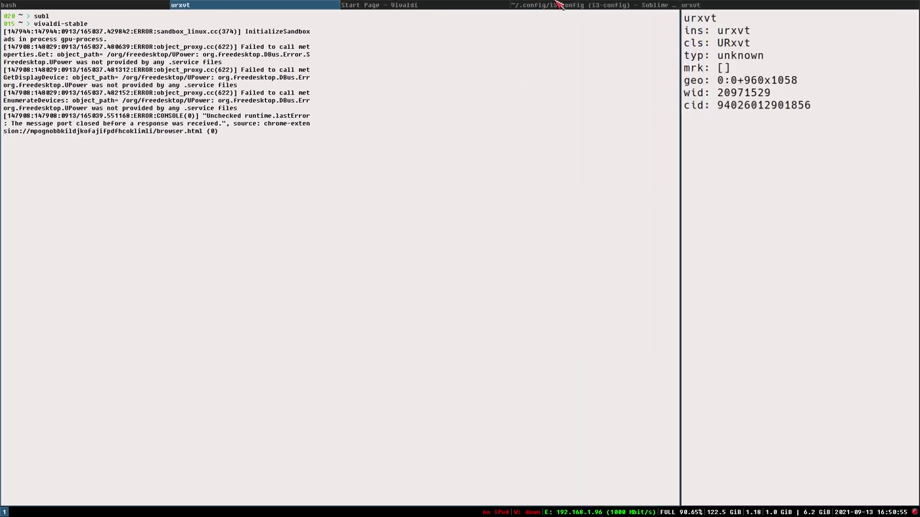
Review the keybindings near the end of the i3 config and place the cursor on the blank line below the htop binding.
click(559, 5)
drag(425, 225, 159, 188)
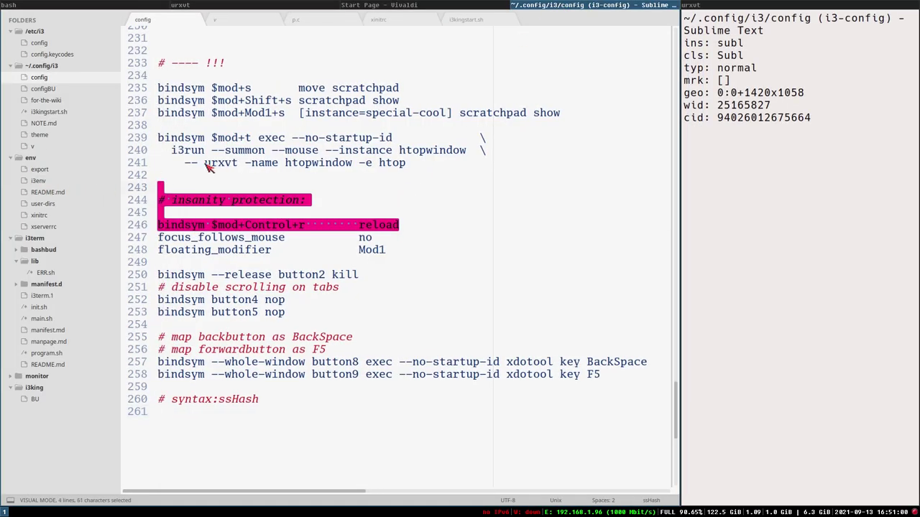
scroll(425, 260, up, 6)
scroll(397, 275, down, 3)
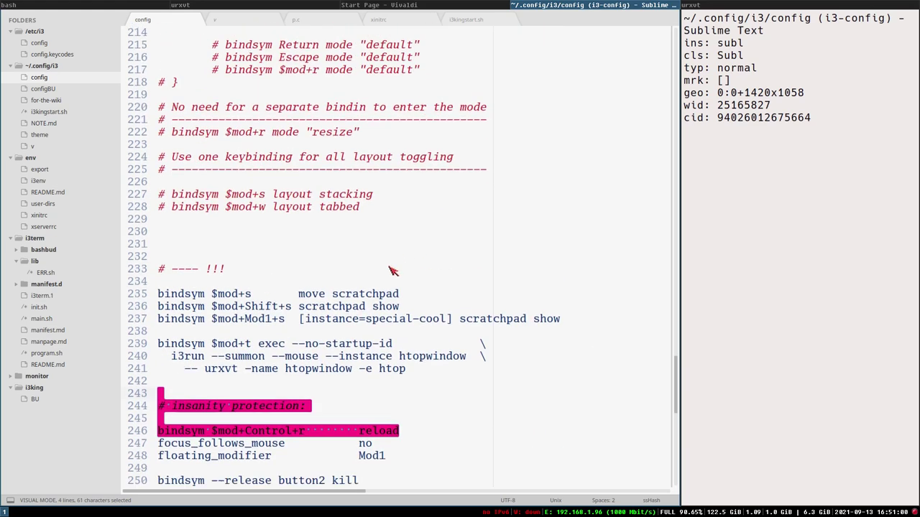
click(308, 176)
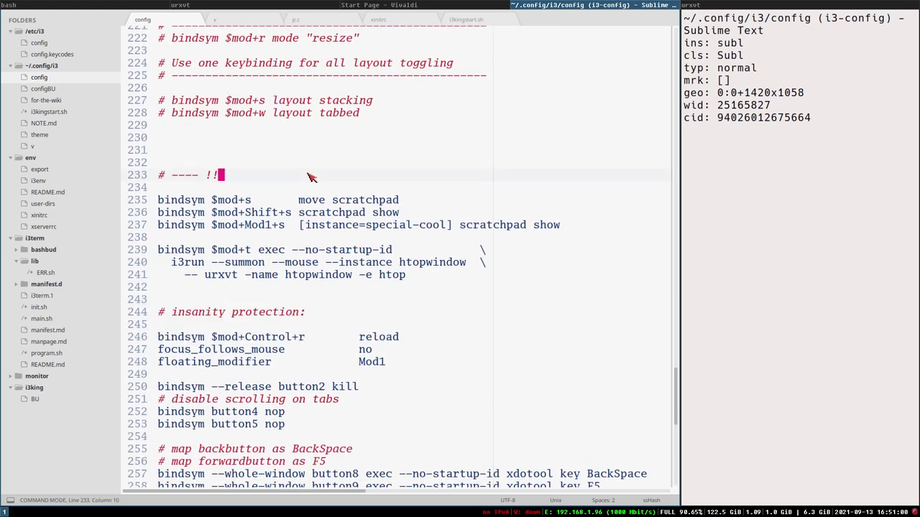
click(343, 291)
Compare the instance and class names i3info reports for the Vivaldi, Sublime Text, urxvt and bash windows.
click(471, 6)
click(557, 7)
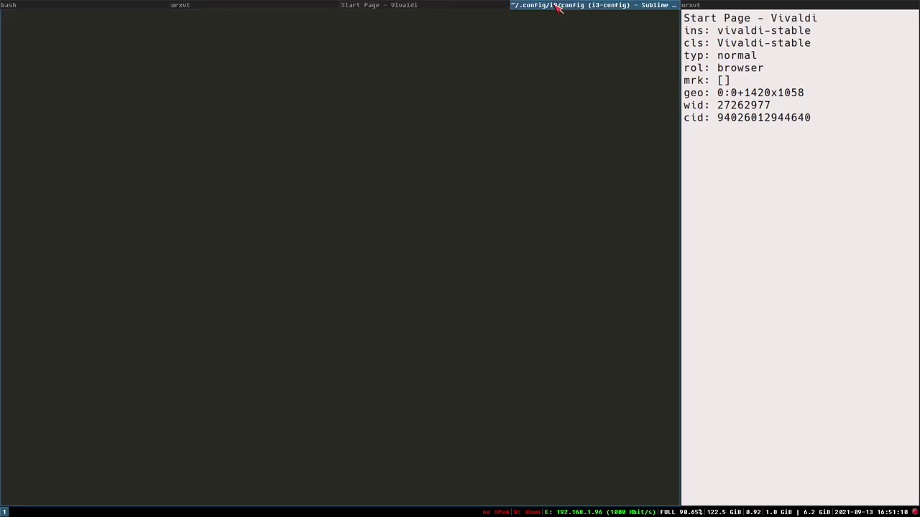
click(428, 6)
click(514, 5)
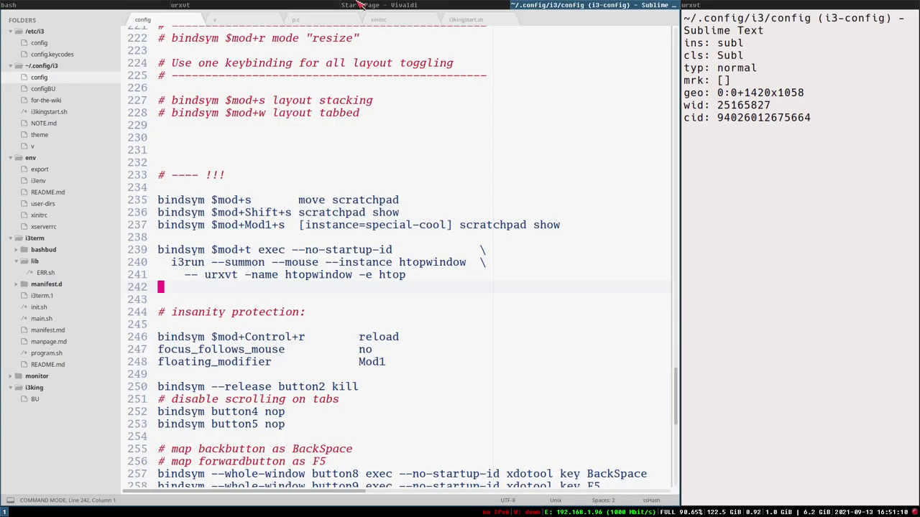
click(247, 5)
click(141, 5)
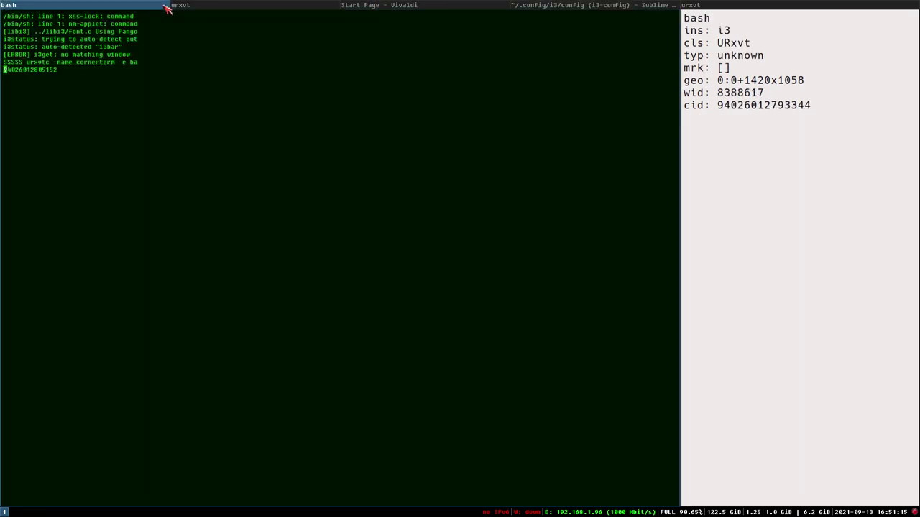
click(237, 5)
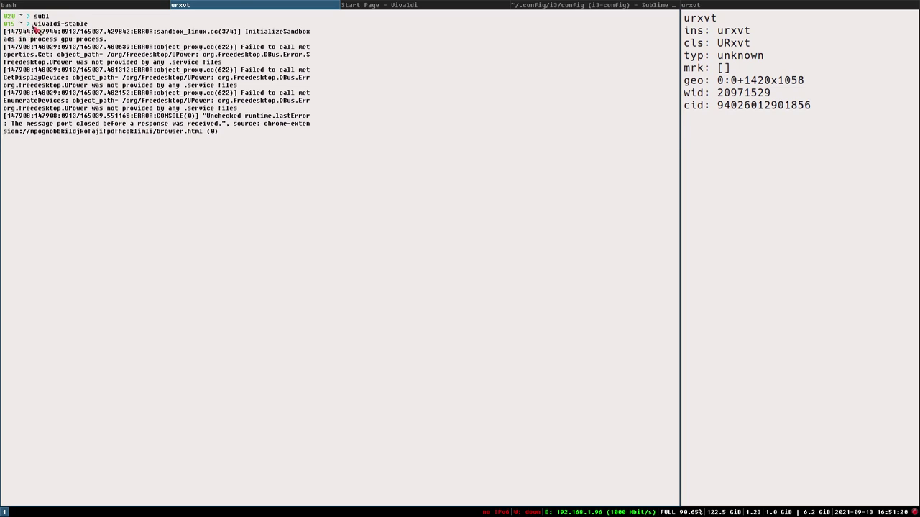
drag(34, 23, 203, 80)
click(193, 95)
click(72, 5)
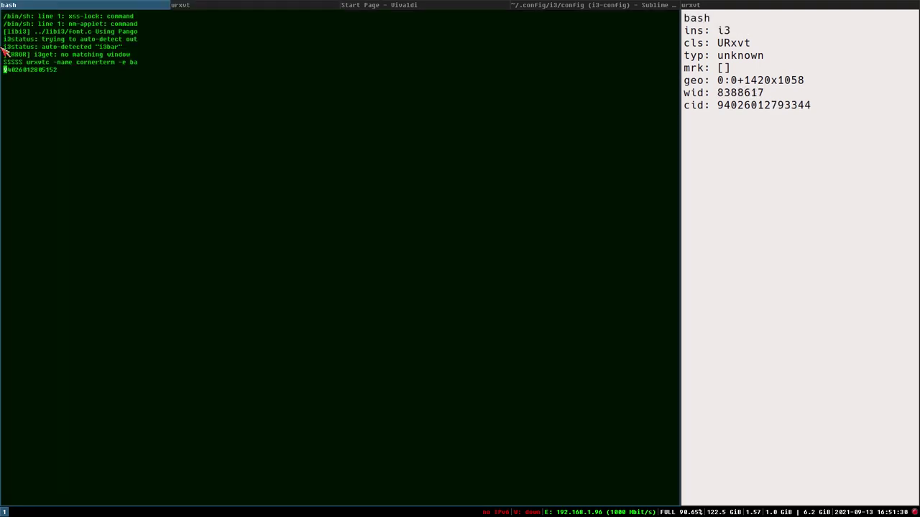
click(744, 5)
click(589, 5)
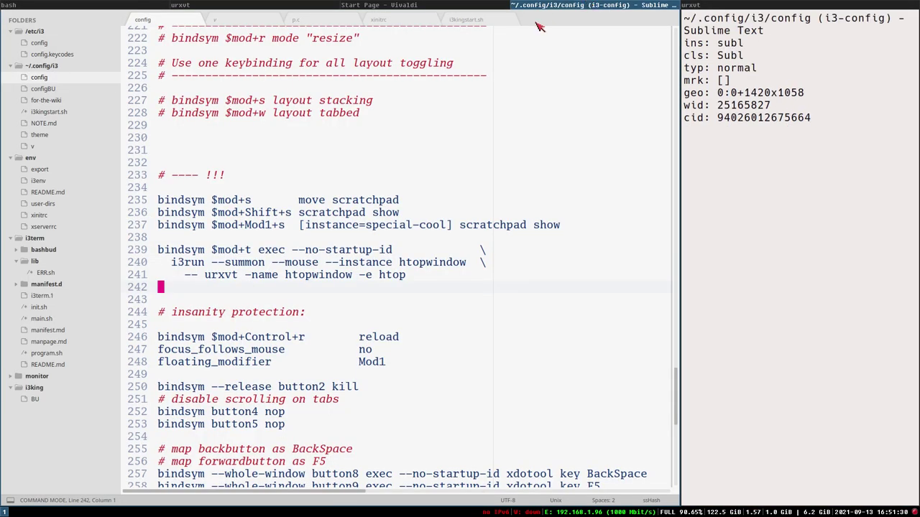
click(405, 5)
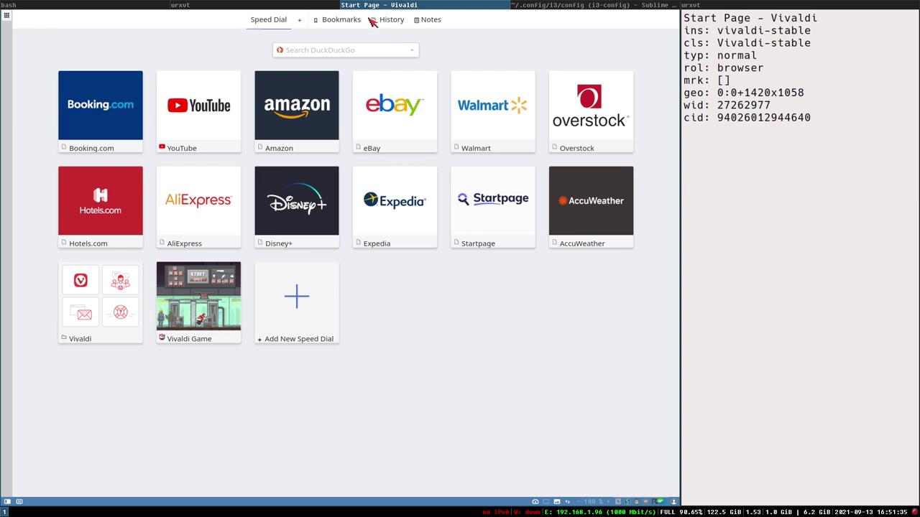
Duplicate the three-line htop binding below the original in the i3 config and change the copy's key to $mod+f.
click(554, 5)
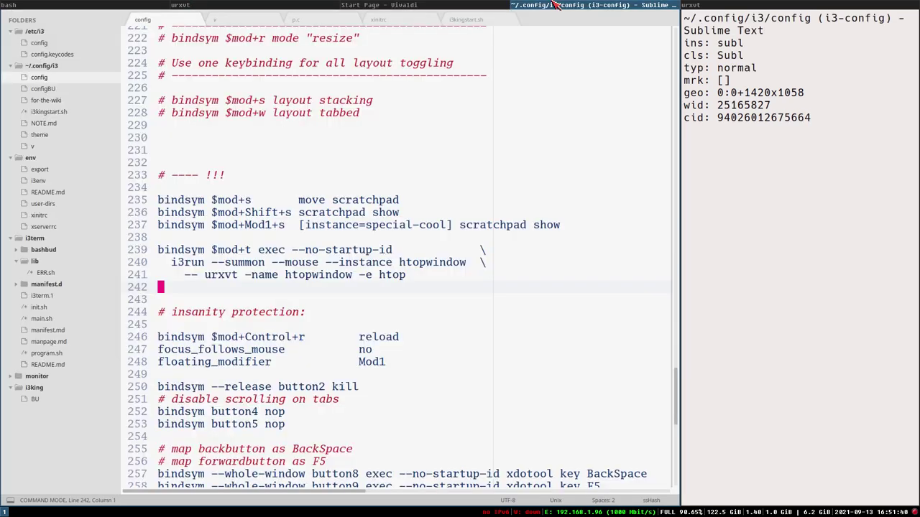
key(o)
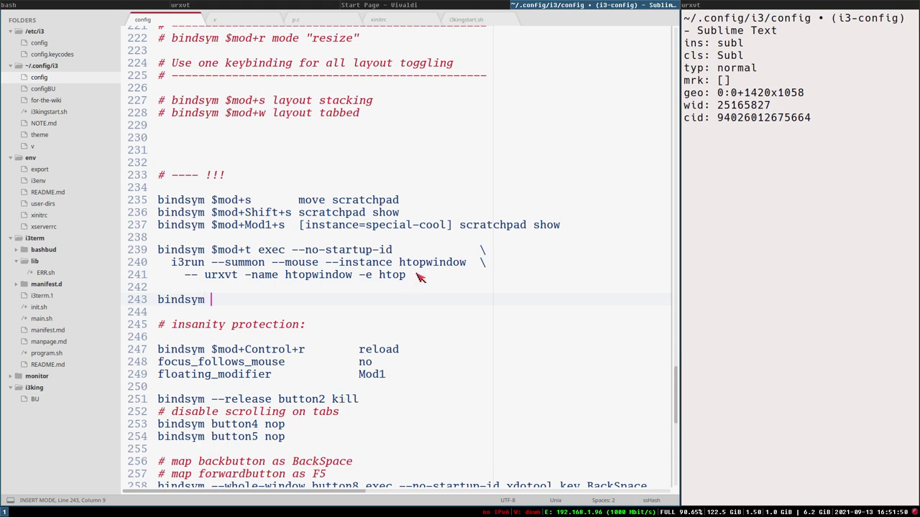
drag(406, 275, 55, 251)
key(ctrl+c)
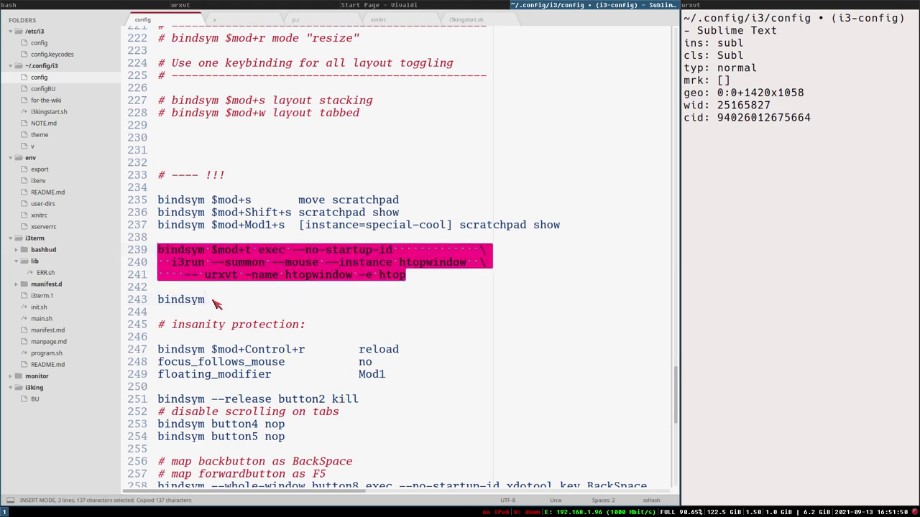
drag(212, 300, 58, 301)
key(ctrl+v)
click(252, 299)
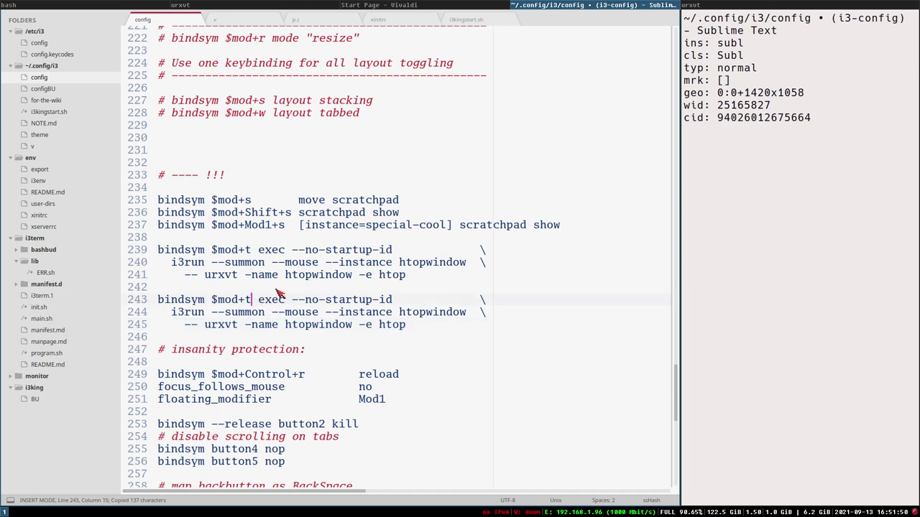
key(BackSpace)
text(f)
key(Up)
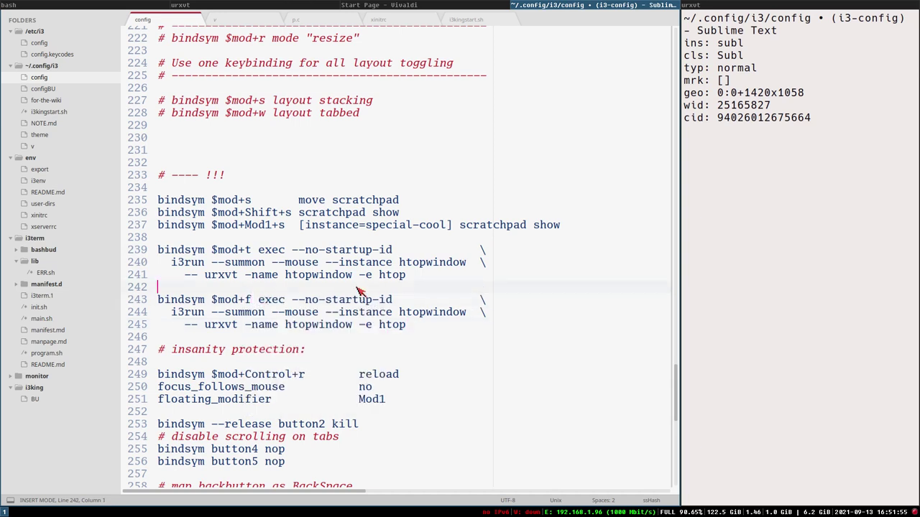
In the $mod+f binding, replace both the instance name and the launch command with vivaldi-stable.
double_click(423, 313)
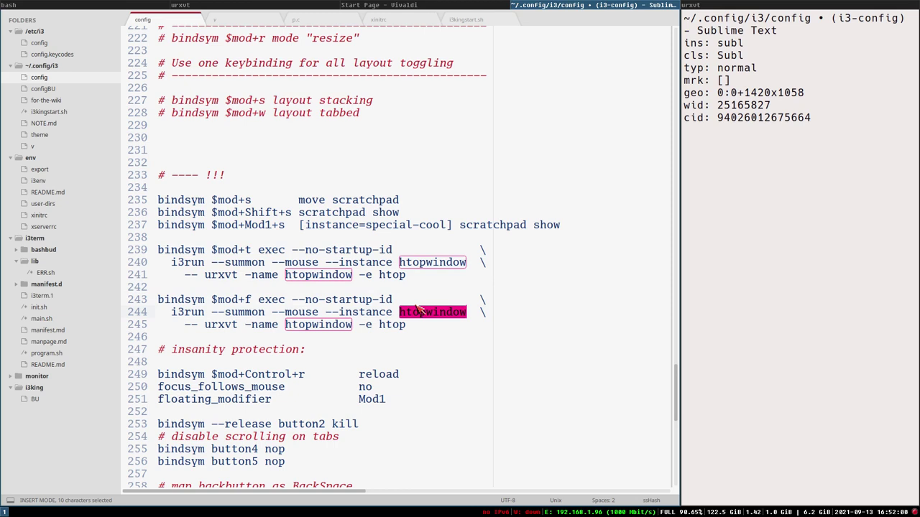
text(vivaldi-stab)
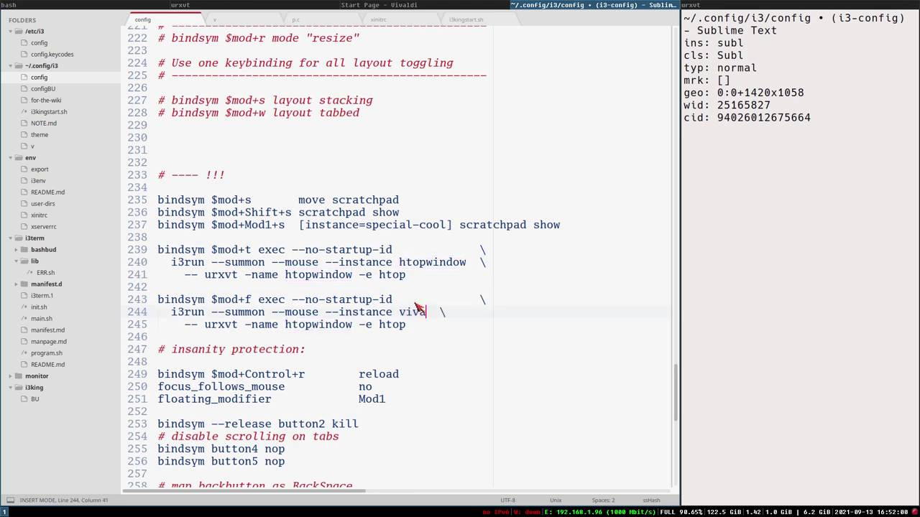
text(le)
drag(400, 312, 493, 312)
key(ctrl+c)
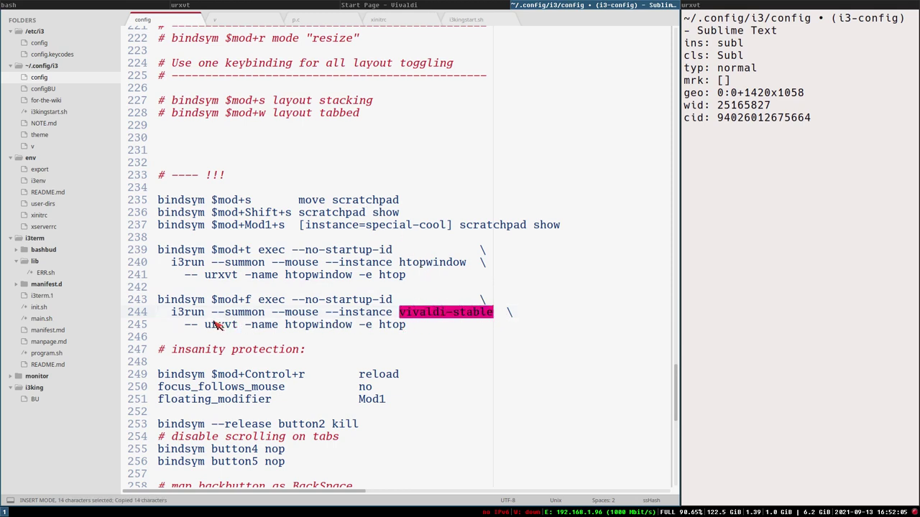
drag(205, 325, 420, 324)
key(ctrl+v)
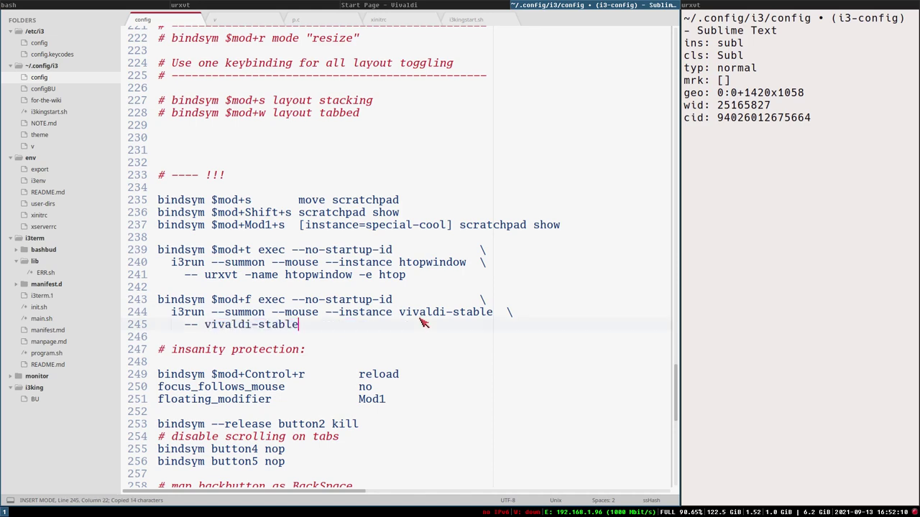
Save the i3 config, test the $mod+f binding to summon Vivaldi, and return to the config.
key(ctrl+s)
key(super+f)
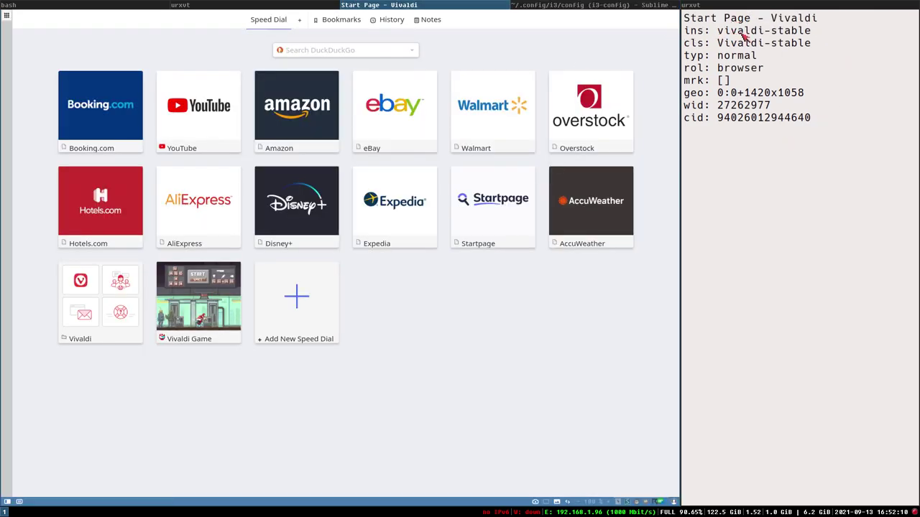
click(598, 5)
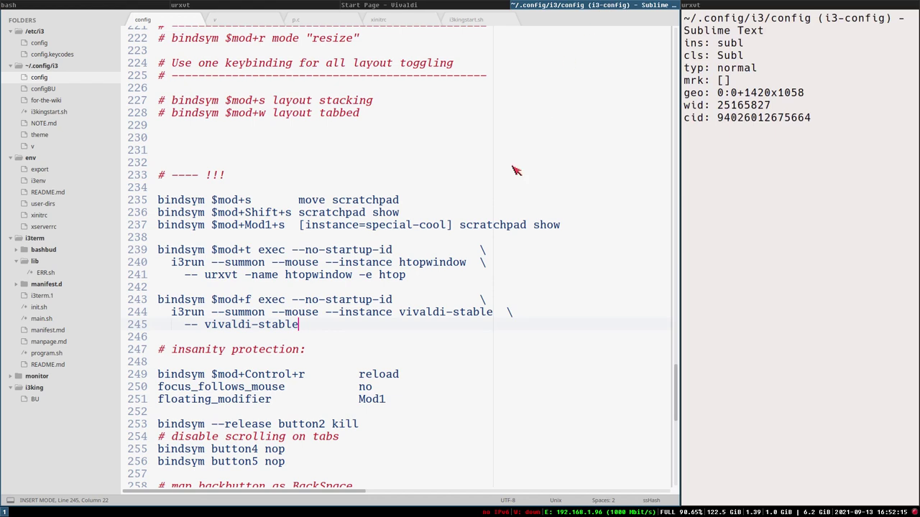
Compare the vivaldi-stable launch command in the binding with the command run in the urxvt terminal.
click(185, 324)
drag(189, 330, 299, 324)
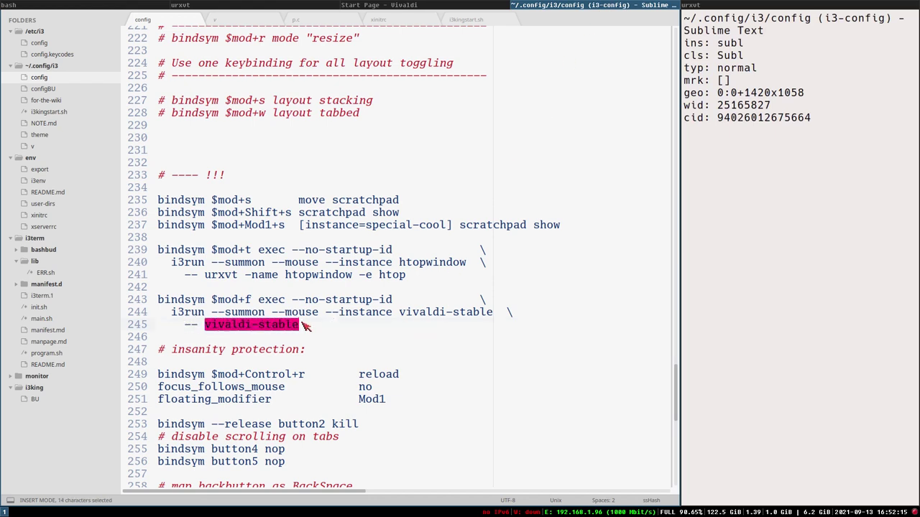
click(188, 5)
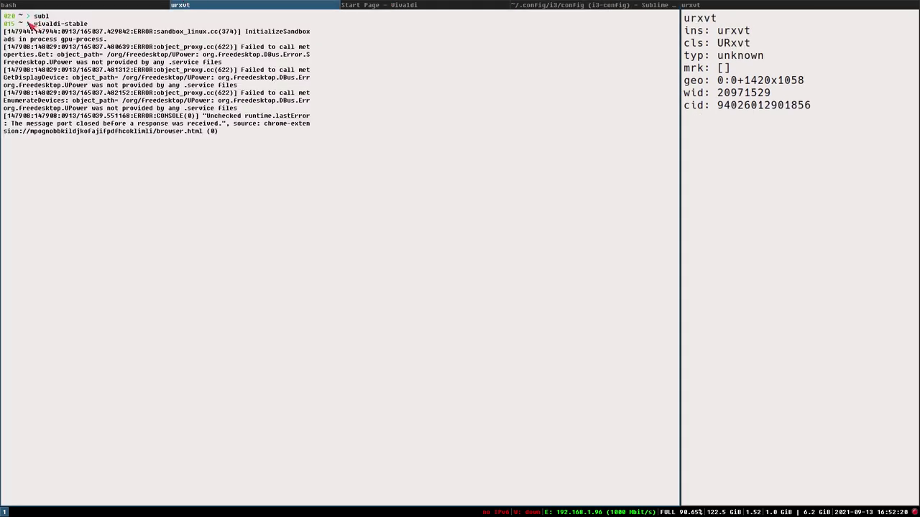
Duplicate the three-line $mod+f Vivaldi binding below the original in the i3 config and change the copy's key to $mod+s.
click(571, 5)
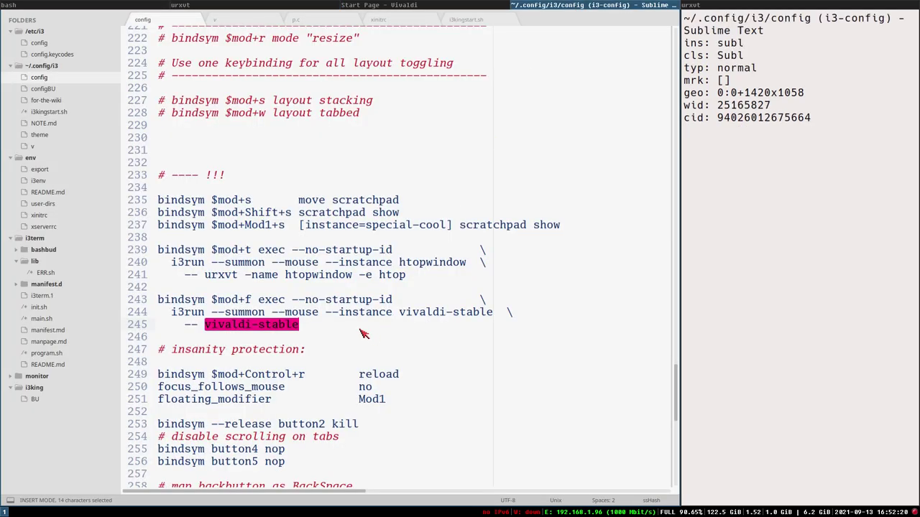
click(320, 332)
key(ctrl+c)
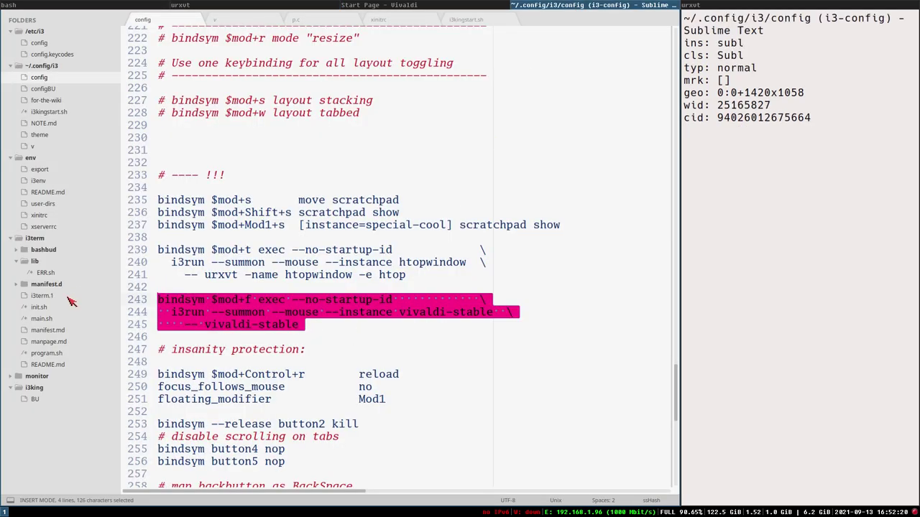
key(Return)
key(Return)
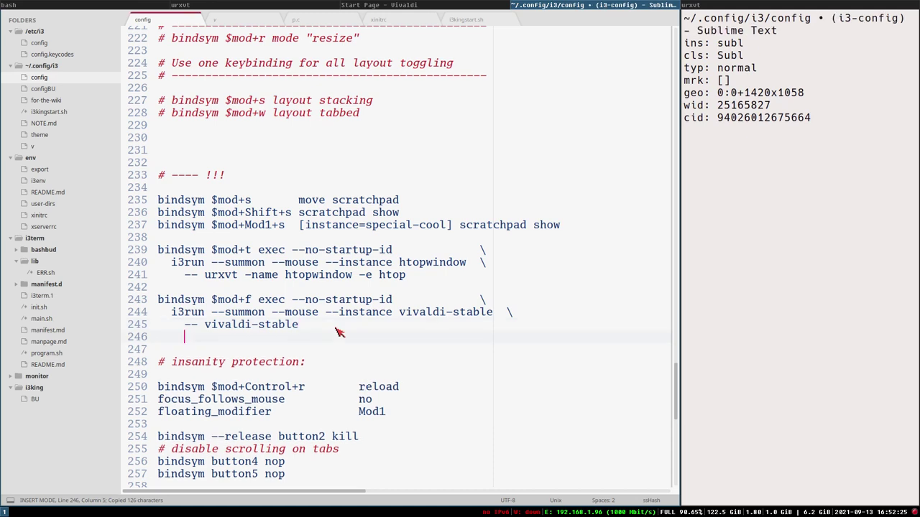
key(ctrl+v)
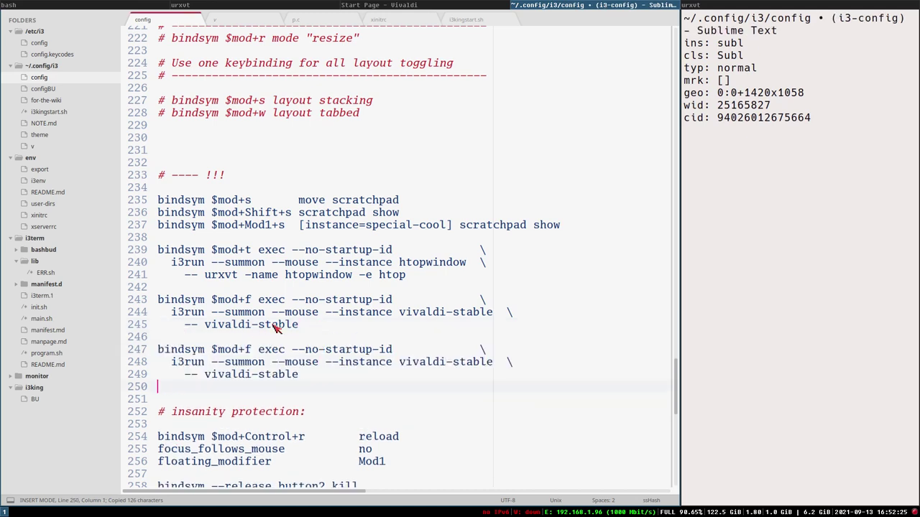
double_click(254, 349)
text(s)
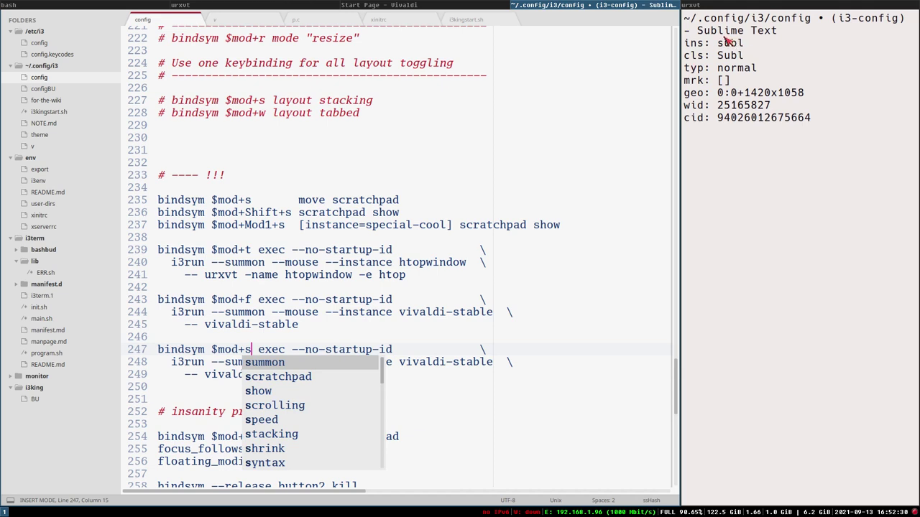
key(Escape)
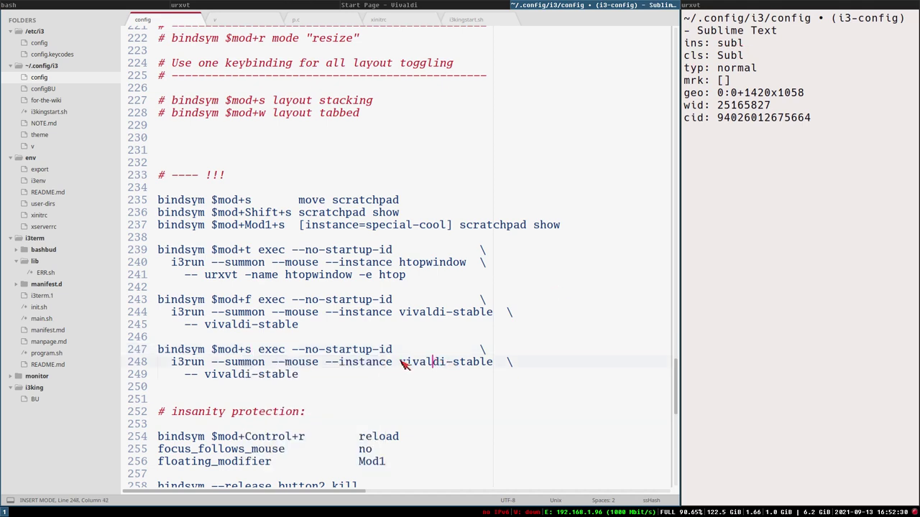
In the $mod+s i3run binding, replace both the instance name and the launch command with subl and save the config.
drag(400, 362, 493, 362)
text(sub)
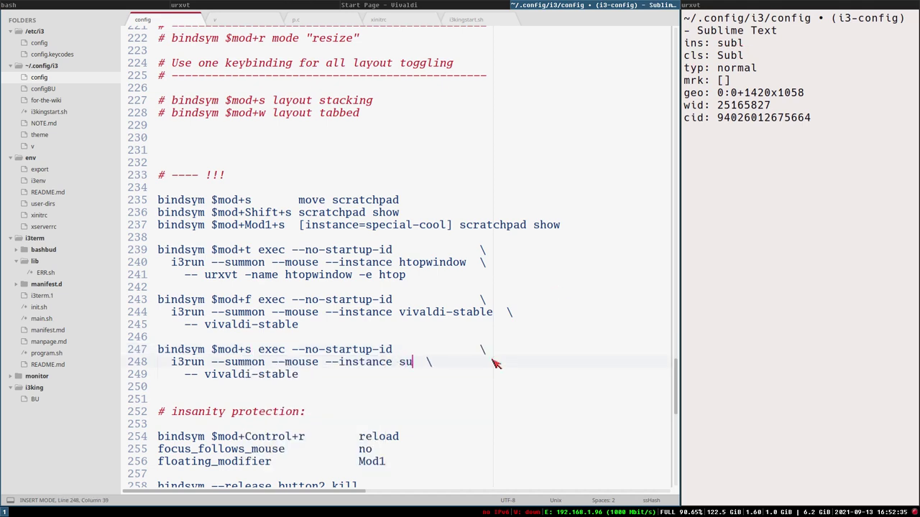
text(l)
drag(205, 375, 314, 376)
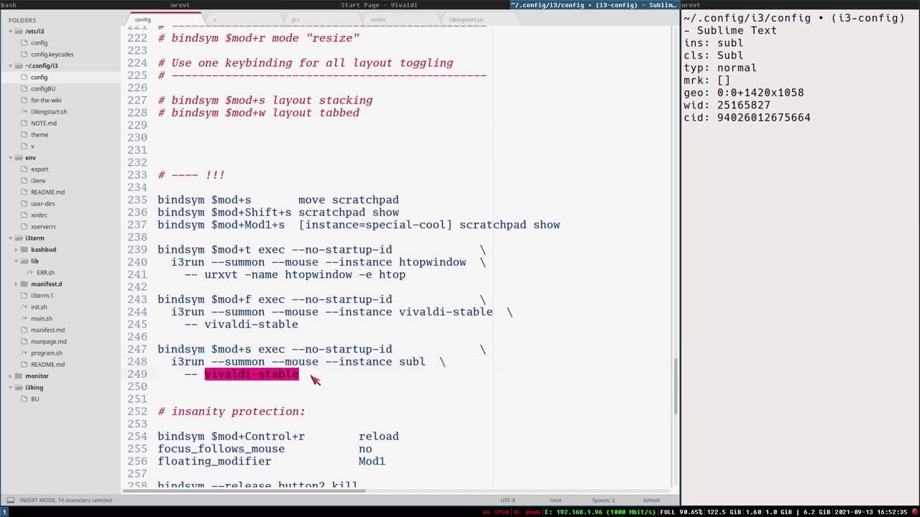
text(subl)
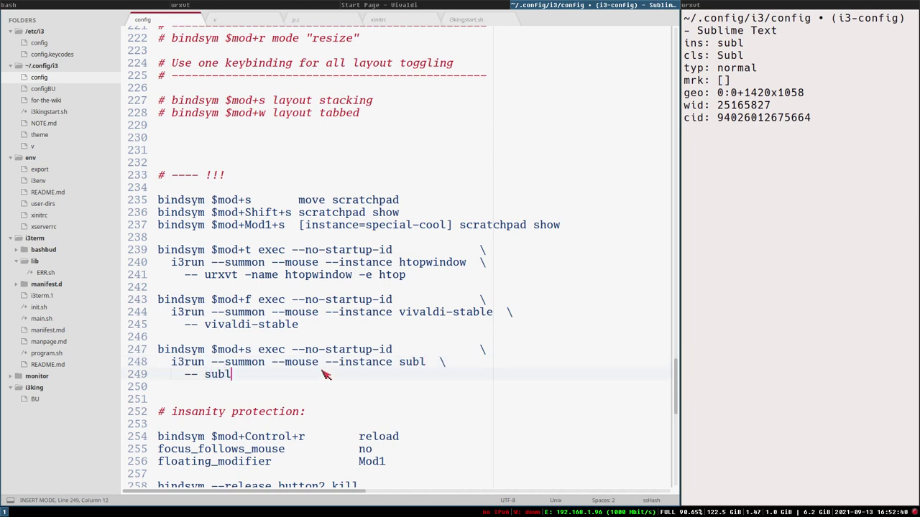
key(ctrl+s)
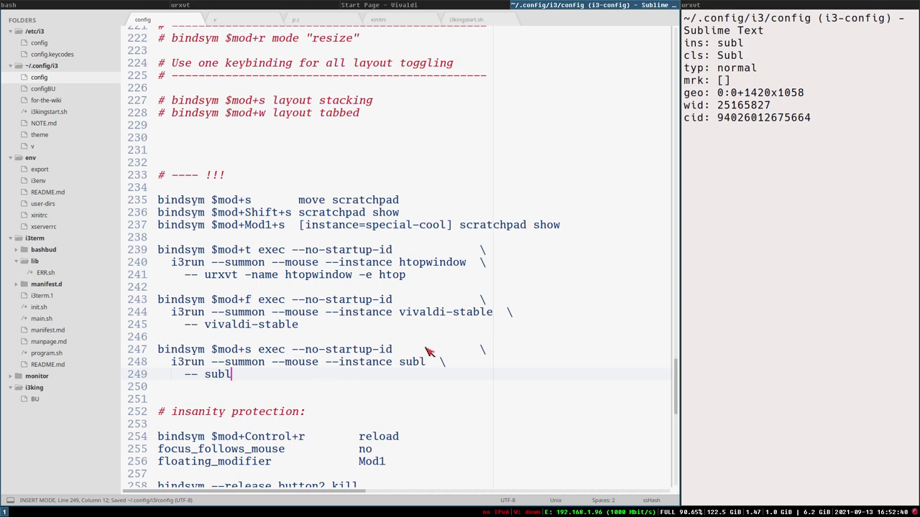
Reload i3, dismiss the config error bar, and comment out the older $mod+s move scratchpad binding.
key(ctrl+super+r)
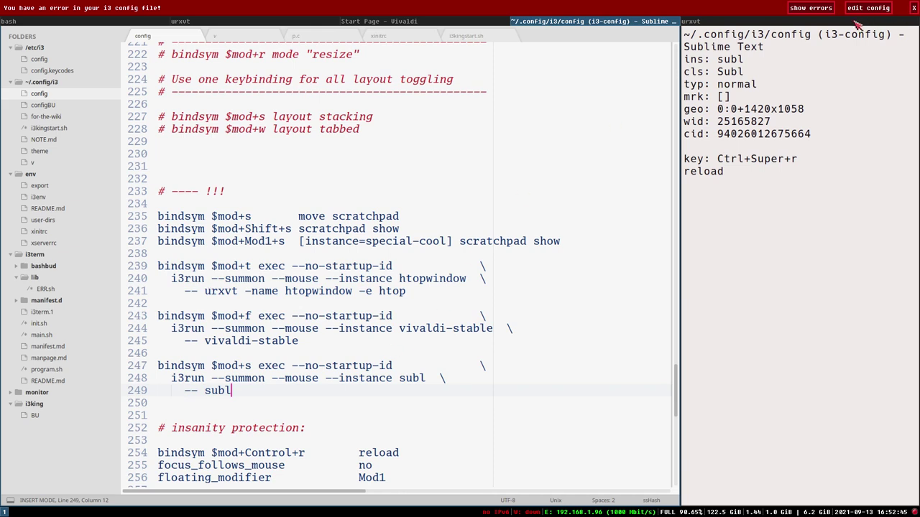
click(910, 8)
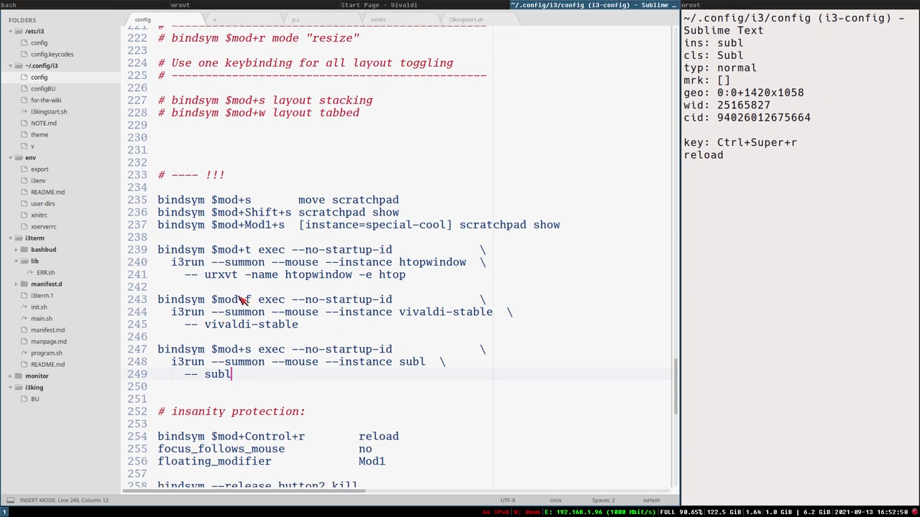
click(190, 201)
key(ctrl+slash)
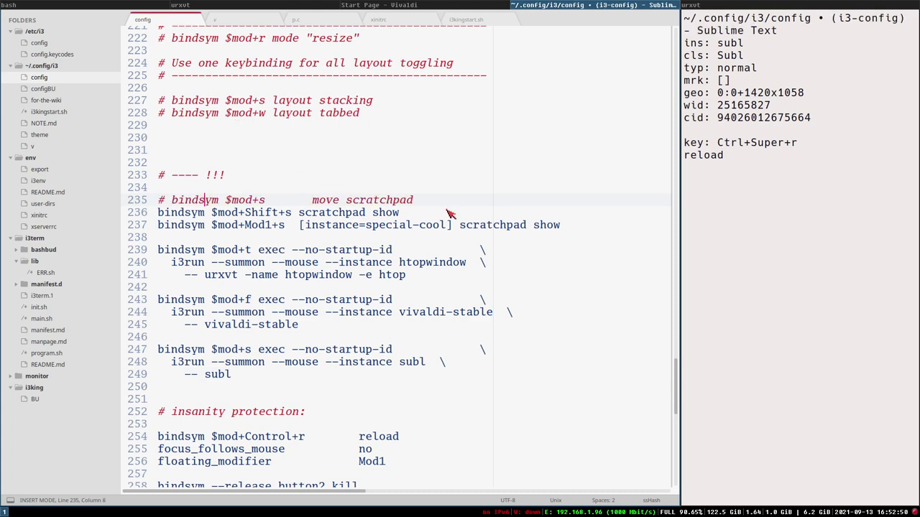
Change the fullscreen toggle binding's key to $mod+F11 and save the i3 config.
drag(680, 381, 674, 214)
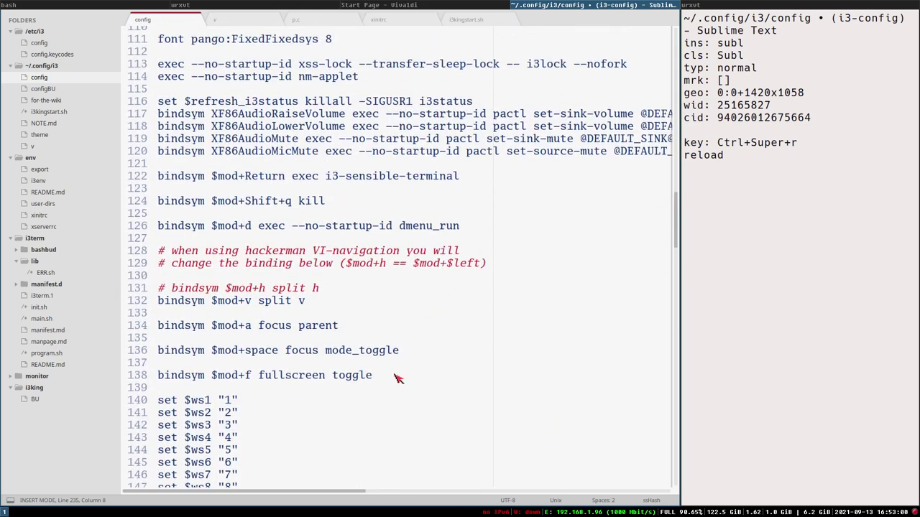
key(Escape)
key(b)
key(b)
key(b)
key(i)
key(Delete)
text(F11)
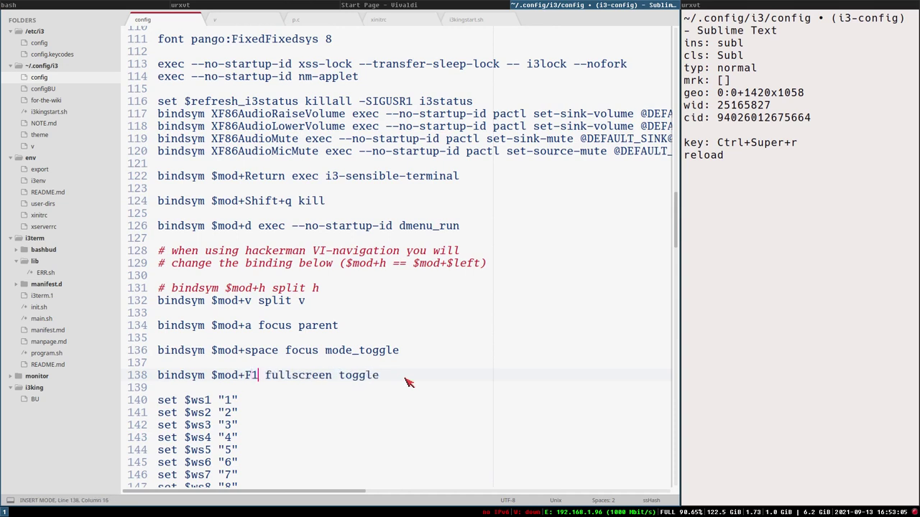
key(ctrl+s)
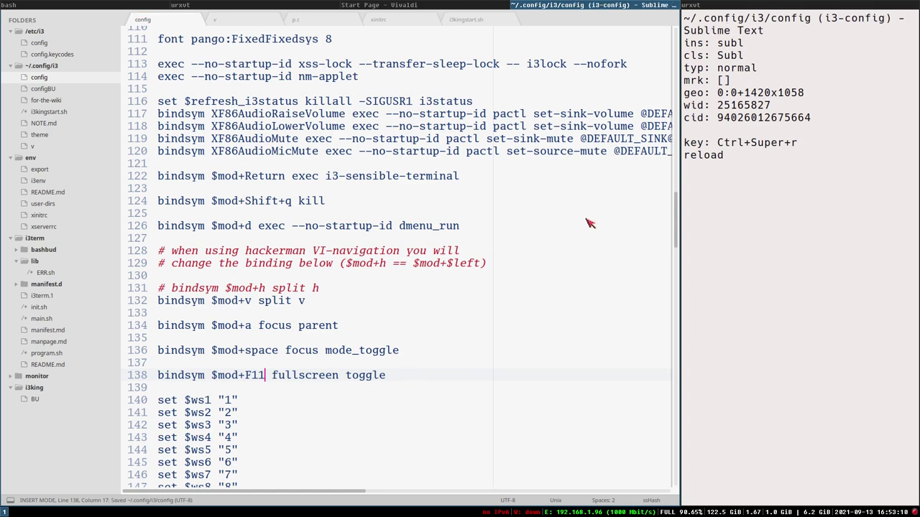
Reload i3 and test the $mod+f and $mod+s bindings by summoning Vivaldi and repeatedly toggling Sublime Text.
drag(676, 209, 681, 424)
scroll(395, 279, up, 5)
click(395, 279)
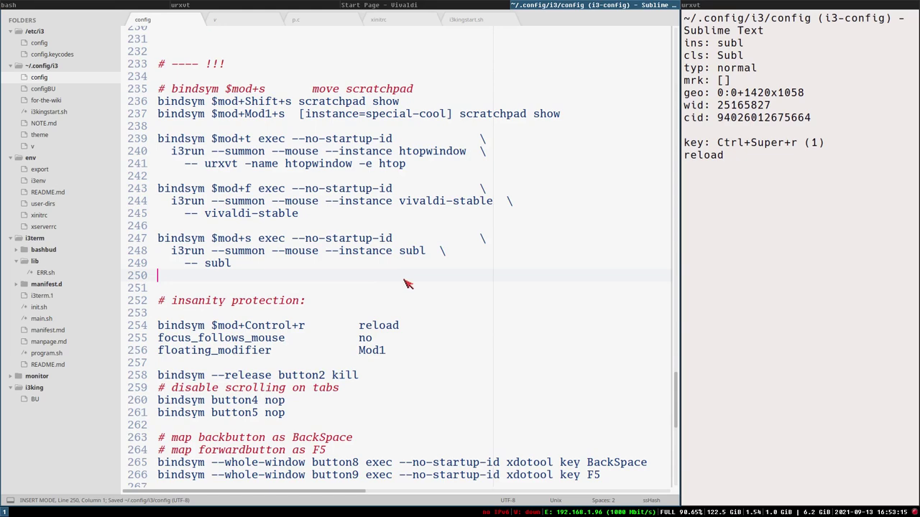
key(super+f)
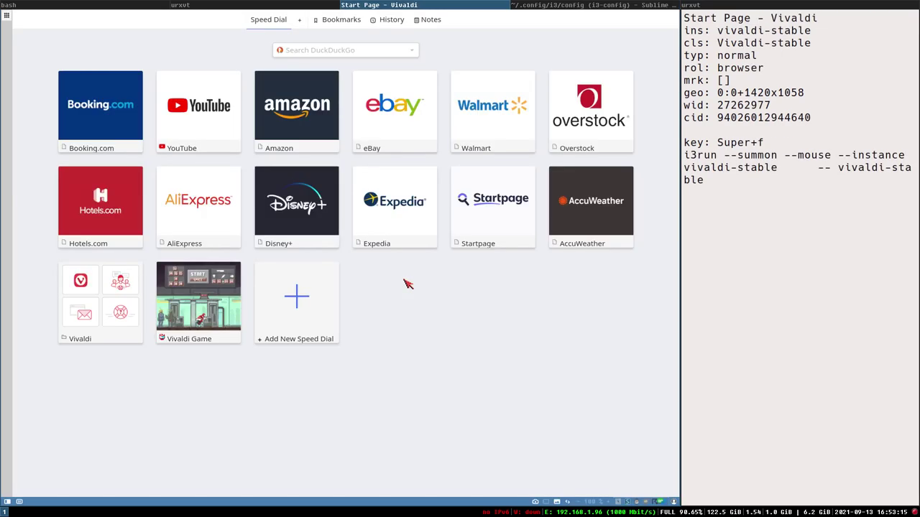
key(super+s)
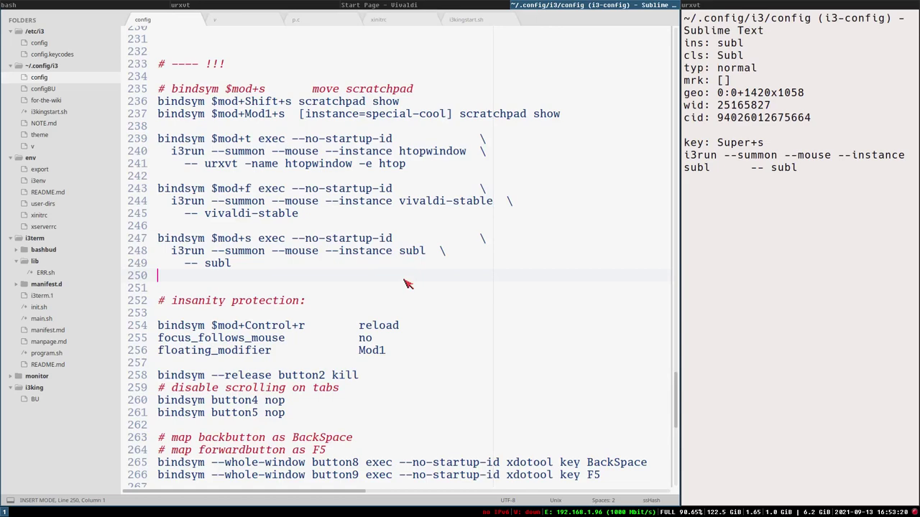
key(super+s)
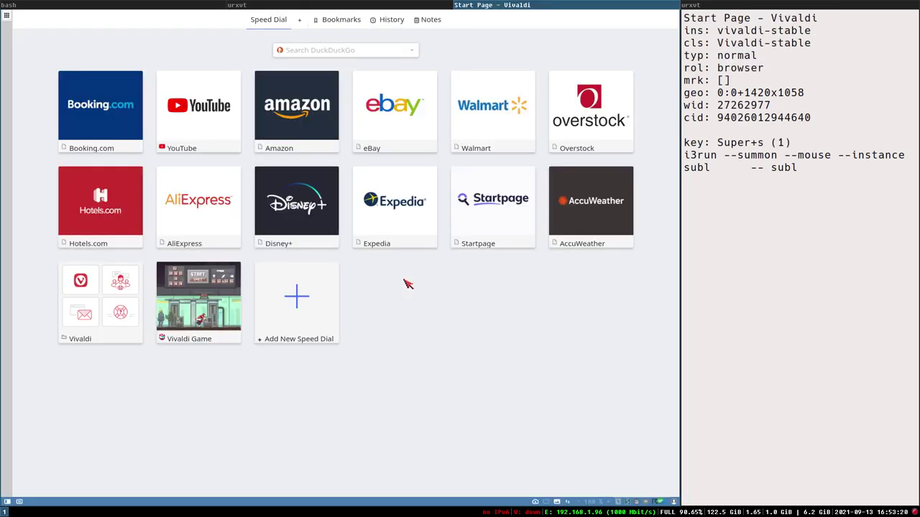
key(super+s)
key(super+s)
key(super+s)
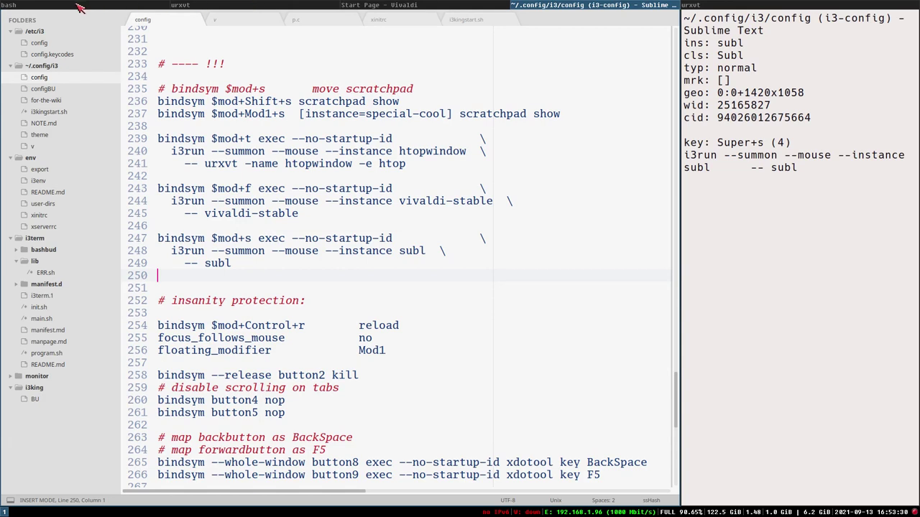
Copy the three-line htop binding below the subl binding, add blank lines after it, and change the copy's key to $mod+y.
click(736, 5)
drag(405, 164, 96, 142)
key(ctrl+c)
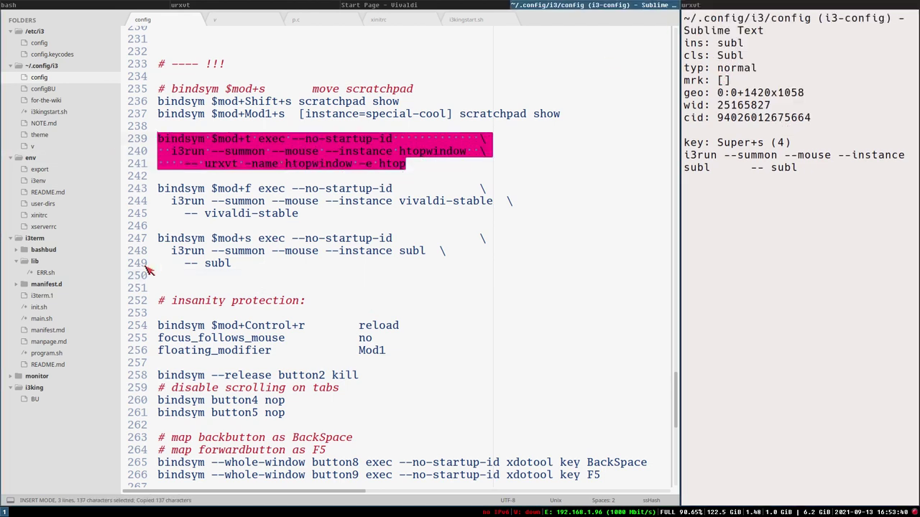
click(176, 290)
key(ctrl+v)
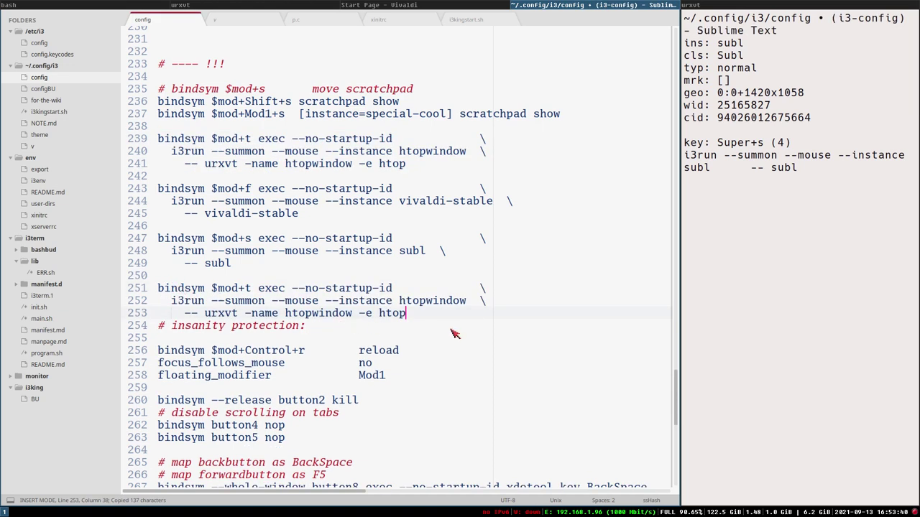
key(Return)
key(Return)
key(Return)
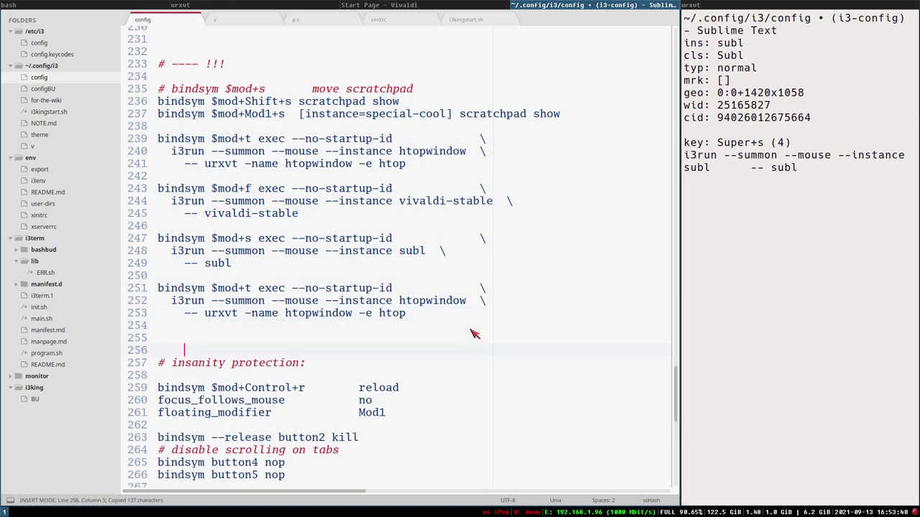
double_click(249, 289)
text(y)
In the $mod+y binding, replace both htopwindow names and the htop command with i3info.
click(178, 289)
drag(399, 302, 468, 302)
double_click(447, 302)
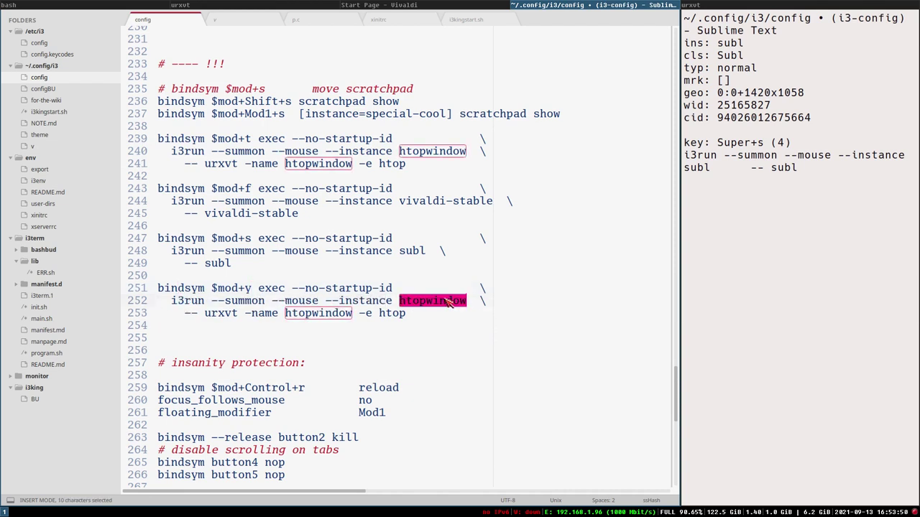
key(ctrl+d)
text(i3info)
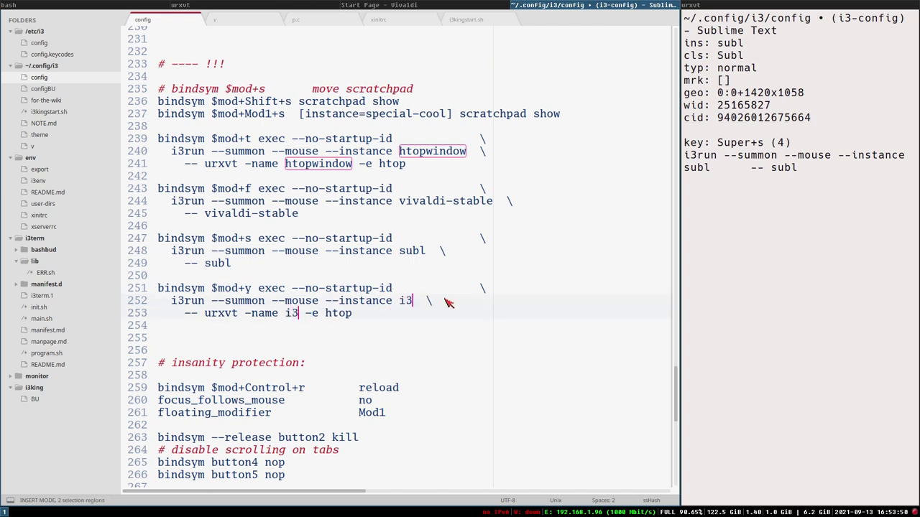
click(370, 314)
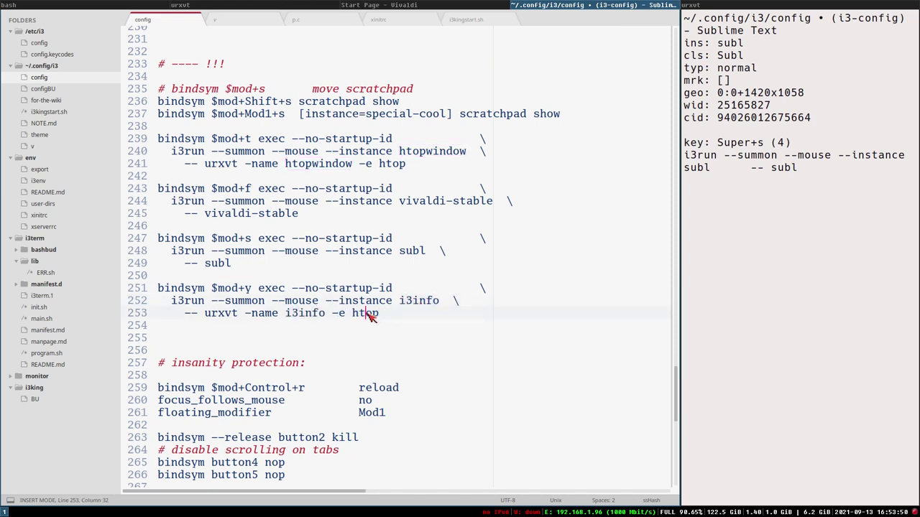
double_click(371, 314)
text(i3inf)
Save the config, reload i3, and test the $mod+y binding by showing and hiding the i3info window.
key(ctrl+s)
key(ctrl+super+r)
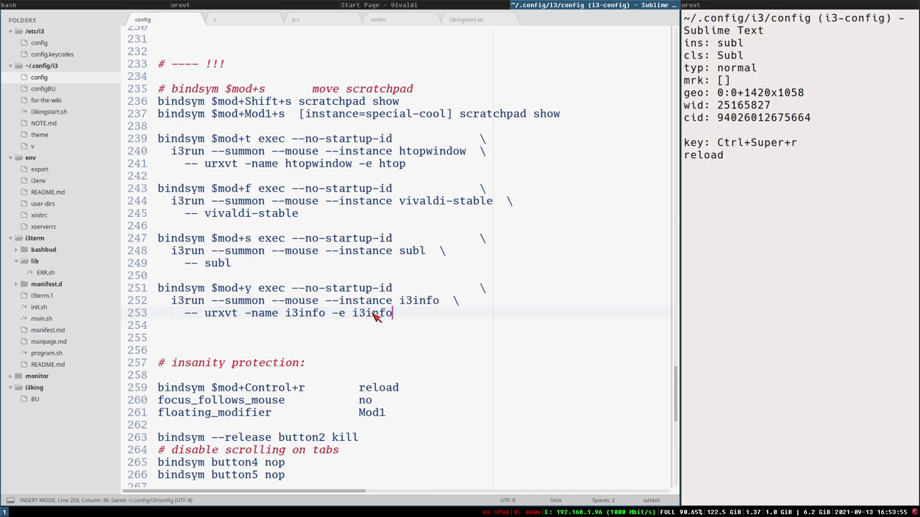
key(super+y)
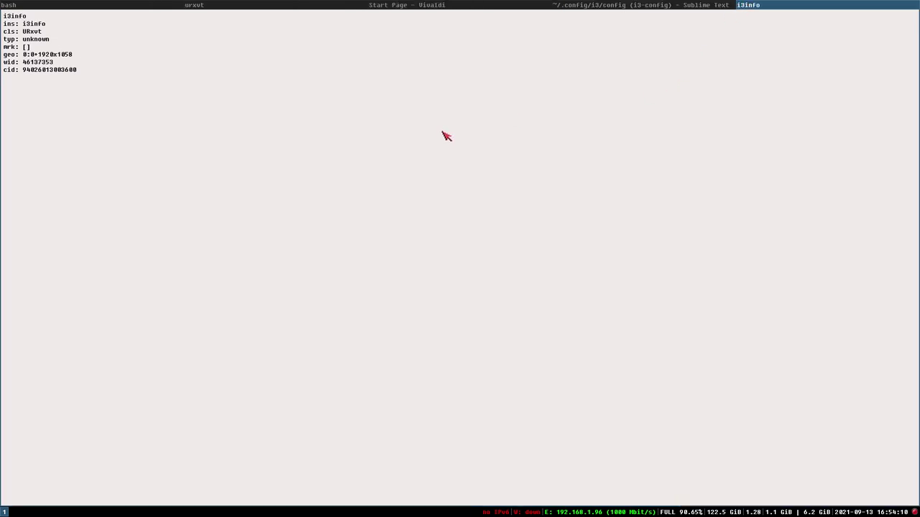
key(super+y)
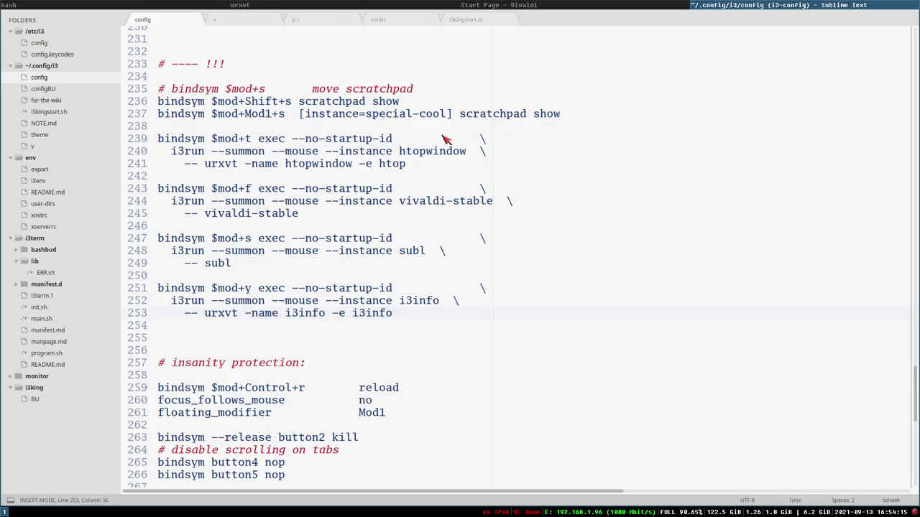
Summon the i3info window into a column to the right of the tabbed windows and enlarge its text.
key(super+y)
key(super+l)
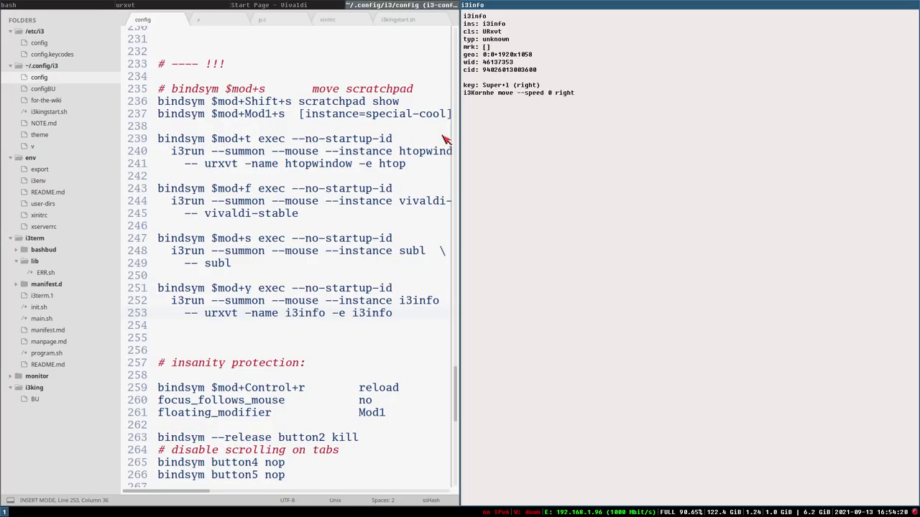
key(ctrl+plus)
Resize the i3info window to about a quarter of the screen width, giving the tabbed windows the remaining space.
key(ctrl+super+l)
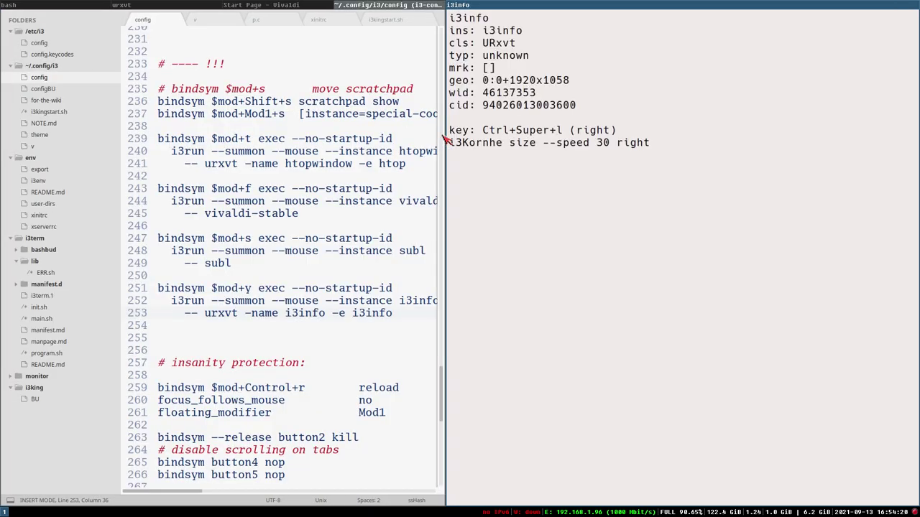
key(ctrl+super+h)
key(ctrl+super+h)
key(ctrl+super+h)
key(ctrl+super+h)
key(ctrl+super+h)
key(ctrl+super+h)
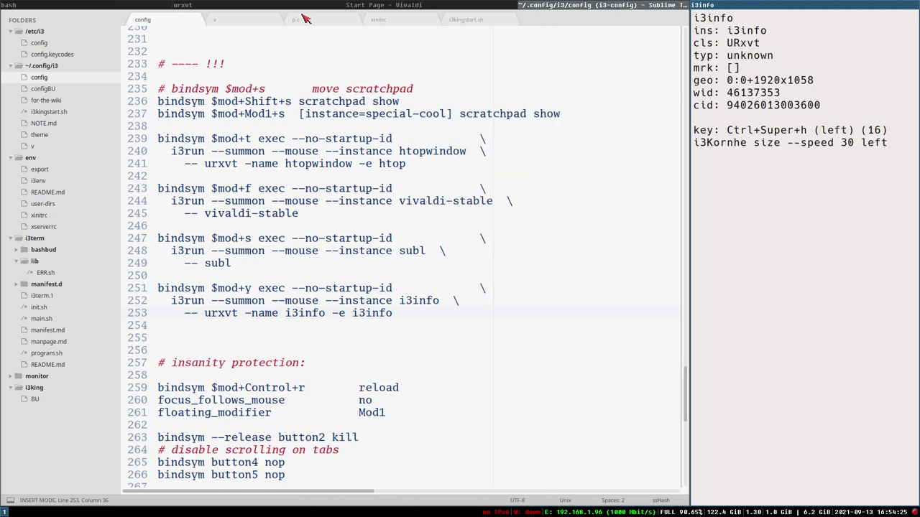
Examine the bash terminal's log output and its instance name in i3info, and return to the i3 config.
click(121, 5)
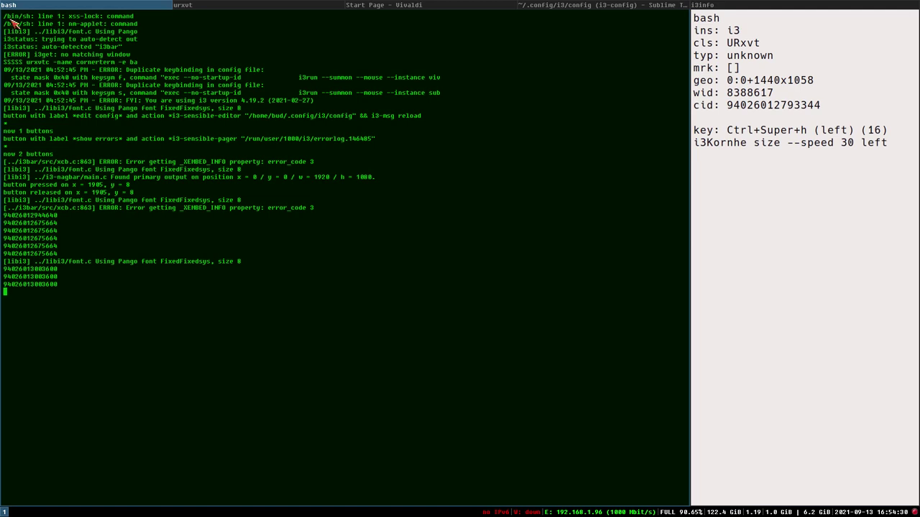
drag(10, 23, 197, 290)
drag(730, 31, 751, 34)
click(636, 60)
click(568, 5)
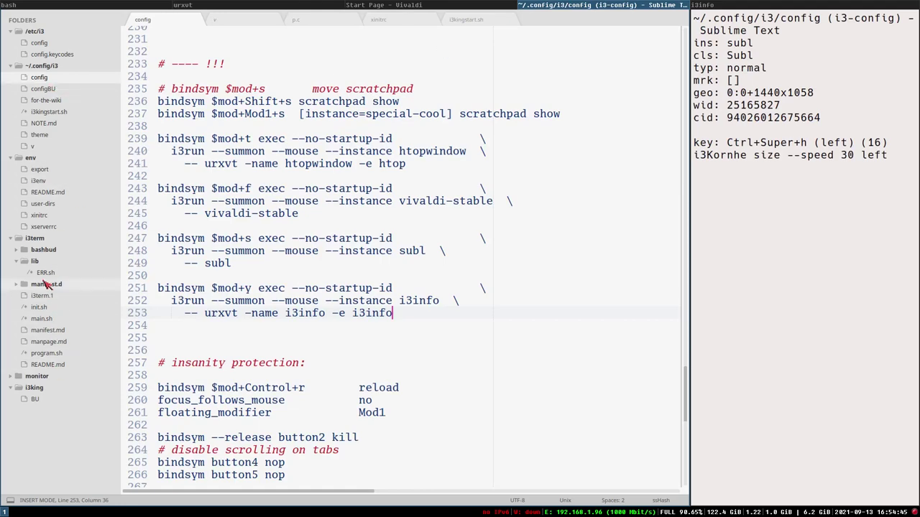
Open xinitrc and examine the line 68 command that starts i3 through urxvt and bash, including its cat of the base16-greenscreen-dark palette.
click(55, 218)
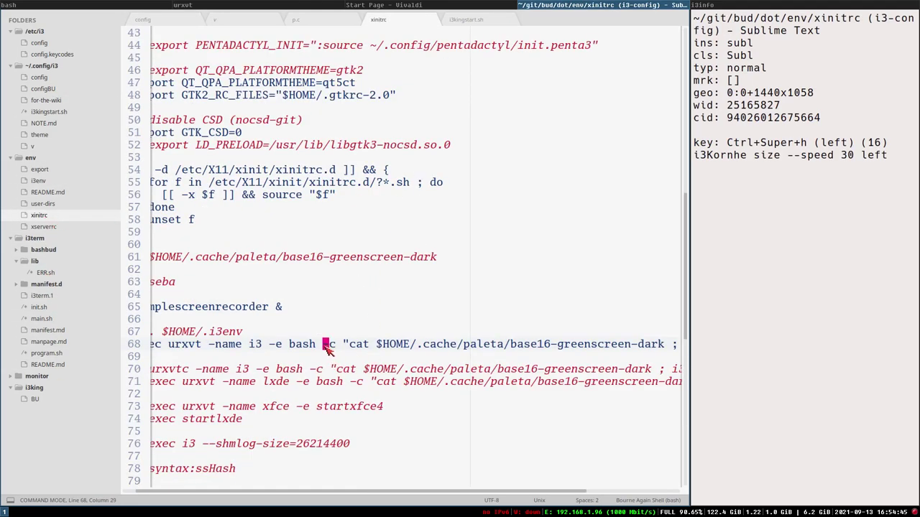
drag(327, 345, 79, 342)
click(194, 344)
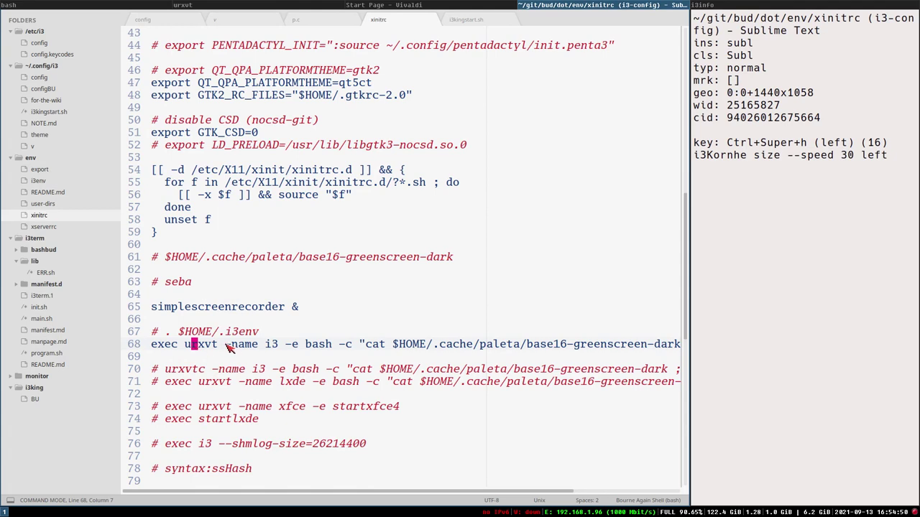
drag(227, 346, 653, 345)
click(652, 345)
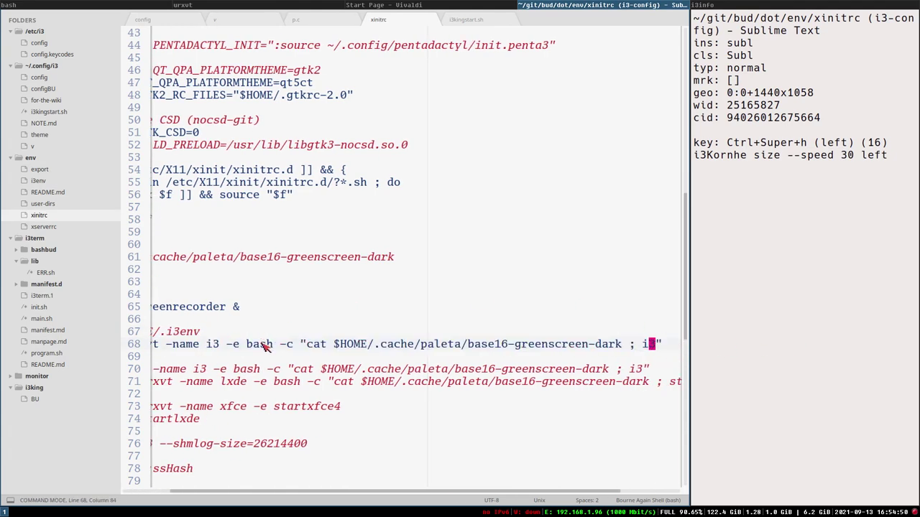
drag(319, 345, 631, 345)
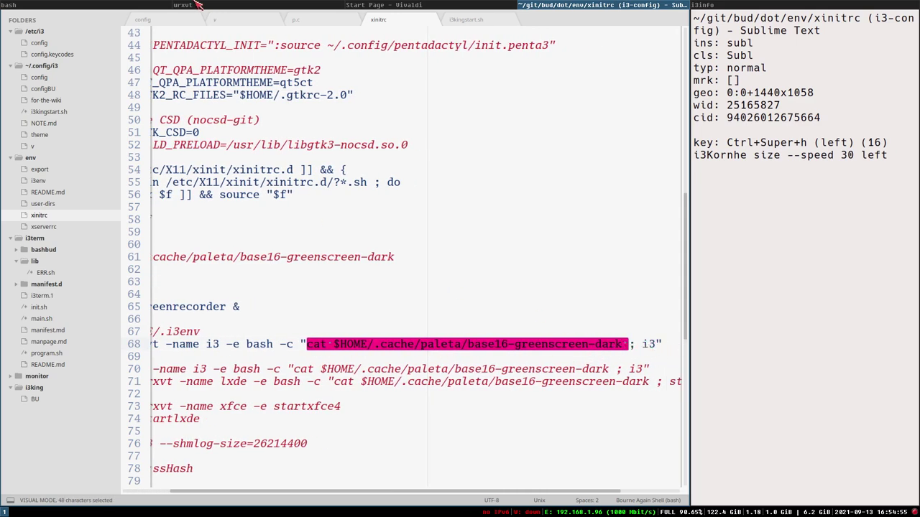
Check the bash terminal, look over the earlier lines of xinitrc, and return to the i3 config.
click(61, 5)
click(585, 5)
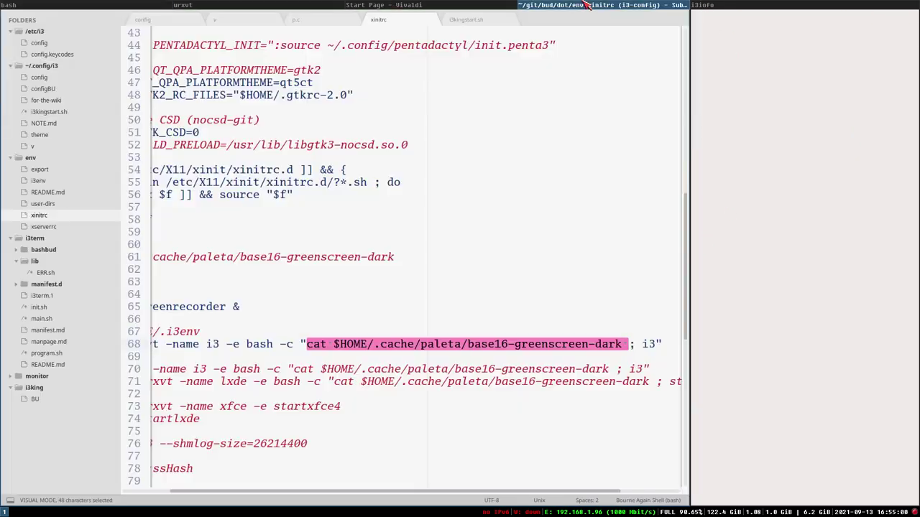
key(ctrl+super+h)
click(299, 249)
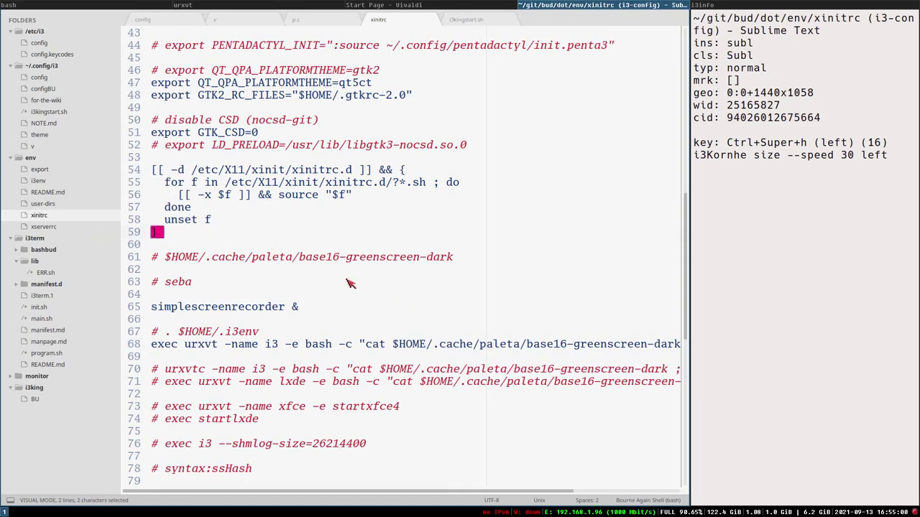
scroll(347, 283, up, 12)
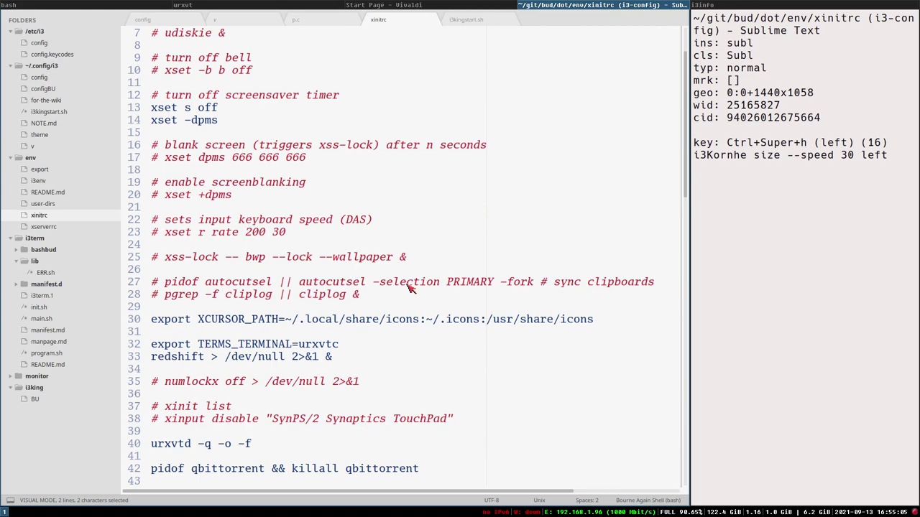
click(150, 20)
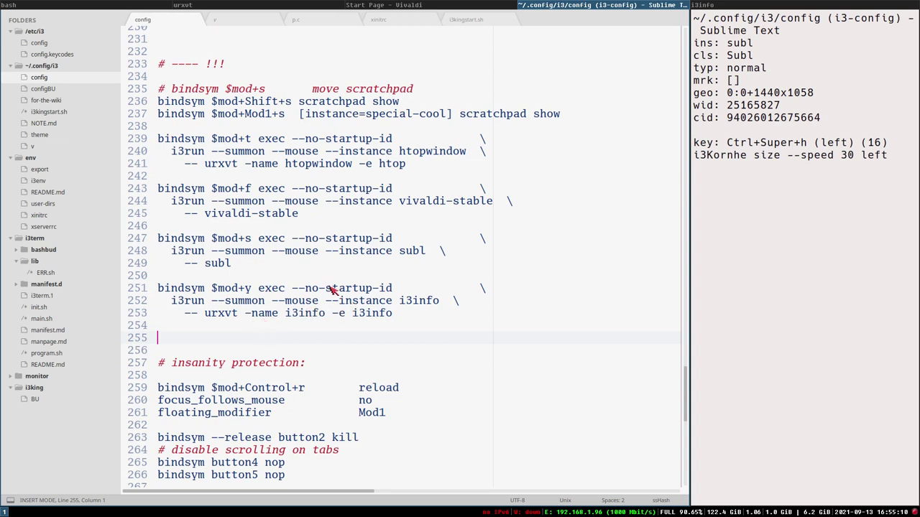
Close the Vivaldi window and the urxvt terminal it was launched from.
click(238, 4)
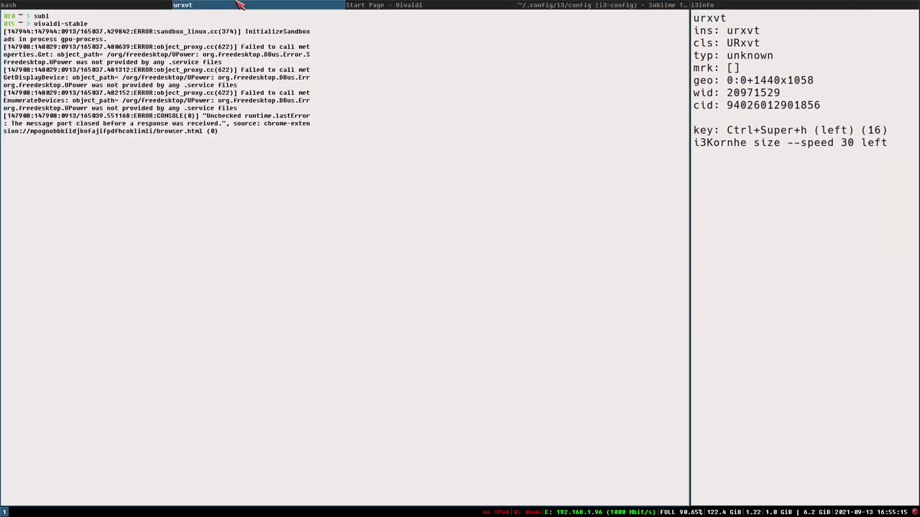
click(407, 5)
key(super+shift+q)
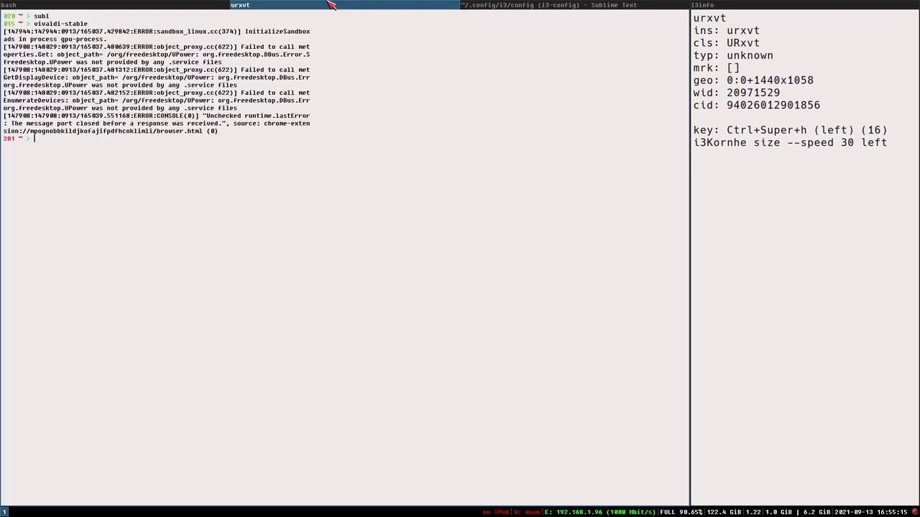
key(super+shift+q)
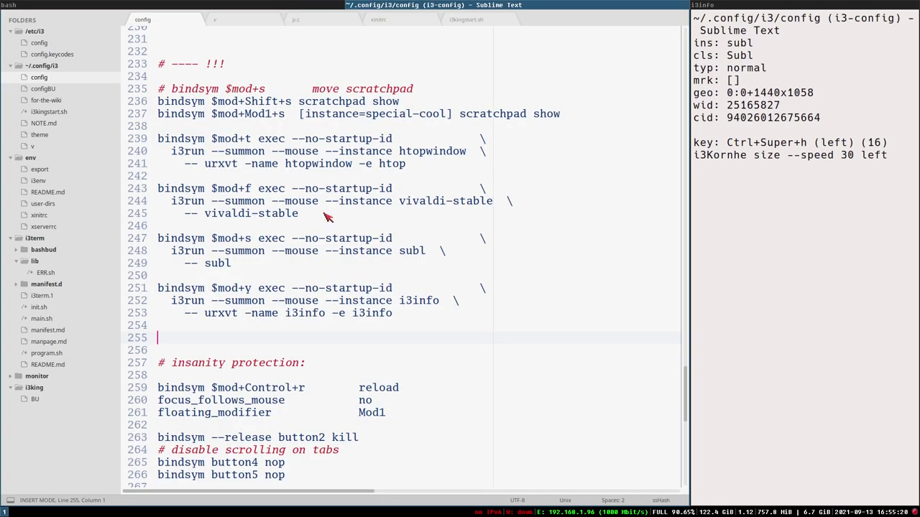
Test the $mod+f binding by launching Vivaldi with it, and go back to the bindings in the i3 config.
key(super+f)
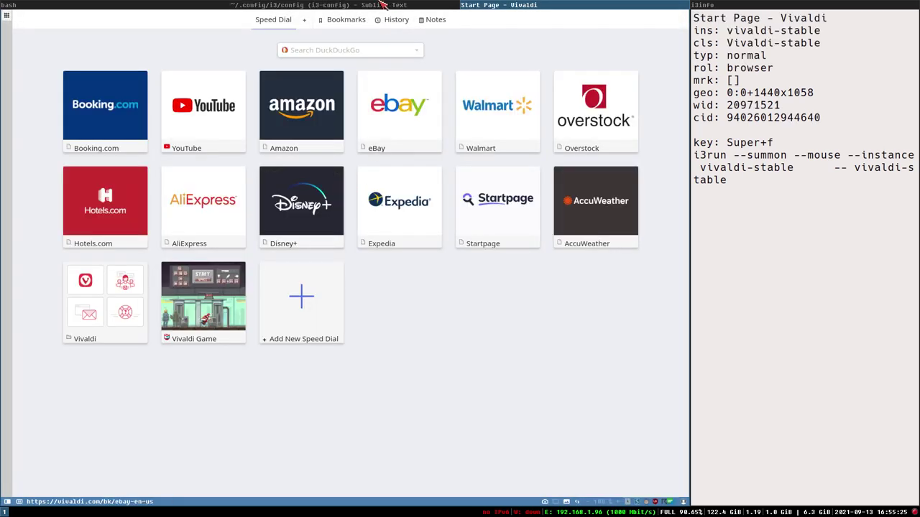
click(368, 5)
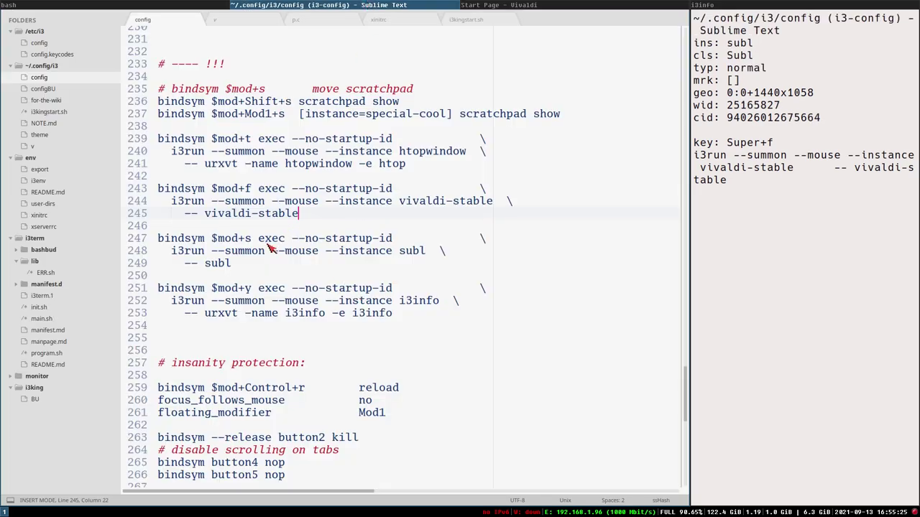
click(268, 277)
scroll(413, 288, down, 1)
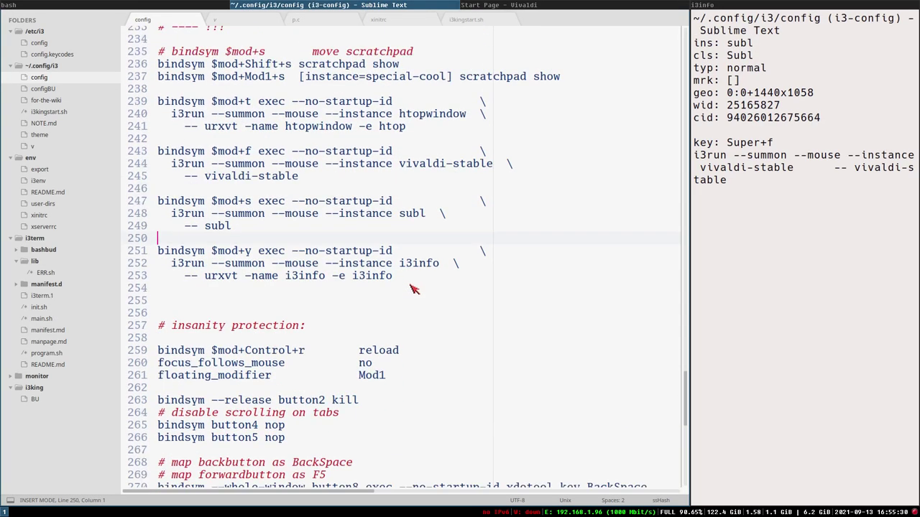
scroll(413, 288, up, 1)
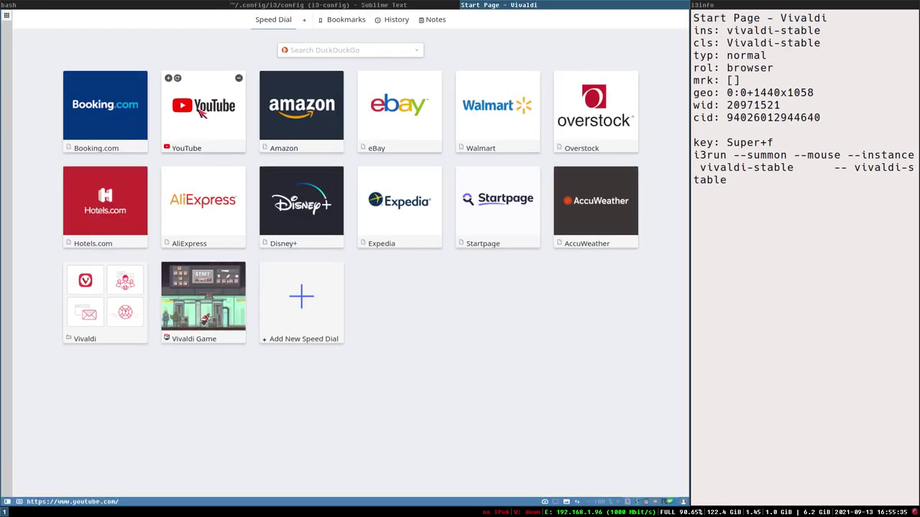
Open YouTube from the Vivaldi speed dial and search for "tiling royale".
click(202, 113)
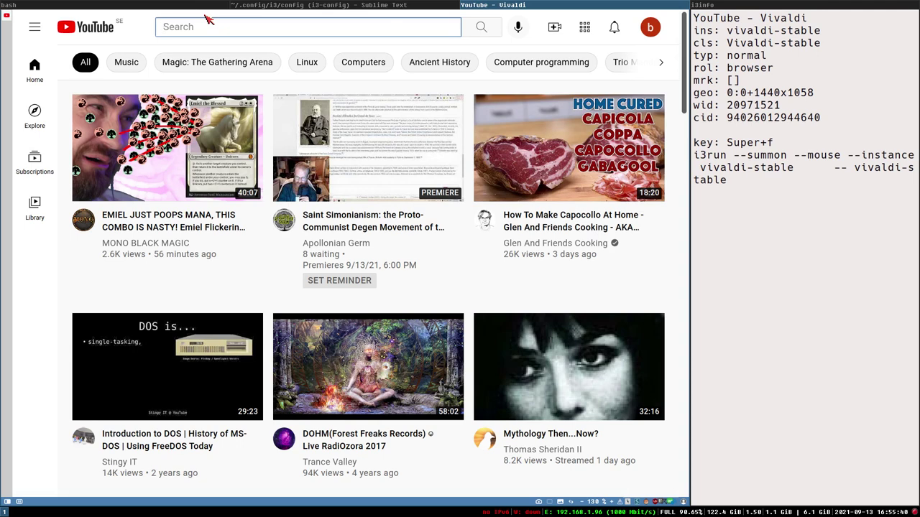
text(b)
key(BackSpace)
text(ti)
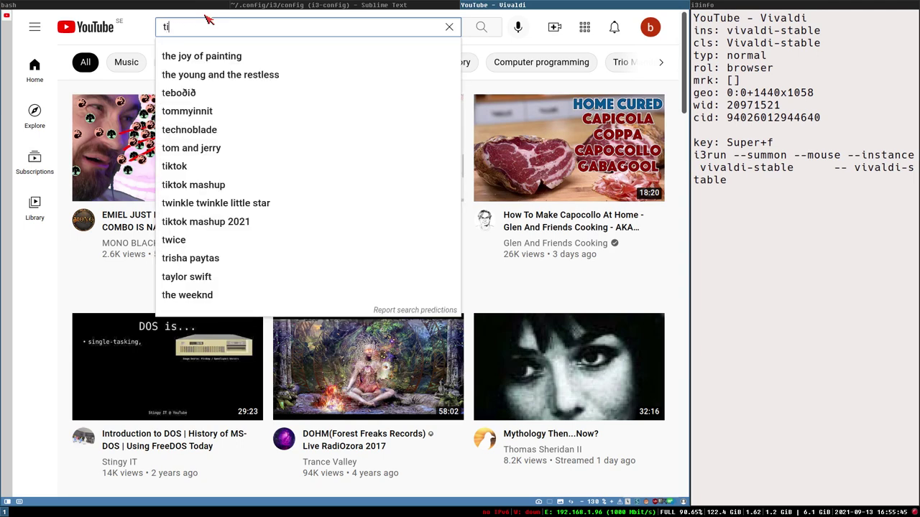
text(ling roya)
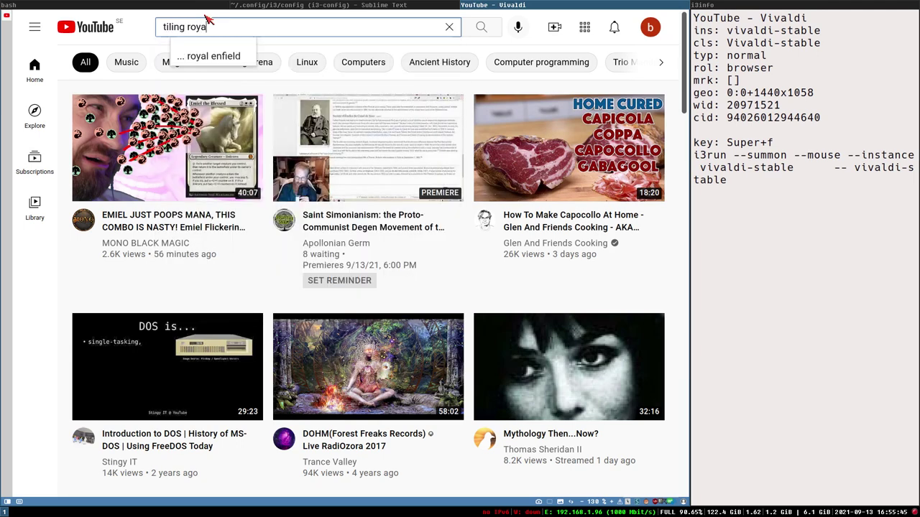
text(le)
key(Return)
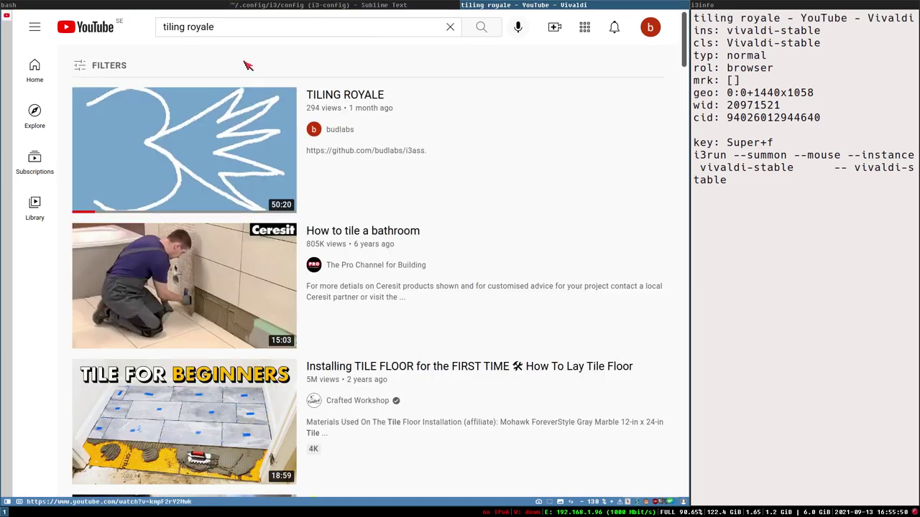
From the TILING ROYALE video's description, follow the i3ass GitHub link and open the i3king page of its wiki.
mouse_move(175, 274)
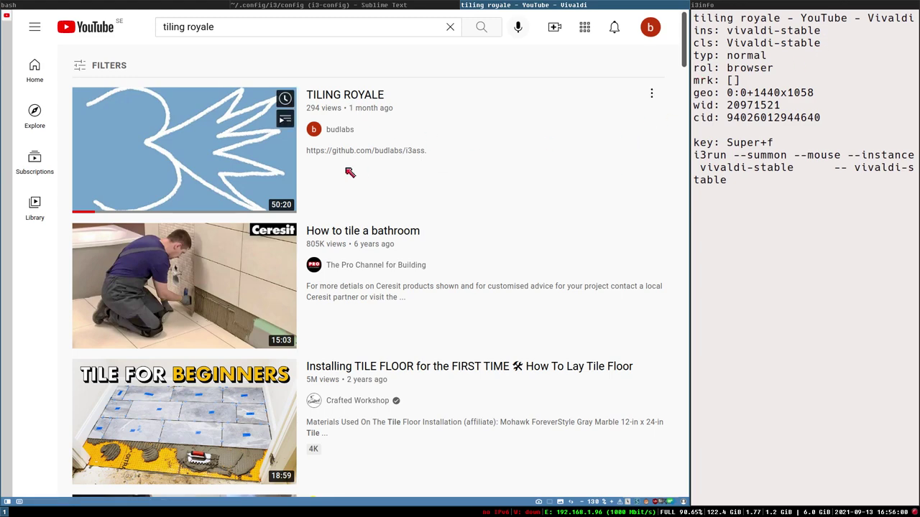
click(349, 96)
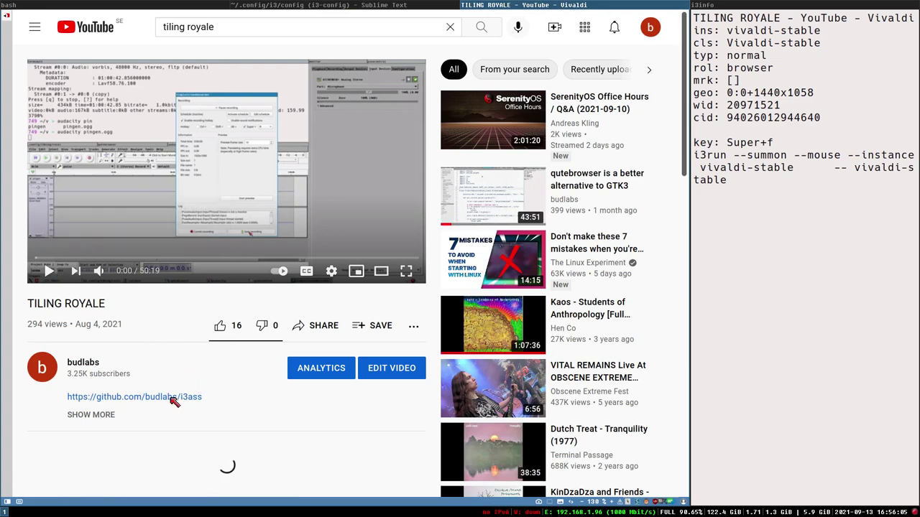
click(134, 397)
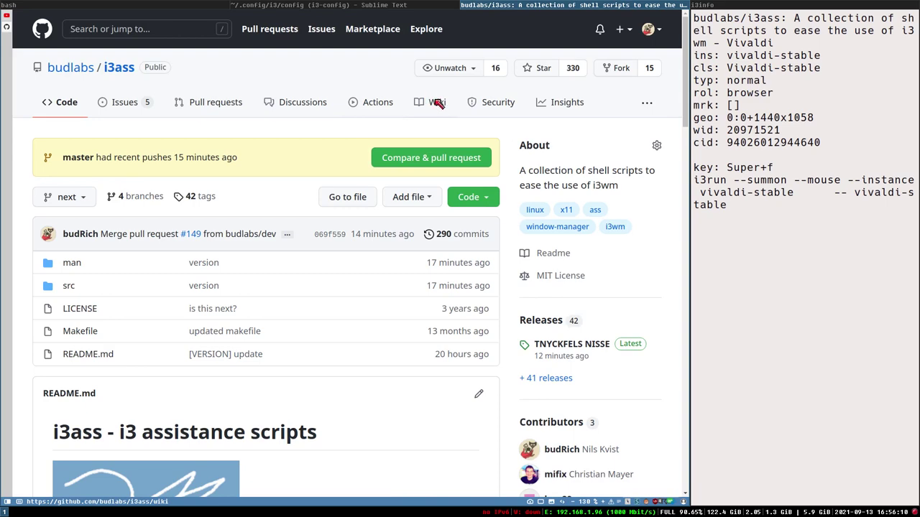
click(437, 103)
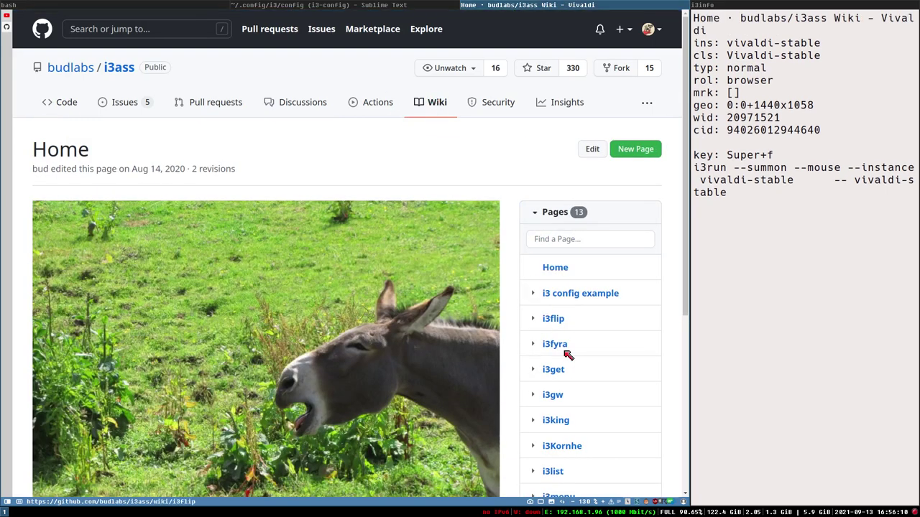
click(553, 423)
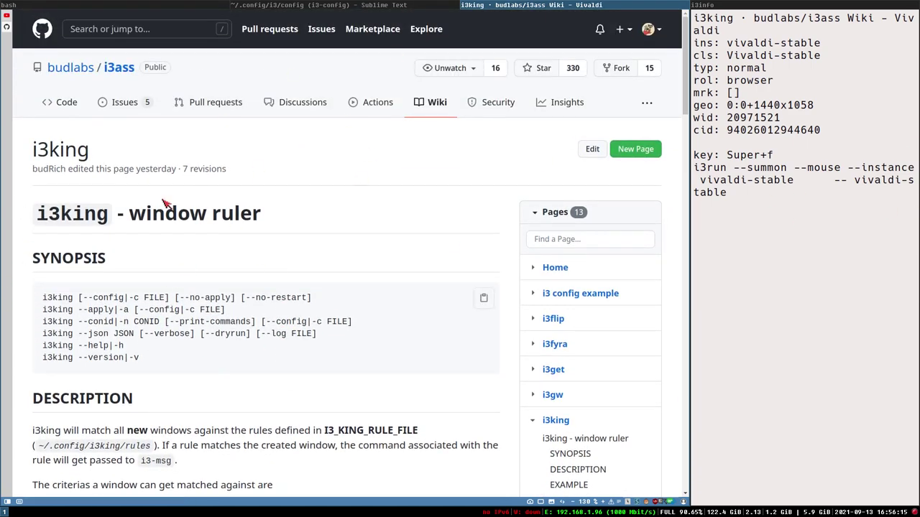
Revisit the TILING ROYALE video page with its GitHub link, and switch back to the i3 config in Sublime Text.
click(6, 15)
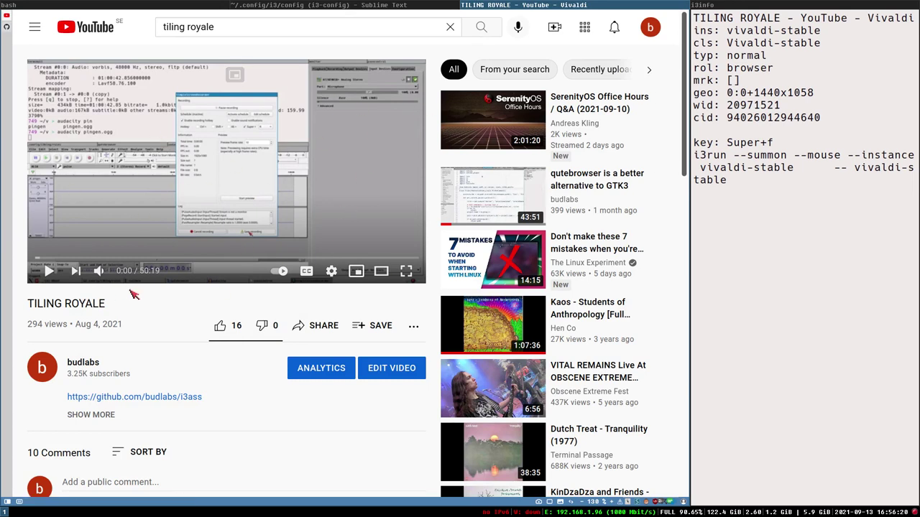
mouse_move(106, 262)
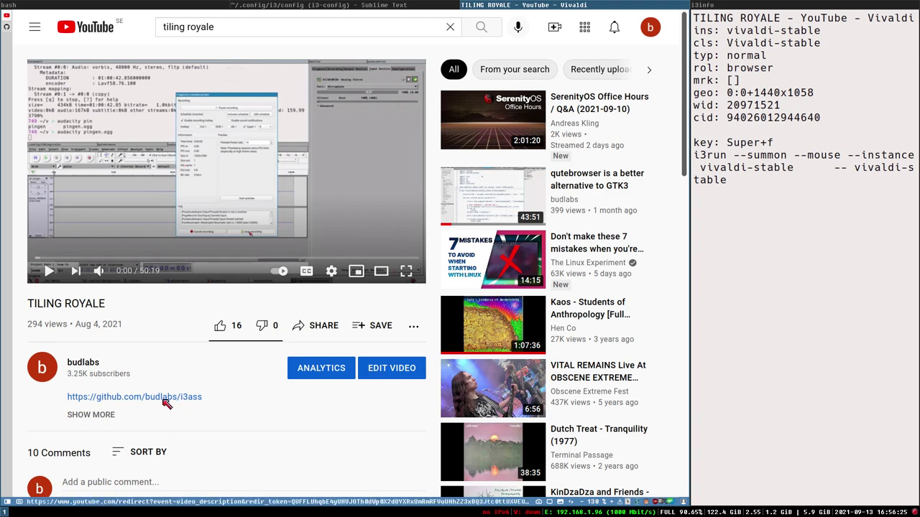
click(319, 6)
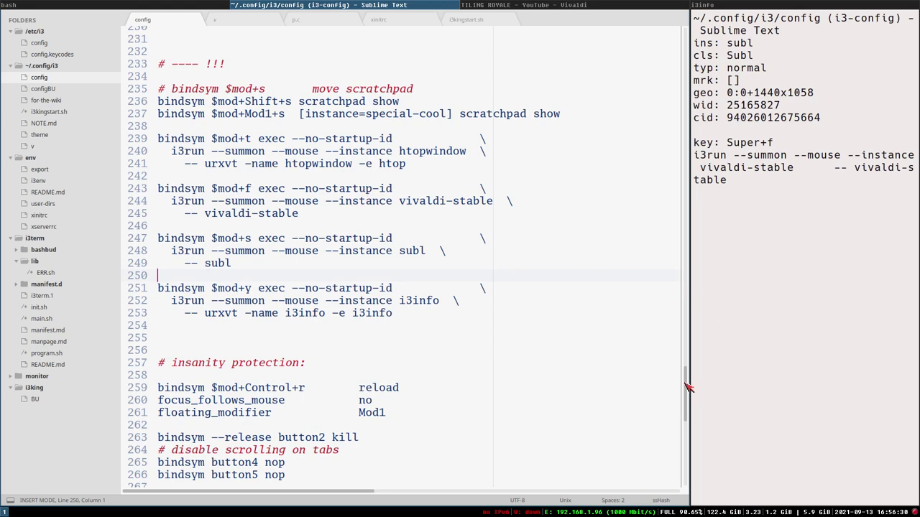
Align the trailing backslashes within each of the $mod+f, $mod+s and $mod+y bindings.
scroll(686, 388, up, 9)
scroll(323, 393, down, 8)
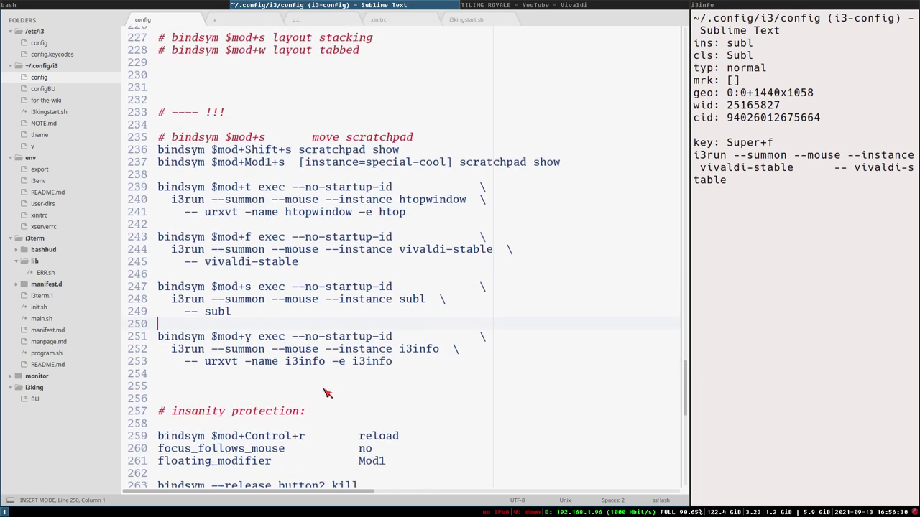
click(159, 392)
text(\)
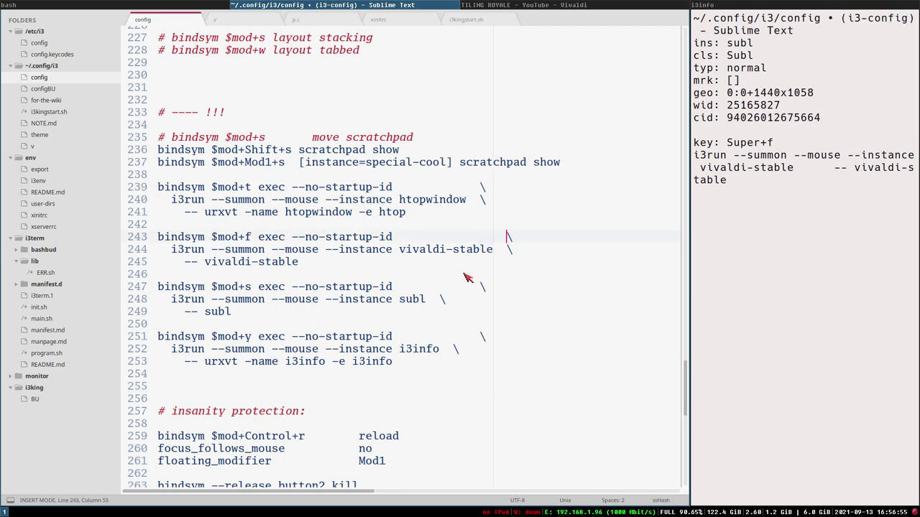
click(442, 299)
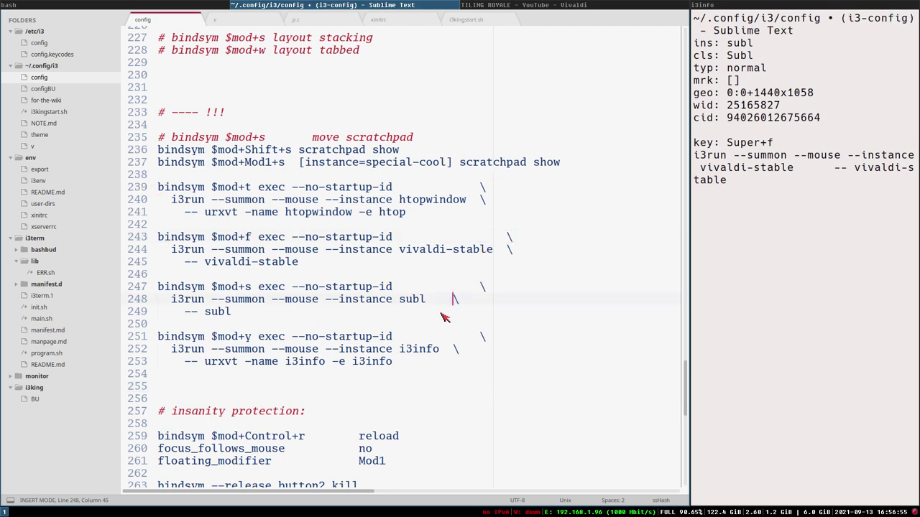
click(456, 349)
Copy the three-line $mod+t htopwindow binding and paste it unindented below the $mod+y binding.
drag(407, 212, 65, 193)
key(ctrl+c)
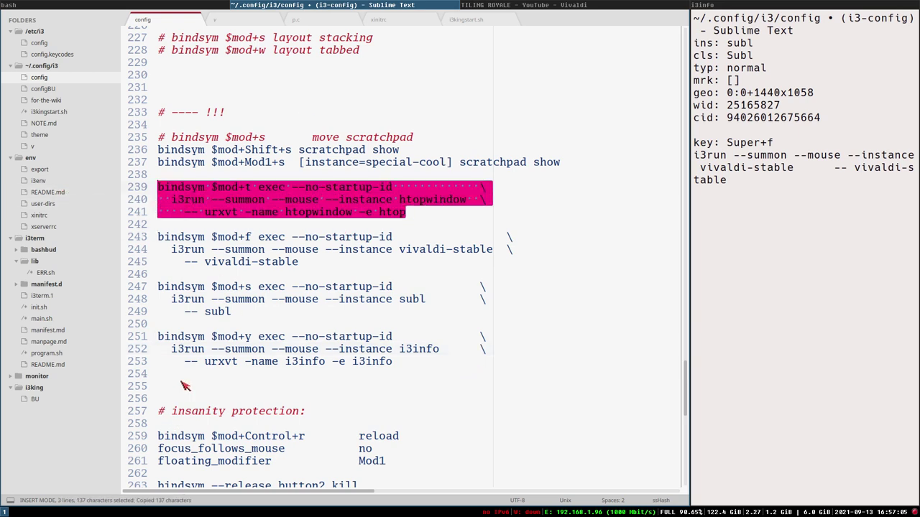
click(181, 385)
key(ctrl+v)
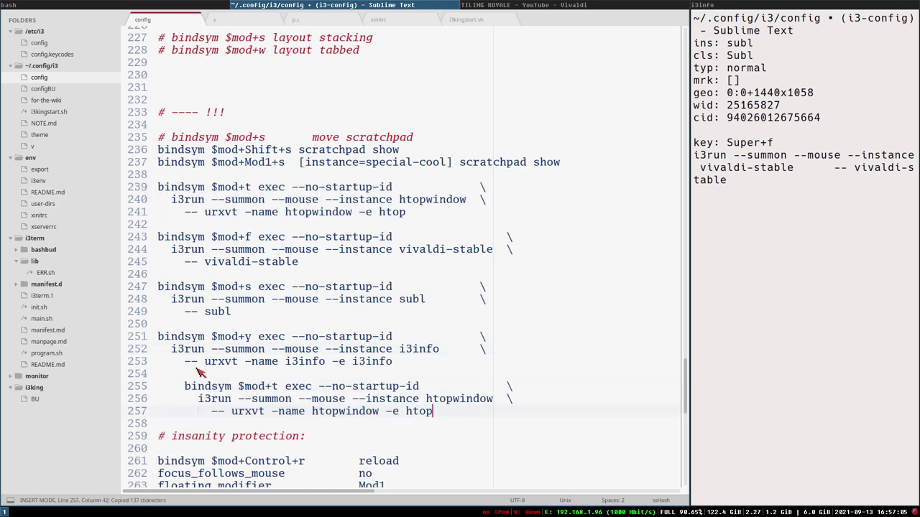
key(ctrl+z)
key(ctrl+shift+v)
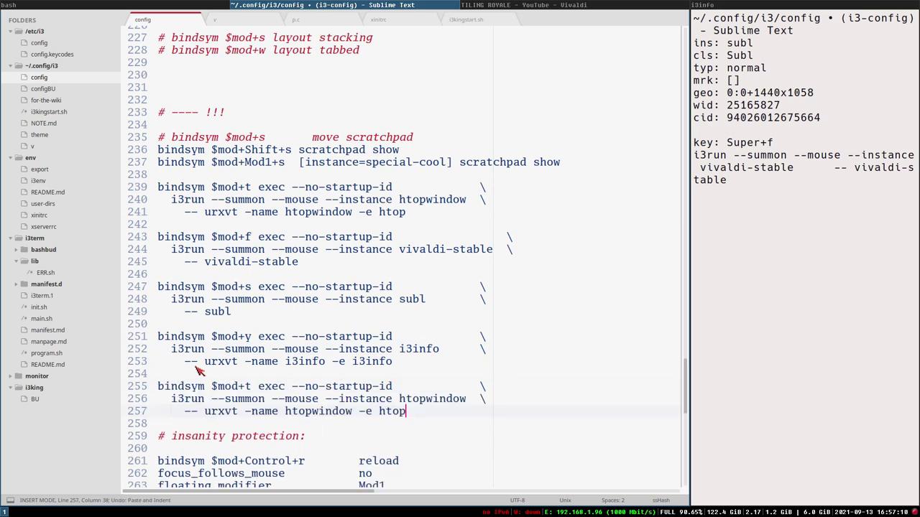
Rebind the pasted htopwindow copy to $mod+Return and replace both htopwindow names in it with floating_termina.
click(251, 386)
key(BackSpace)
text(Return)
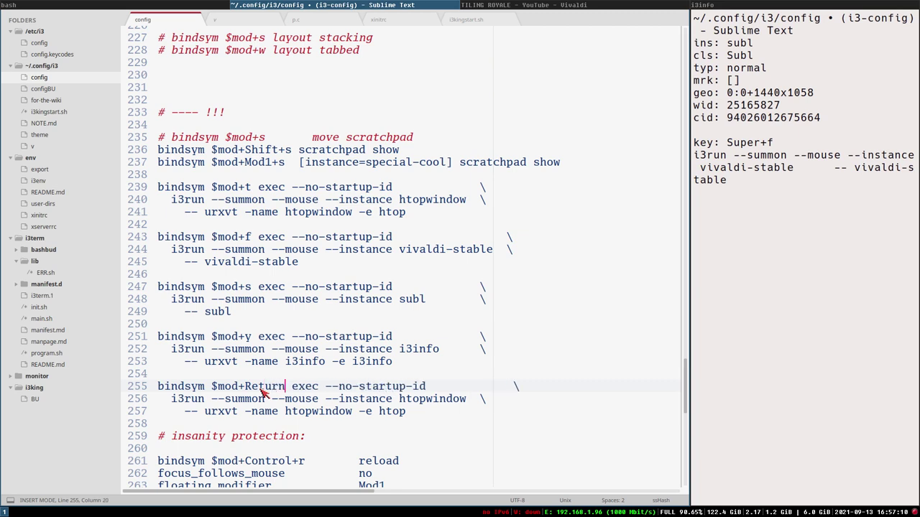
double_click(429, 400)
key(ctrl+d)
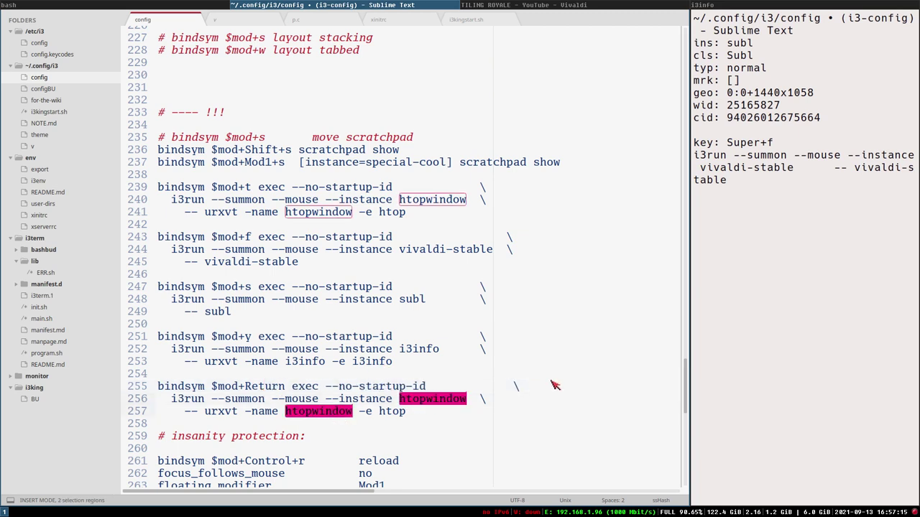
text(floating_)
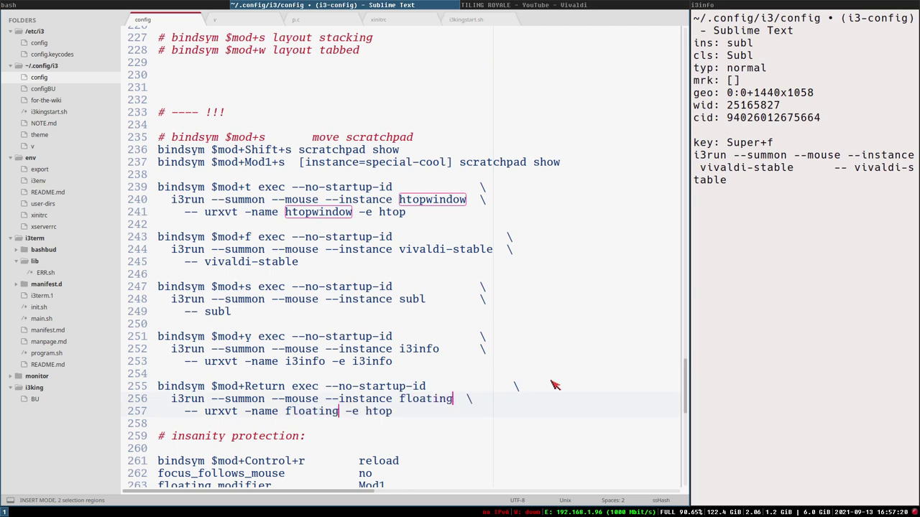
text(termina)
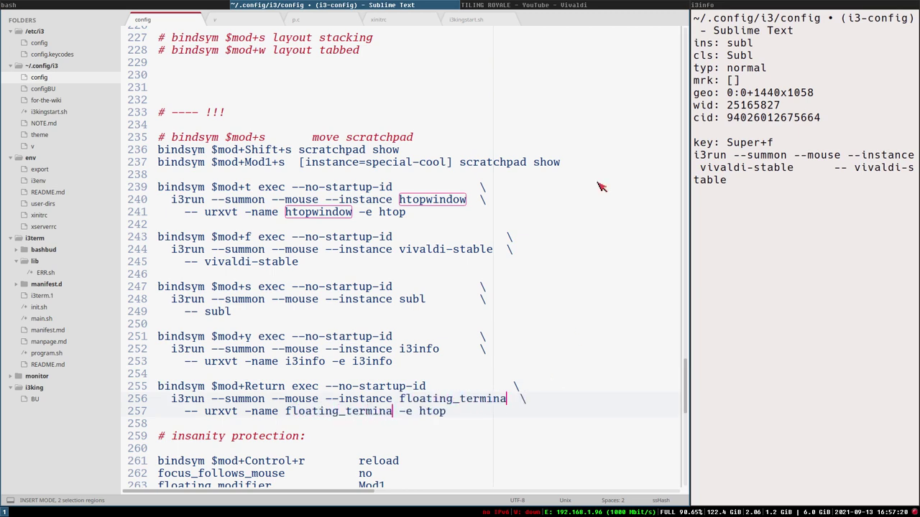
key(Escape)
Remove the -e htop argument from the end of the $mod+Return binding.
drag(394, 411, 445, 411)
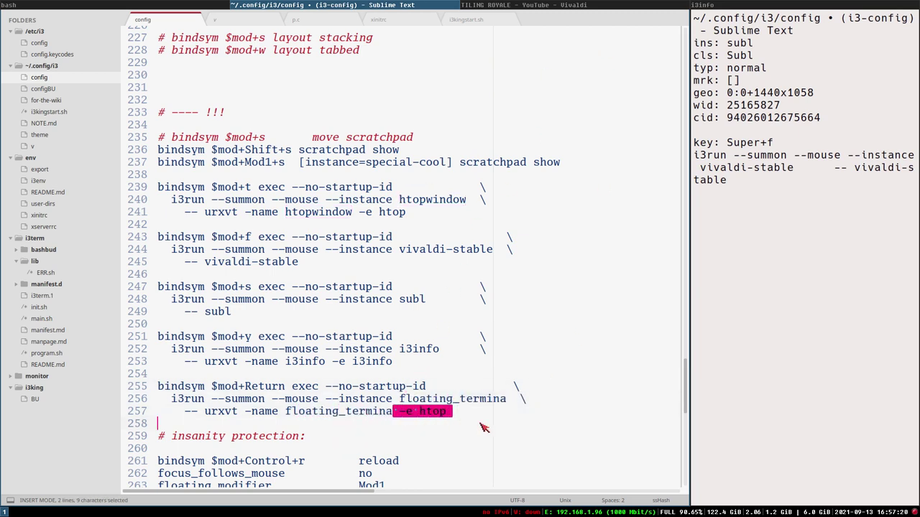
key(Delete)
key(Delete)
Duplicate the three-line $mod+Return binding below itself, separated by a blank line.
key(shift+Up)
key(shift+Up)
key(shift+Home)
key(ctrl+c)
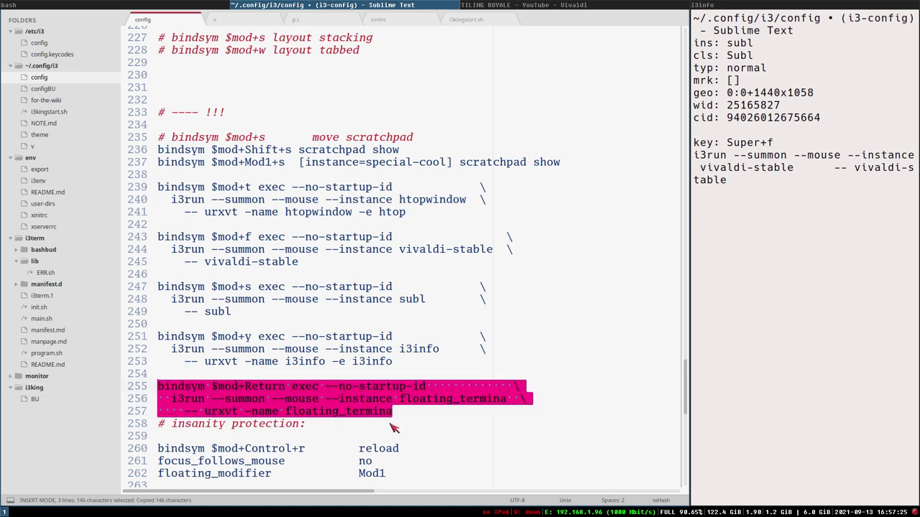
click(453, 413)
key(Return)
key(Return)
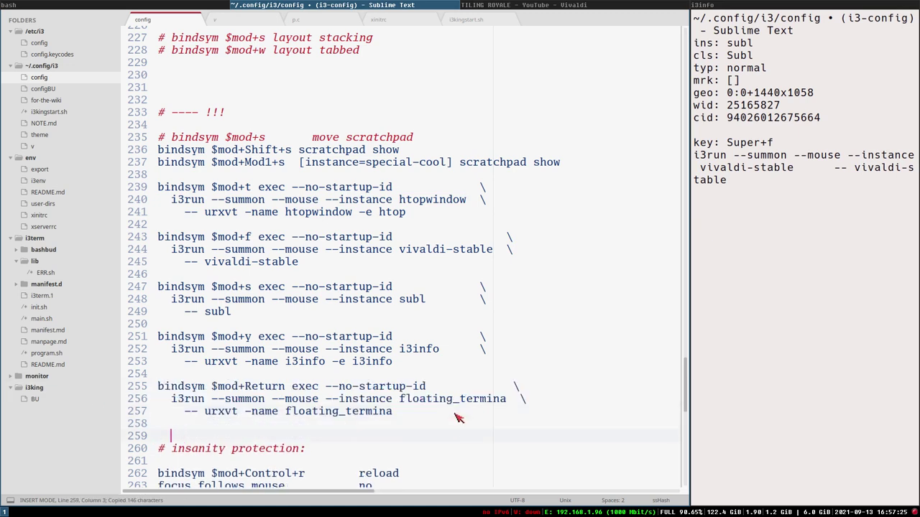
key(ctrl+v)
Replace floating with tiling in both the instance and window names of the duplicated $mod+Return binding.
double_click(432, 458)
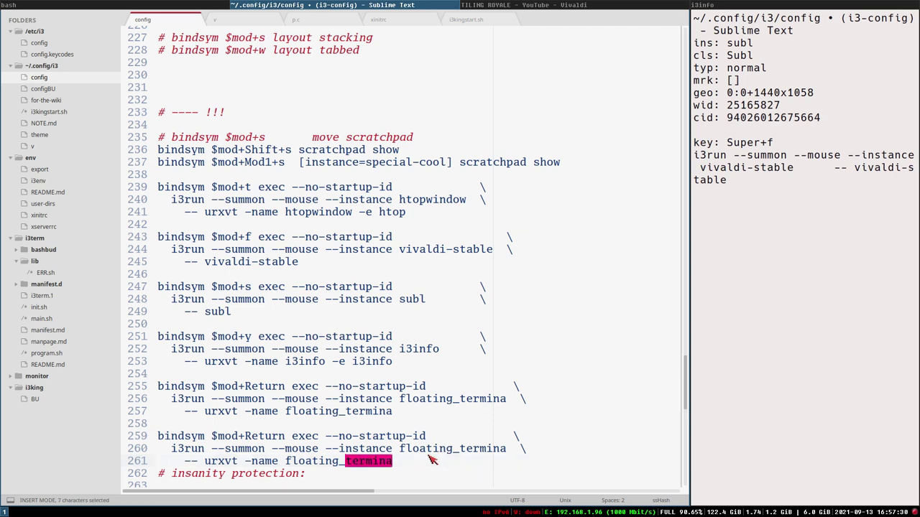
double_click(433, 448)
key(ctrl+d)
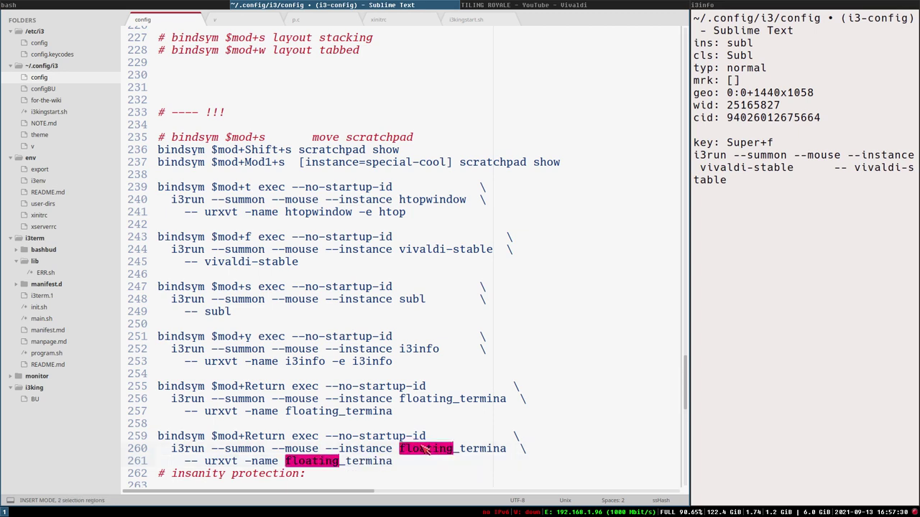
text(tiling)
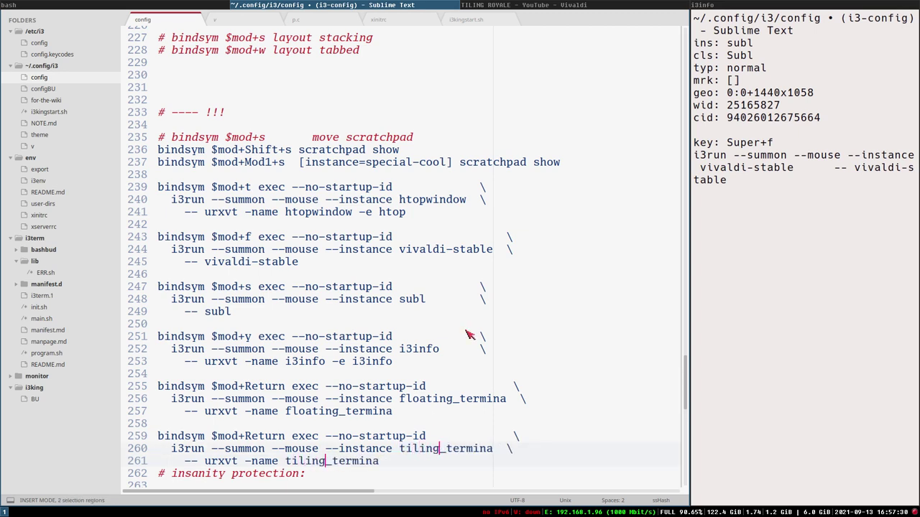
Add the missing final l to the floating_termina and tiling_termina names in both $mod+Return bindings.
click(332, 409)
click(386, 462)
click(499, 451)
ctrl+click(509, 403)
ctrl+click(406, 414)
text(l)
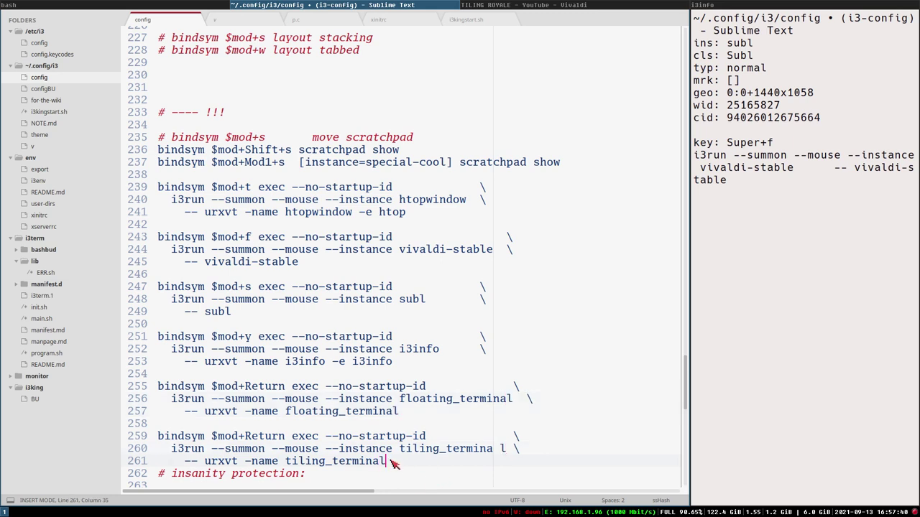
Copy the three-line tiling_terminal binding and paste it below the original after a blank line.
key(ctrl+c)
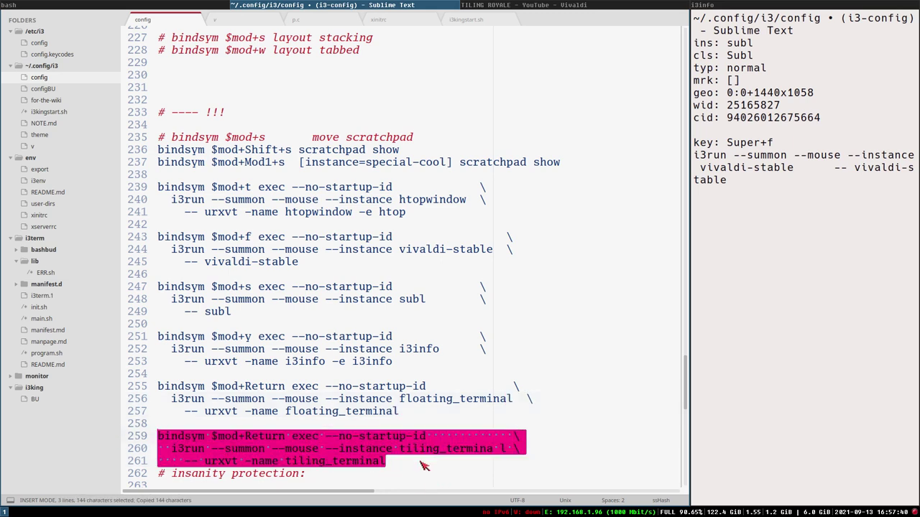
key(Return)
key(Return)
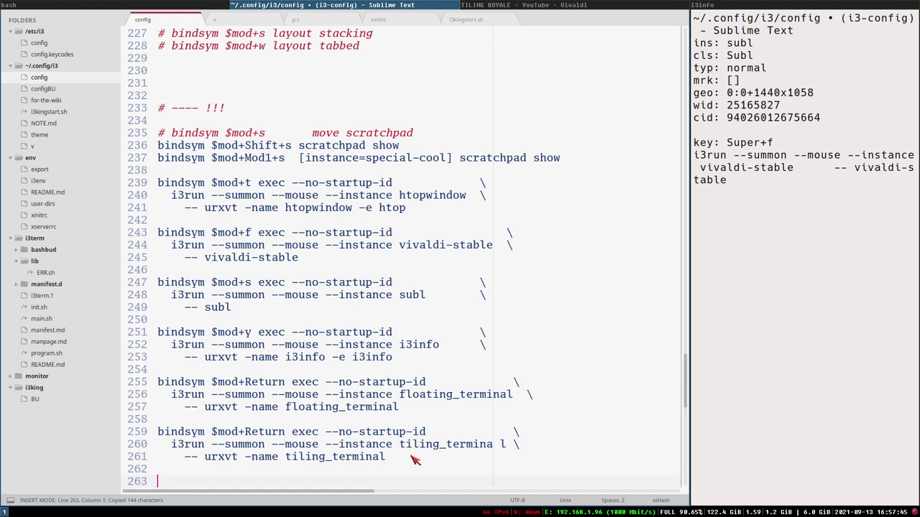
key(ctrl+v)
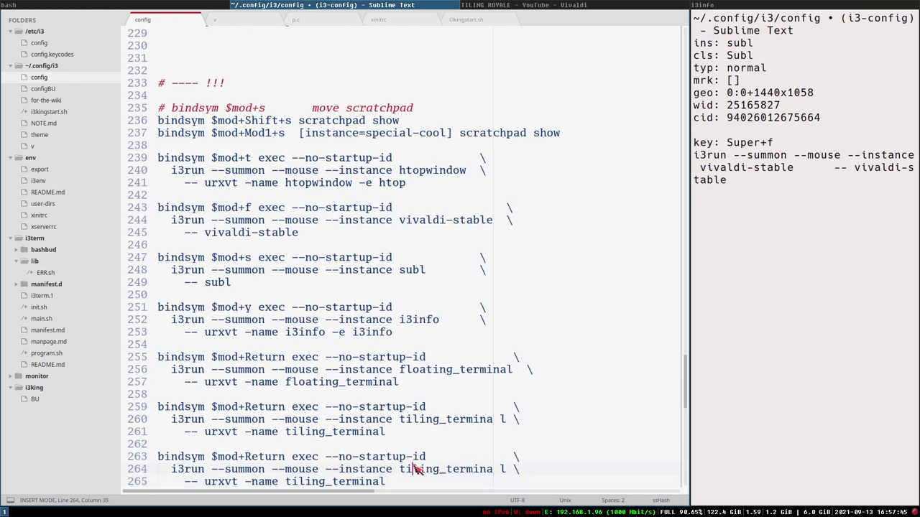
Remove the stray space before the last letter of tiling_terminal in the --instance lines of both tiling bindings.
double_click(417, 469)
click(500, 419)
key(BackSpace)
click(501, 471)
key(BackSpace)
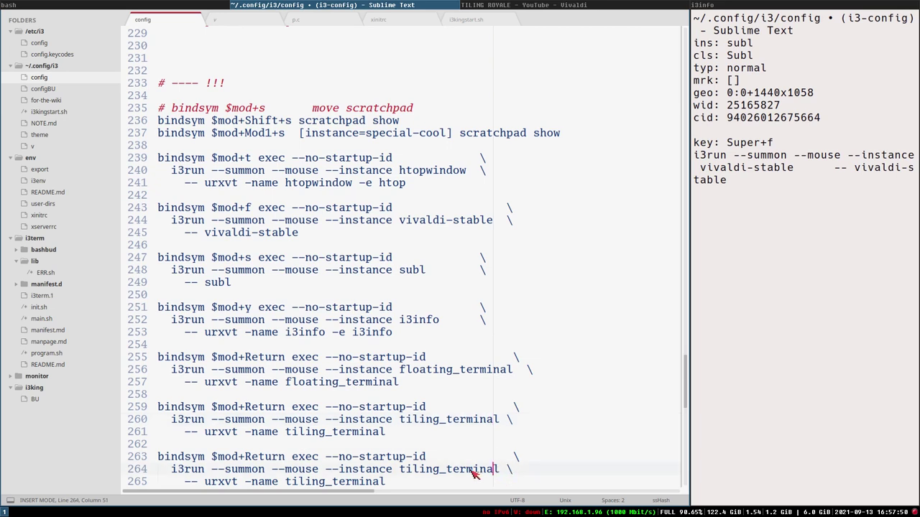
Rename both tiling_terminal names in the last binding to temp_terminal.
drag(400, 469, 433, 468)
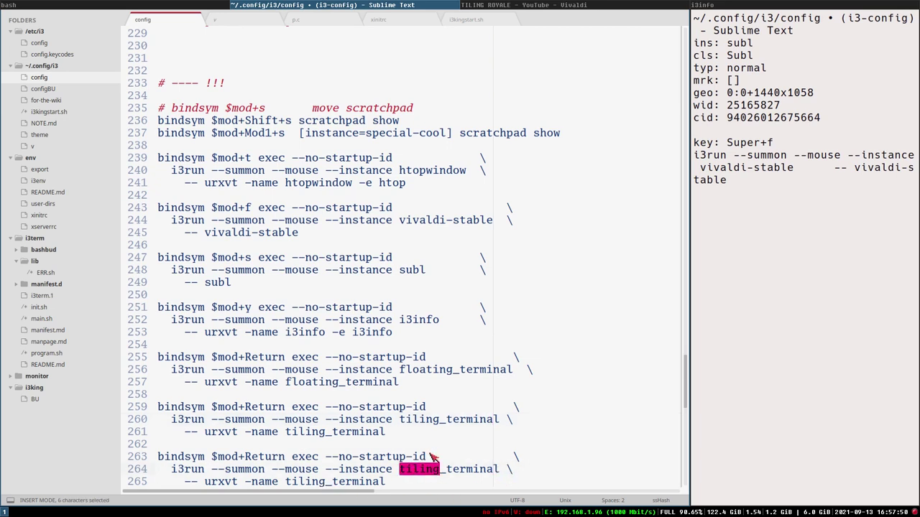
key(ctrl+d)
text(temp)
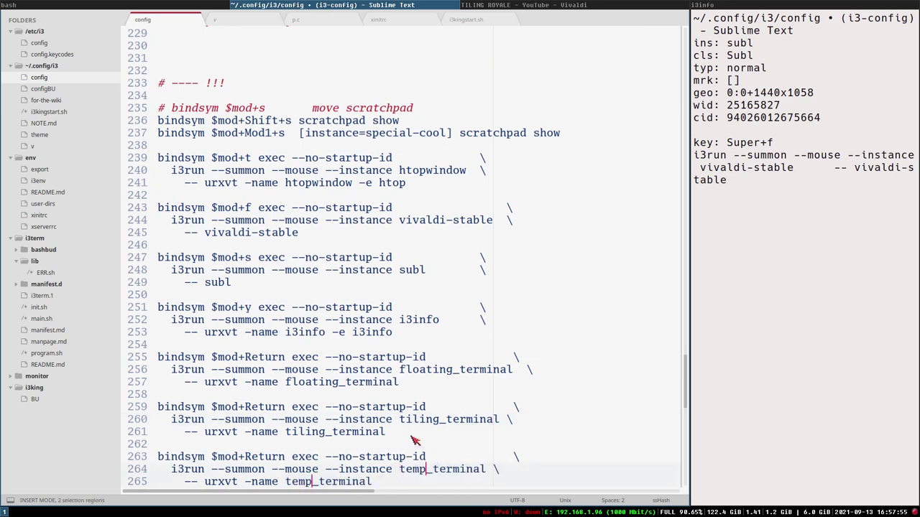
Change the tiling_terminal binding's key to $mod+Shift+Return and the temp_terminal binding's key to $mod+Control+Return.
click(276, 423)
click(247, 408)
text(S)
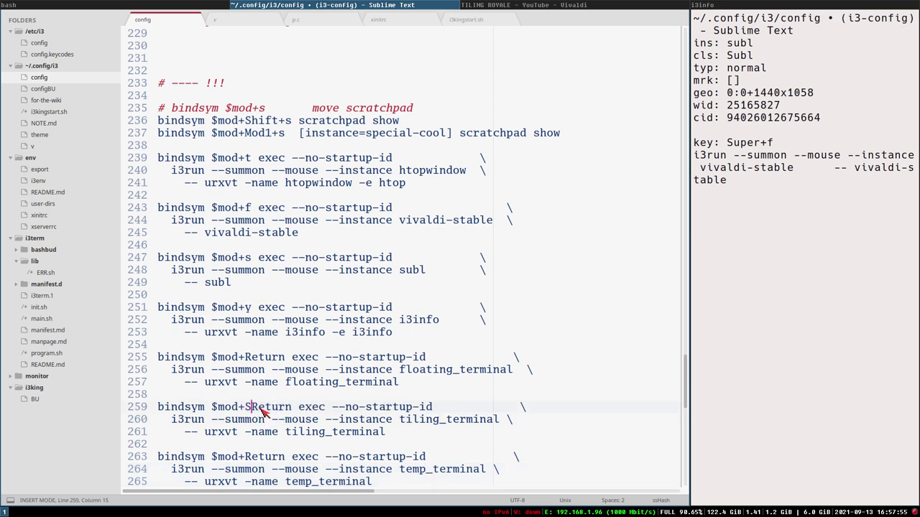
text(hift+)
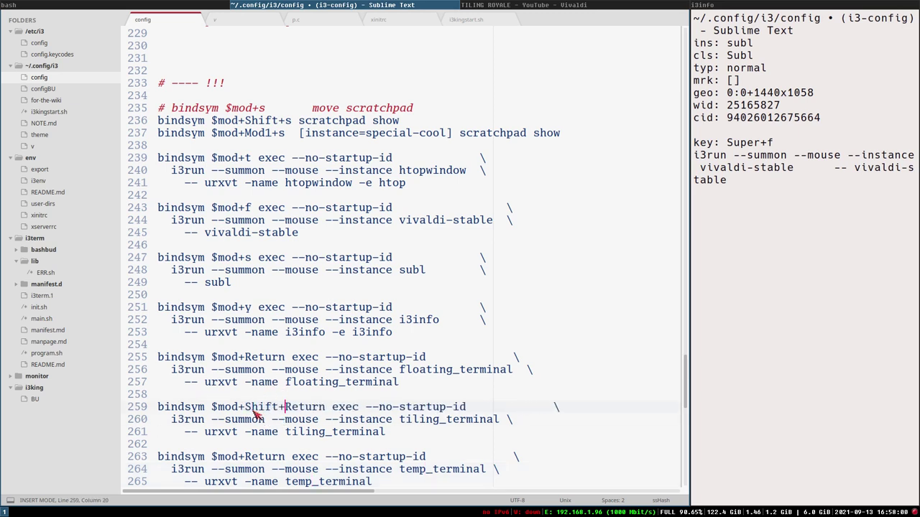
click(249, 456)
text(Control+)
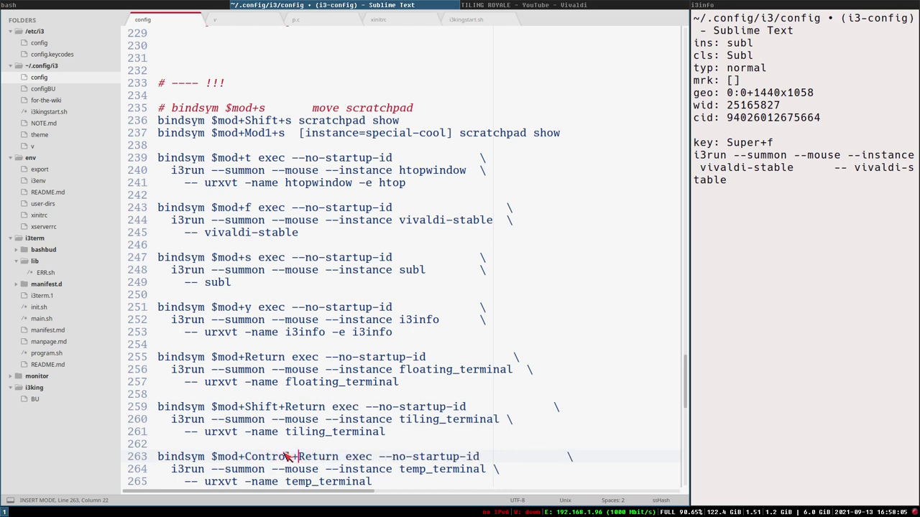
Strip the i3run call from the $mod+Control+Return binding, leaving urxvt -name temp_terminal, and close the gap before its trailing backslash.
scroll(400, 425, down, 2)
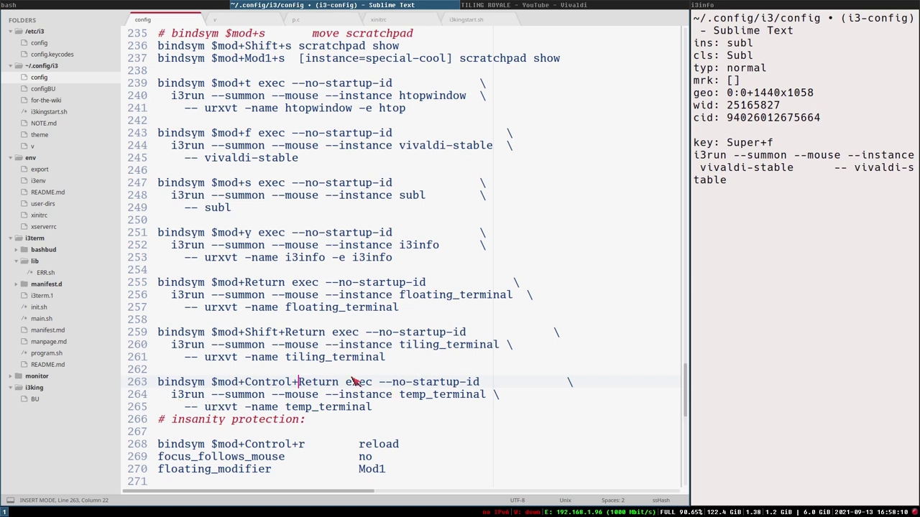
drag(206, 407, 172, 395)
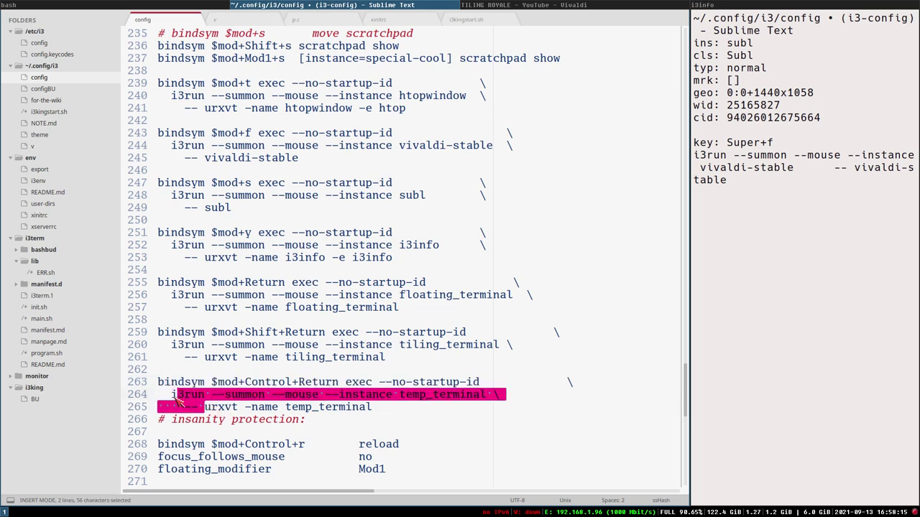
key(BackSpace)
click(382, 384)
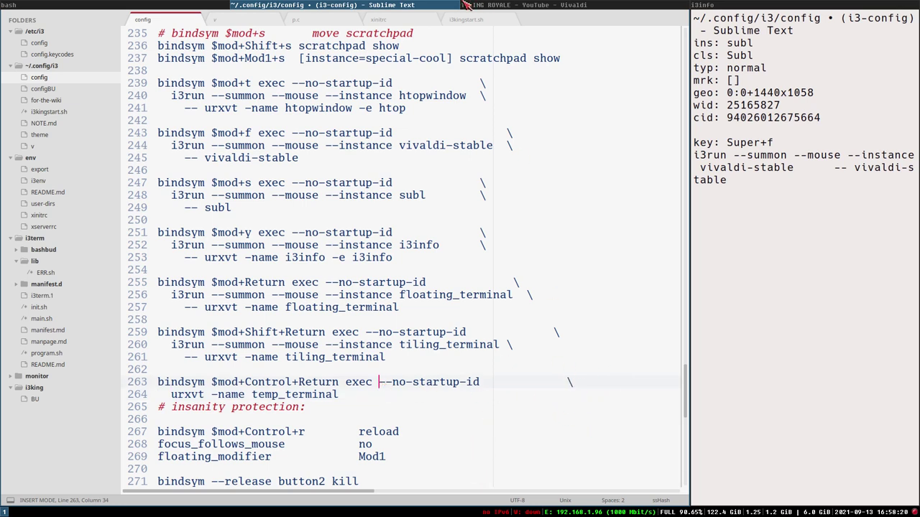
drag(566, 386, 488, 386)
Save and reload the i3 config, then try the $mod+Return shortcut and close the terminal it opens.
key(ctrl+s)
key(ctrl+super+r)
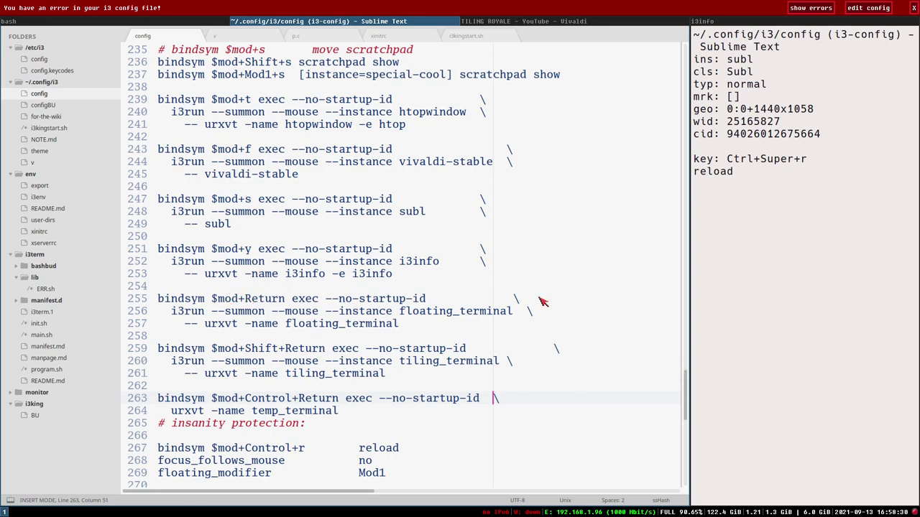
drag(686, 392, 685, 204)
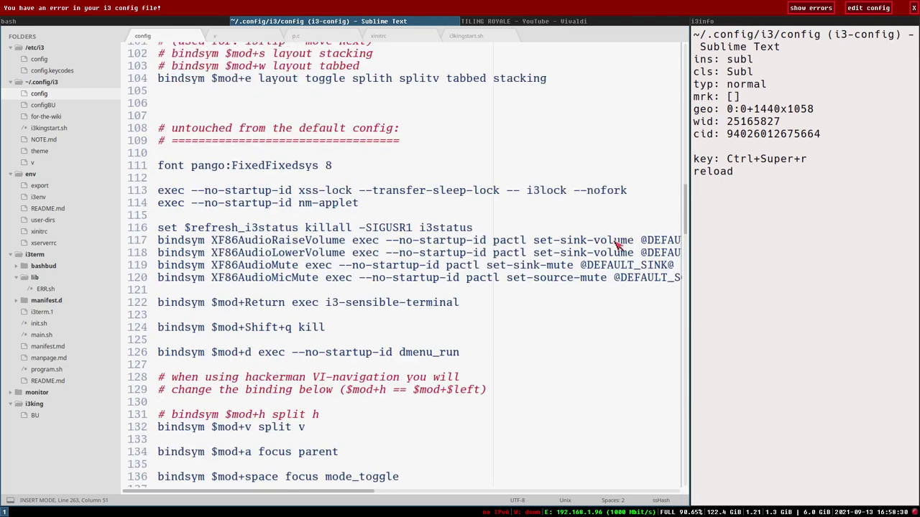
key(super+Return)
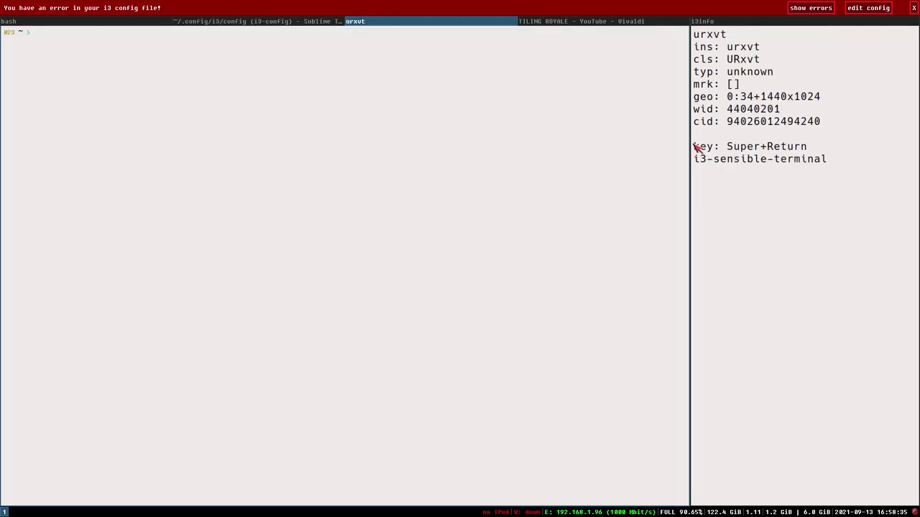
key(super+shift+q)
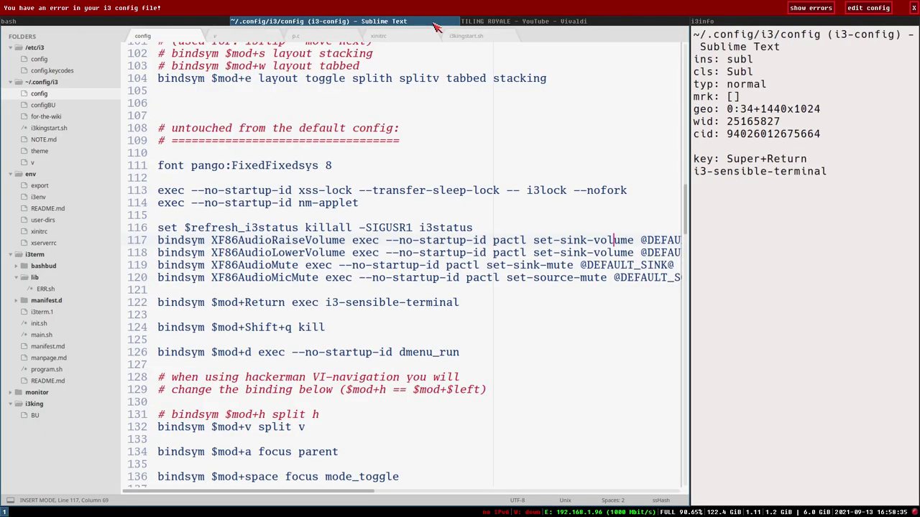
Comment out the default $mod+Return i3-sensible-terminal binding, then save and reload the i3 config.
scroll(374, 293, up, 10)
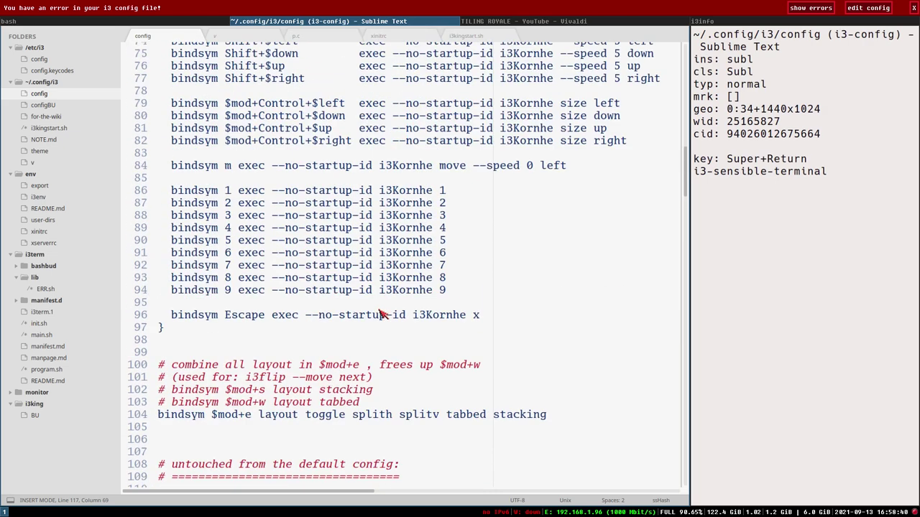
scroll(491, 291, down, 7)
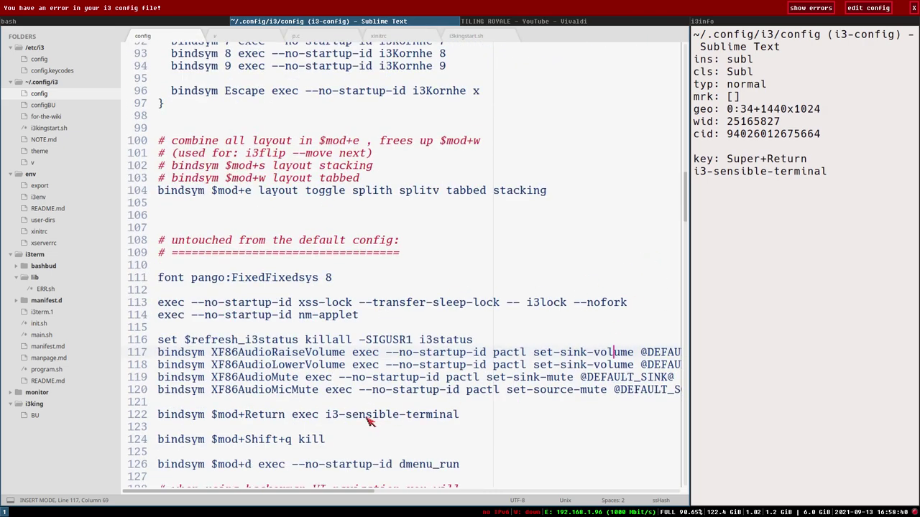
click(421, 416)
key(ctrl+slash)
key(ctrl+s)
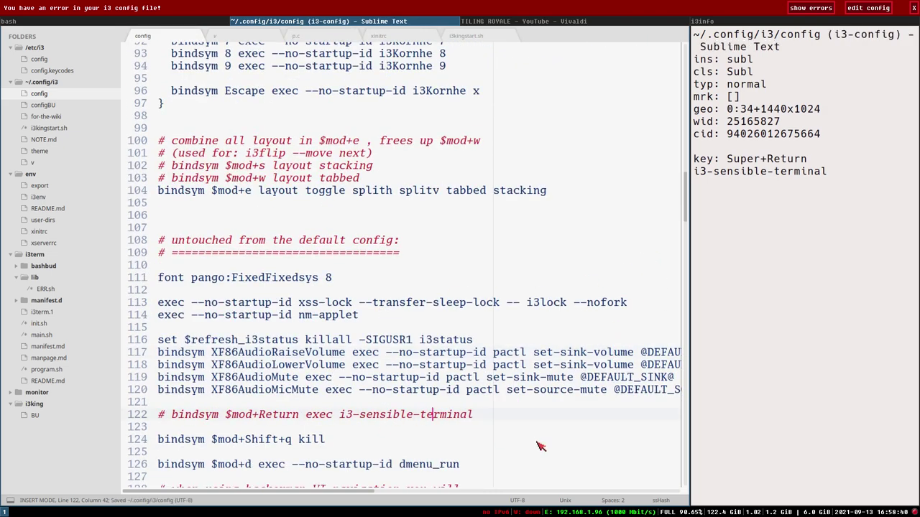
key(ctrl+super+r)
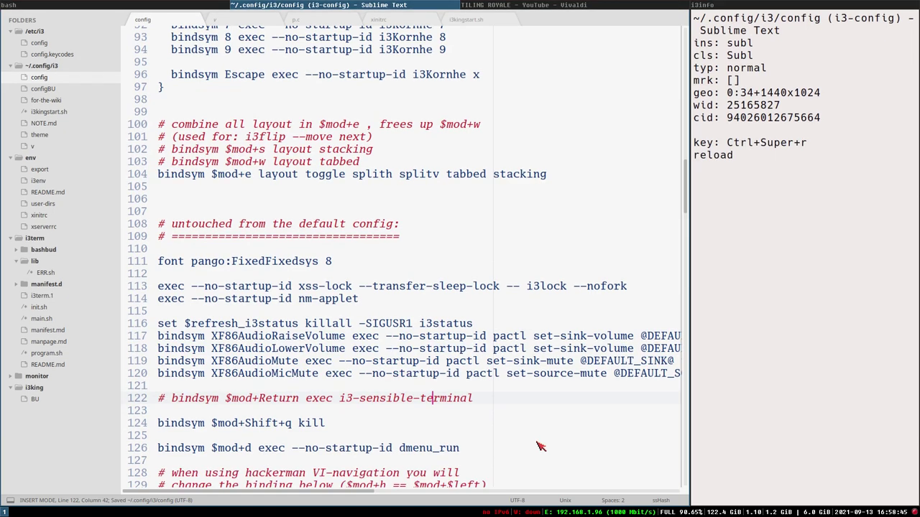
Test $mod+Return by repeatedly summoning floating_terminal, and launch tiling_terminal with $mod+Shift+Return.
key(super+Return)
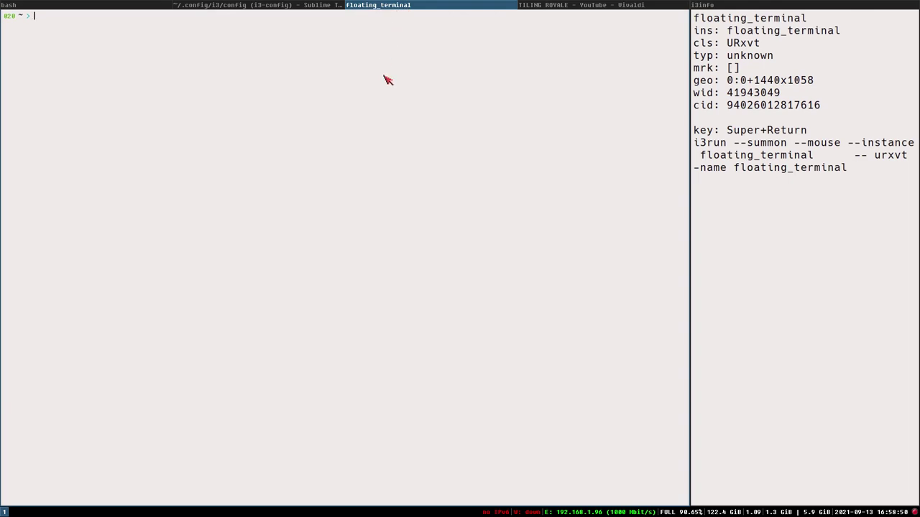
key(super+Return)
key(super+Return)
key(super+Return)
key(super+Return)
key(super+Return)
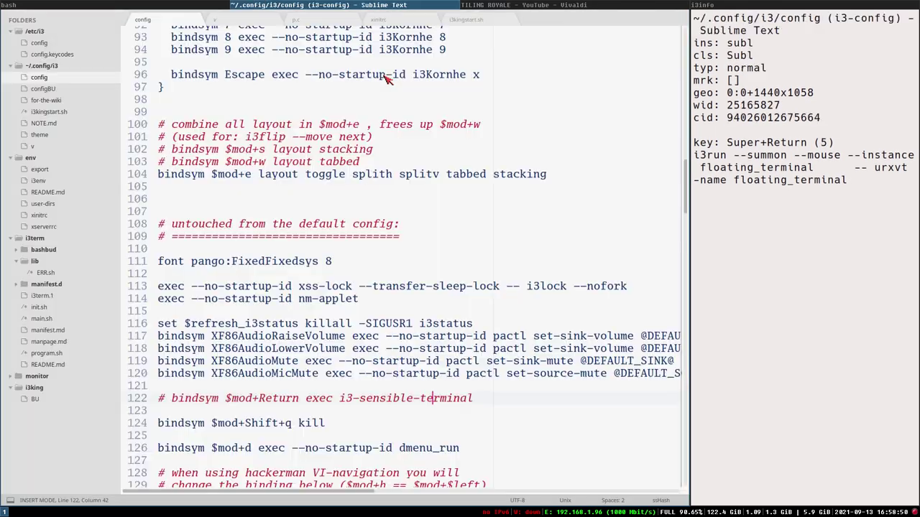
key(super+Return)
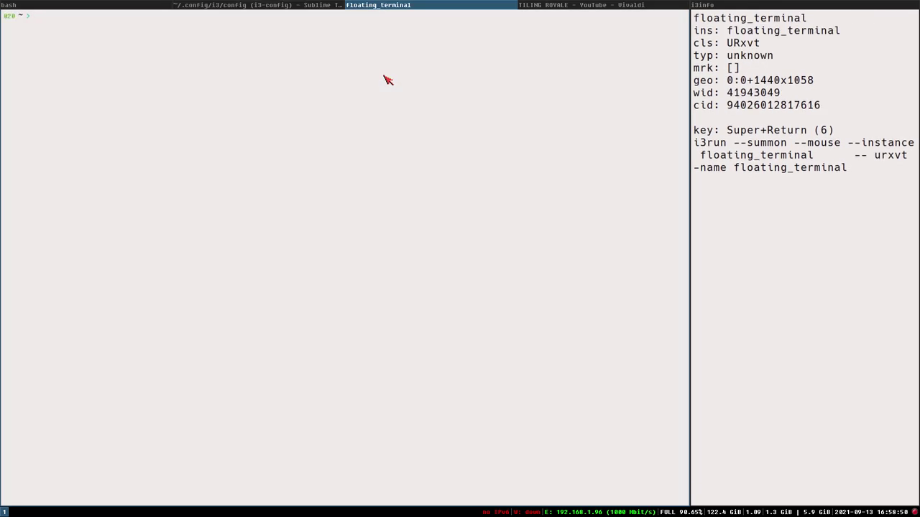
key(shift+super+Return)
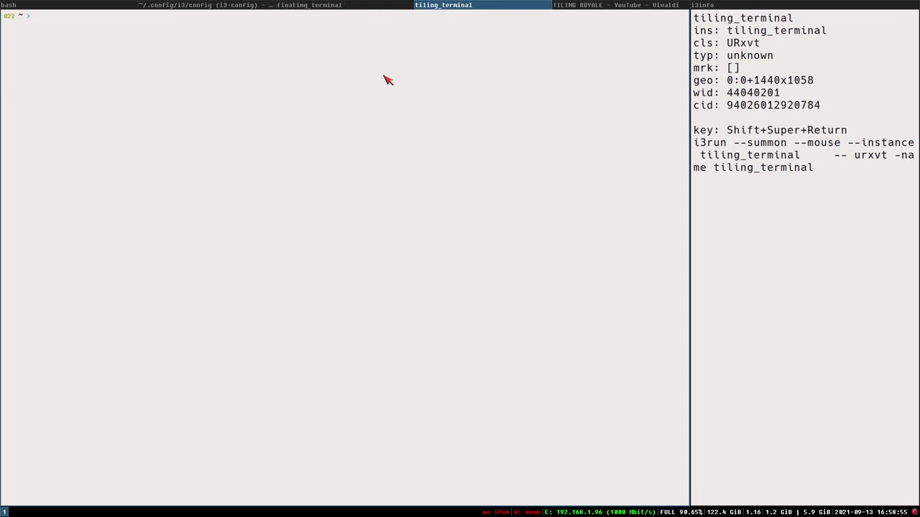
Test the $mod+Shift+Return binding by repeatedly hiding and summoning tiling_terminal.
key(shift+super+Return)
key(shift+super+Return)
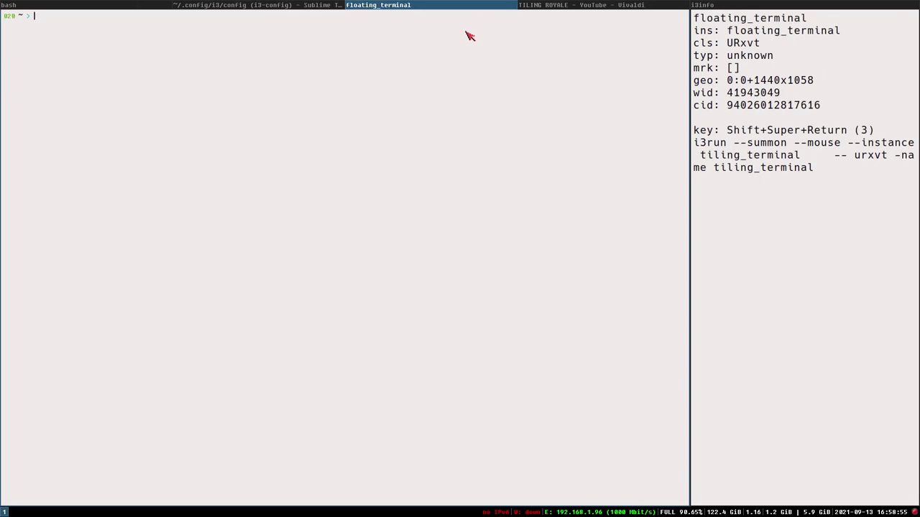
key(shift+super+Return)
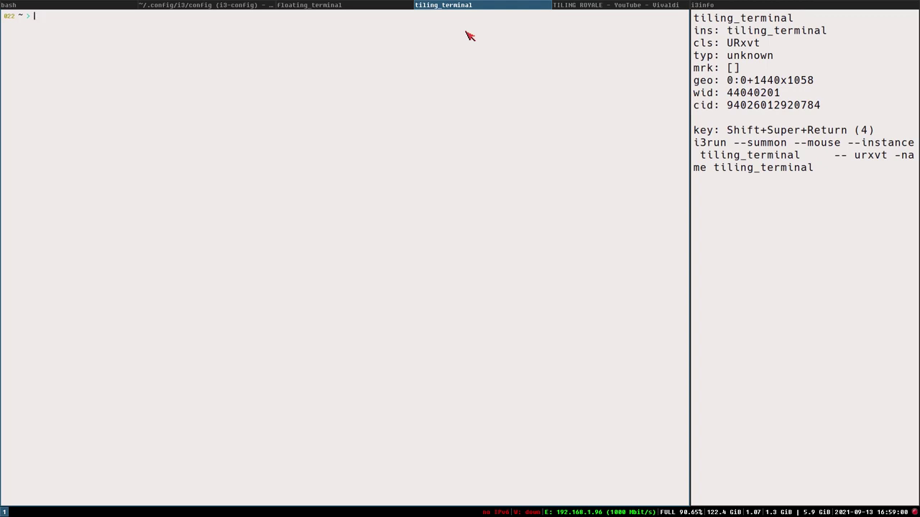
Test the $mod+Control+Return binding by launching several temp_terminal windows, then close all of them.
key(ctrl+super+Return)
key(ctrl+super+Return)
key(ctrl+super+Return)
key(ctrl+super+Return)
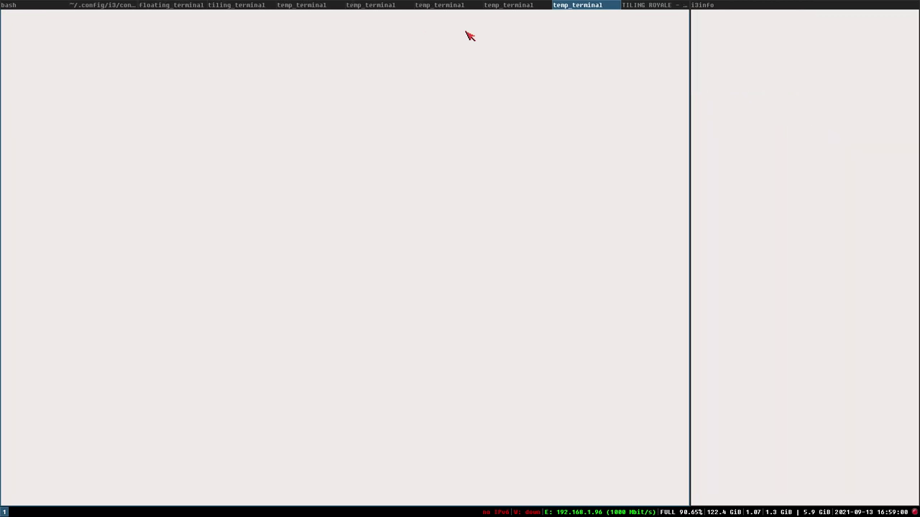
middle_click(593, 5)
middle_click(555, 7)
middle_click(546, 5)
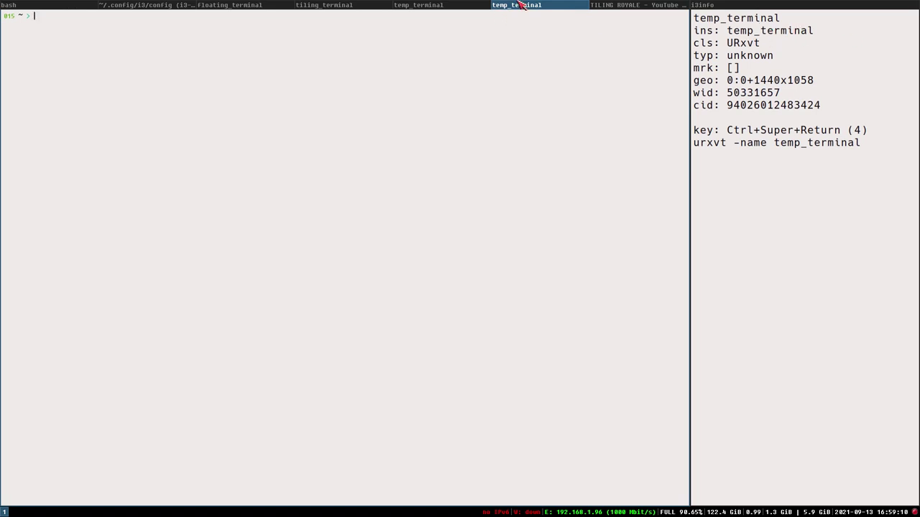
middle_click(494, 6)
middle_click(493, 6)
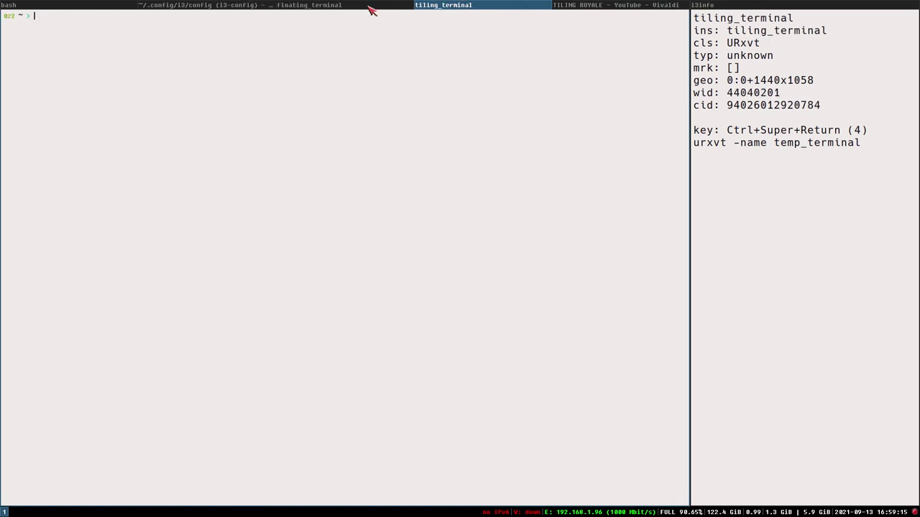
Close the floating_terminal and tiling_terminal windows to return to the i3 config in Sublime Text.
click(311, 6)
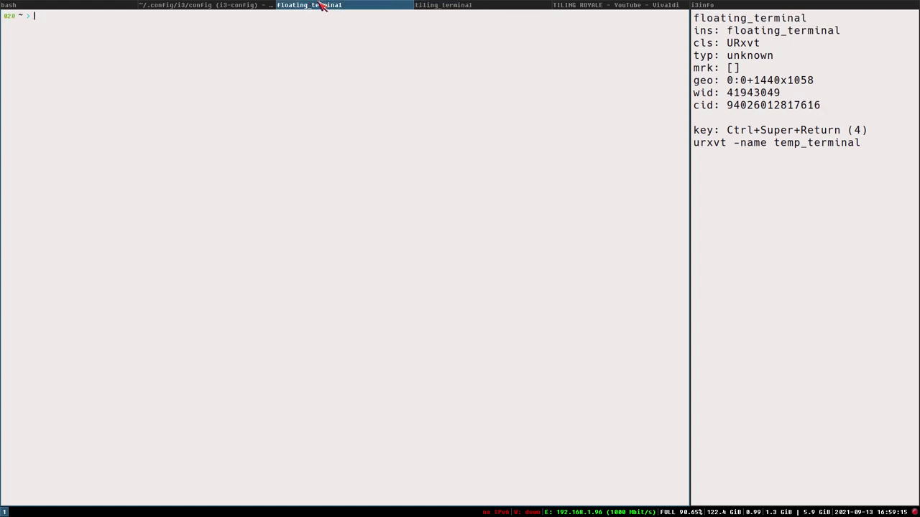
middle_click(321, 5)
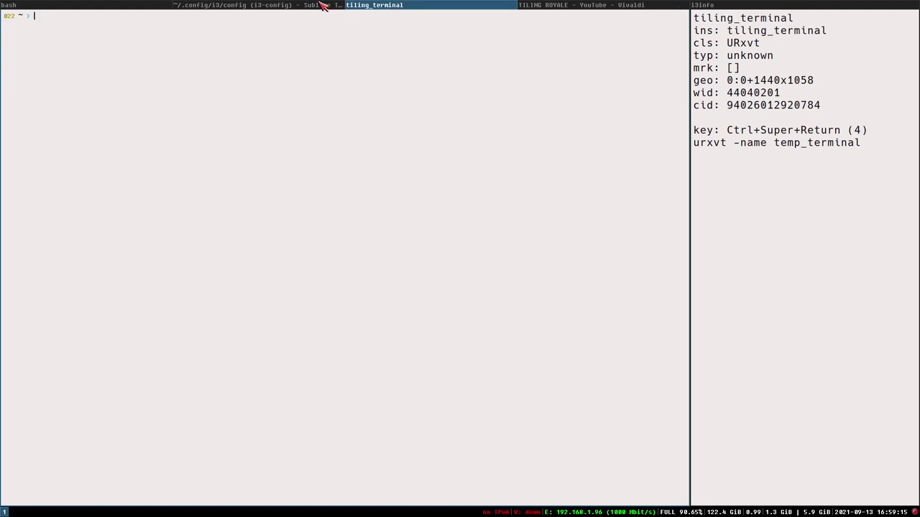
middle_click(397, 7)
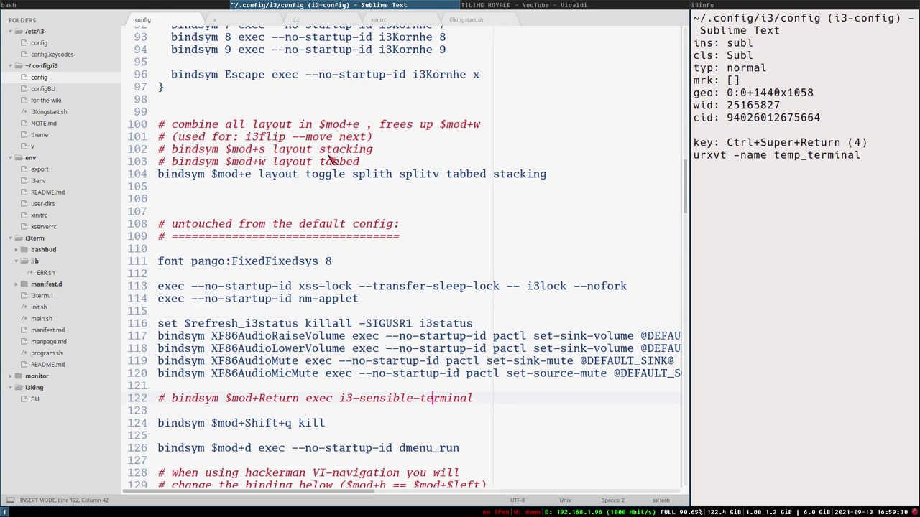
Review the block of i3run bindings near the end of the config, examining the bindsym lines and the repeated exec --no-startup-id.
drag(691, 184, 683, 386)
click(333, 240)
scroll(372, 259, up, 3)
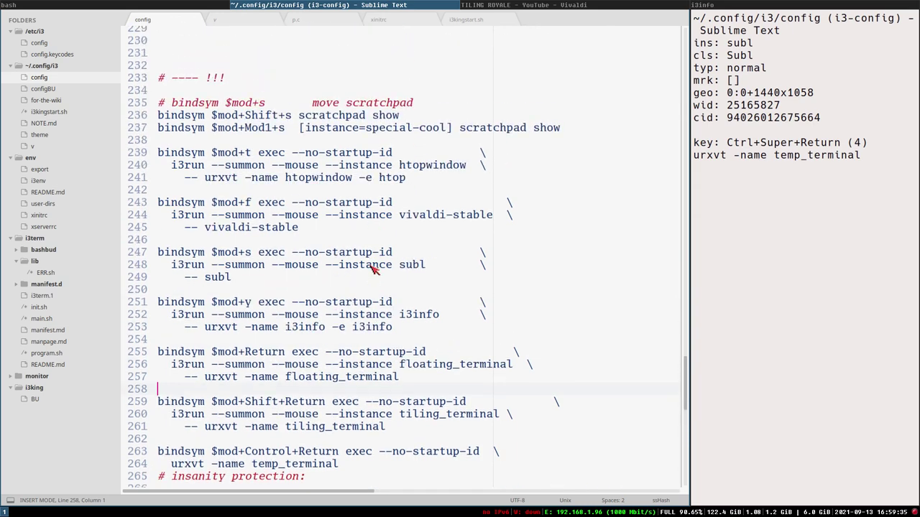
scroll(373, 268, up, 1)
drag(191, 104, 513, 440)
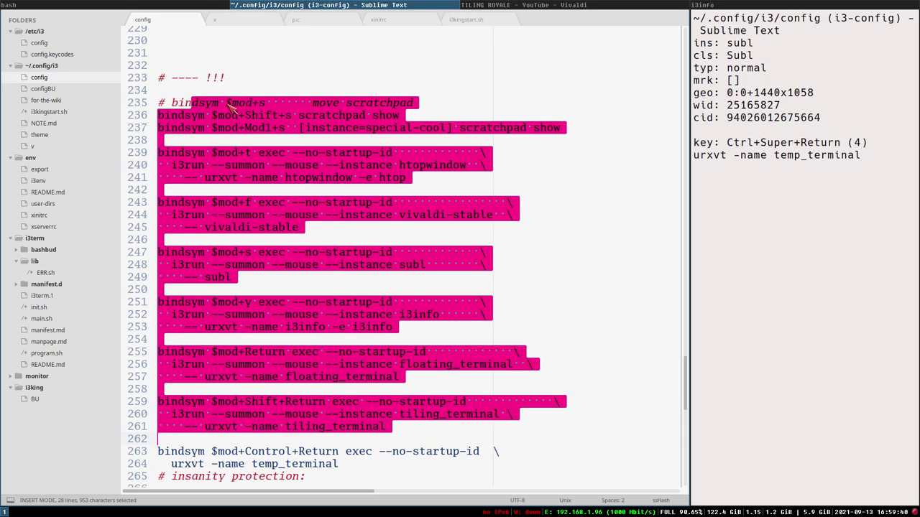
click(227, 167)
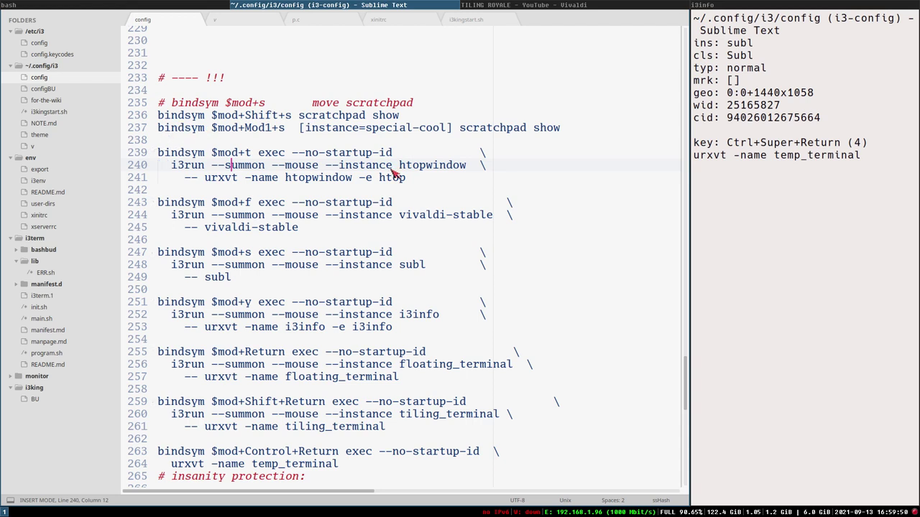
triple_click(163, 155)
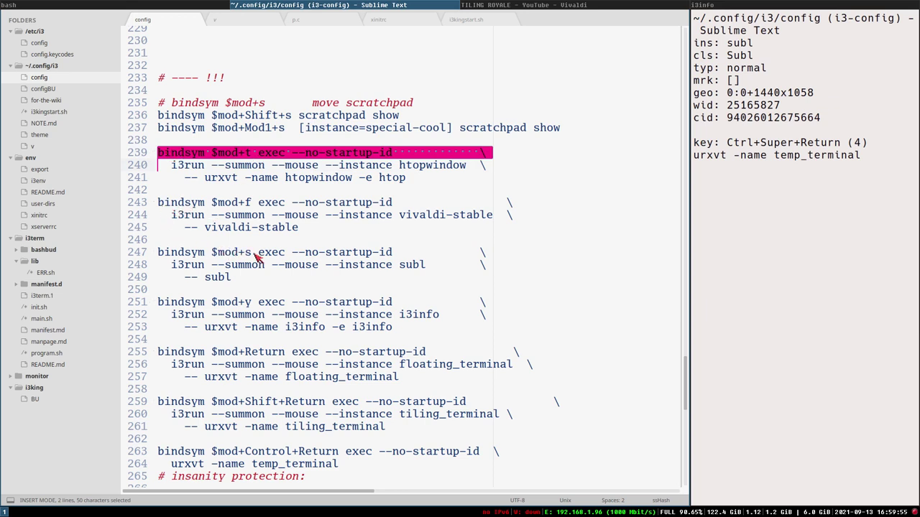
drag(257, 253, 394, 253)
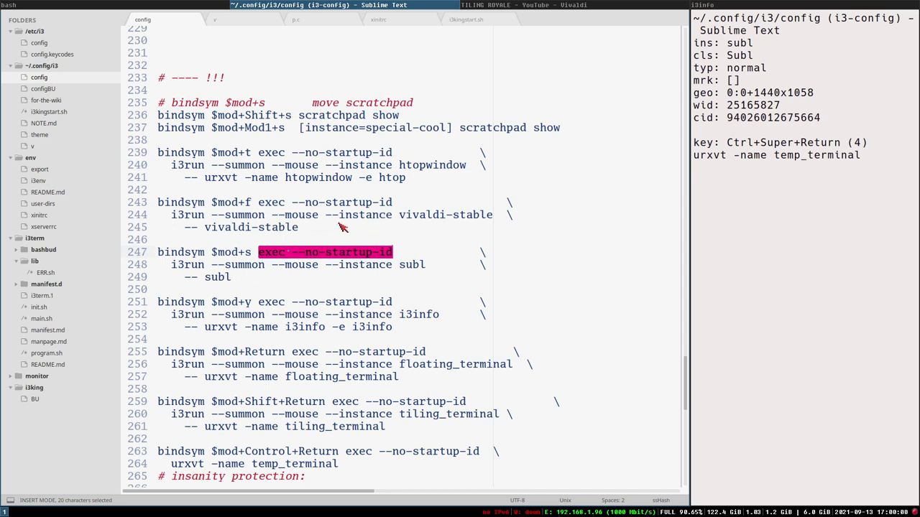
Replace every occurrence of "bindsym $mod" in the config with "$super".
triple_click(159, 157)
drag(242, 154, 159, 158)
scroll(230, 188, up, 2)
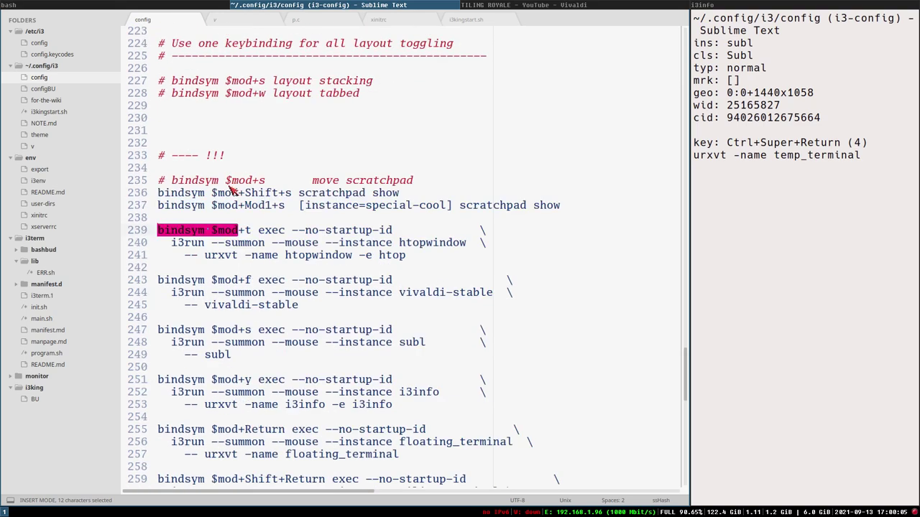
scroll(232, 188, up, 2)
scroll(231, 188, down, 7)
scroll(231, 197, up, 5)
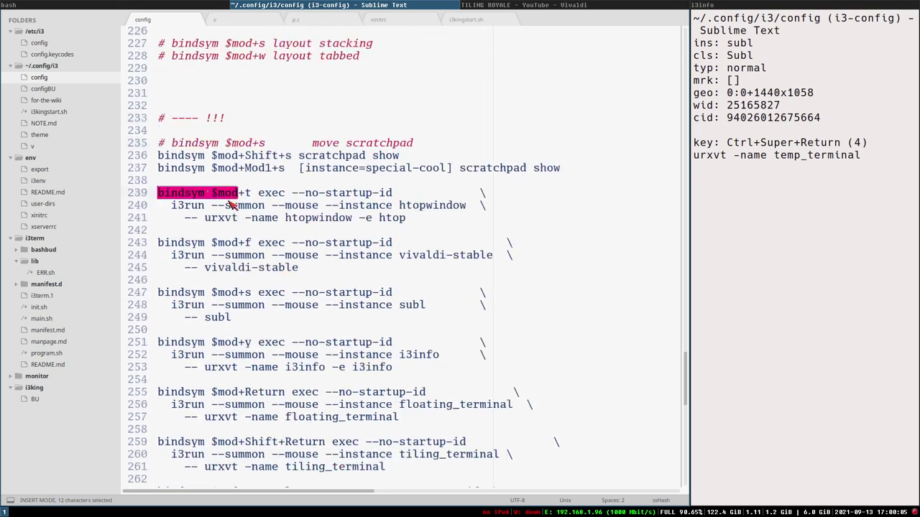
scroll(231, 205, up, 3)
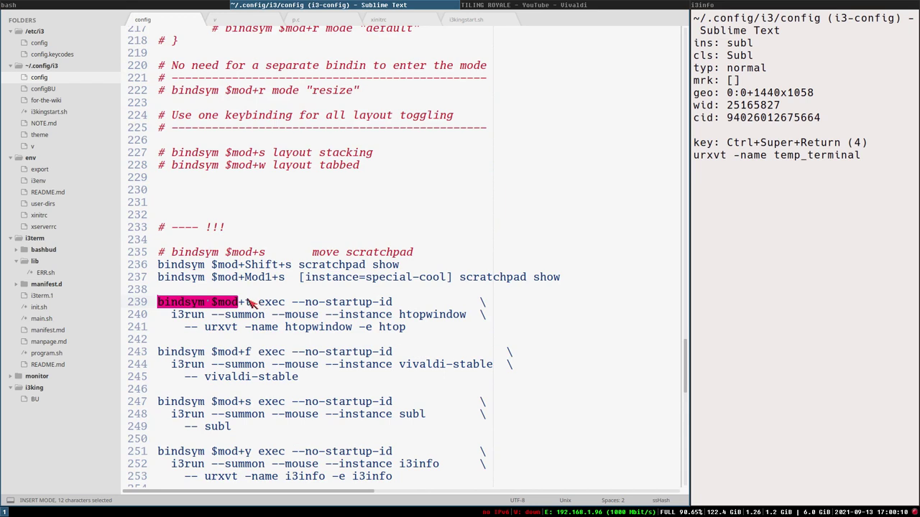
key(alt+F3)
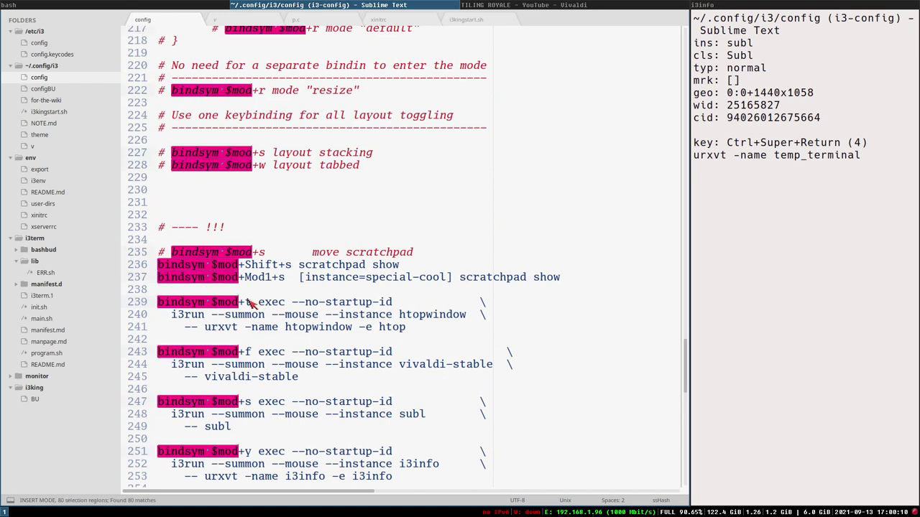
text($super)
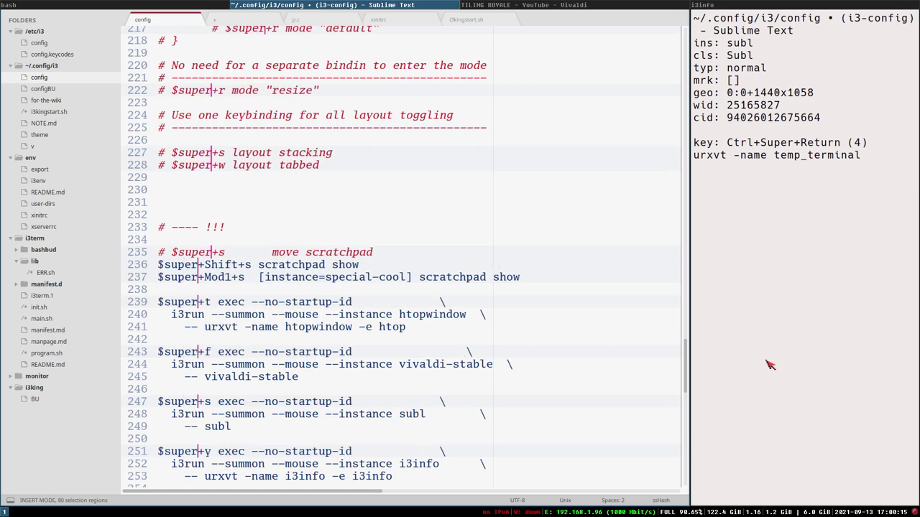
Define the new variable with the line "set $super bindsym Mod4" directly below the $mod definition.
scroll(647, 72, up, 15)
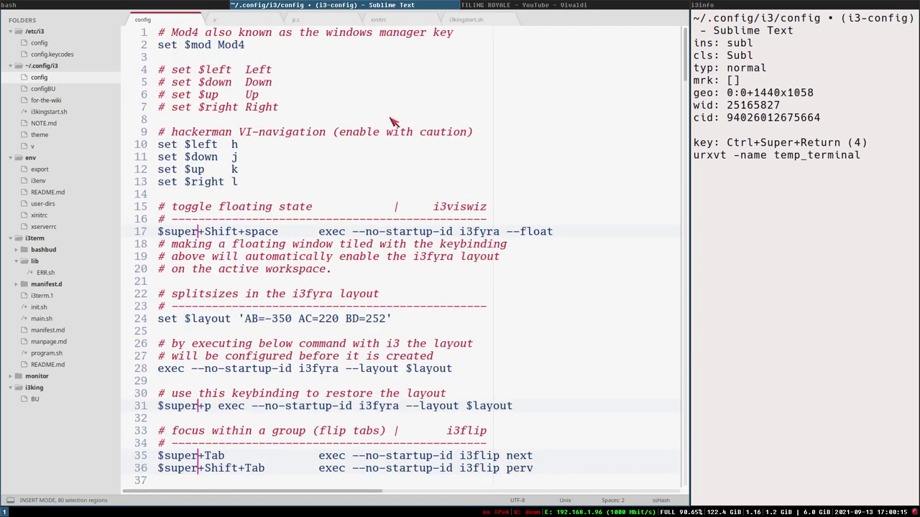
click(300, 46)
key(Return)
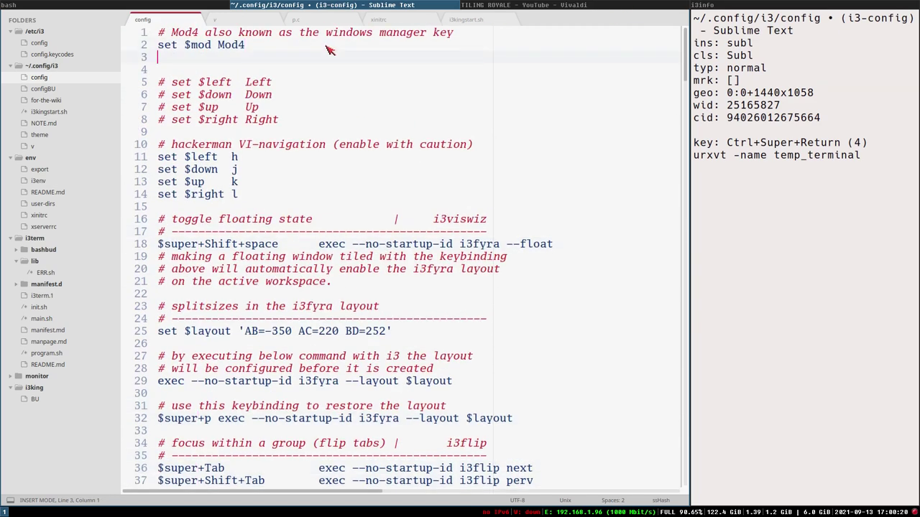
text(set $super b)
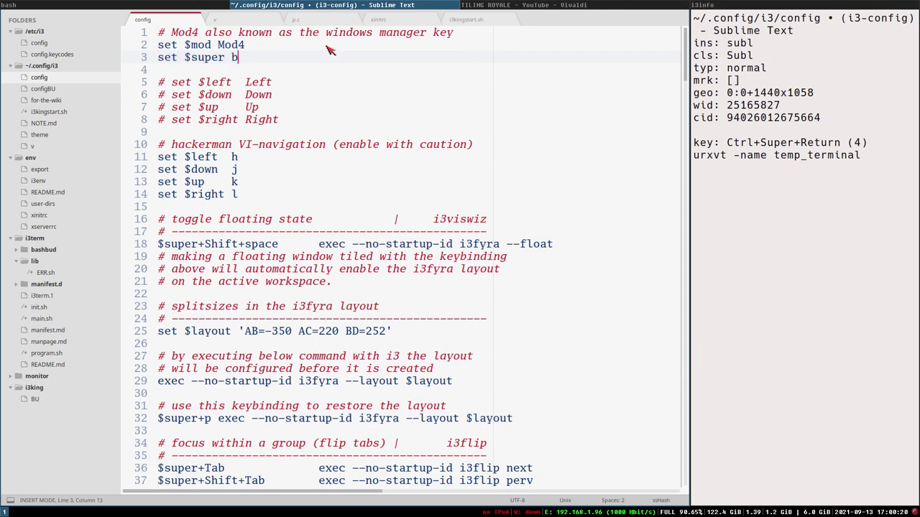
text(indsym Mod4)
Try $mod in place of Mod4 in the $super definition, then put Mod4 back.
double_click(305, 57)
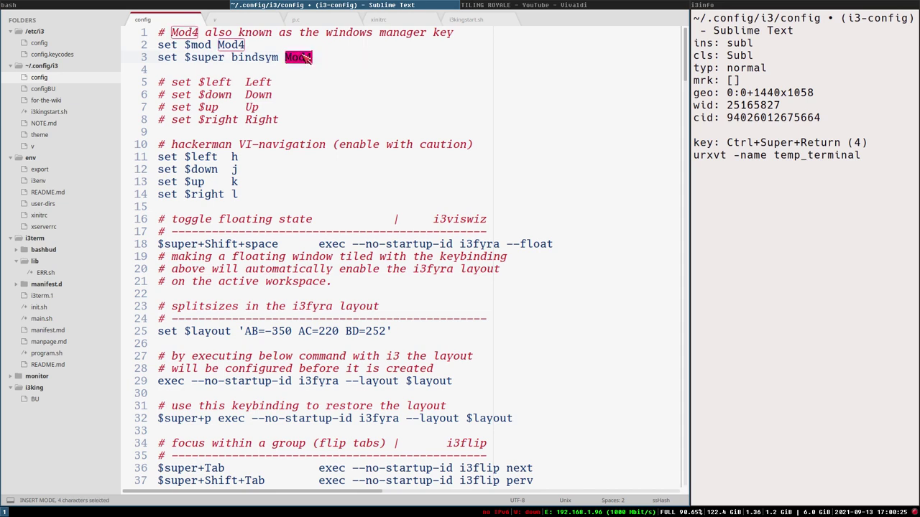
text($mod)
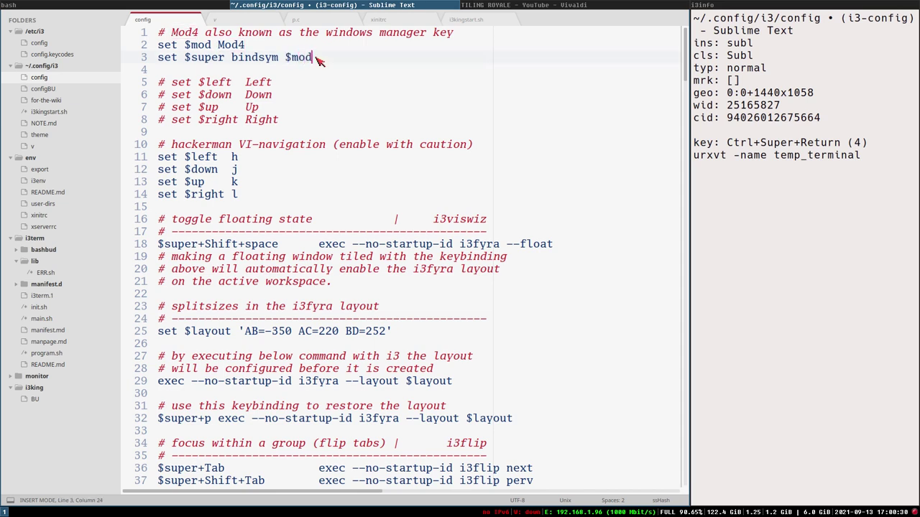
drag(184, 45, 213, 45)
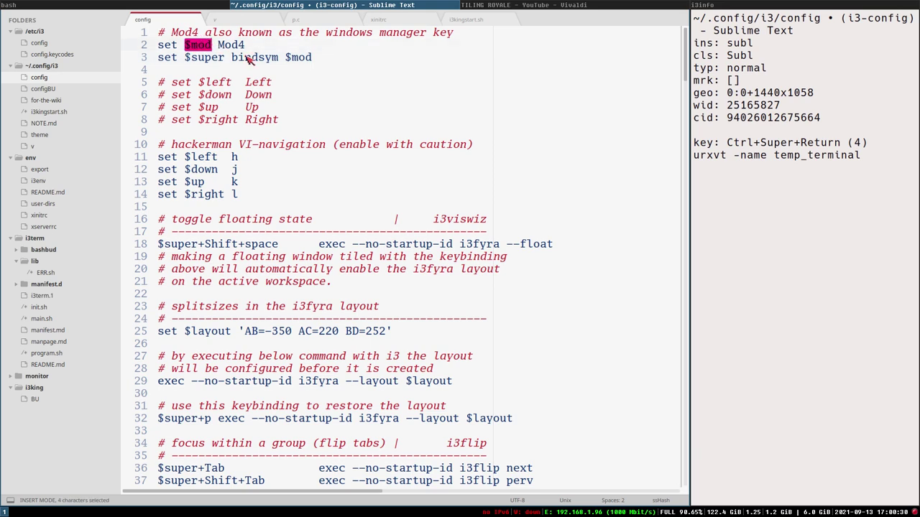
drag(285, 58, 321, 57)
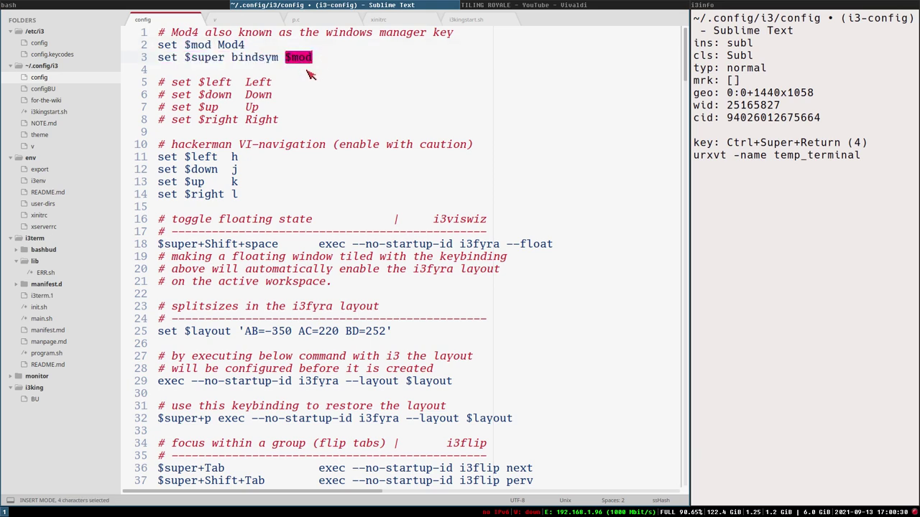
text(Mod4)
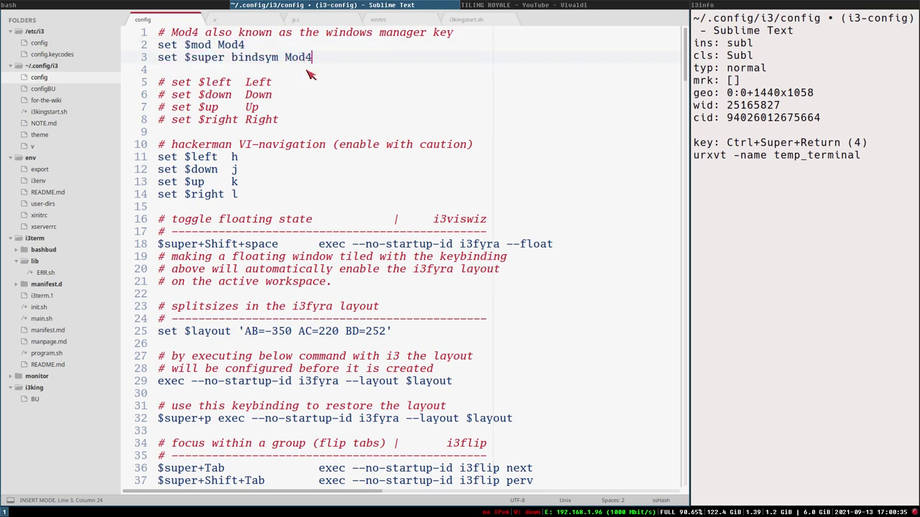
Save and reload the i3 config, then test the $super+Return binding by summoning and hiding floating_terminal.
key(ctrl+s)
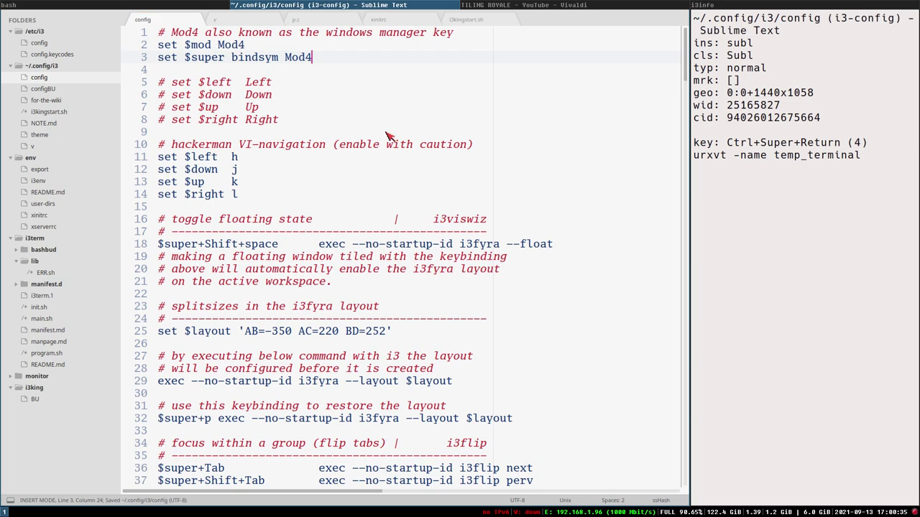
key(ctrl+super+r)
key(super+Return)
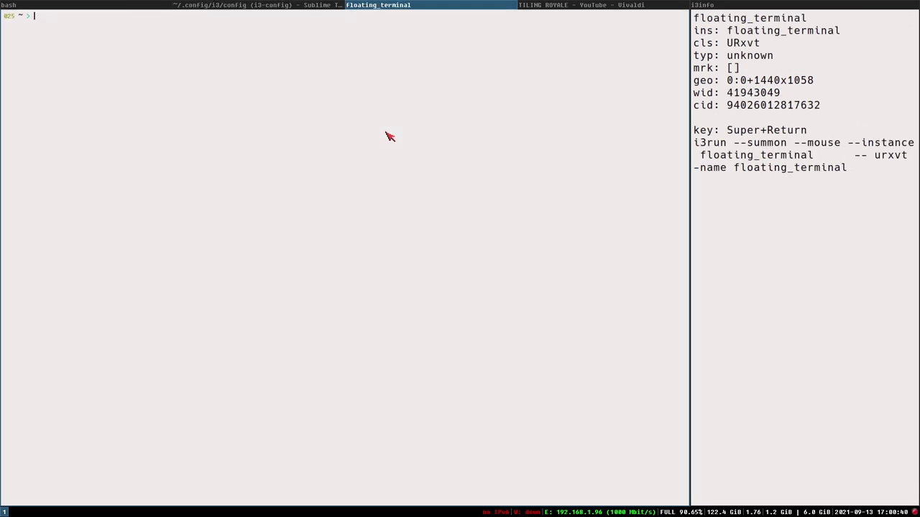
key(super+Return)
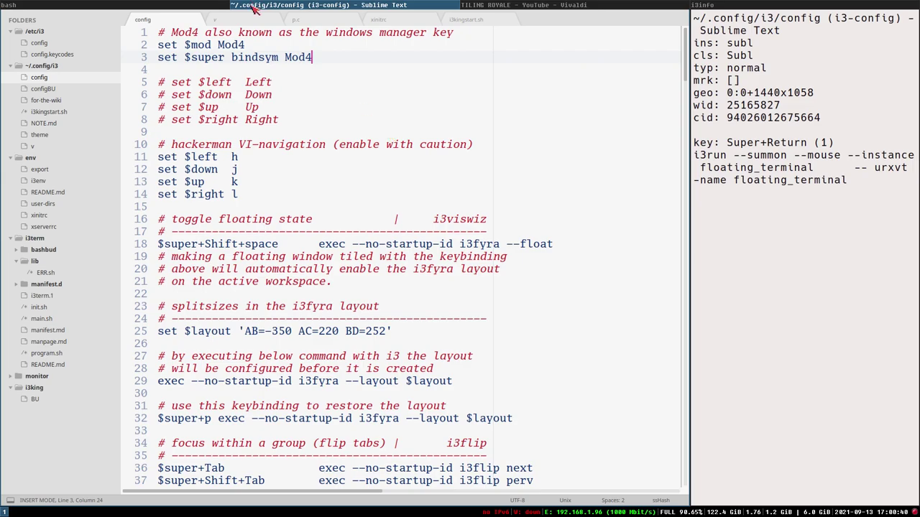
Replace every occurrence of "exec --no-startup-id" in the config with "$exec".
drag(686, 62, 680, 377)
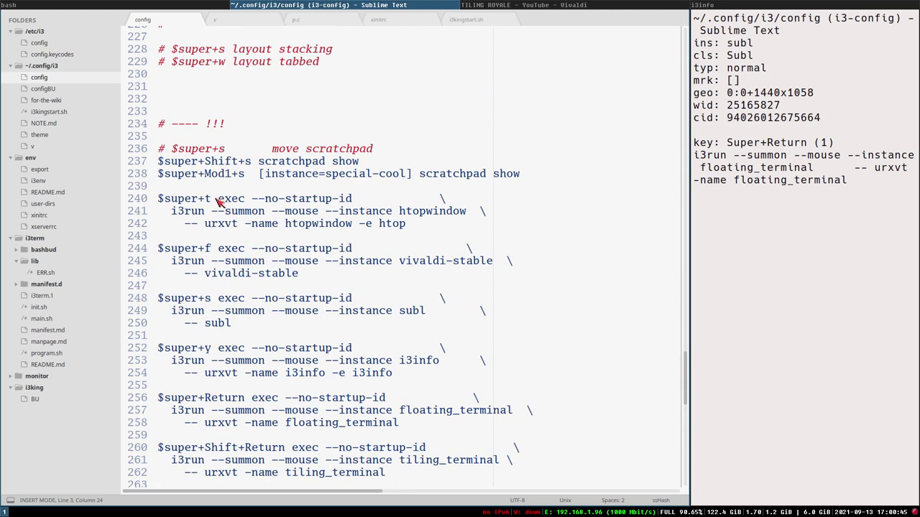
drag(219, 200, 354, 200)
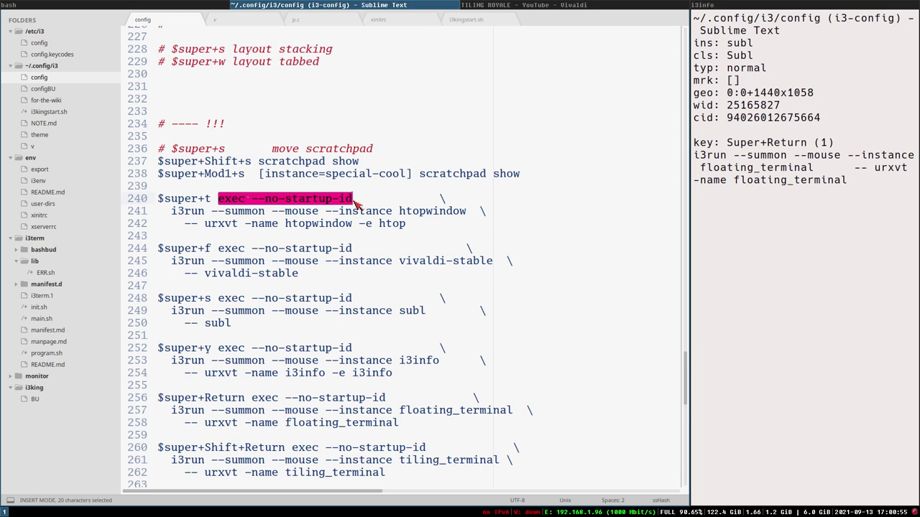
key(alt+F3)
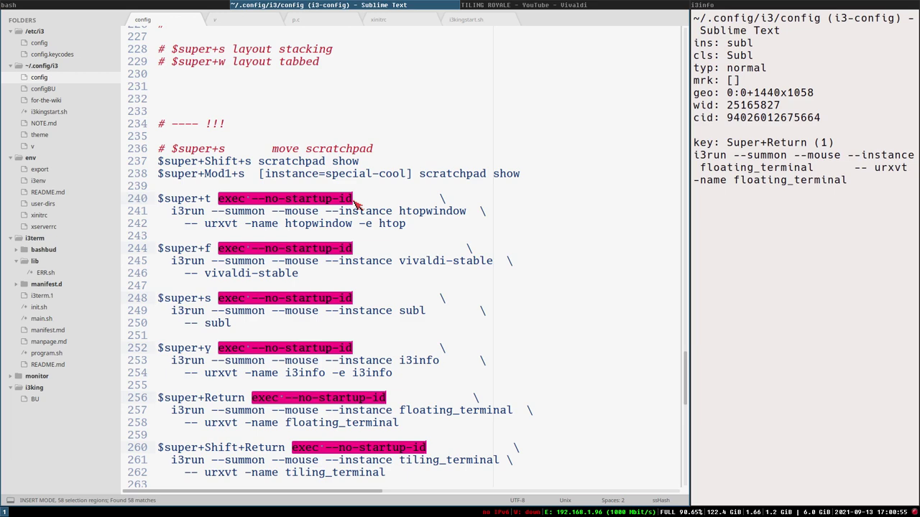
text($exec)
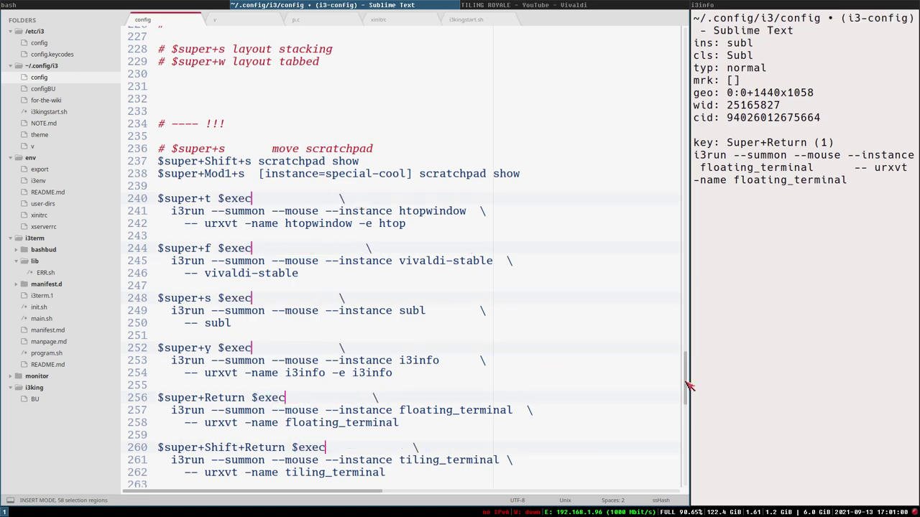
Define the variable with the line "set $exec exec --no-startup-id" directly below the $super definition.
drag(684, 378, 668, 23)
click(350, 63)
key(ctrl+shift+d)
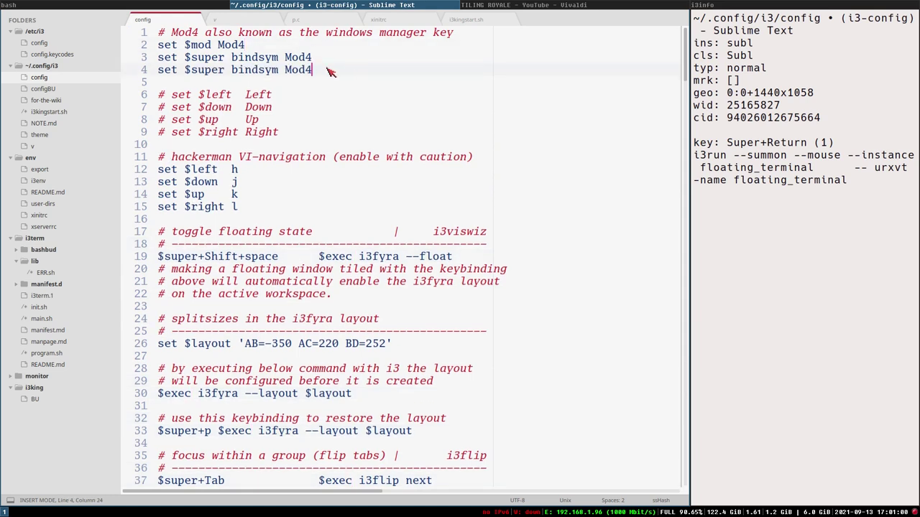
double_click(214, 70)
text(exec)
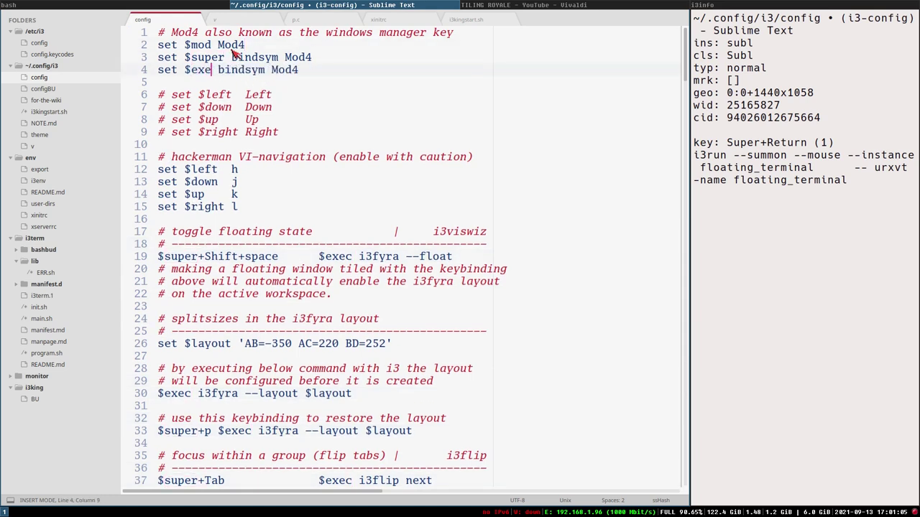
drag(225, 69, 333, 69)
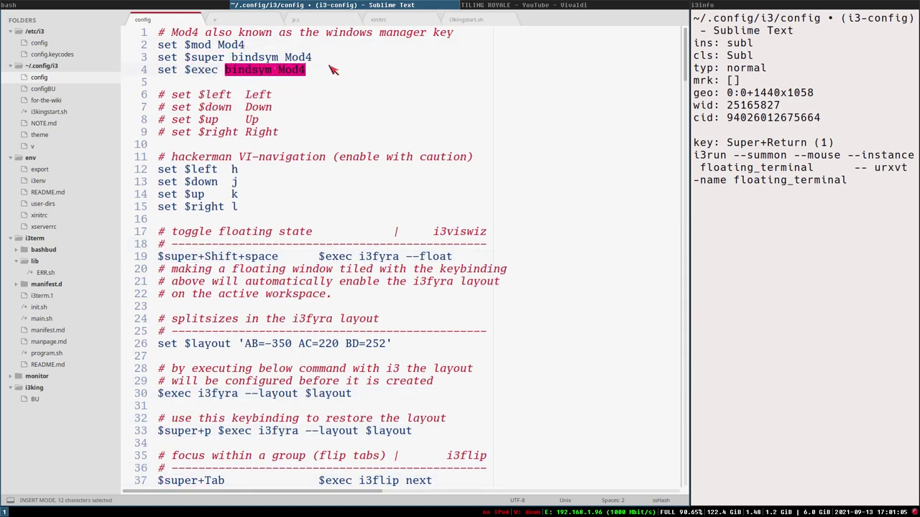
text(exec --no)
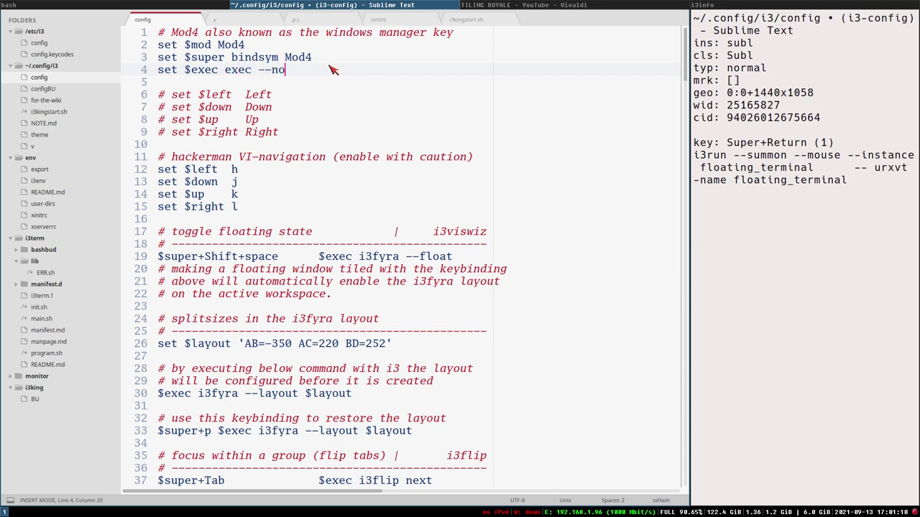
text(-startup-)
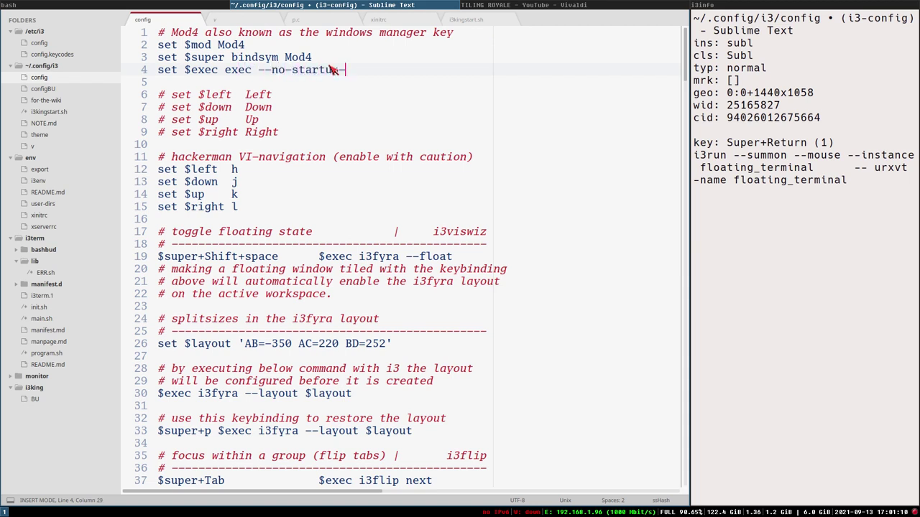
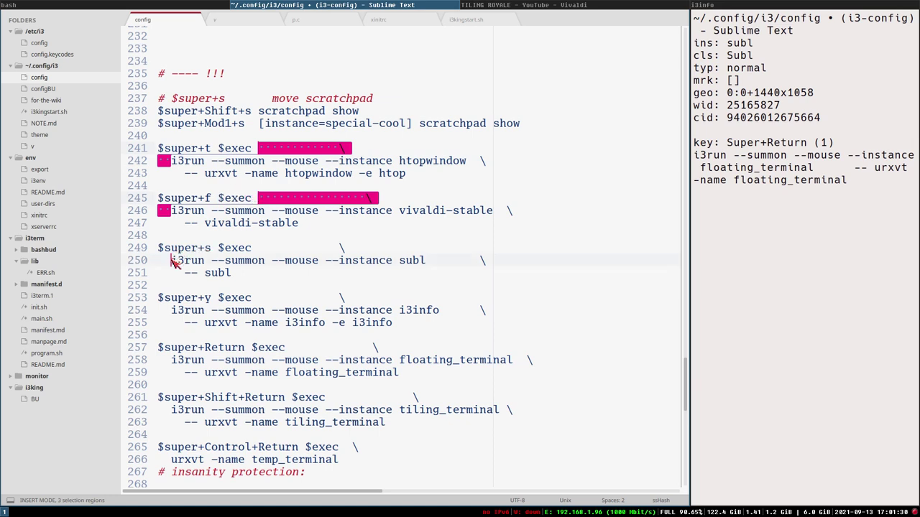
Join each command onto its $exec line in the bindings from $super+t to $super+Control+Return, removing the padding, backslash and line break.
drag(172, 262, 258, 251)
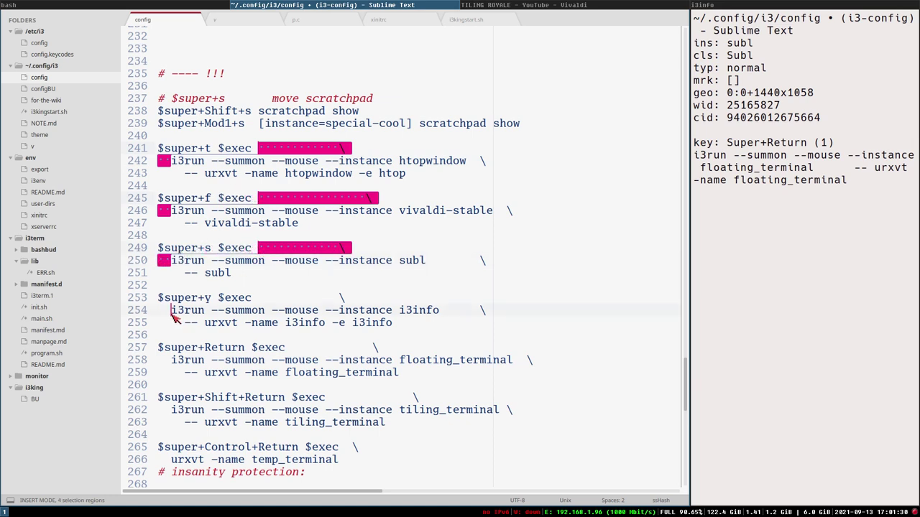
drag(173, 318, 258, 297)
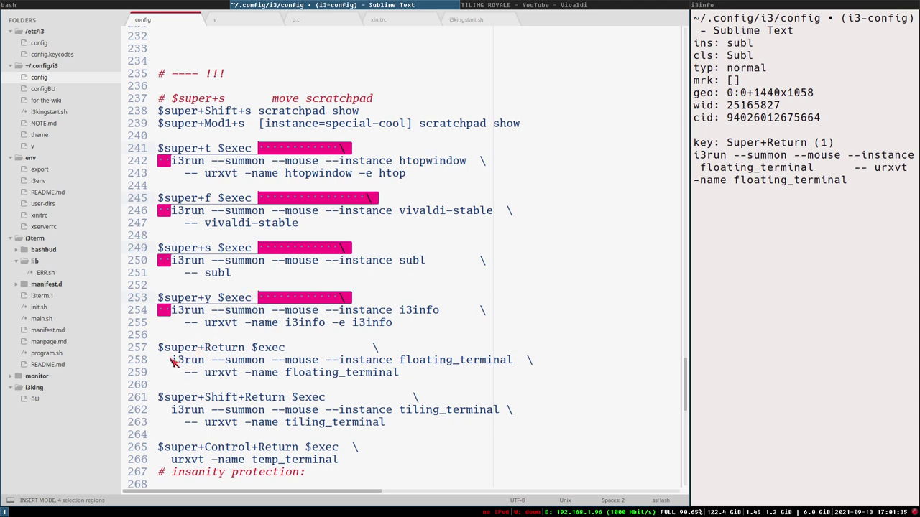
drag(172, 362, 293, 348)
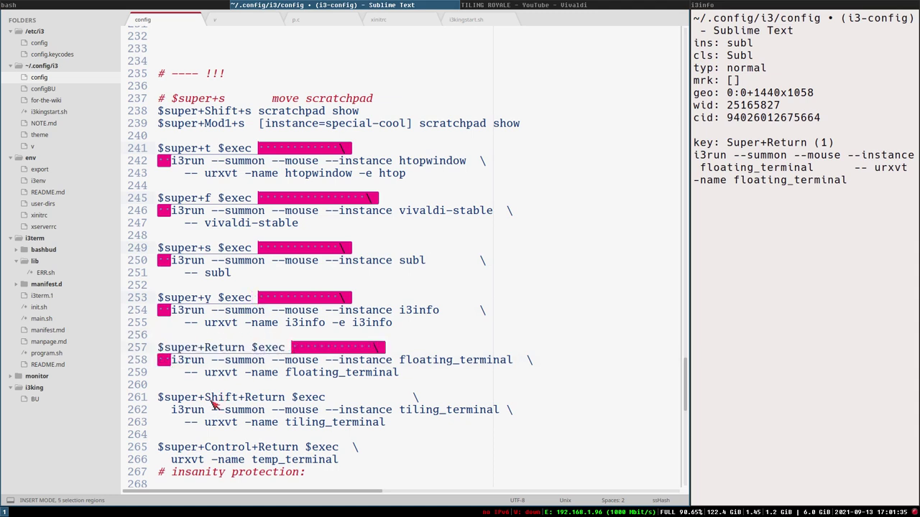
drag(176, 413, 332, 397)
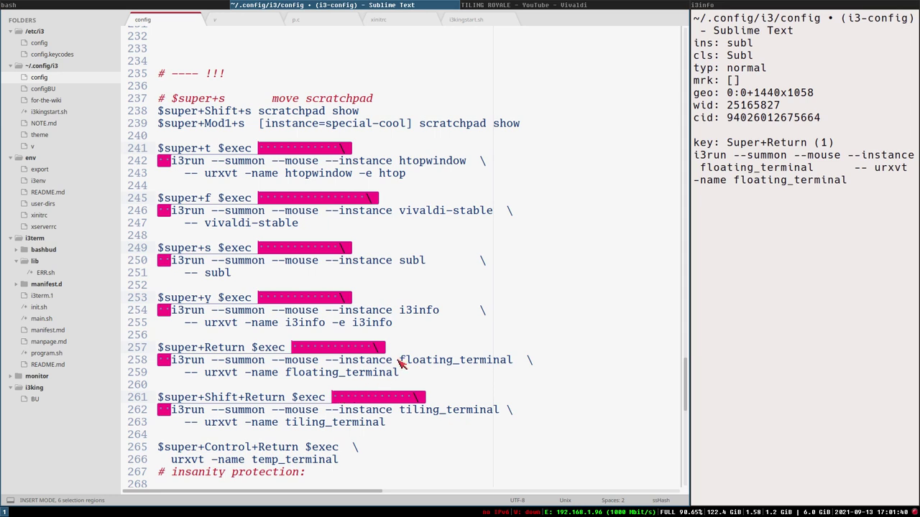
drag(171, 460, 352, 449)
key(Delete)
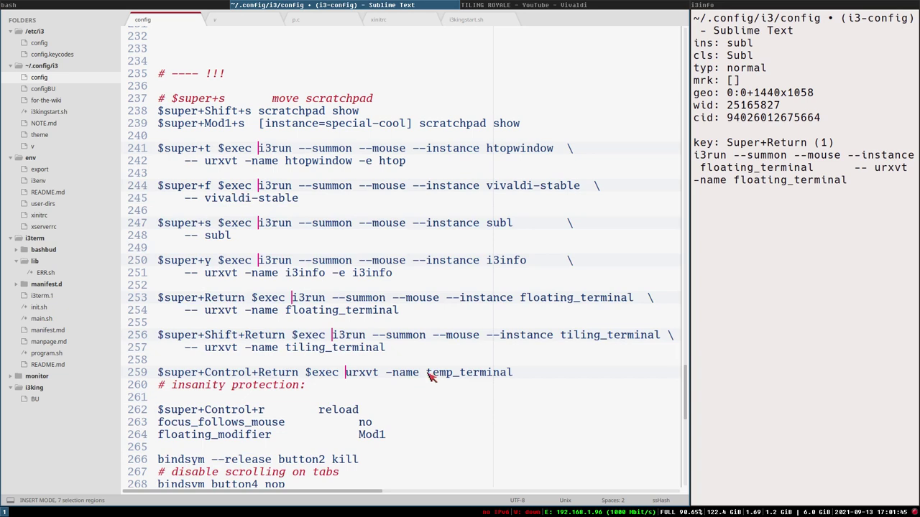
click(366, 302)
Replace "$exec i3run" with "$i3run" in all six i3run keybindings.
drag(218, 148, 294, 156)
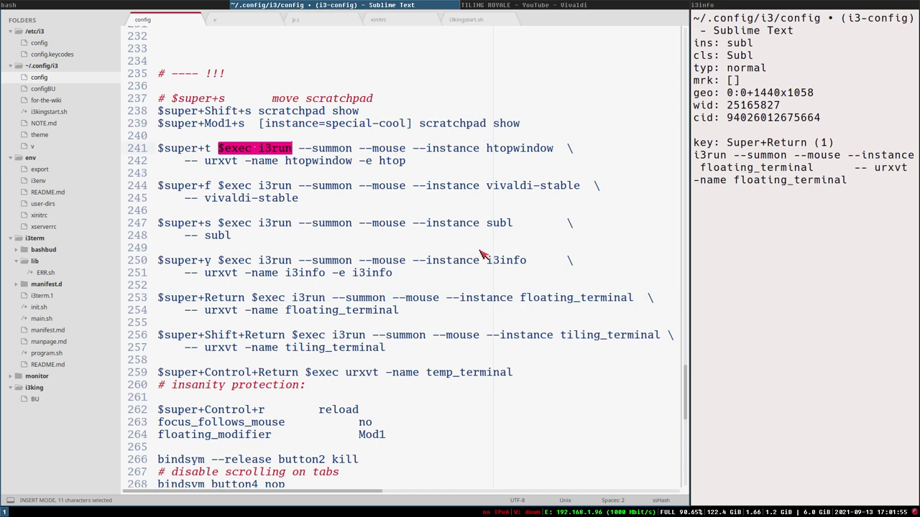
key(ctrl+d)
key(ctrl+d)
key(ctrl+d)
key(ctrl+d)
key(ctrl+d)
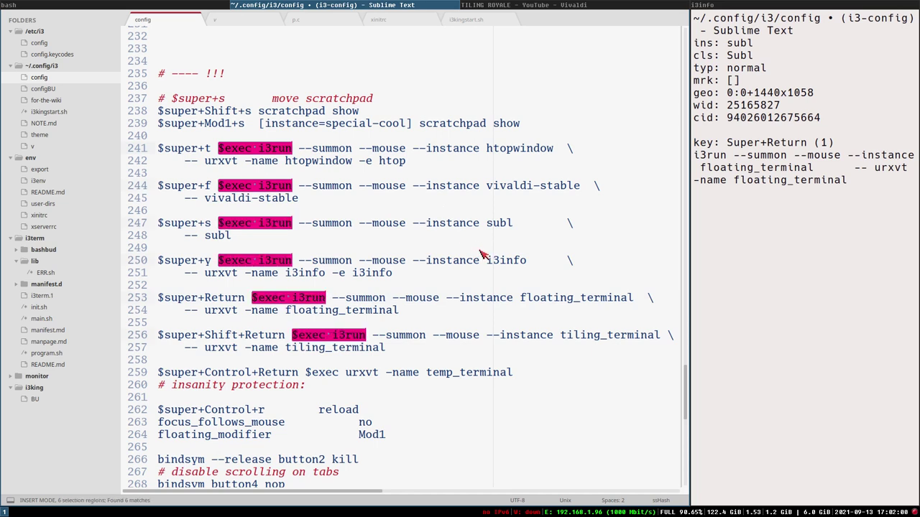
text($)
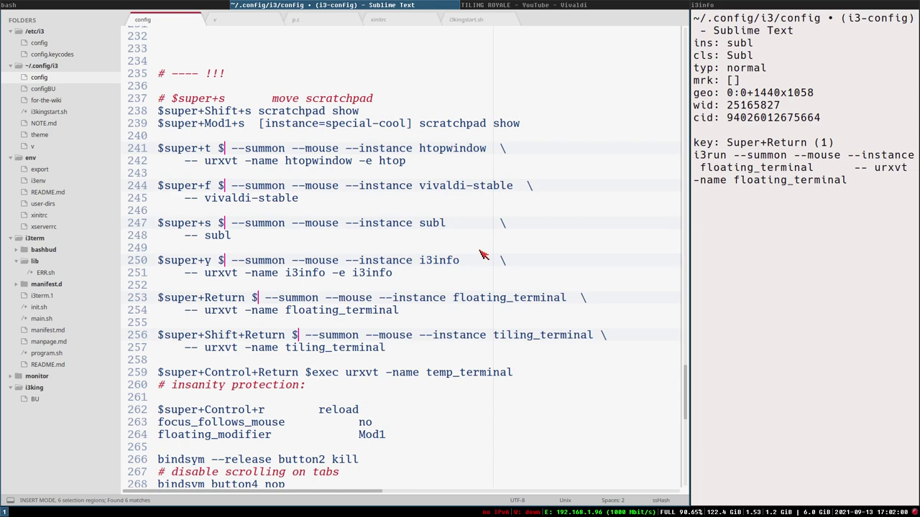
text(i3run)
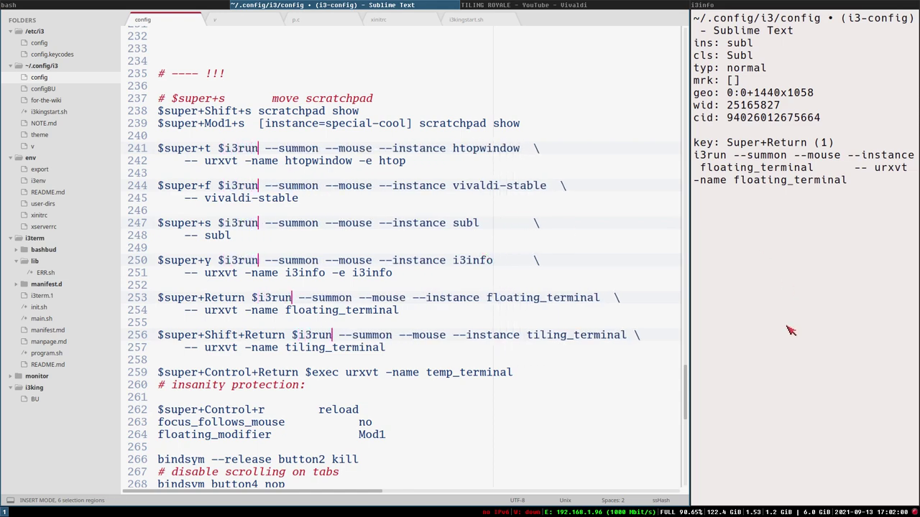
Define the variable with the line "set $i3run exec --no-startup-id i3run" directly below the $exec definition.
drag(686, 383, 685, 43)
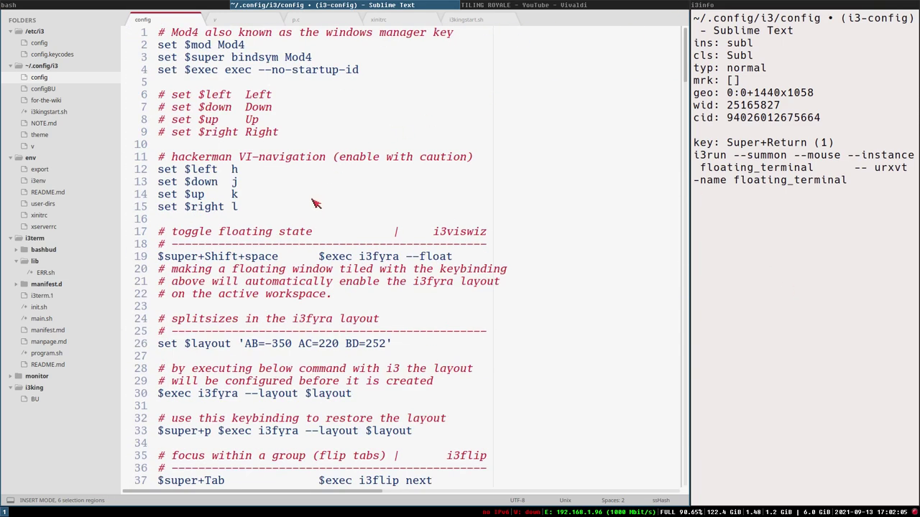
click(391, 69)
key(ctrl+shift+d)
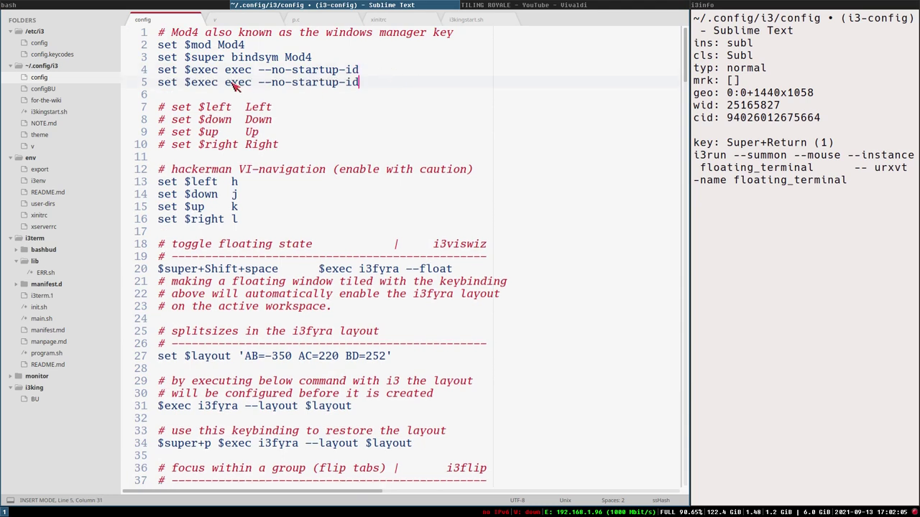
double_click(214, 82)
text(i3run)
click(406, 85)
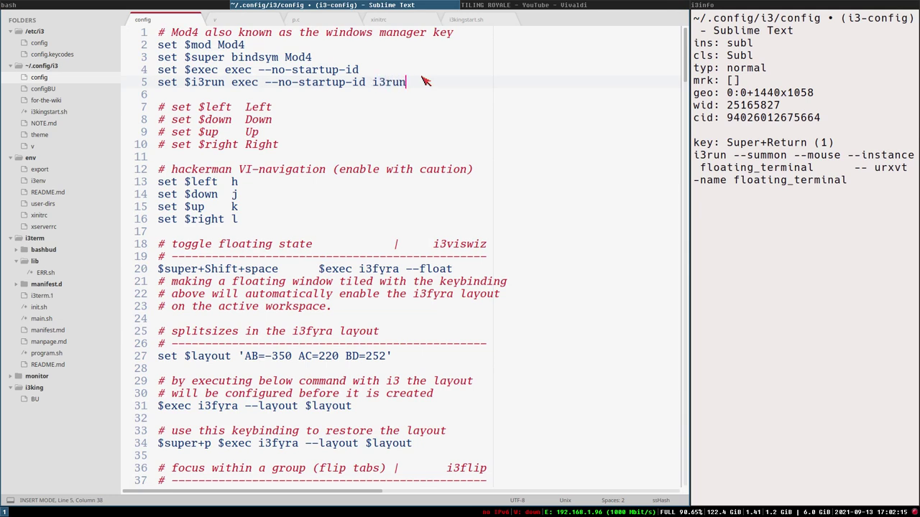
drag(232, 83, 476, 95)
click(551, 84)
Try the short options -s -m -i in place of --summon --mouse --instance in the $super+t binding.
drag(691, 51, 670, 388)
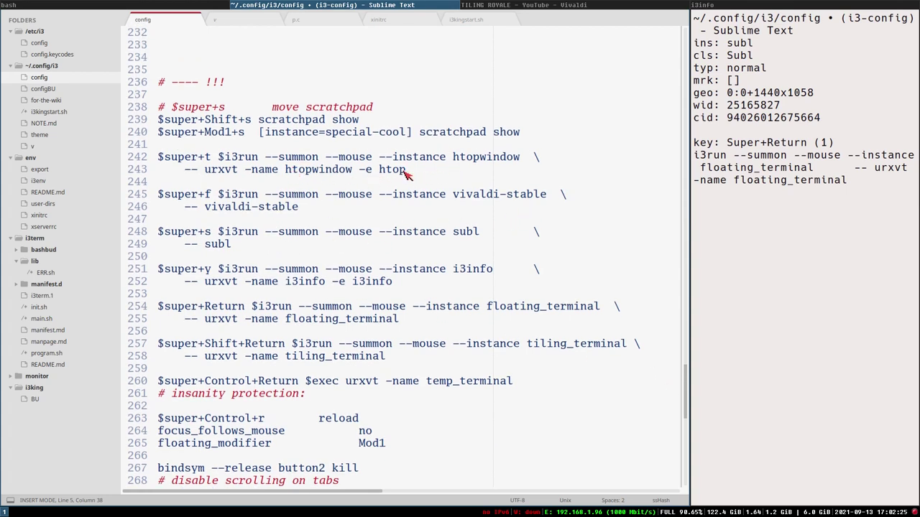
double_click(305, 158)
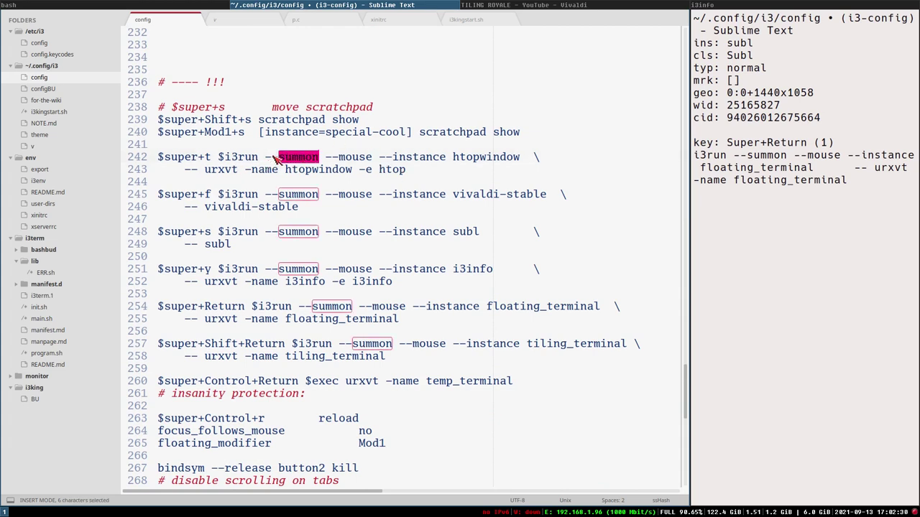
click(272, 160)
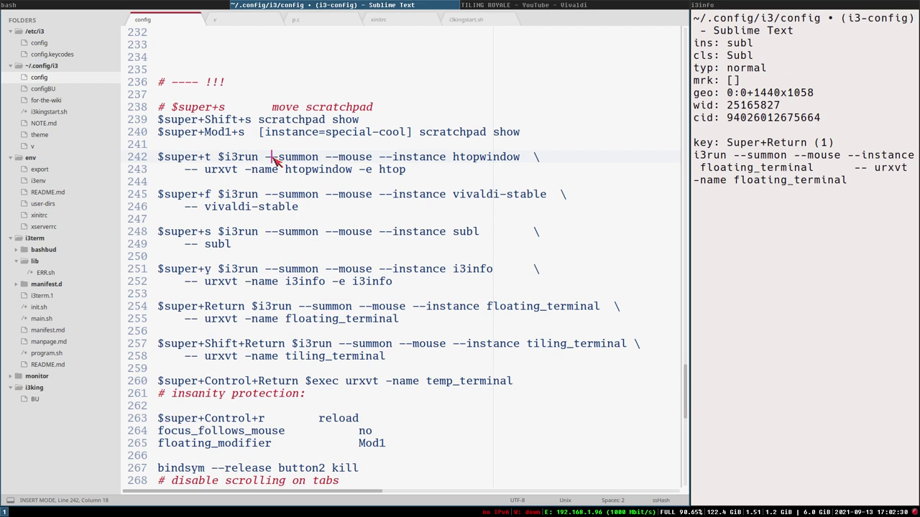
drag(272, 159, 320, 162)
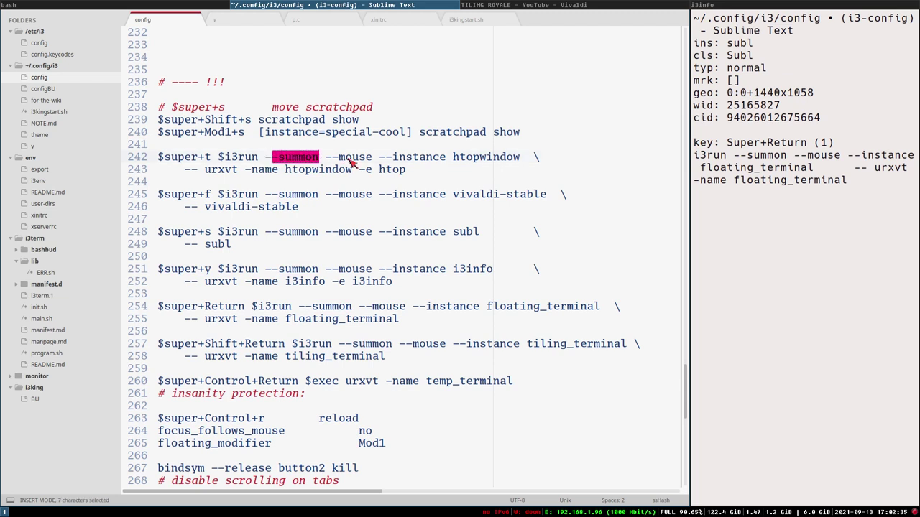
key(BackSpace)
text(s)
click(291, 160)
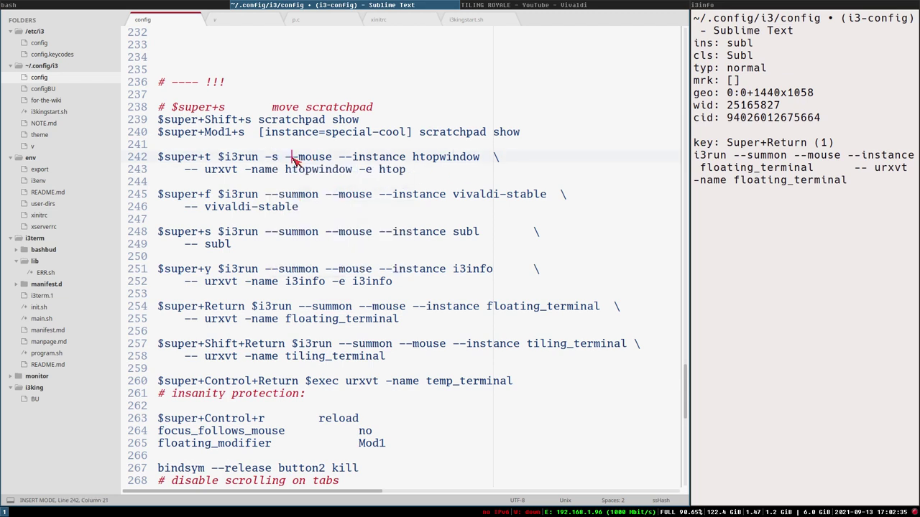
drag(293, 160, 374, 164)
text(m -)
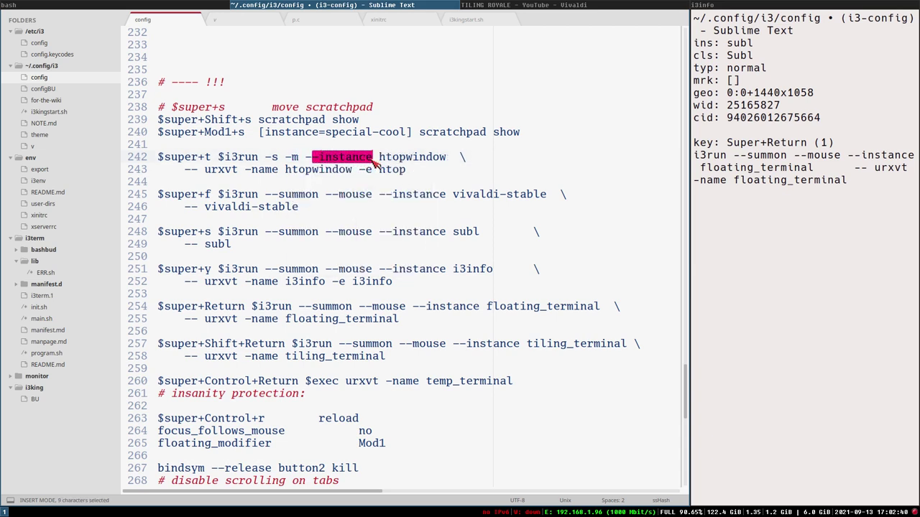
text(i)
key(ctrl+space)
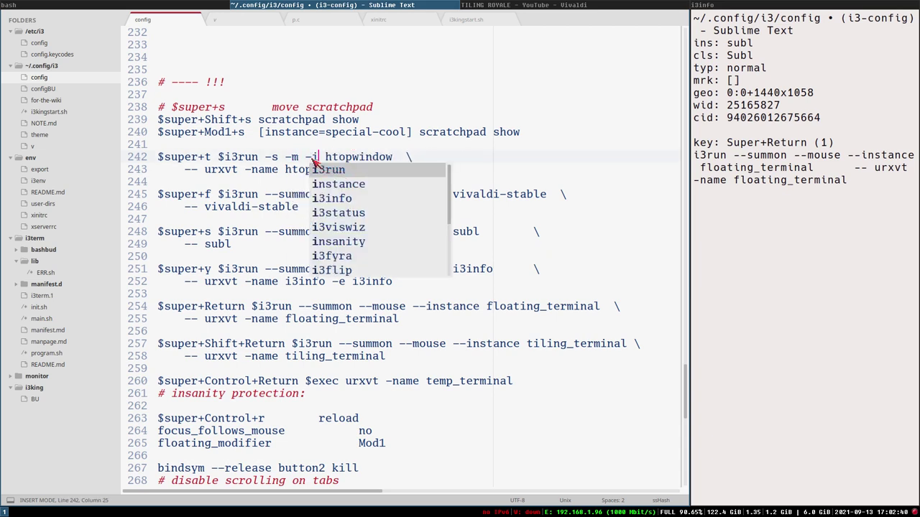
Try merging the separate short options of the $super+t binding into the single group -smi.
key(Left)
key(BackSpace)
key(BackSpace)
key(Left)
key(Left)
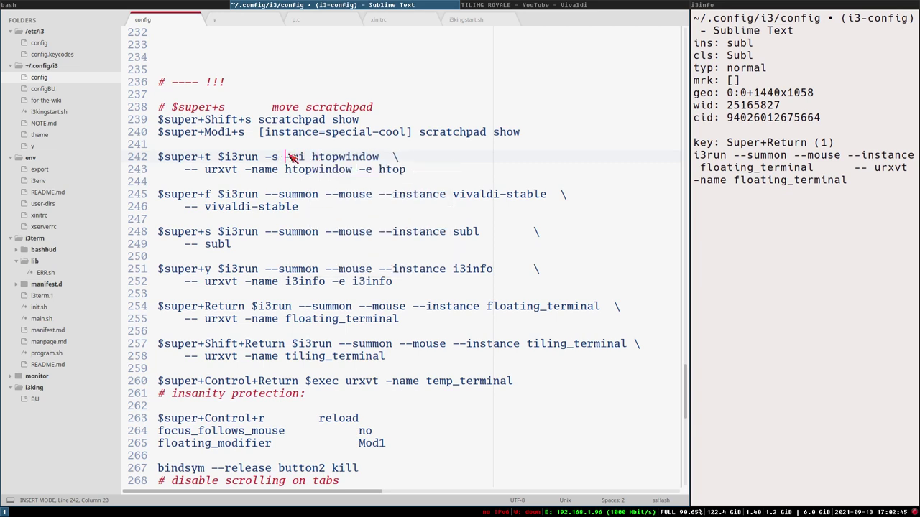
key(BackSpace)
key(BackSpace)
key(Right)
key(Right)
key(Right)
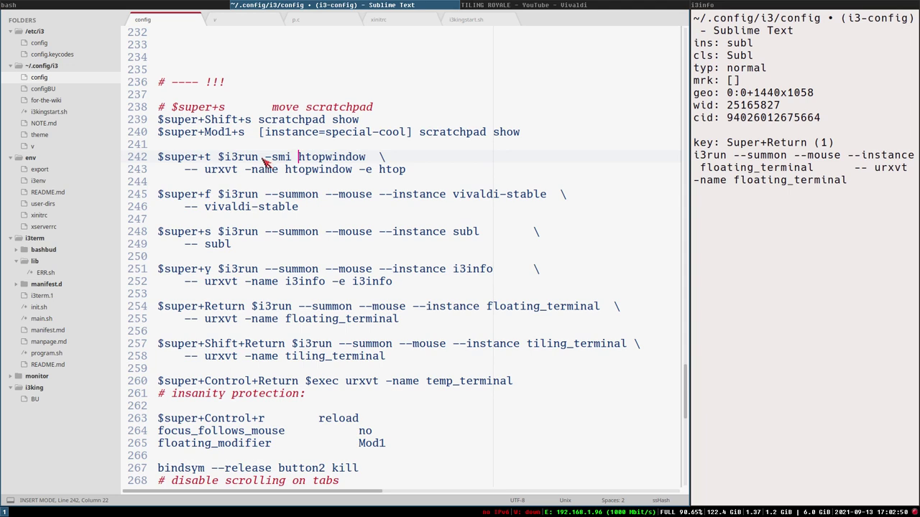
drag(263, 158, 291, 158)
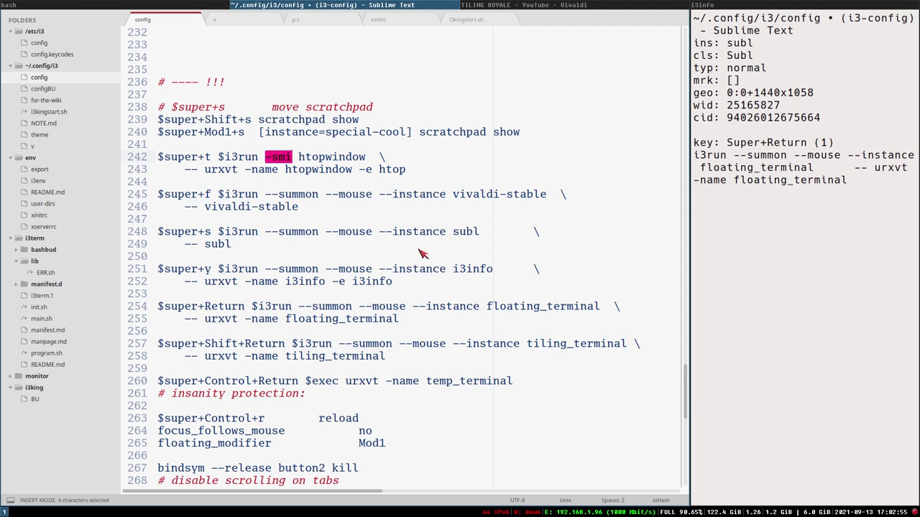
Undo the option shortening in the $super+t binding.
key(Tab)
key(Tab)
key(Tab)
key(Tab)
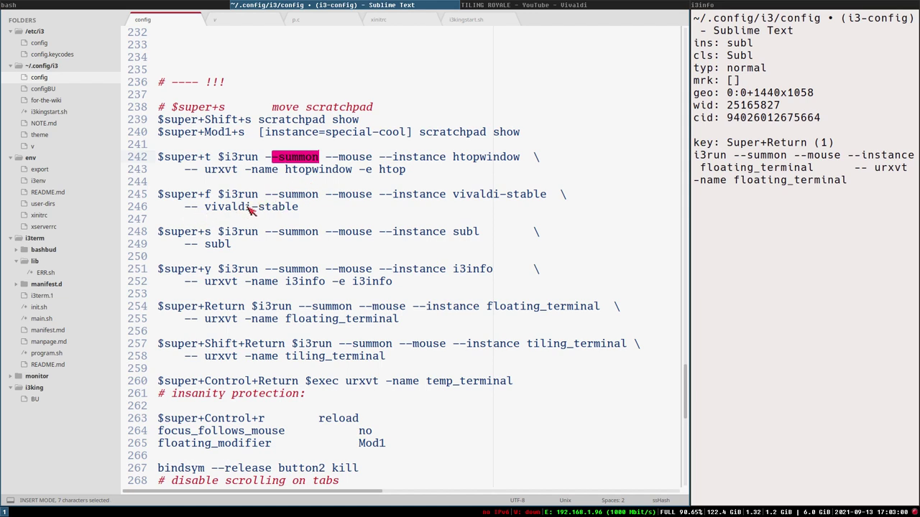
Indent the continuation lines of the six i3run keybindings so the command after each "--" starts directly below $i3run.
click(185, 209)
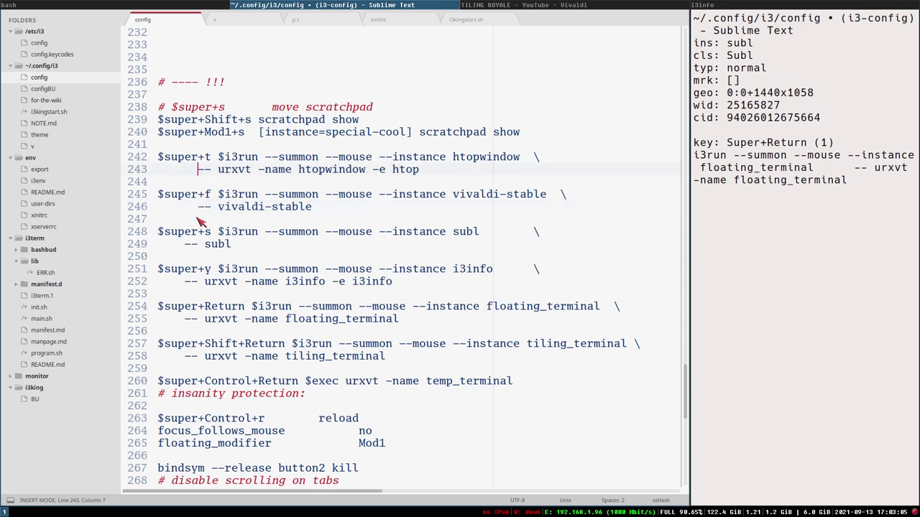
click(179, 244)
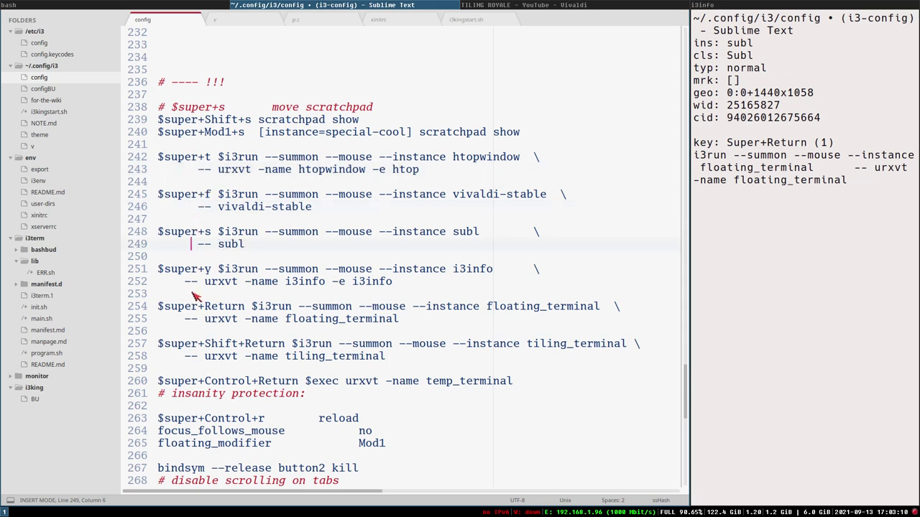
click(181, 286)
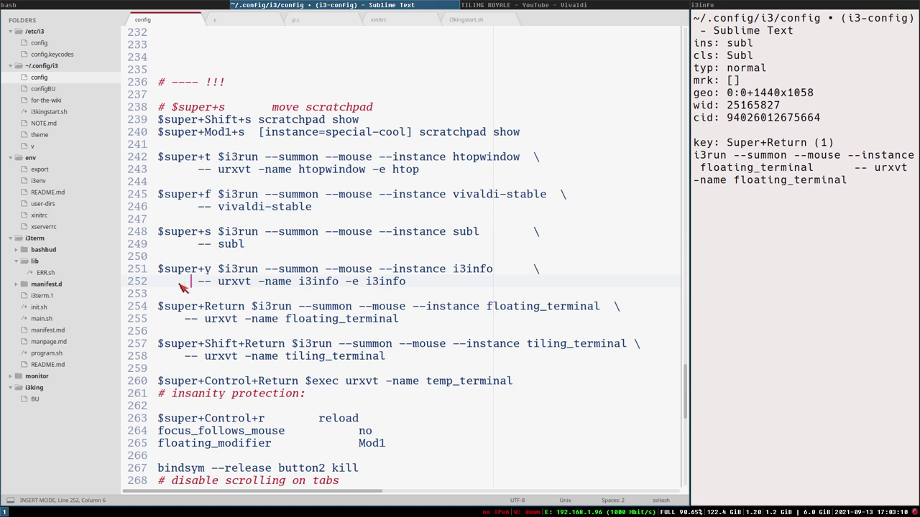
click(185, 323)
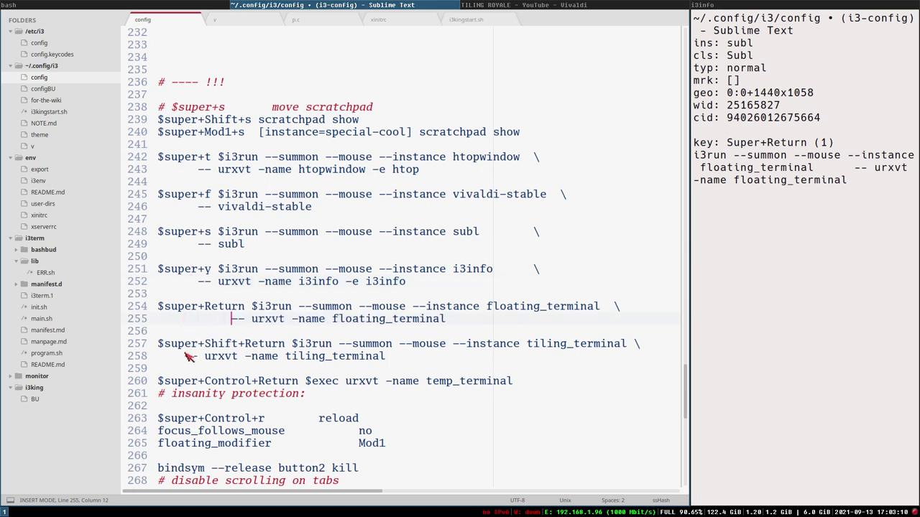
click(188, 359)
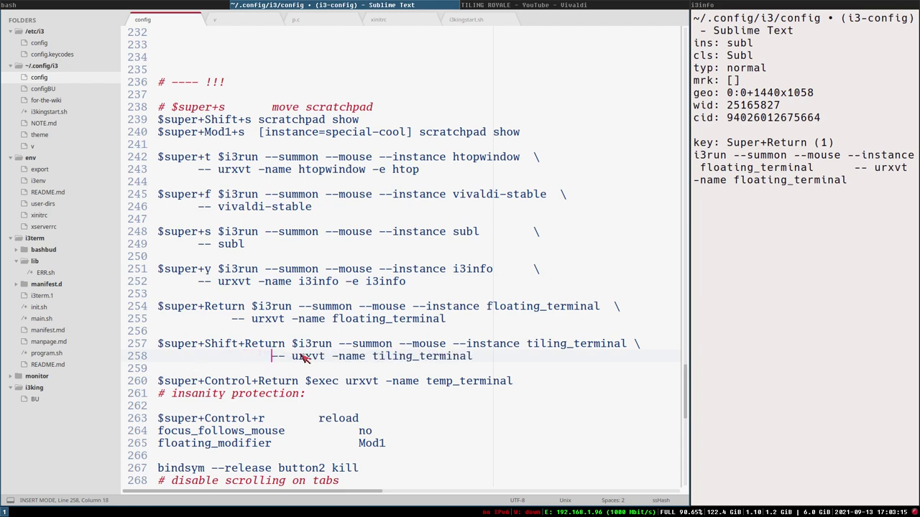
Insert two blank lines between the $super+Control+Return binding and the "# insanity protection:" comment.
click(539, 383)
key(Return)
key(Return)
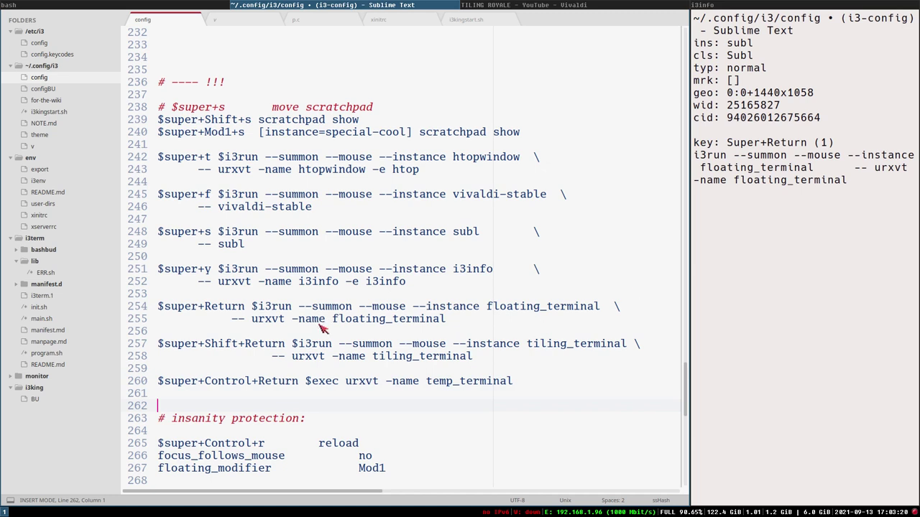
Join the two-line $super+s binding into one line ending in "--instance subl -- subl".
click(402, 206)
drag(202, 248, 491, 235)
key(BackSpace)
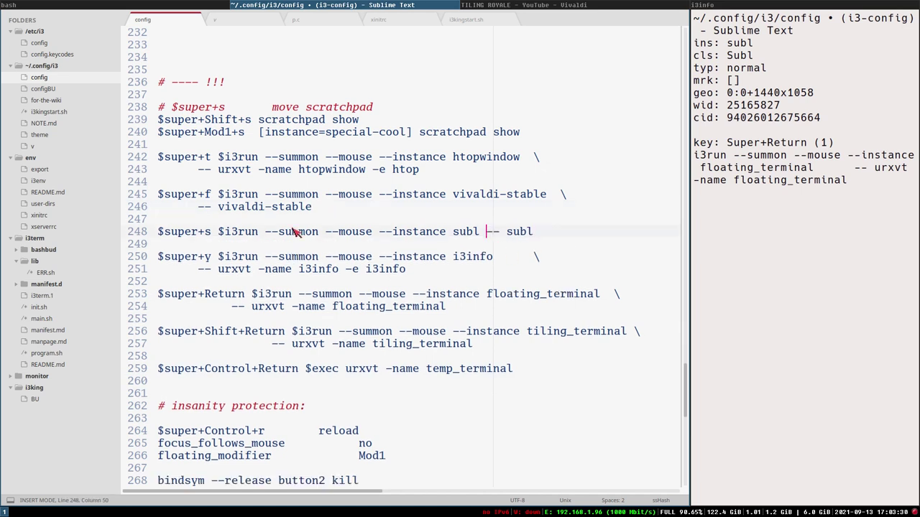
drag(199, 208, 524, 214)
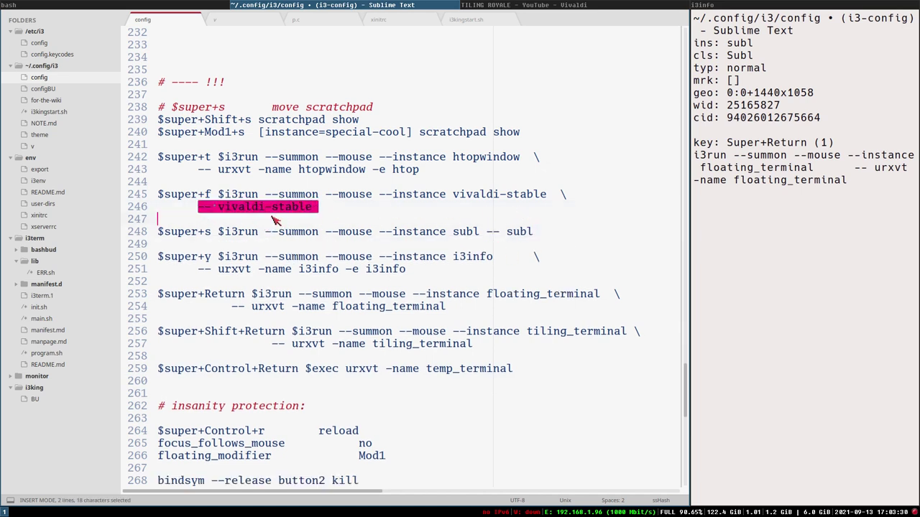
click(291, 207)
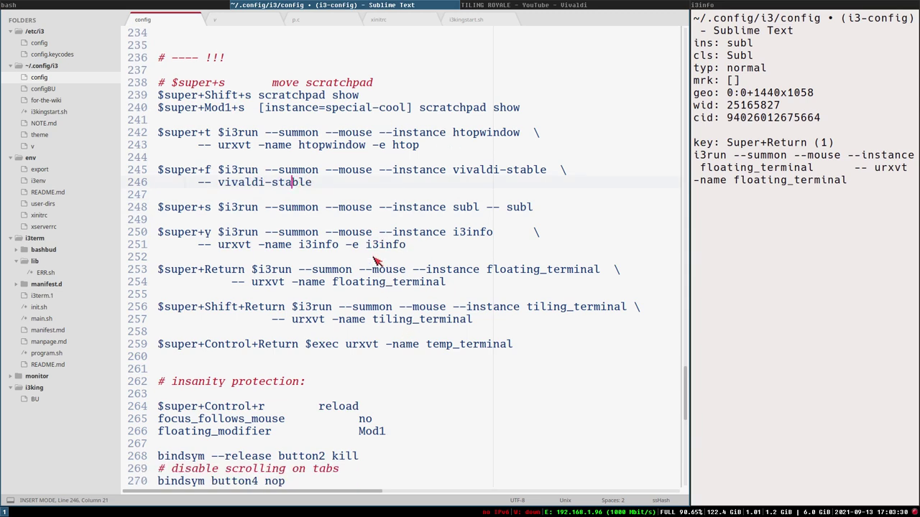
scroll(375, 255, down, 2)
click(231, 232)
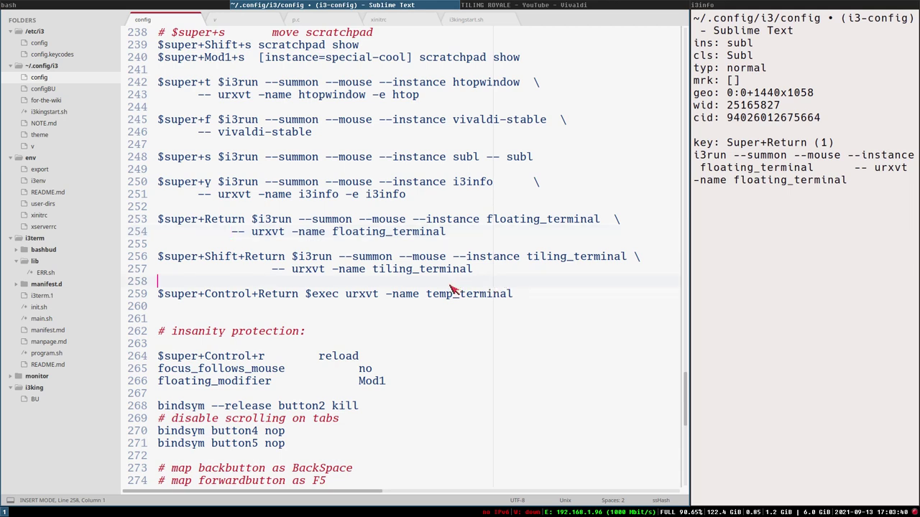
drag(474, 269, 107, 259)
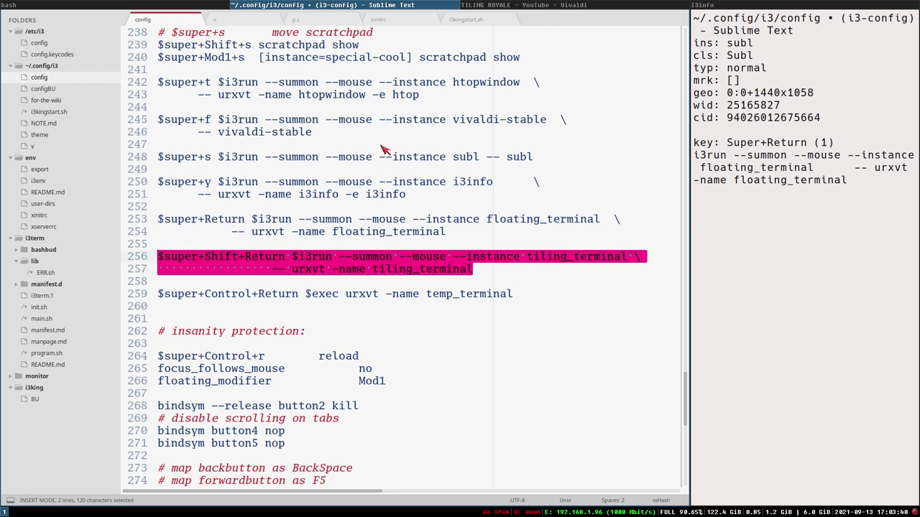
Duplicate the two-line $super+t htop binding directly below itself, separated by a blank line.
drag(434, 98, 96, 85)
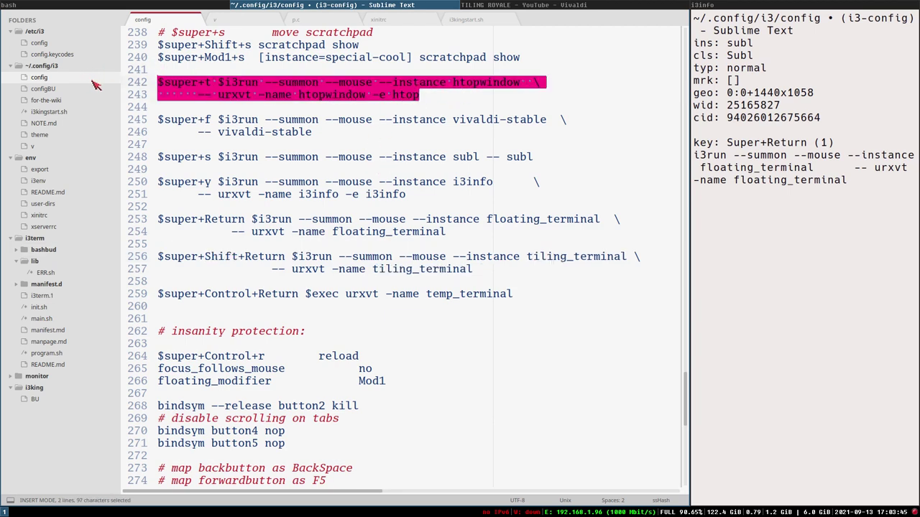
key(ctrl+c)
click(441, 102)
key(Return)
key(Return)
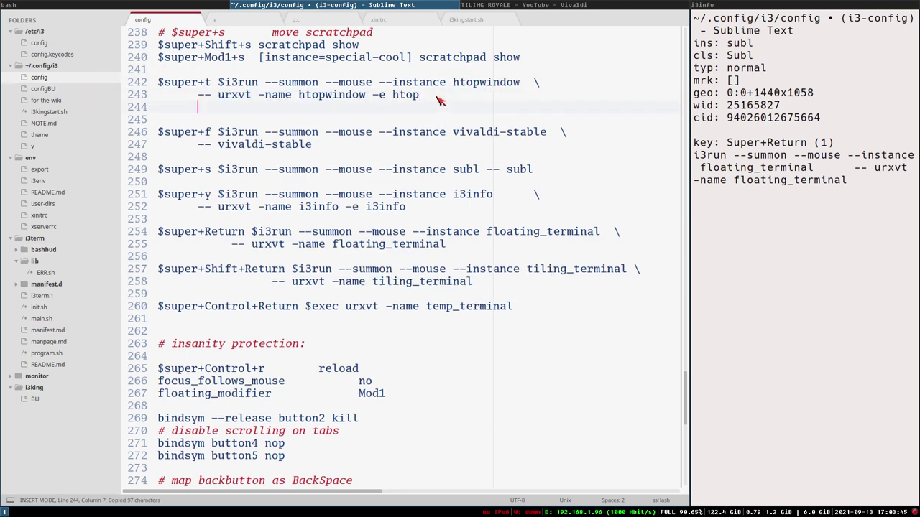
key(ctrl+v)
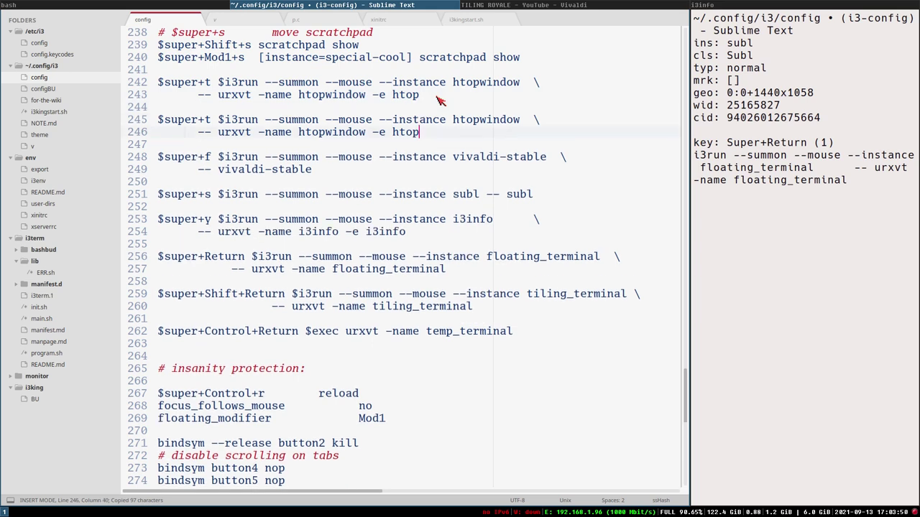
Change the keybinding of the duplicated htop entry to $super+i.
click(216, 119)
key(Left)
key(BackSpace)
text(i)
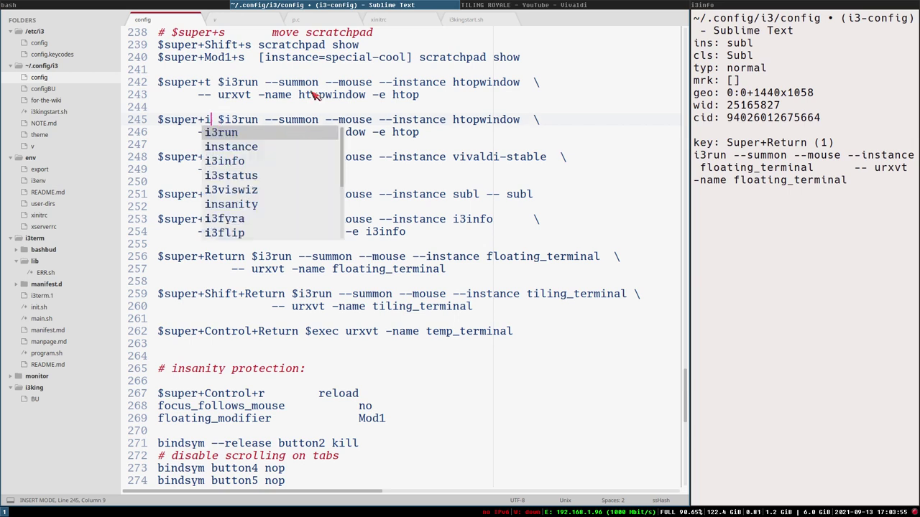
key(Escape)
key(Up)
Remove the --mouse option from the $super+i binding, keeping it in the $super+t binding.
drag(327, 122, 383, 124)
key(BackSpace)
drag(327, 82, 380, 82)
key(BackSpace)
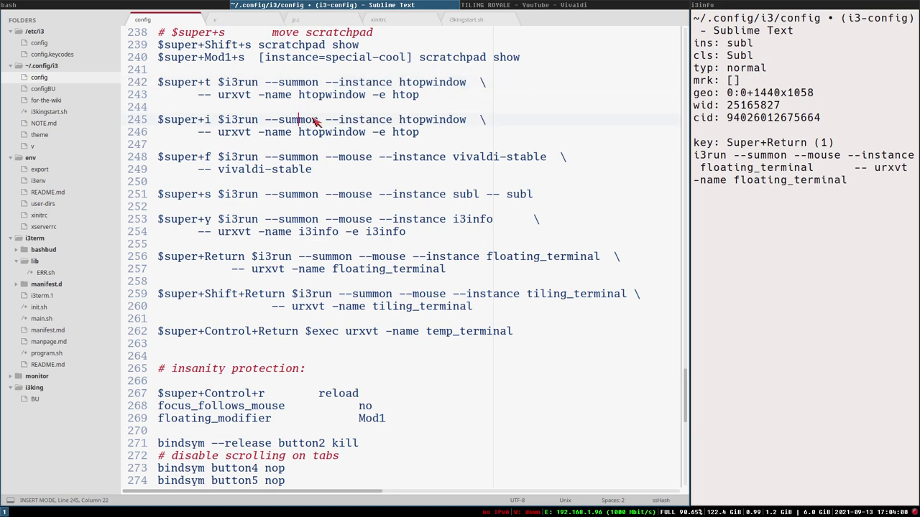
click(352, 119)
key(ctrl+z)
click(298, 131)
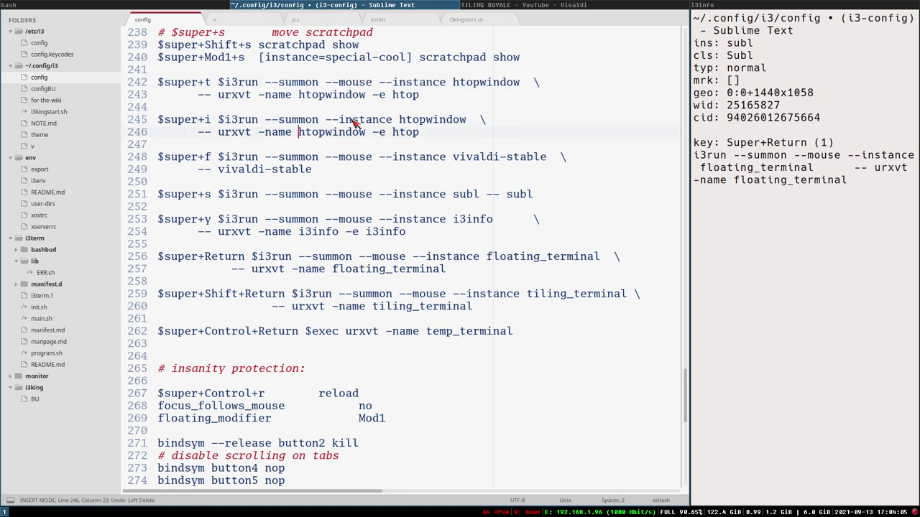
Set the $super+i binding's instance and urxvt name to i3king and its executed command to "i3king --verbose".
double_click(433, 121)
text(i3king)
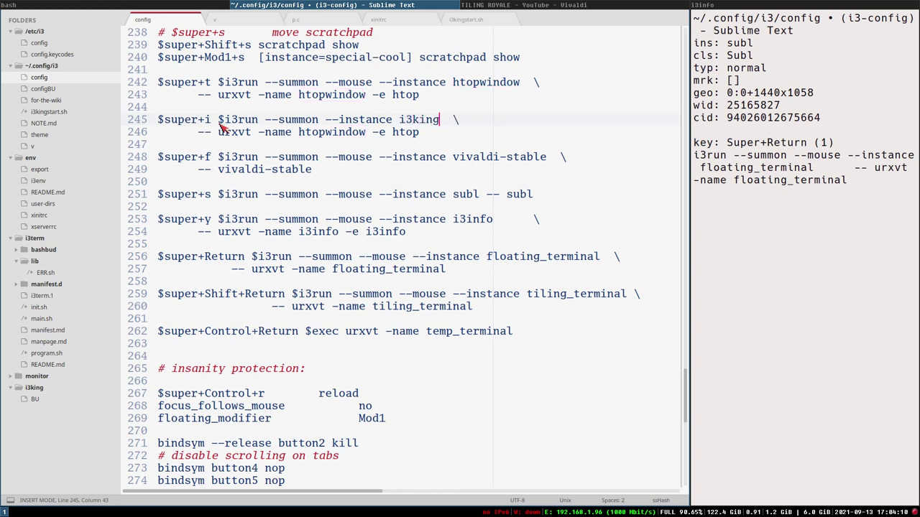
double_click(334, 134)
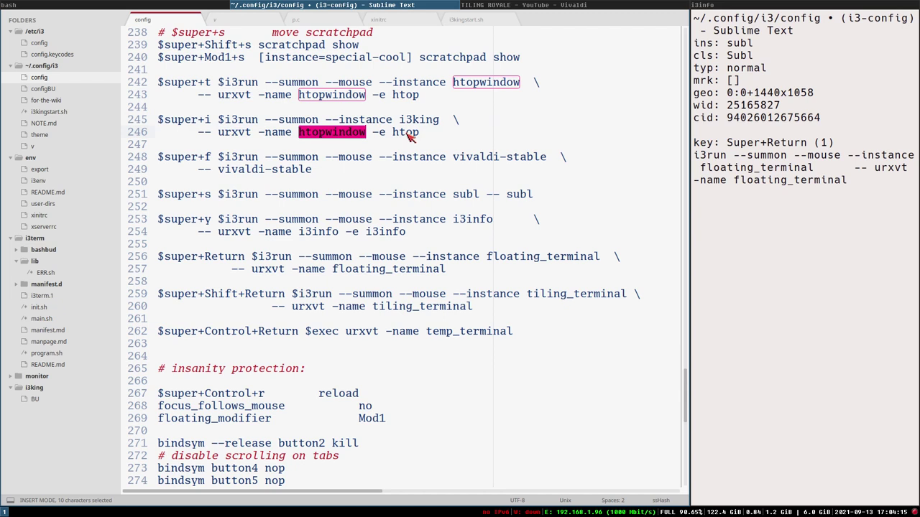
text(i3king)
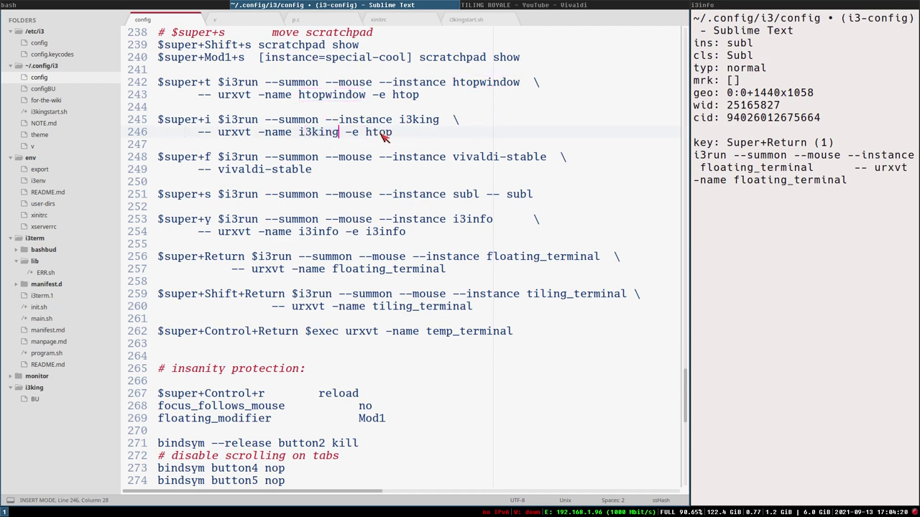
double_click(378, 133)
text(i3king --verbose)
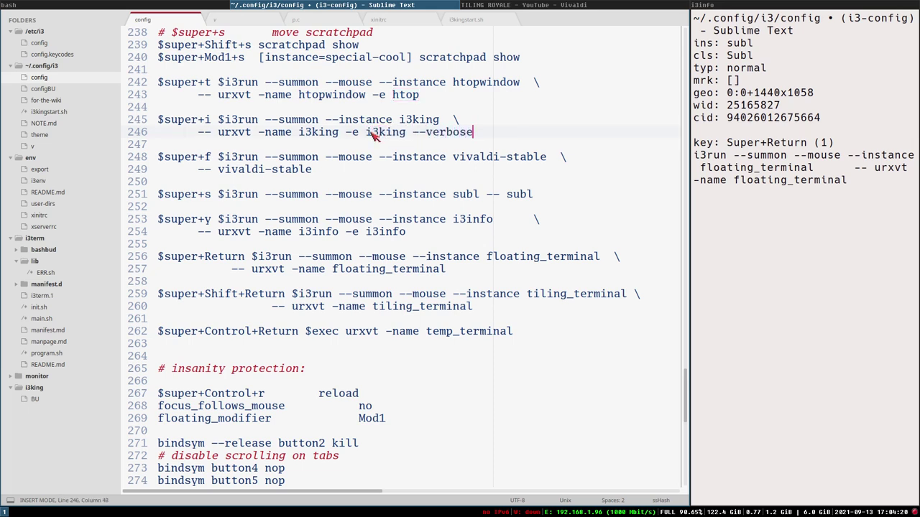
Save the config, reload i3 and launch the i3king window through its new keybinding.
key(ctrl+s)
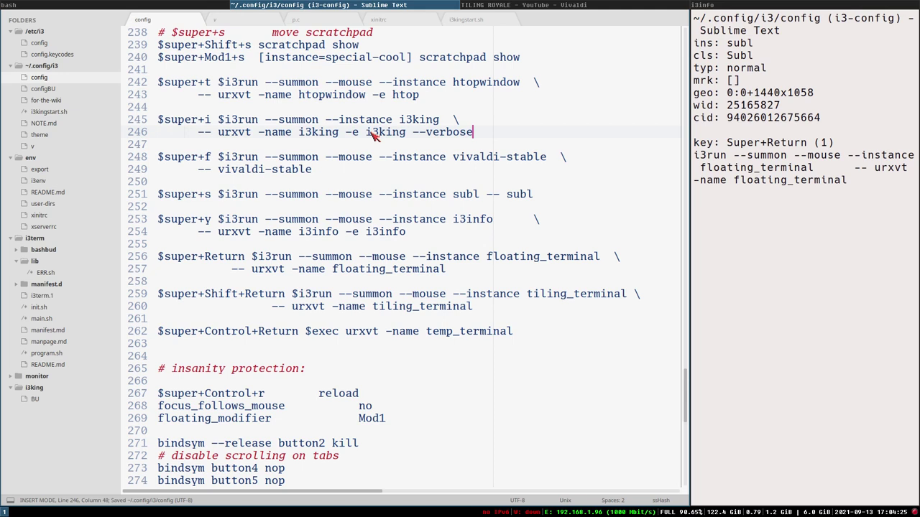
key(ctrl+super+r)
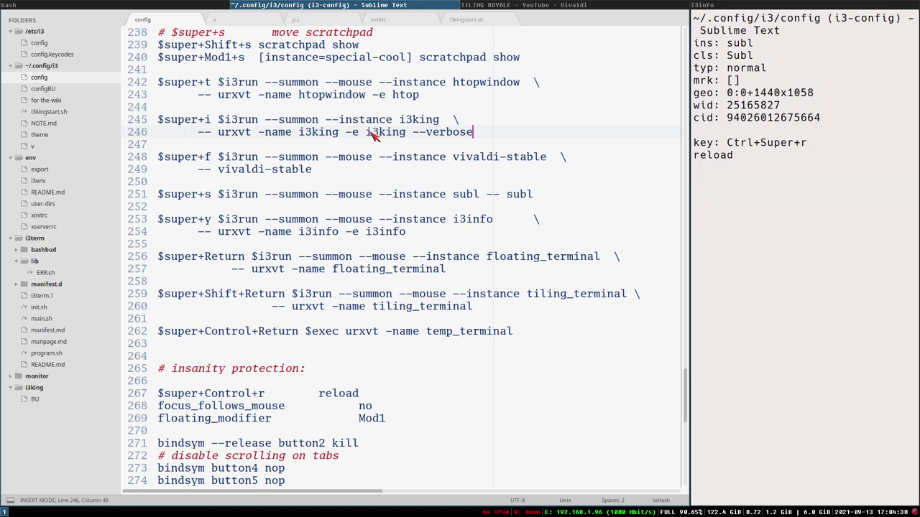
key(super+i)
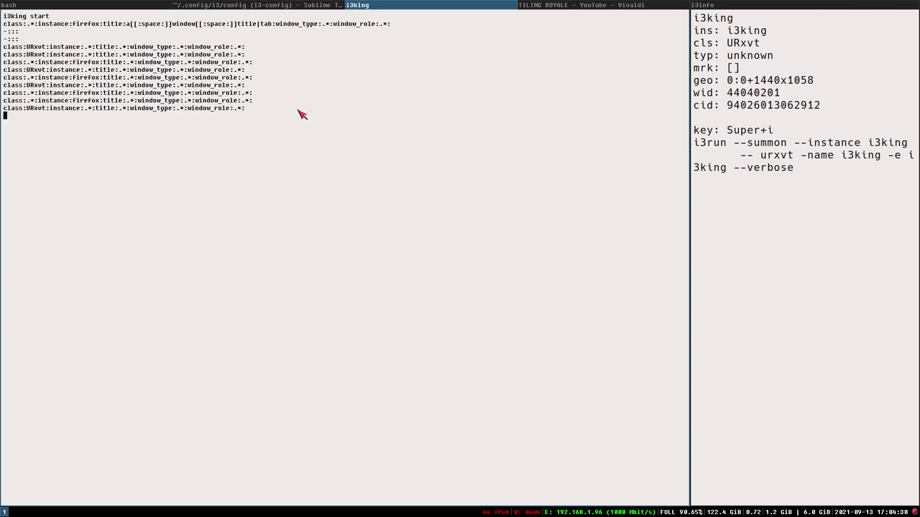
Return to Sublime Text, open the i3king rules file and look through its example rules.
click(251, 6)
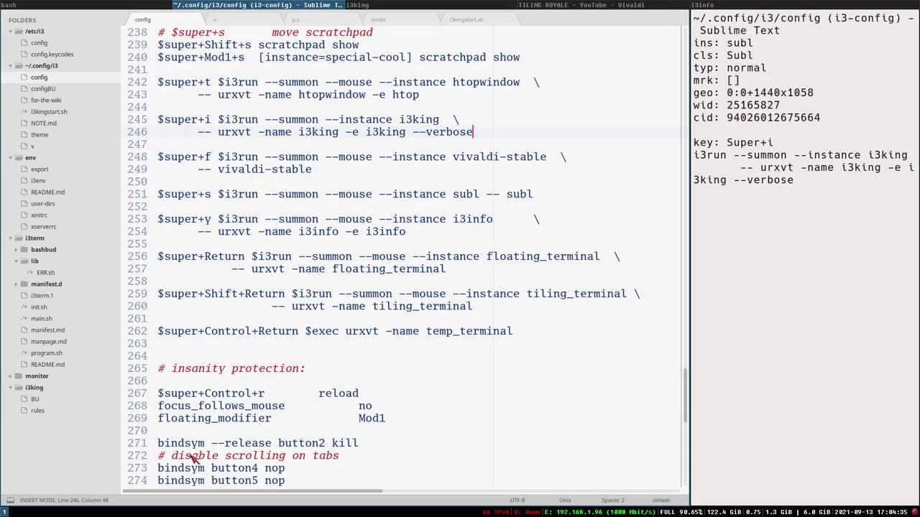
click(37, 410)
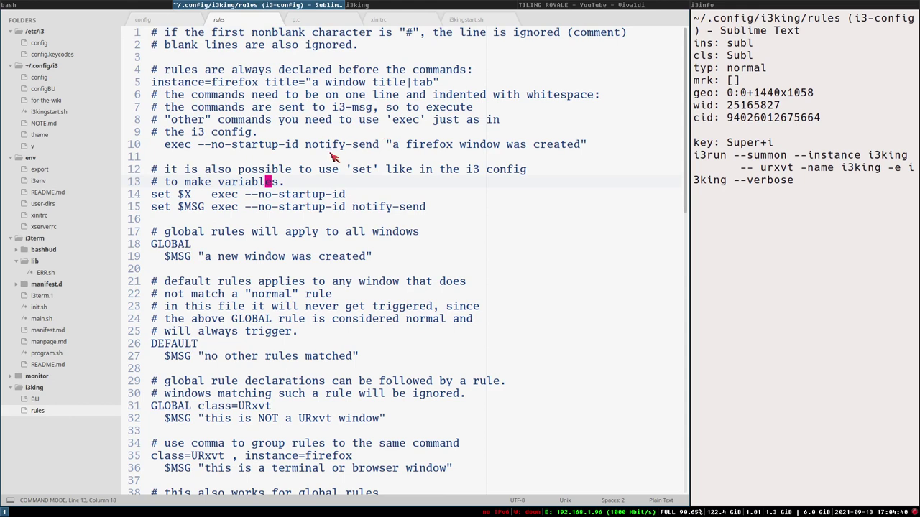
click(302, 94)
key(F2)
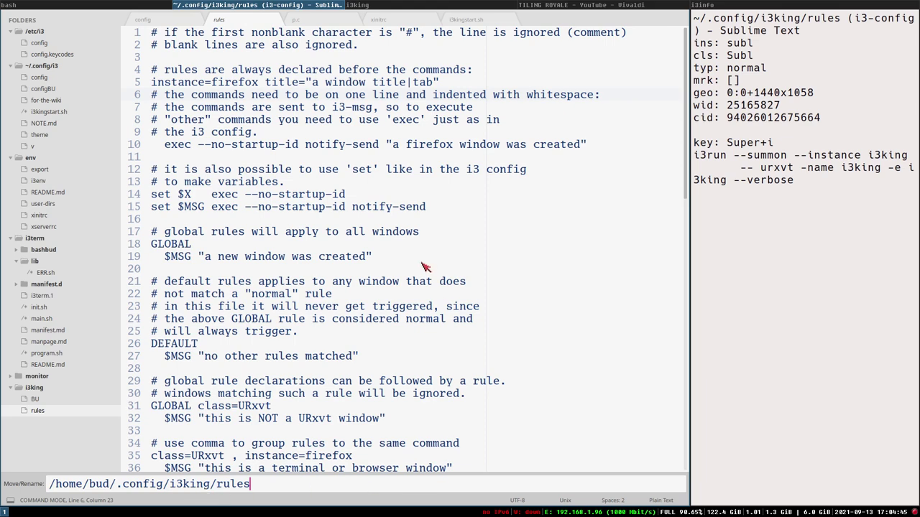
scroll(667, 263, down, 13)
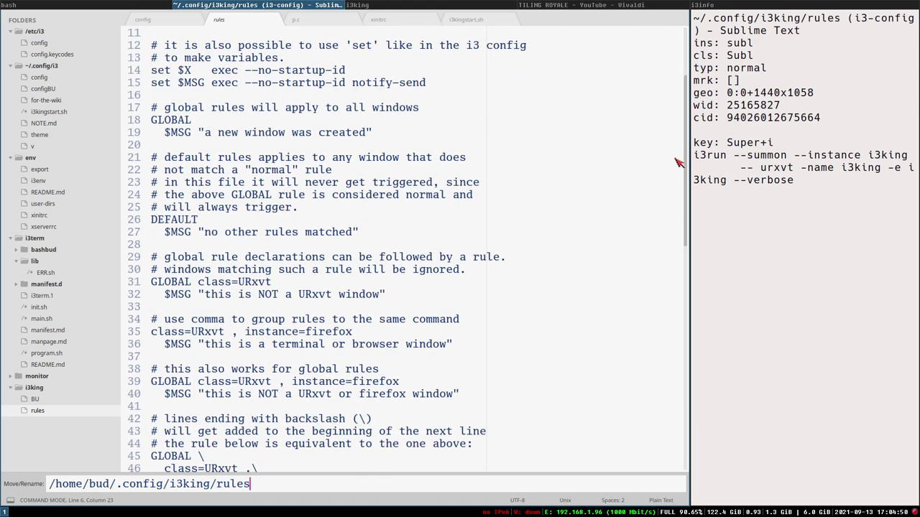
scroll(659, 279, up, 13)
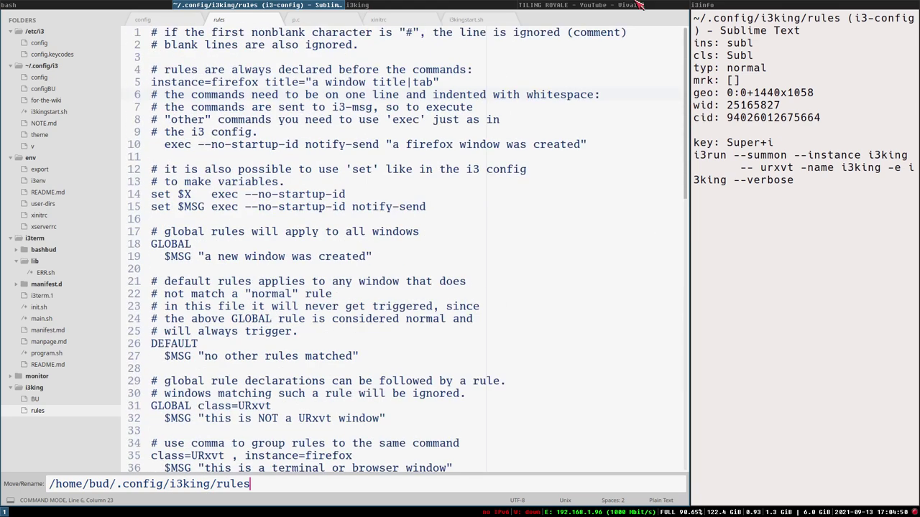
click(383, 180)
Test the terminal bindings by toggling the floating terminal repeatedly and opening a temporary terminal.
key(super+Return)
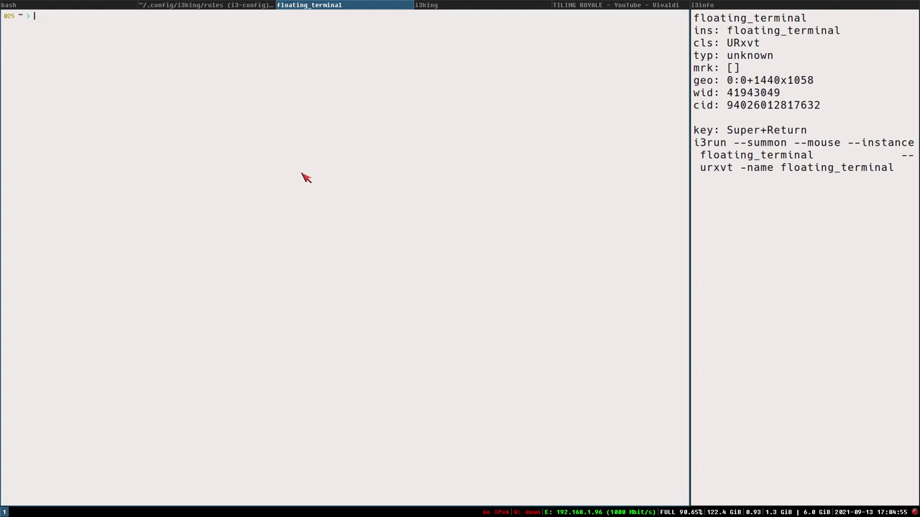
key(super+Return)
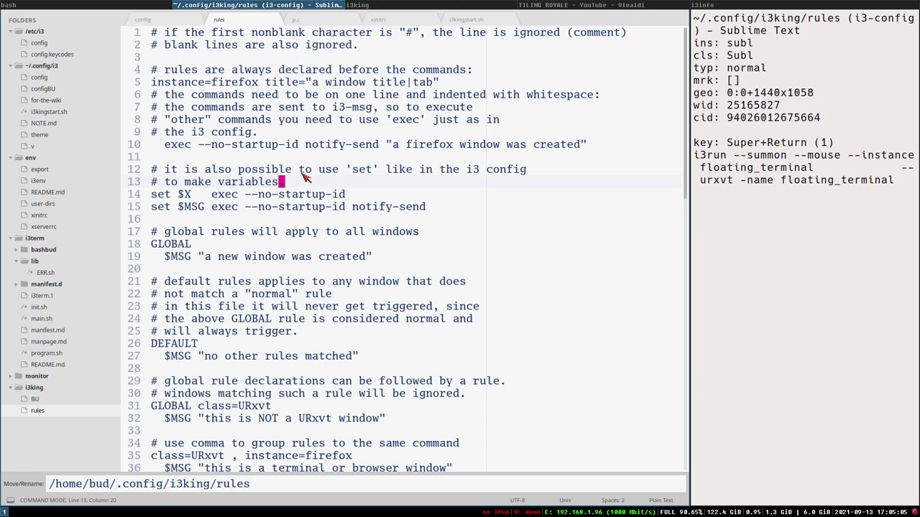
key(ctrl+super+Return)
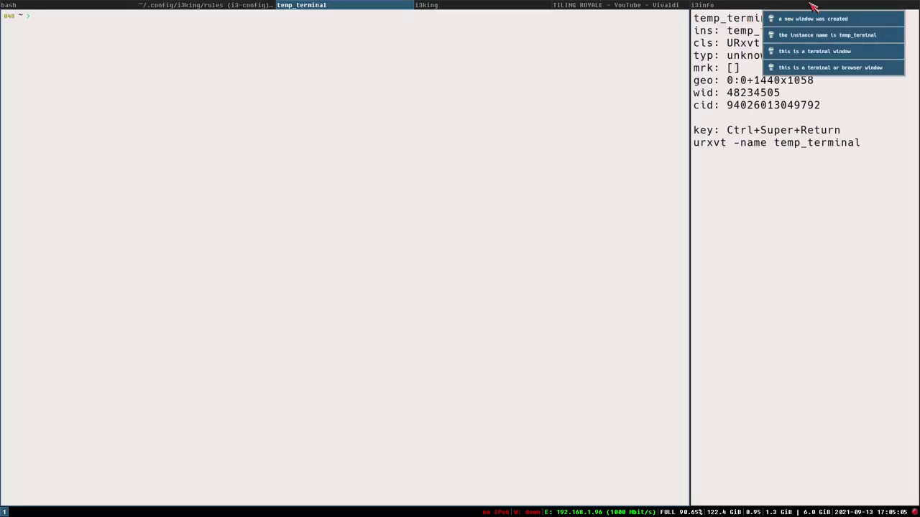
key(super+Return)
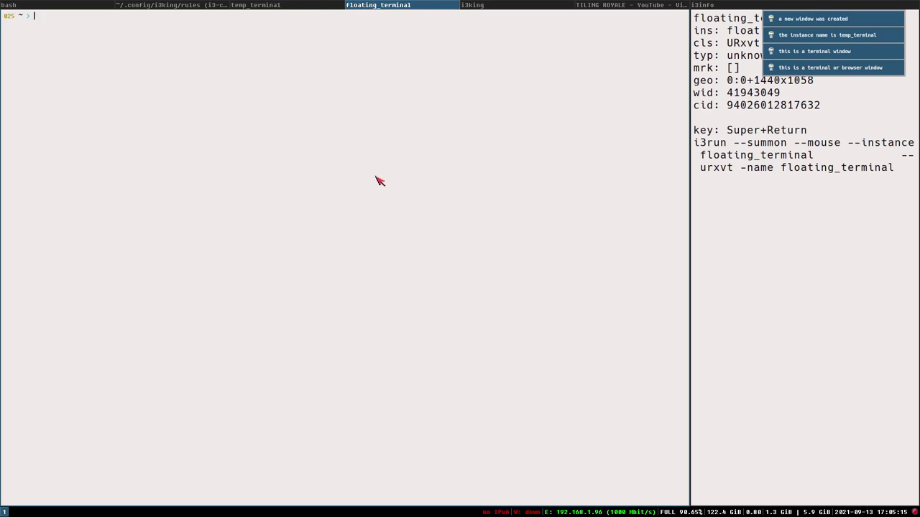
key(super+Return)
key(super+Return)
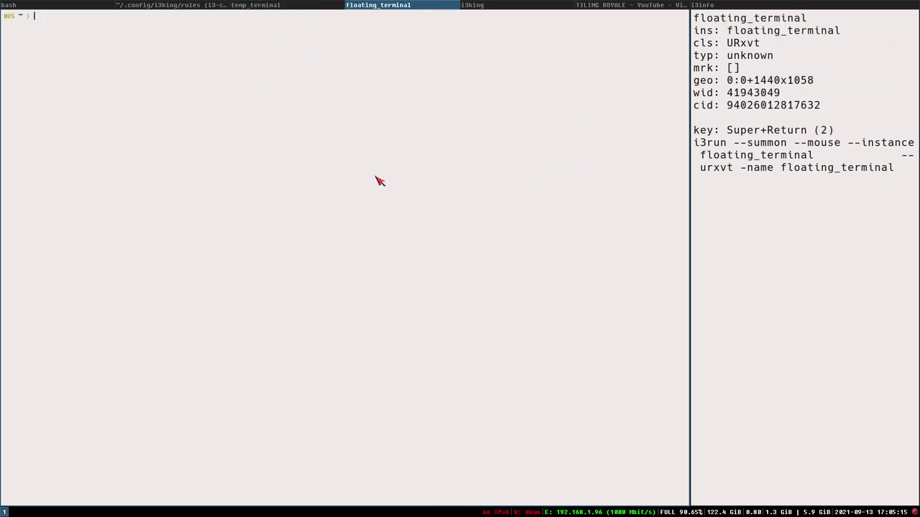
key(super+Return)
key(super+Return)
Switch to the rules file, open another temporary terminal to trigger the i3king rules, and return to the file.
click(191, 5)
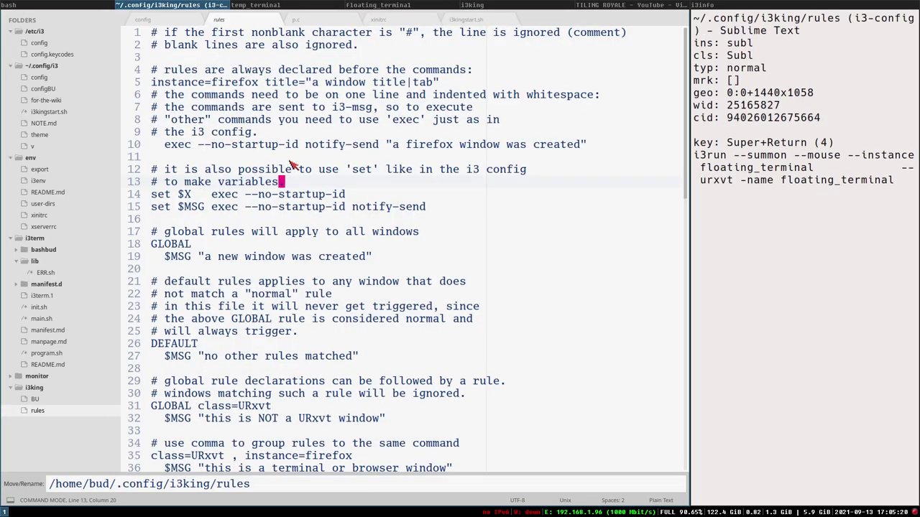
key(ctrl+super+Return)
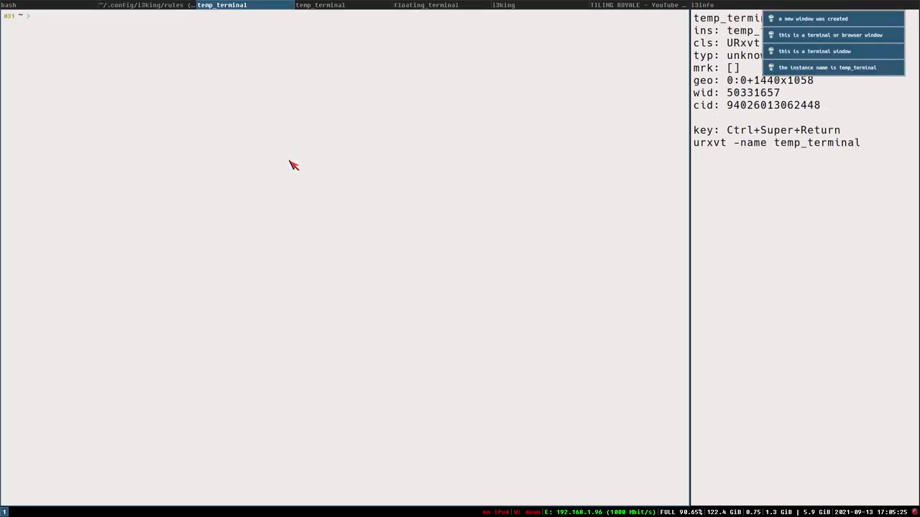
click(147, 5)
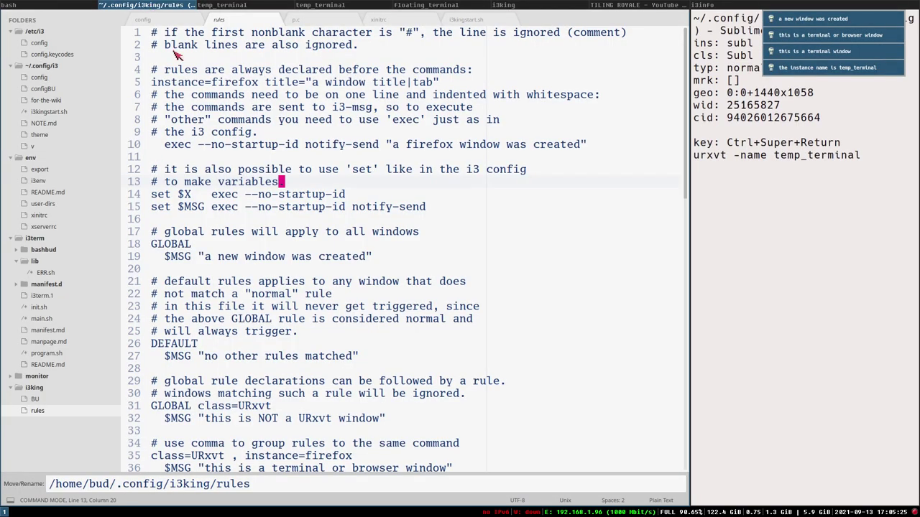
Dismiss all the i3king rule notifications.
click(844, 21)
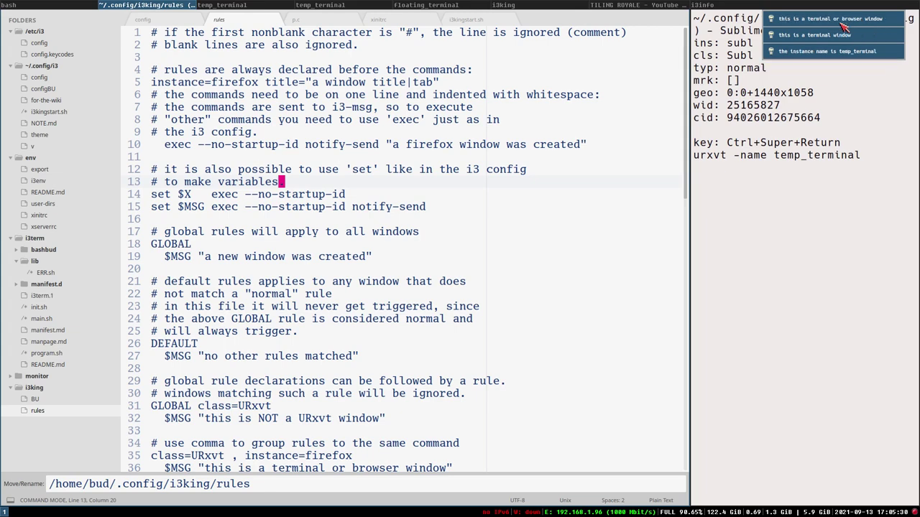
click(844, 22)
click(844, 22)
click(844, 21)
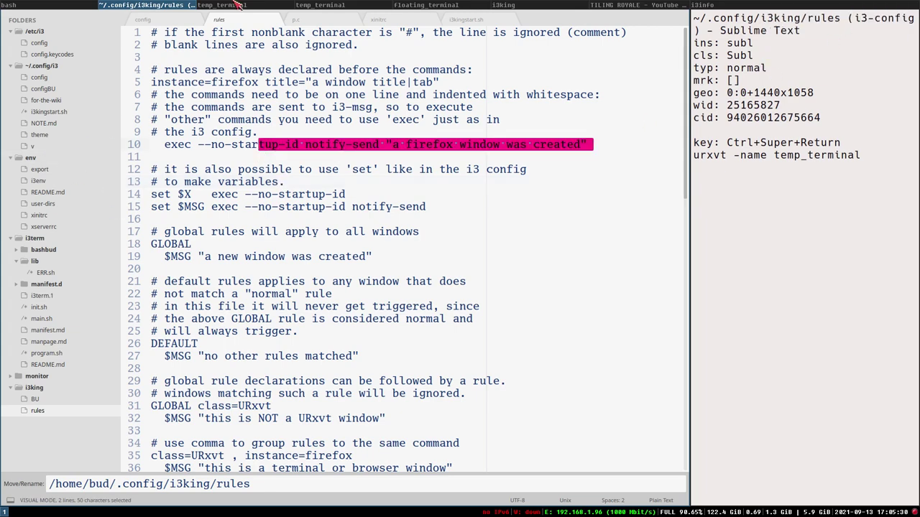
Close both temporary terminal windows, returning to the rules file.
scroll(237, 5, down, 1)
scroll(237, 5, up, 1)
scroll(244, 6, down, 1)
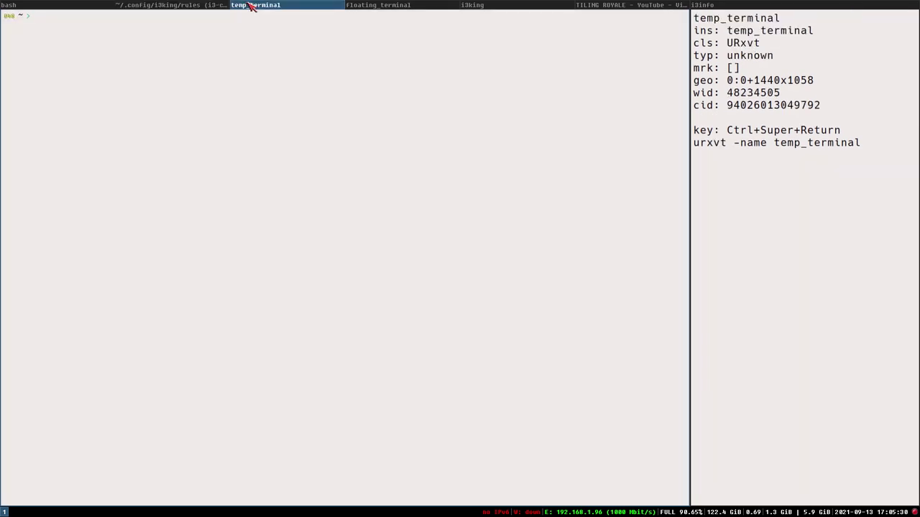
scroll(250, 7, up, 1)
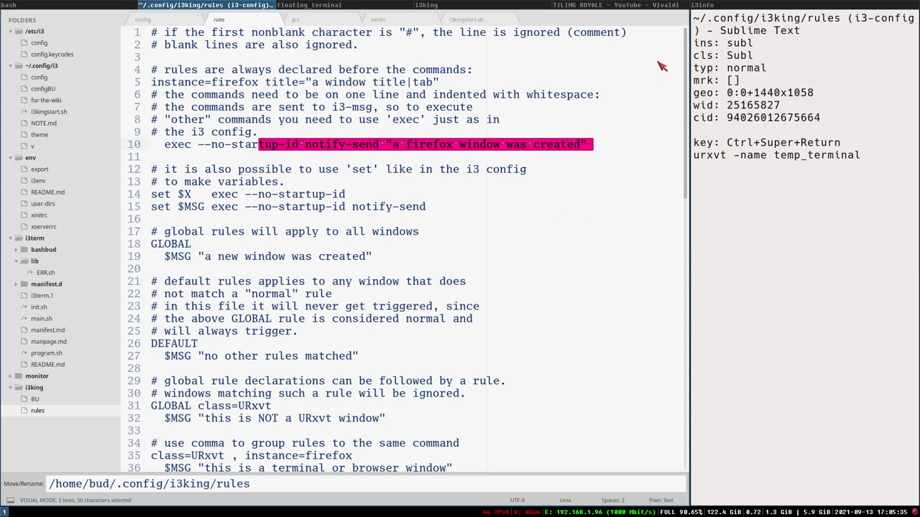
Replace the whole rules file with a single DEFAULT rule that runs "floating enable", and save it.
drag(159, 35, 515, 486)
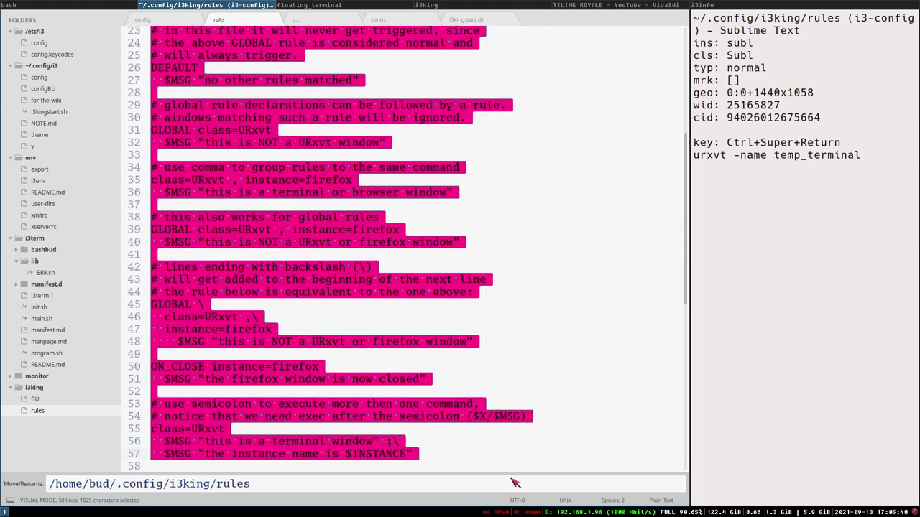
key(d)
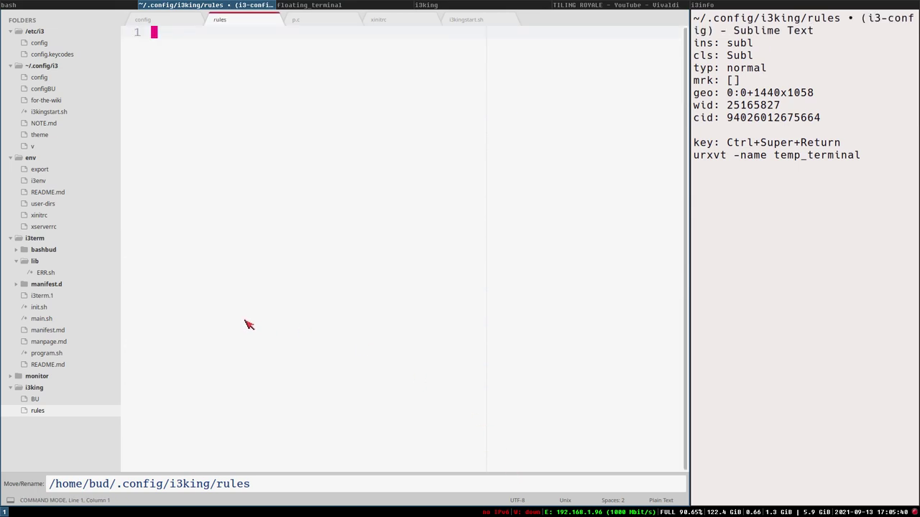
text(i)
text(DEFAUL)
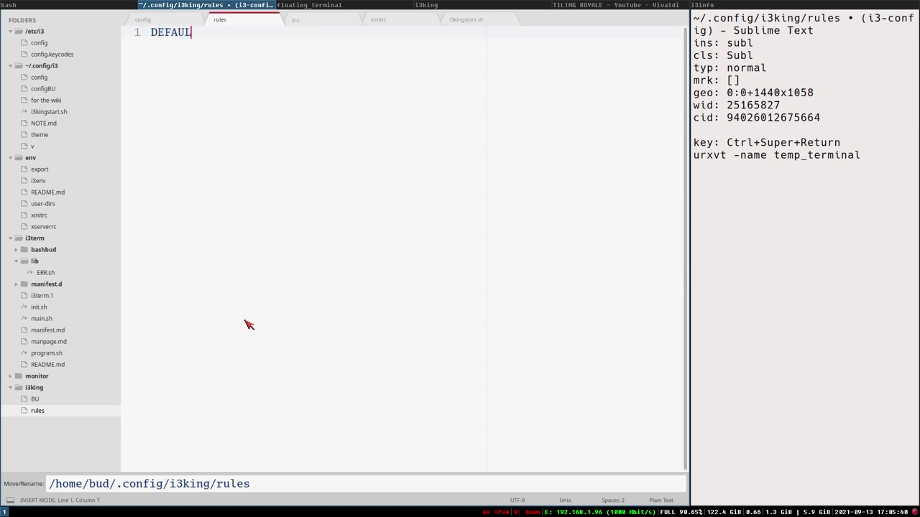
text(T)
key(Return)
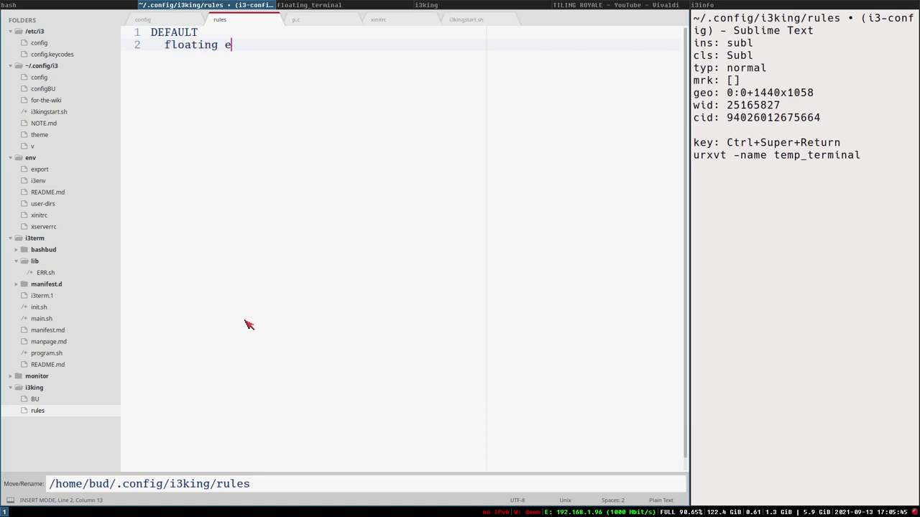
key(Return)
key(ctrl+s)
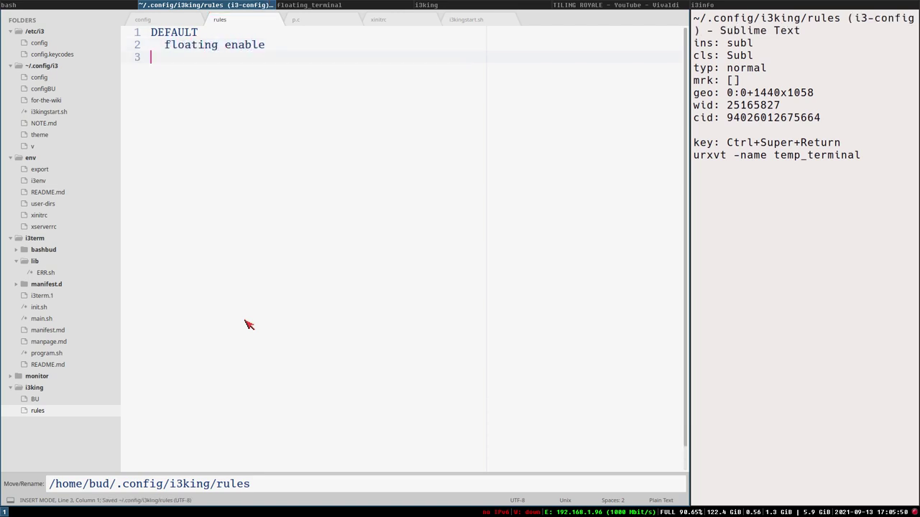
Restart i3king by closing its verbose output window and launching it again with its keybinding.
click(435, 8)
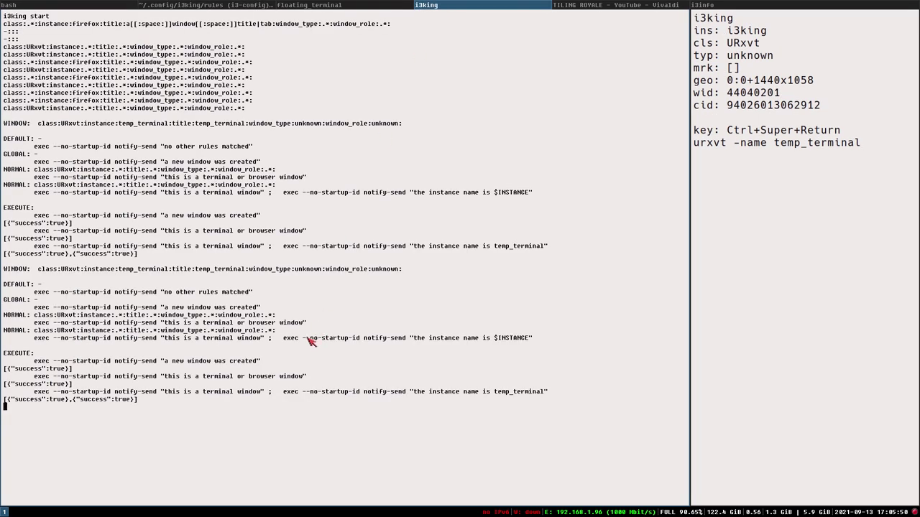
key(super+shift+q)
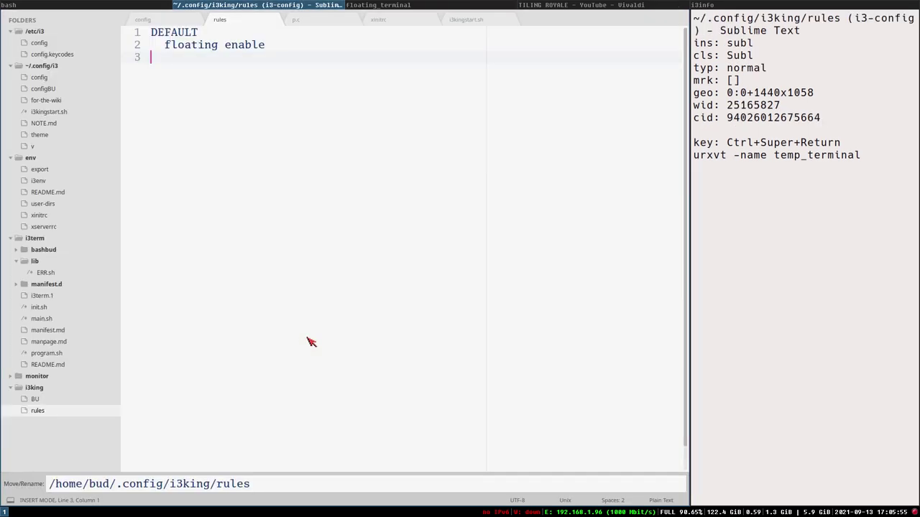
key(super+i)
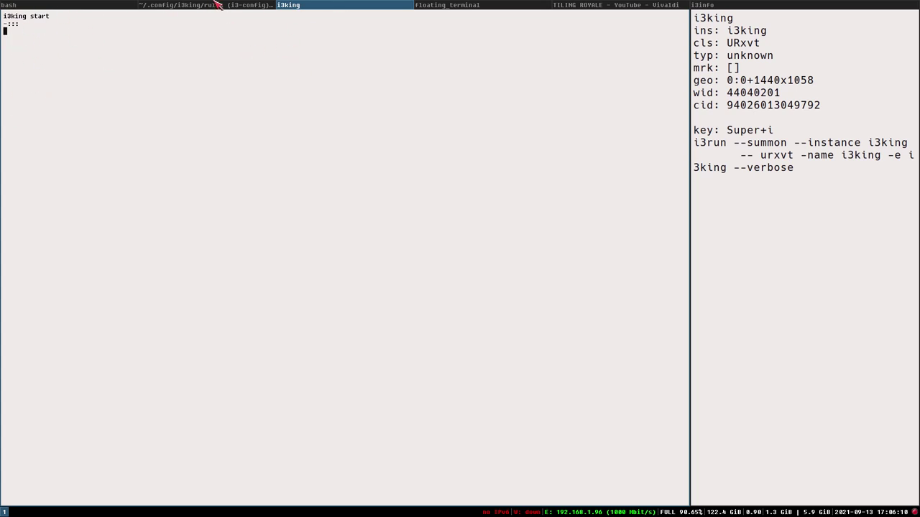
Make the floating_terminal window float over the tabbed windows, and return focus to the i3king output.
click(446, 7)
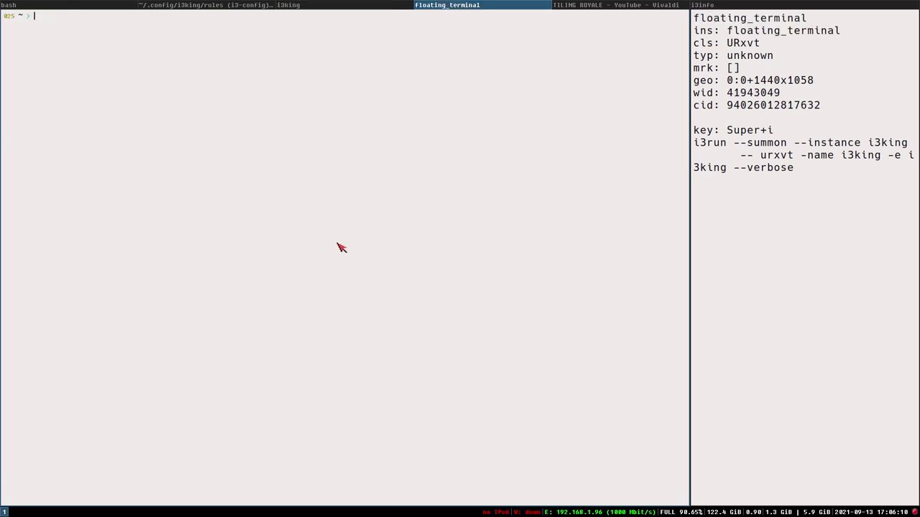
key(shift+super+space)
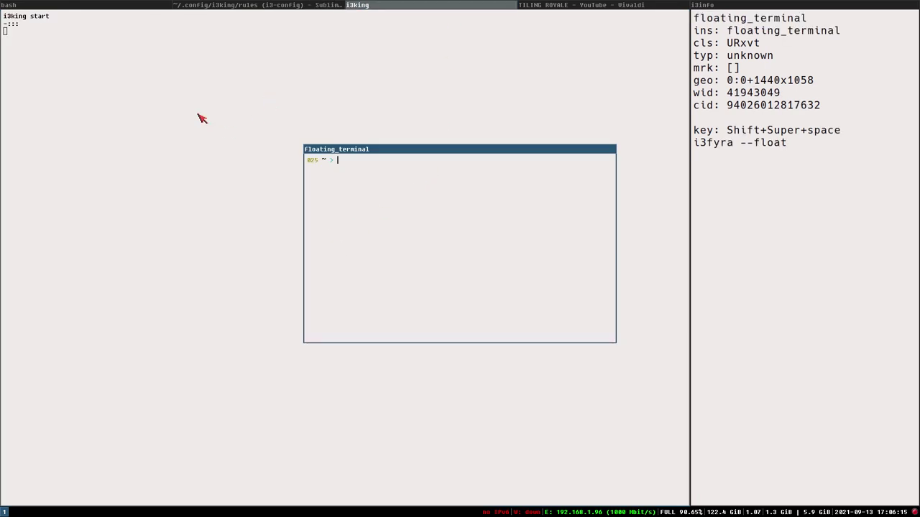
click(201, 117)
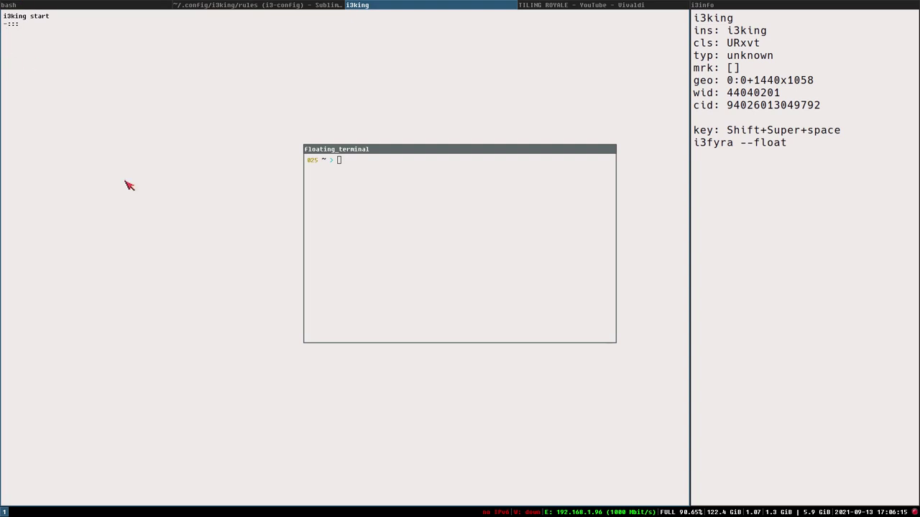
Switch to the i3king wiki page in Vivaldi and examine its rule descriptions, examples, options and environment variables.
click(237, 4)
click(568, 4)
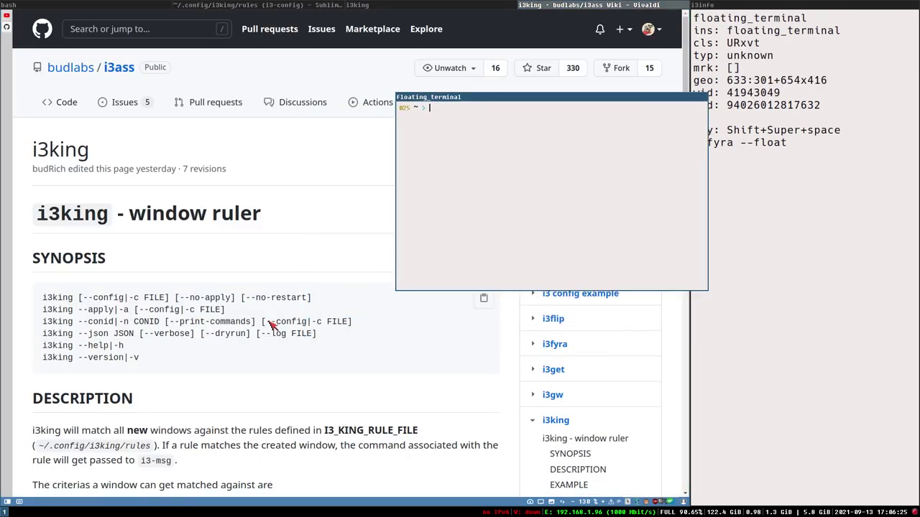
scroll(268, 327, down, 7)
scroll(272, 346, down, 10)
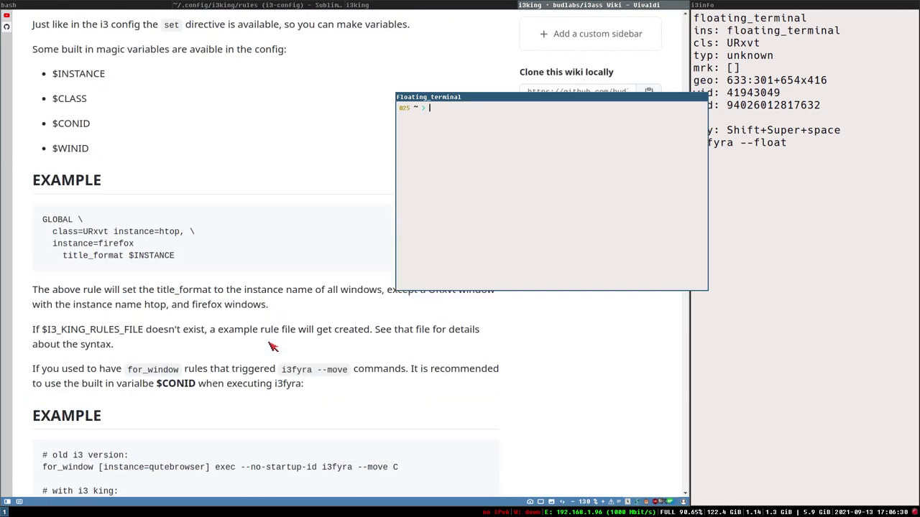
scroll(271, 346, down, 4)
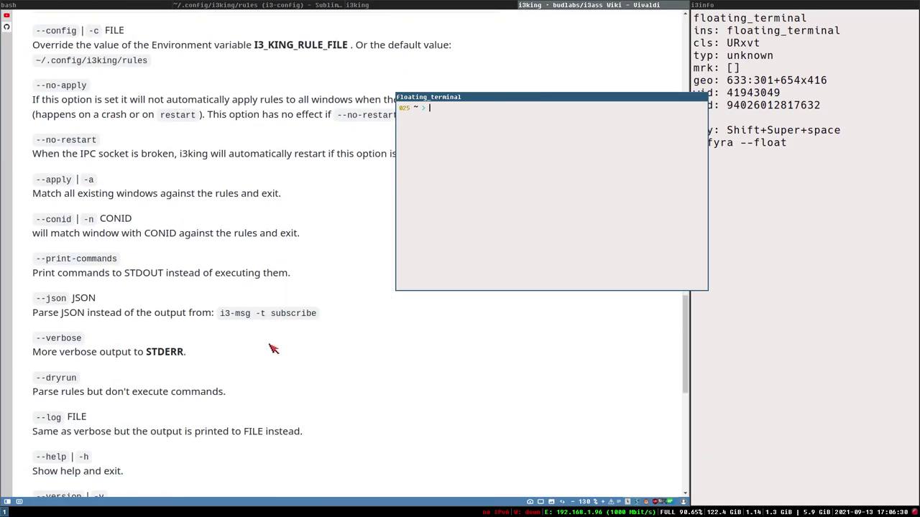
scroll(269, 345, up, 5)
scroll(277, 352, up, 5)
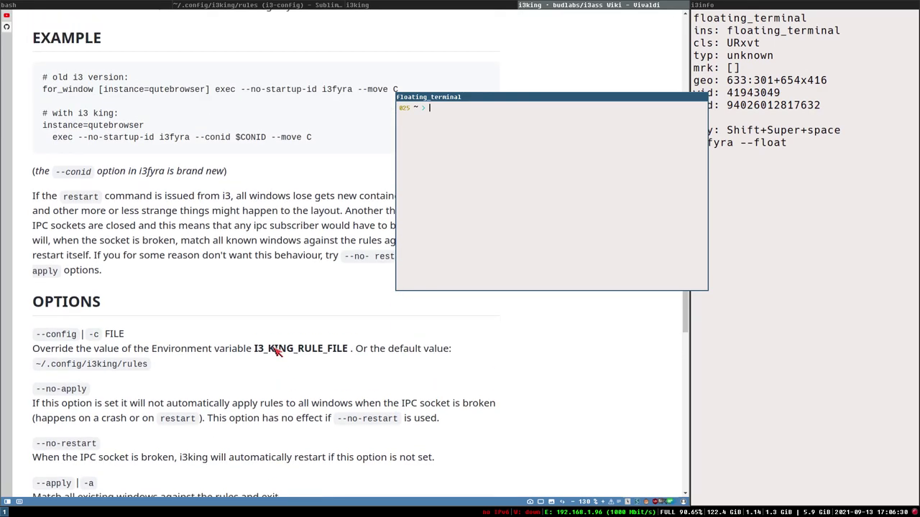
scroll(273, 351, up, 5)
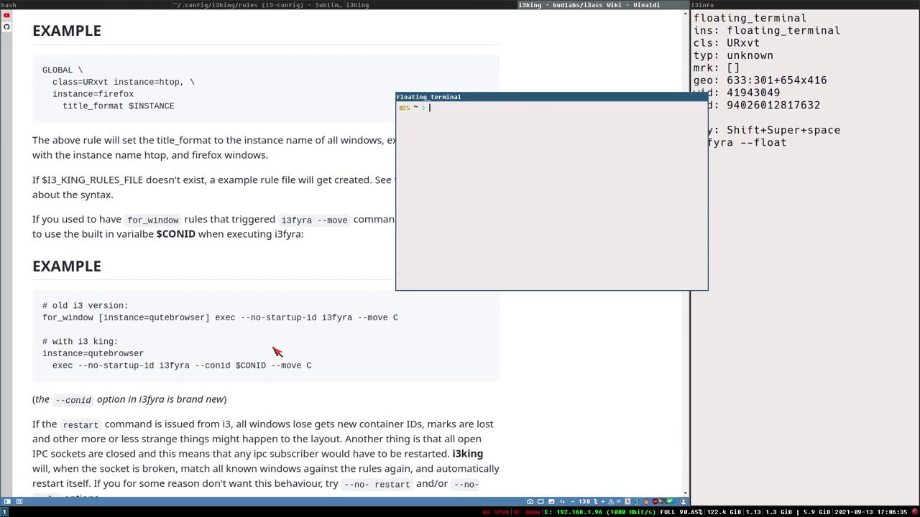
scroll(277, 352, up, 4)
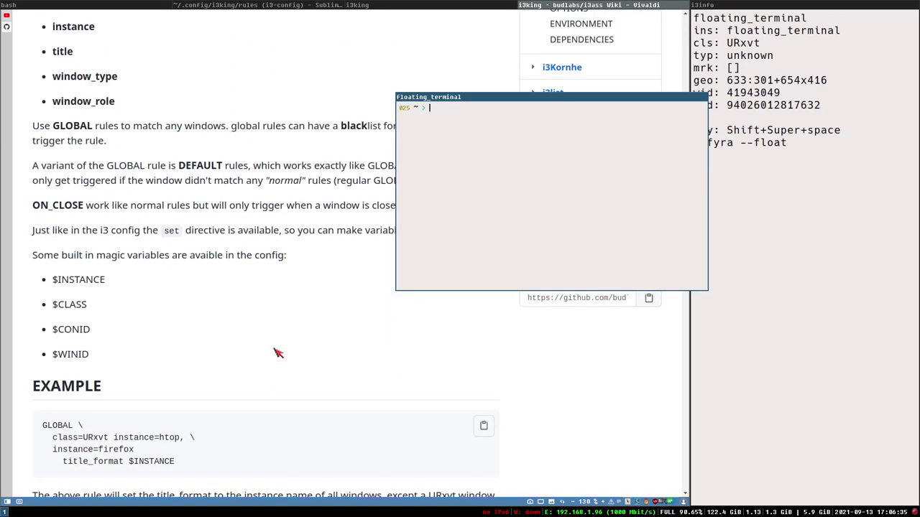
scroll(276, 354, down, 9)
scroll(276, 357, down, 15)
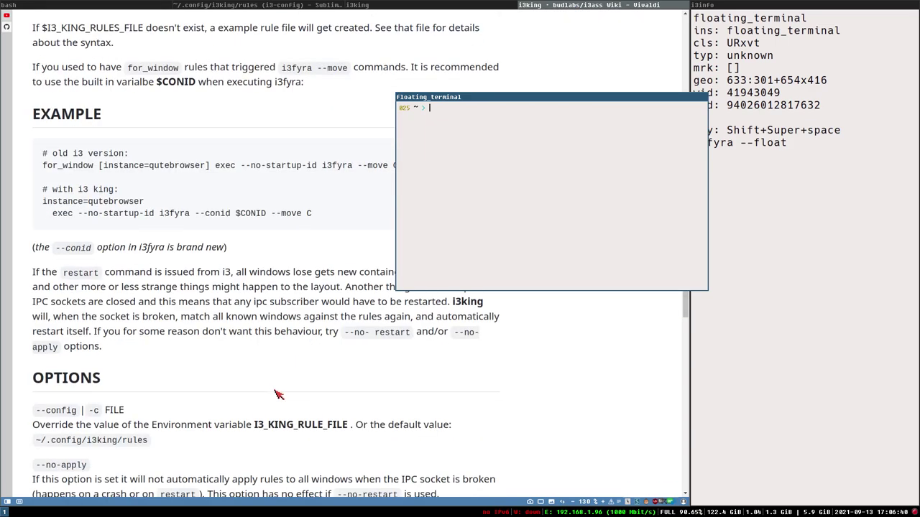
scroll(278, 391, down, 7)
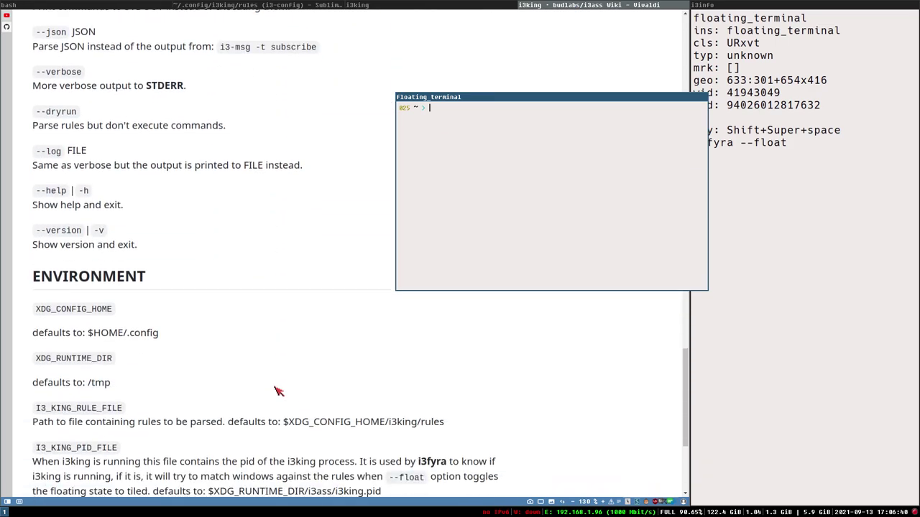
scroll(278, 388, up, 1)
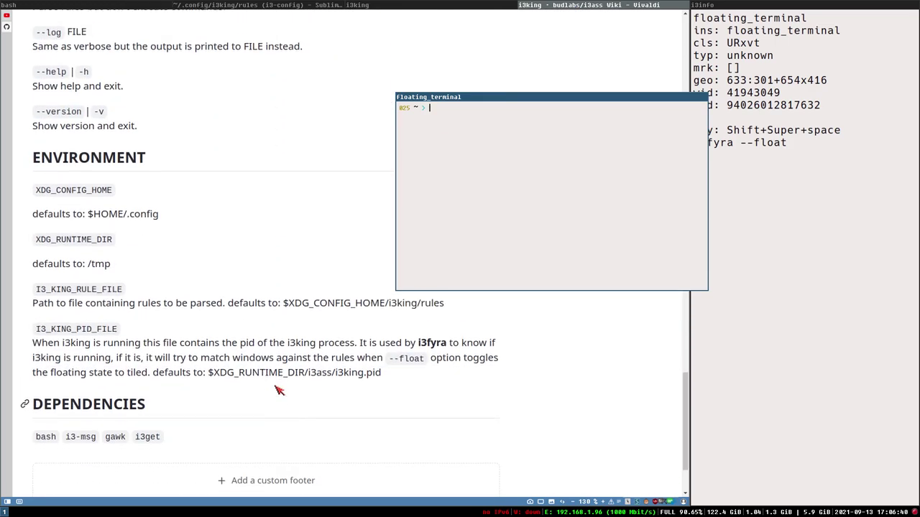
drag(686, 397, 686, 41)
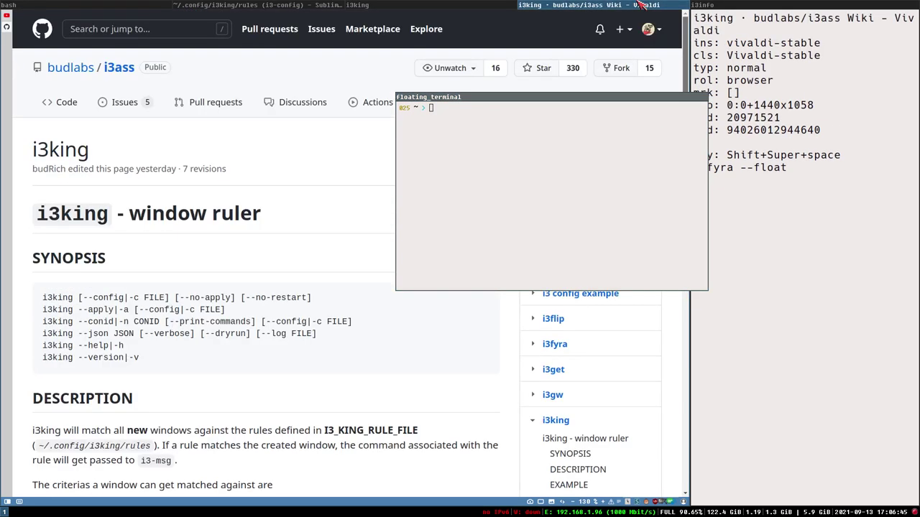
Open the i3ass repository's releases and find the i3king restart hint in the 2021.09.12.0 notes, keeping the floating terminal out of the way.
drag(506, 99, 503, 276)
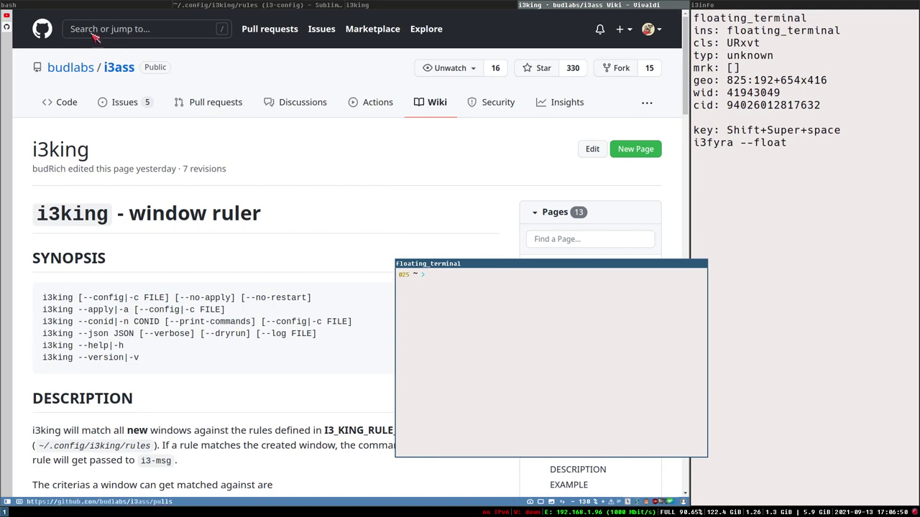
click(116, 68)
drag(542, 262, 243, 212)
click(553, 325)
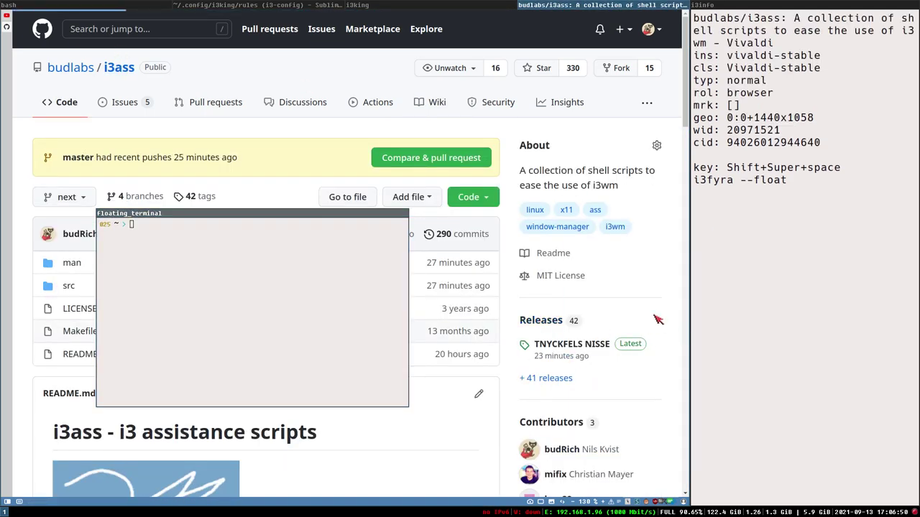
drag(244, 220, 506, 50)
scroll(318, 308, down, 4)
scroll(321, 307, down, 8)
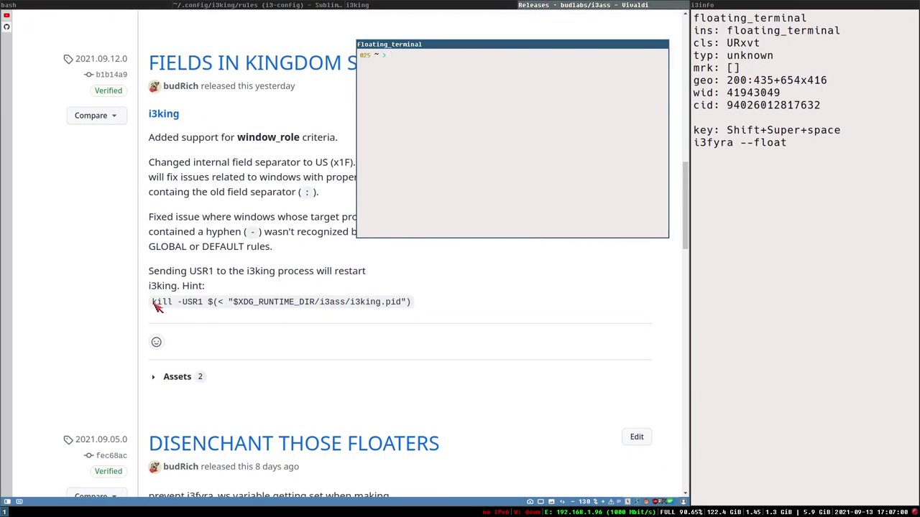
Copy the command kill -USR1 $(< "$XDG_RUNTIME_DIR/i3ass/i3king.pid") from the release notes and paste it into the floating terminal.
drag(151, 302, 424, 309)
key(super+c)
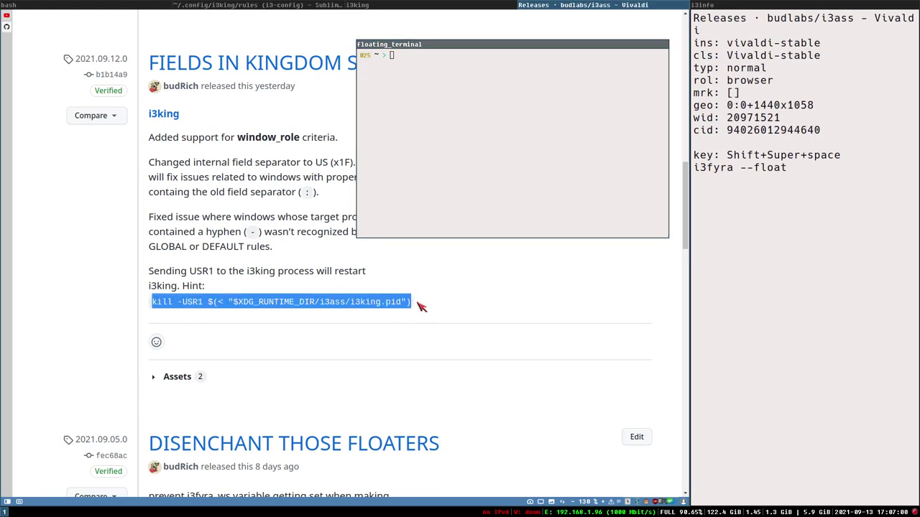
click(424, 88)
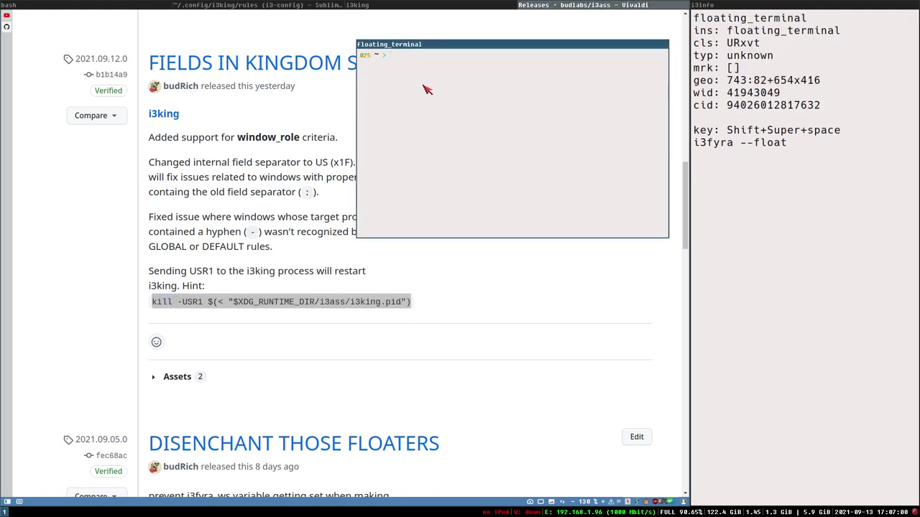
middle_click(430, 78)
Show the i3king output, move the floating terminal clear of it, and run the pasted kill -USR1 command to restart i3king.
click(319, 6)
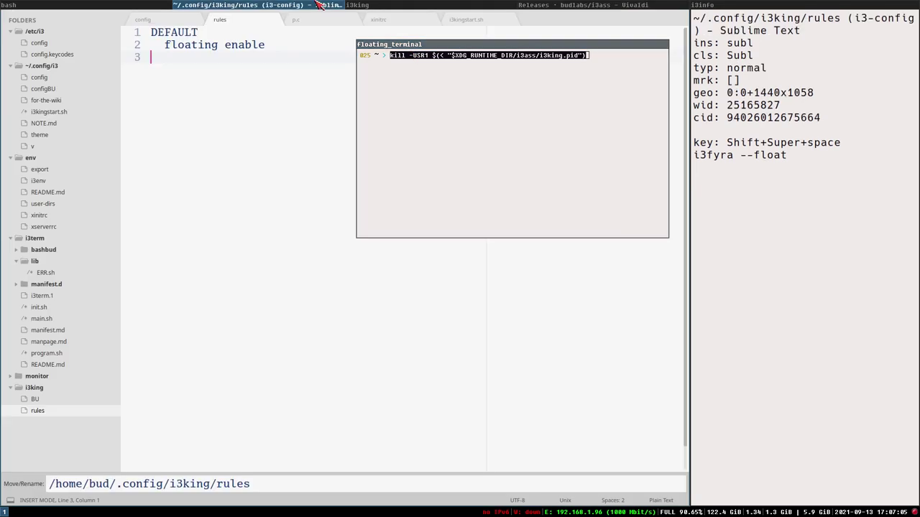
click(394, 5)
drag(408, 42, 471, 92)
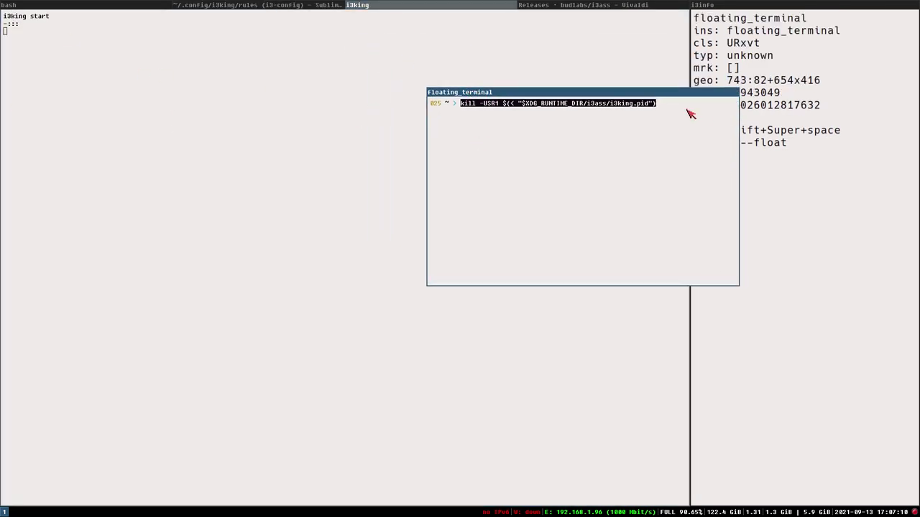
key(Return)
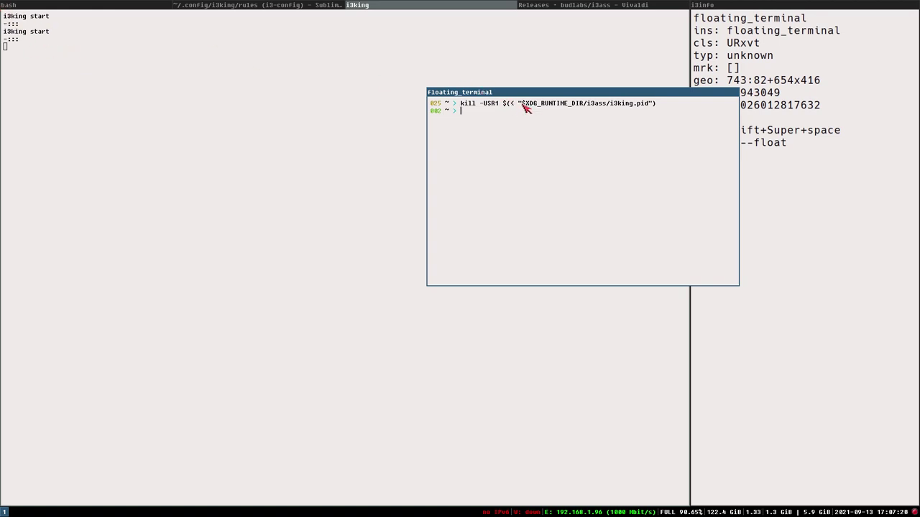
drag(523, 105, 656, 105)
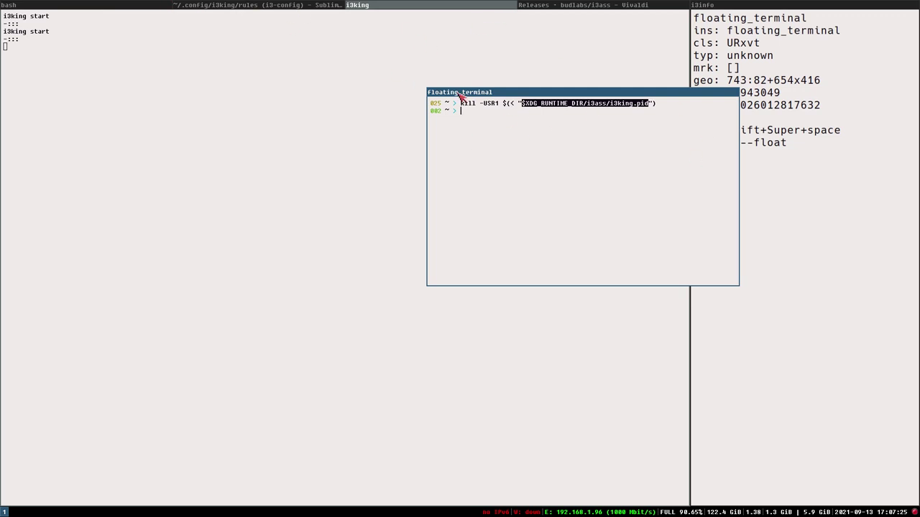
click(681, 105)
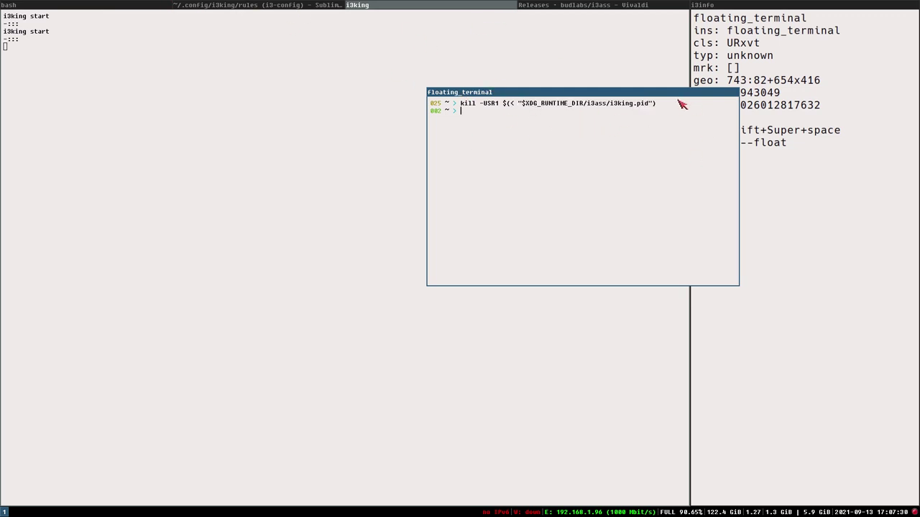
Copy the kill -USR1 command from the floating terminal and bring up ~/.config/i3/config with the terminal moved clear of the bindings.
drag(676, 104, 461, 98)
key(ctrl+c)
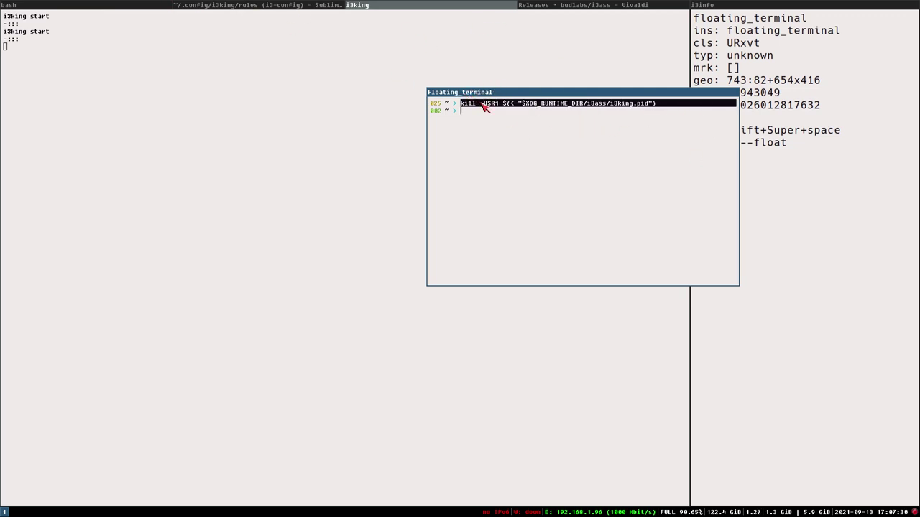
click(303, 5)
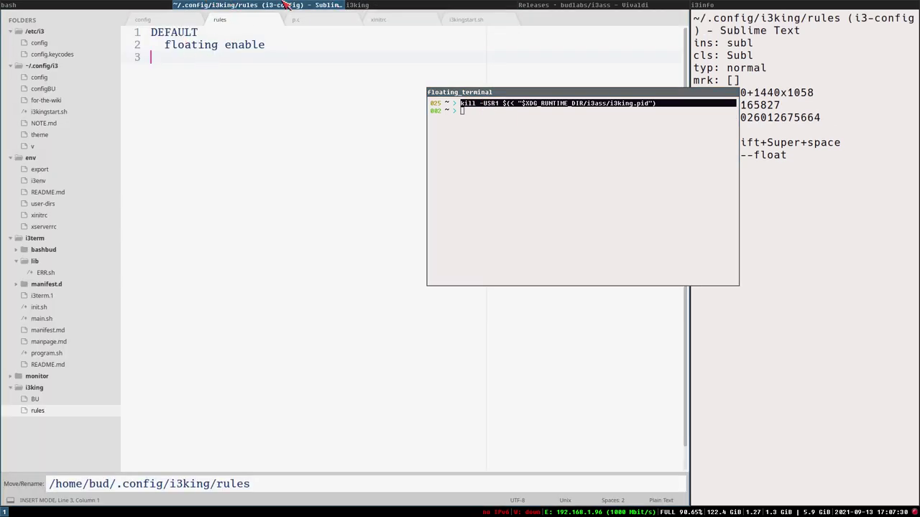
click(165, 23)
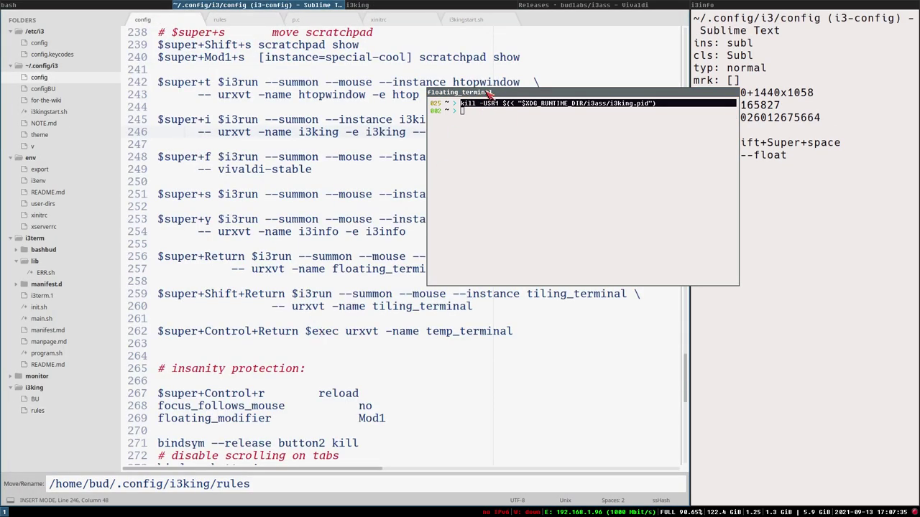
drag(489, 94, 584, 289)
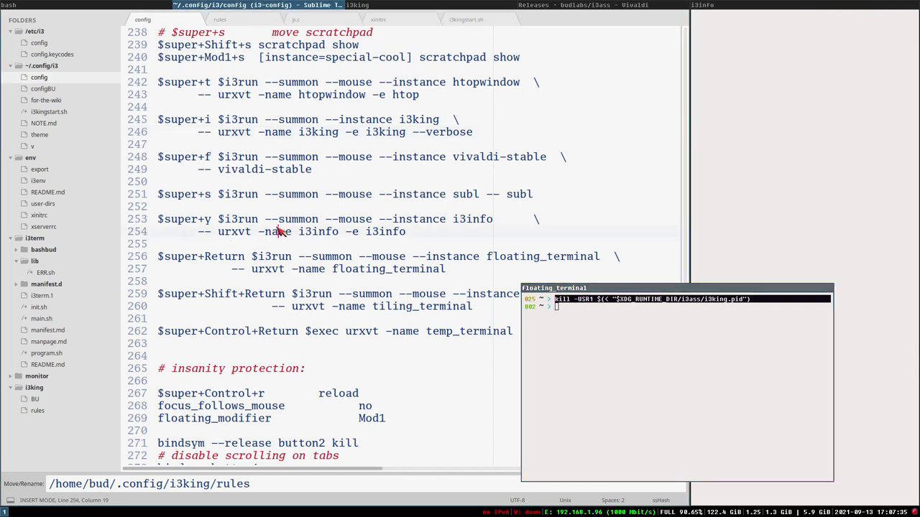
key(shift+super+space)
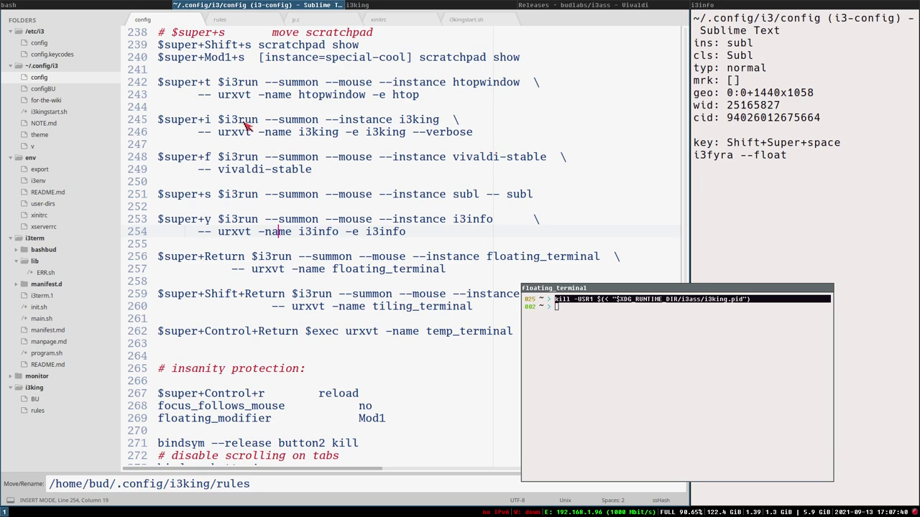
Comment out the two-line $super+i binding that summons i3king with --verbose in the i3 config.
click(424, 5)
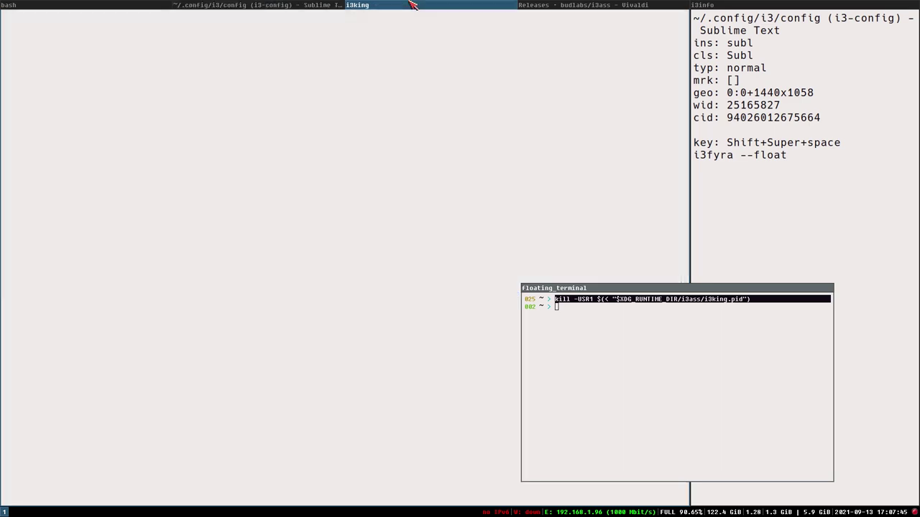
click(244, 5)
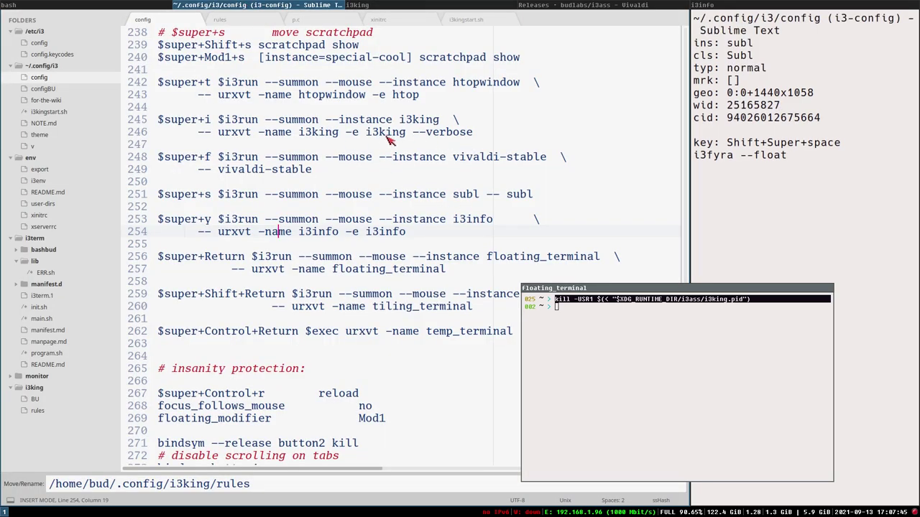
drag(474, 139, 7, 124)
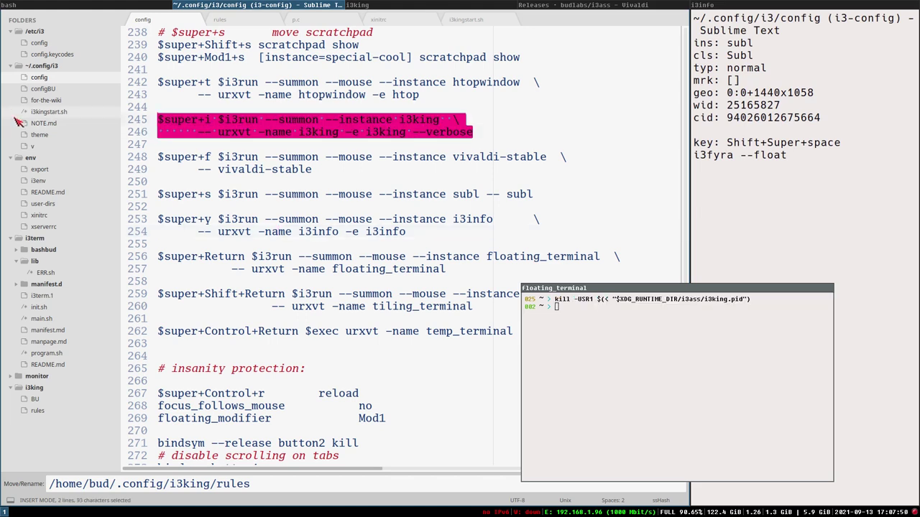
key(ctrl+slash)
click(270, 149)
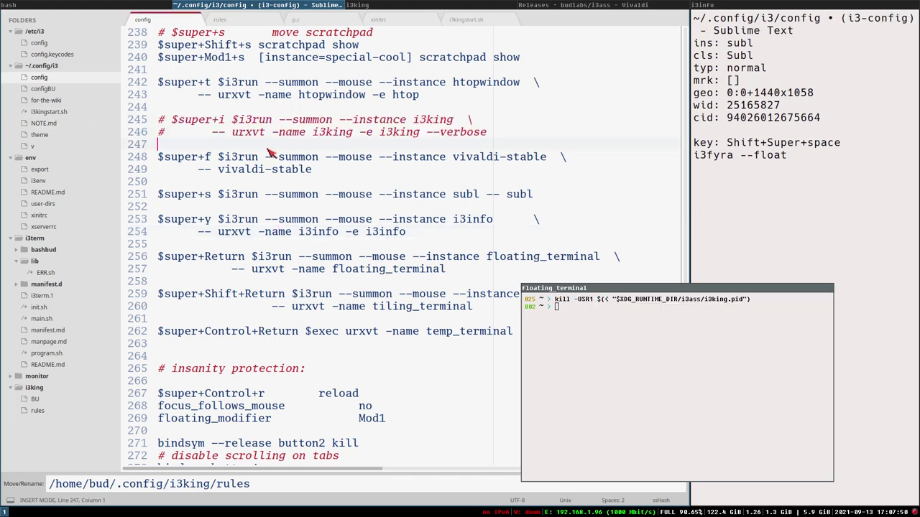
Add the binding $super+i $exec kill -USR1 $(< "$XDG_RUNTIME_DIR/i3ass/i3king.pid") below the commented lines, then save and reload the i3 config.
key(Return)
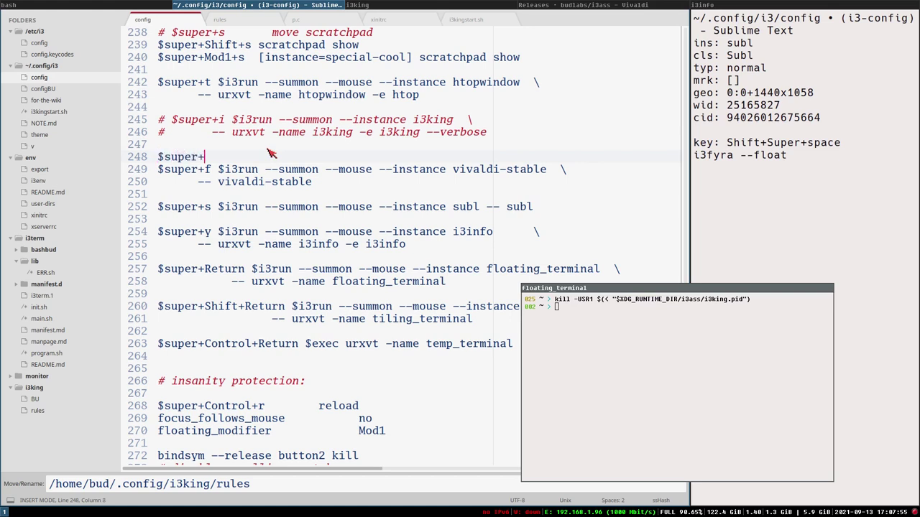
key(BackSpace)
key(ctrl+v)
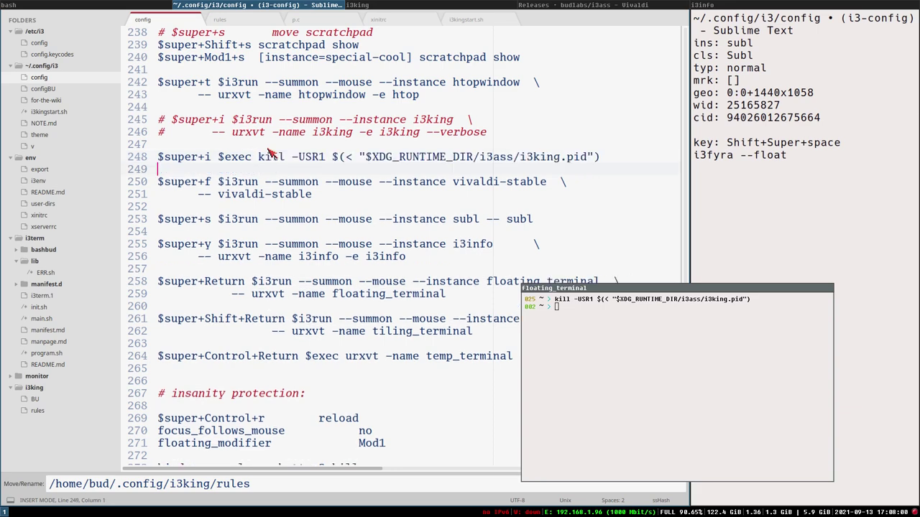
key(BackSpace)
key(Return)
key(ctrl+s)
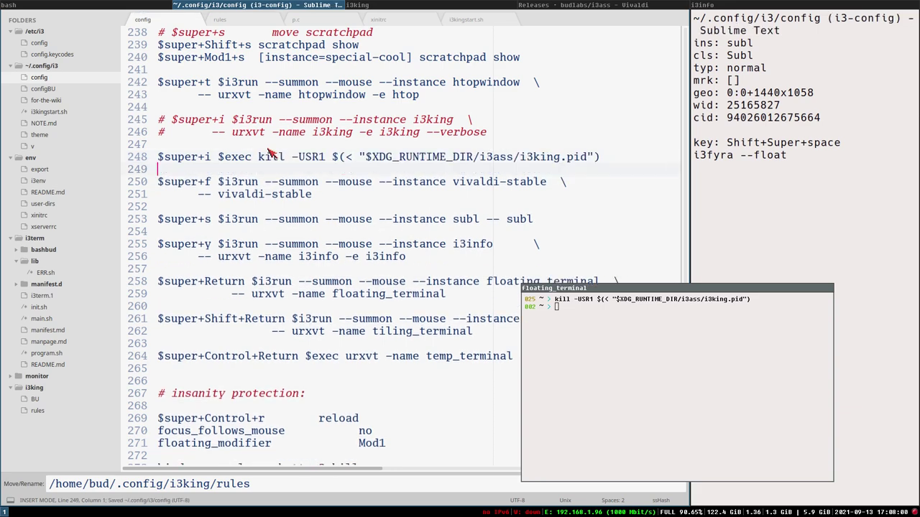
key(ctrl+super+r)
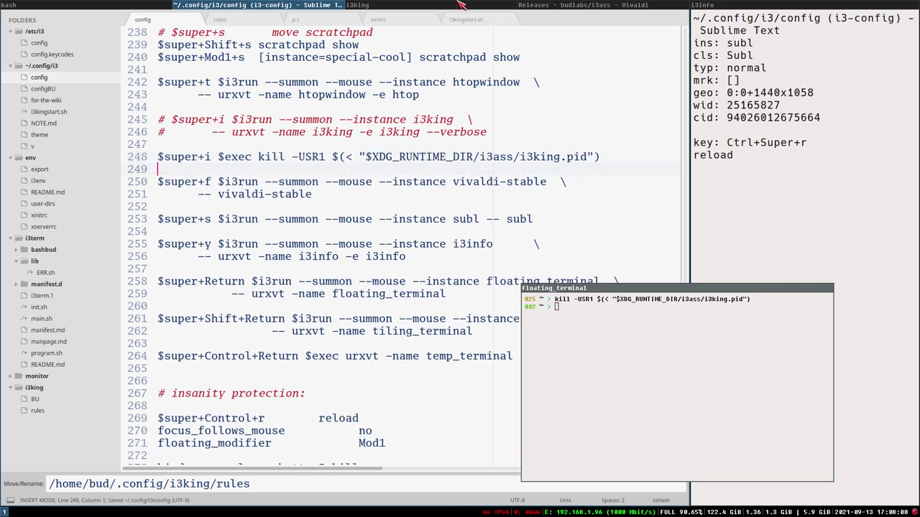
Trigger the new i3king binding while viewing its output, and replace the floating terminal with a newly launched one.
click(397, 5)
key(super+i)
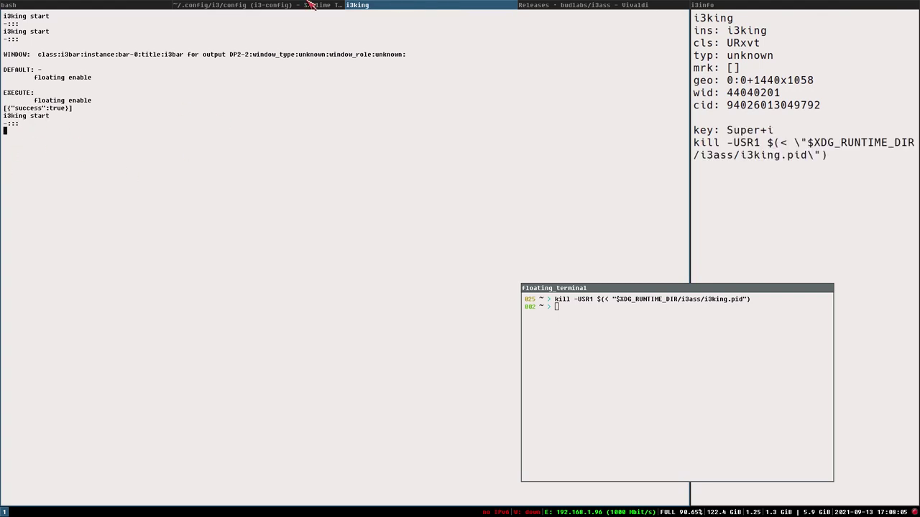
drag(522, 216, 442, 191)
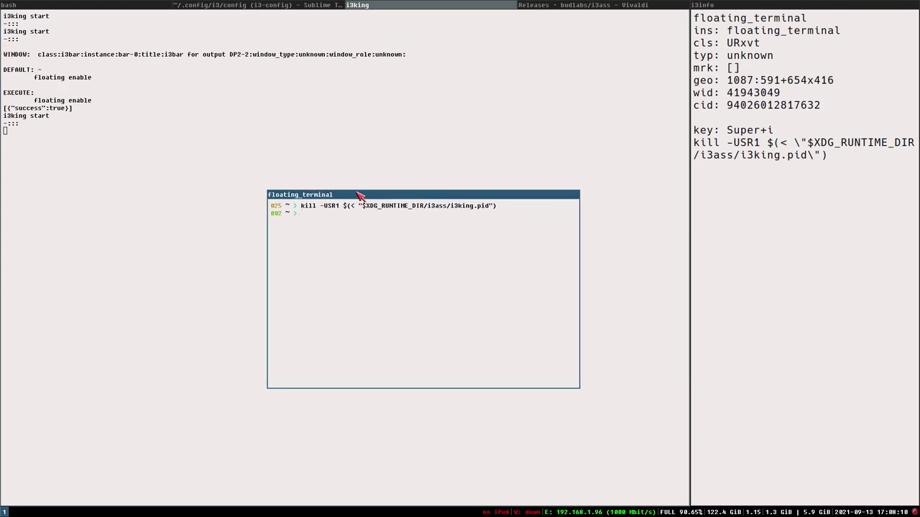
key(ctrl+d)
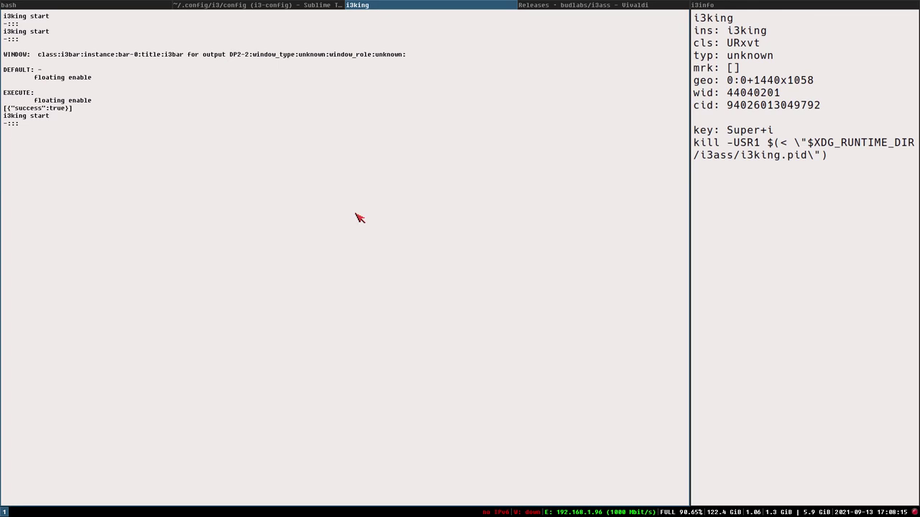
key(super+Return)
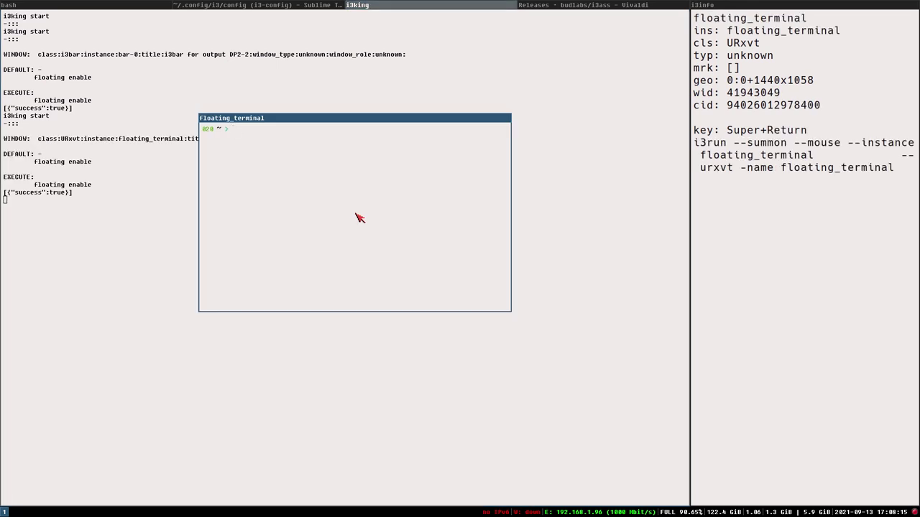
Remove the --mouse option from the five i3run bindings below the i3king binding and save the i3 config.
click(298, 6)
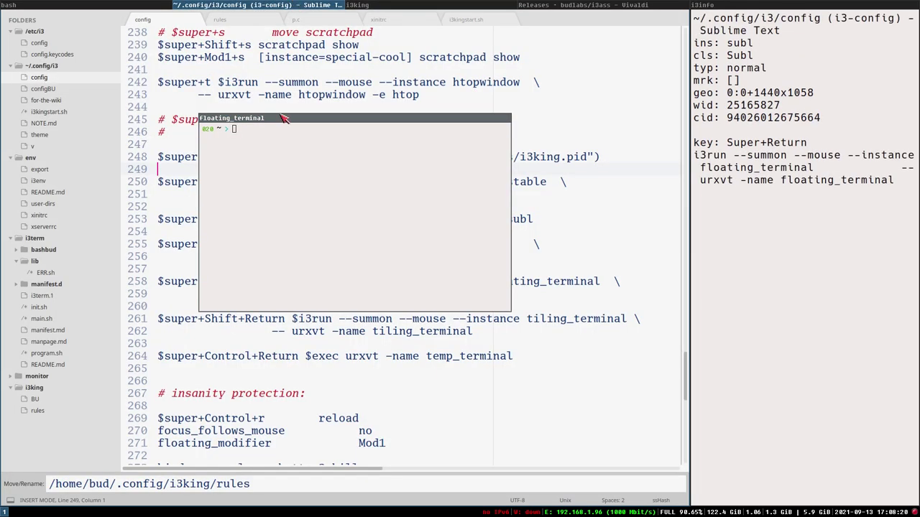
drag(280, 118, 610, 97)
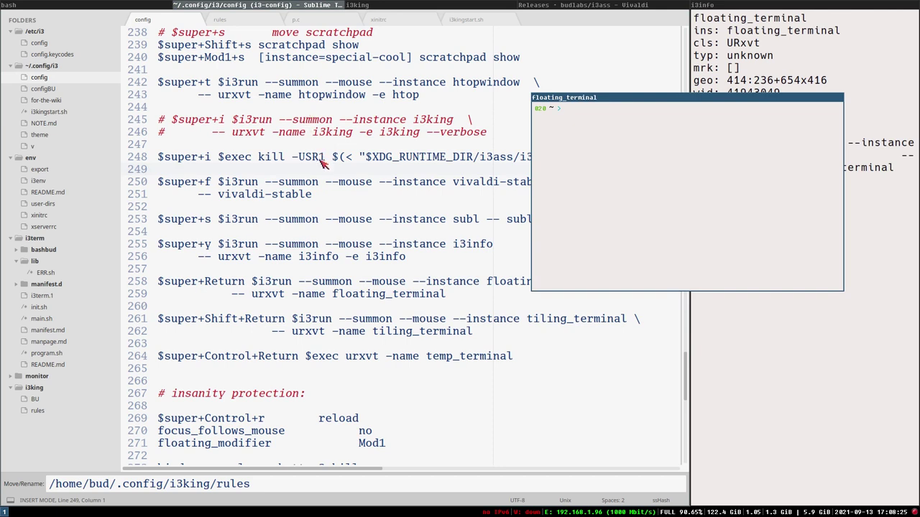
mouse_move(326, 182)
mouse_down()
mouse_move(378, 186)
mouse_move(158, 172)
mouse_move(327, 185)
mouse_up()
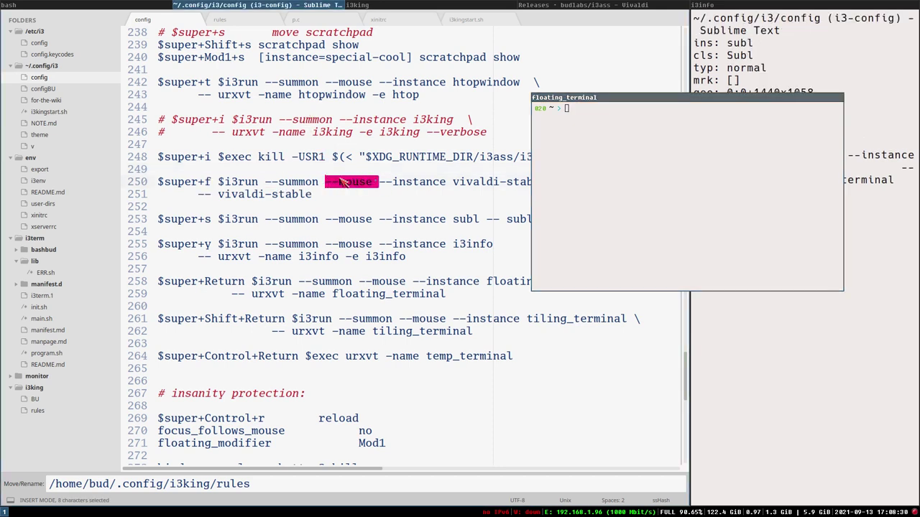
key(ctrl+d)
key(ctrl+d)
key(ctrl+d)
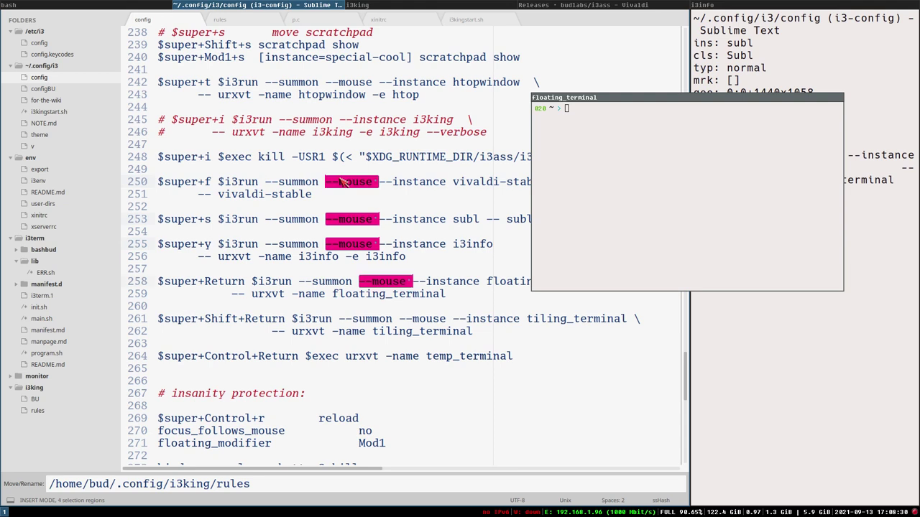
key(ctrl+d)
key(BackSpace)
key(ctrl+s)
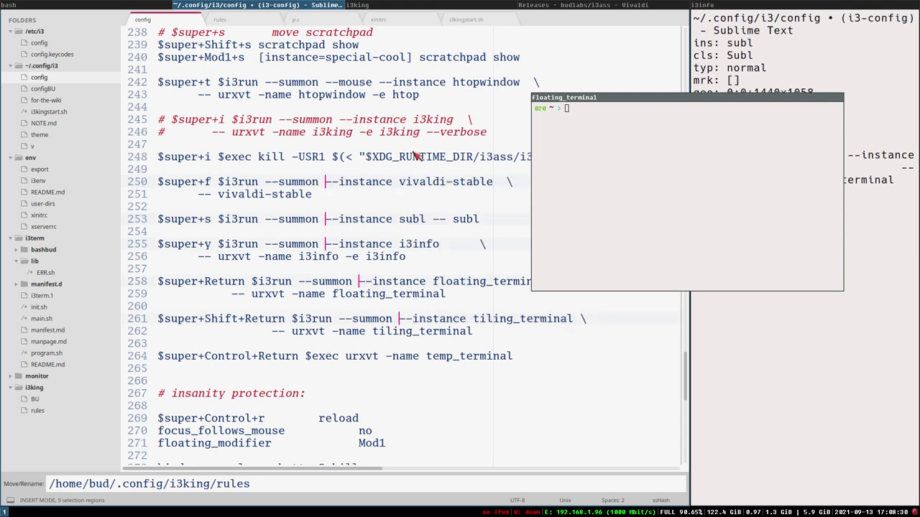
Launch the tiling terminal and arrange it and the floating terminal clear of the editor text.
click(575, 100)
drag(573, 100, 516, 136)
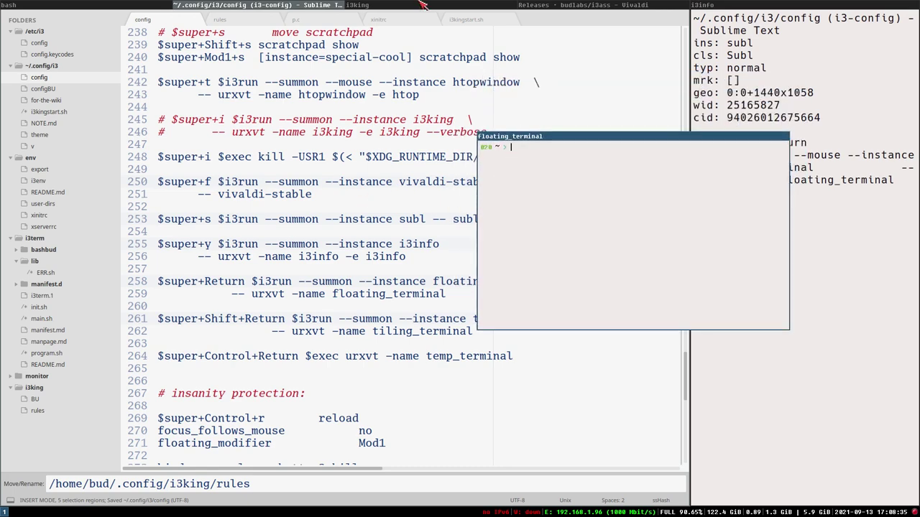
key(super+shift+Return)
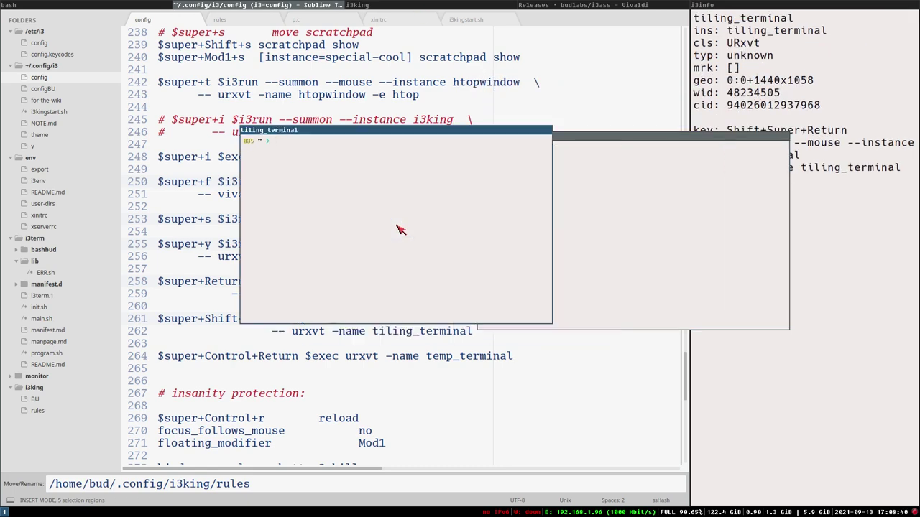
drag(354, 135, 428, 245)
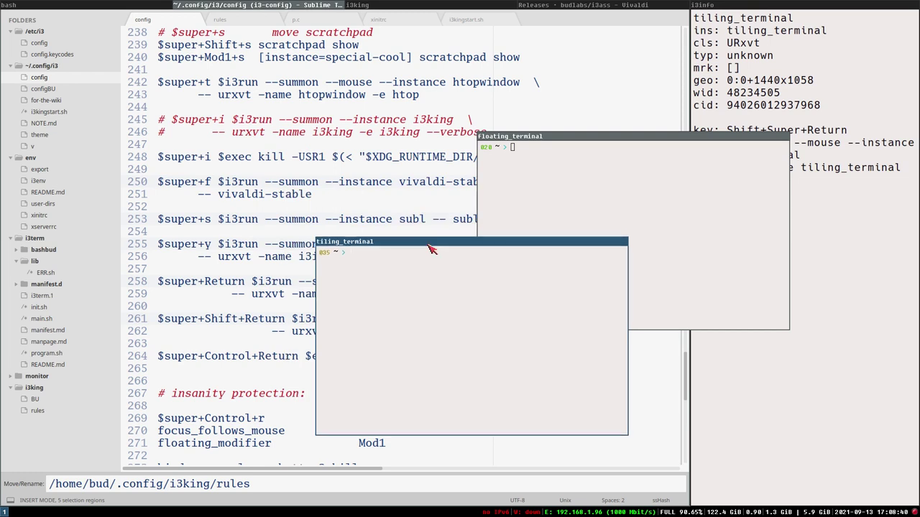
drag(350, 247, 519, 221)
Add a rule criterion instance=tiling_terminal below the DEFAULT block in the i3king rules file.
click(220, 22)
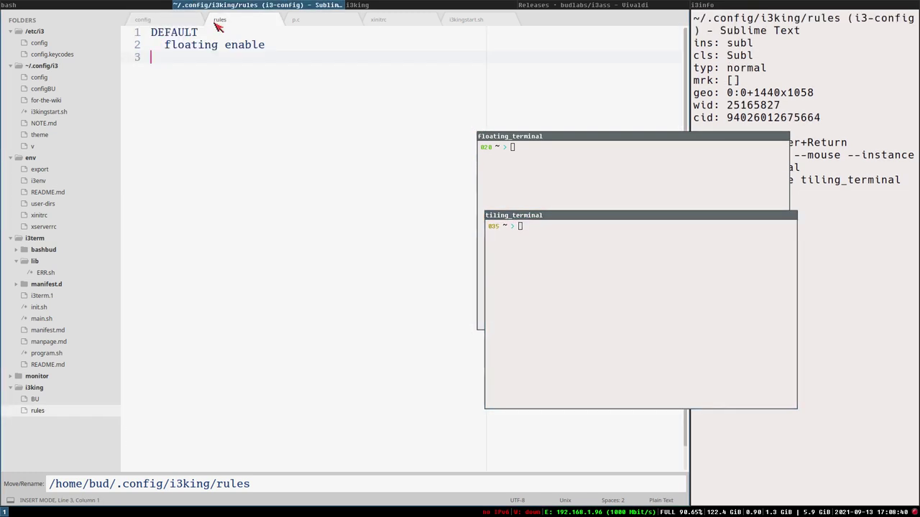
key(Return)
key(Tab)
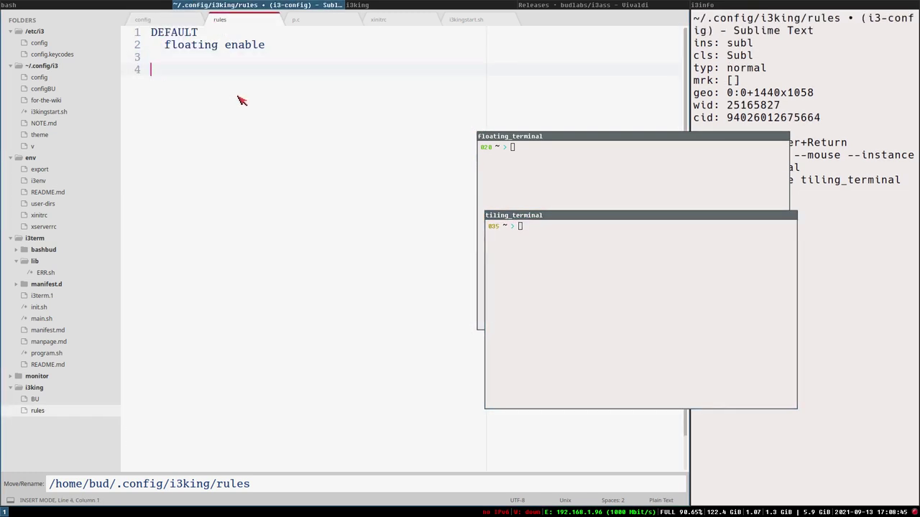
text(instance=tiling)
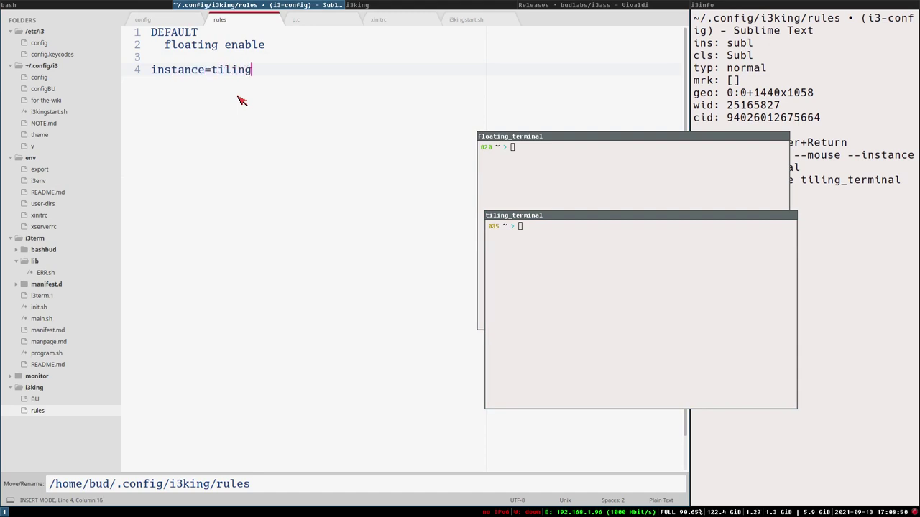
text(_terminal)
key(Return)
Give the tiling_terminal rule the command exec --no-startup-id i3fyra --conid $CONID --move A and save the rules file.
text(exec)
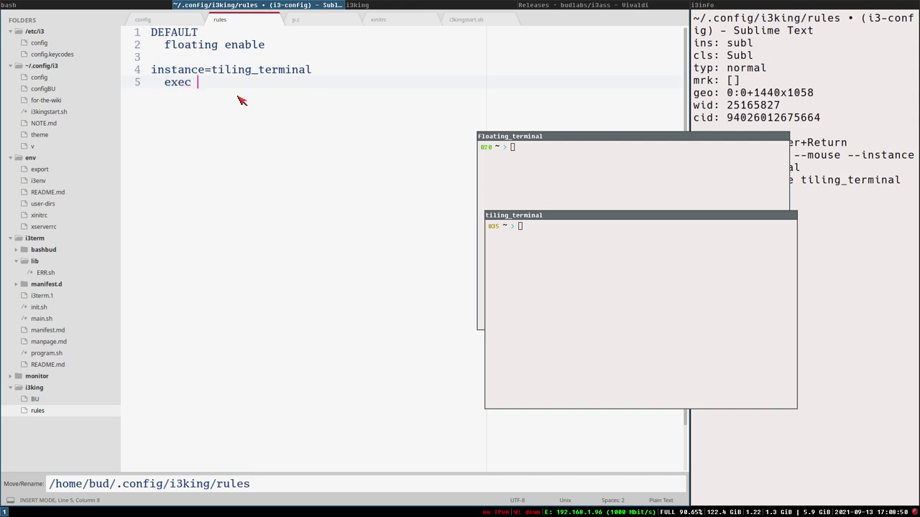
text( --no-staert)
key(BackSpace)
text(rtup-io)
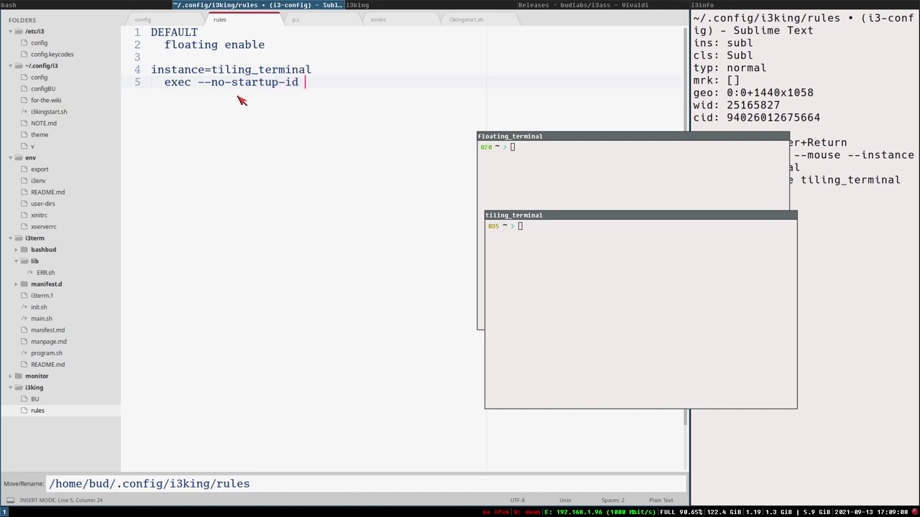
text( i3fyra --conid $)
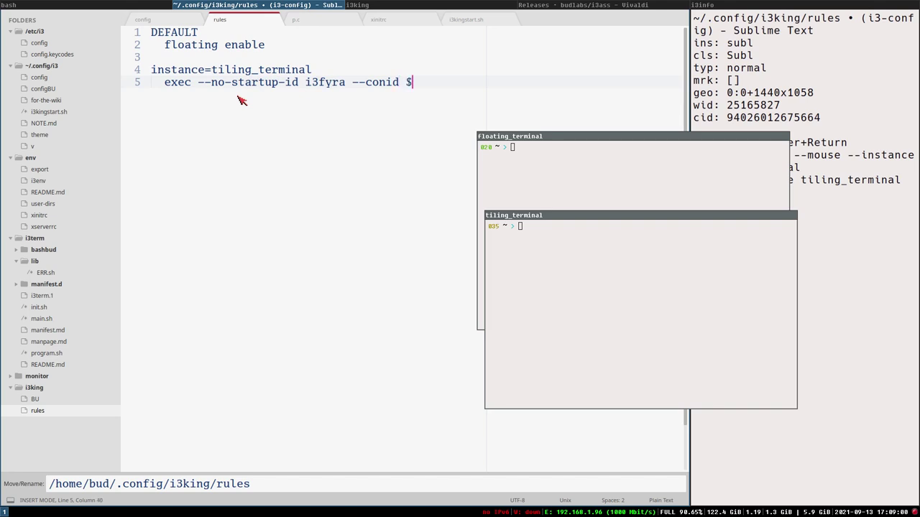
text(CONID --mo)
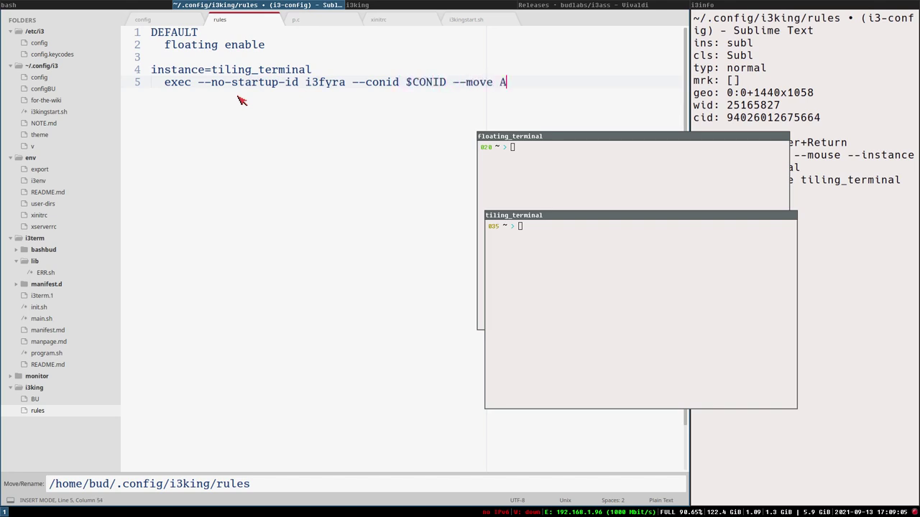
text(ve A)
key(Return)
key(ctrl+s)
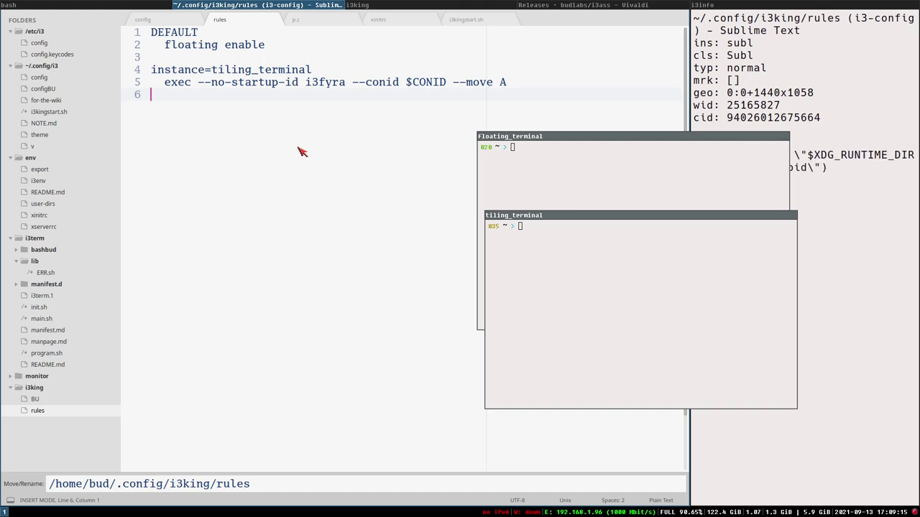
Toggle the existing tiling terminal's visibility several times to check how it is summoned and hidden.
key(super+shift+Return)
key(super+shift+Return)
key(super+shift+Return)
key(super+shift+Return)
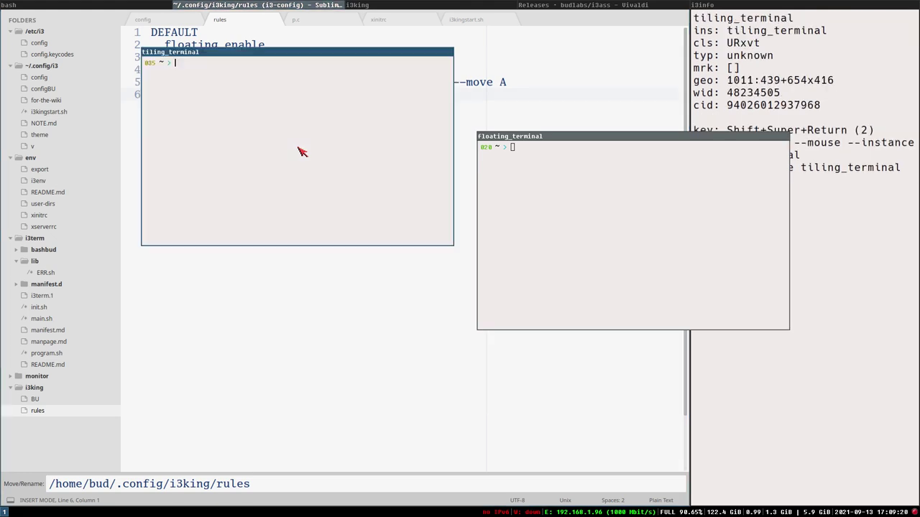
key(super+shift+Return)
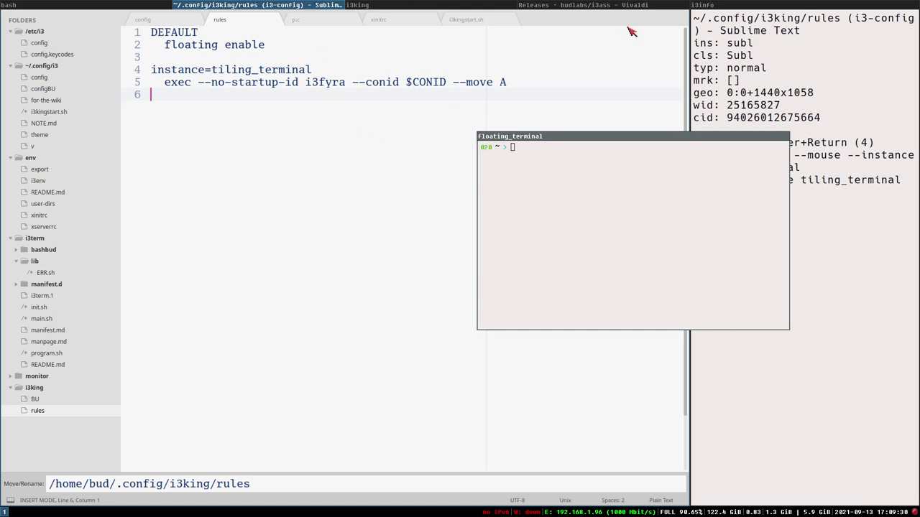
Move the floating terminal below the rules text and add the criteria instance=i3|i3info|i3king class=URxvt under the tiling_terminal rule.
drag(577, 138, 524, 170)
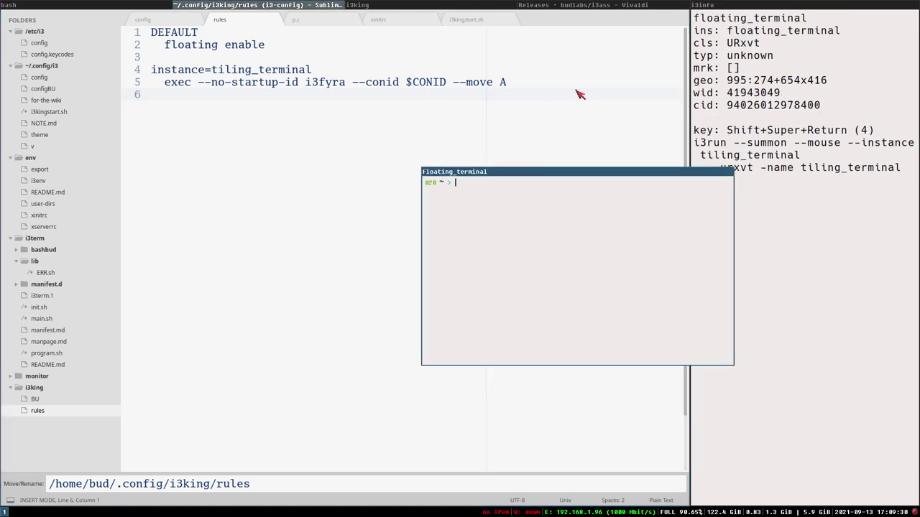
click(544, 85)
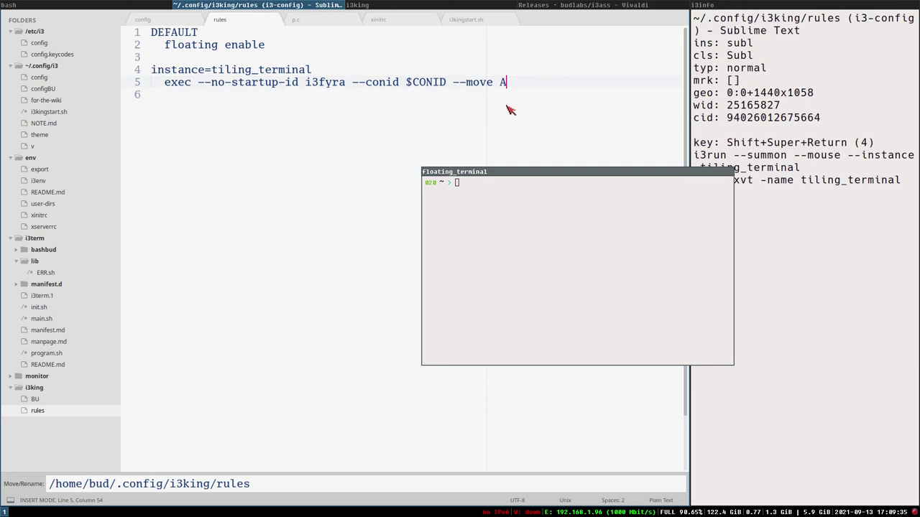
key(Return)
key(Return)
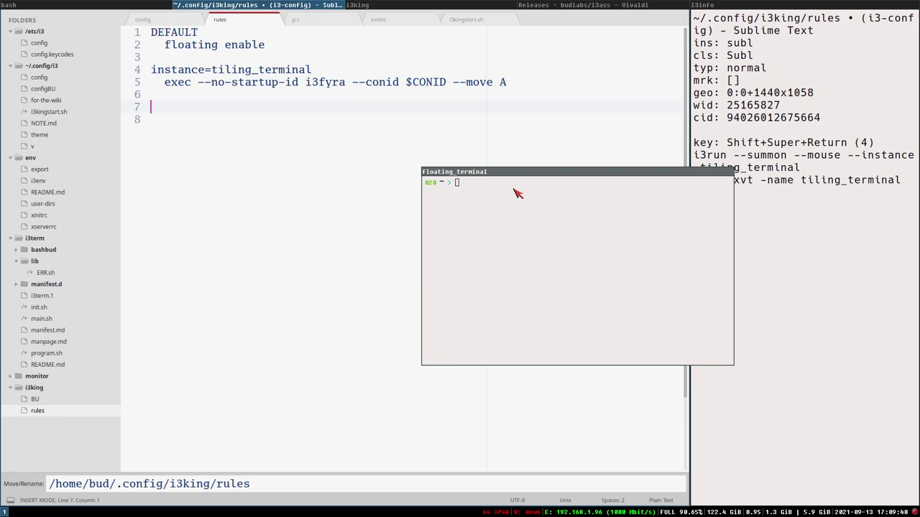
text(instance=i3|i3)
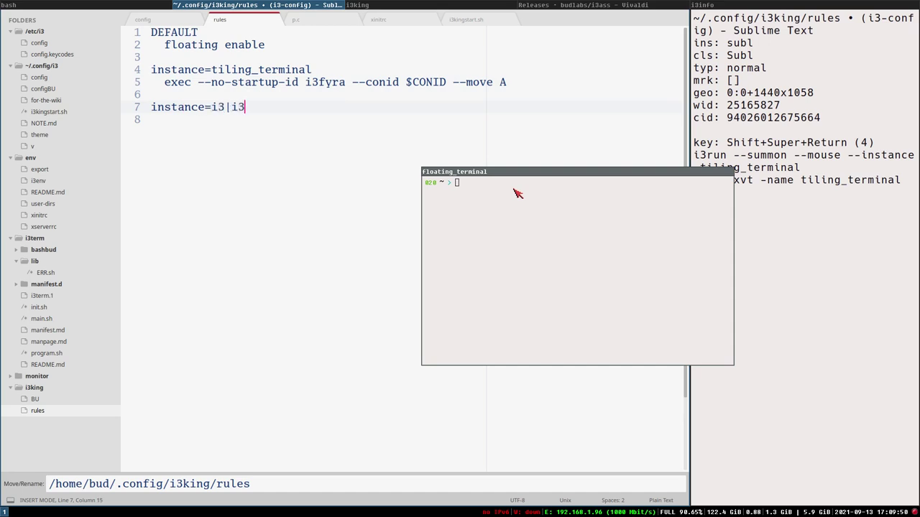
text(info|i3king class=)
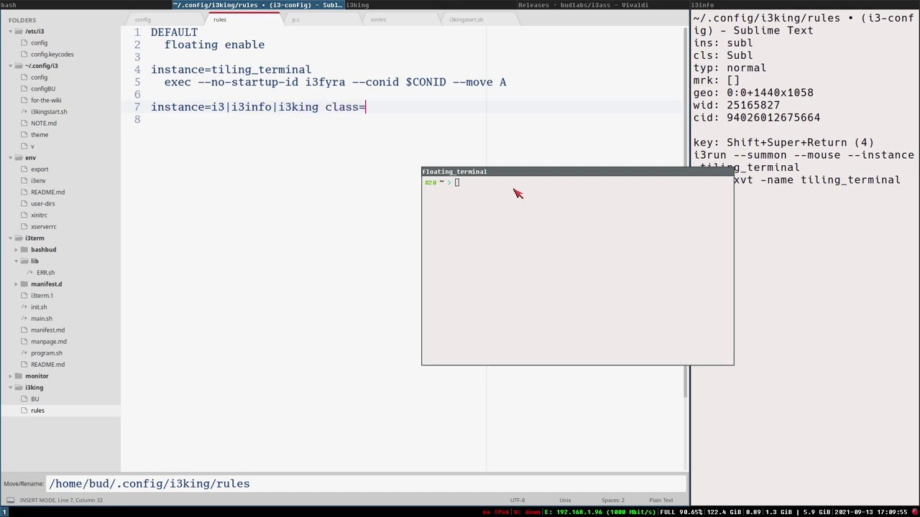
text(URxvt)
Copy the i3fyra exec command from the tiling_terminal rule to the line below the URxvt criteria.
click(496, 82)
drag(507, 82, 165, 84)
key(ctrl+c)
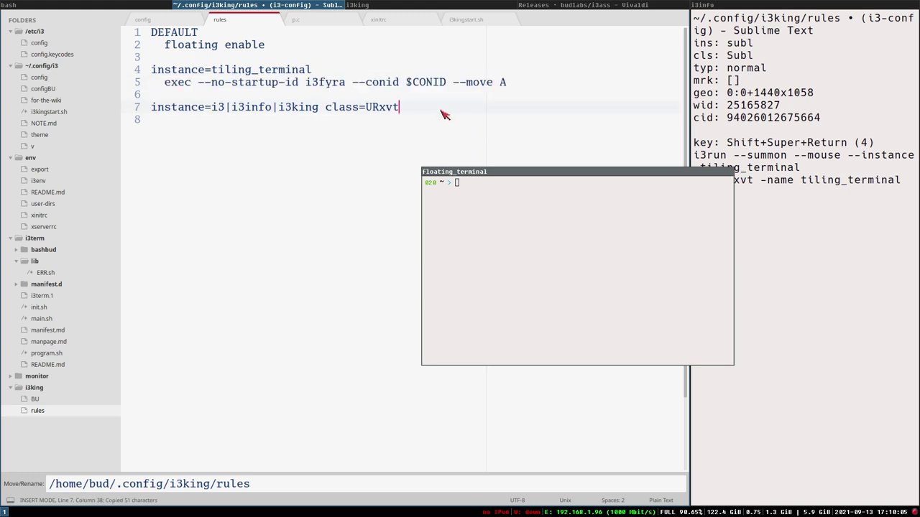
key(ctrl+End)
key(ctrl+v)
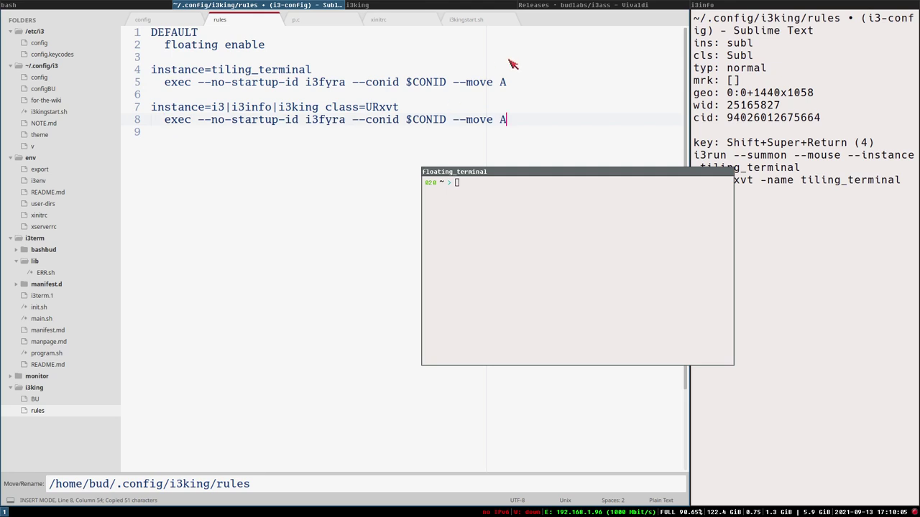
Cut i3king and its separator from the URxvt rule's instance list and paste i3king on a new line below the rule.
double_click(281, 110)
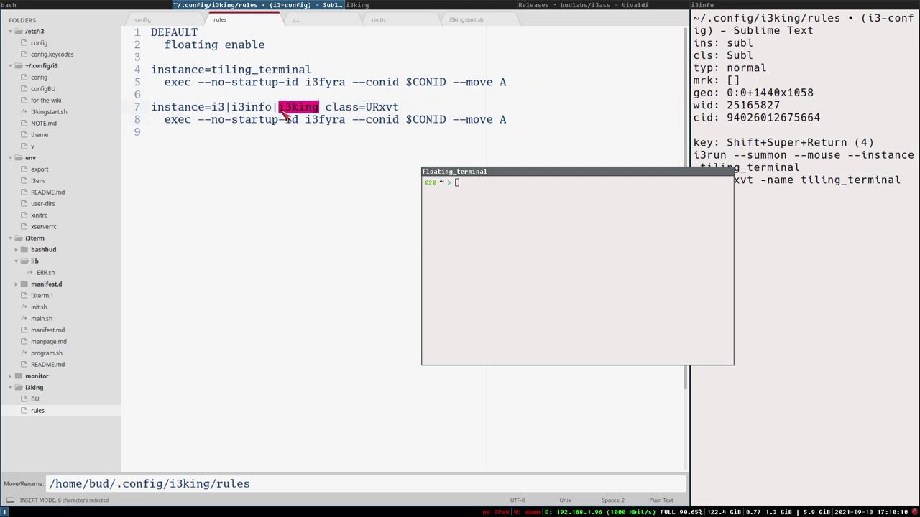
key(ctrl+x)
key(BackSpace)
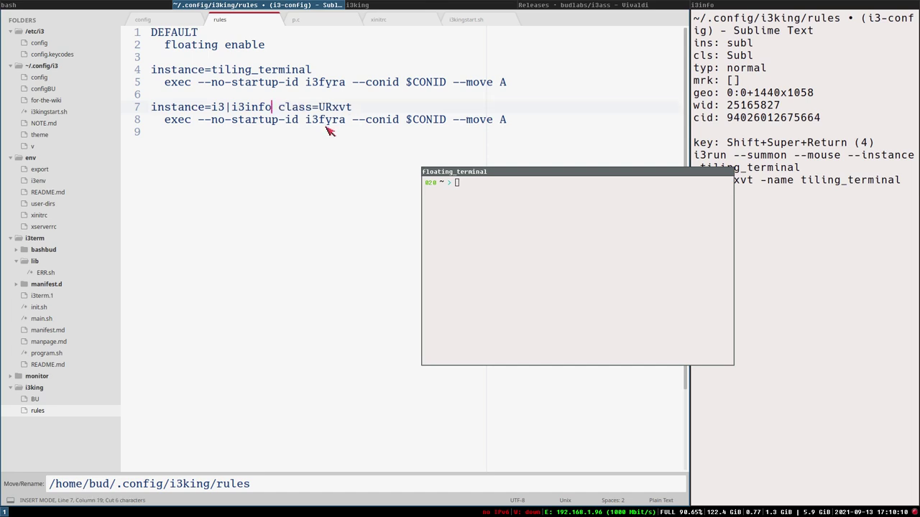
click(531, 134)
key(Return)
key(ctrl+v)
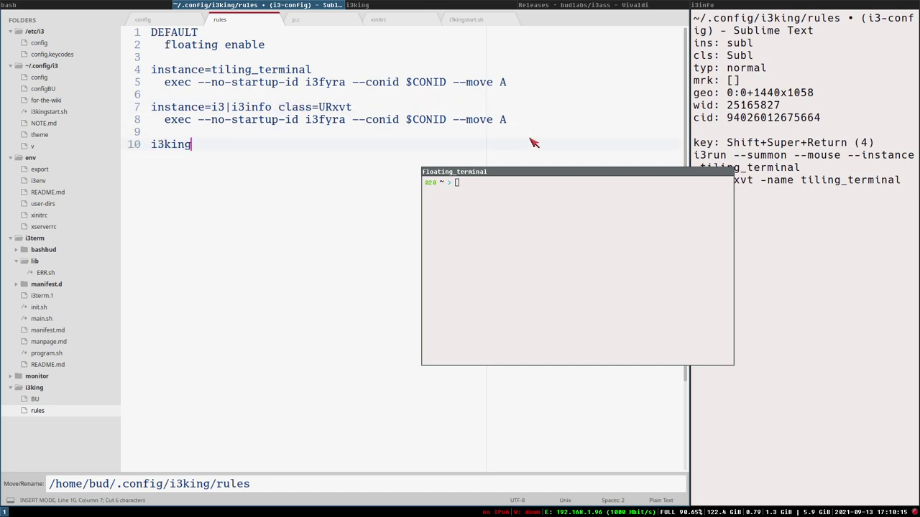
Duplicate the i3|i3info rule below itself and replace the copy's instance value with the cut i3king text.
click(506, 124)
drag(507, 123, 113, 113)
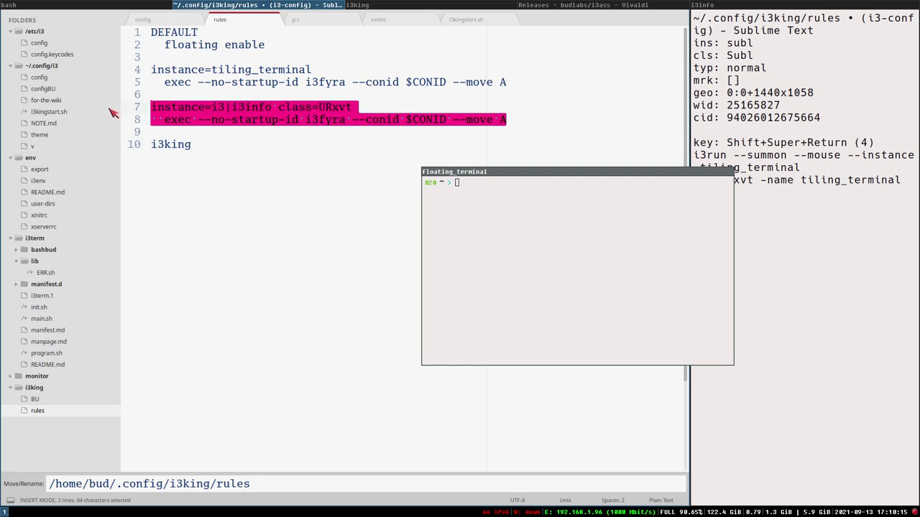
key(ctrl+c)
click(181, 134)
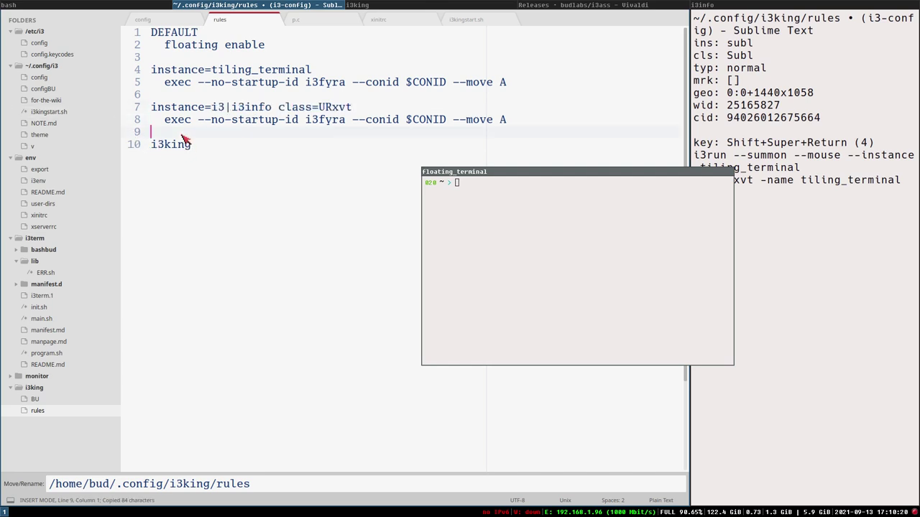
key(Return)
key(ctrl+v)
double_click(184, 169)
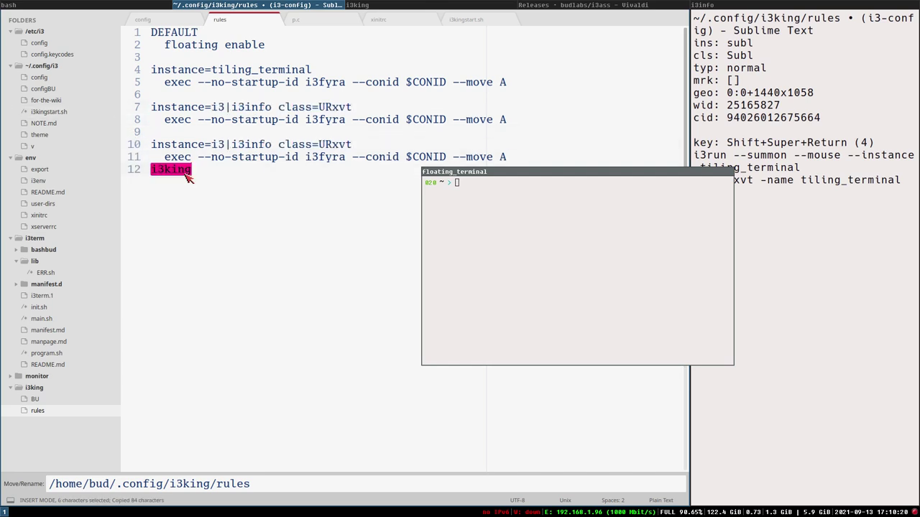
key(ctrl+x)
drag(212, 143, 274, 147)
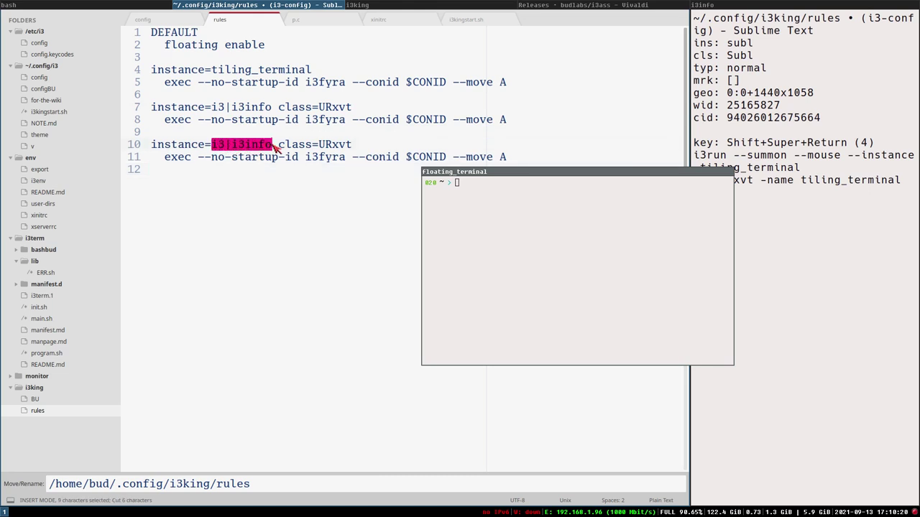
key(ctrl+v)
Set the i3king rule's move target to D and the i3|i3info rule's target to B.
click(516, 159)
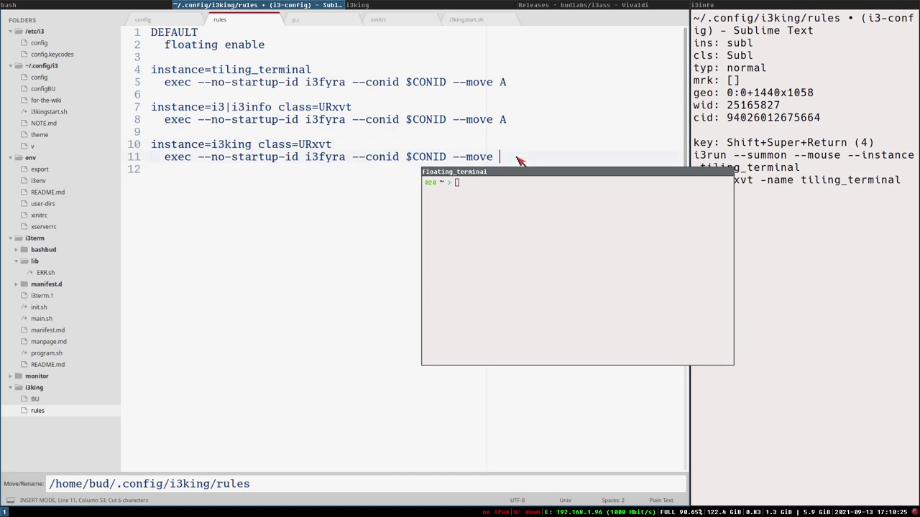
text(D)
click(516, 122)
key(BackSpace)
text(V)
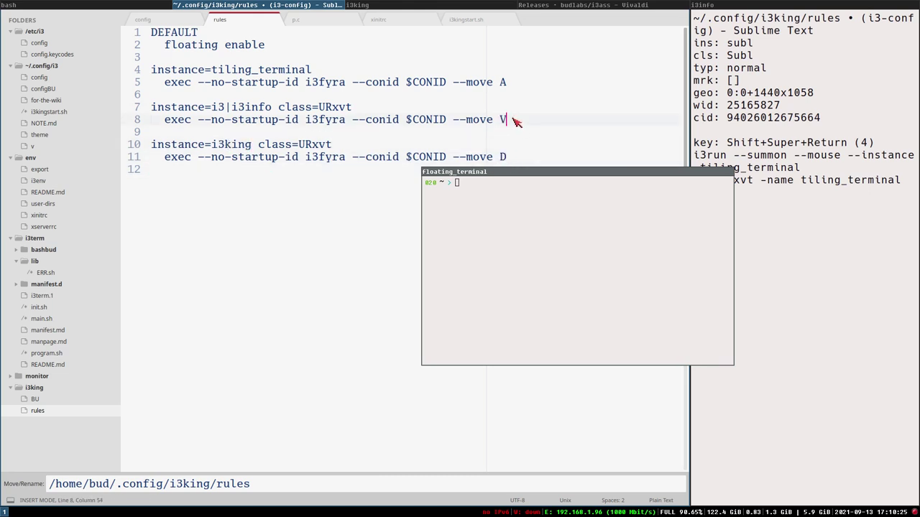
key(BackSpace)
text(B)
Below the DEFAULT block, define the variable set $to_container exec --no-startup-id i3fyra --conid $CONID --move.
click(235, 62)
key(Return)
key(Return)
key(Up)
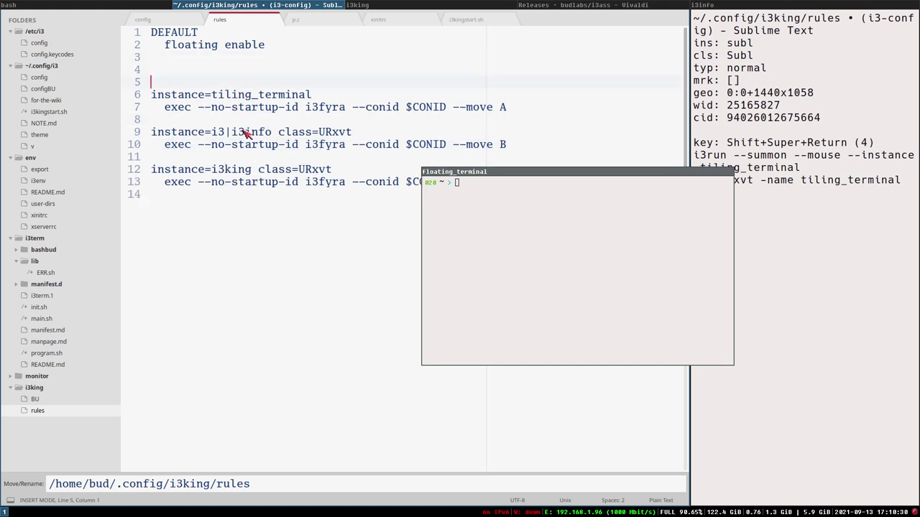
drag(165, 107, 497, 108)
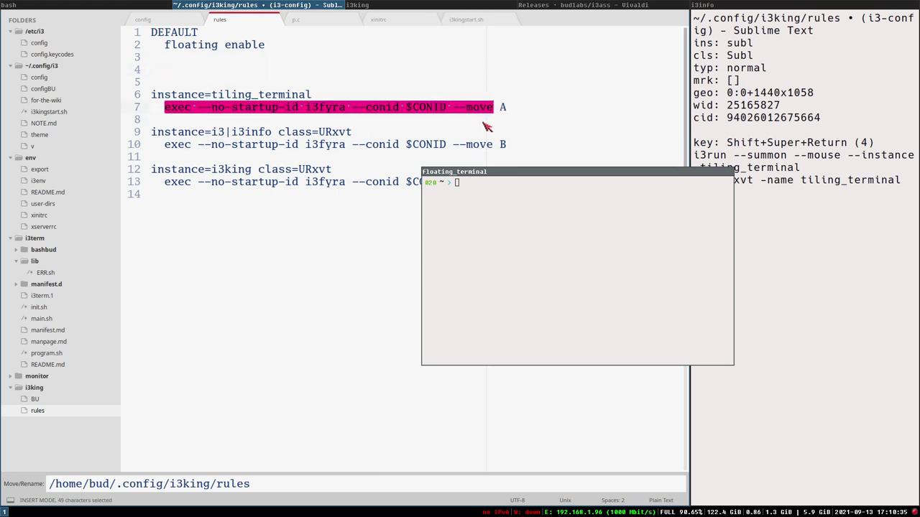
key(ctrl+c)
click(236, 69)
text(s)
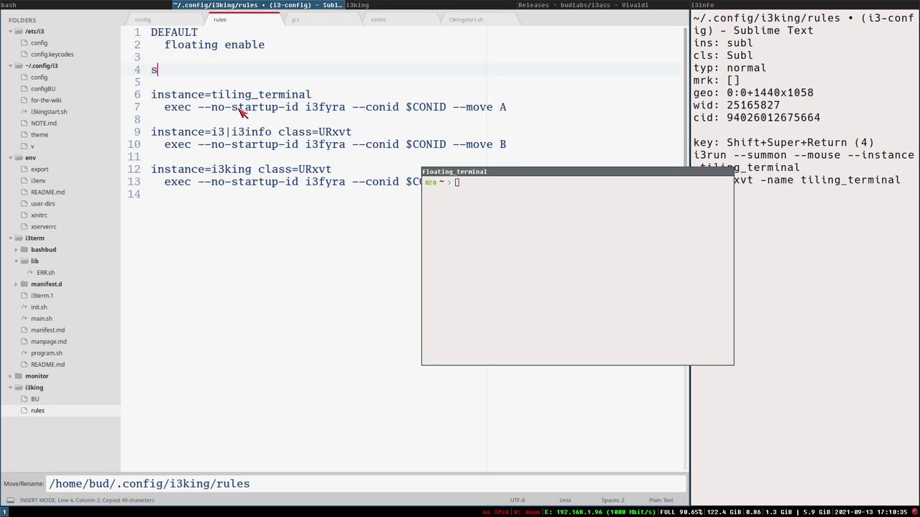
text(et $to)
key(BackSpace)
text(to_container)
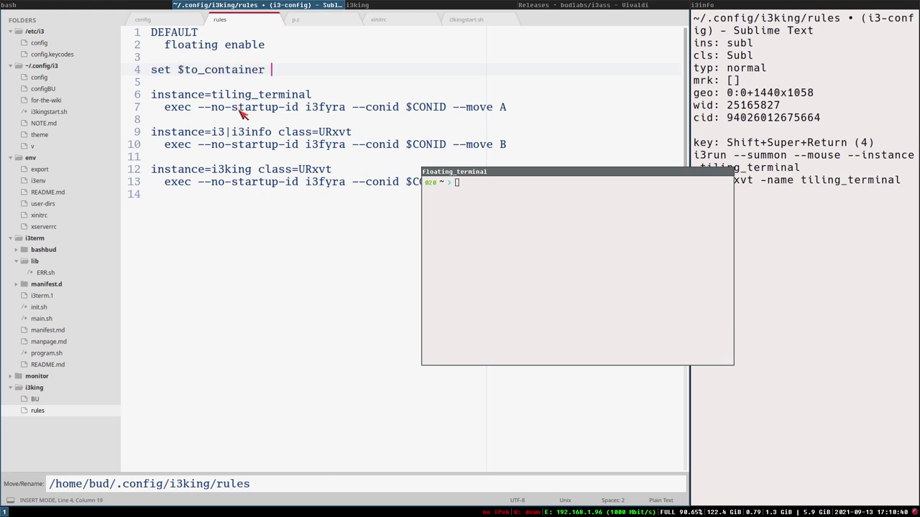
key(ctrl+v)
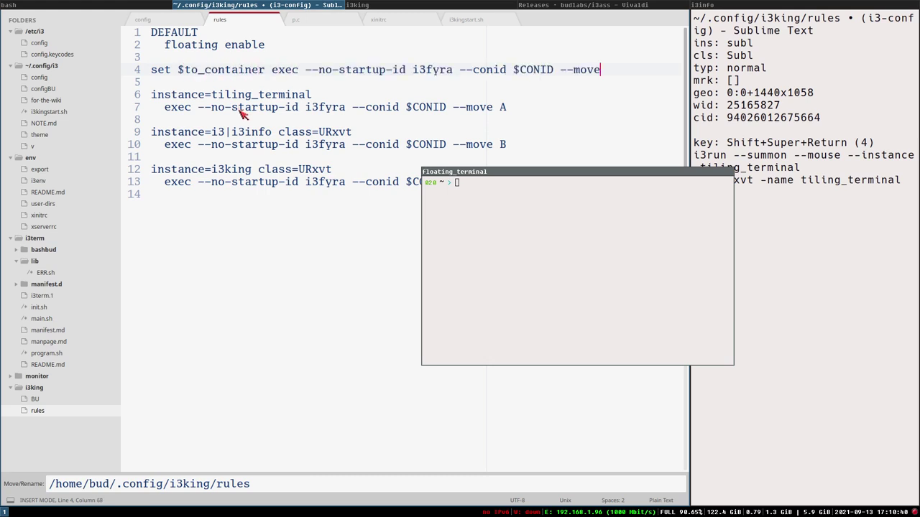
Replace the repeated exec command in all three instance rules with $to_container and save the rules file.
drag(165, 107, 495, 108)
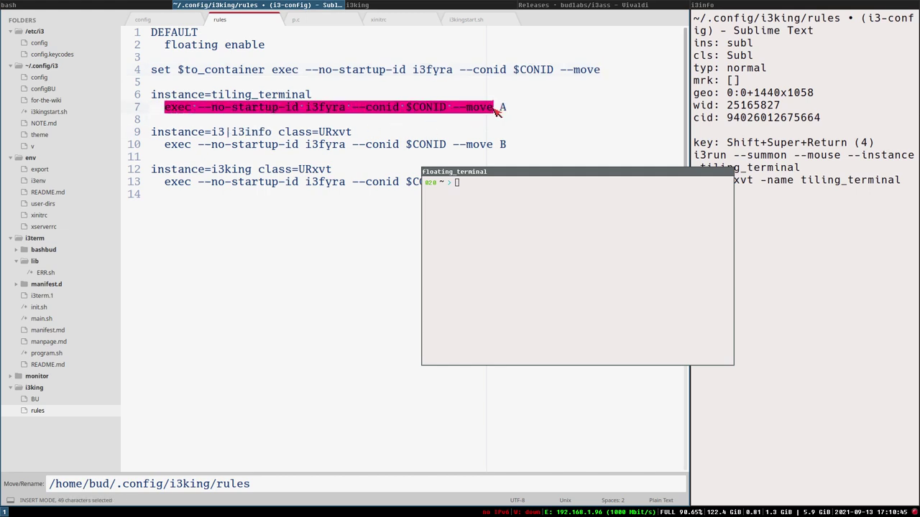
key(ctrl+d)
key(ctrl+d)
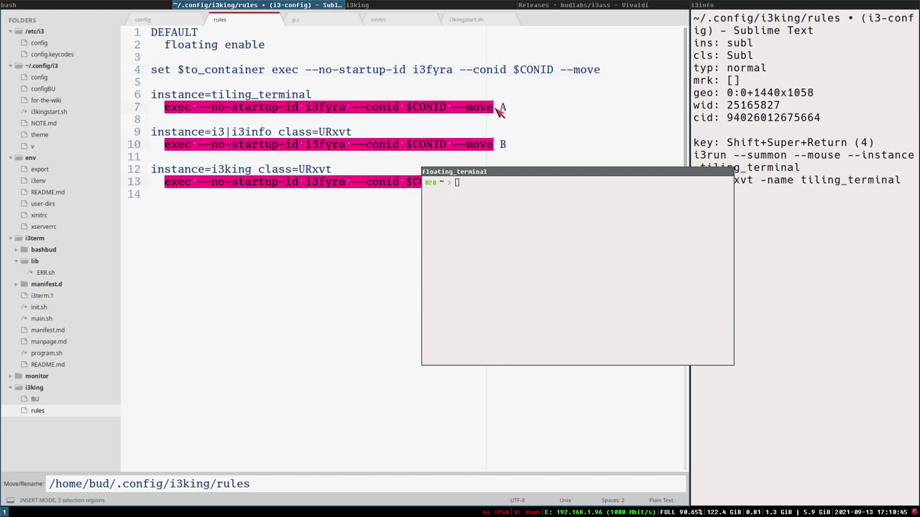
text(%)
key(BackSpace)
text($to_)
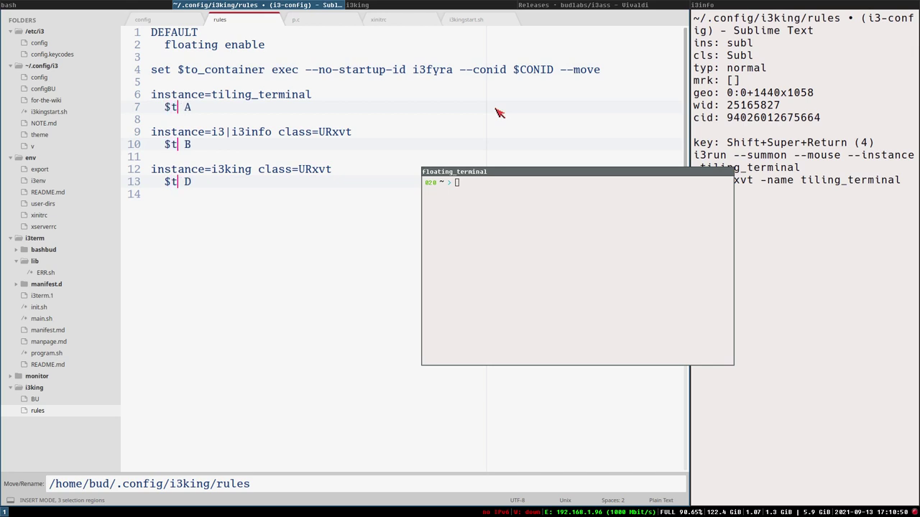
text(container)
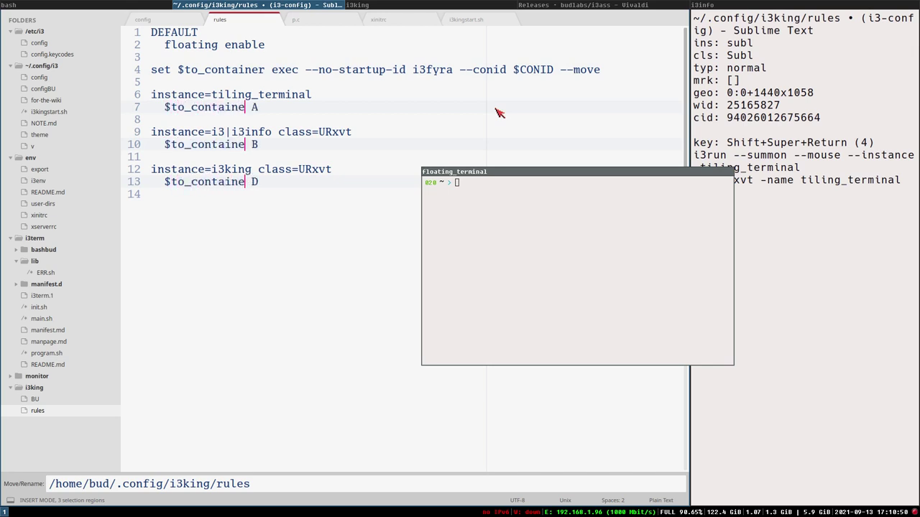
key(ctrl+s)
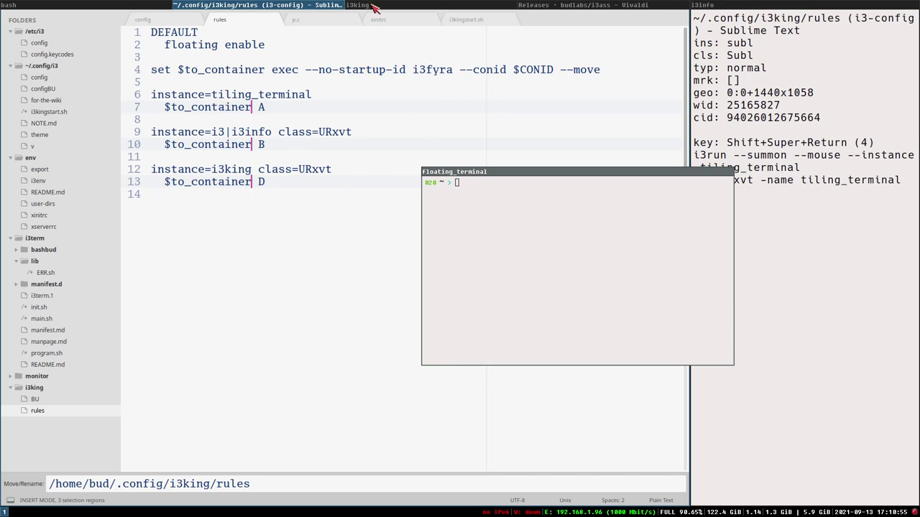
Add a rule for instance=subl with the command $to_container C below the i3king rule.
click(285, 170)
click(287, 185)
key(Return)
key(Return)
key(BackSpace)
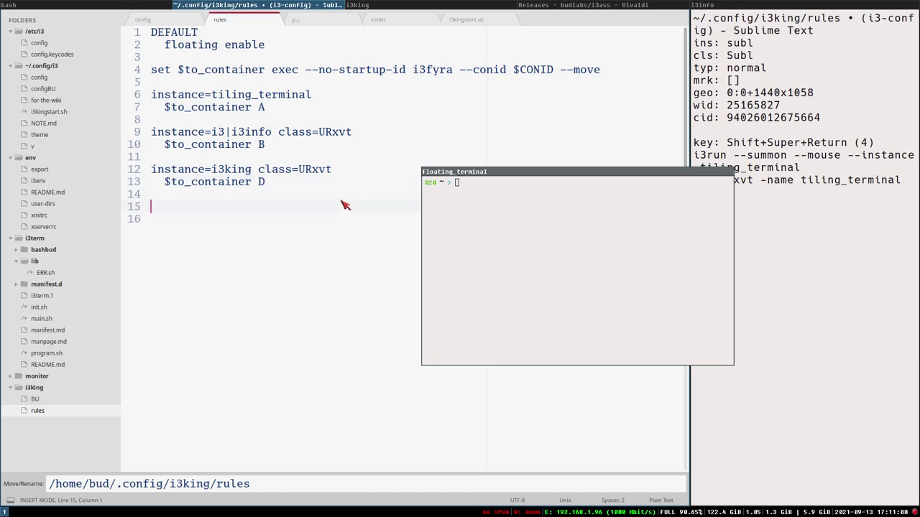
text(instance=subl)
key(Return)
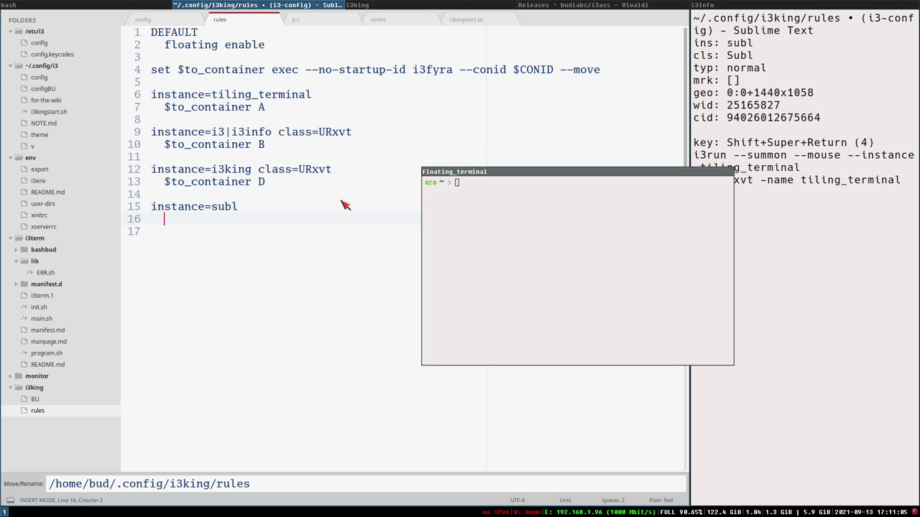
text($to_container)
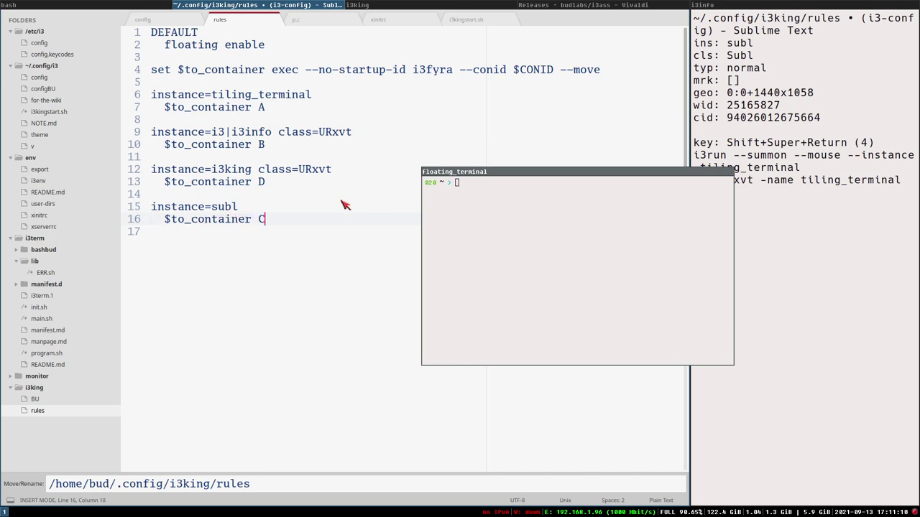
text( C)
Add a rule for instance=vivaldi-stable with the command $to_container C at the end and save the rules file.
key(Return)
key(Return)
text(instance=viva)
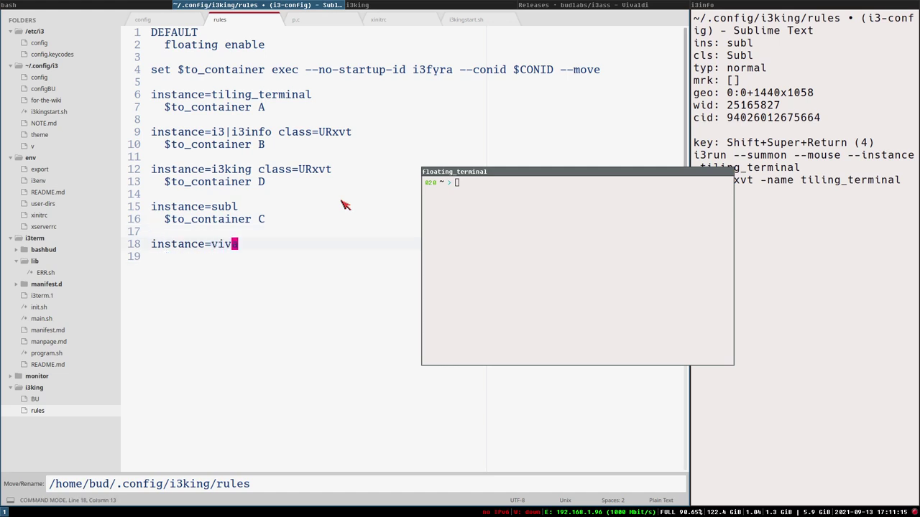
key(Escape)
text(a)
text(av)
text(ld)
text(i-stable)
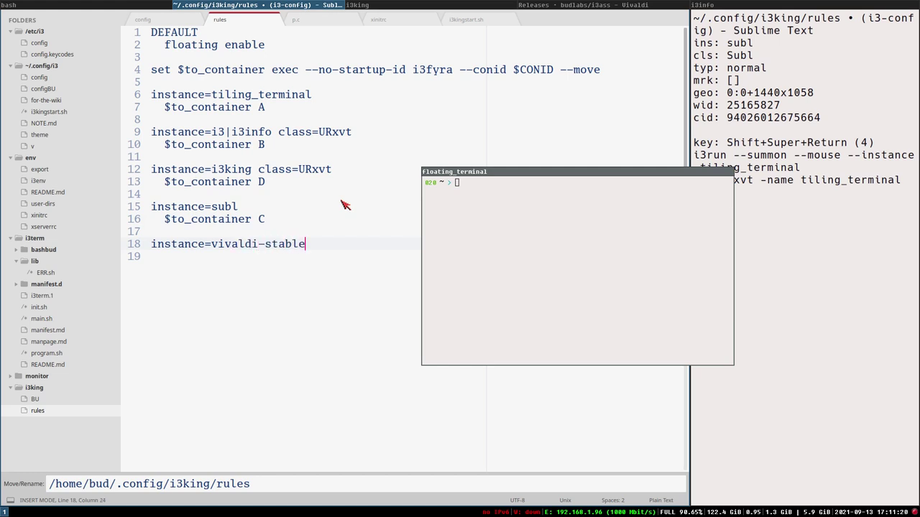
key(Return)
key(Tab)
text(%)
key(BackSpace)
text($to_container C)
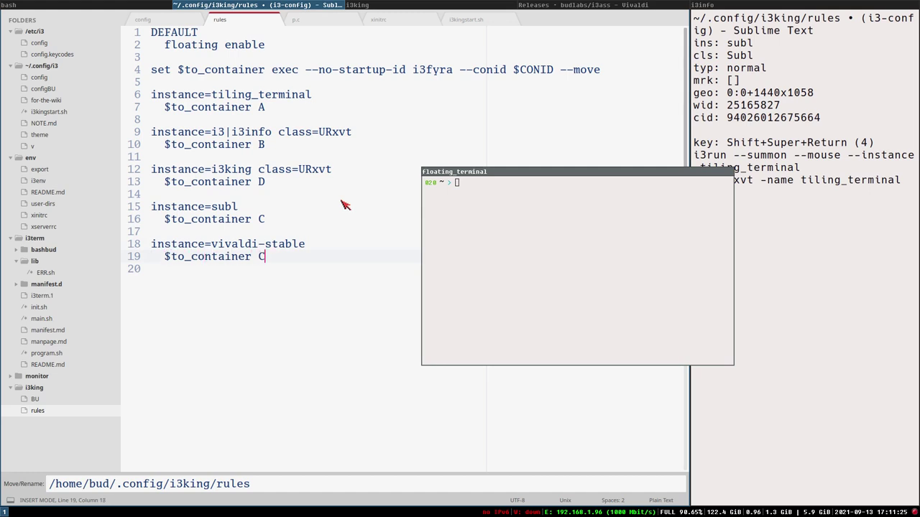
key(ctrl+s)
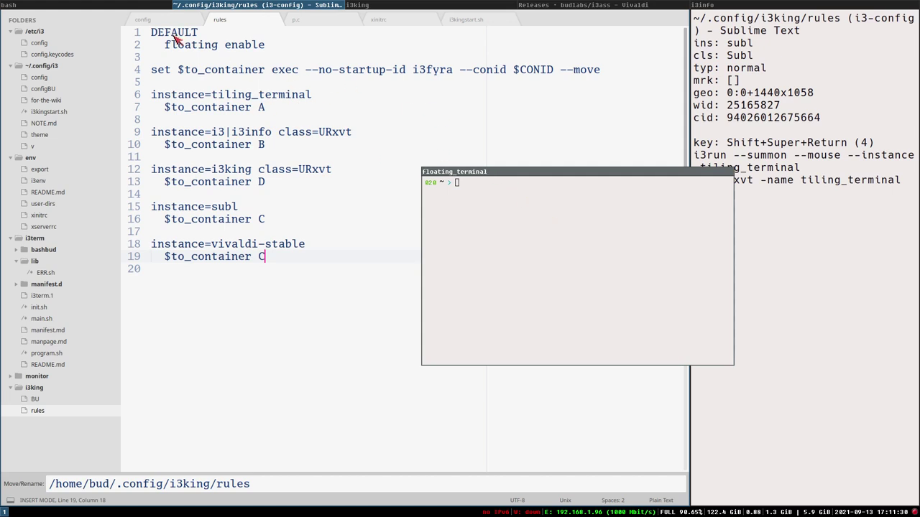
Highlight the floating enable command in the DEFAULT block and move the floating terminal slightly higher over the editor.
drag(164, 45, 268, 48)
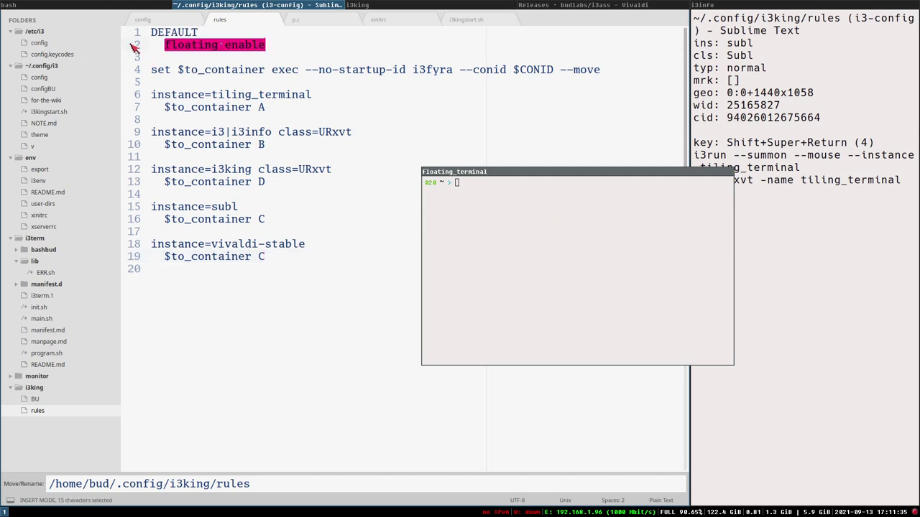
drag(474, 175, 455, 132)
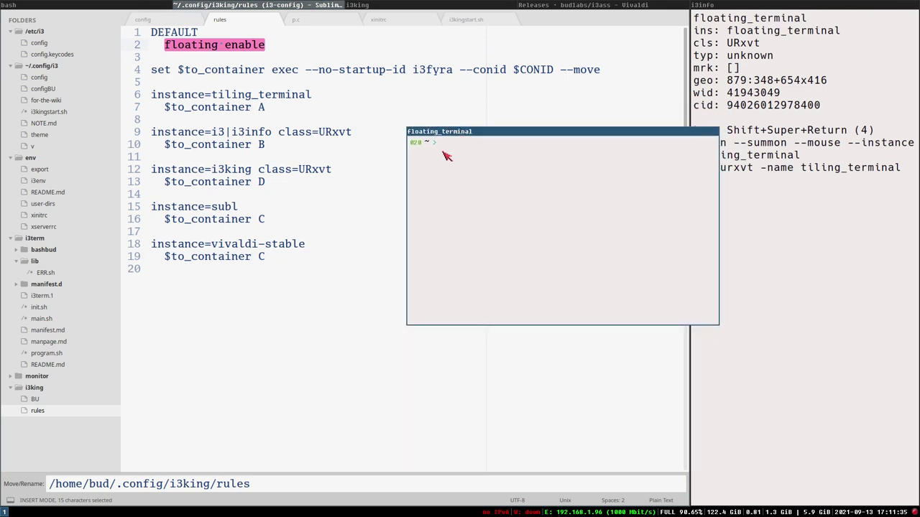
Open a temporary terminal, add instance=temp_terminal to the DEFAULT line of the rules file, and save it.
click(280, 186)
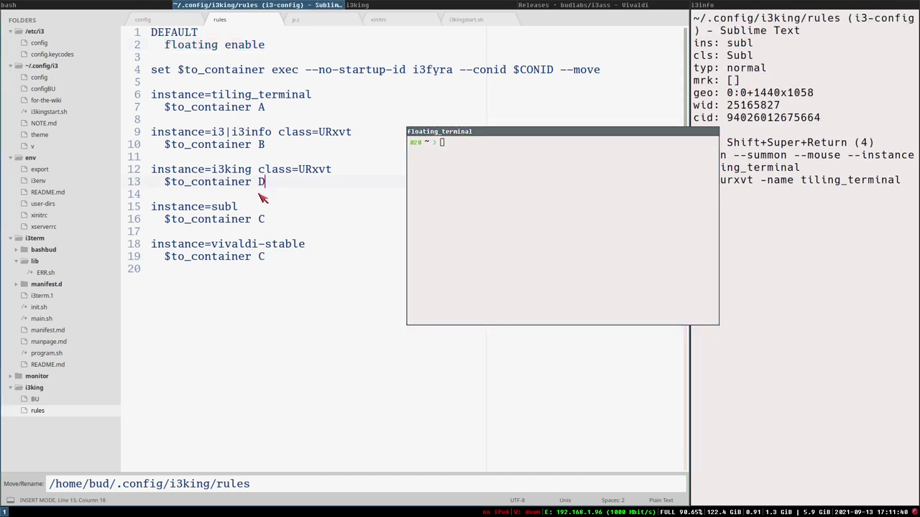
key(ctrl+super+Return)
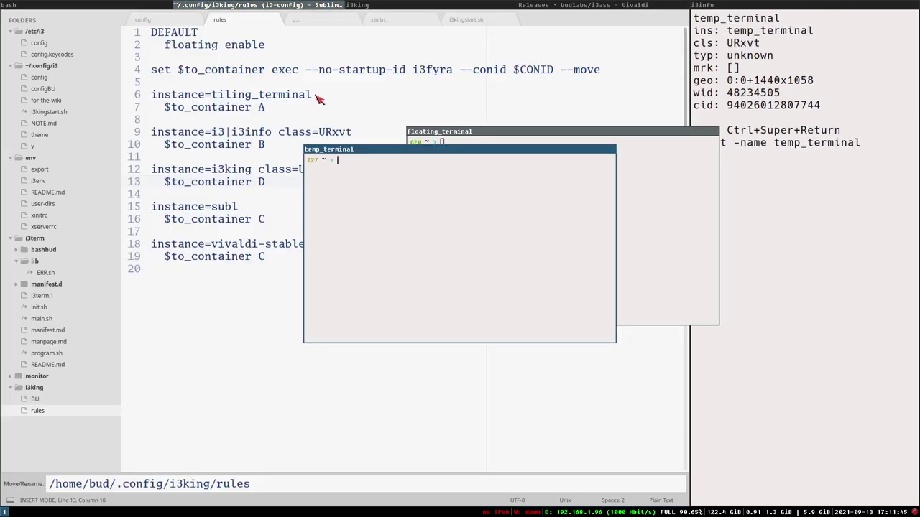
click(244, 32)
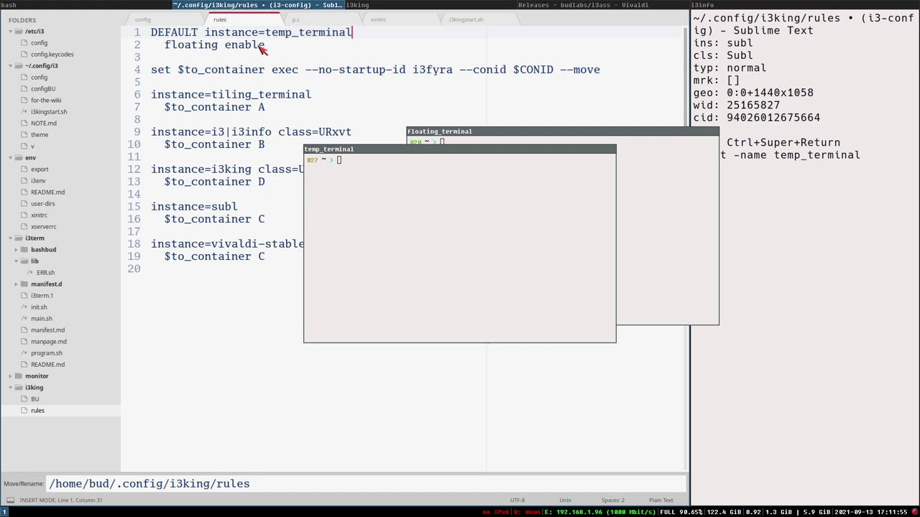
key(ctrl+s)
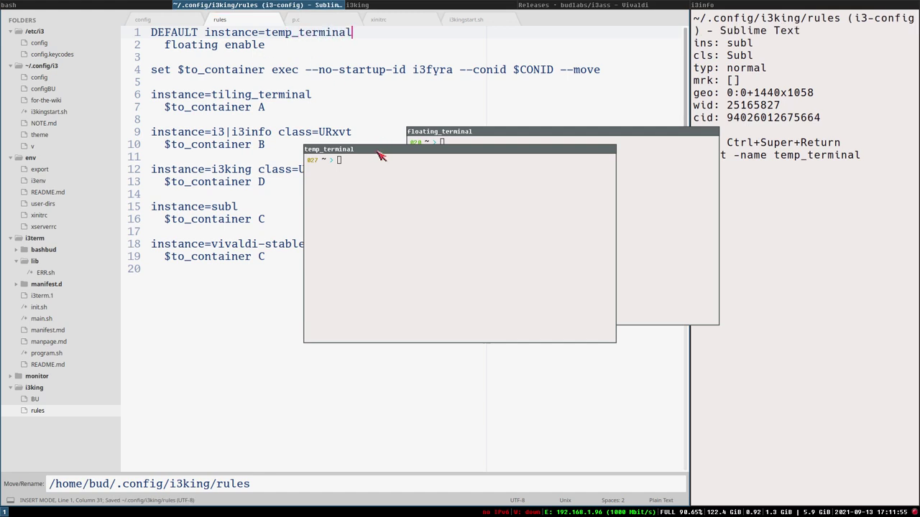
Close the temporary terminal and run i3king --apply in the floating terminal.
key(super+shift+q)
drag(509, 135, 429, 158)
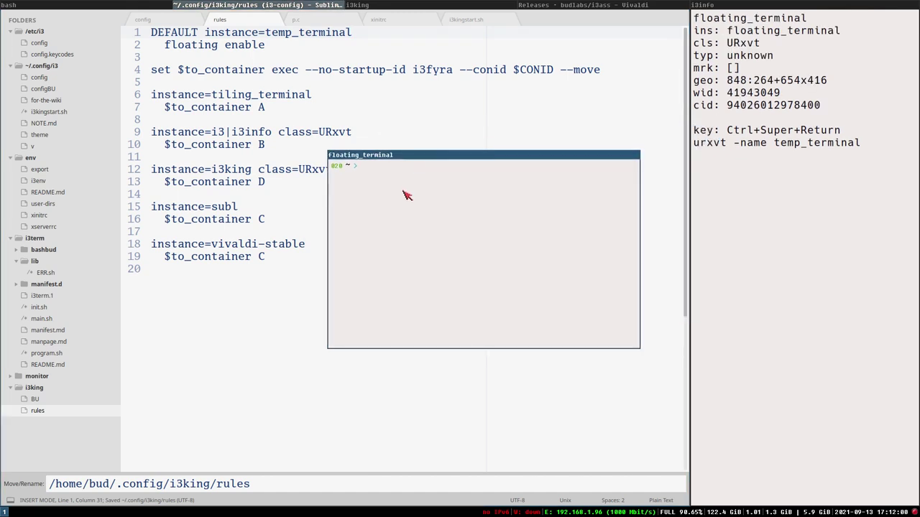
text(i3k)
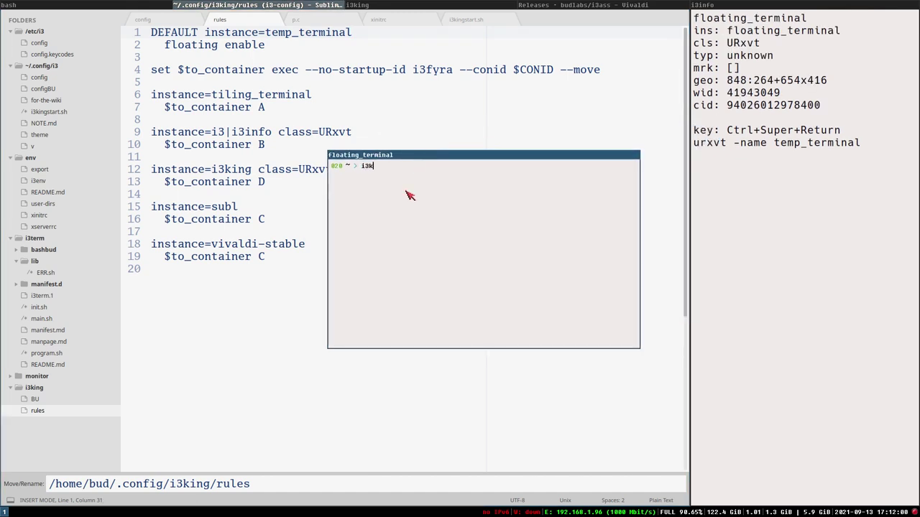
text(ing --apply)
key(Return)
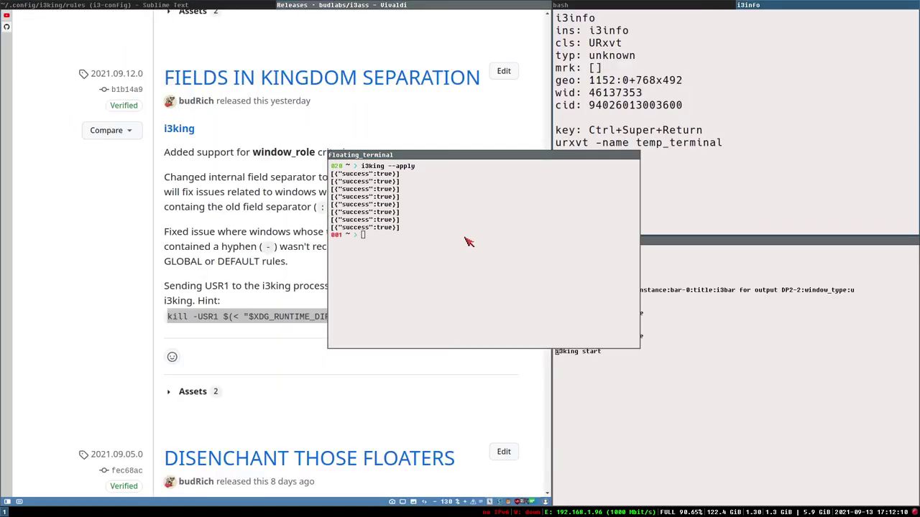
Show the terminal keybindings in the i3 config file and summon the floating and tiling terminals.
key(super+Left)
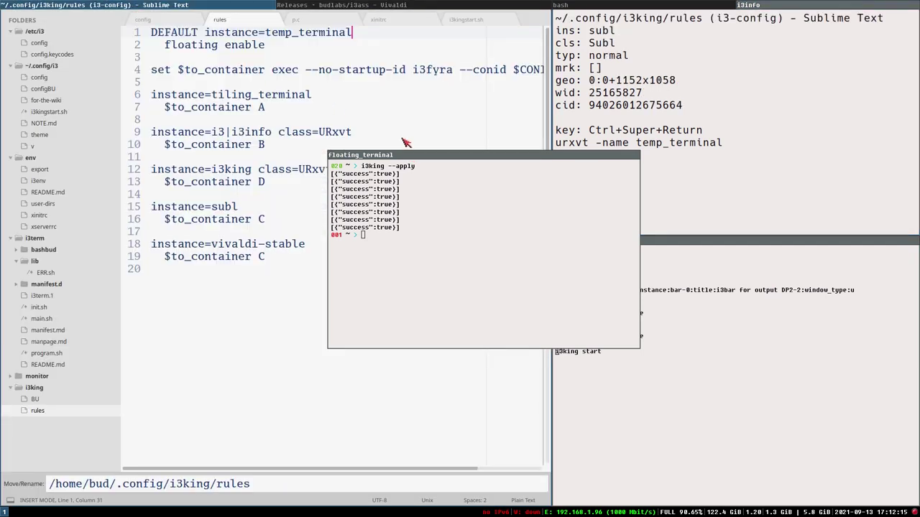
drag(471, 158, 415, 268)
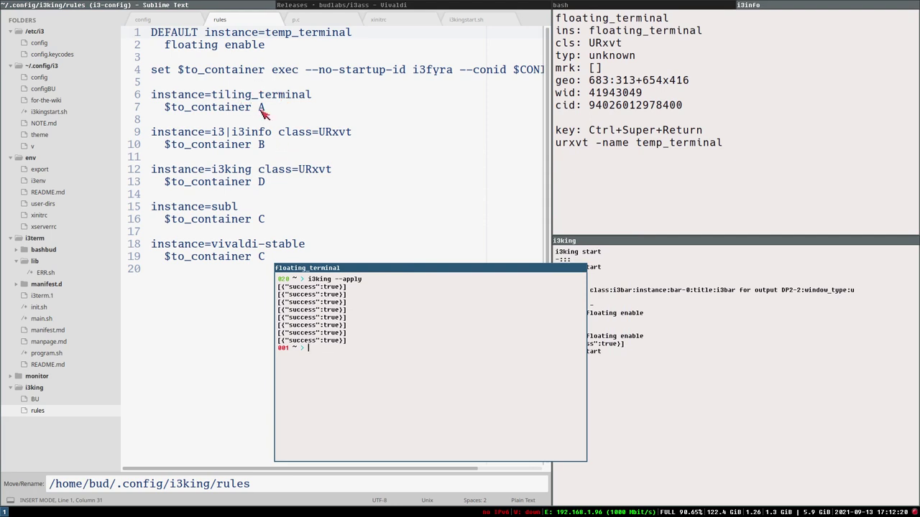
click(142, 21)
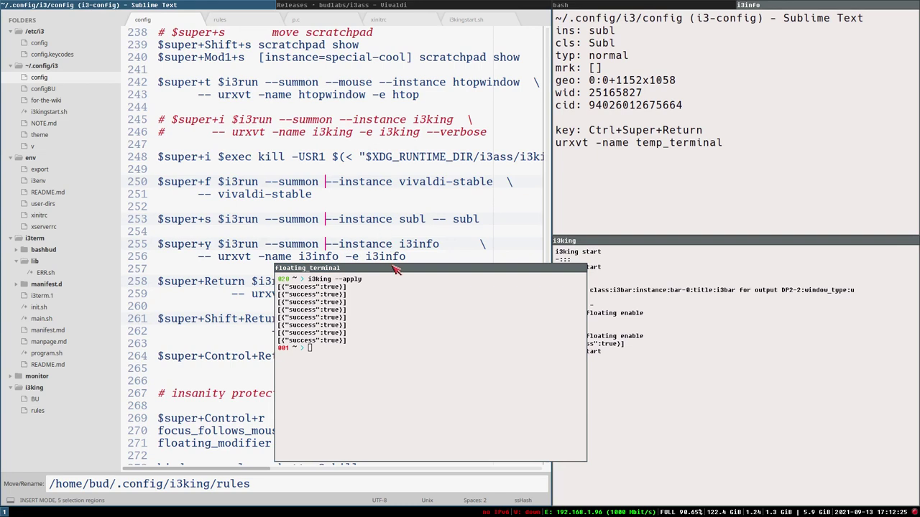
key(super+Return)
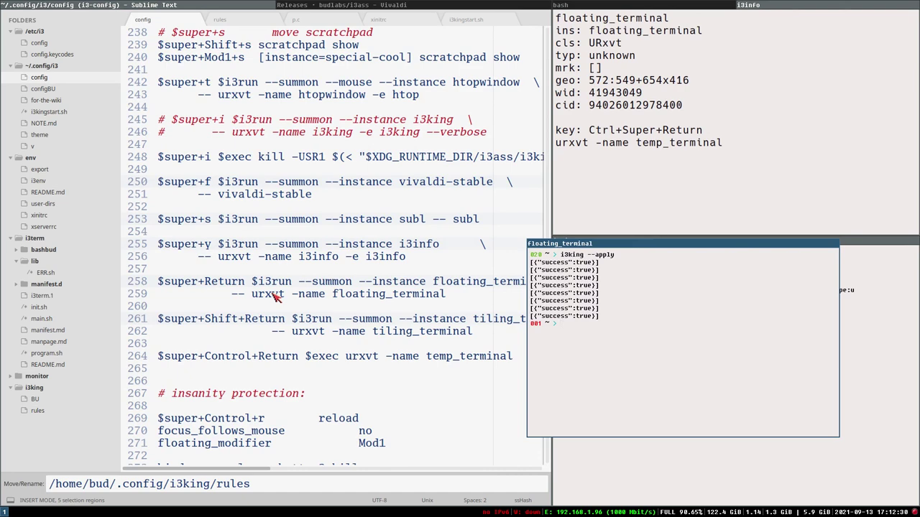
key(super+shift+Return)
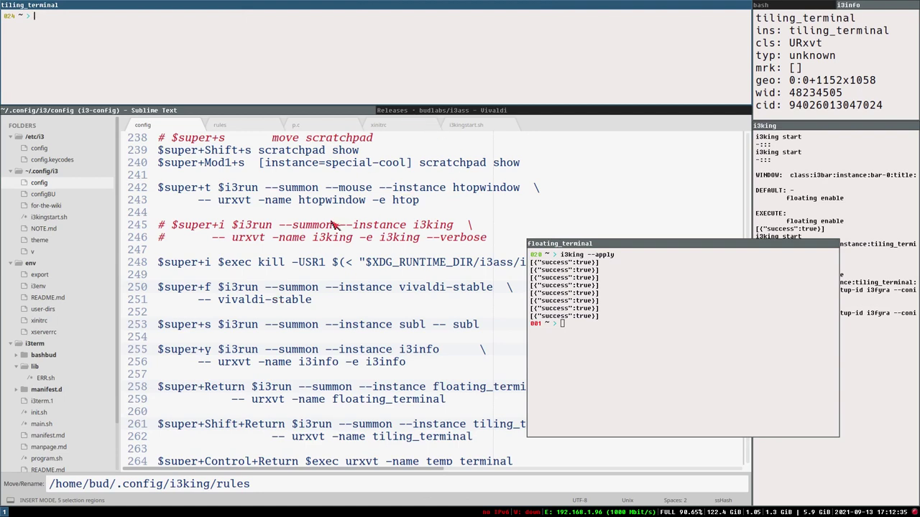
Compare the tiling_terminal and i3|i3info rules with their windows in containers A and B, bringing the bash terminal to the front.
click(260, 214)
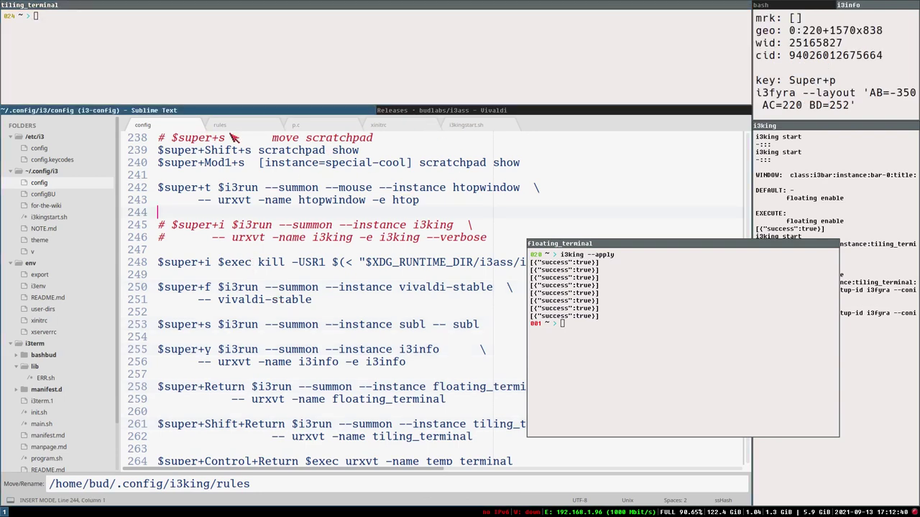
click(230, 126)
click(261, 215)
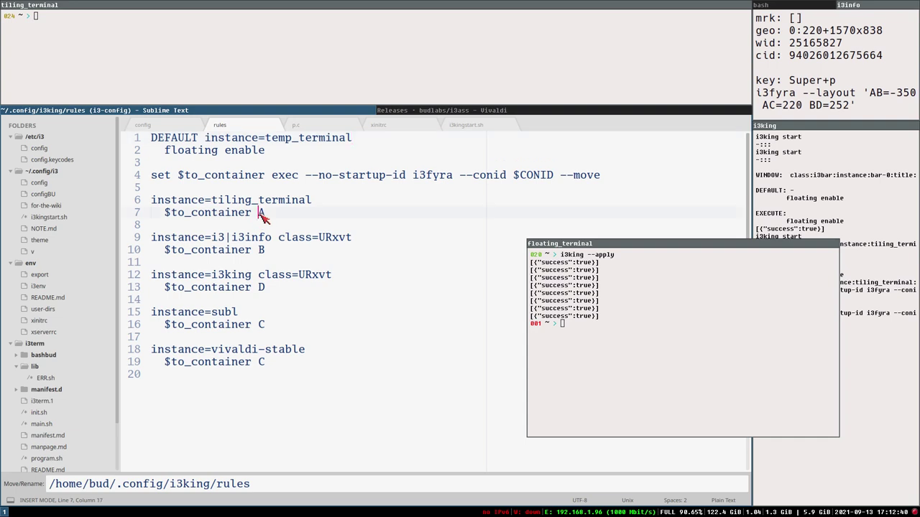
click(129, 46)
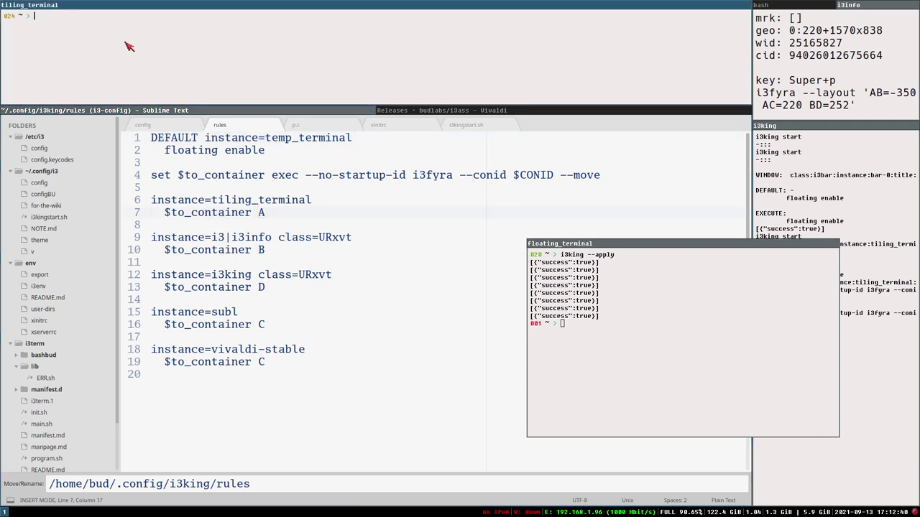
click(239, 243)
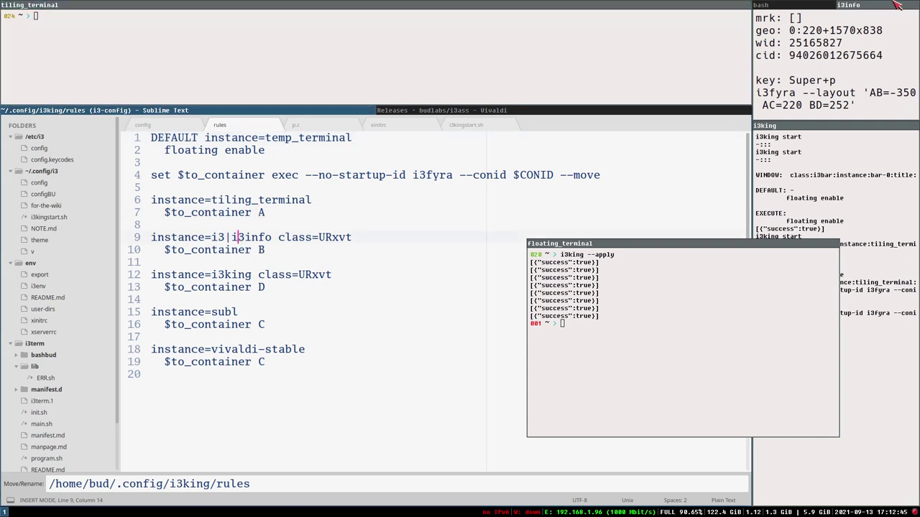
click(768, 5)
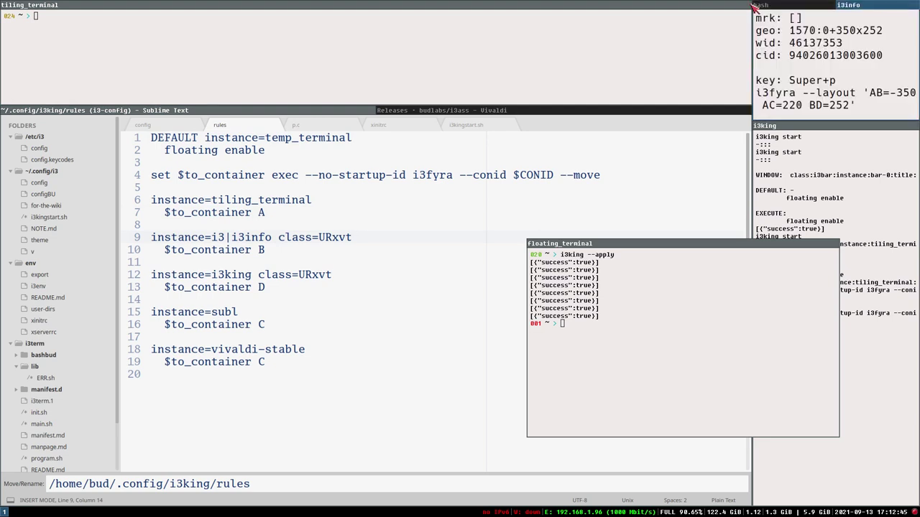
click(779, 6)
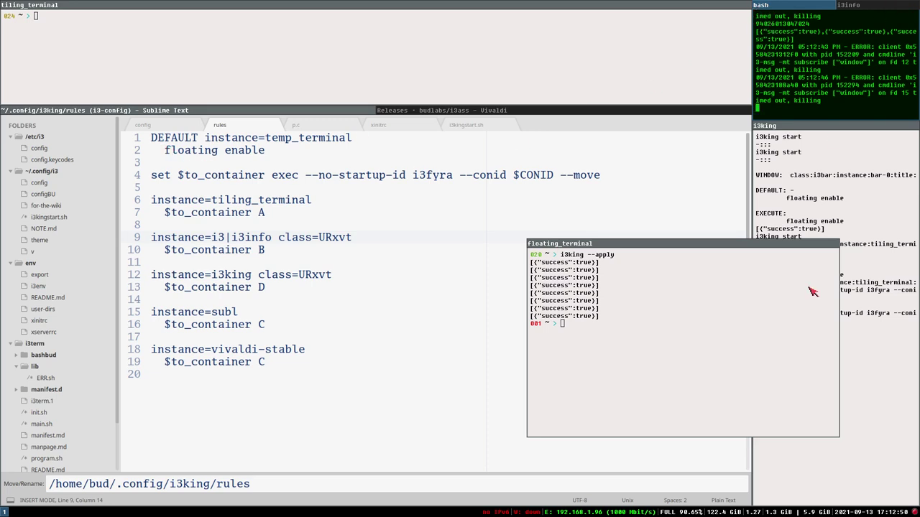
Open the xinitrc file and highlight -name i3 and bash in the exec urxvt line that starts i3.
scroll(29, 359, down, 2)
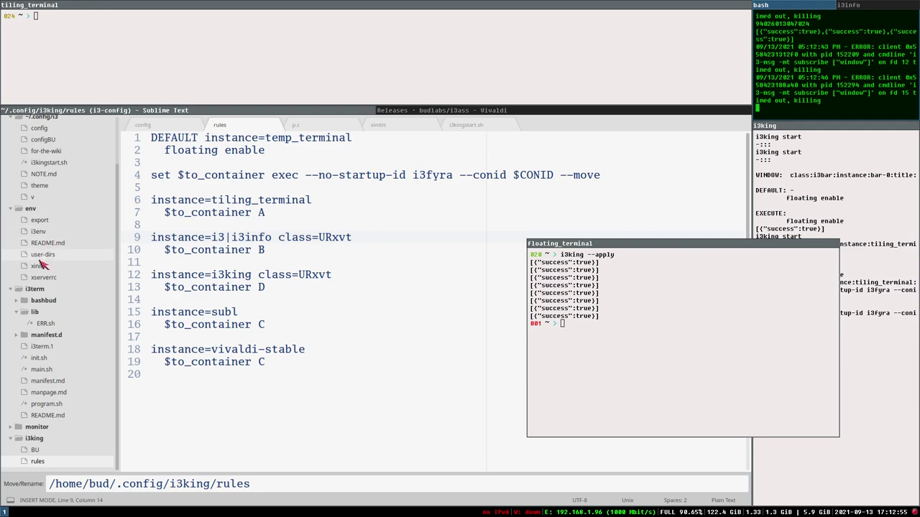
click(40, 265)
scroll(228, 352, down, 5)
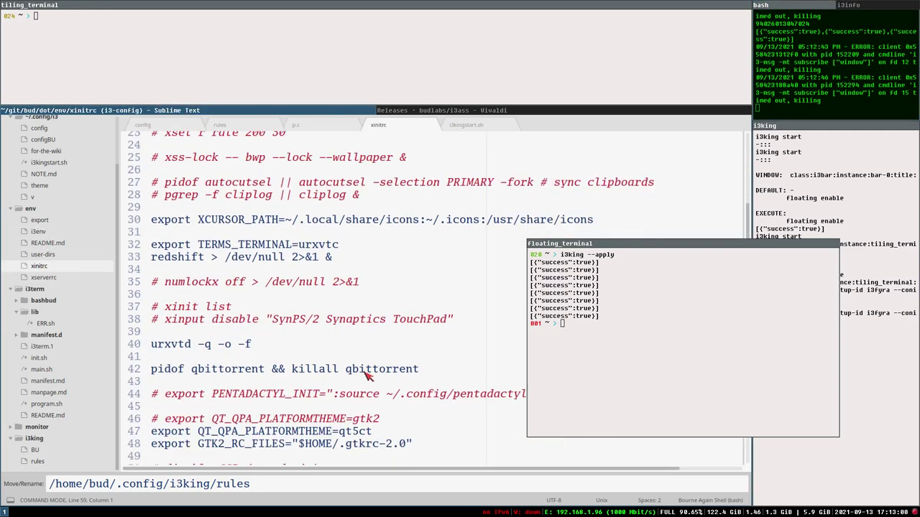
scroll(367, 375, down, 12)
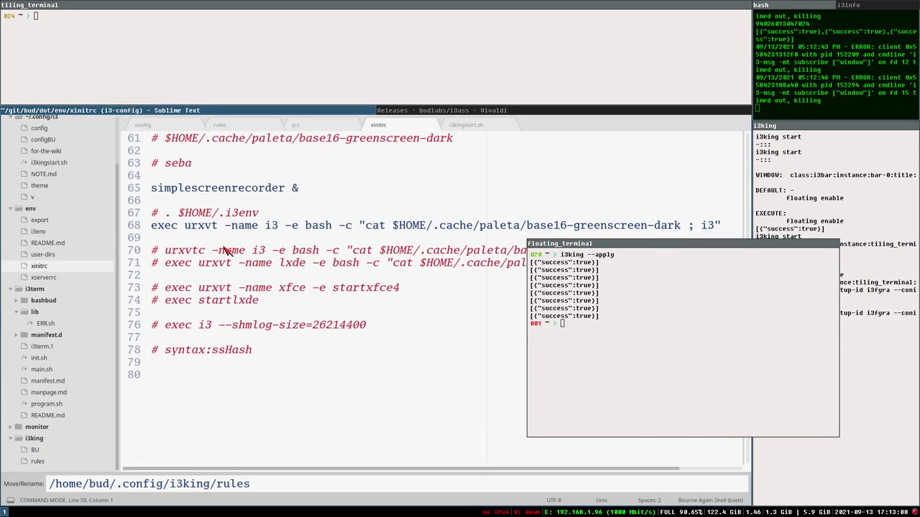
drag(224, 226, 278, 227)
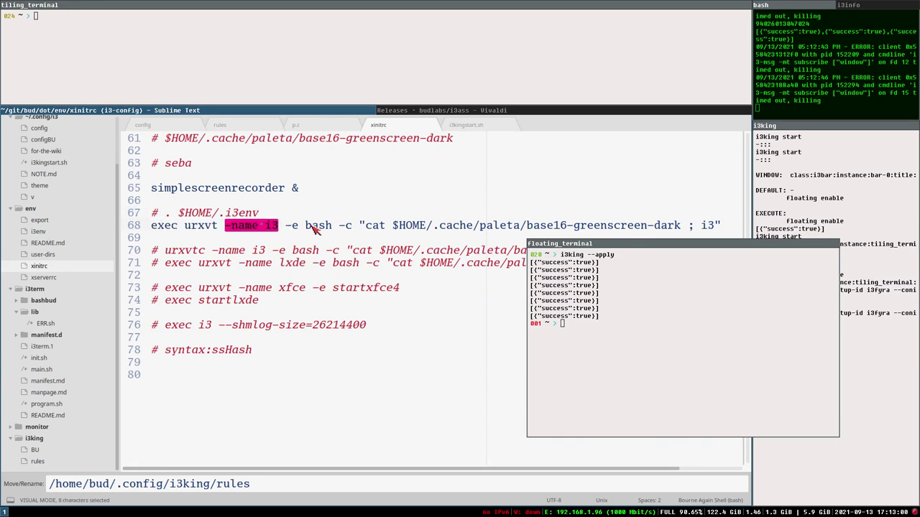
double_click(310, 229)
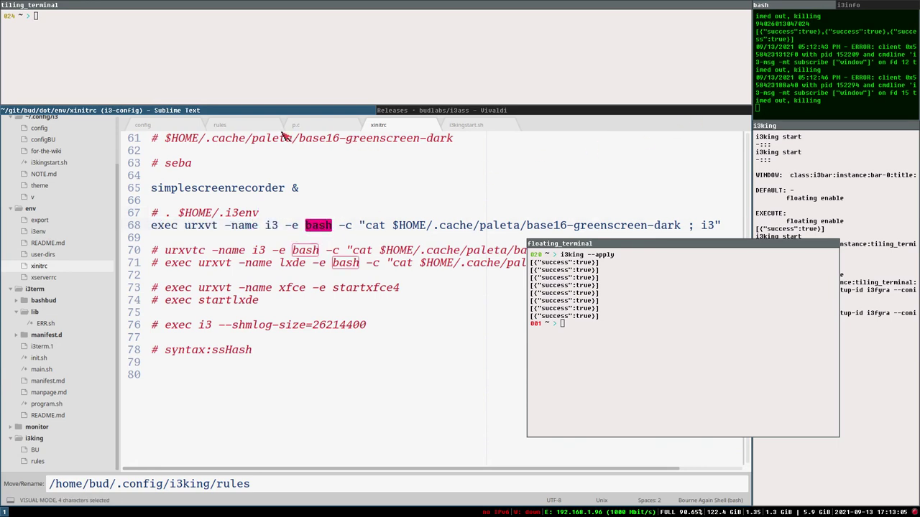
In the rules file, insert title_format $INSTANCE , before $to_container B in the i3|i3info rule and save.
click(246, 128)
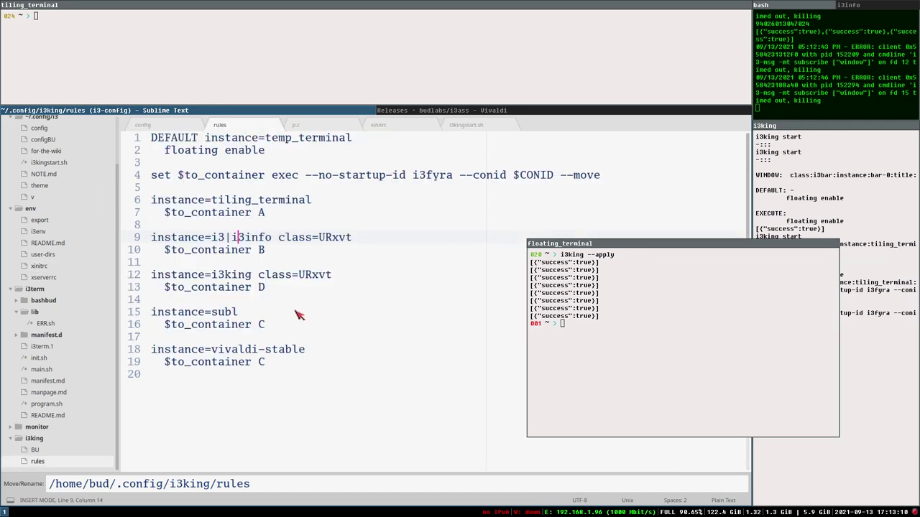
click(266, 213)
click(276, 253)
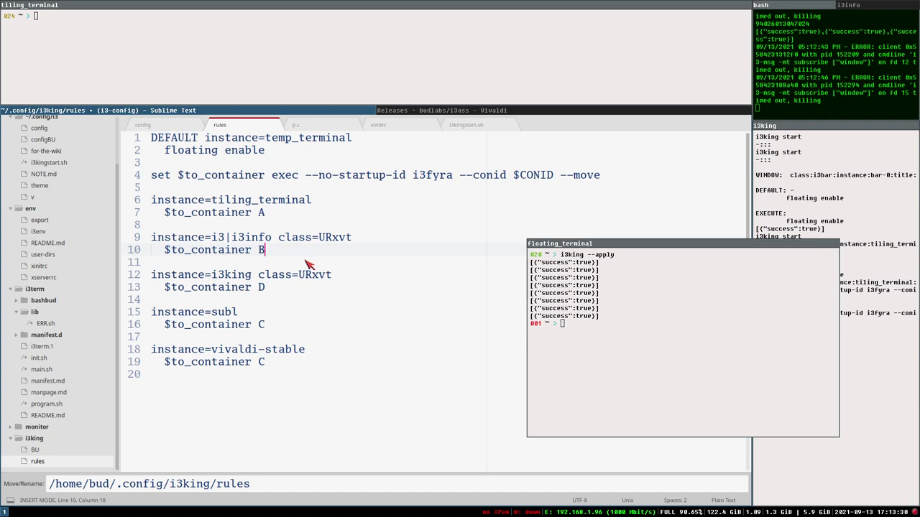
click(165, 249)
text(title_fo)
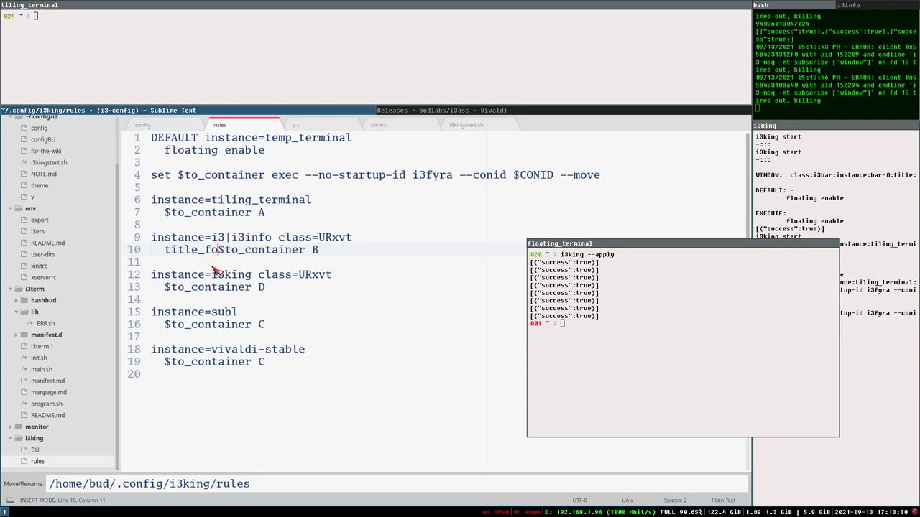
text(rmat $I)
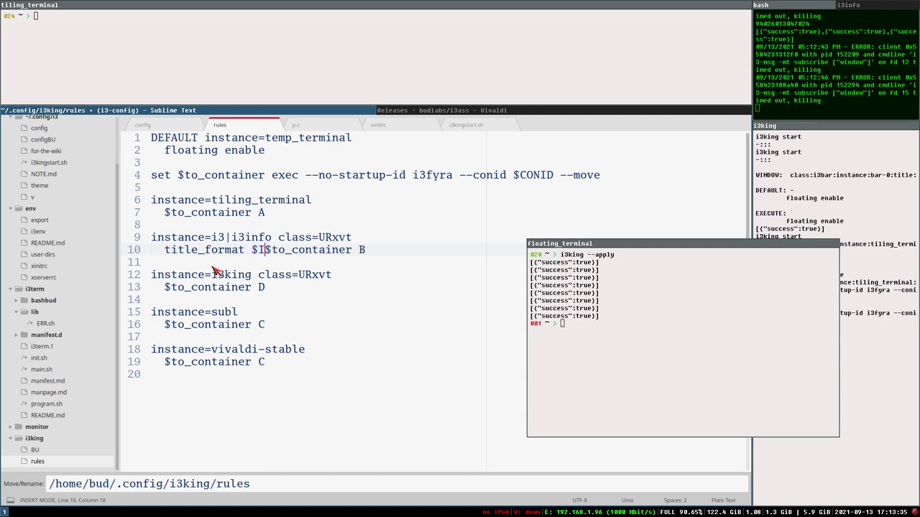
text(NSTANCE)
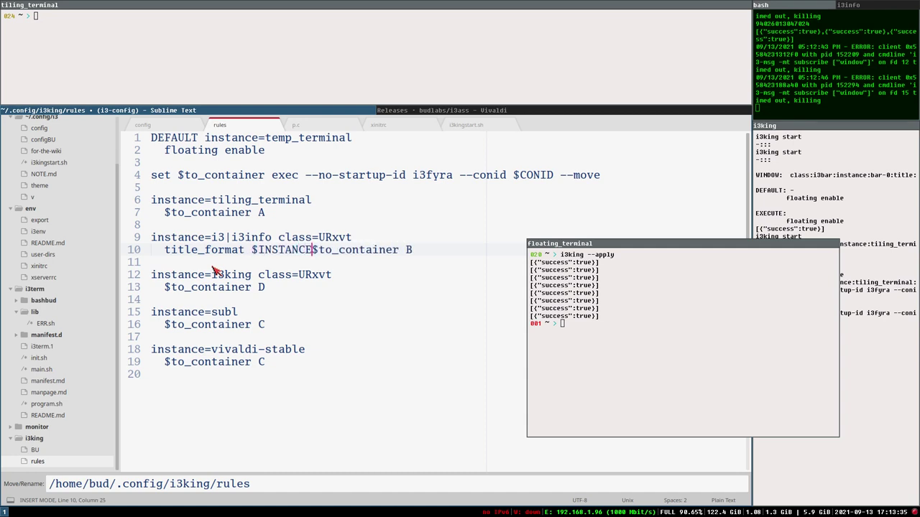
text( ,)
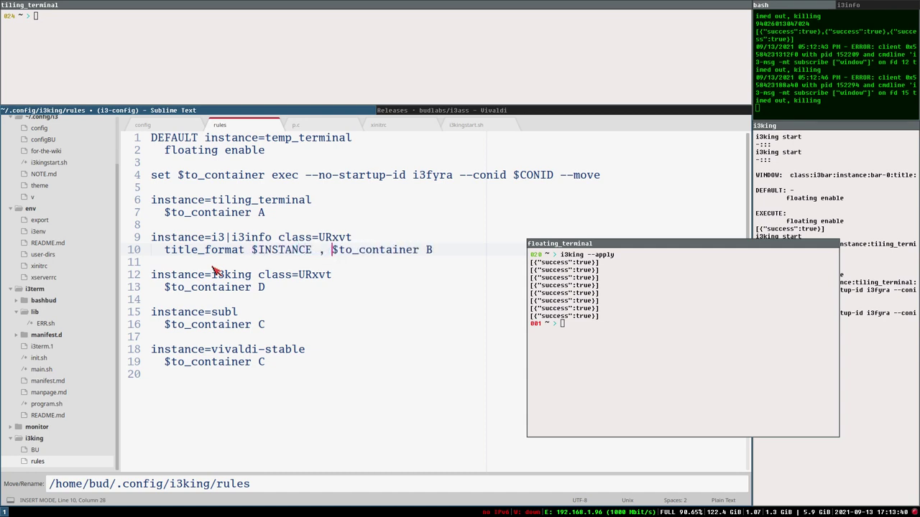
key(ctrl+s)
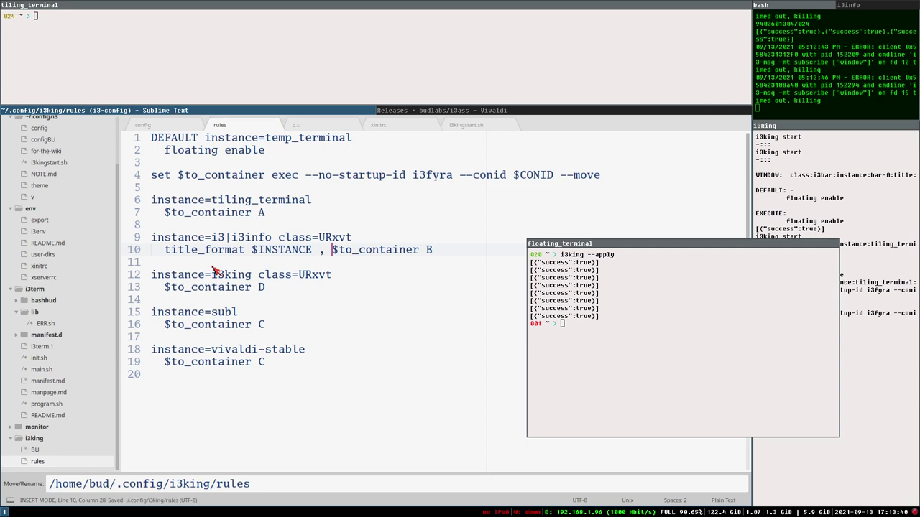
Switch focus to the floating terminal and run i3king --apply again.
key(super+space)
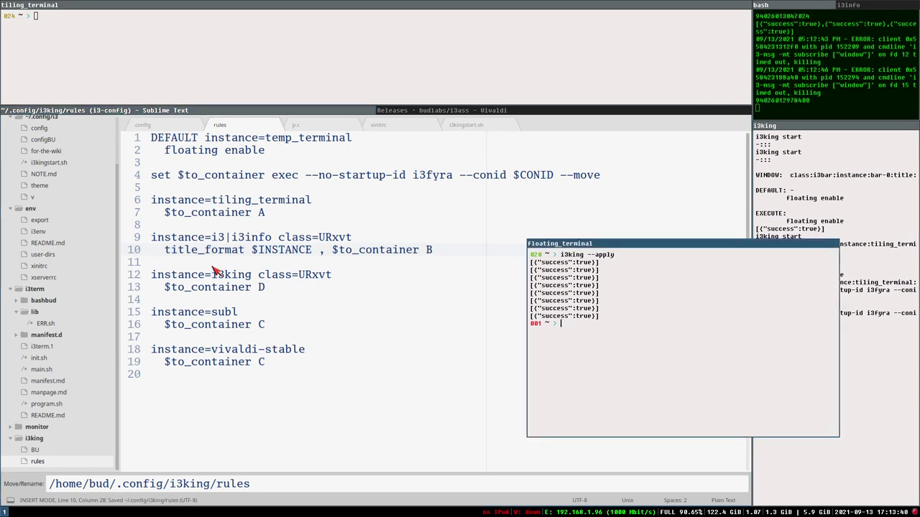
key(Up)
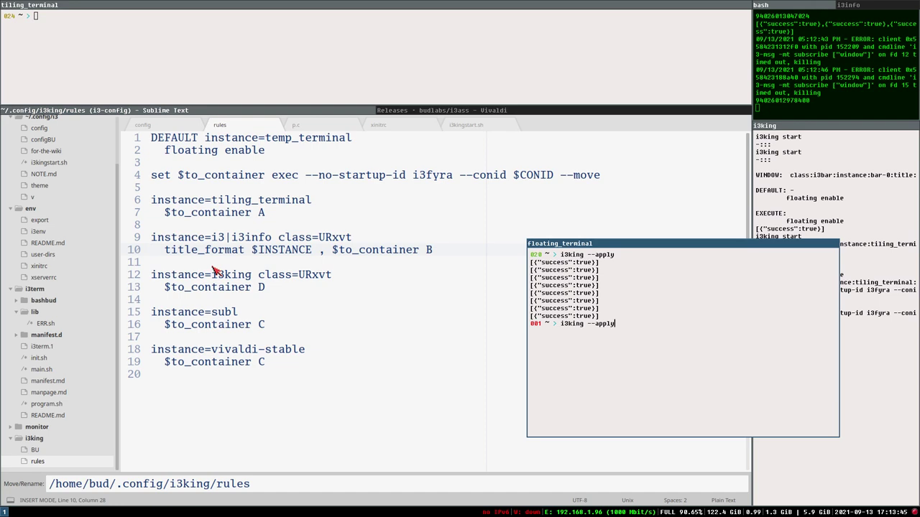
key(Return)
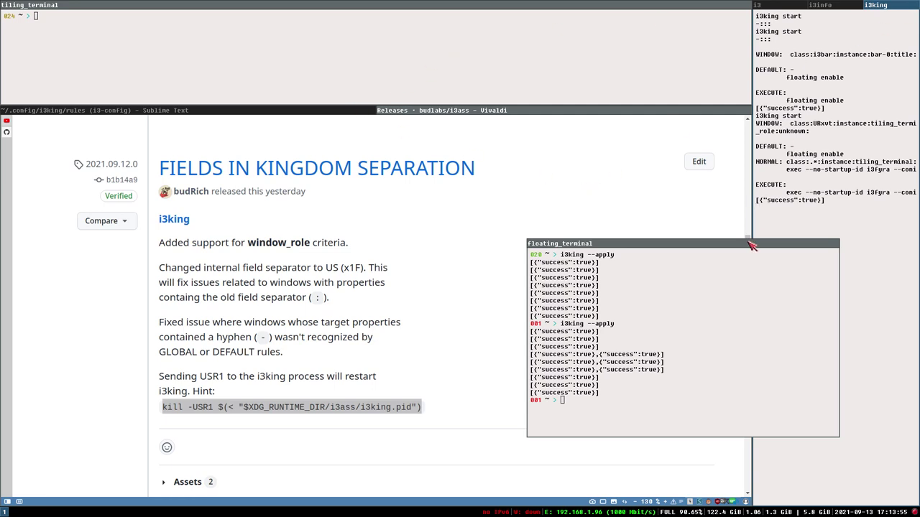
Shift the floating terminal left, clear of the i3king window, and move the i3king window down into its own container below i3info.
drag(749, 242, 636, 242)
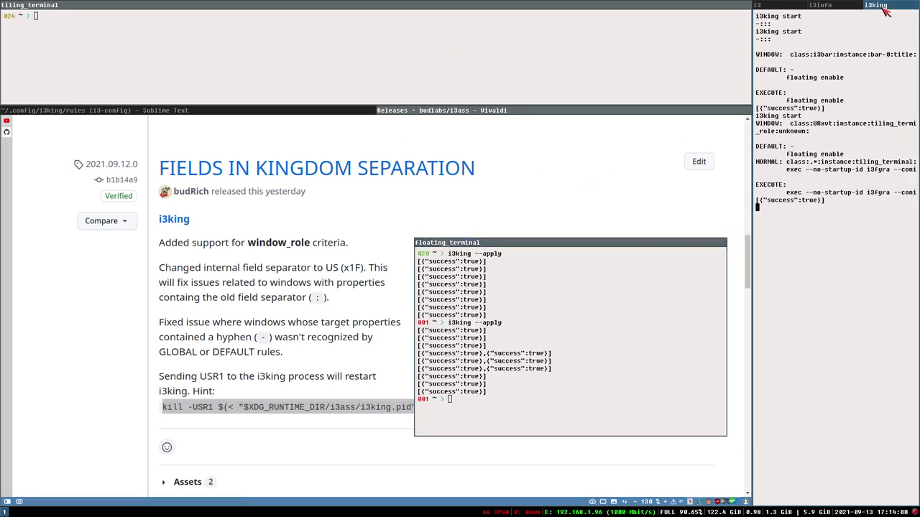
key(super+shift+Down)
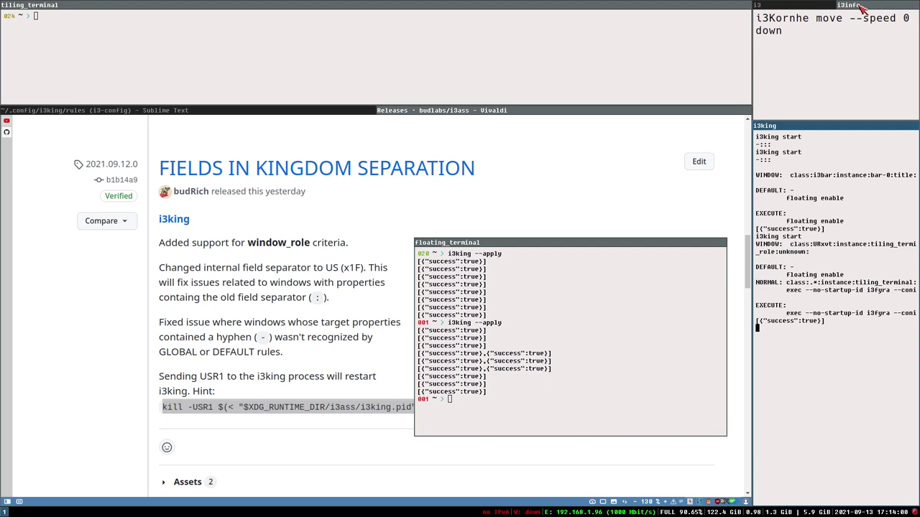
Show the i3 window in place of i3info, bring the rules file forward in Sublime Text and shift the floating terminal down and right.
click(799, 5)
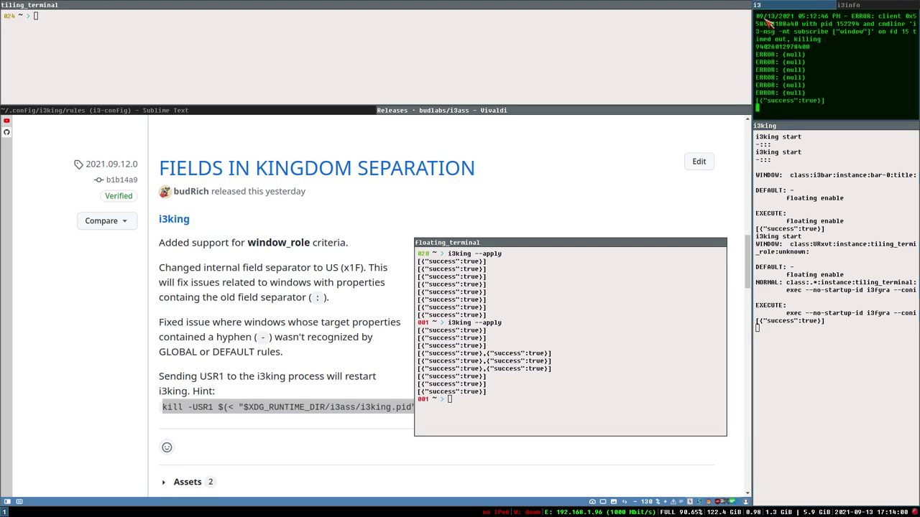
click(245, 111)
drag(524, 240, 552, 271)
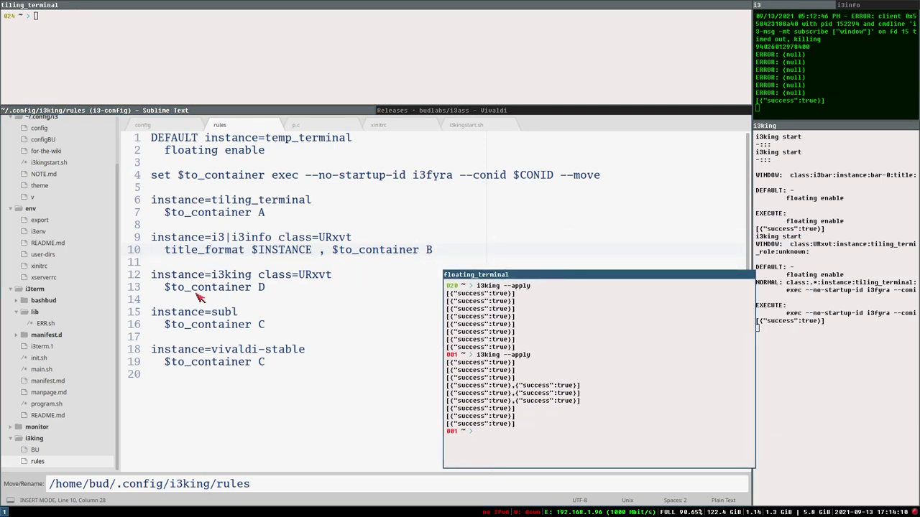
Review the i3king, subl and vivaldi-stable rules, checking the container C assignments against the tabbed Sublime Text and Vivaldi windows.
click(252, 289)
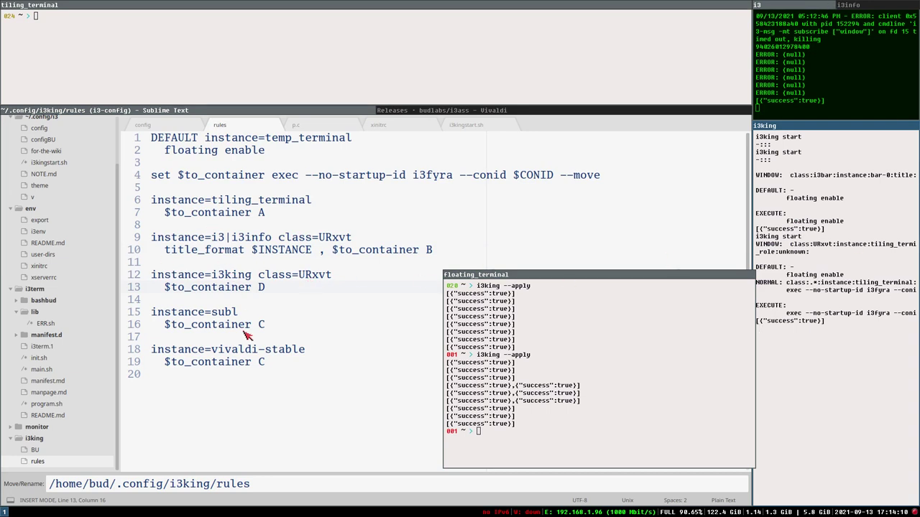
click(224, 314)
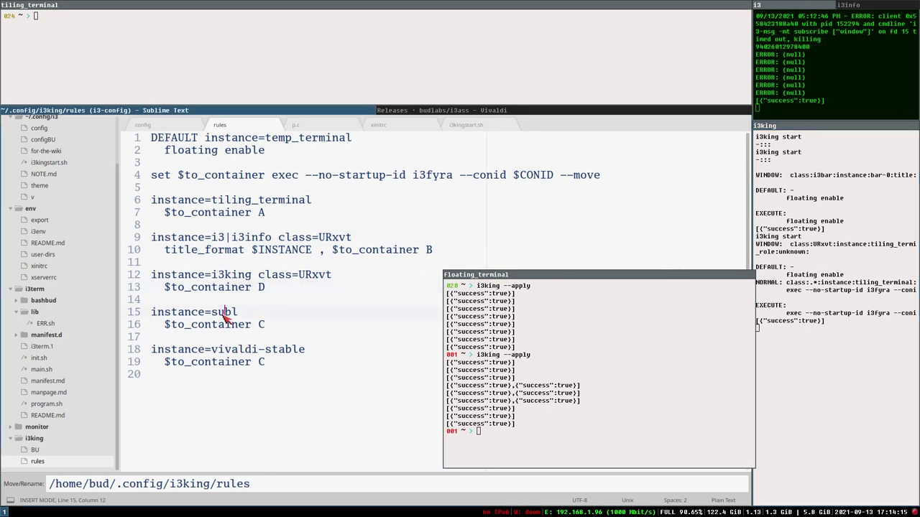
double_click(225, 314)
double_click(261, 325)
double_click(262, 362)
click(471, 110)
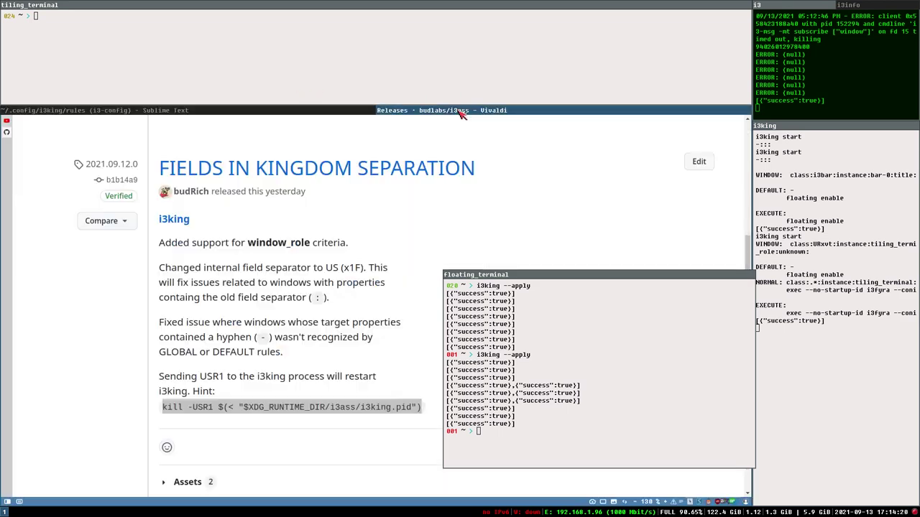
click(329, 111)
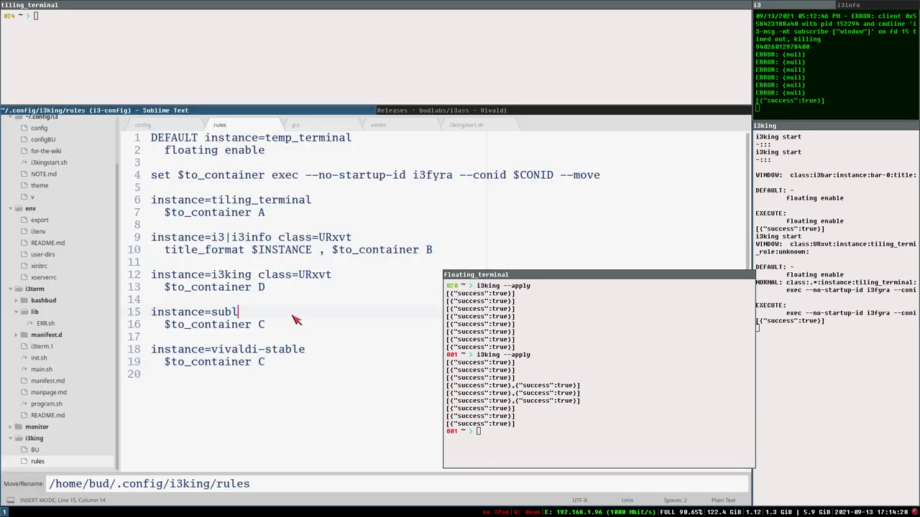
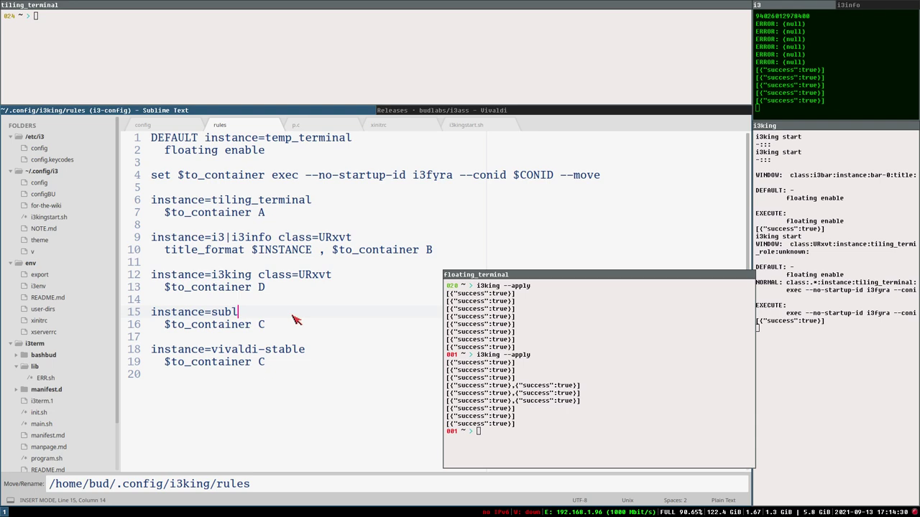
Bring the i3info window forward and enlarge its container in width and height.
key(super+y)
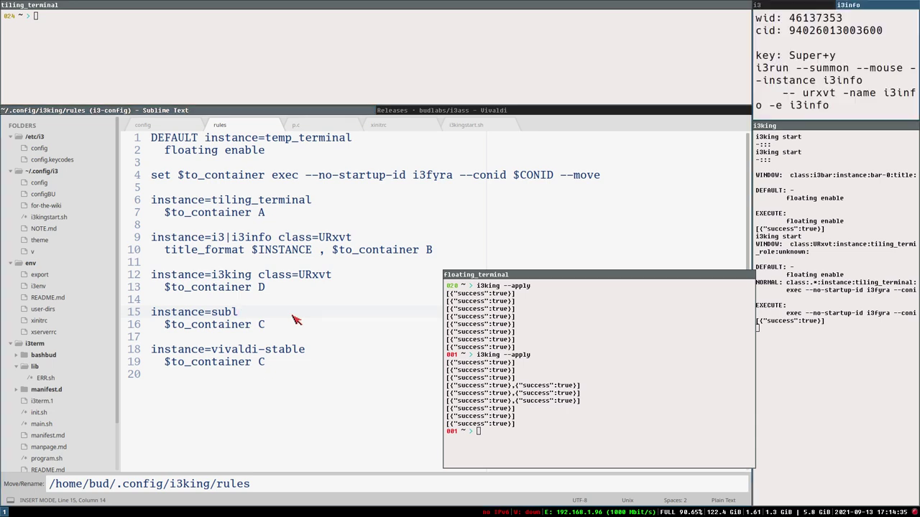
key(ctrl+super+l)
key(ctrl+super+k)
key(ctrl+super+k)
key(ctrl+super+k)
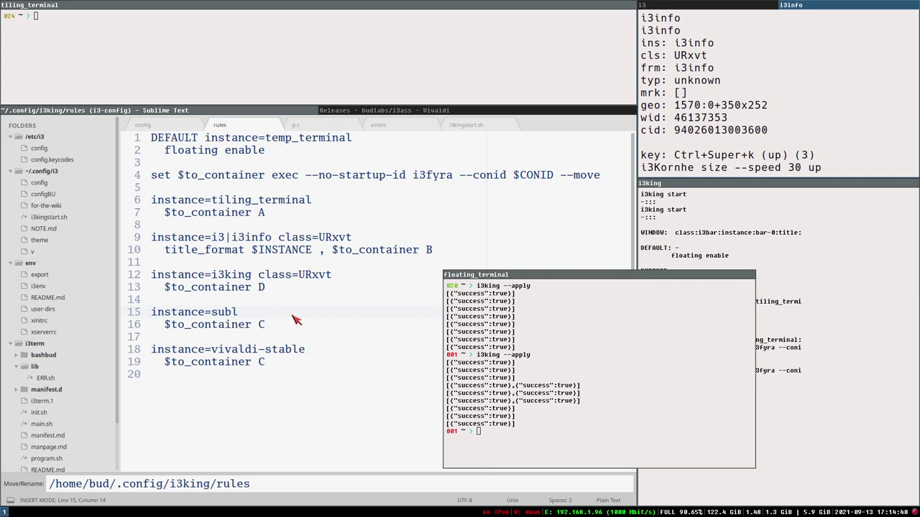
Hide the Sublime Text container and the tiling terminal, and summon Sublime Text back into the freed space.
key(super+s)
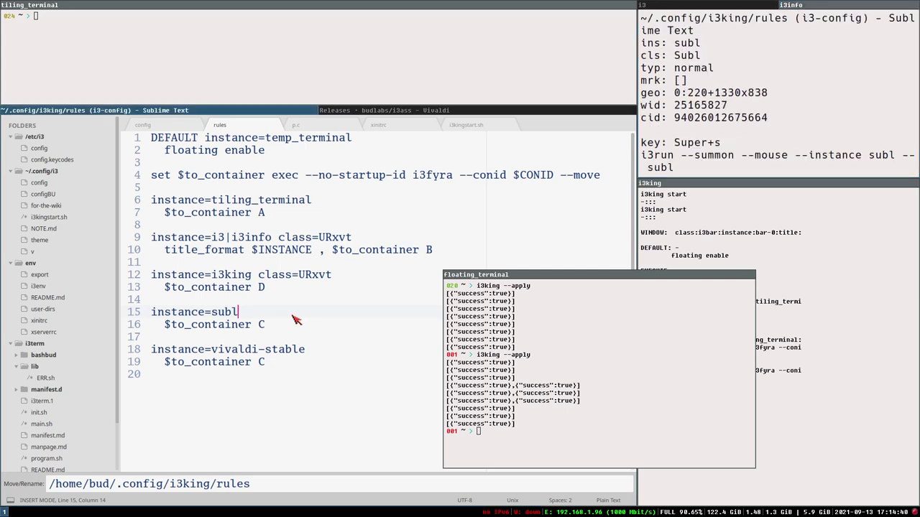
key(super+s)
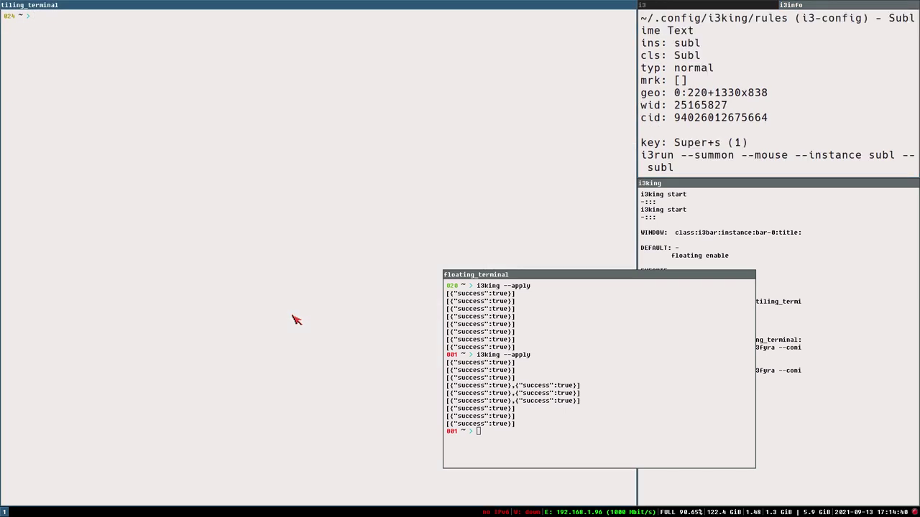
key(super+s)
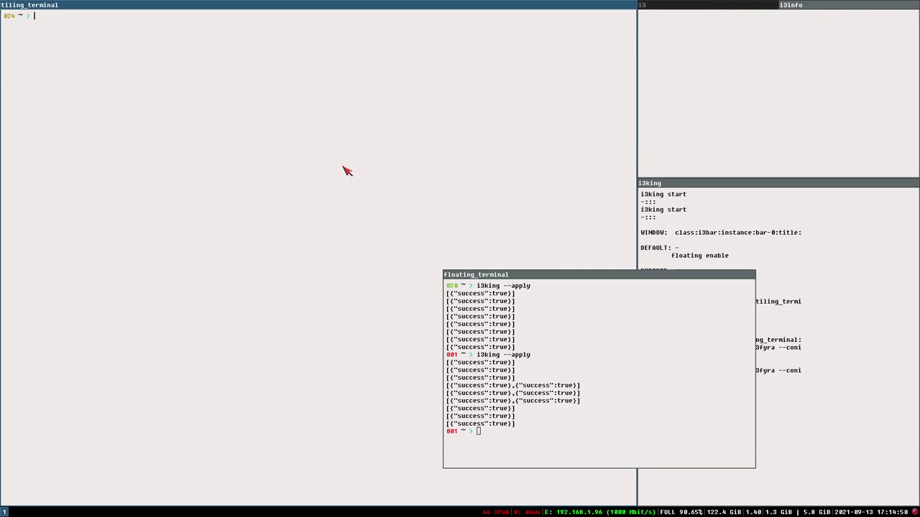
key(super+shift+l)
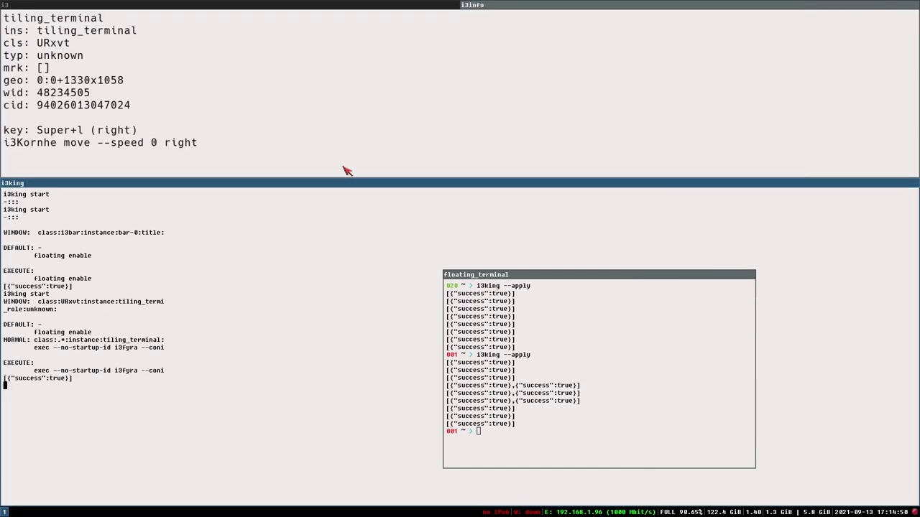
key(super+s)
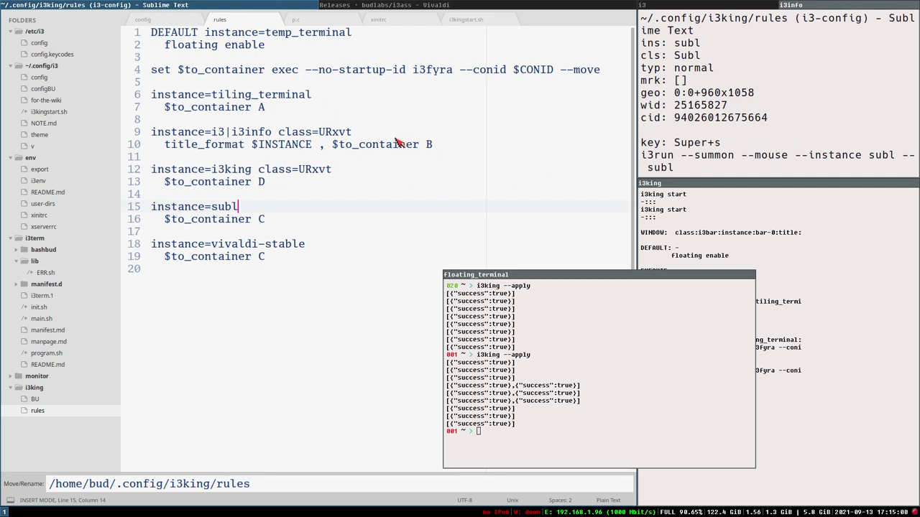
Toggle between Vivaldi and Sublime Text, and open the Wiki of the budlabs/i3ass repository in Vivaldi.
key(super+f)
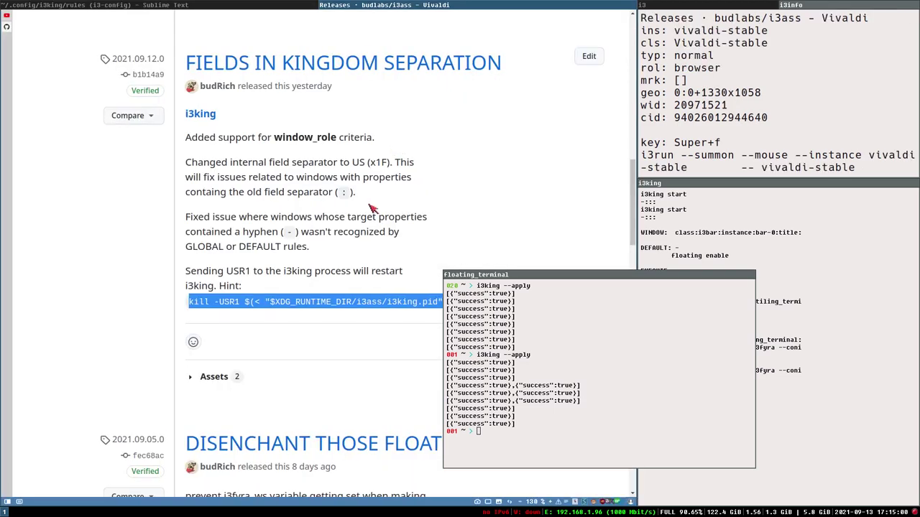
key(super+s)
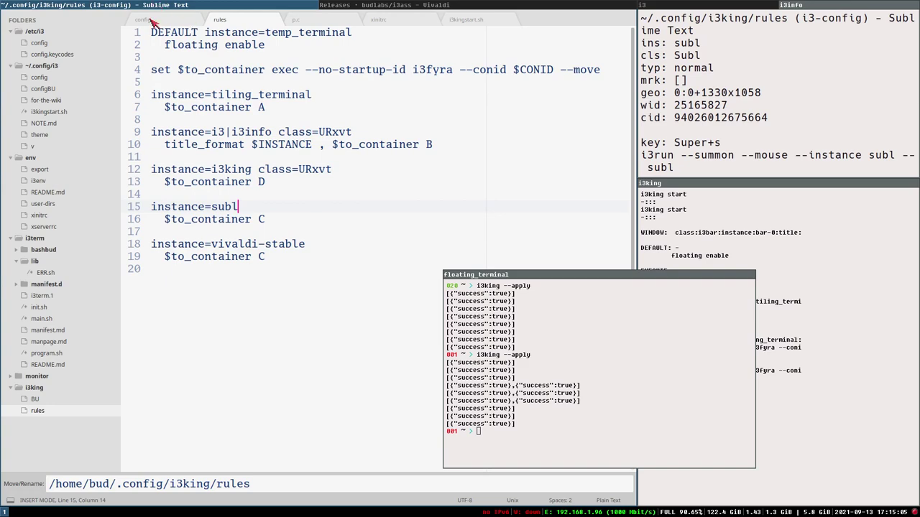
click(406, 6)
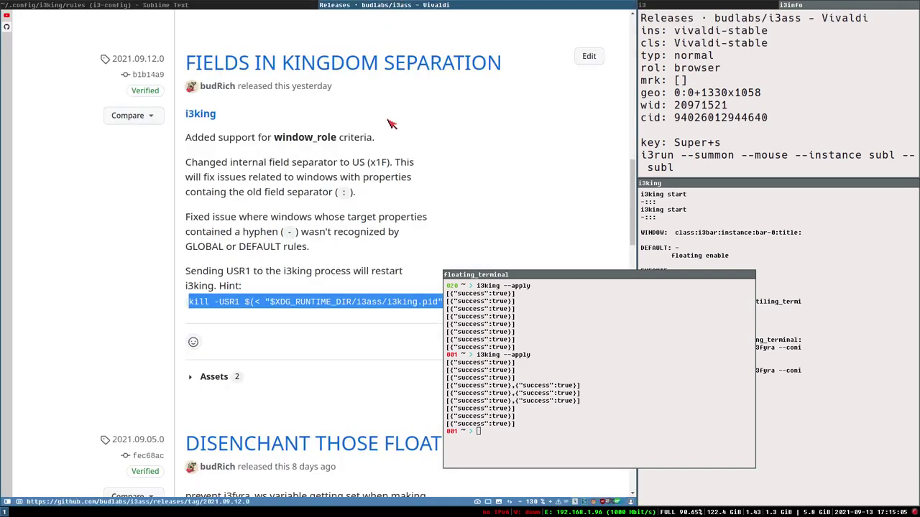
scroll(392, 125, up, 10)
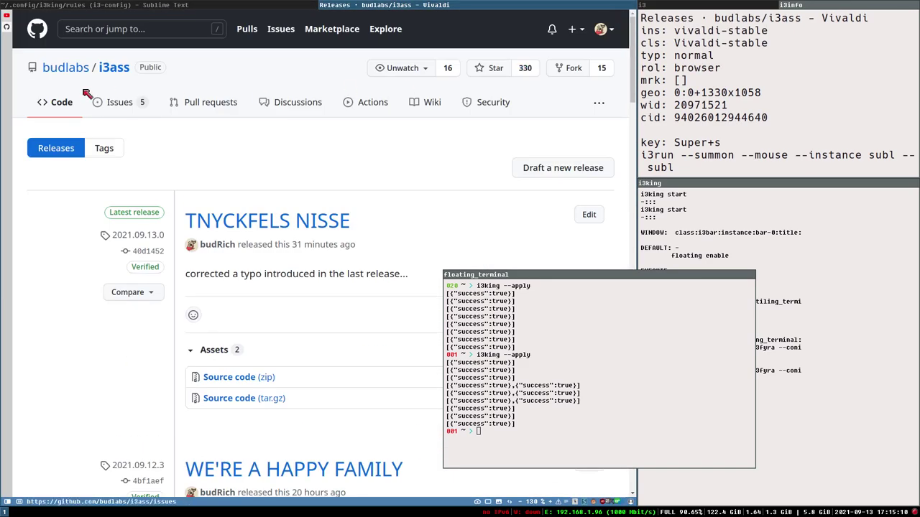
click(111, 69)
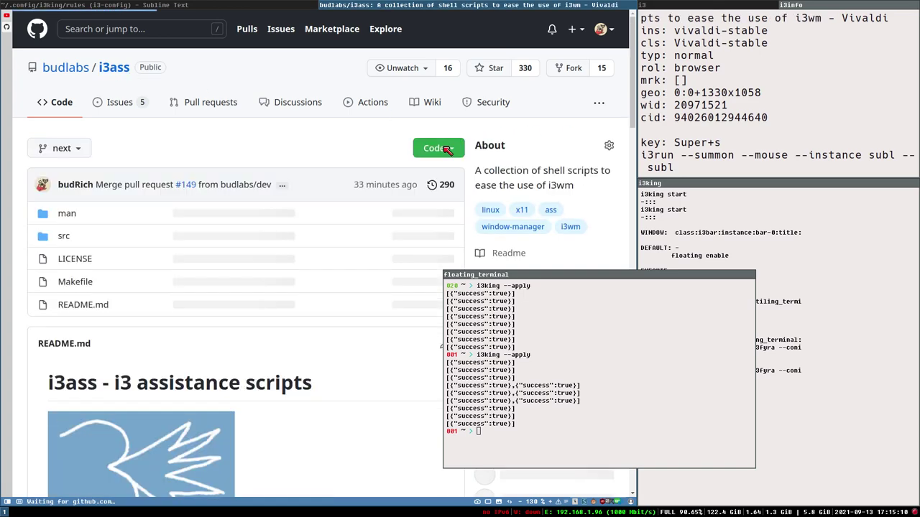
click(431, 102)
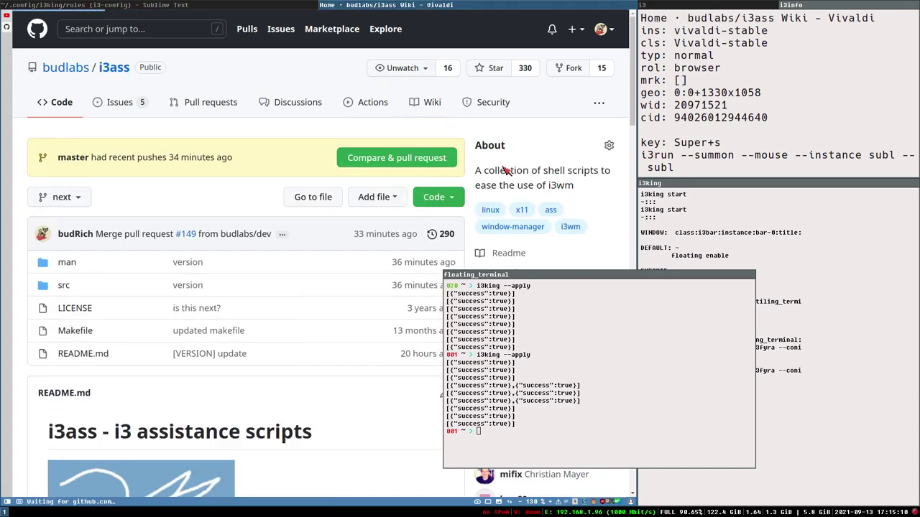
Hide the floating terminal and open the i3king wiki page to skim its synopsis and description.
key(super+Return)
key(super+Return)
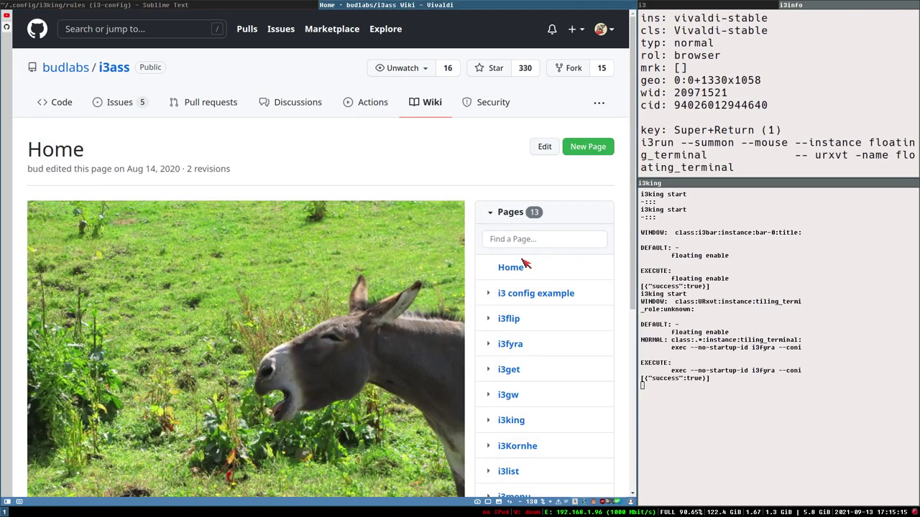
scroll(546, 375, down, 1)
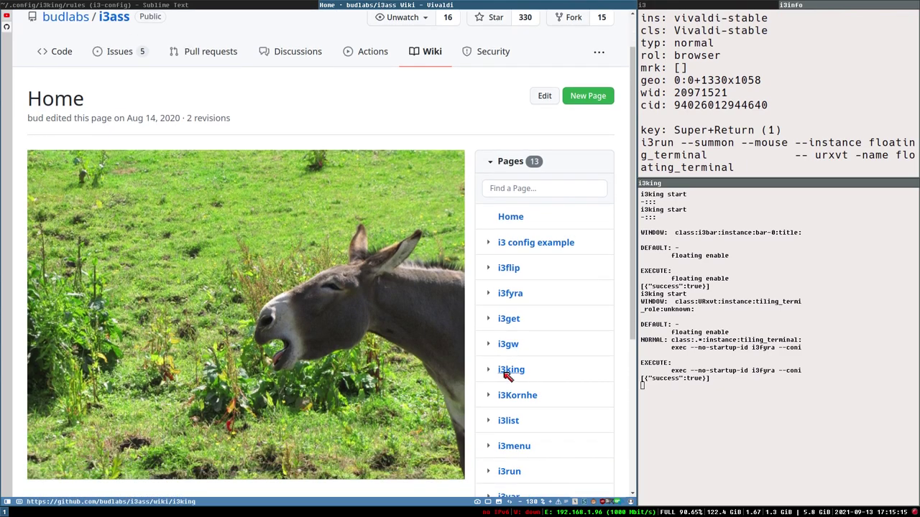
click(513, 375)
scroll(306, 301, down, 6)
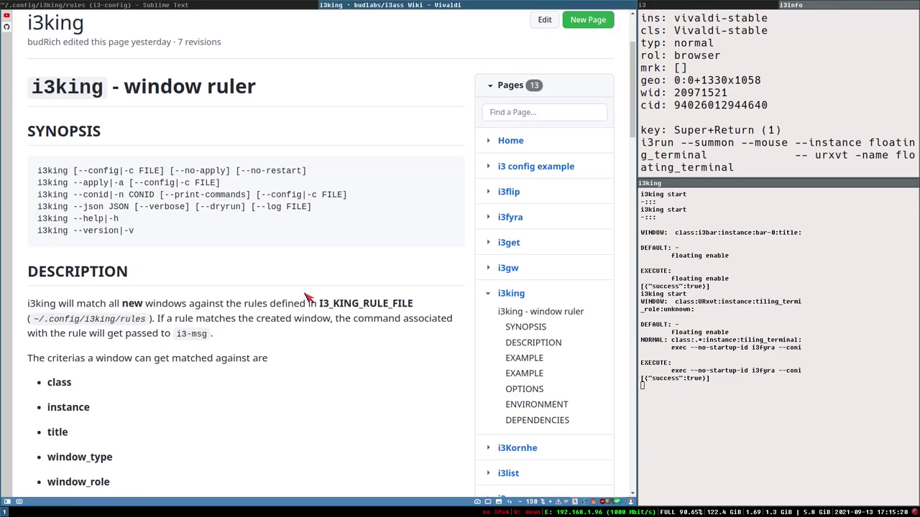
scroll(322, 450, down, 2)
scroll(433, 234, up, 6)
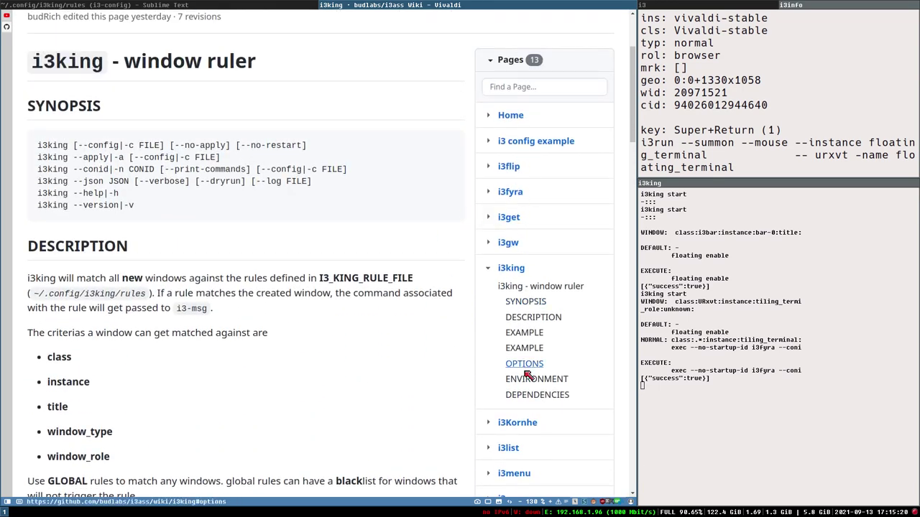
Open the i3run wiki page and go to its OPTIONS section.
scroll(507, 424, down, 1)
click(507, 397)
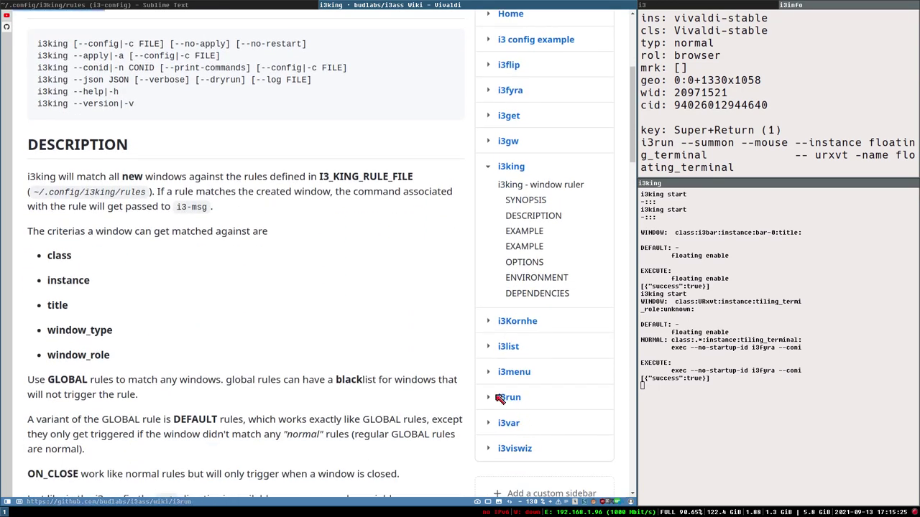
scroll(305, 330, down, 6)
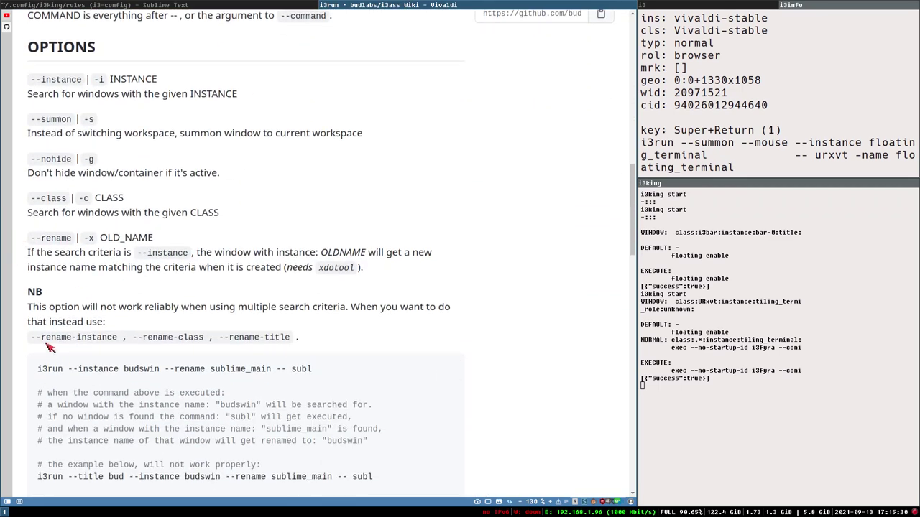
Highlight the --rename option, its note on multiple search criteria, and the --rename-instance, --rename-class and --rename-title alternatives.
drag(36, 341, 290, 340)
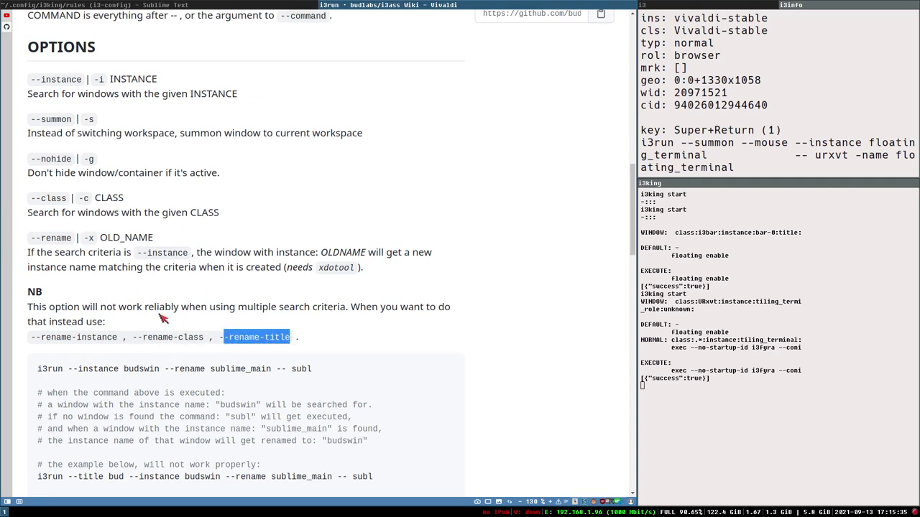
click(36, 243)
drag(34, 241, 72, 242)
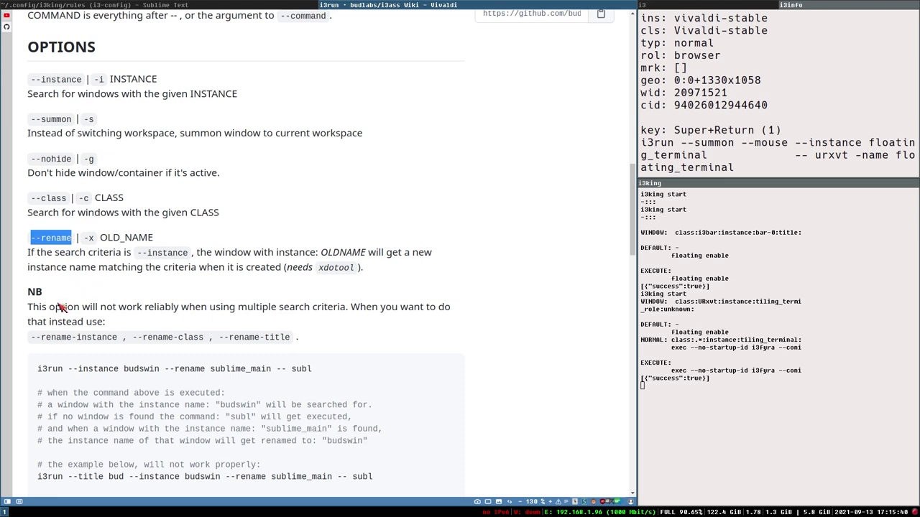
drag(154, 307, 440, 308)
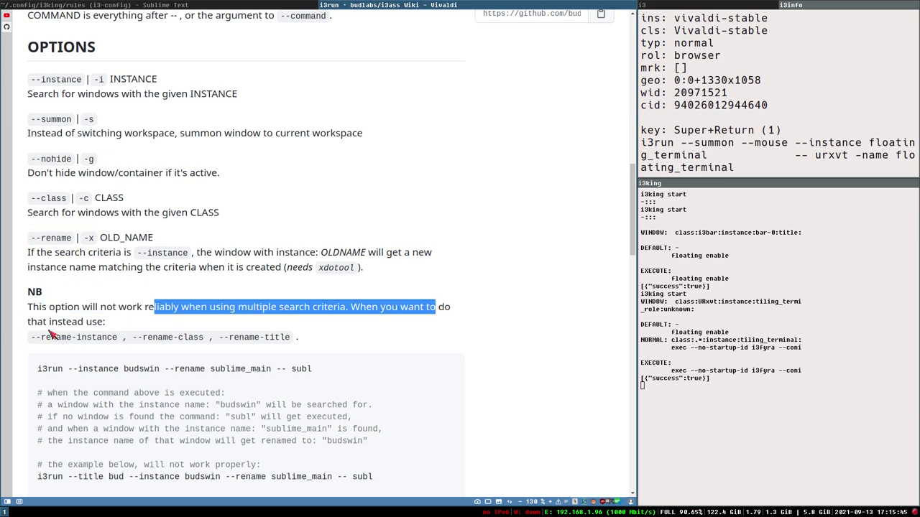
drag(35, 337, 290, 337)
double_click(51, 242)
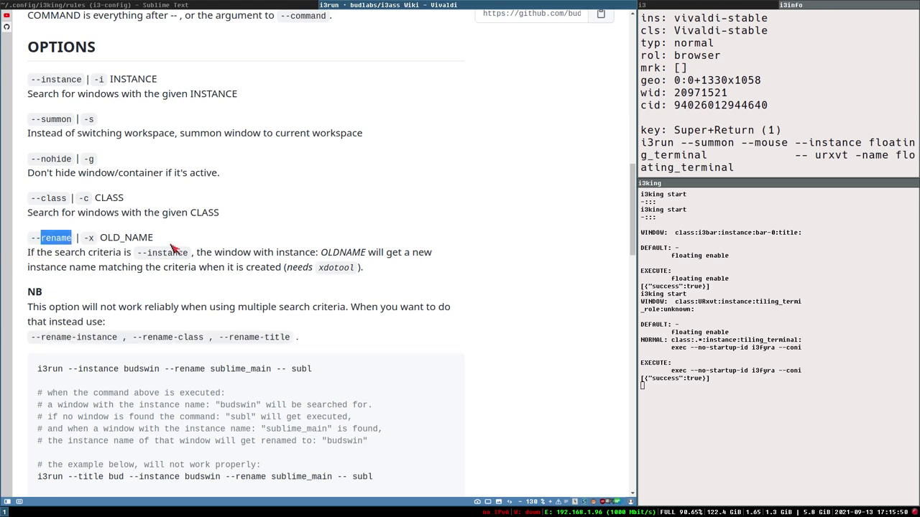
Examine the i3run --rename examples, check the rules file in Sublime Text and return to the i3run wiki page.
scroll(173, 248, down, 2)
scroll(243, 237, down, 3)
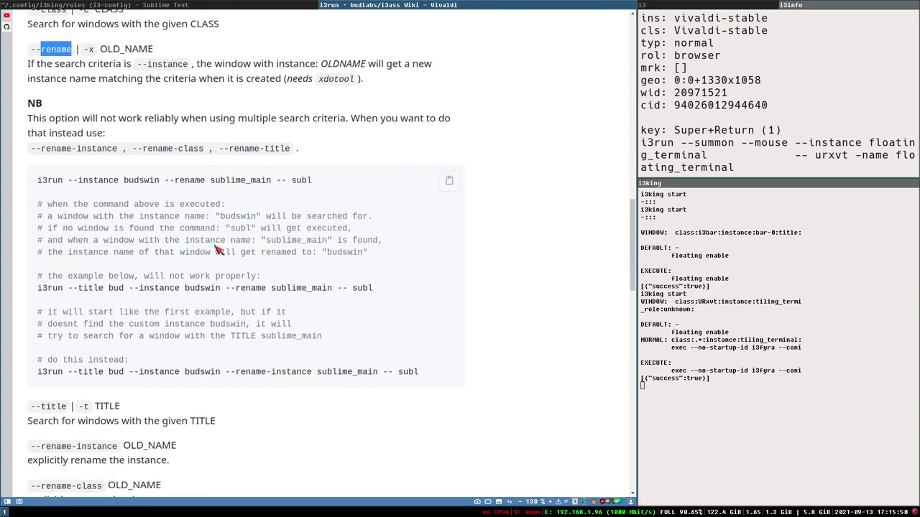
scroll(287, 180, up, 3)
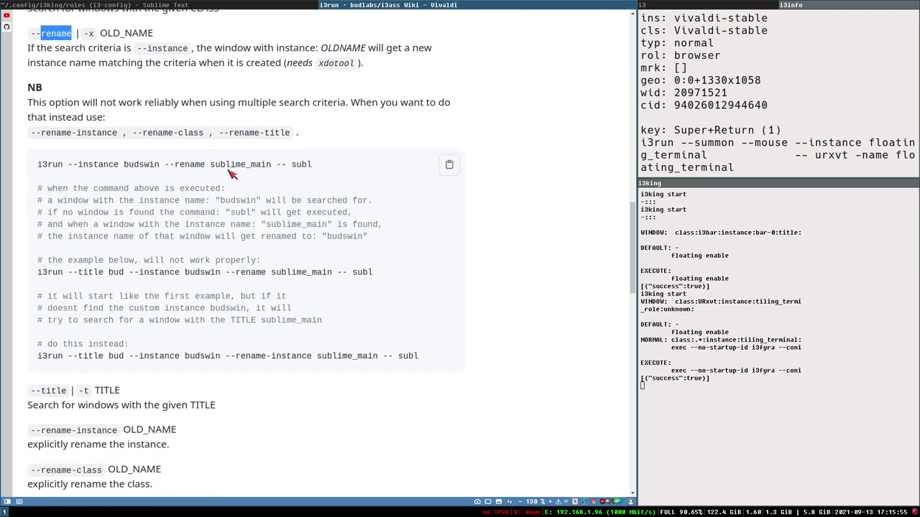
click(366, 217)
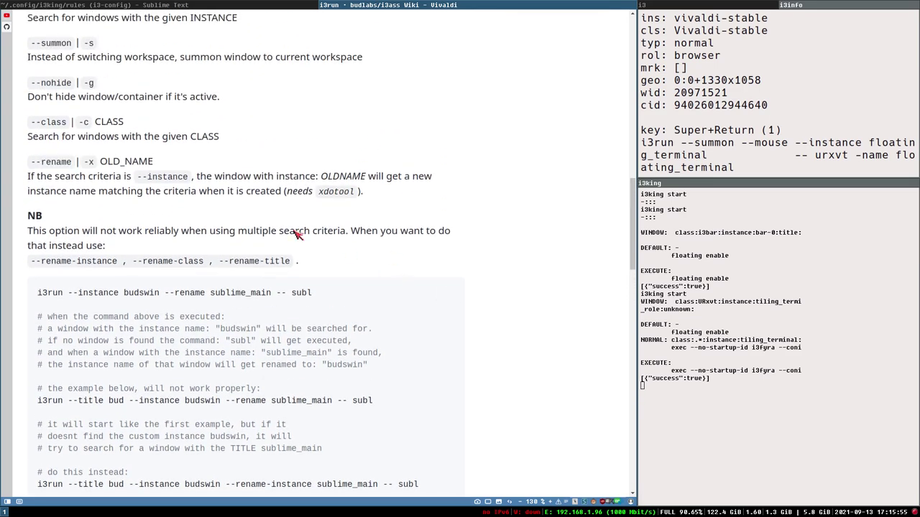
click(94, 4)
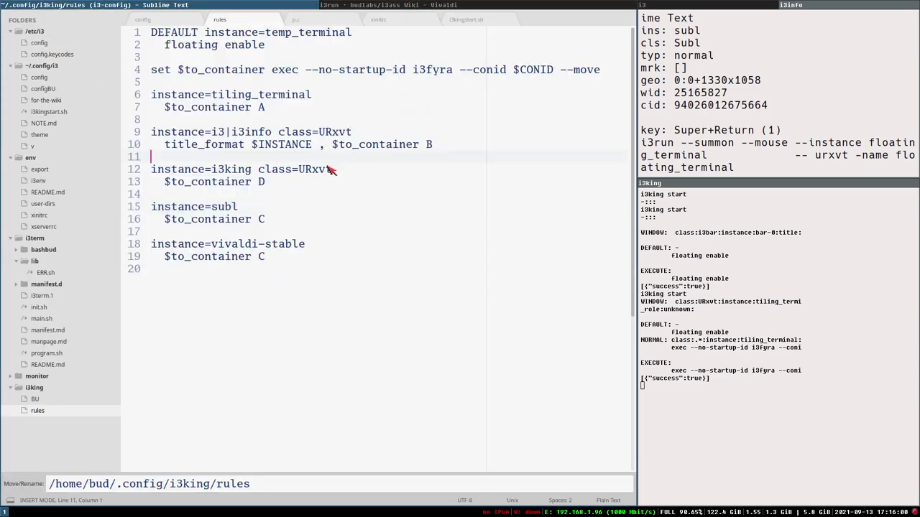
click(371, 5)
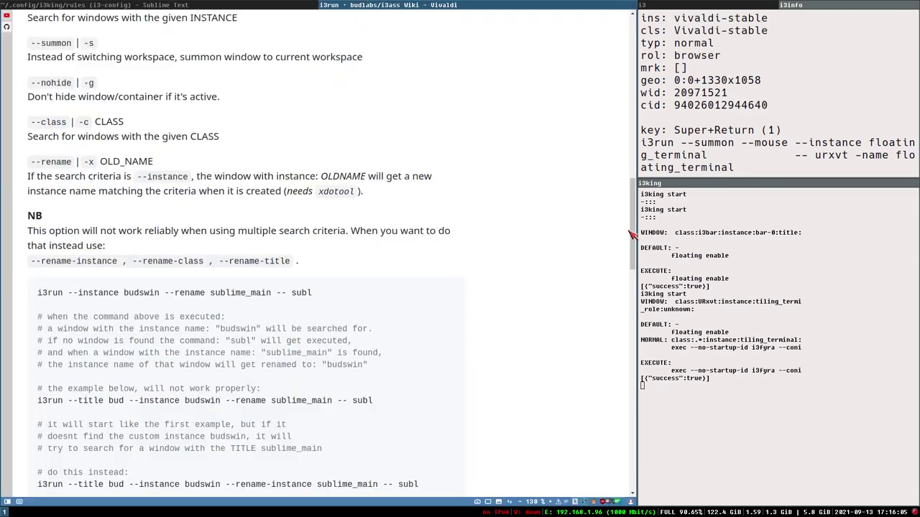
Open Vivaldi's settings window from the i3run wiki page, move it slightly, and highlight the executed floating enable command in the i3king log.
key(Home)
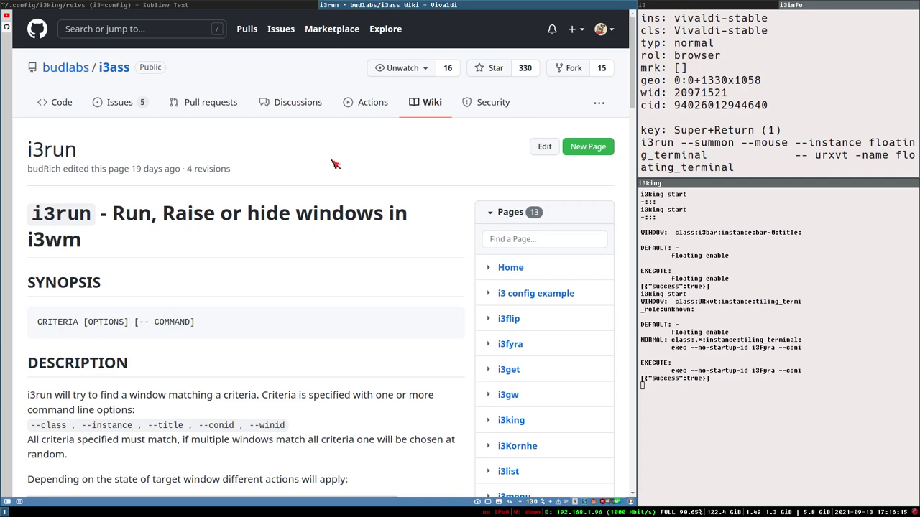
key(ctrl+F12)
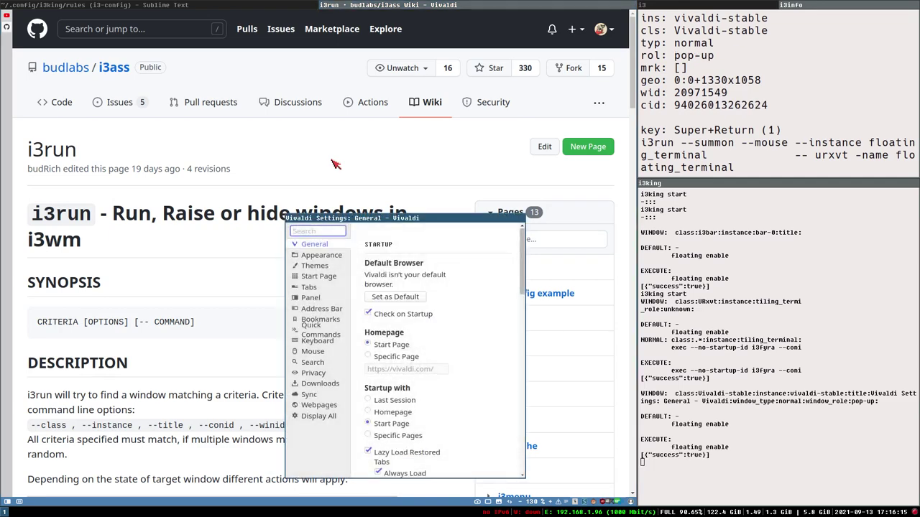
drag(365, 217, 363, 179)
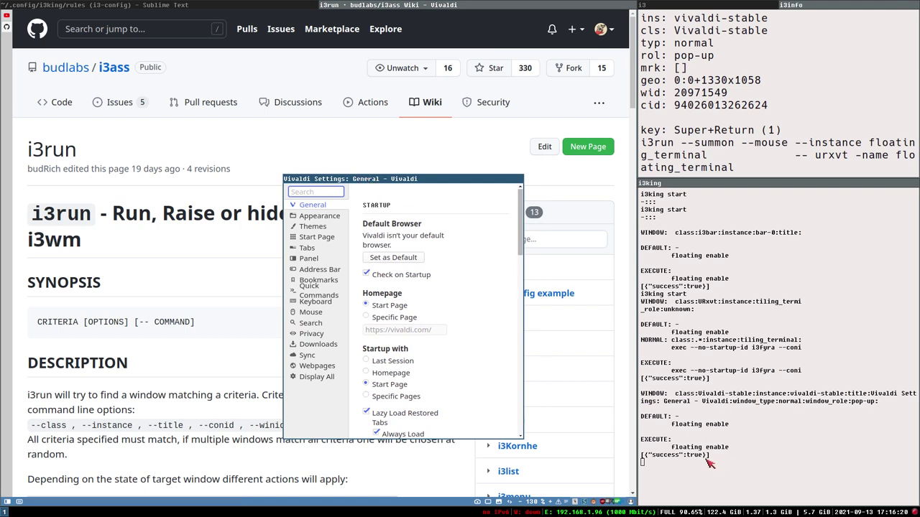
drag(673, 448, 751, 450)
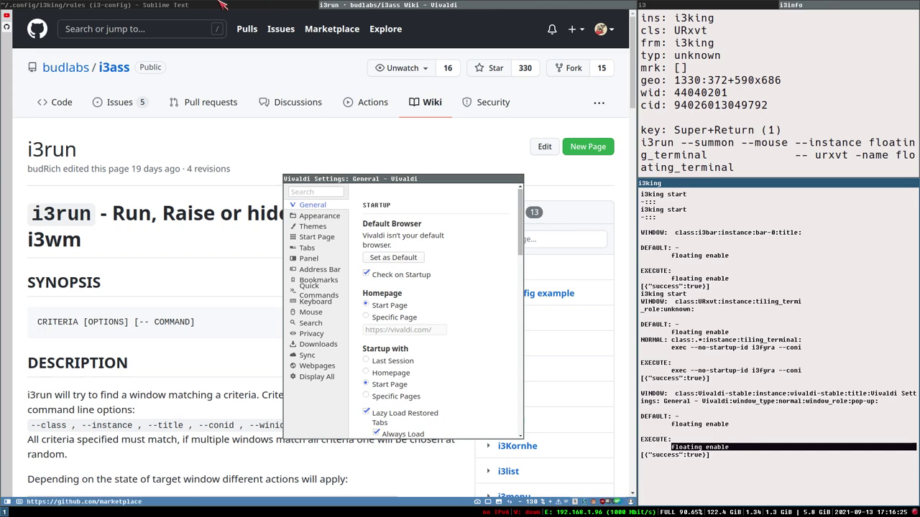
Show the i3king rules file, move the Vivaldi settings window aside, and highlight vivaldi-stable in the instance rule.
key(super+Left)
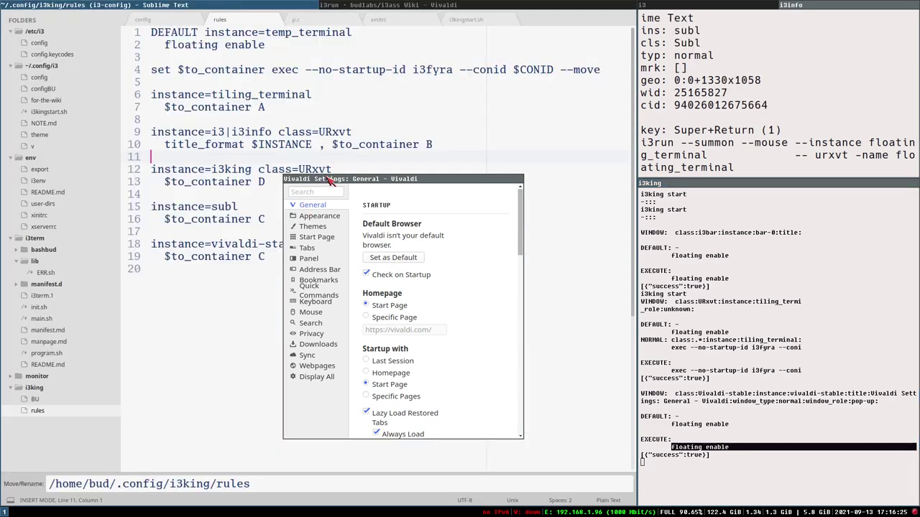
drag(330, 180, 463, 179)
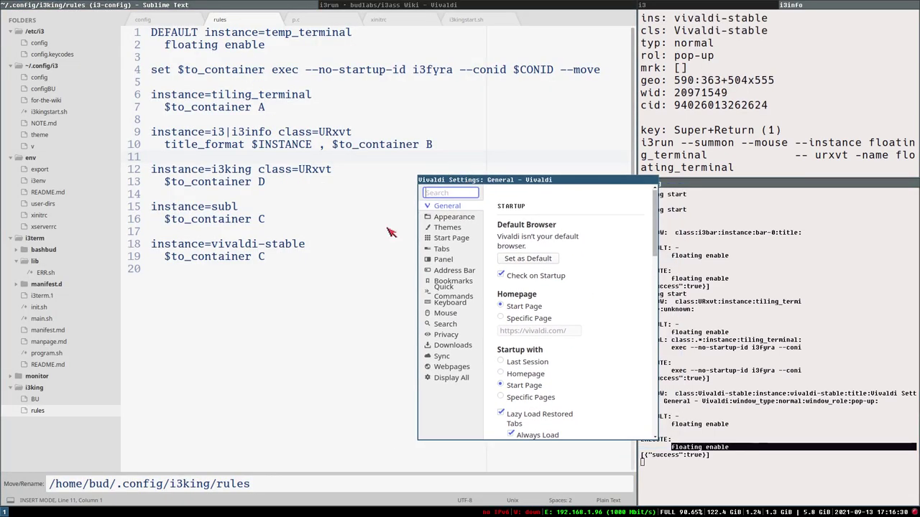
click(286, 244)
click(611, 261)
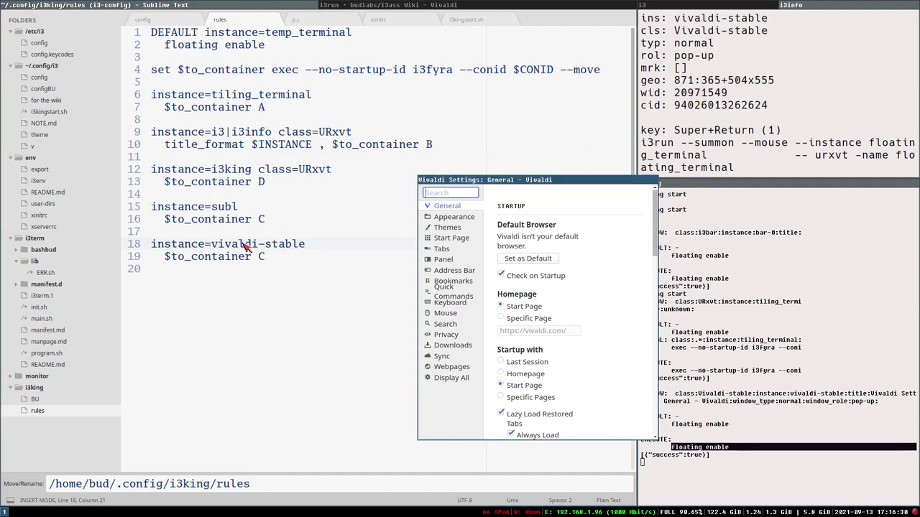
drag(214, 246, 309, 251)
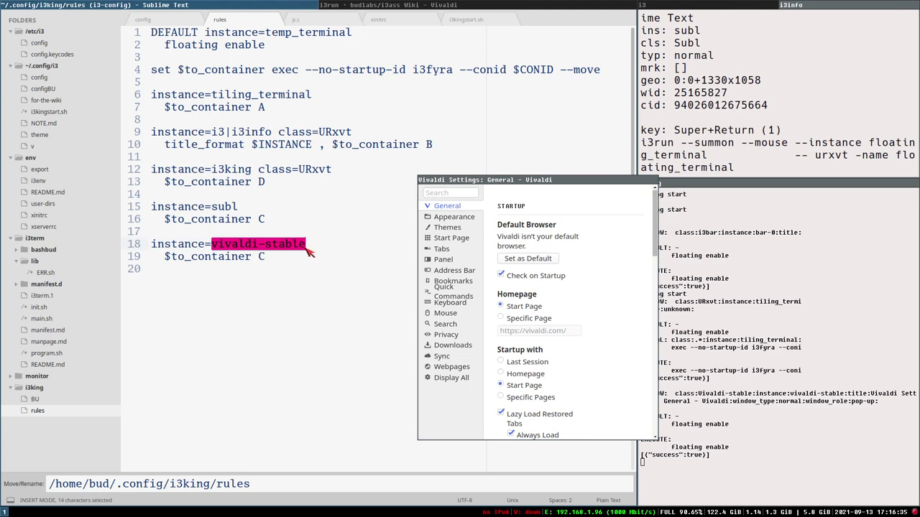
Compare the window properties of the Vivaldi settings window and the main browser window against the vivaldi-stable rule.
click(521, 183)
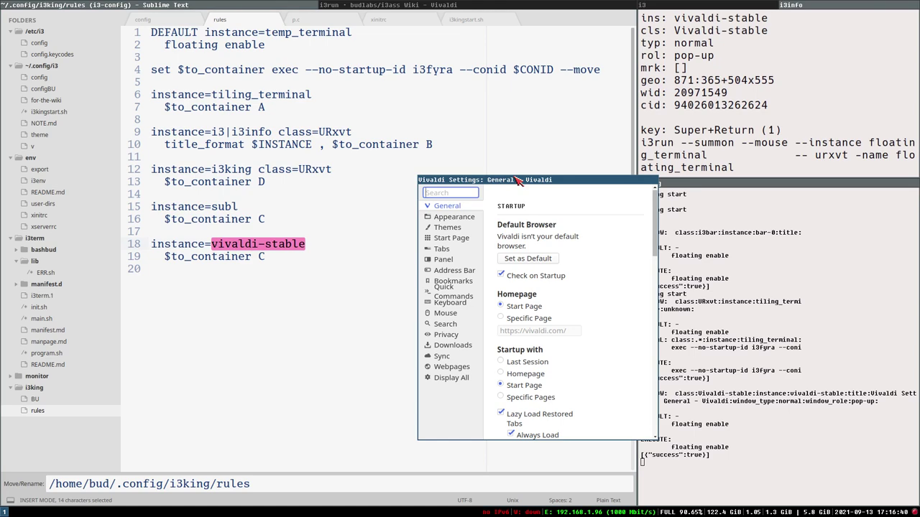
click(380, 5)
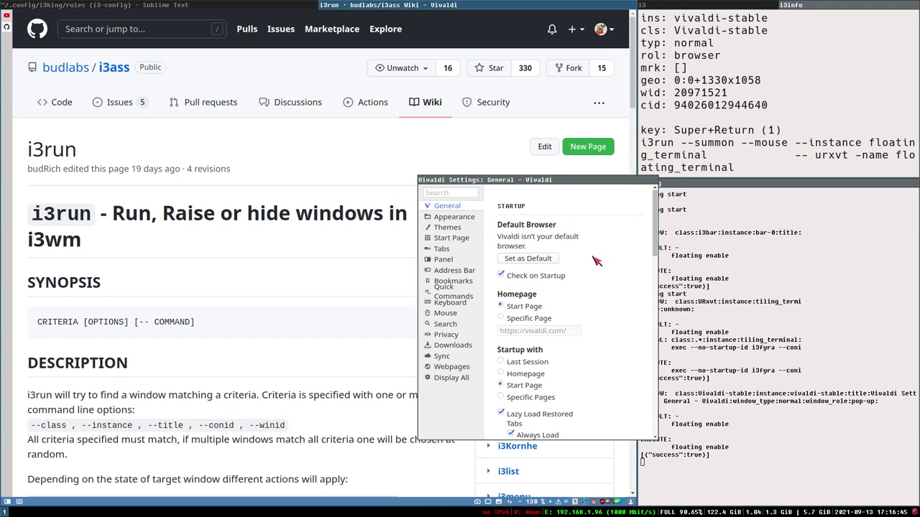
click(588, 200)
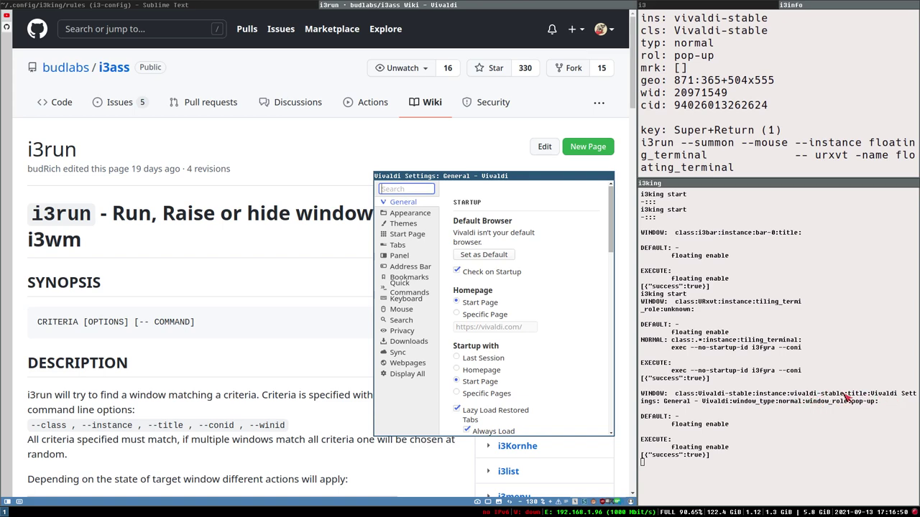
key(super+s)
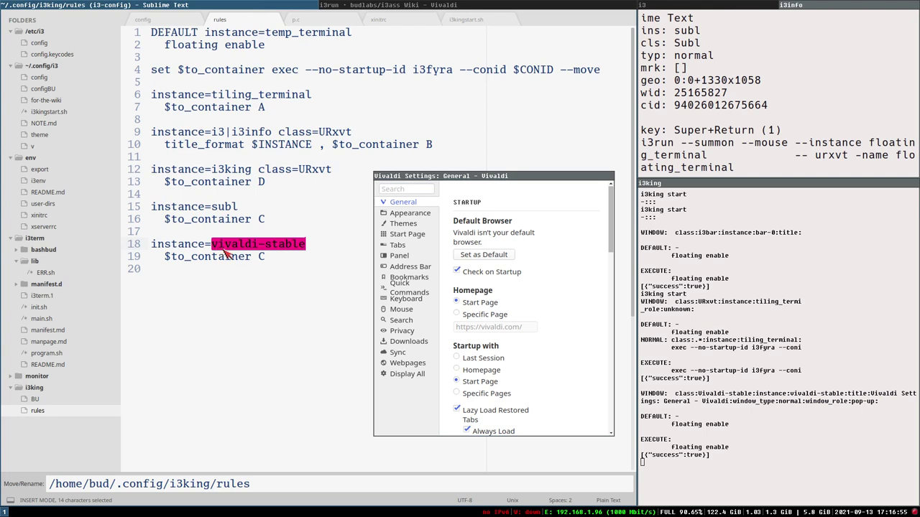
click(295, 256)
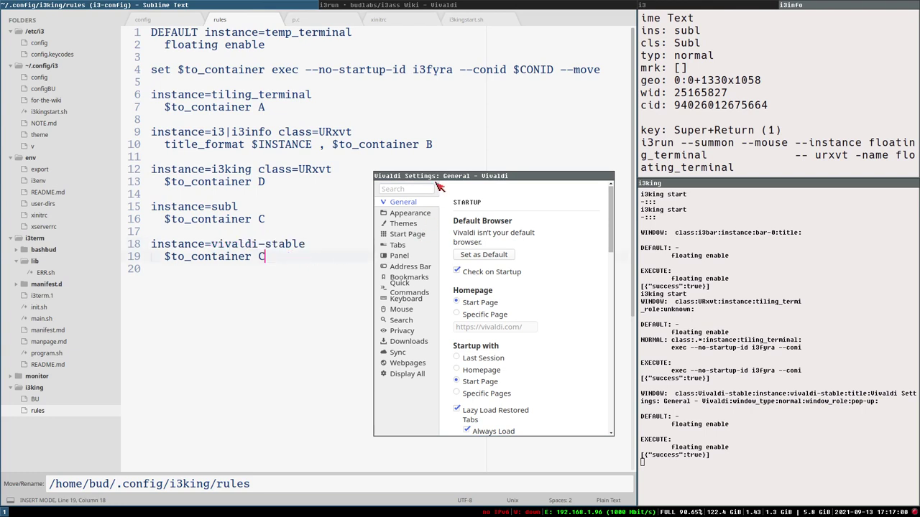
drag(441, 177, 452, 148)
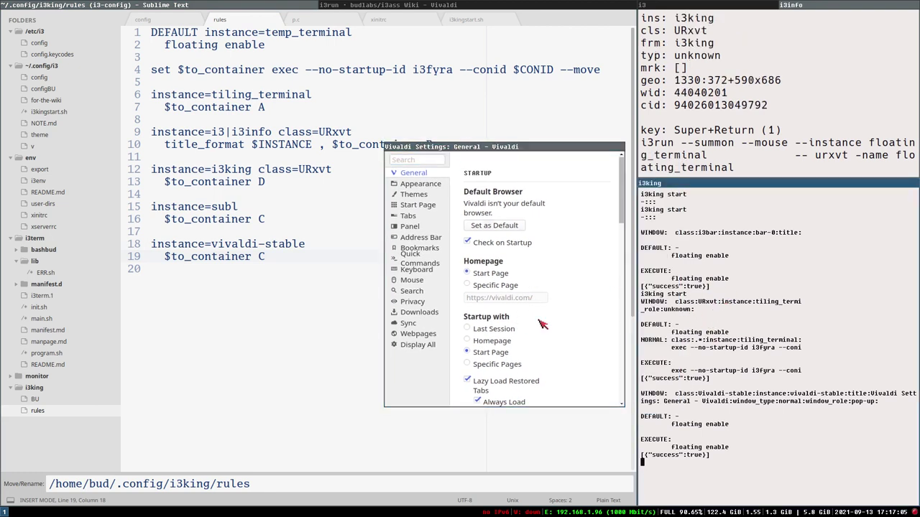
Reload the i3king rules, and close and reopen Vivaldi's settings window to test the vivaldi-stable rule.
click(198, 196)
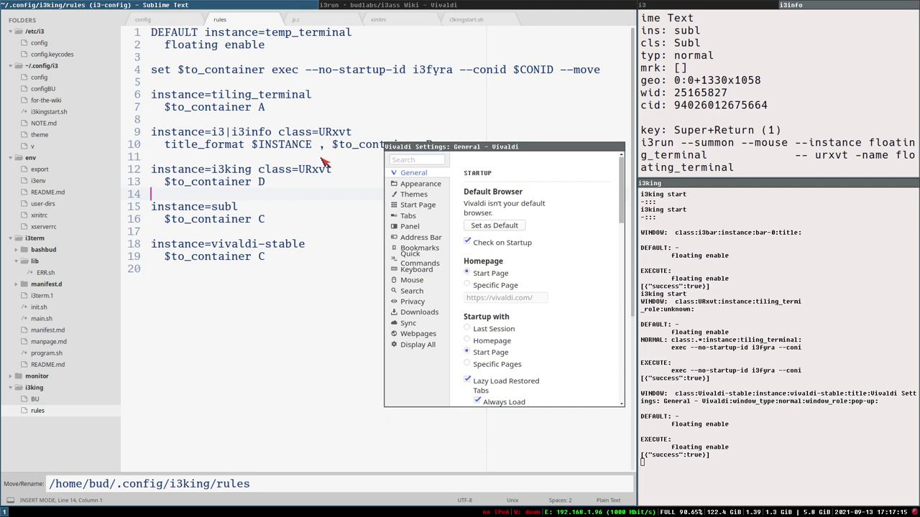
key(super+i)
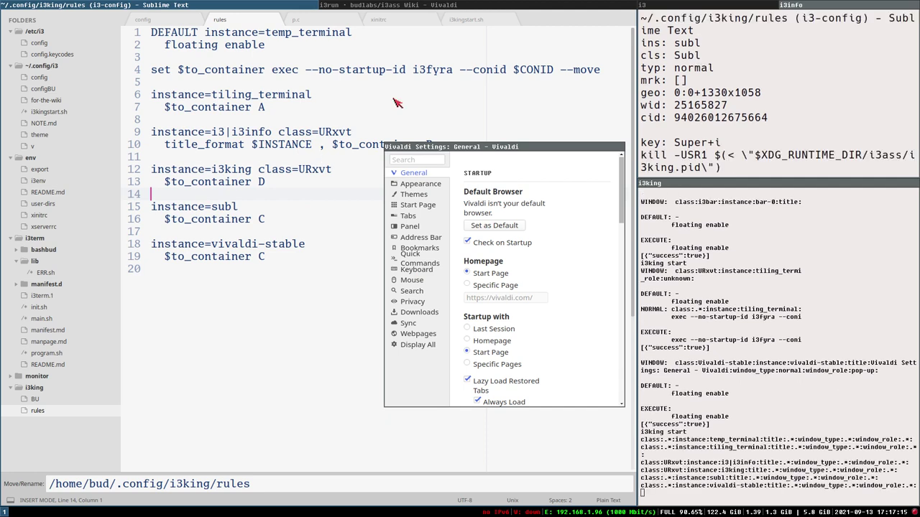
key(ctrl+w)
key(super+w)
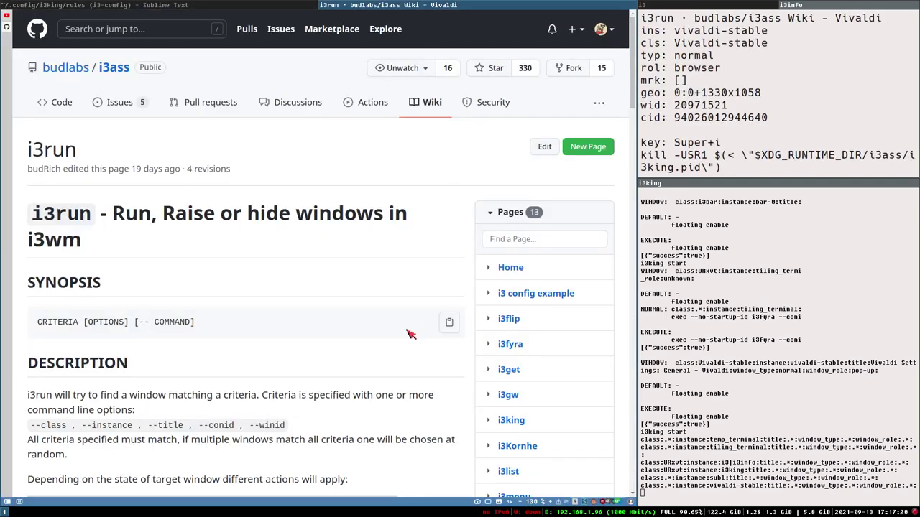
key(ctrl+F12)
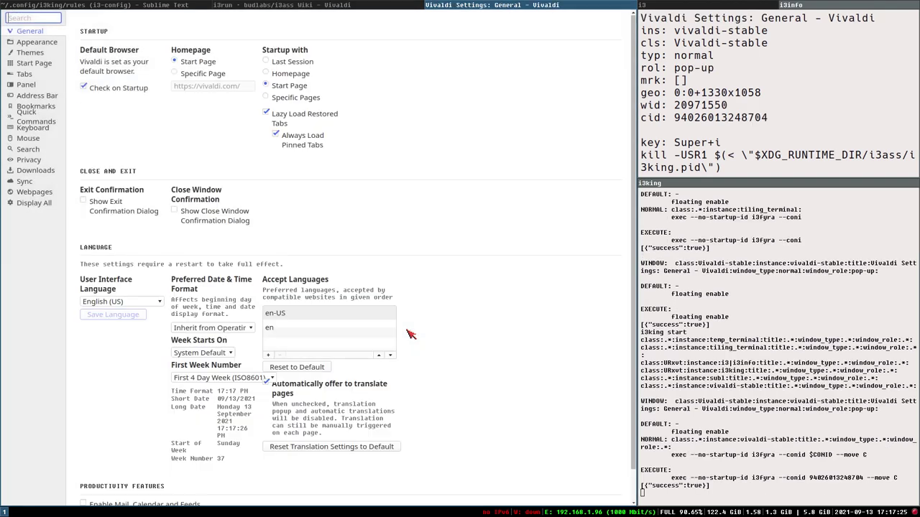
Inspect the i3run wiki page with the Developer Tools and move their floating window toward the middle of the page.
click(386, 5)
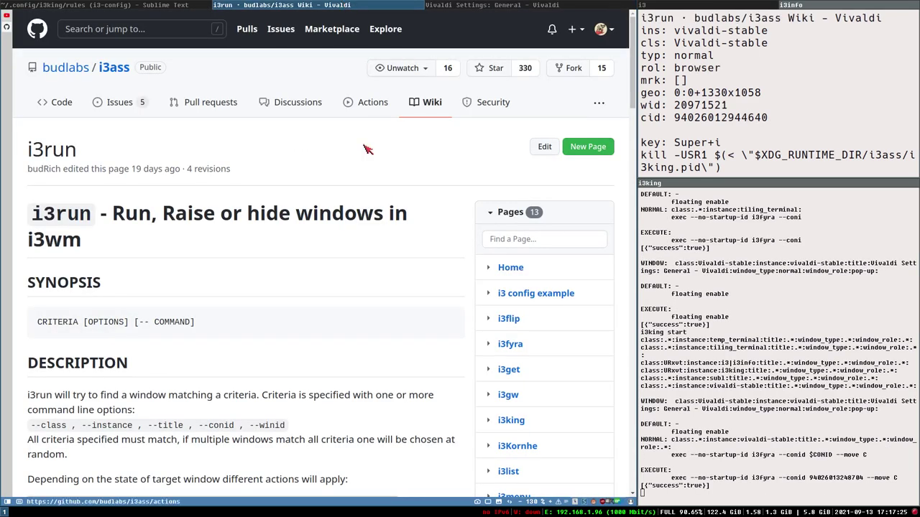
right_click(370, 146)
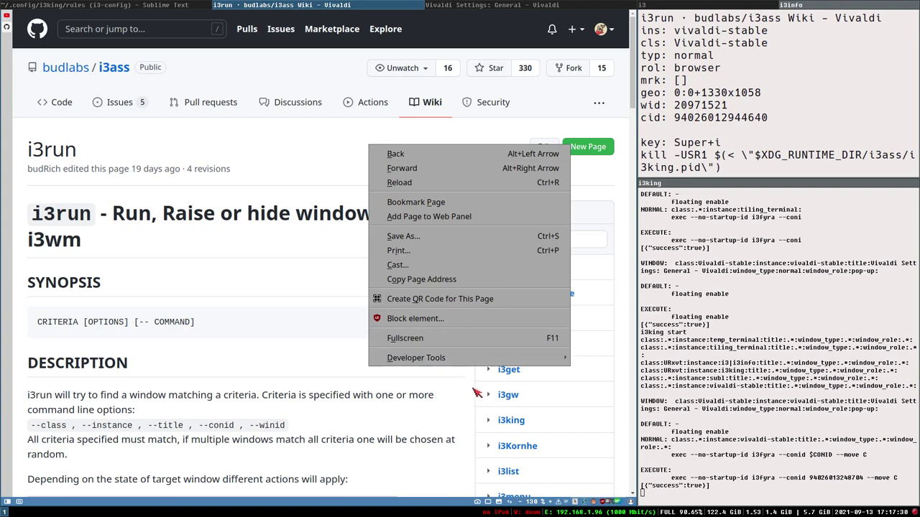
mouse_move(486, 359)
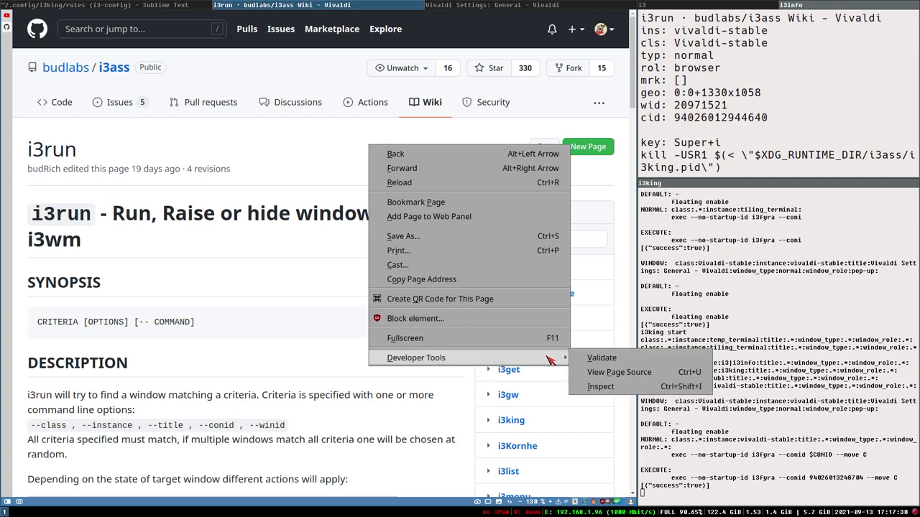
click(617, 390)
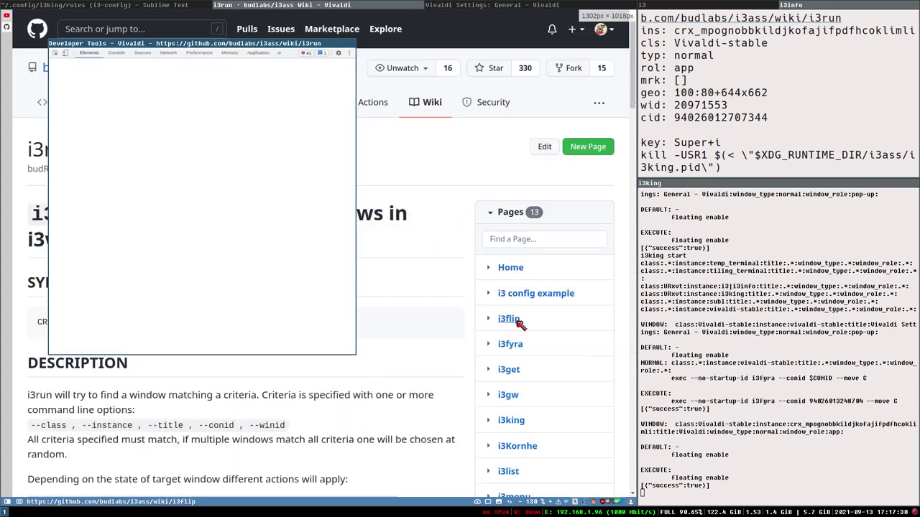
drag(212, 44, 440, 139)
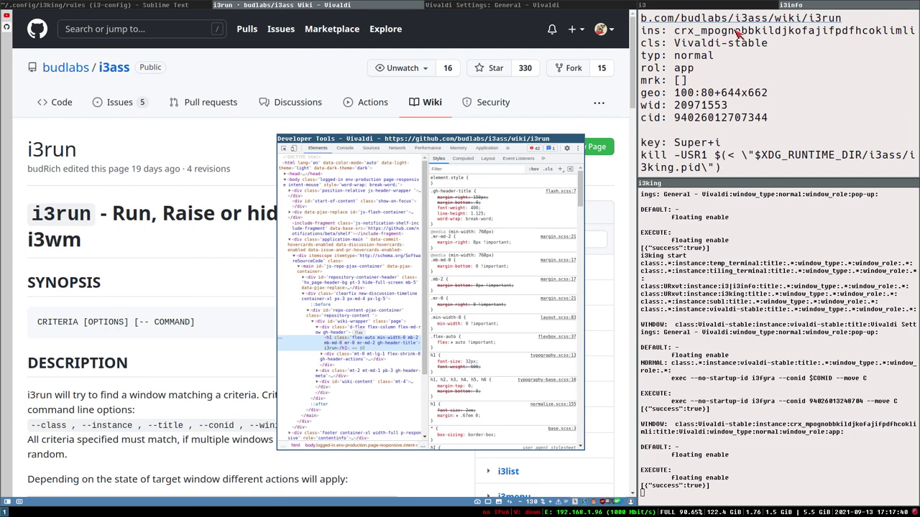
Compare the i3info properties of the rules editor, i3run wiki, Developer Tools and Vivaldi settings windows, moving the Developer Tools off the rules.
click(454, 5)
click(151, 5)
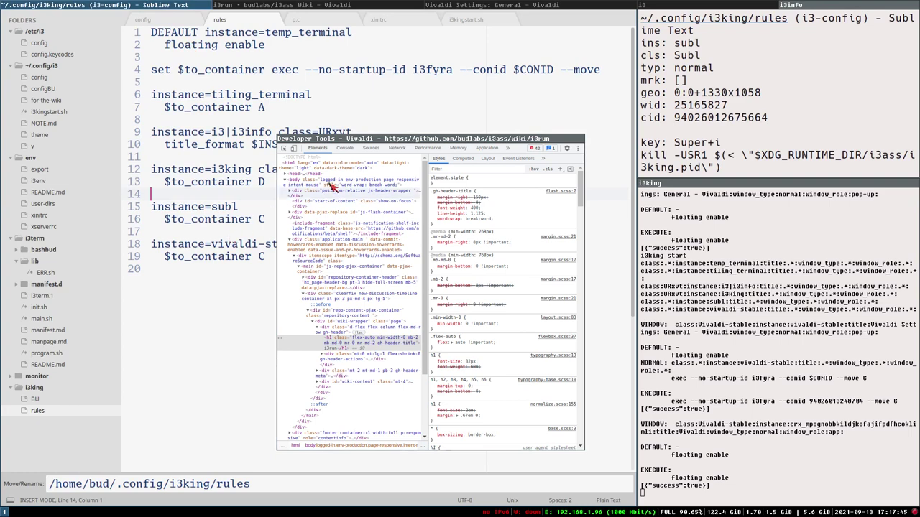
drag(332, 185, 392, 156)
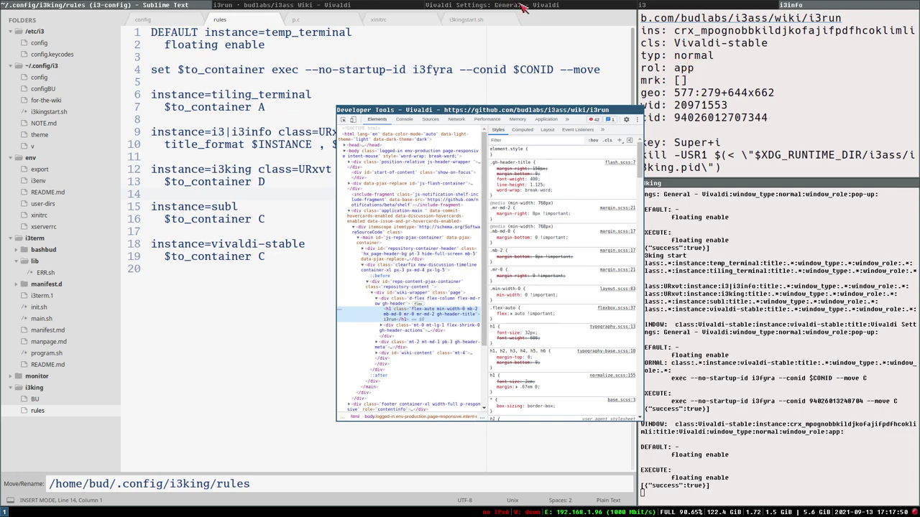
click(314, 5)
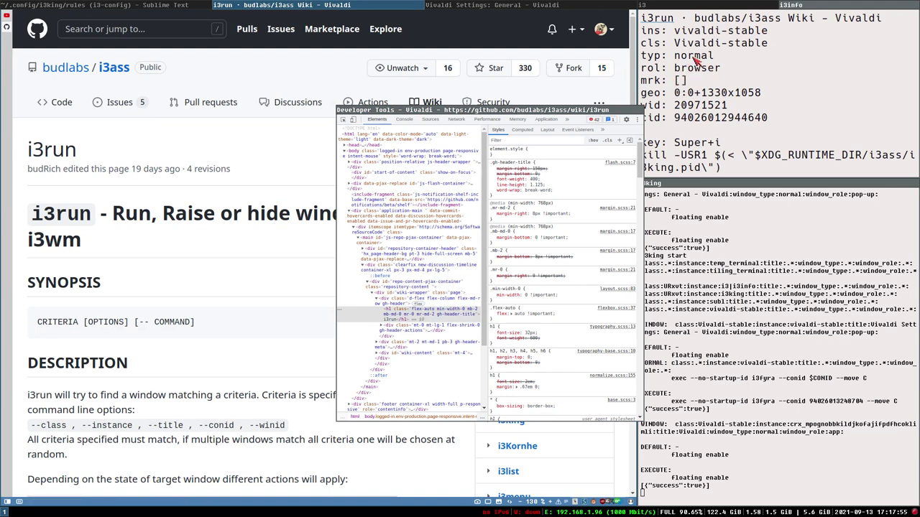
click(515, 109)
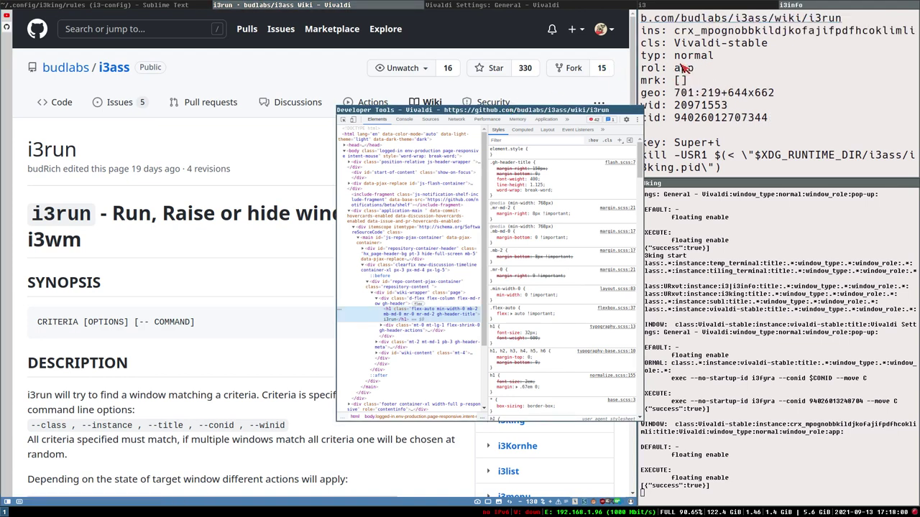
click(462, 4)
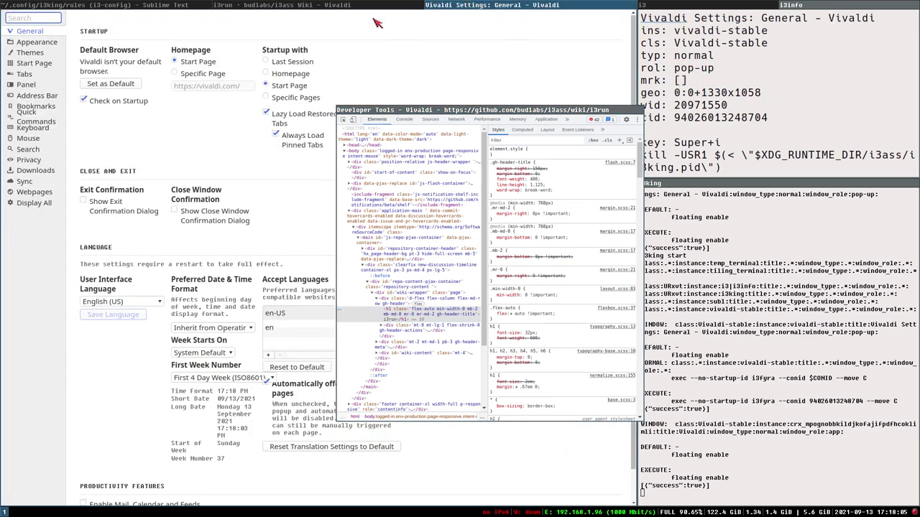
Bring up Vivaldi's Open File dialog from the i3run wiki window.
click(300, 5)
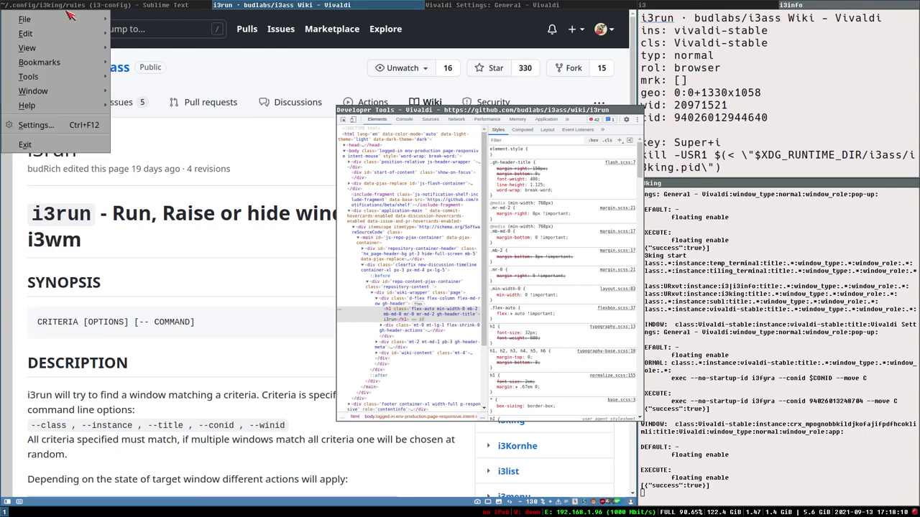
mouse_move(69, 23)
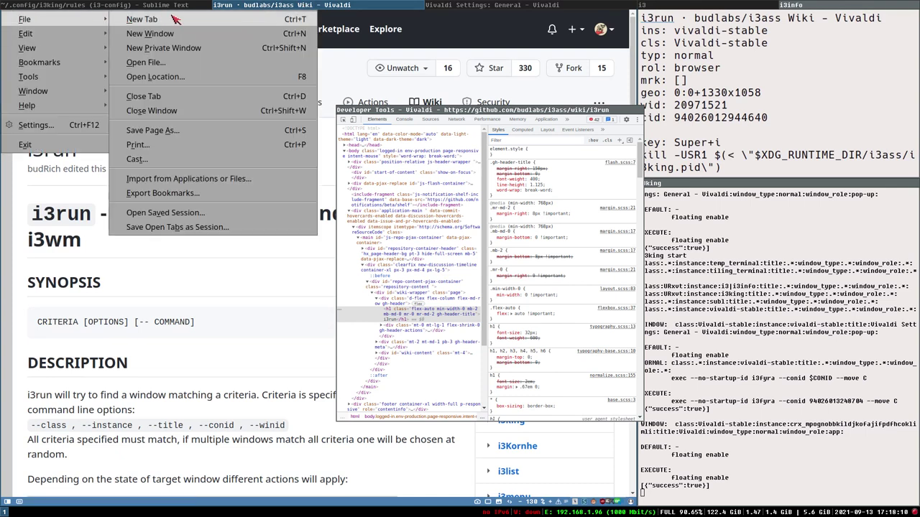
click(191, 63)
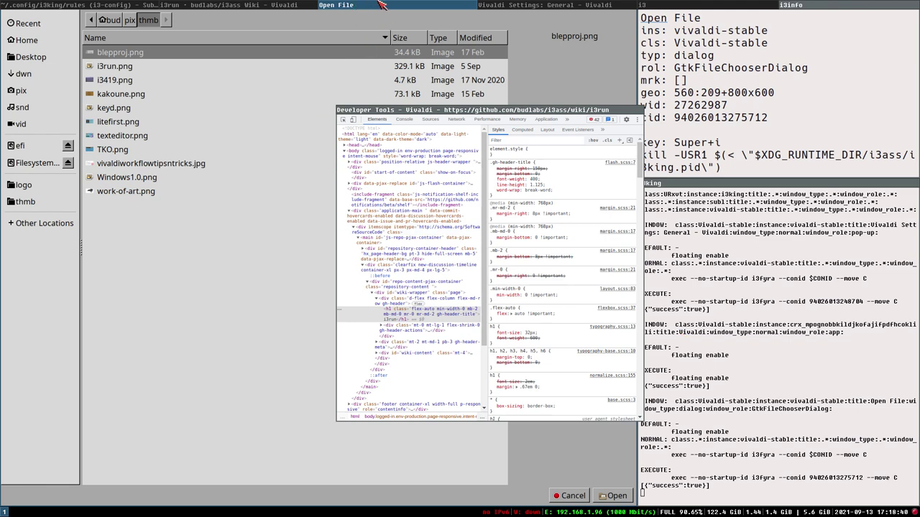
Switch between the rules file, the i3run wiki and the Open File dialog to compare their window properties.
click(6, 5)
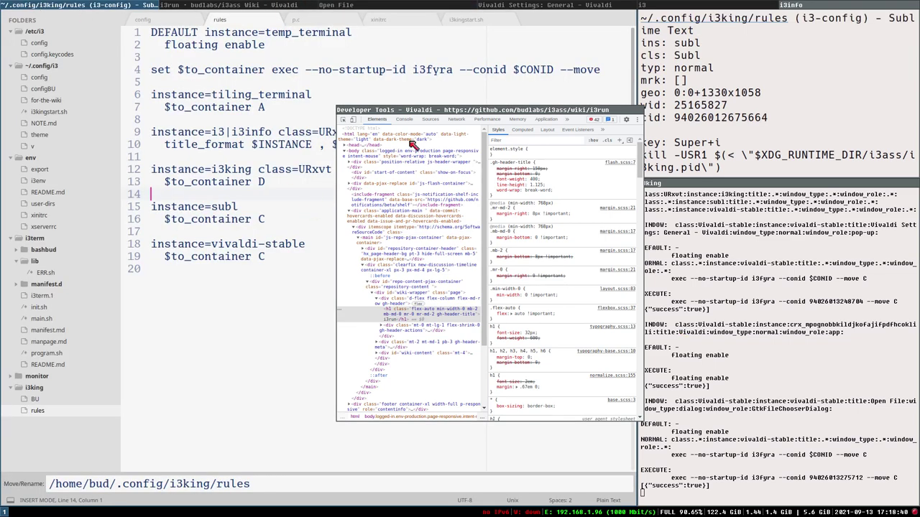
click(333, 5)
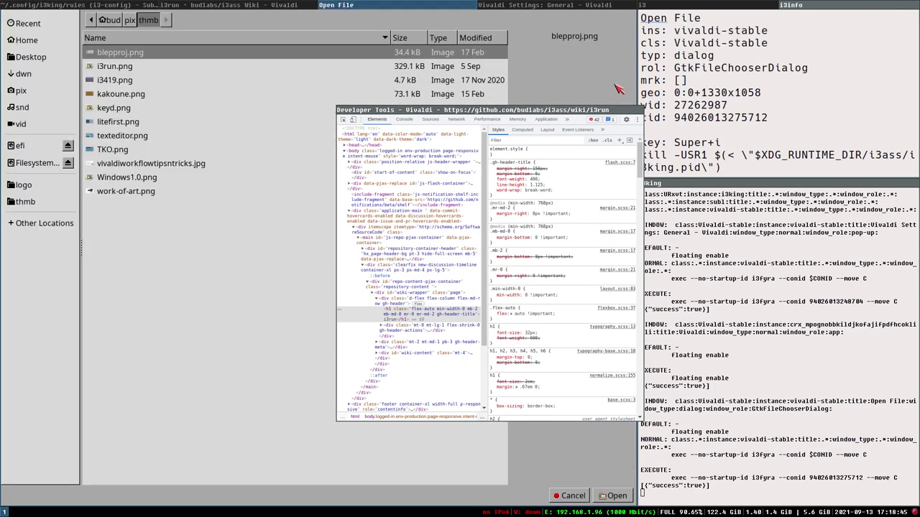
click(115, 5)
click(282, 5)
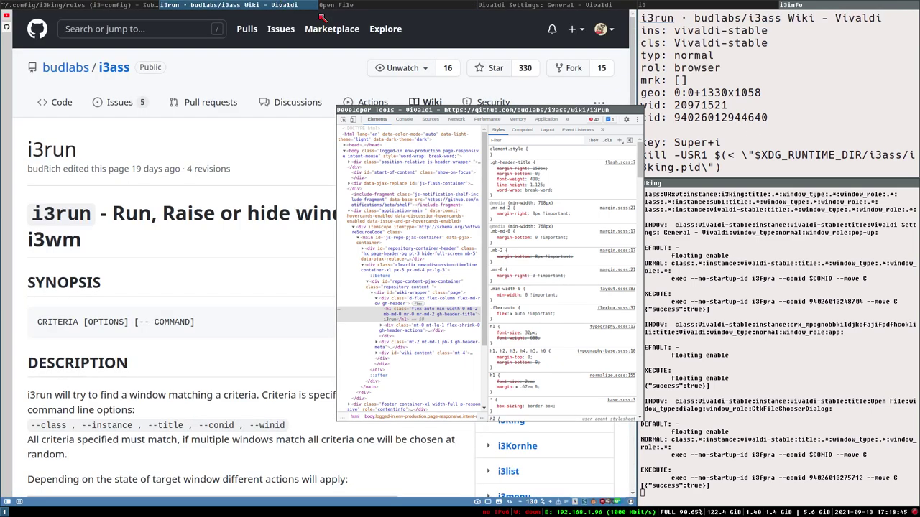
click(360, 5)
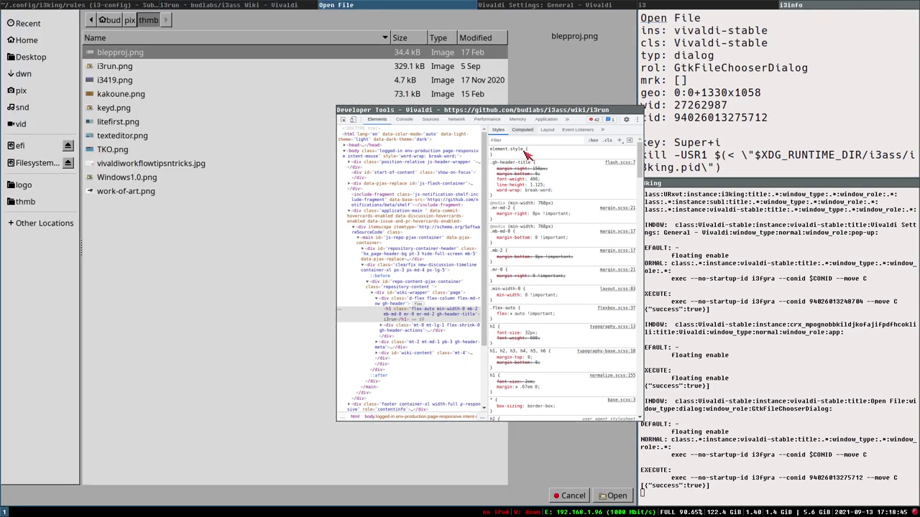
Cancel the Open File dialog and, with the Developer Tools moved aside, open the i3king wiki page at its description.
click(568, 496)
drag(453, 111, 765, 191)
scroll(522, 379, down, 3)
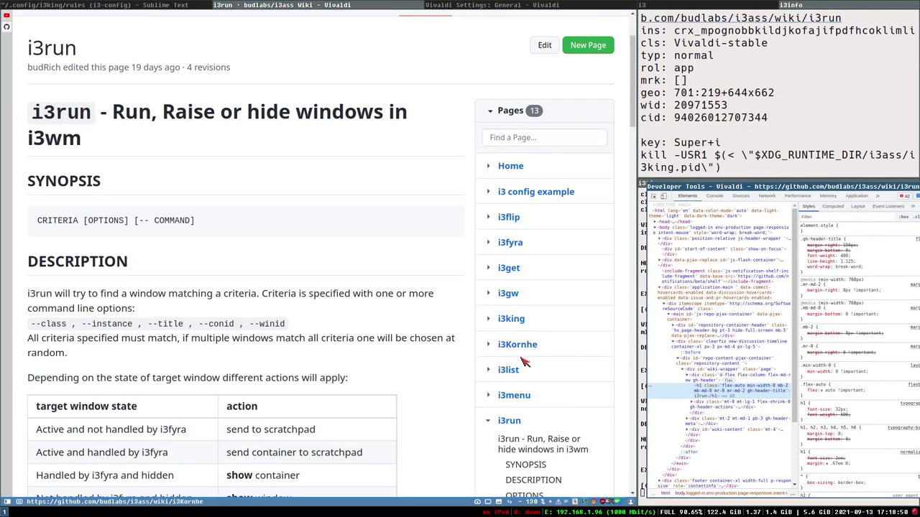
scroll(517, 387, down, 4)
scroll(521, 287, up, 2)
click(518, 269)
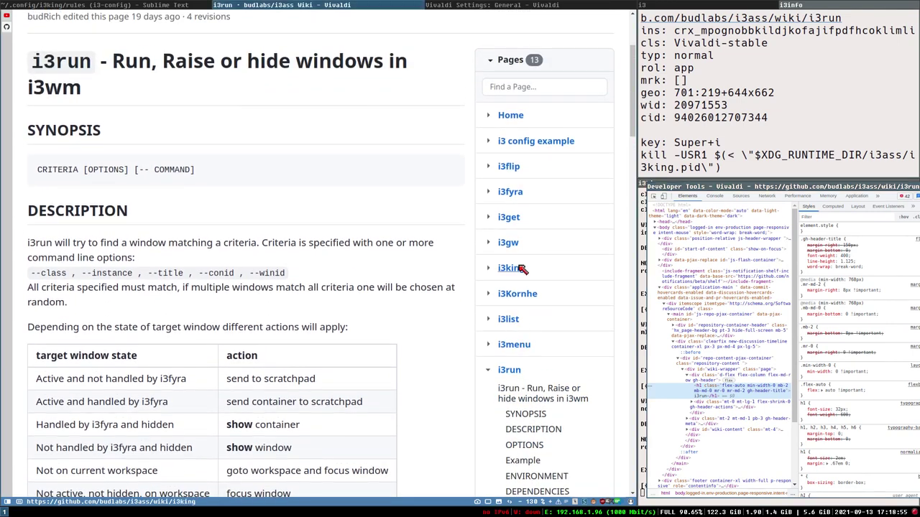
scroll(263, 349, down, 4)
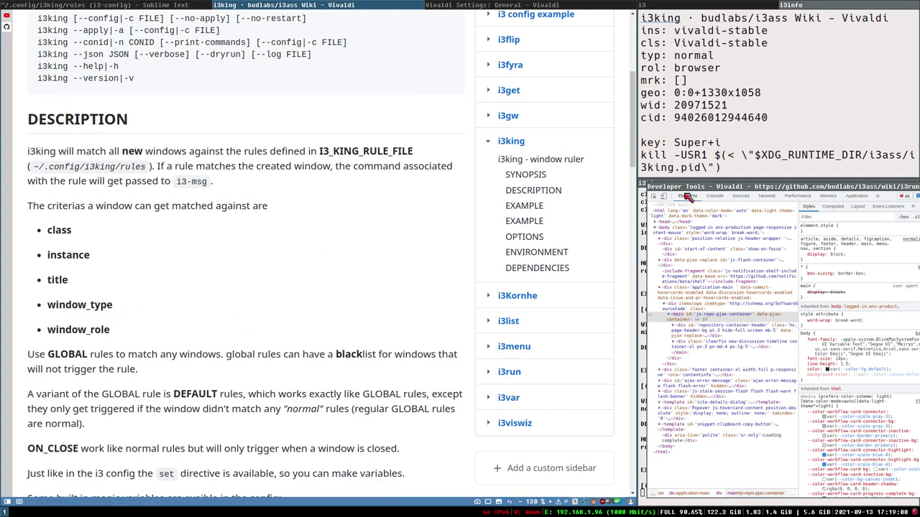
Move the Developer Tools over the i3king wiki page to check its window properties, and close it.
key(super+shift+space)
drag(688, 197, 531, 171)
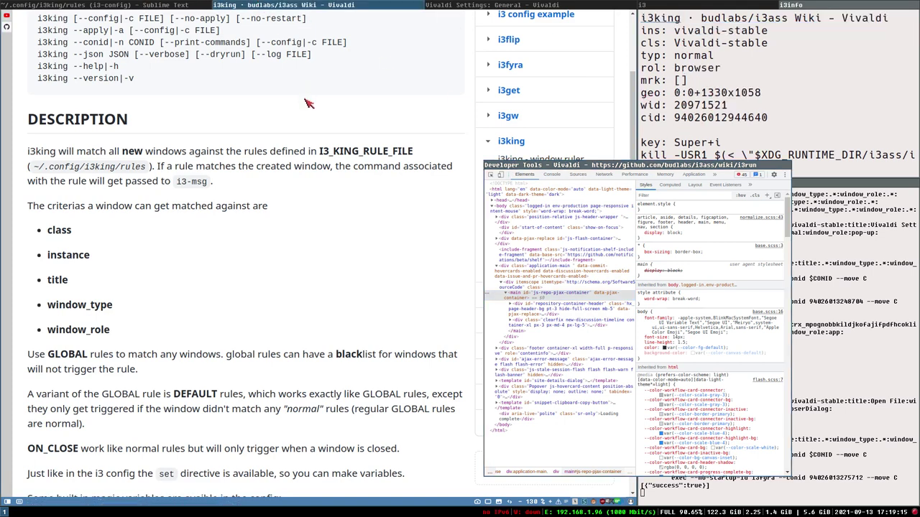
click(586, 170)
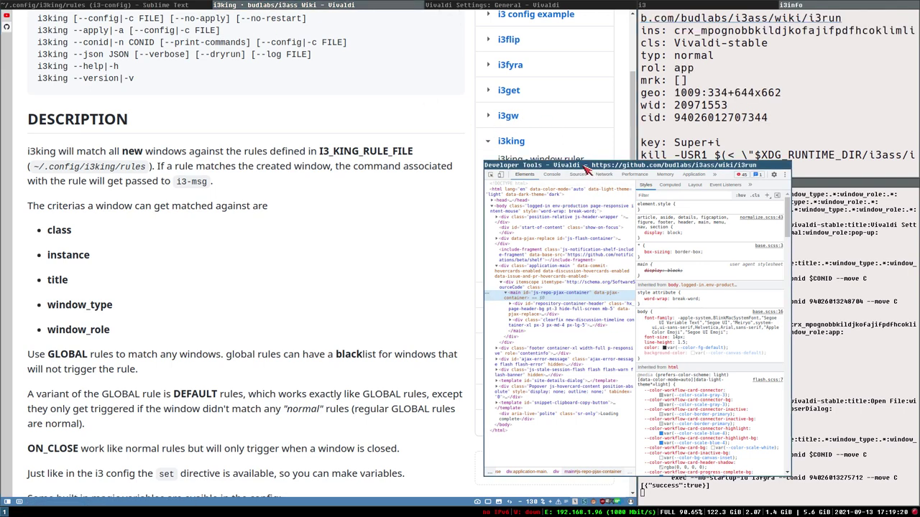
key(F12)
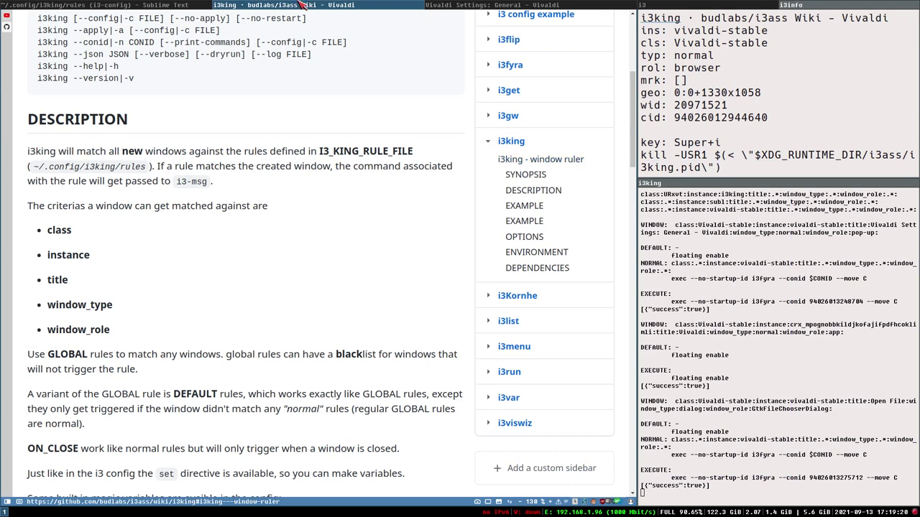
scroll(428, 271, up, 4)
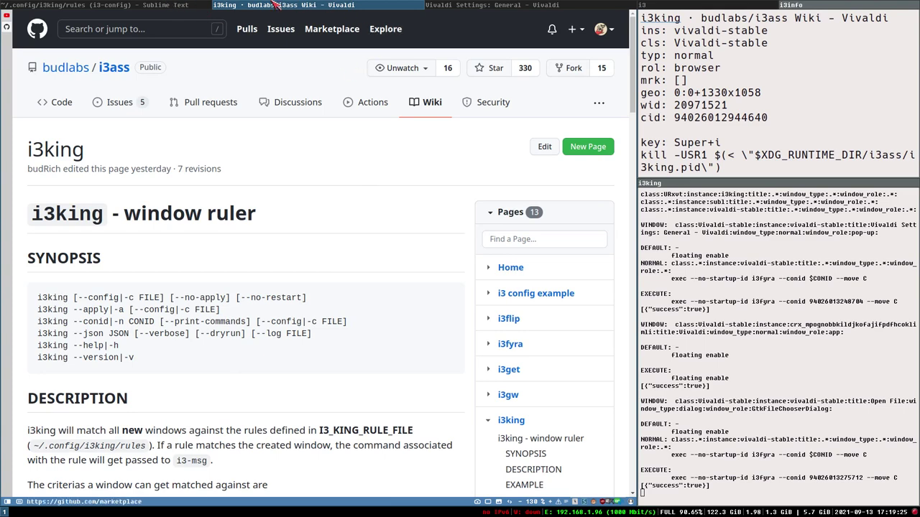
Open ~/.config/i3/config in Sublime Text and highlight the vivaldi-stable instance and command in the $super+f binding.
click(191, 5)
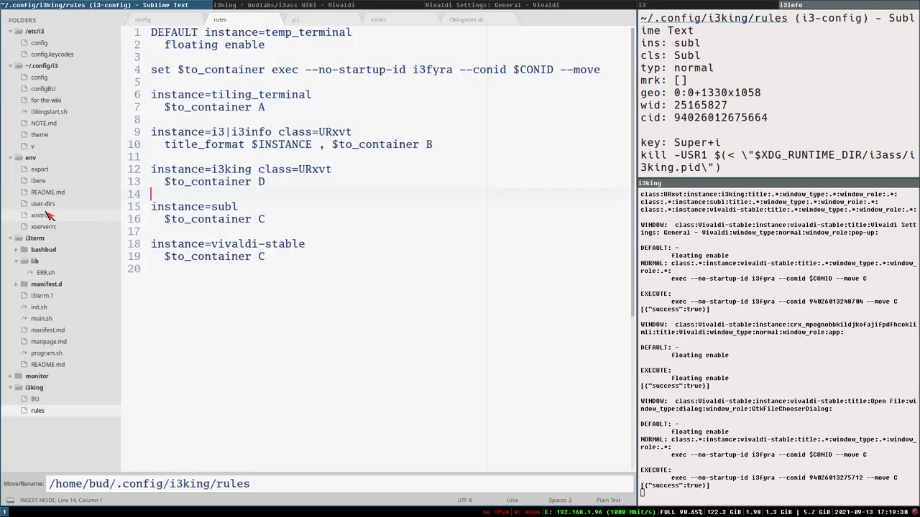
click(51, 79)
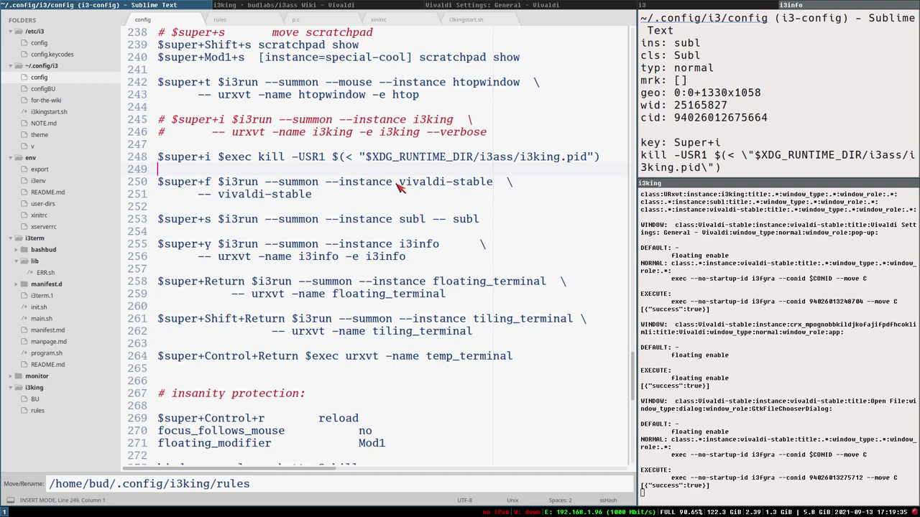
drag(219, 181, 495, 186)
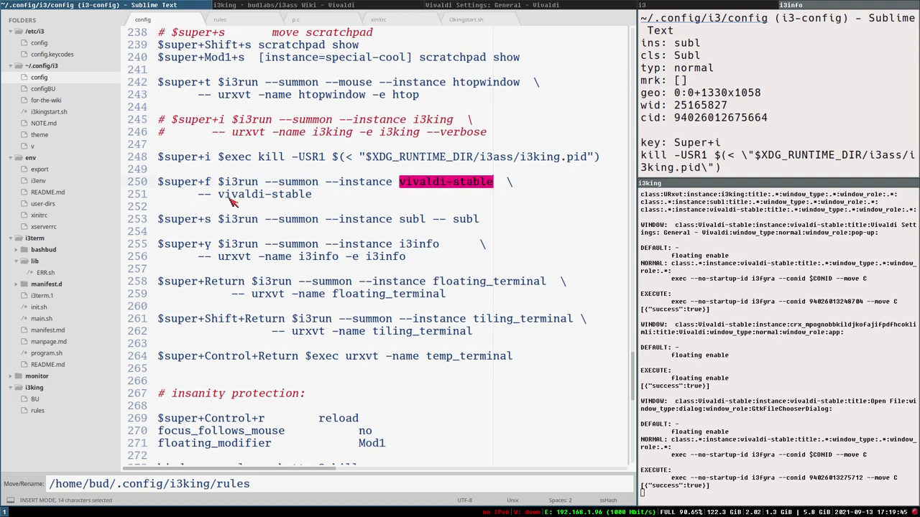
drag(220, 194, 319, 201)
Insert vivaldi-main before vivaldi-stable in the --instance option of the $super+f binding.
click(400, 184)
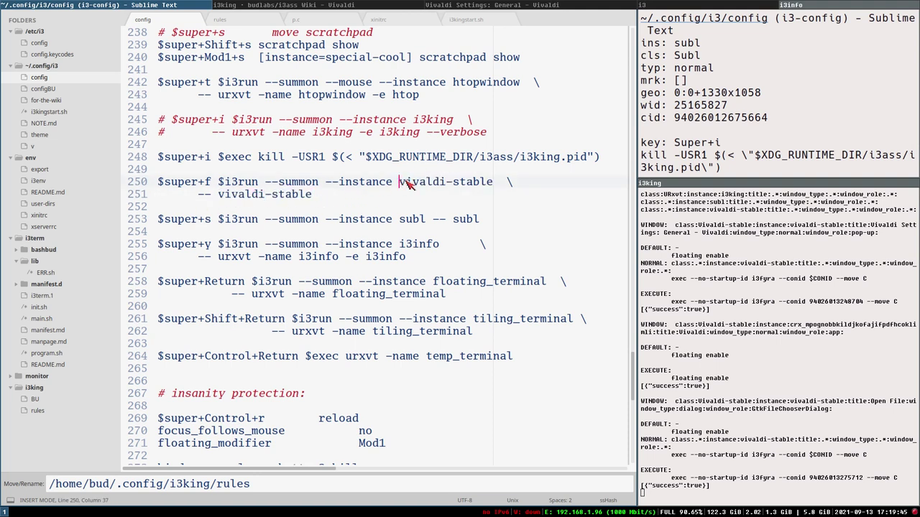
text(vivaldi0)
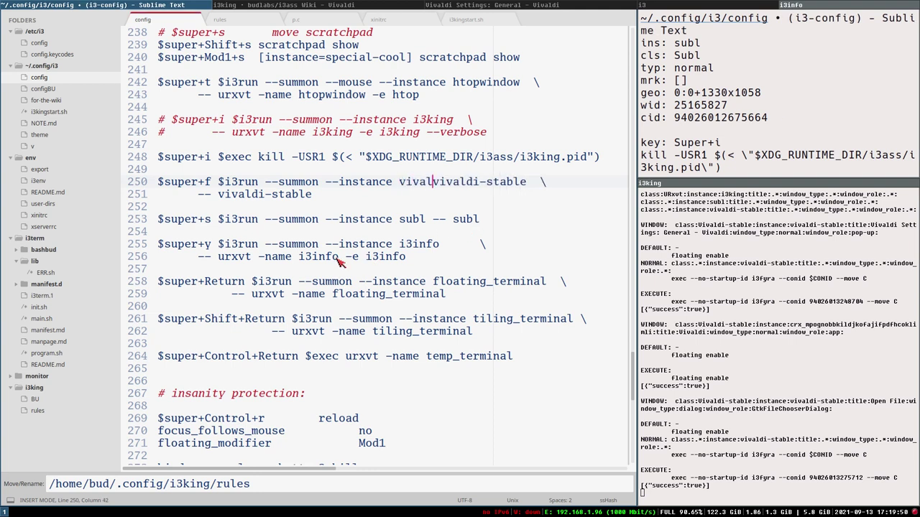
key(BackSpace)
text(-main)
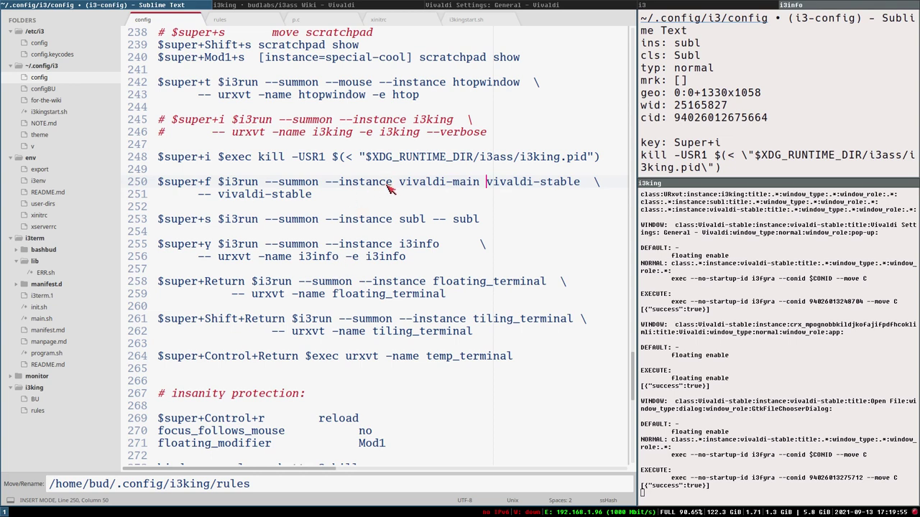
drag(399, 185, 480, 185)
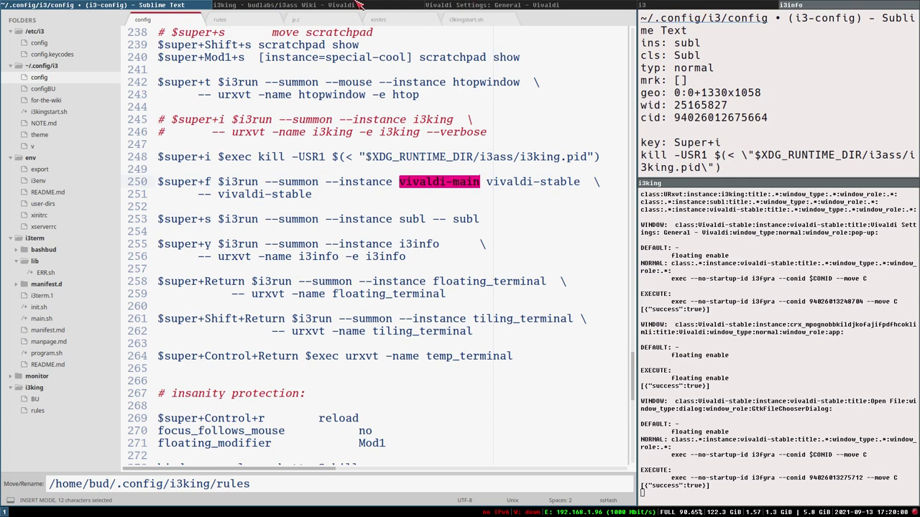
Check the instance name of the i3king wiki window in i3info and return to the i3 config.
click(396, 5)
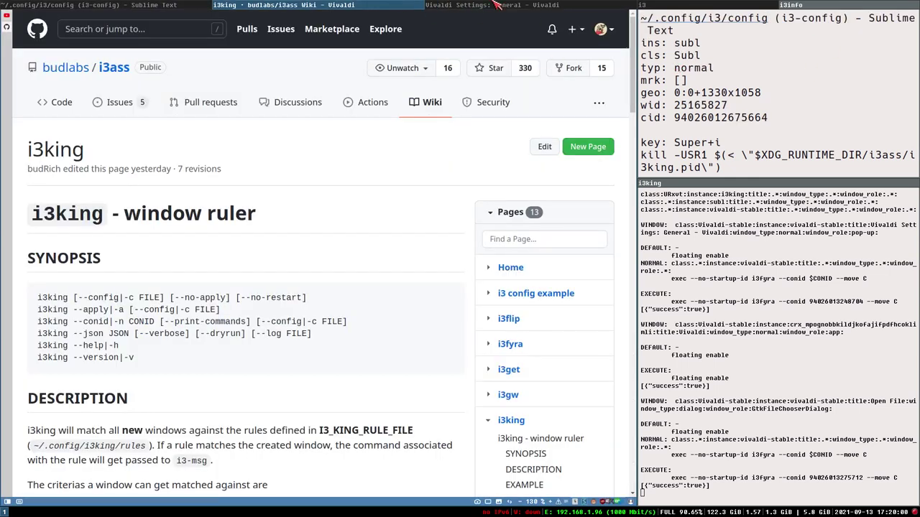
key(super+i)
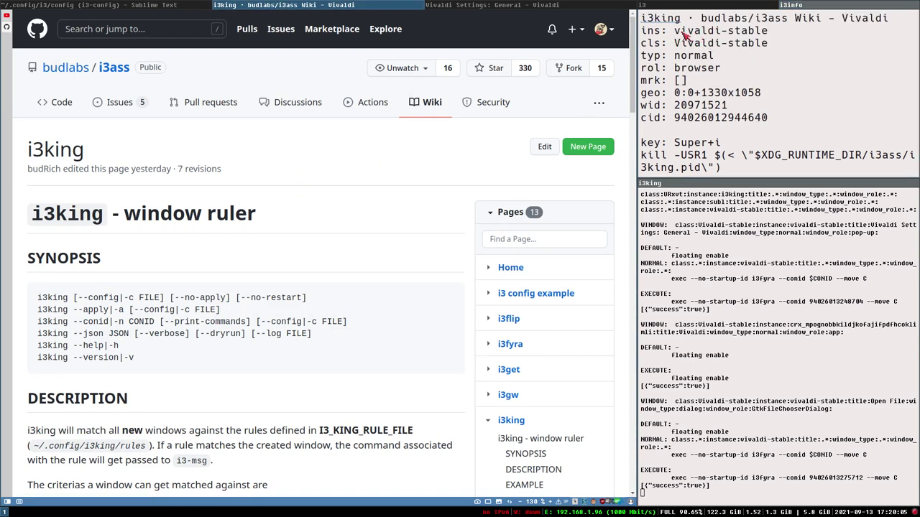
click(120, 5)
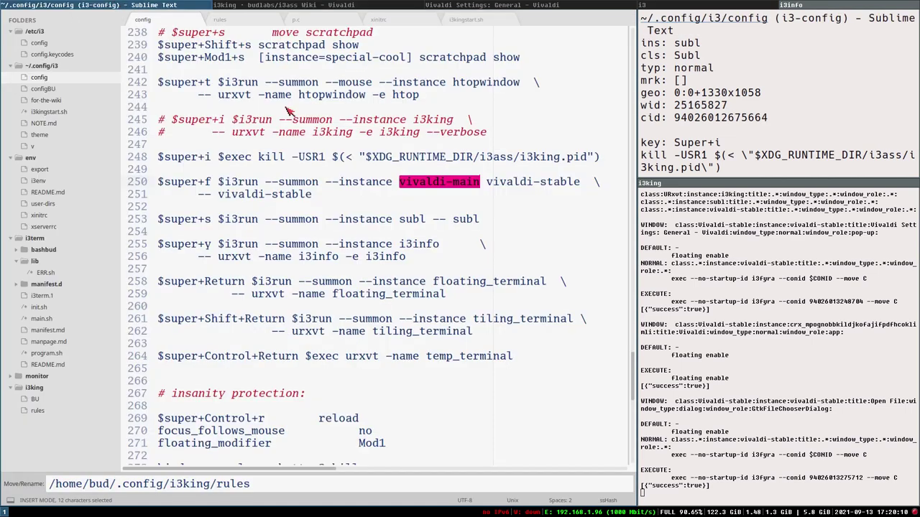
Add the --rename option between vivaldi-main and vivaldi-stable in the $super+f binding.
click(446, 182)
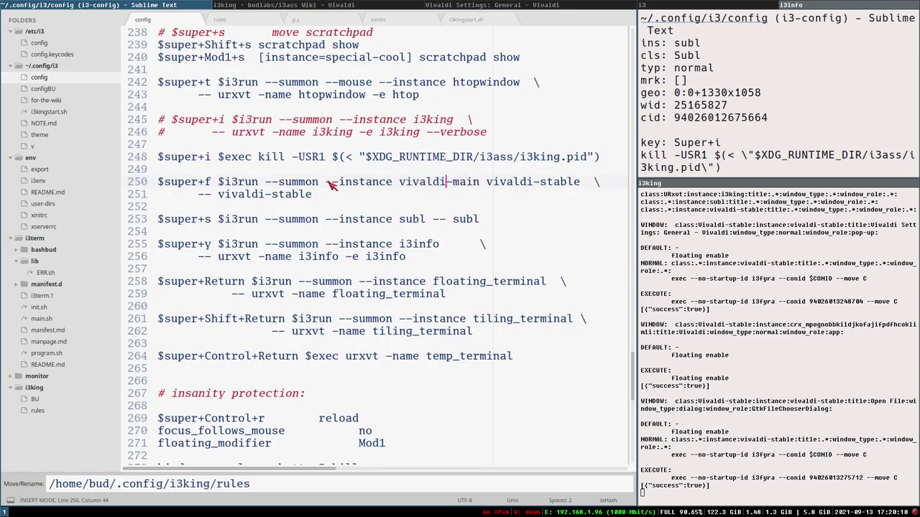
drag(327, 182, 480, 182)
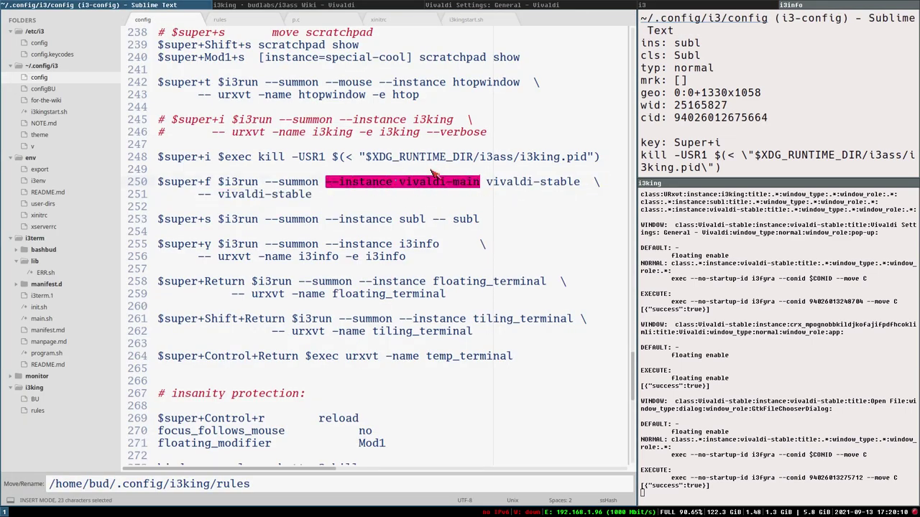
double_click(226, 195)
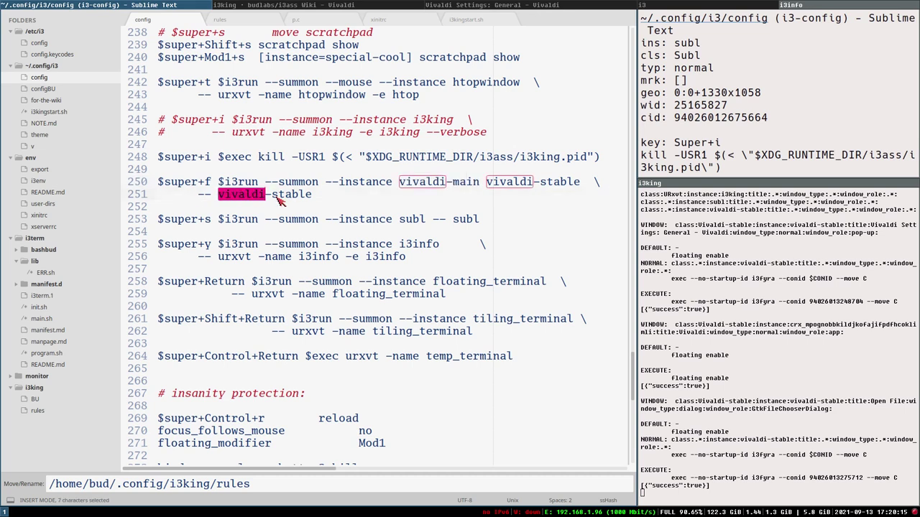
drag(279, 201, 320, 202)
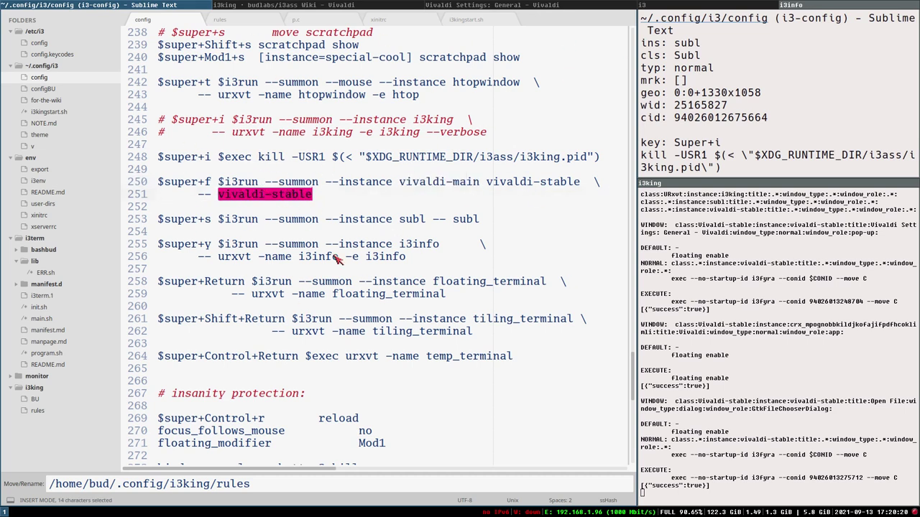
click(486, 185)
text(--rename)
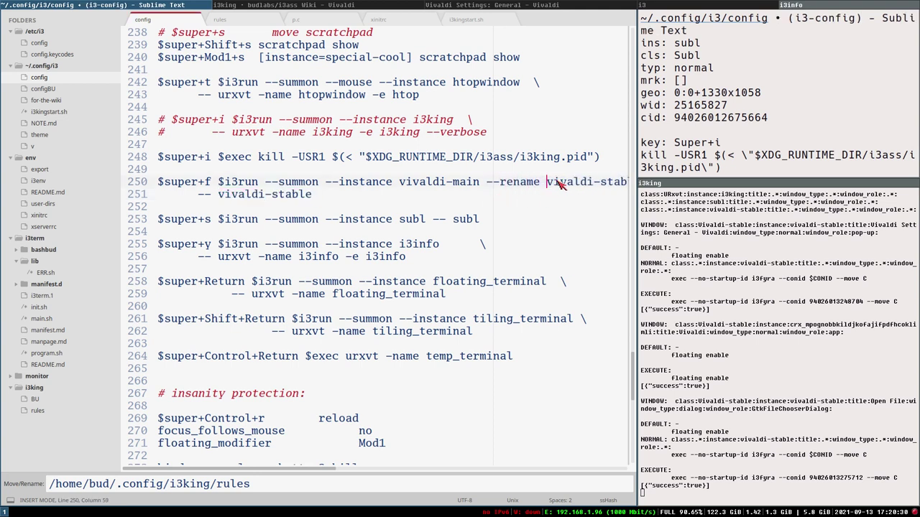
Review the --rename value, the vivaldi-main instance and the launch command of the $super+f binding by highlighting each part.
drag(548, 182, 591, 183)
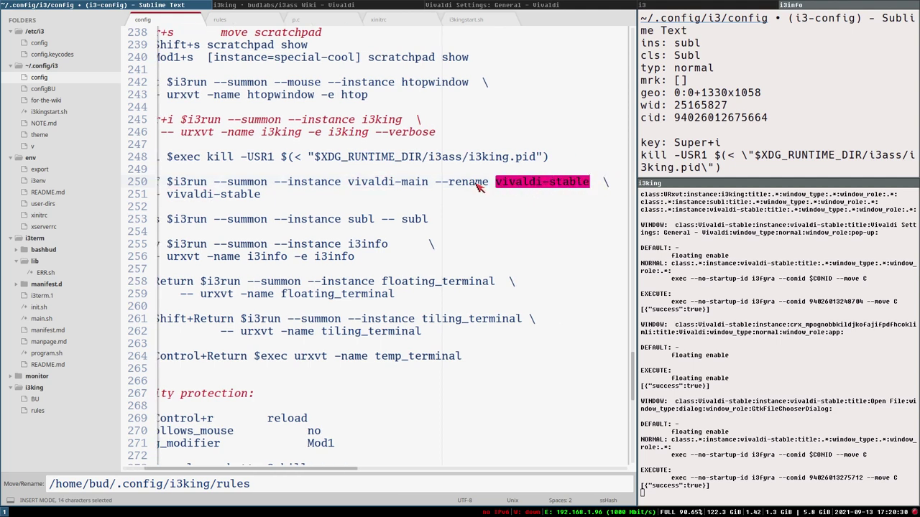
double_click(475, 185)
double_click(455, 185)
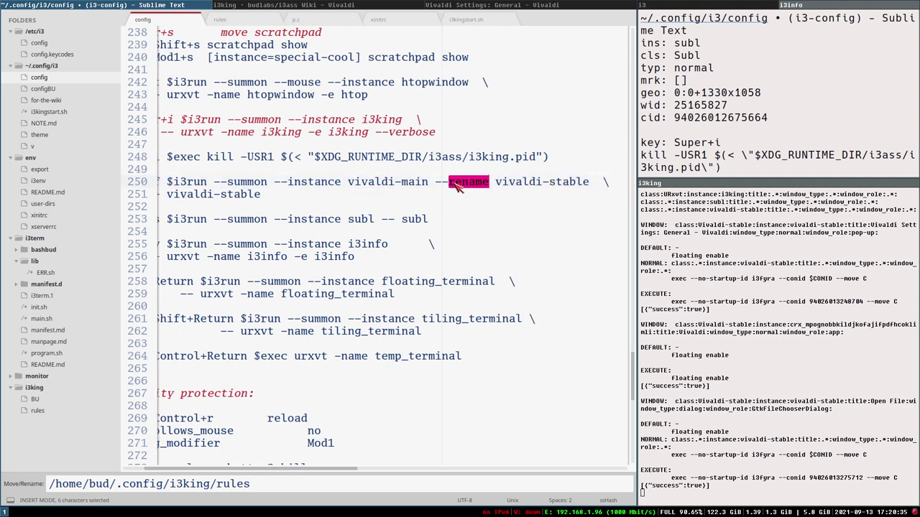
drag(349, 185, 432, 185)
double_click(210, 196)
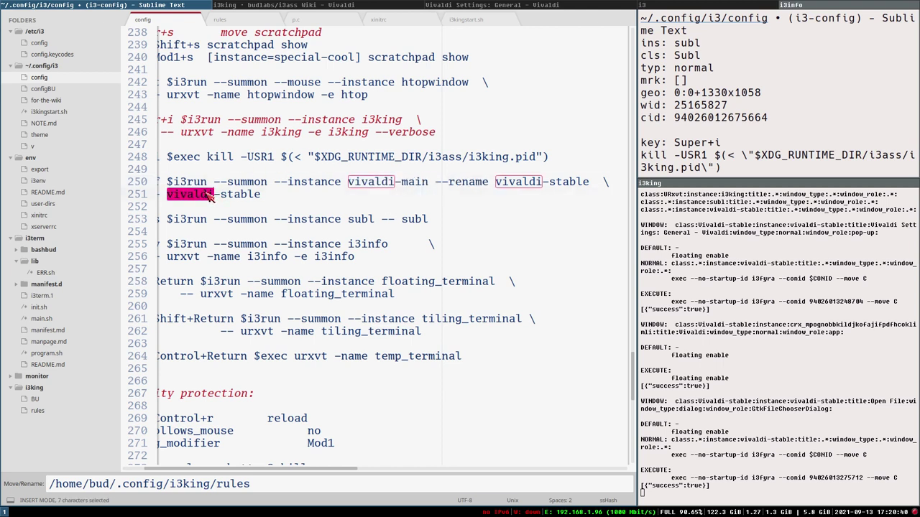
drag(496, 182, 593, 186)
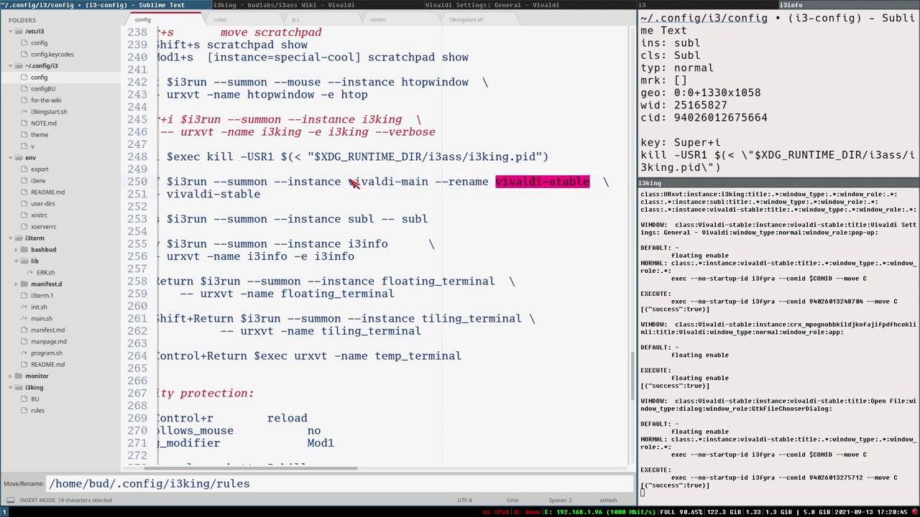
drag(348, 182, 430, 184)
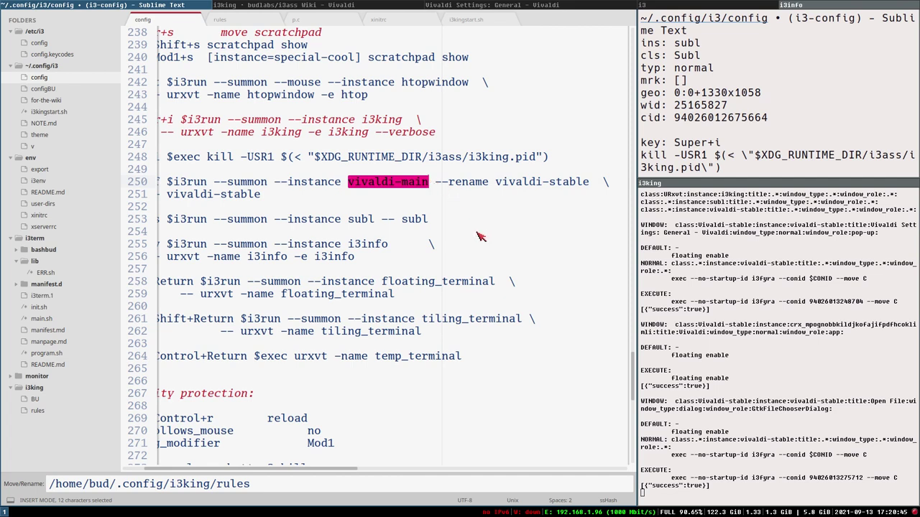
Close the Vivaldi windows and reload i3 with the saved config.
click(294, 5)
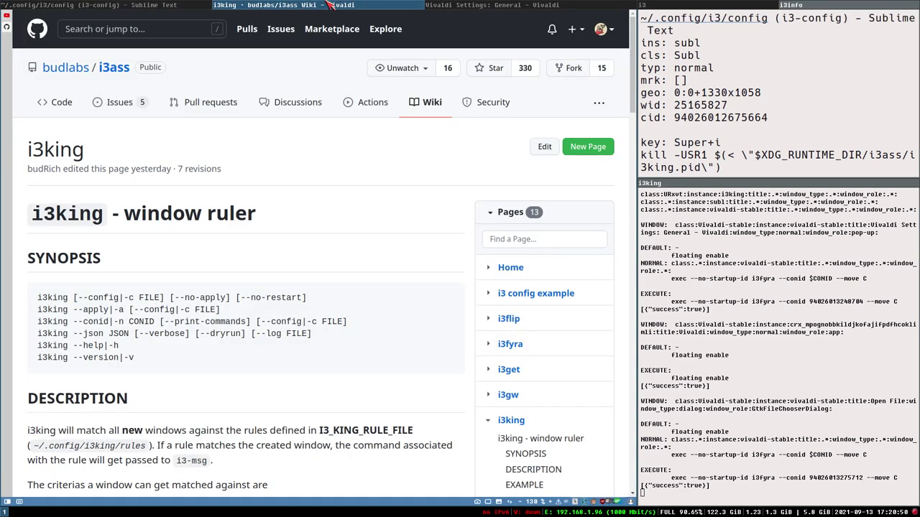
key(super+w)
click(369, 184)
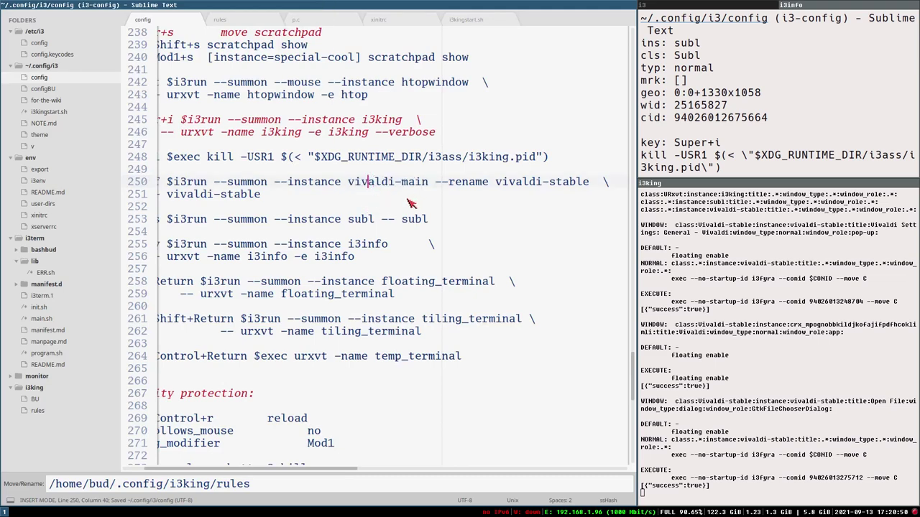
key(ctrl+super+r)
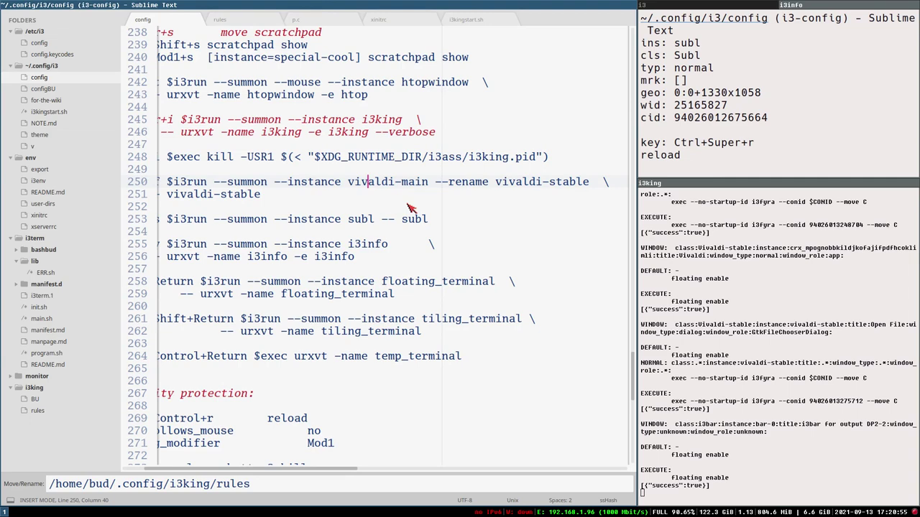
Launch Vivaldi through its new i3run binding and move it as a floating window partly over the editor.
key(super+f)
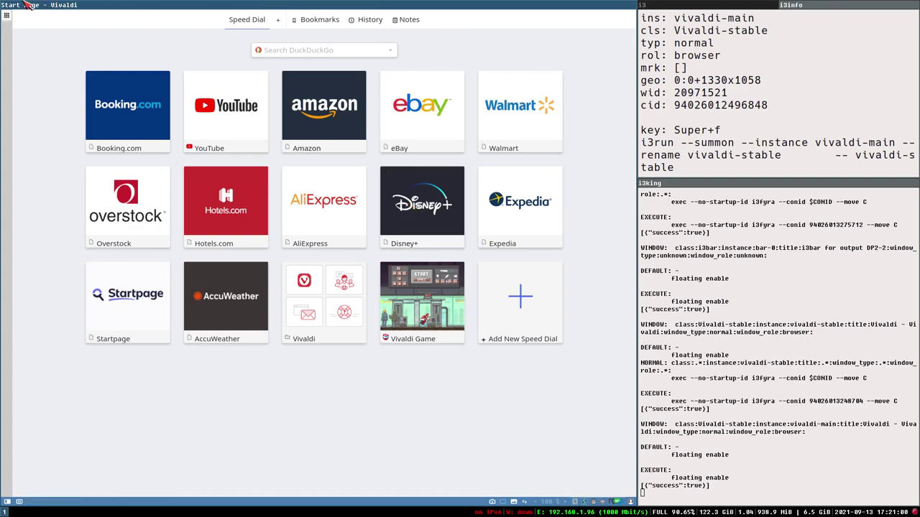
key(super+shift+space)
drag(315, 226, 531, 109)
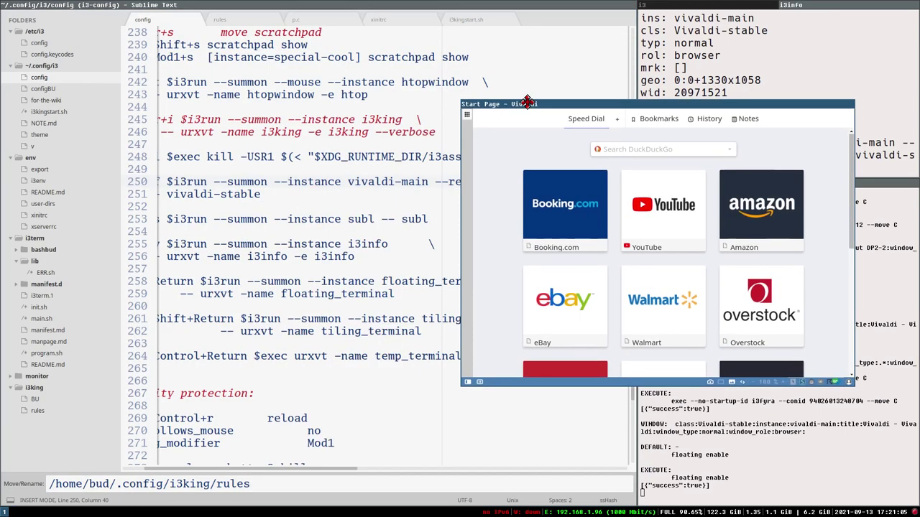
Change the Vivaldi rule in the i3king rules file to match instance=vivaldi-main and save the file.
click(225, 20)
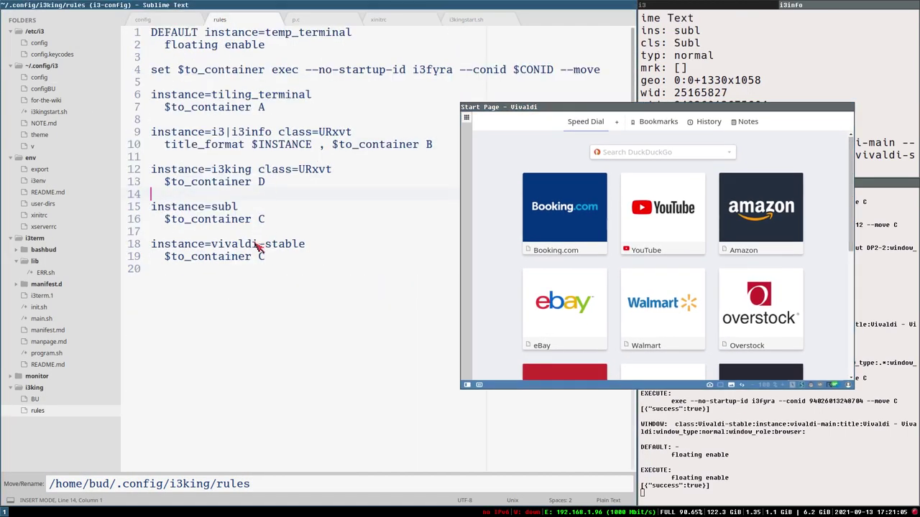
drag(212, 246, 337, 250)
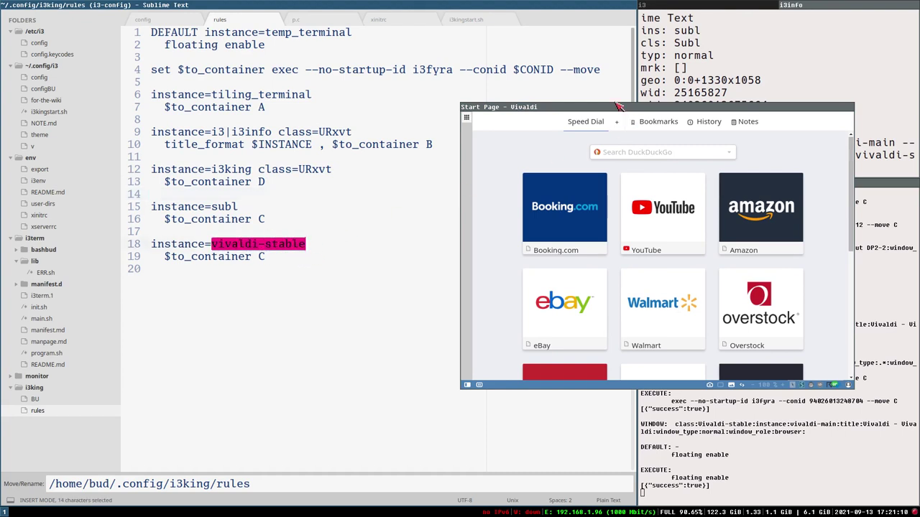
drag(585, 105, 522, 110)
click(260, 245)
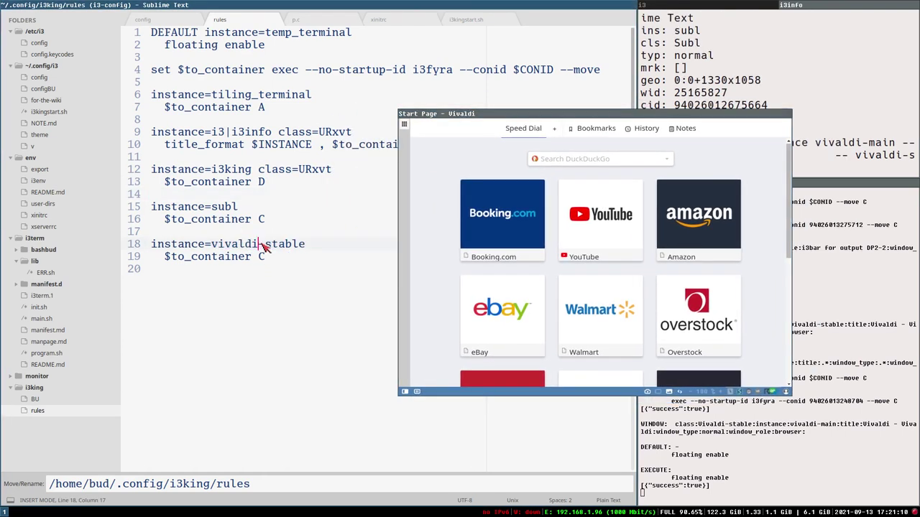
double_click(273, 246)
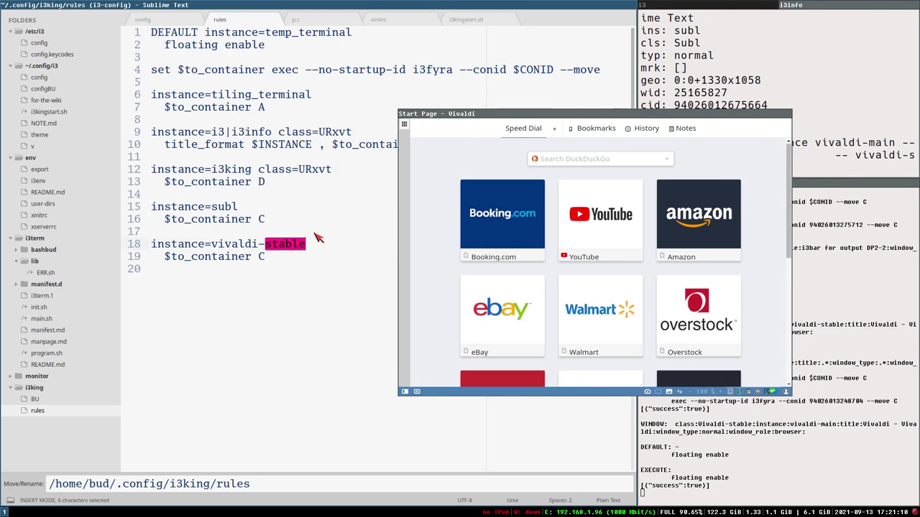
text(main)
key(ctrl+s)
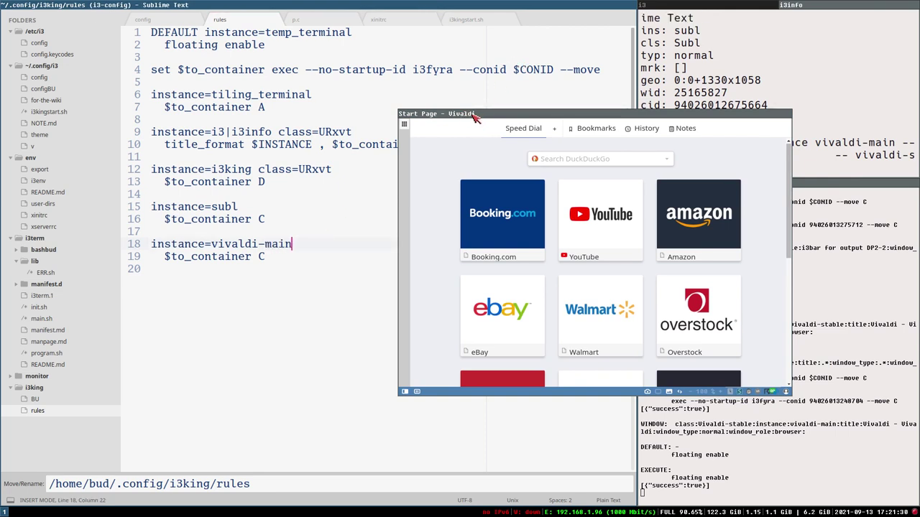
Restart i3king with the saved rules and relaunch Vivaldi through its i3run binding.
key(super+f)
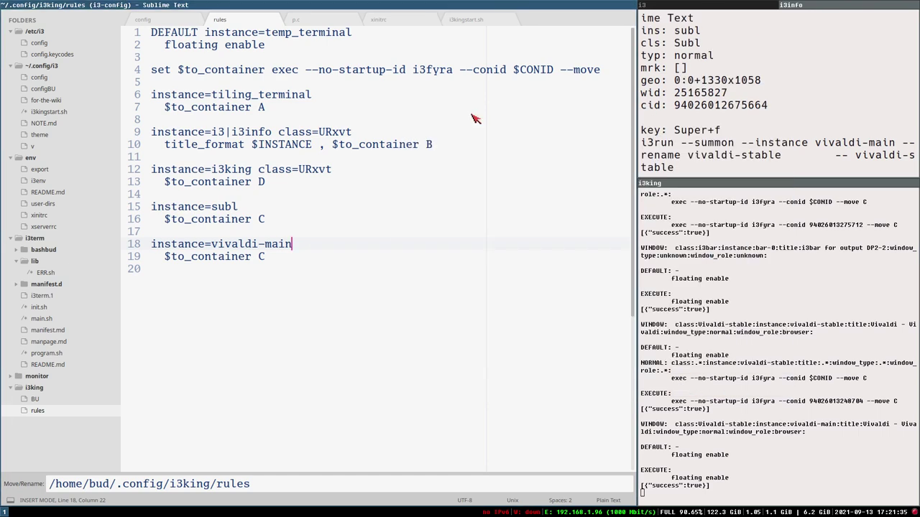
key(super+i)
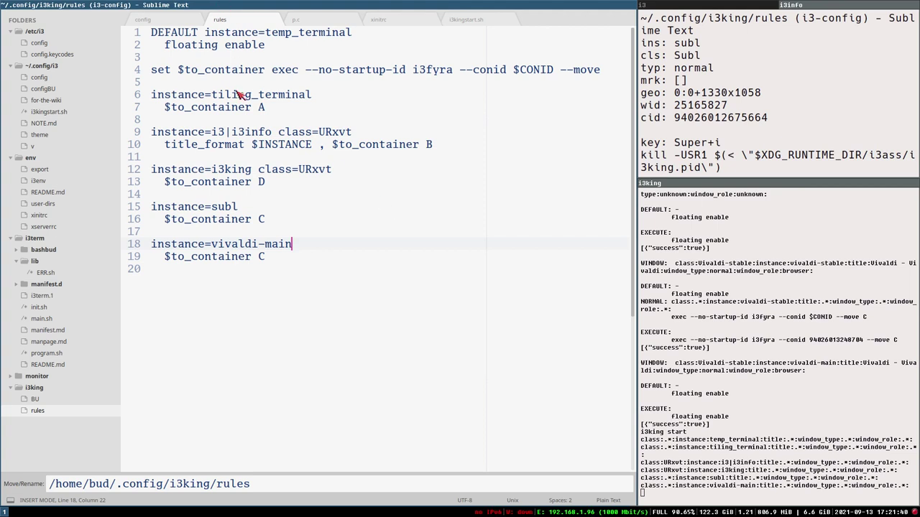
click(305, 234)
key(super+f)
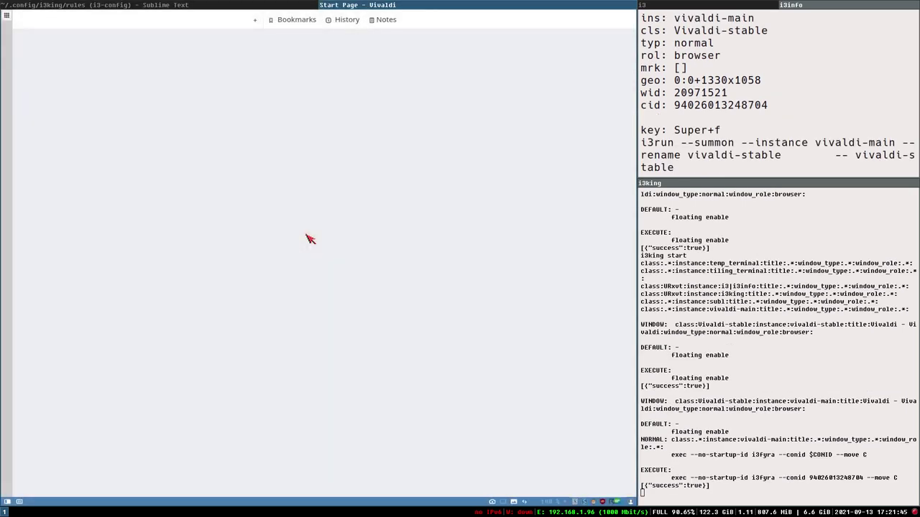
click(128, 5)
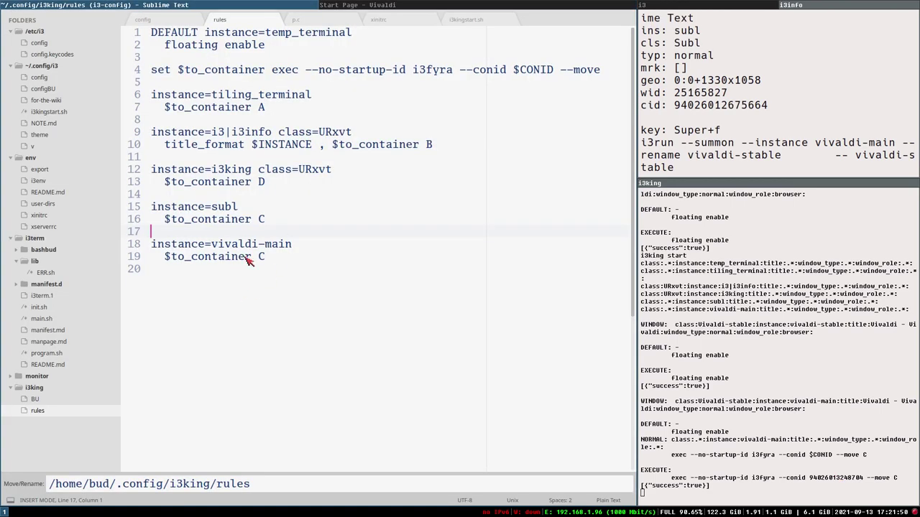
click(442, 5)
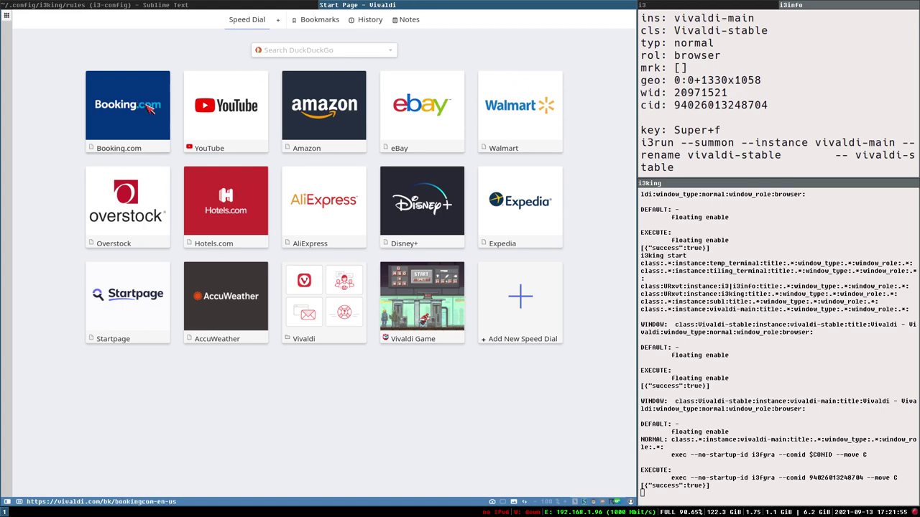
Open YouTube from the Speed Dial and inspect the page in a floating Developer Tools window, moved partly over the i3king terminal.
click(219, 115)
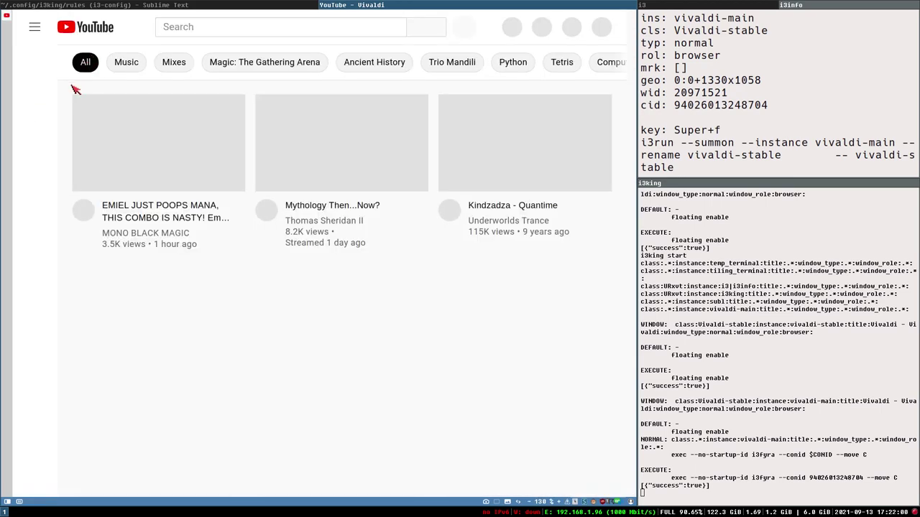
right_click(69, 93)
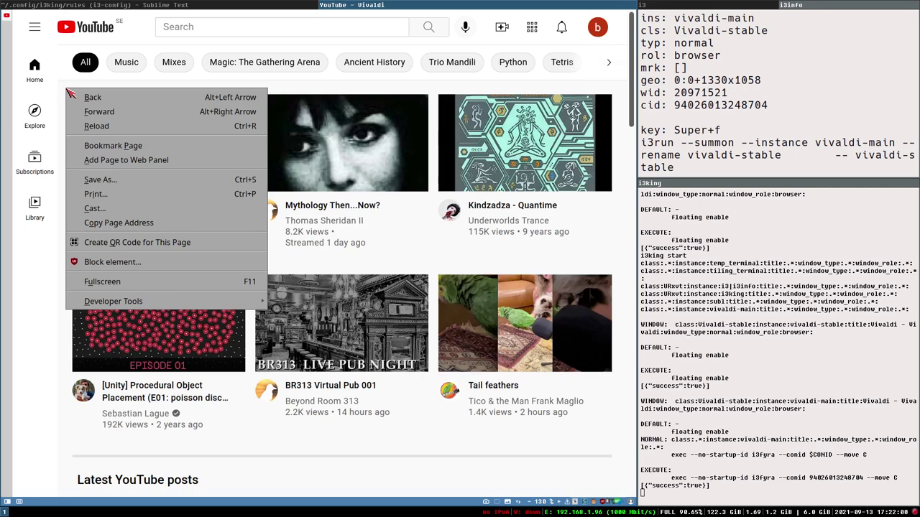
mouse_move(263, 295)
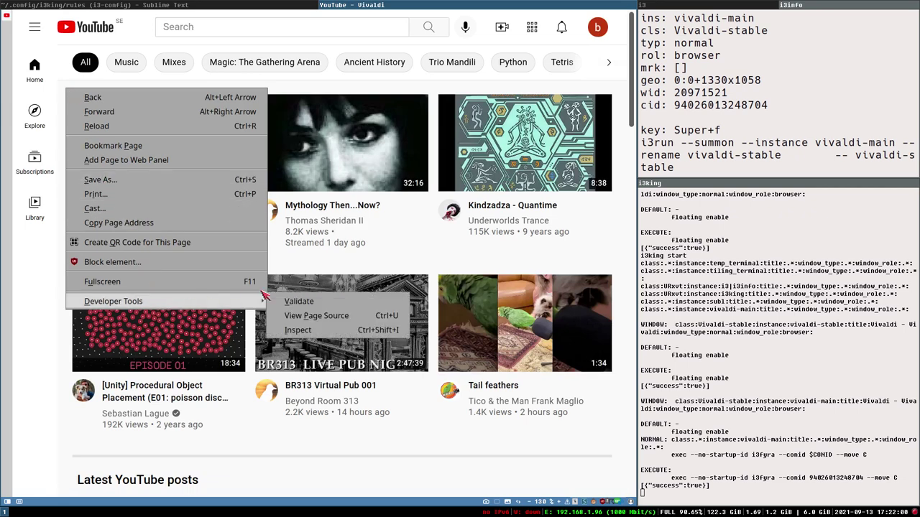
click(351, 332)
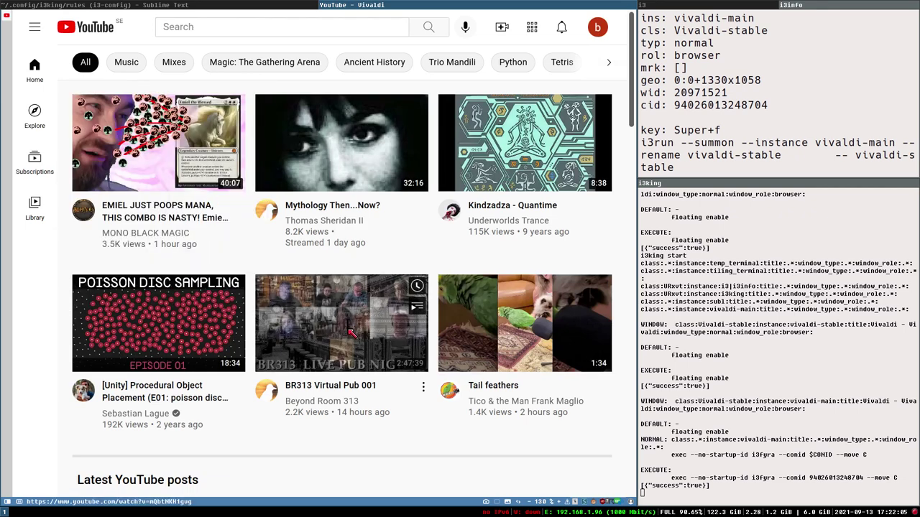
drag(745, 244, 638, 217)
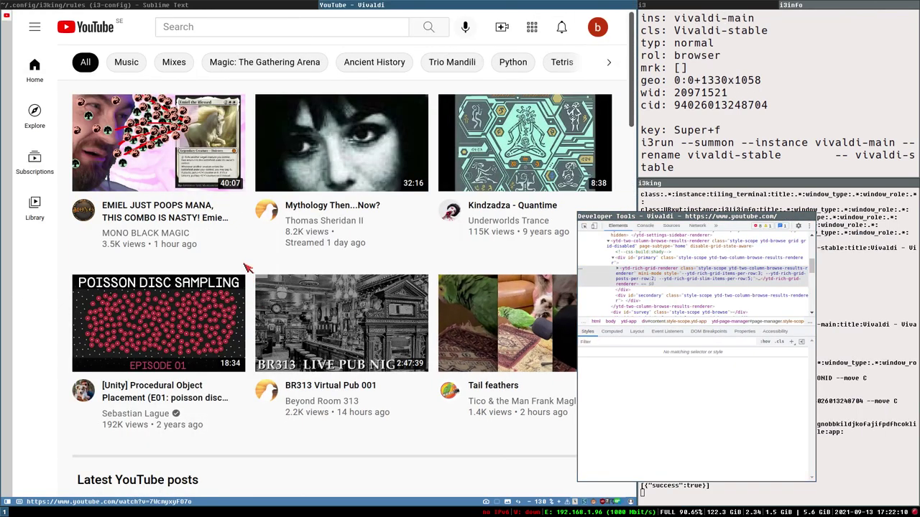
Open the Vivaldi Settings window and load github.com in the main browser window.
key(ctrl+F12)
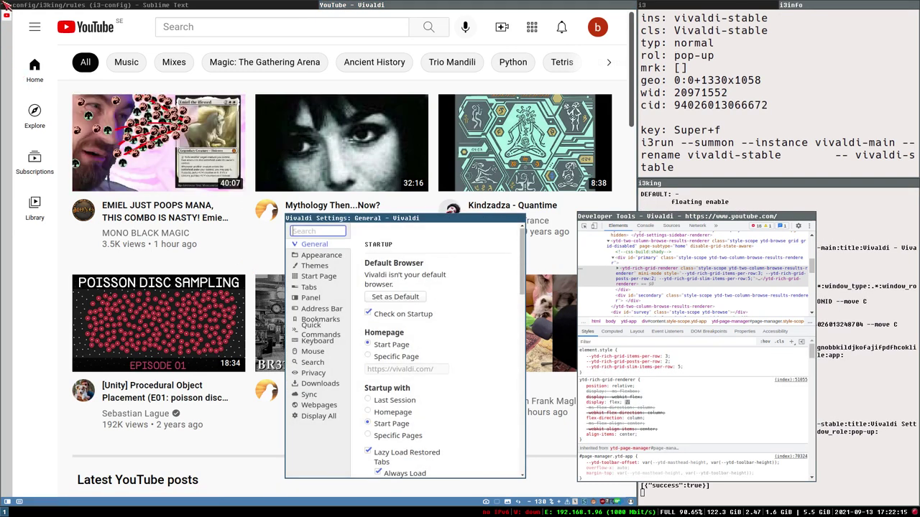
click(34, 70)
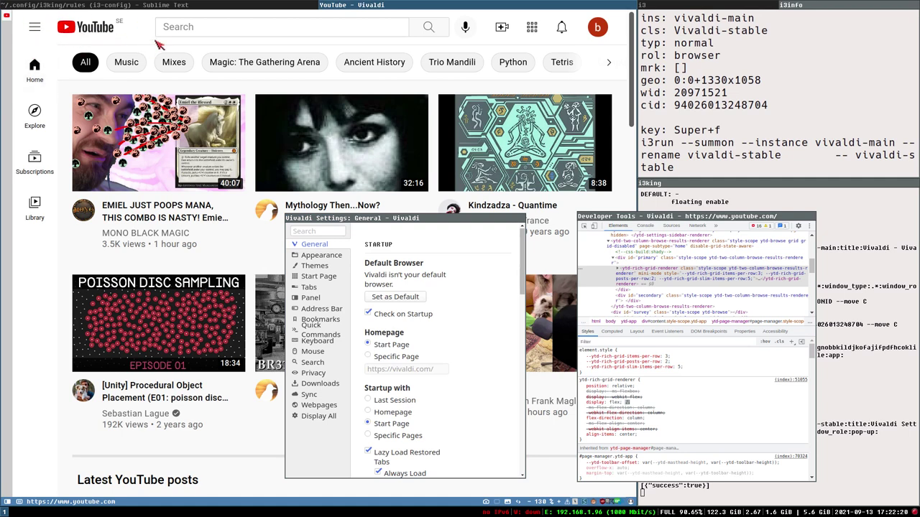
key(F2)
text(github.com)
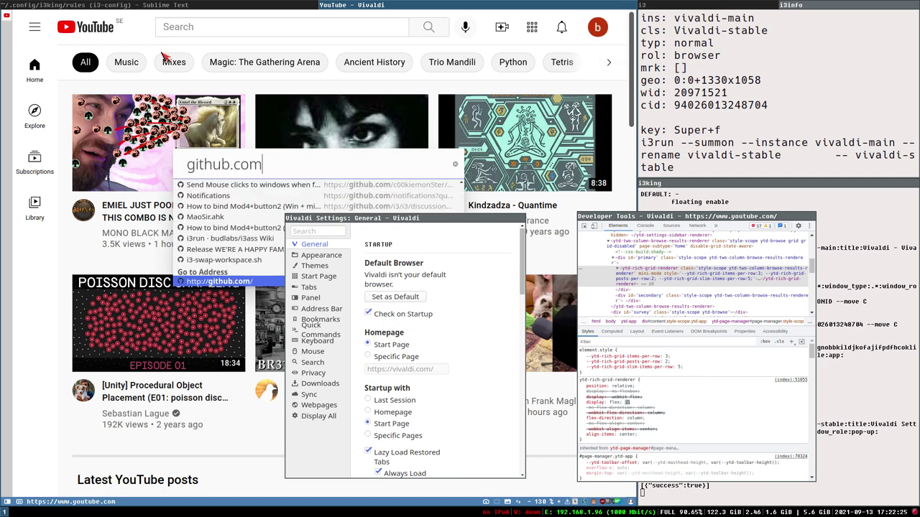
key(Return)
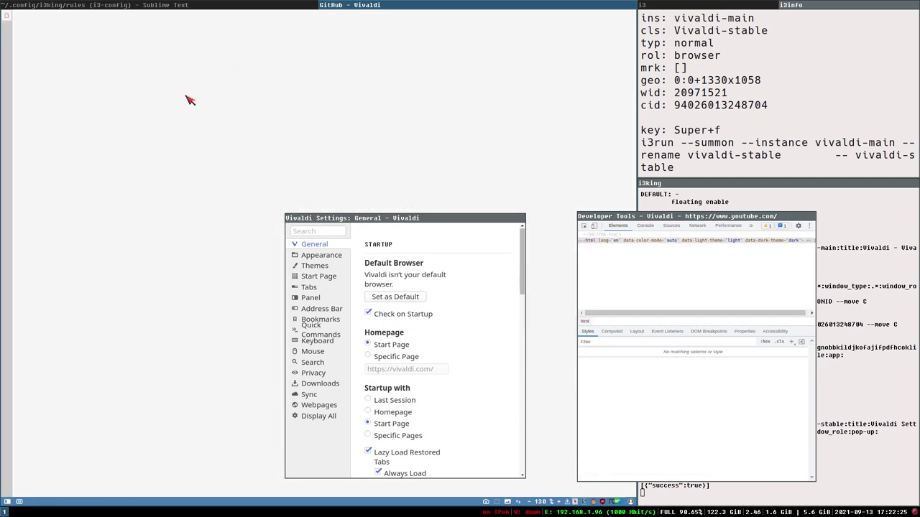
Bring up Vivaldi's Open File dialog, shrink it and place it partly over the Settings and Developer Tools windows.
key(F10)
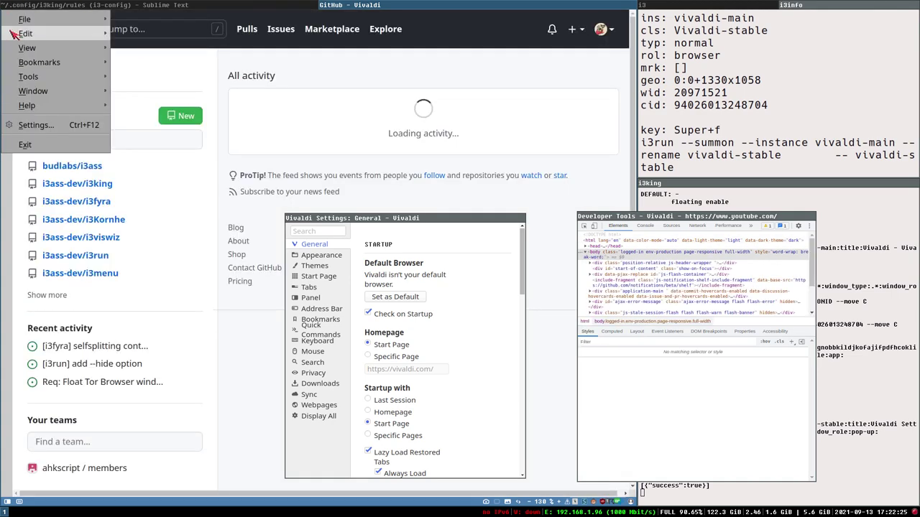
key(Right)
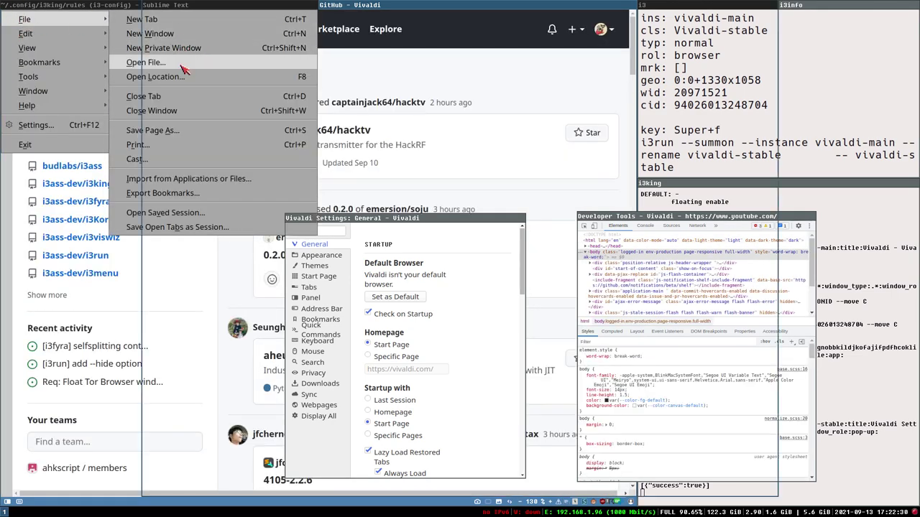
click(183, 64)
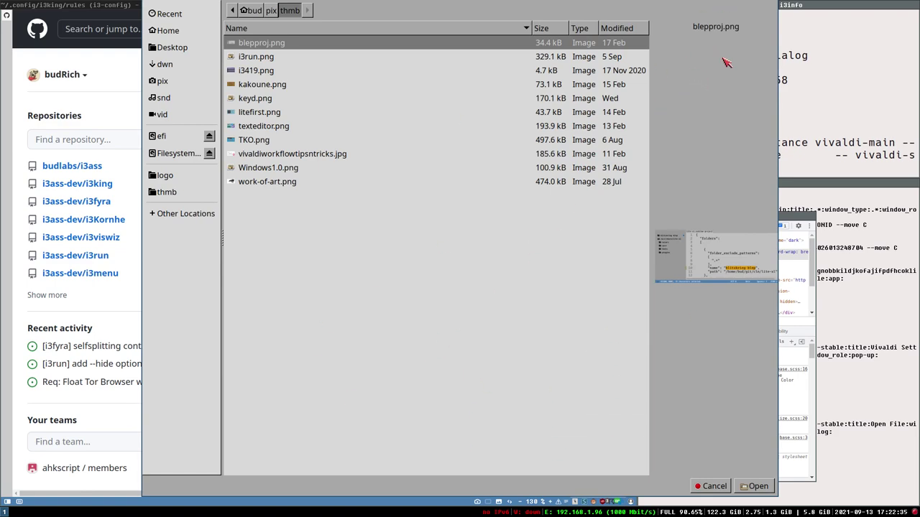
drag(721, 48, 286, 302)
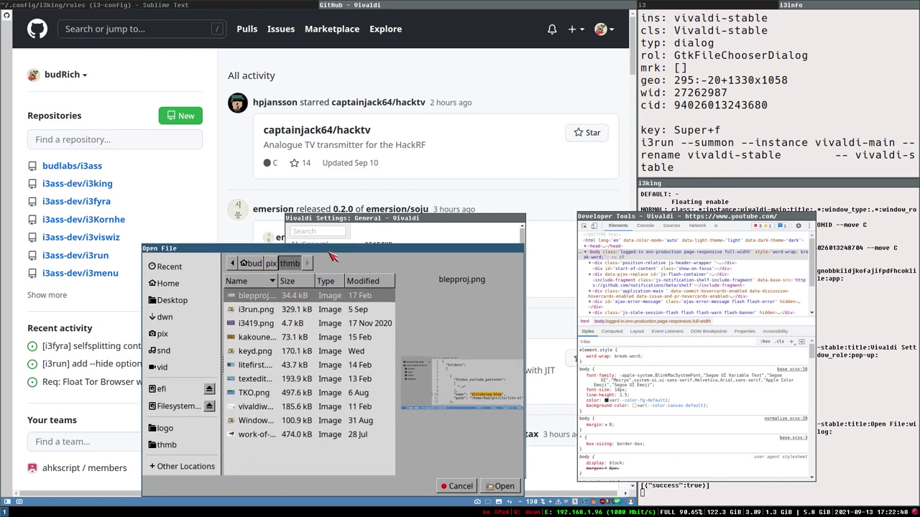
drag(341, 252, 588, 209)
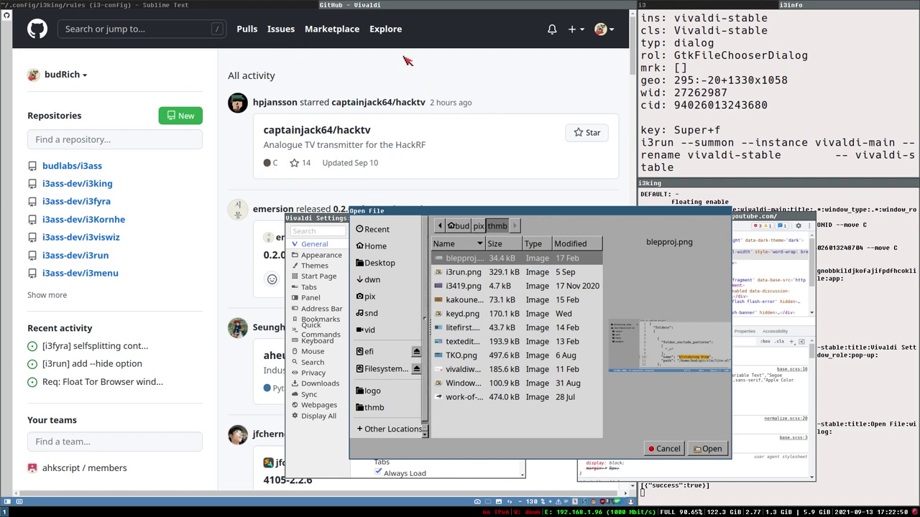
drag(480, 217, 561, 265)
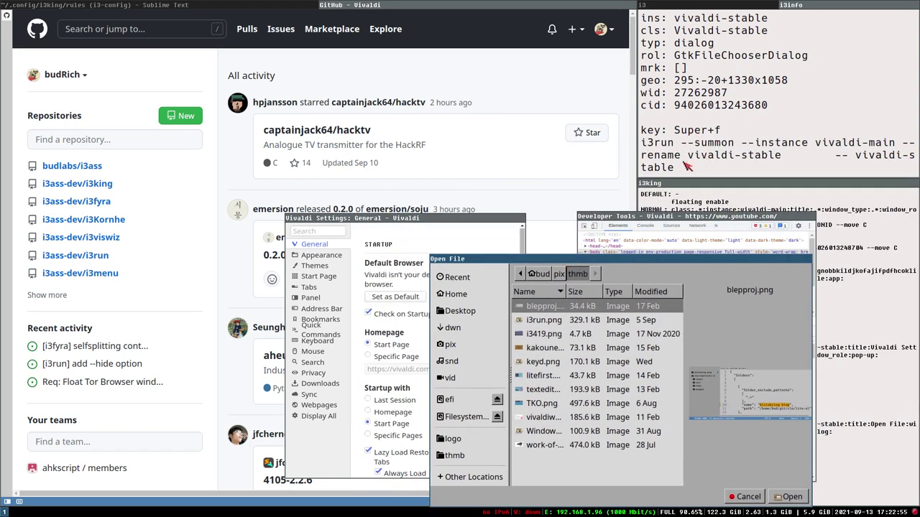
Focus the main Vivaldi window through its binding, and compare the i3info details of the Open File dialog and the Settings window.
key(super+f)
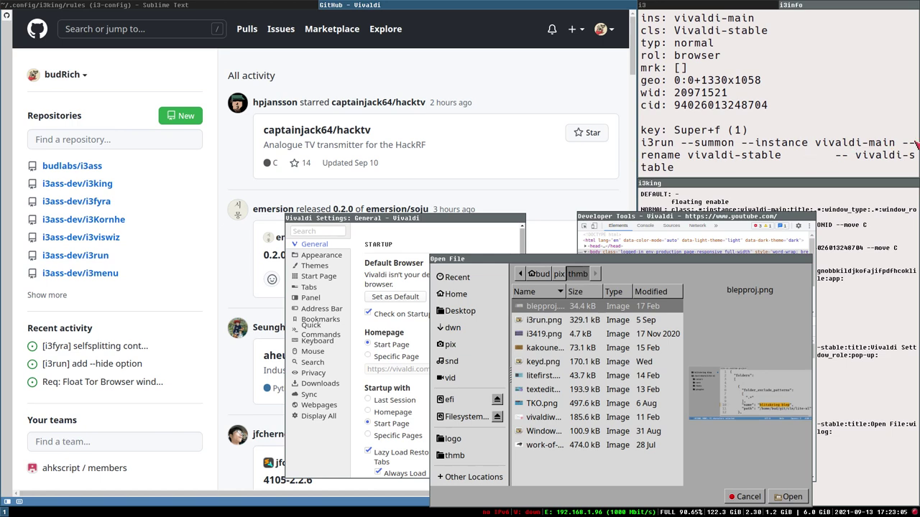
click(668, 262)
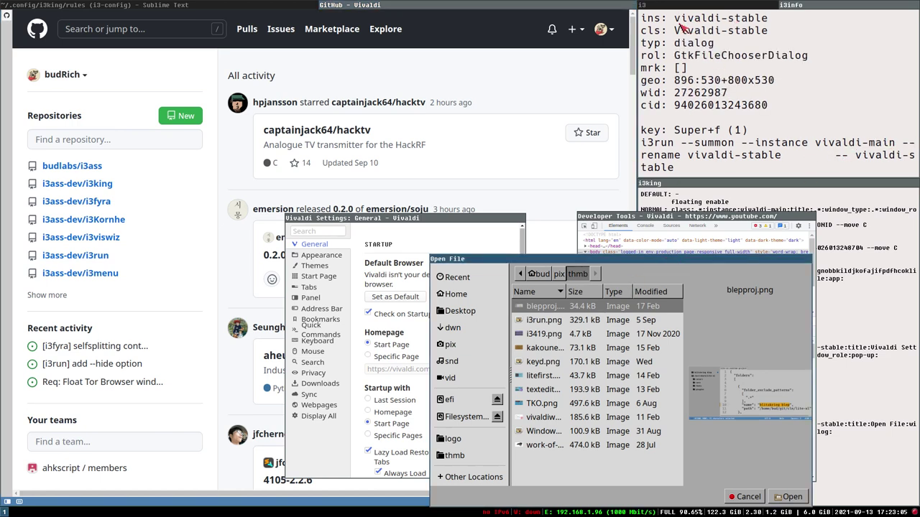
click(428, 220)
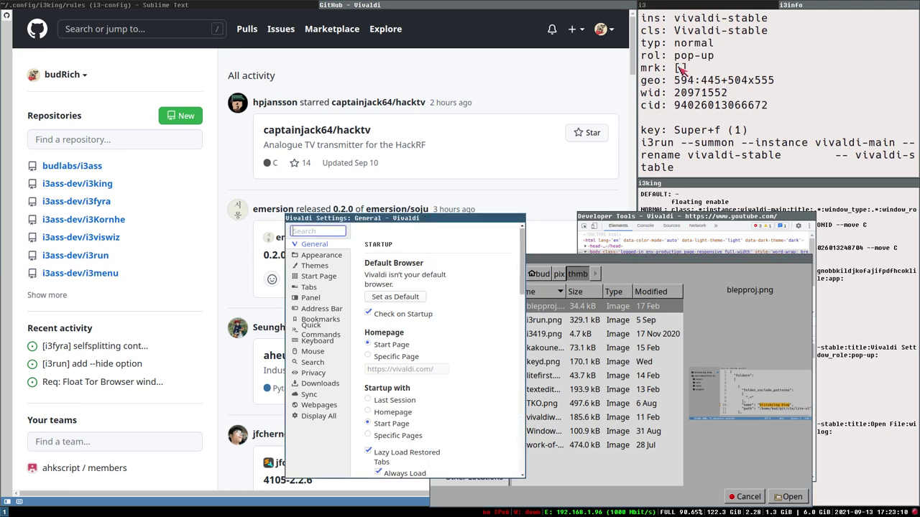
click(671, 267)
click(393, 223)
click(579, 260)
click(402, 222)
click(589, 263)
click(446, 218)
drag(340, 222, 329, 172)
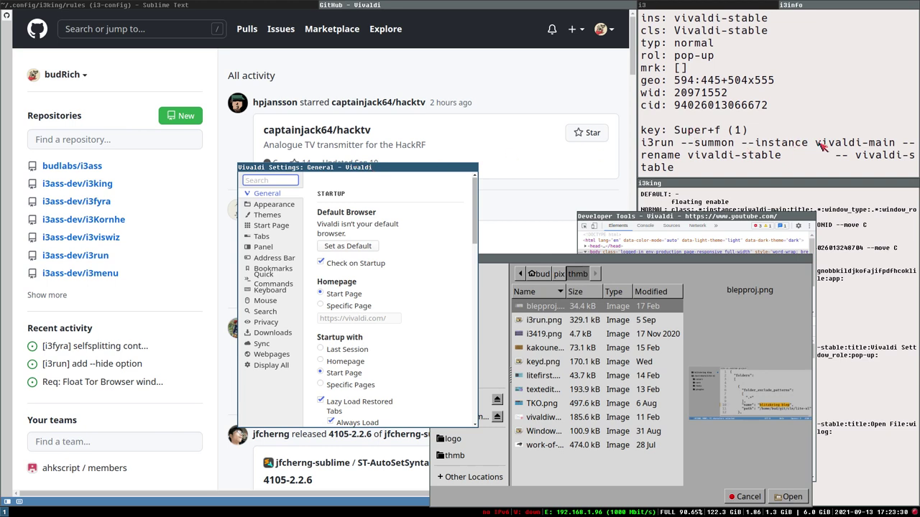
Highlight "main" in the vivaldi-main instance name of the i3run command shown in i3info.
triple_click(874, 141)
click(894, 146)
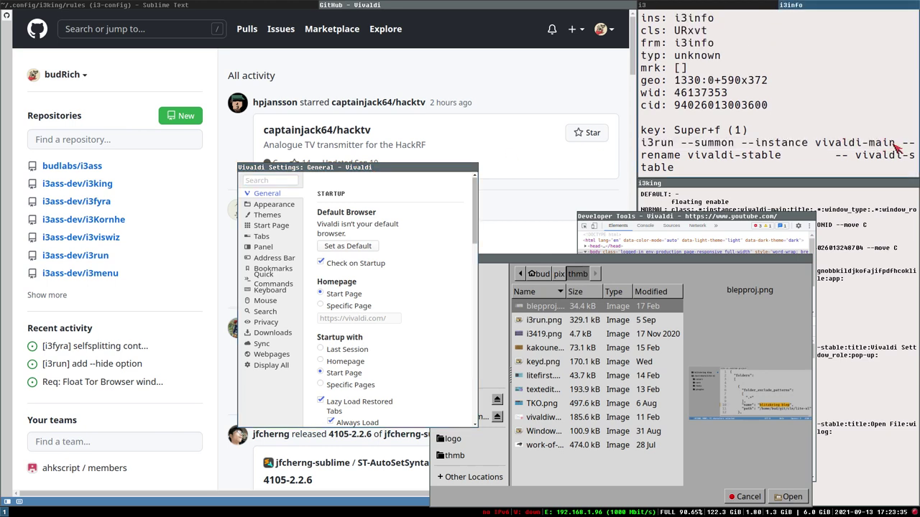
drag(902, 146, 875, 144)
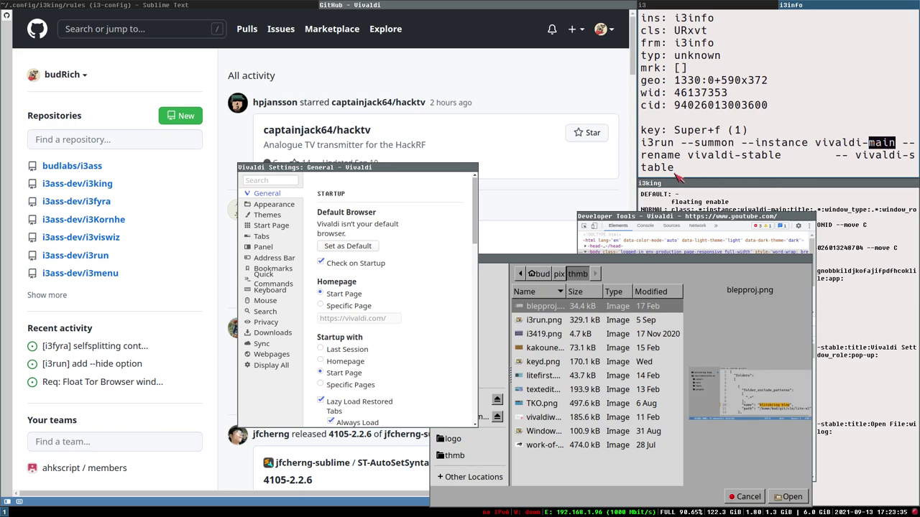
Tile the floating Settings window into the i3king container and tile the Developer Tools window into the i3info container.
drag(410, 177, 407, 141)
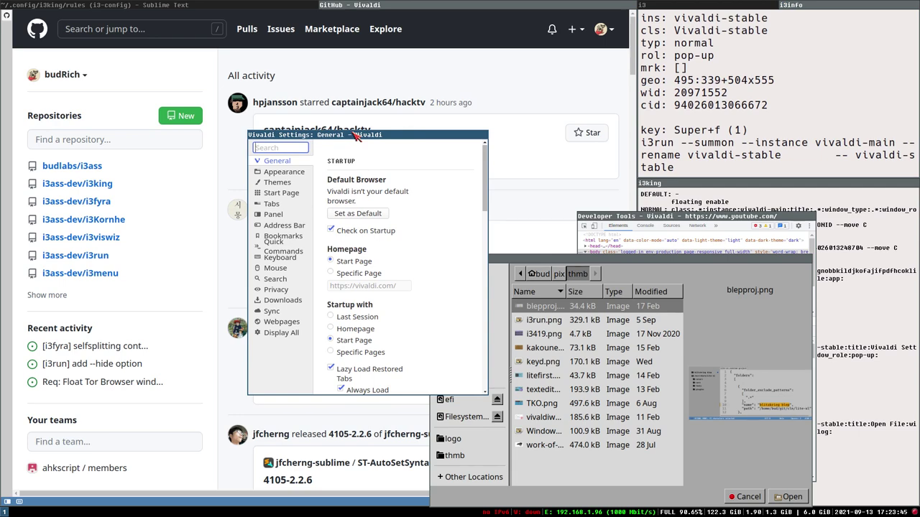
key(super+shift+space)
key(super+j)
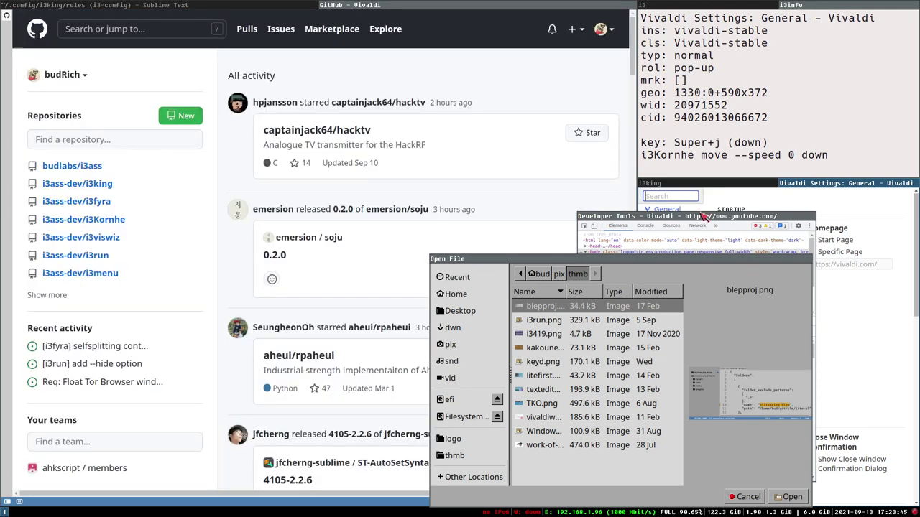
click(703, 220)
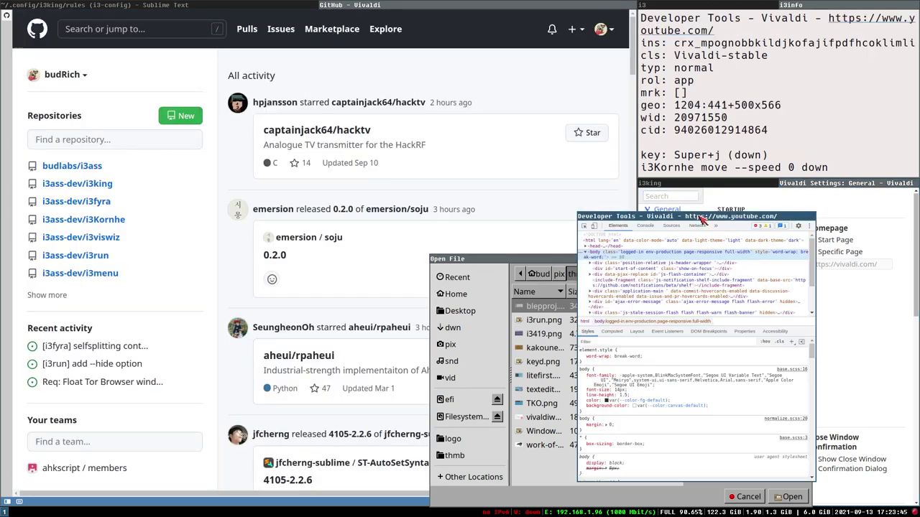
key(super+shift+space)
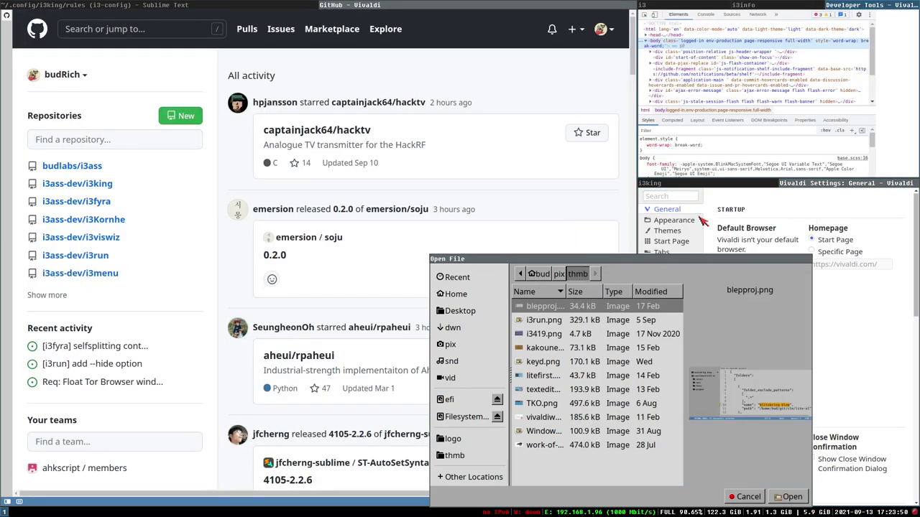
Move the Developer Tools window into the i3king container and widen the column holding the i3info and i3king containers.
key(super+j)
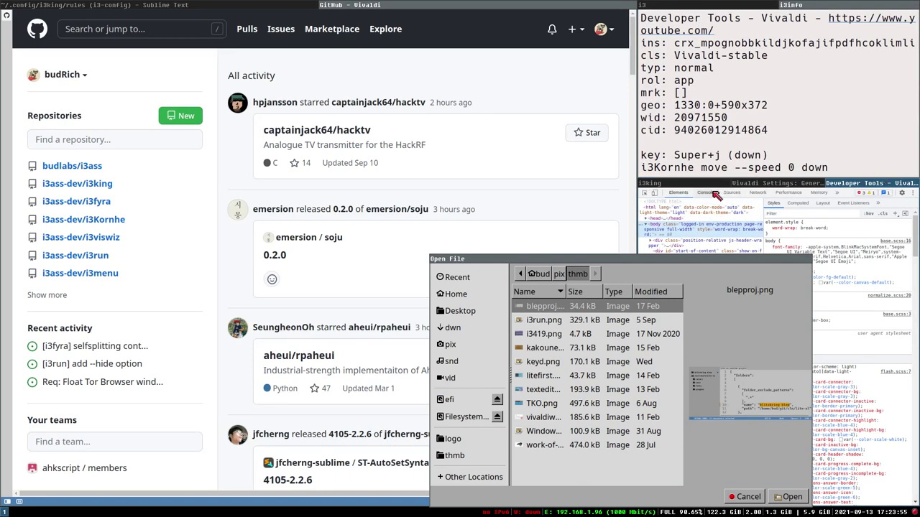
mouse_move(636, 137)
drag(636, 137, 442, 137)
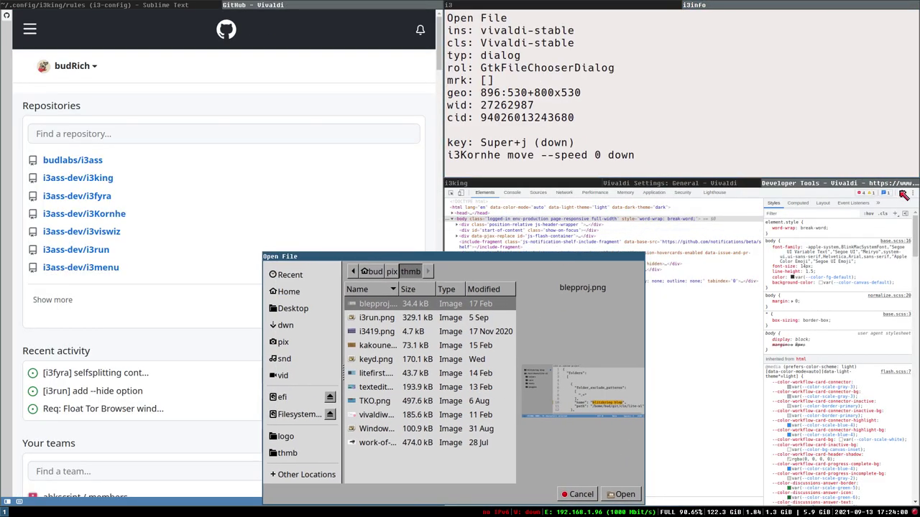
Check the Developer Tools preferences and its dock side options, and return to the Elements view.
click(904, 194)
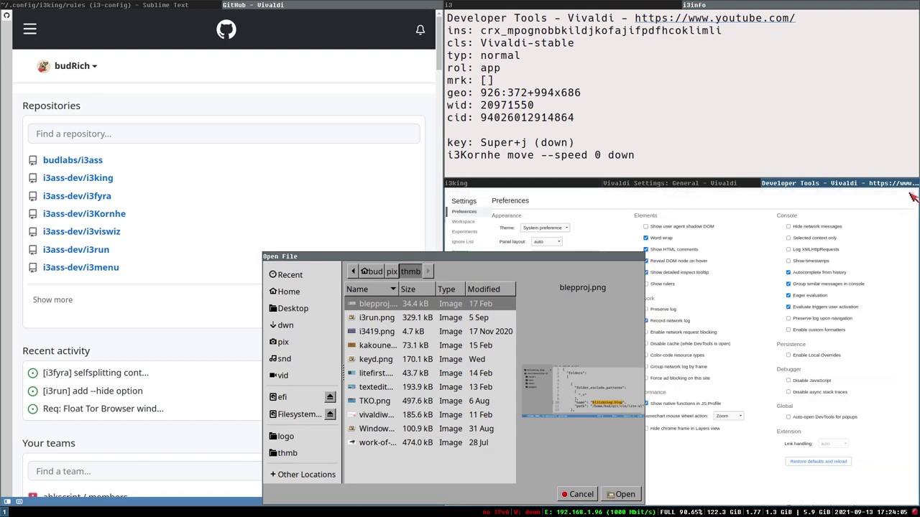
click(903, 196)
click(913, 192)
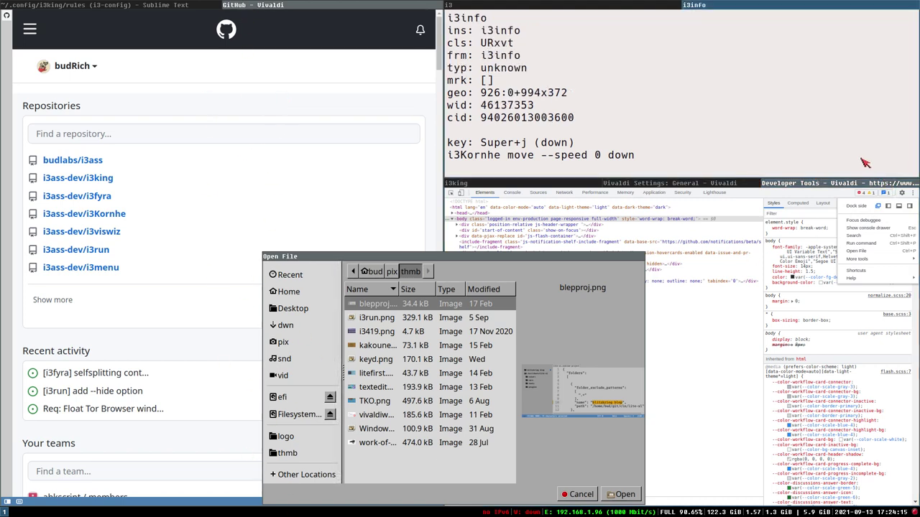
click(916, 194)
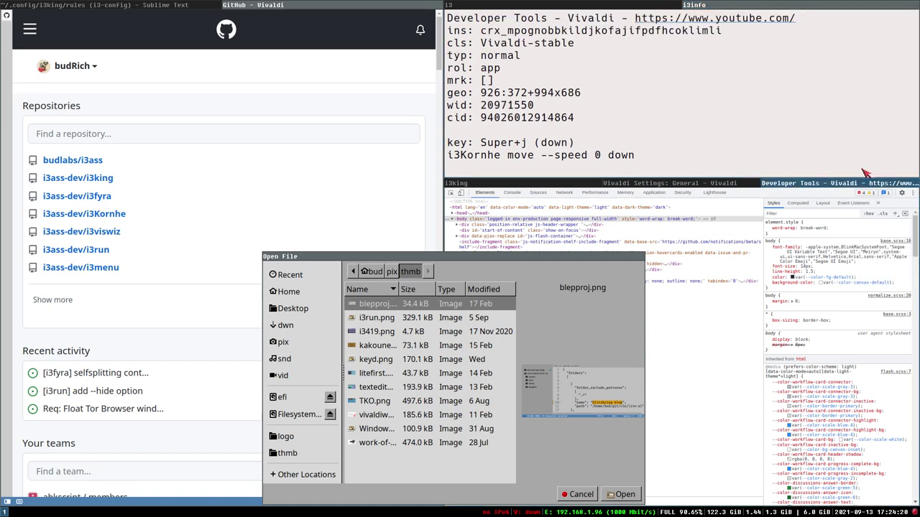
Move the Open File dialog over the main Vivaldi window, cancel it, and narrow the i3info and i3king column again.
drag(468, 258, 393, 155)
key(super+j)
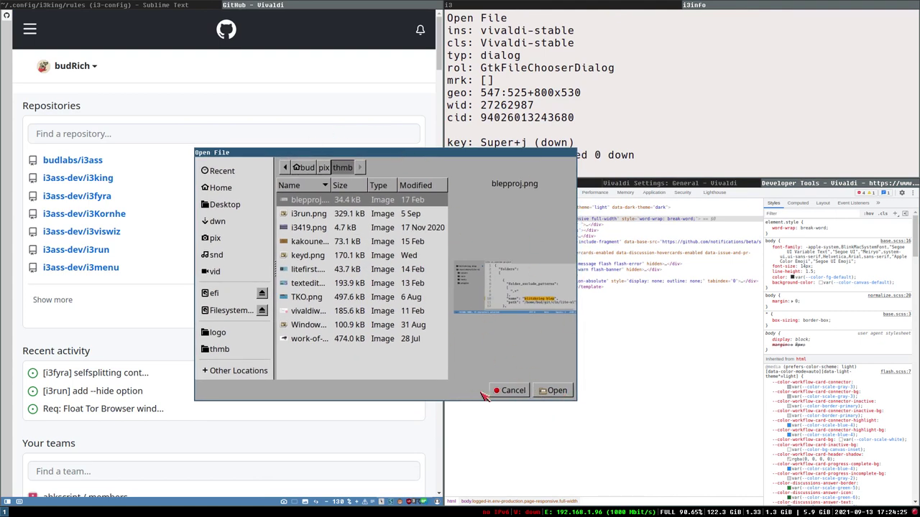
click(512, 390)
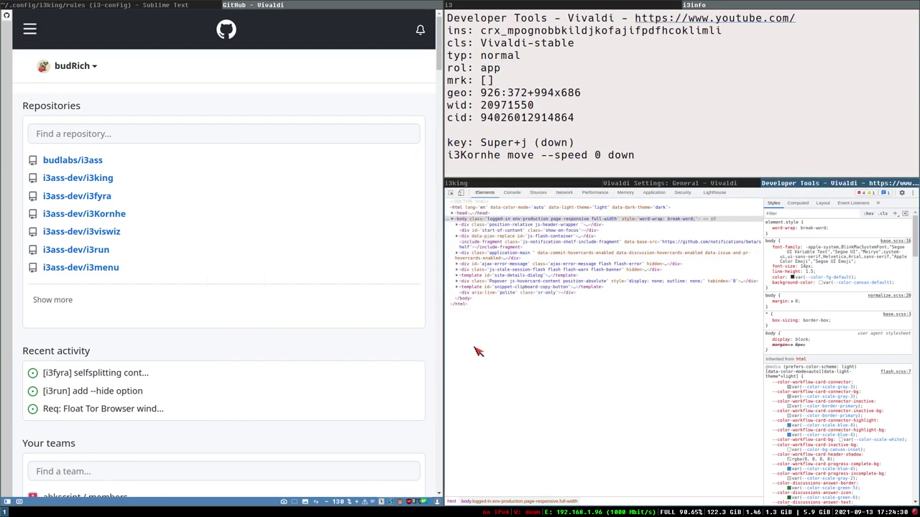
drag(579, 346, 642, 345)
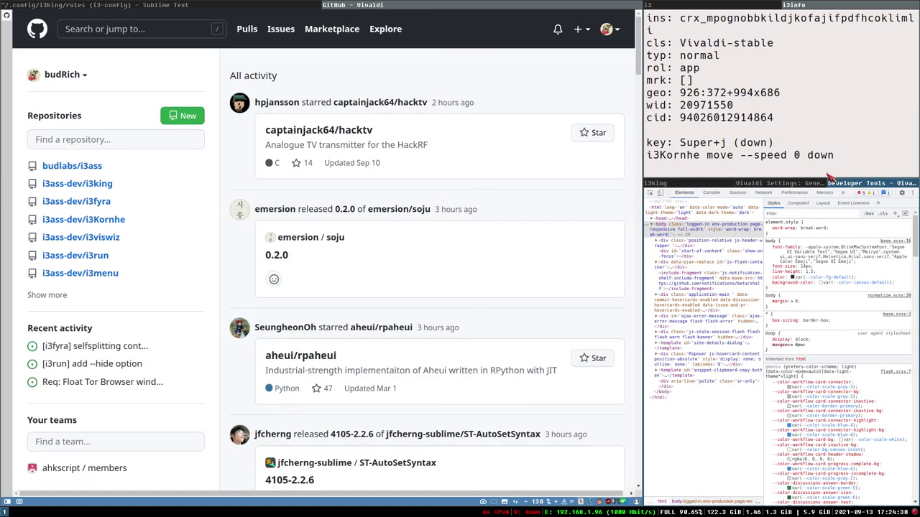
Add blank lines after the vivaldi-main rule in the i3king rules file and save it.
click(201, 5)
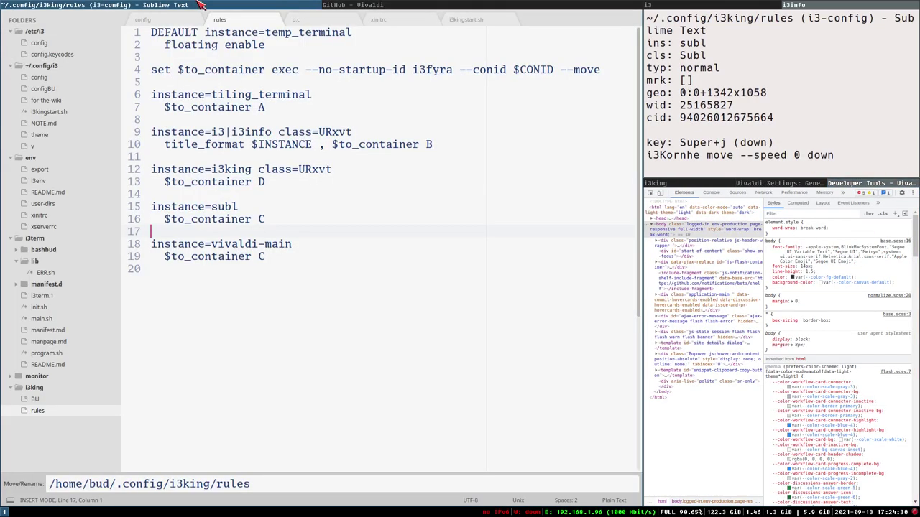
click(284, 261)
key(Return)
key(Return)
key(BackSpace)
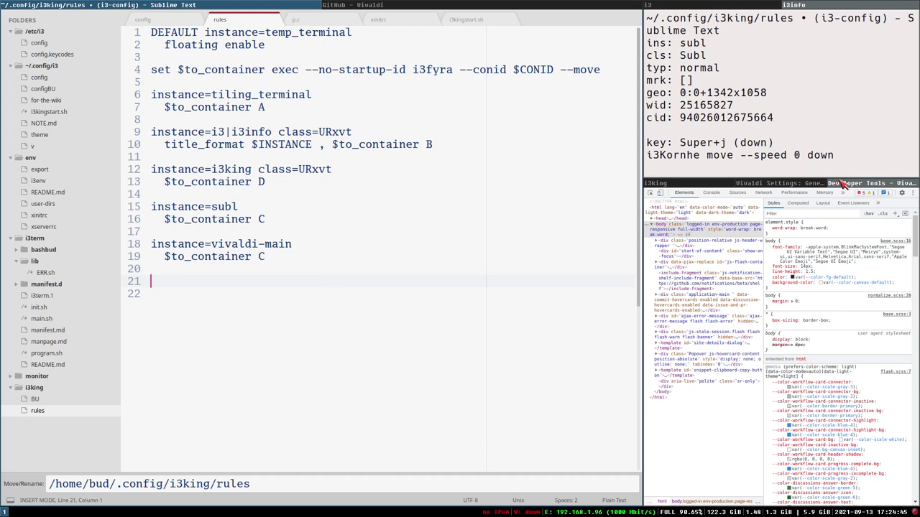
key(ctrl+s)
Compare the i3info details of the Settings and Developer Tools windows, and start a rule with class=Vivaldi-stable on line 21.
click(799, 186)
click(867, 186)
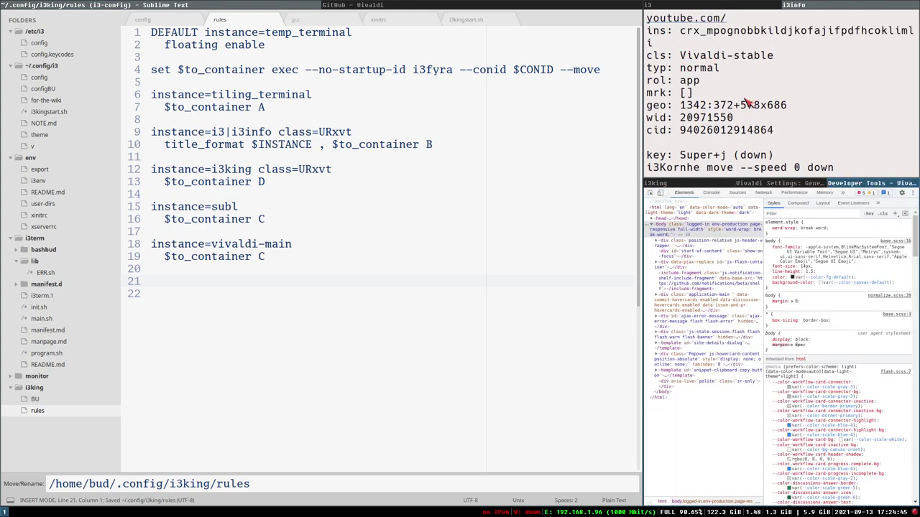
click(811, 186)
click(860, 184)
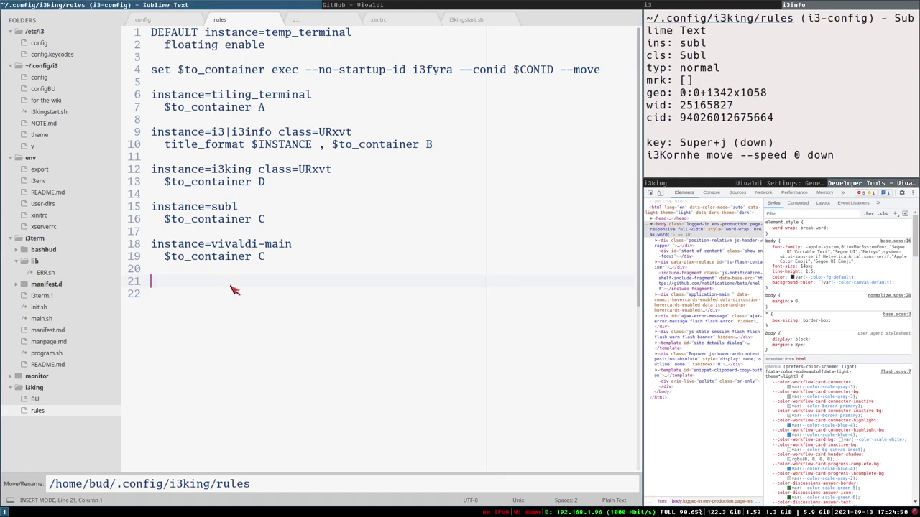
text(class=Vivaldi-stable)
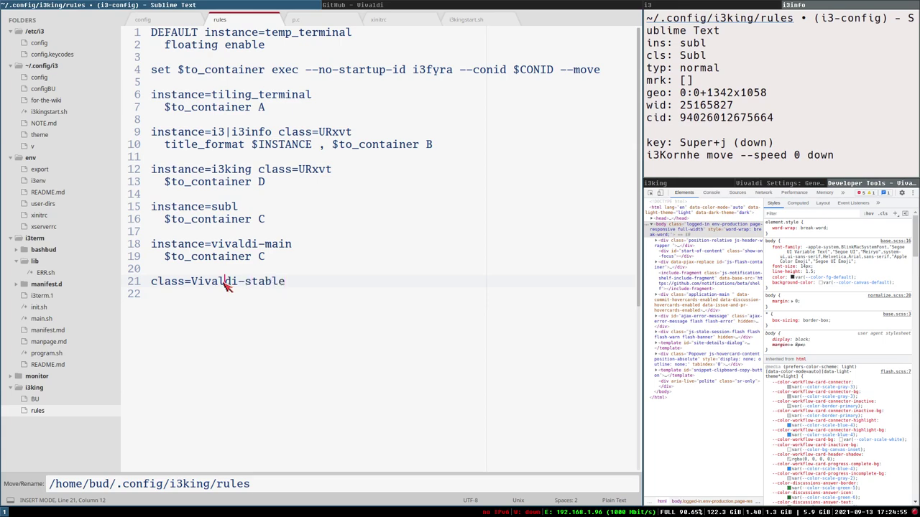
Compare the window roles of the main Vivaldi, Developer Tools and Settings windows in i3info, and return to the rules file.
click(447, 5)
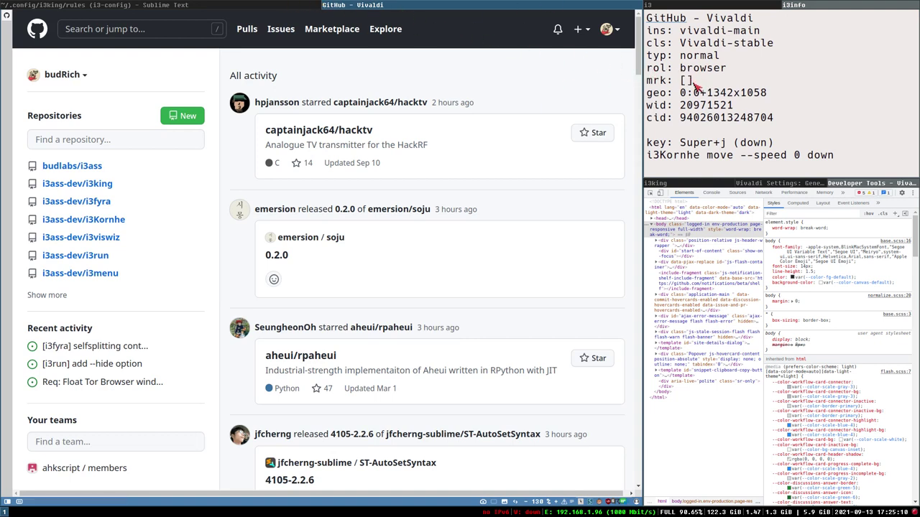
click(863, 186)
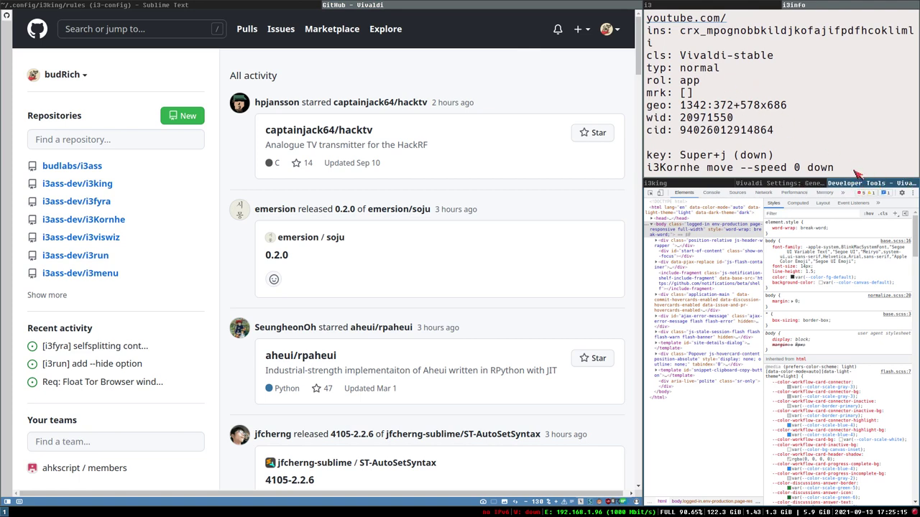
click(782, 184)
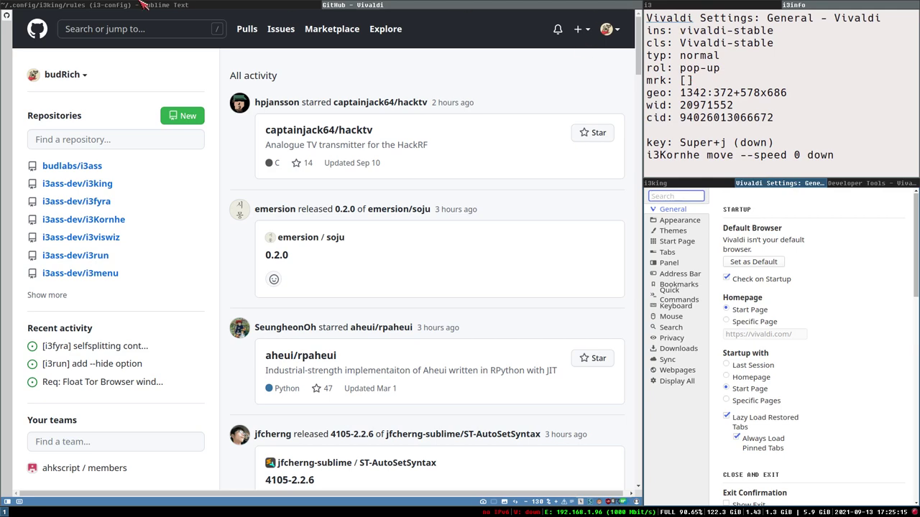
click(181, 6)
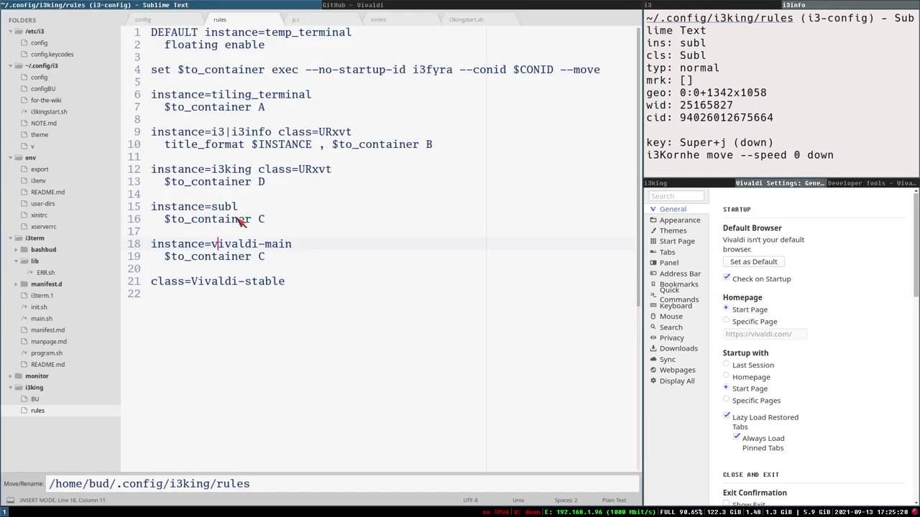
Complete the Vivaldi-stable rule with window_role=app|pop-up and the action $to_container D, and save the rules file.
click(296, 269)
click(301, 284)
text(window_role=app|pop-up)
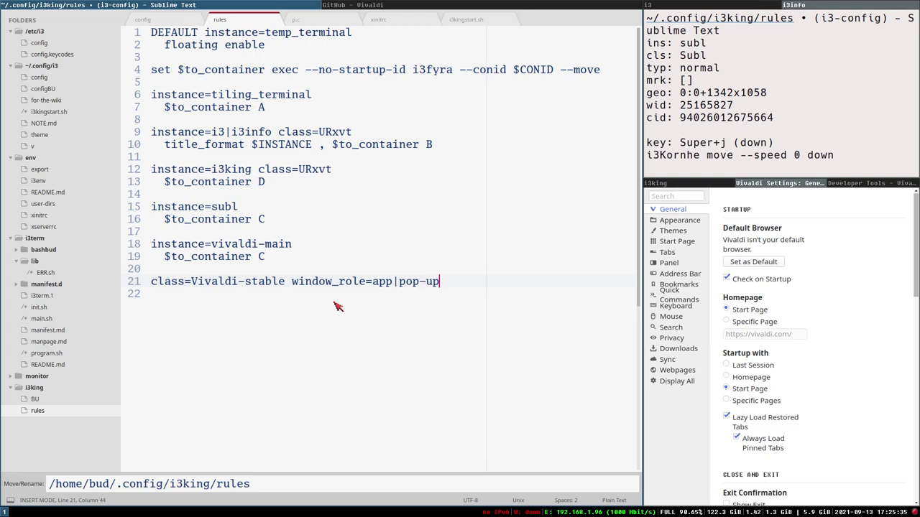
key(Return)
text($to_container D)
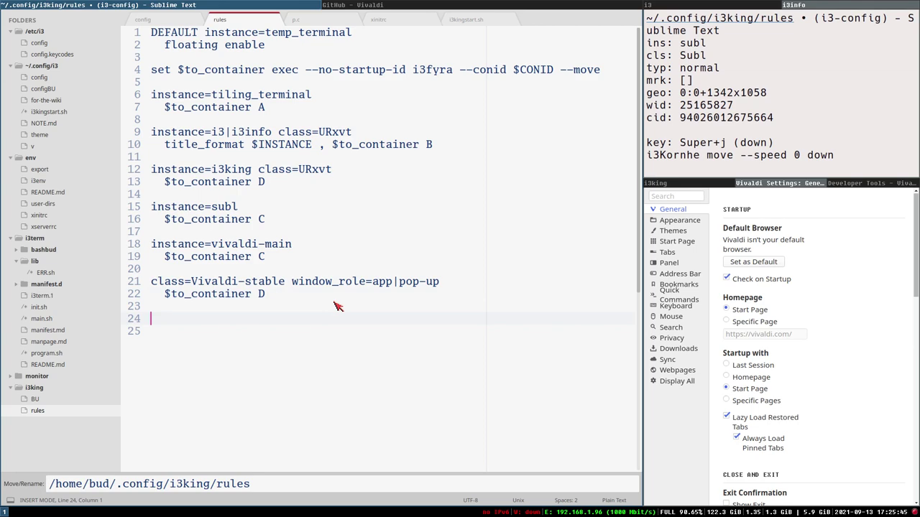
Bring up Vivaldi's Open File dialog from the main window and move it clear of the i3info container.
click(352, 5)
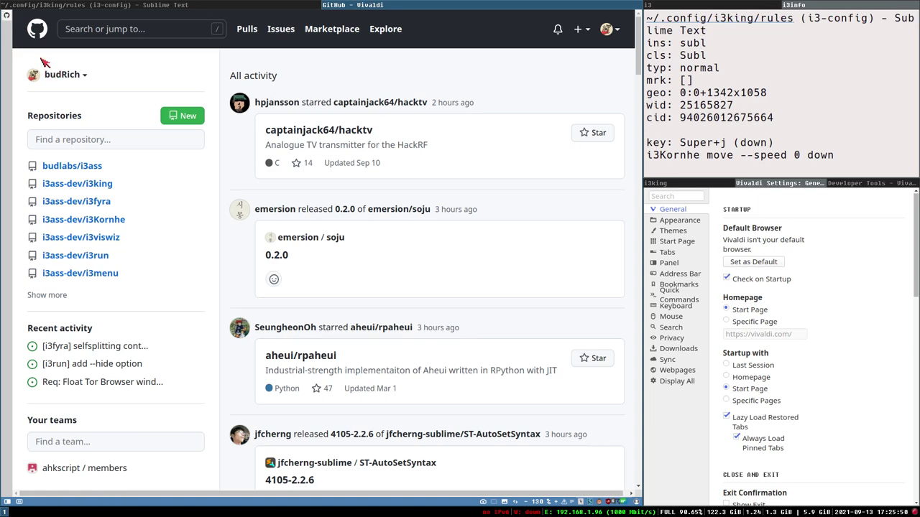
click(6, 14)
mouse_move(29, 19)
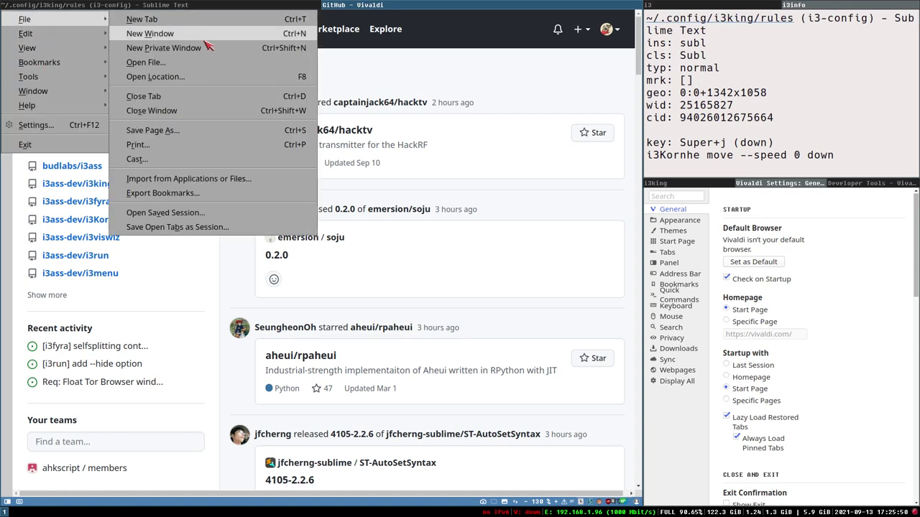
click(201, 65)
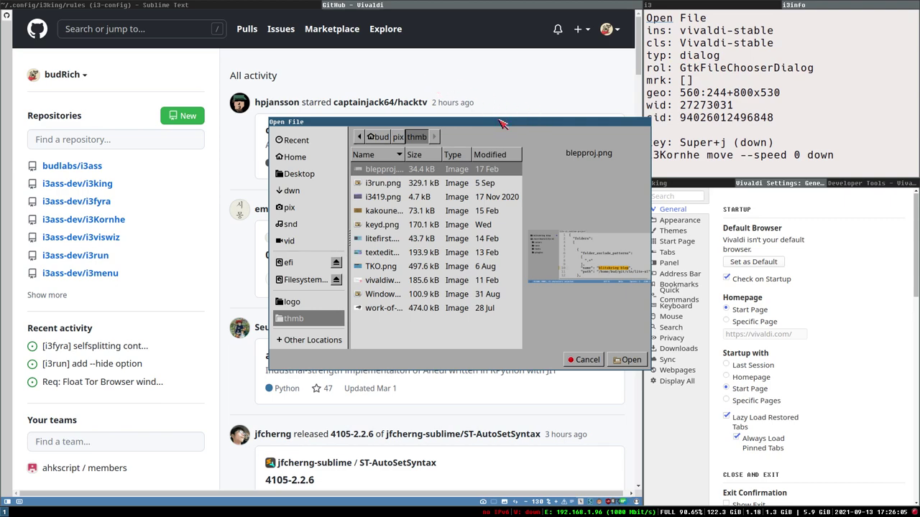
drag(503, 121, 424, 86)
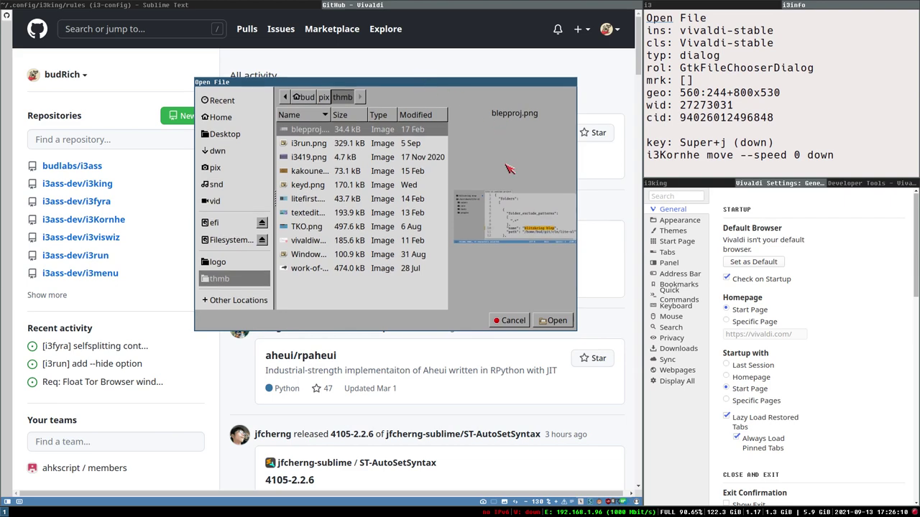
Try tiling the Open File dialog into the i3info container and the main Vivaldi container, and cancel the dialog.
key(super+k)
key(super+l)
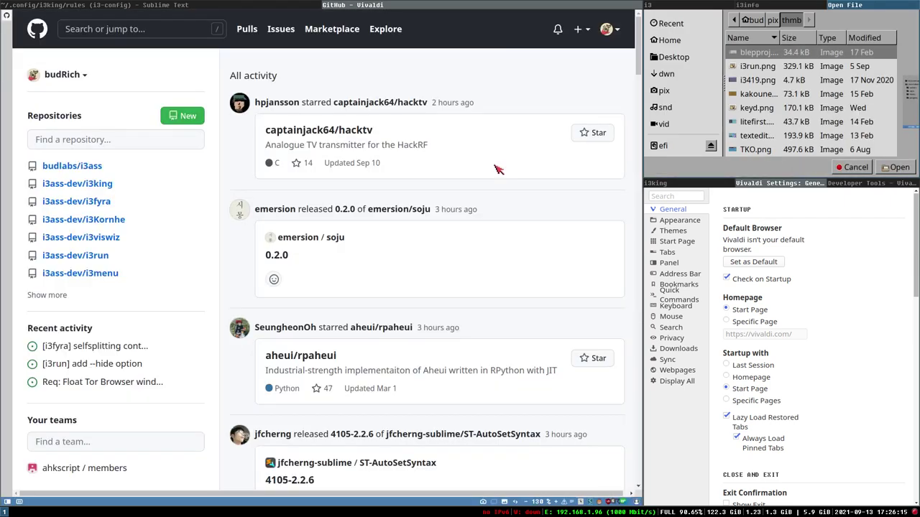
key(super+h)
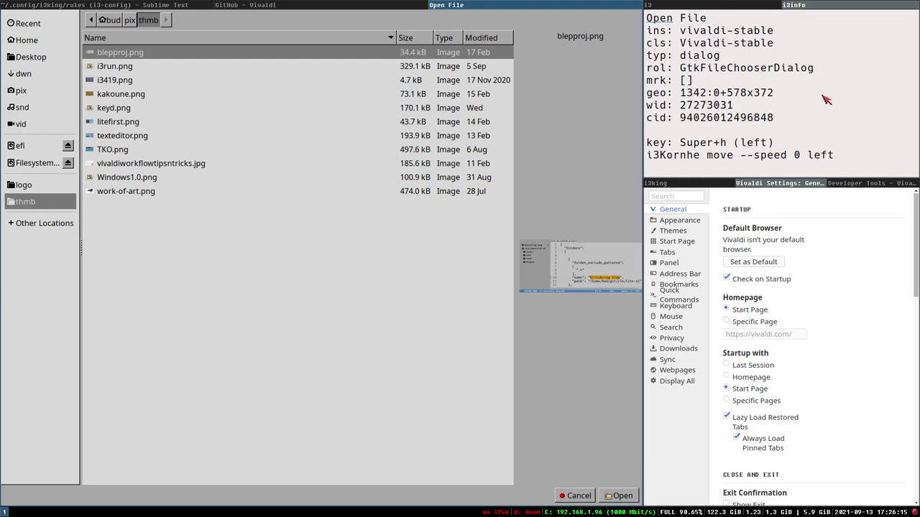
click(564, 498)
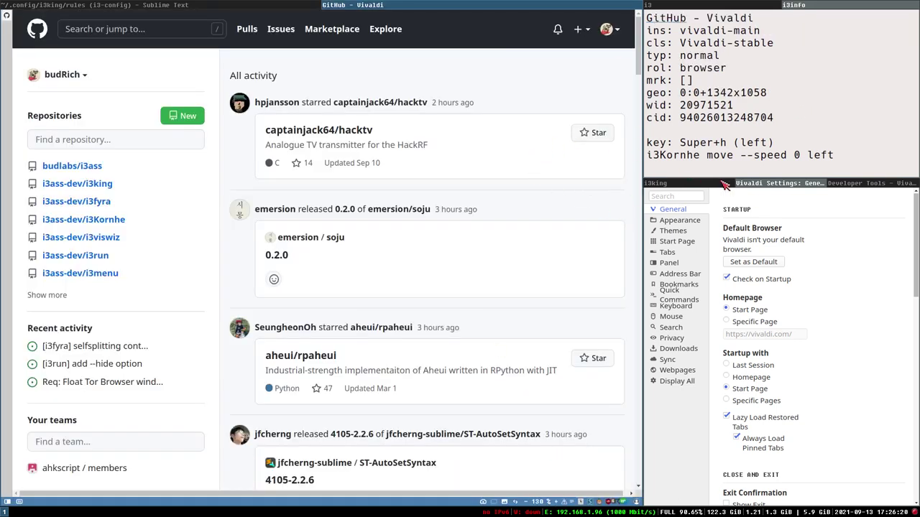
Close the Vivaldi Settings window tiled in the i3king container.
click(776, 186)
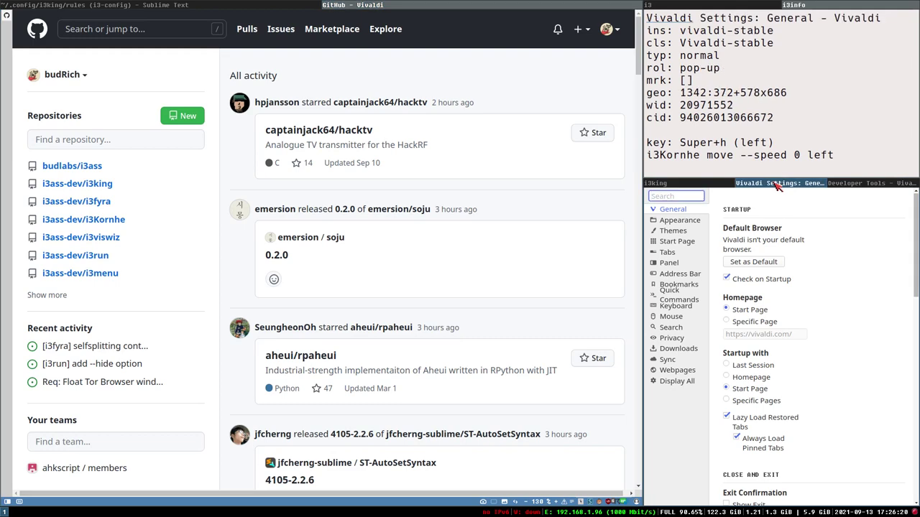
key(ctrl+w)
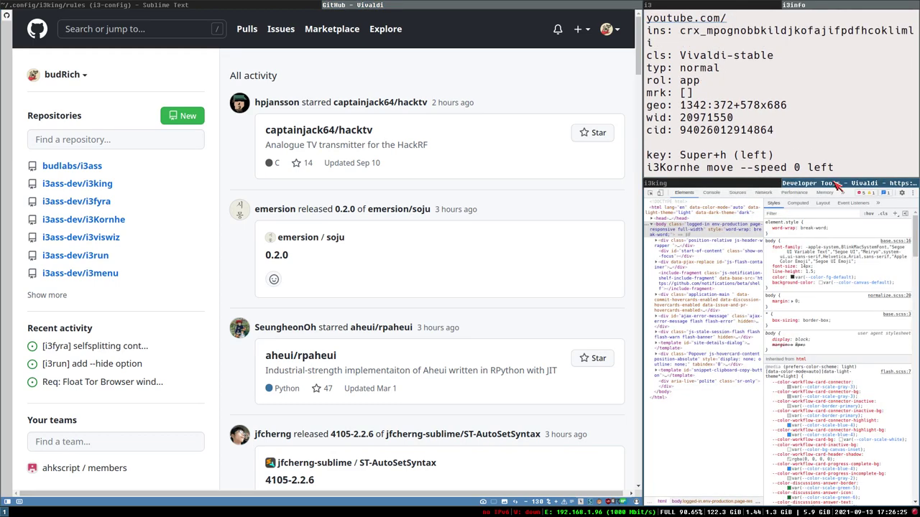
Close the developer tools, reopen them by inspecting the GitHub page, and move their window over the browser.
key(ctrl+w)
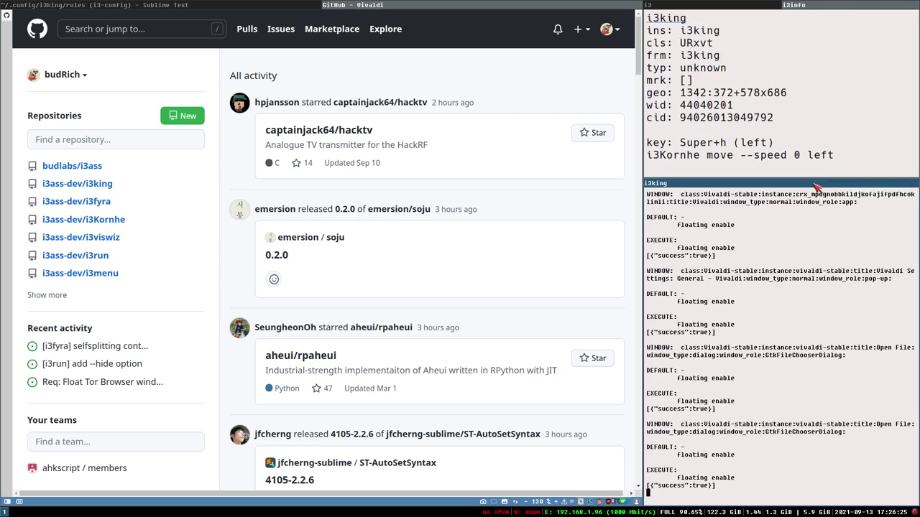
right_click(541, 198)
mouse_move(649, 414)
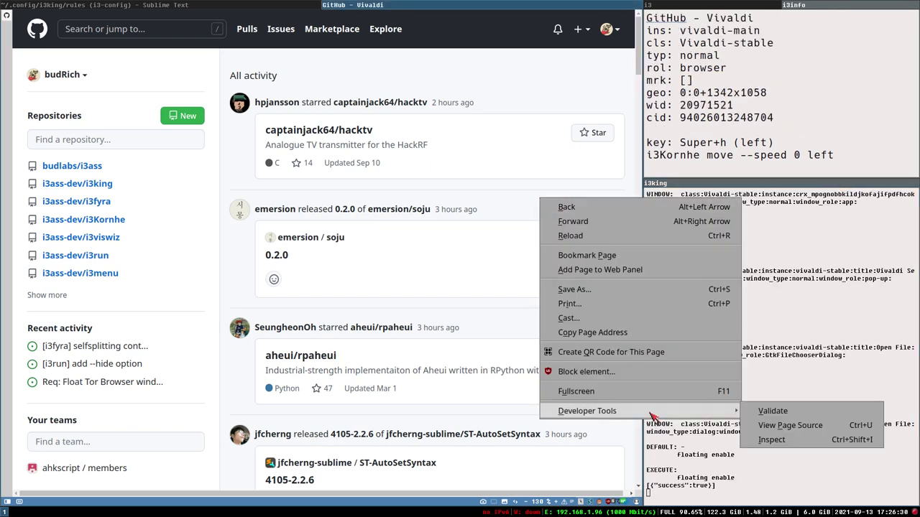
click(790, 440)
key(super+h)
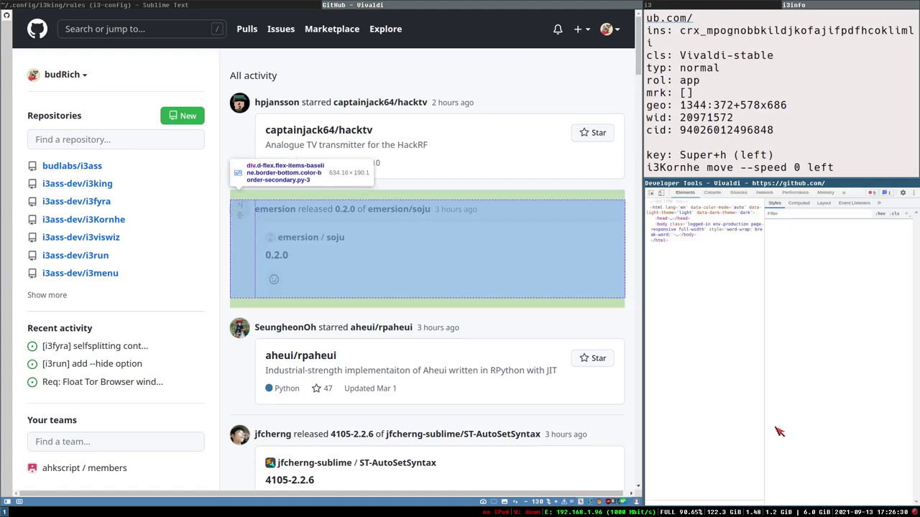
drag(763, 182, 451, 116)
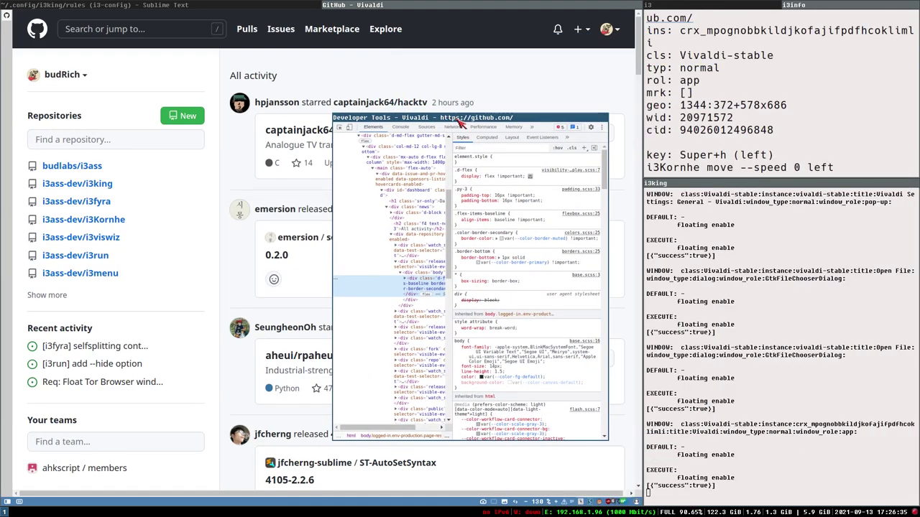
click(451, 90)
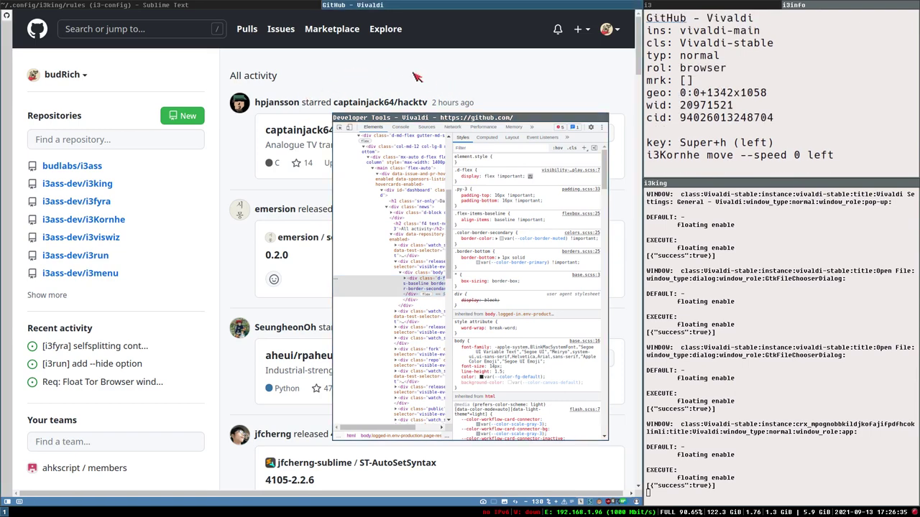
Open the Vivaldi settings window and move it over the GitHub page.
key(ctrl+F12)
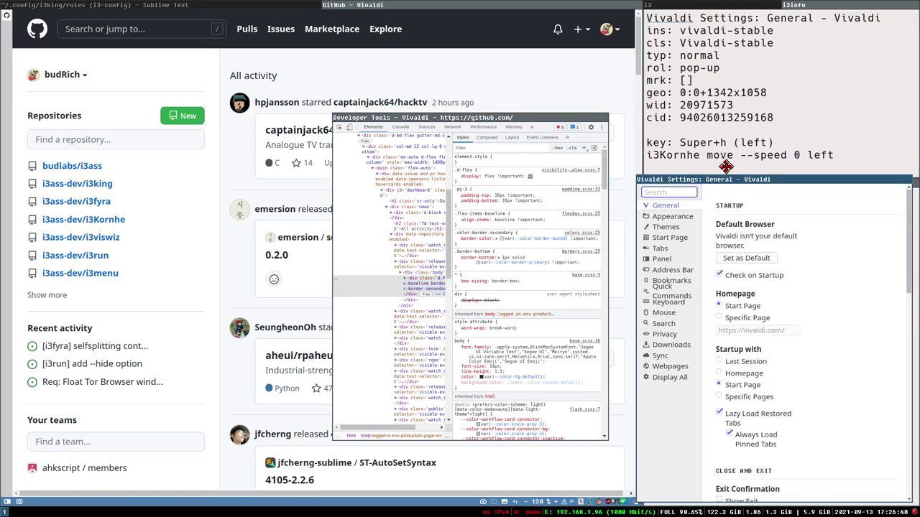
key(super+shift+space)
drag(638, 159, 650, 134)
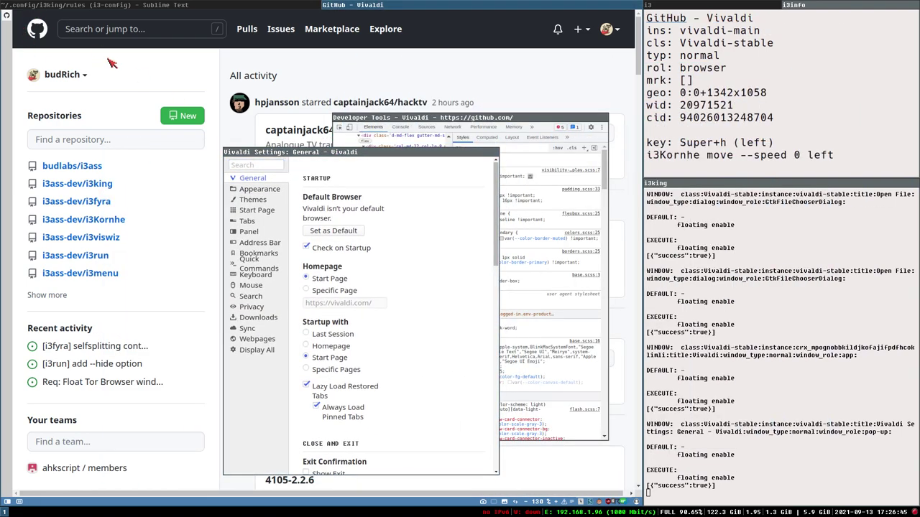
Bring up Vivaldi's Open File dialog to check its window placement, and cancel it.
key(alt)
mouse_move(42, 23)
click(145, 63)
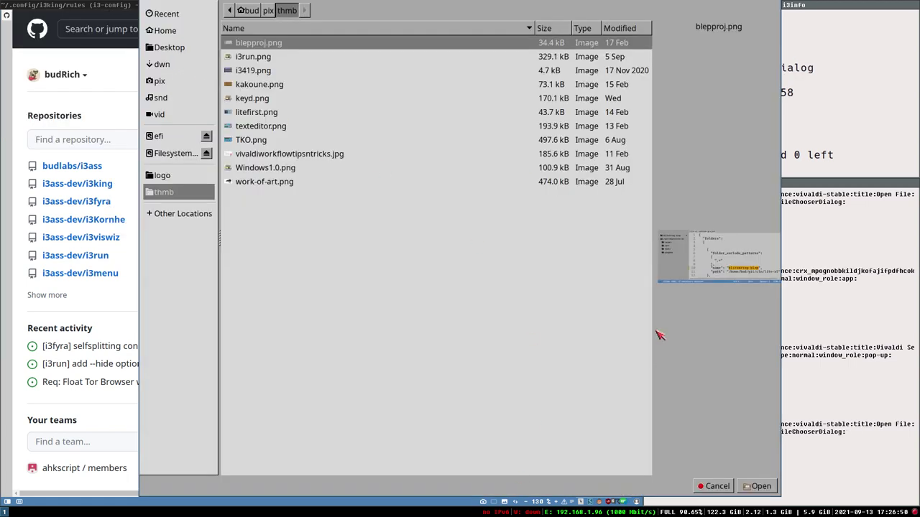
click(715, 486)
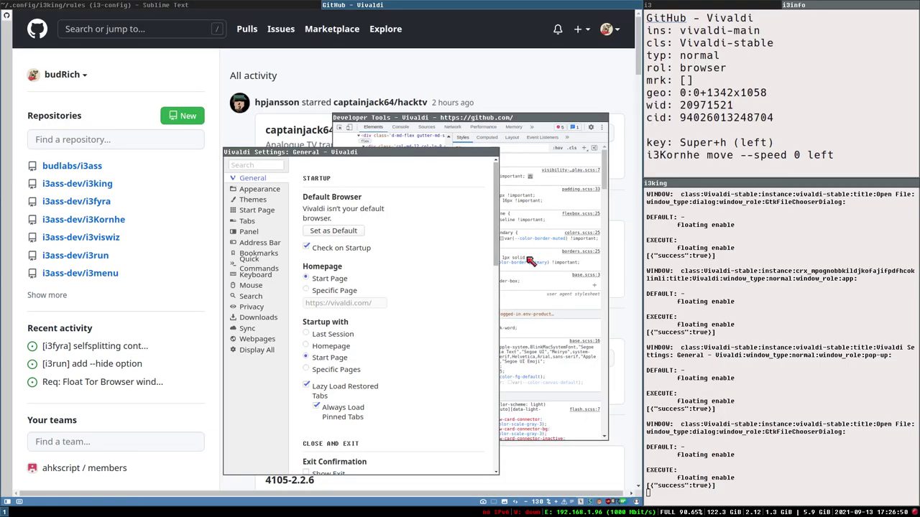
Close the floating settings and developer tools windows and restart i3king to load the current rules.
key(ctrl+w)
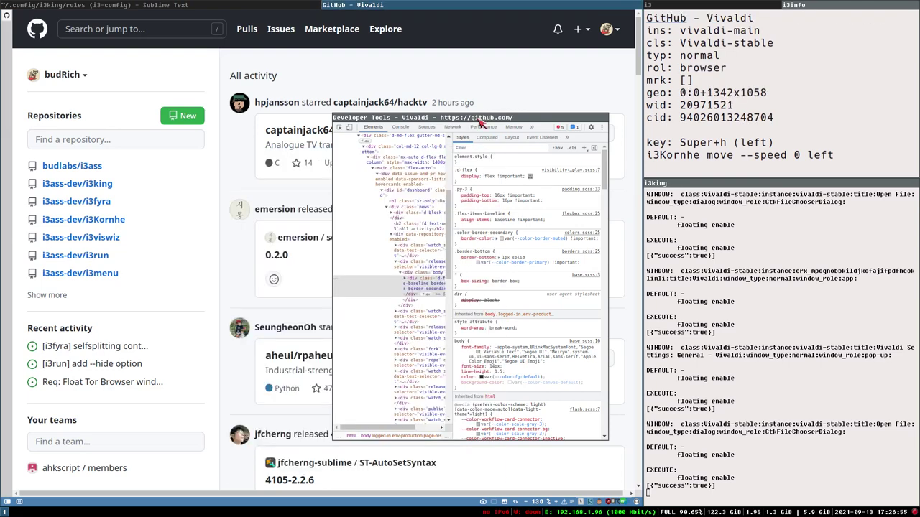
key(ctrl+w)
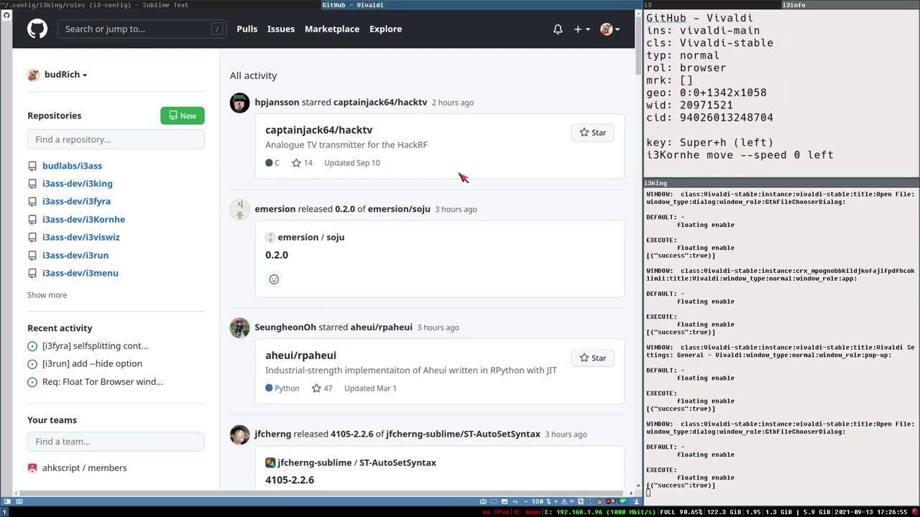
key(super+i)
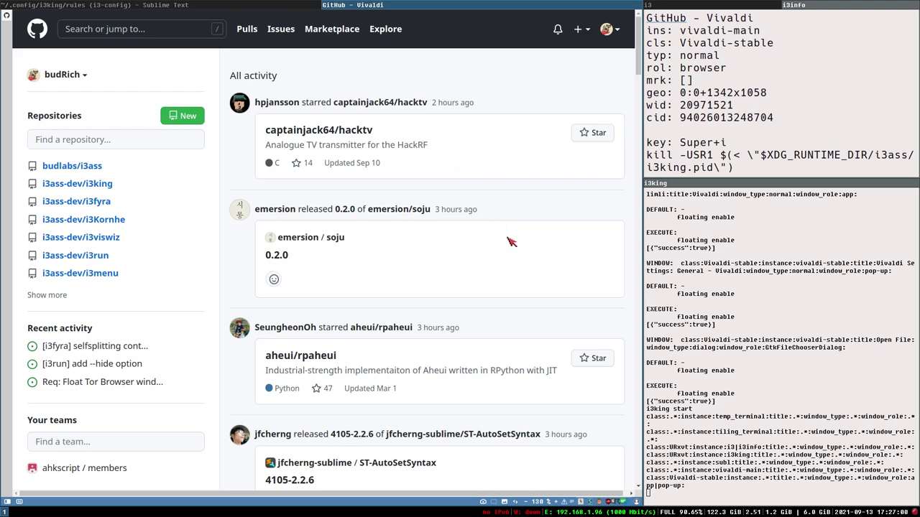
Test the Vivaldi window rule by opening the browser settings and inspecting the GitHub page.
key(ctrl+F12)
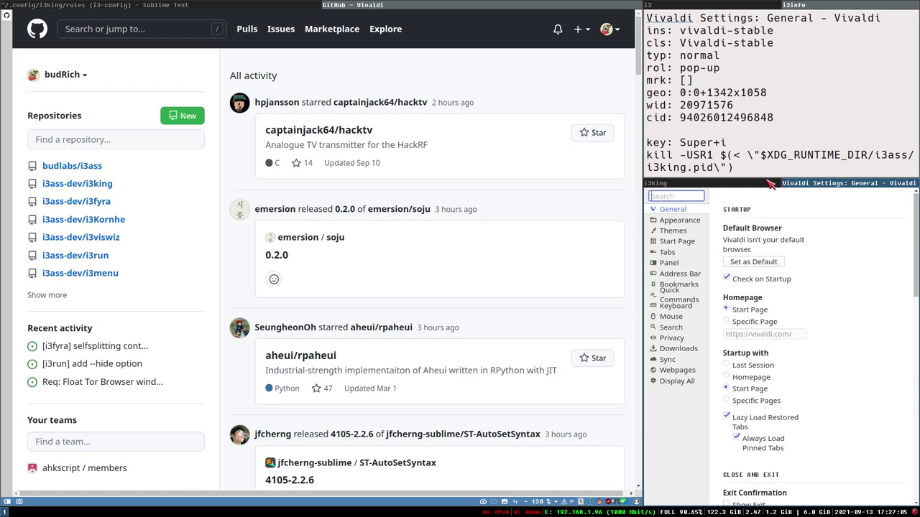
right_click(544, 222)
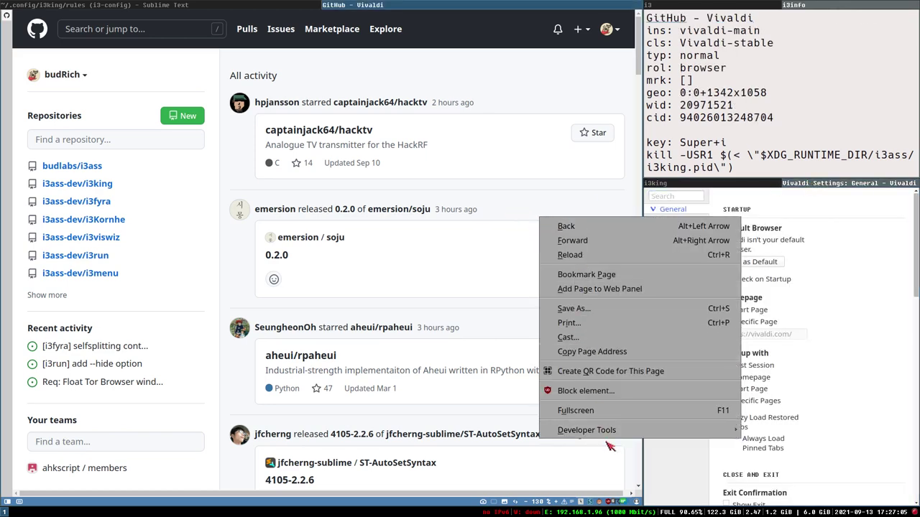
mouse_move(612, 431)
click(797, 459)
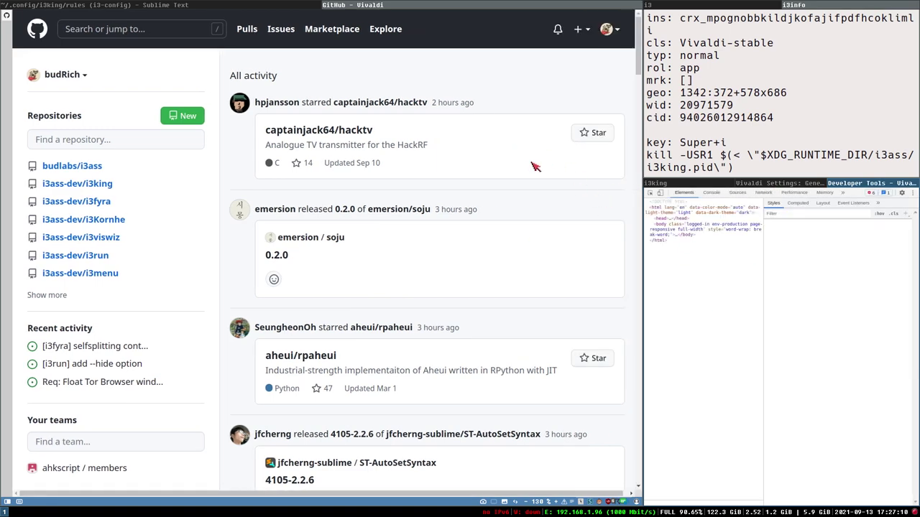
Bring up Vivaldi's Open File dialog again, move it a little across the screen, and cancel it.
click(6, 14)
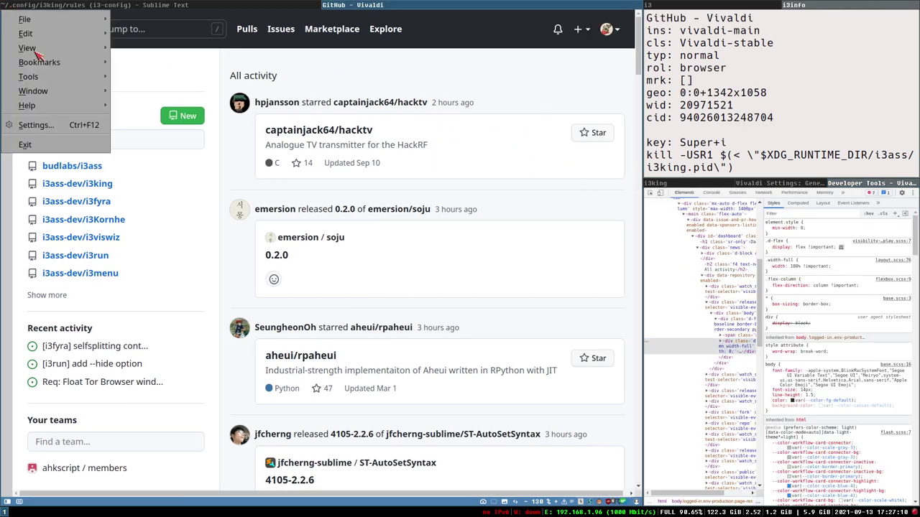
mouse_move(29, 20)
click(209, 65)
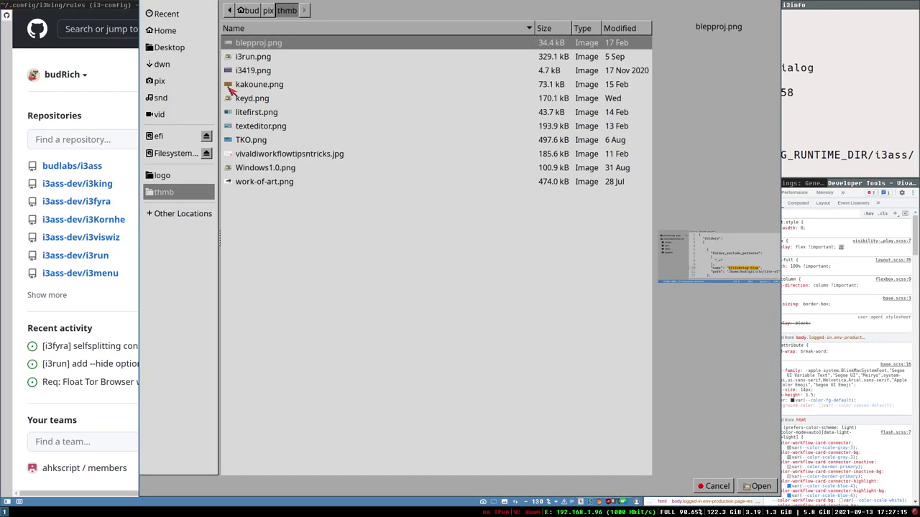
drag(533, 321, 480, 325)
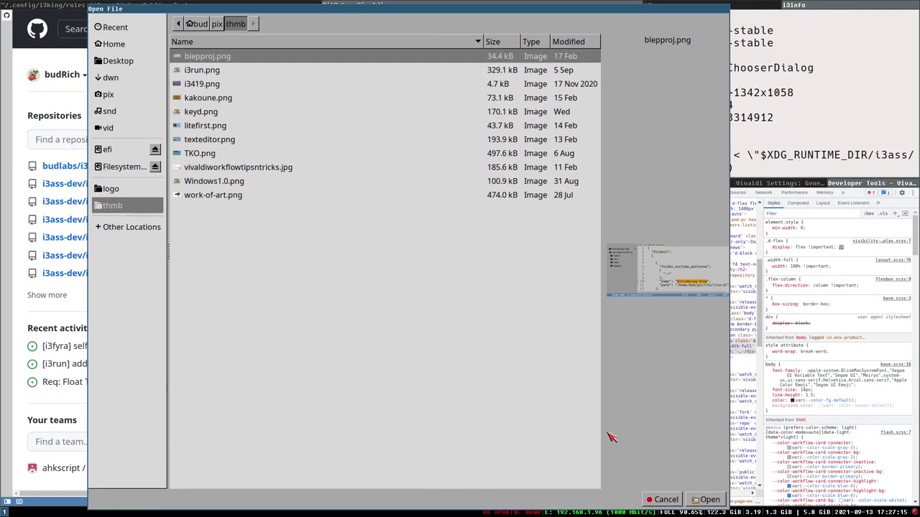
click(664, 500)
Switch to Sublime Text and add a rule matching window_role=GtkFileChooserDialog with the command "floating enable" on line 24 of the rules file.
click(194, 6)
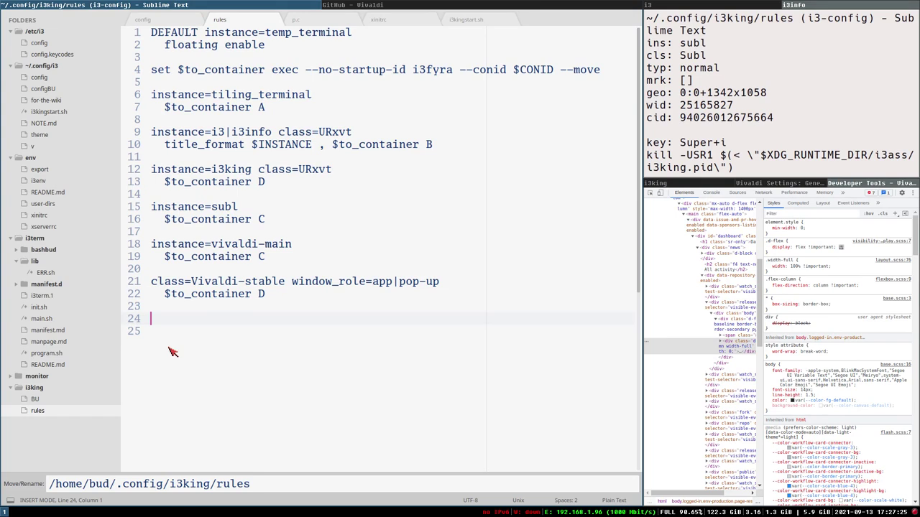
text(window_)
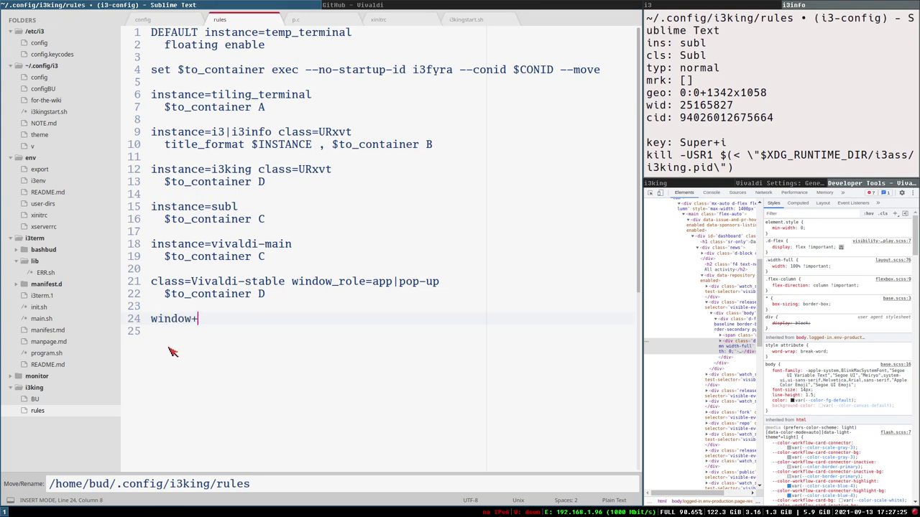
text(role=GtkFileChooserDialog)
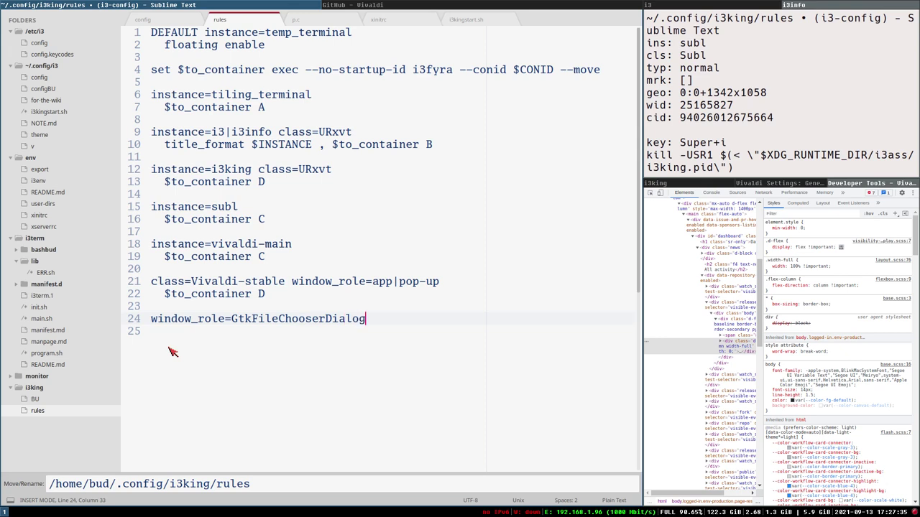
key(Return)
text(floating enable)
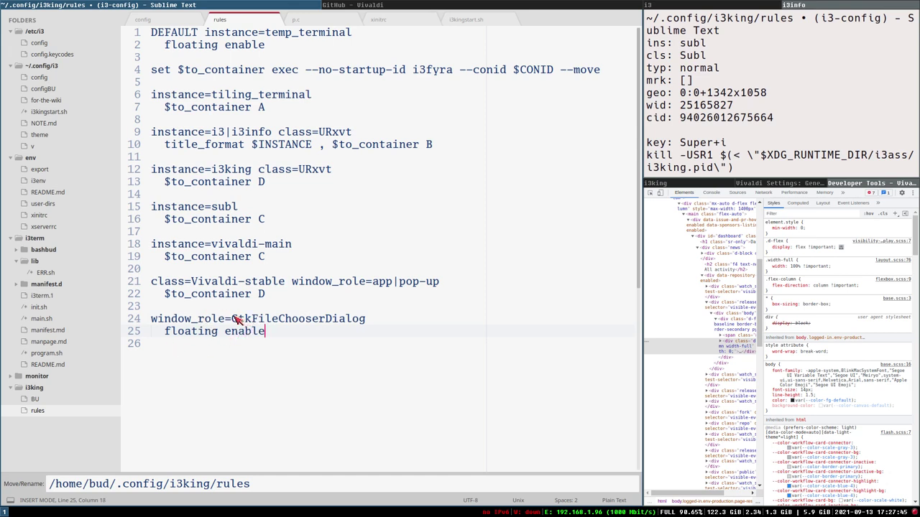
click(204, 321)
double_click(162, 32)
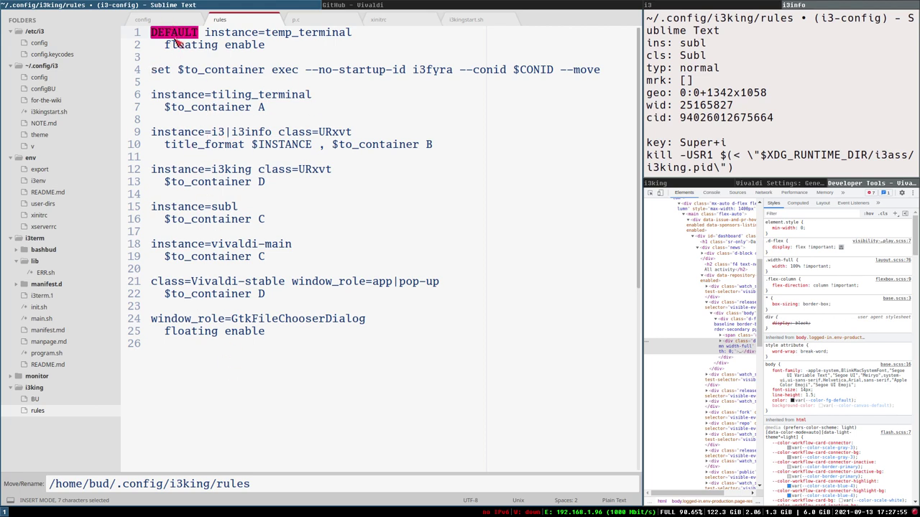
double_click(188, 45)
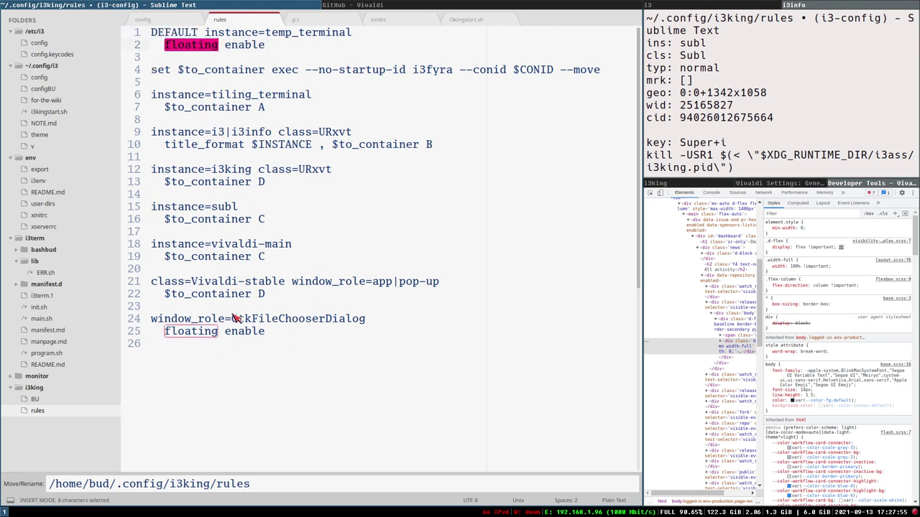
Append ", resize set width 800 height 600" to the GtkFileChooserDialog rule's command and save the rules file.
click(276, 333)
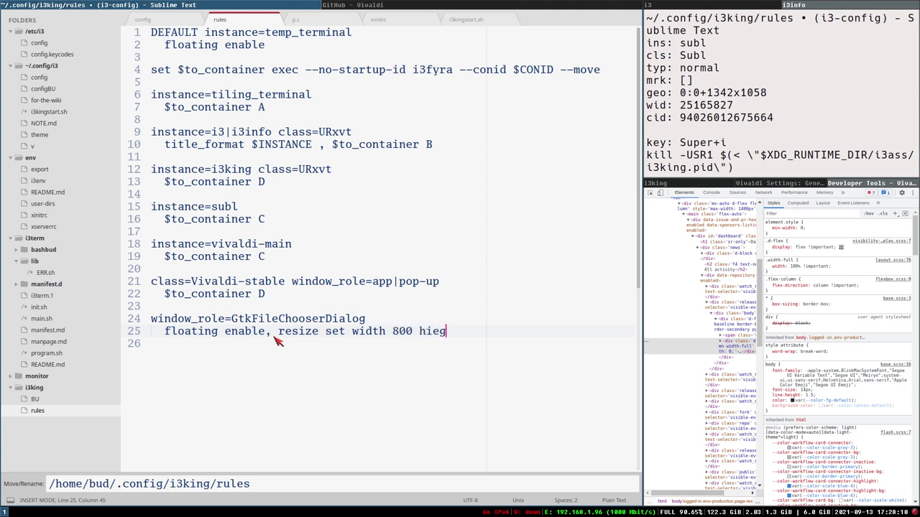
key(BackSpace)
key(BackSpace)
key(BackSpace)
text(eight)
key(ctrl+s)
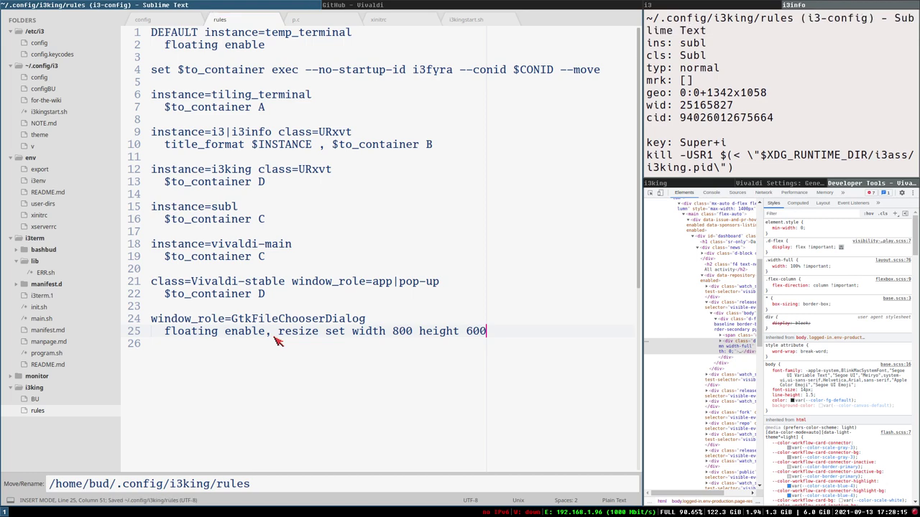
Show the i3king log and test the resize rule with Vivaldi's Open File dialog, dismissing it when checked.
click(668, 185)
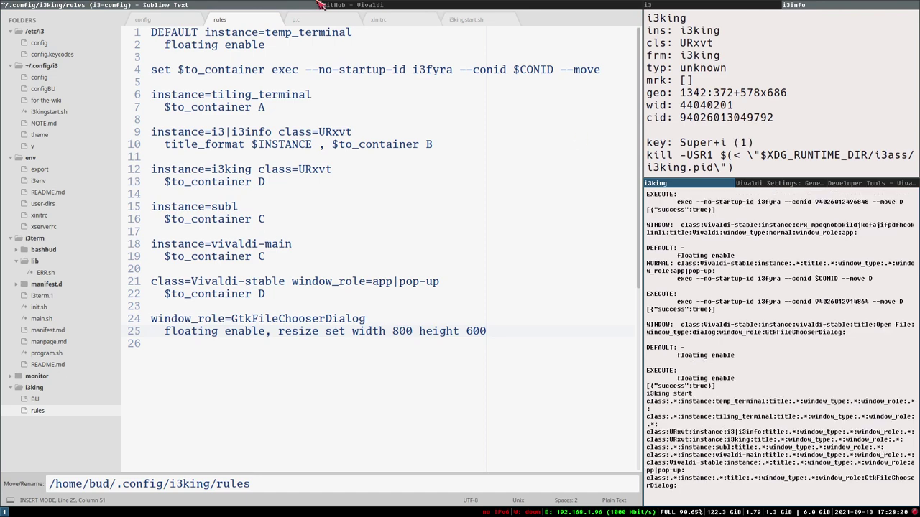
click(437, 5)
click(7, 16)
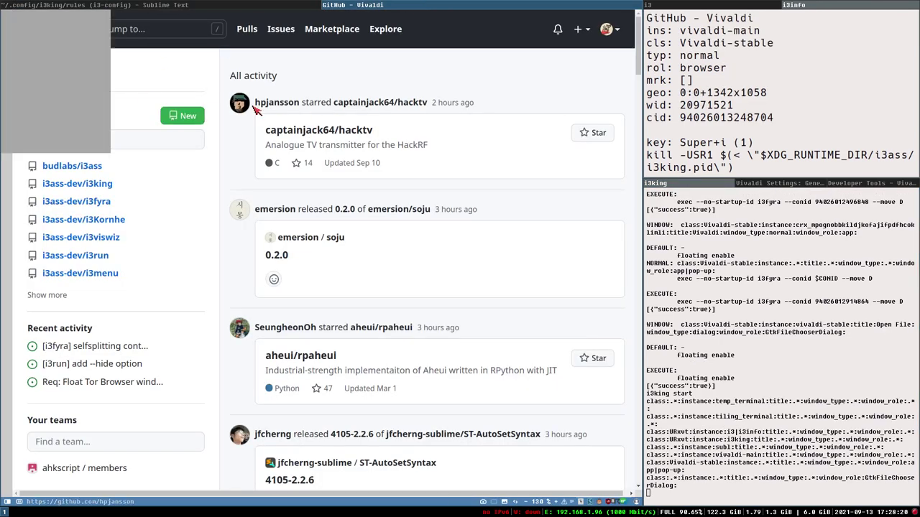
mouse_move(24, 20)
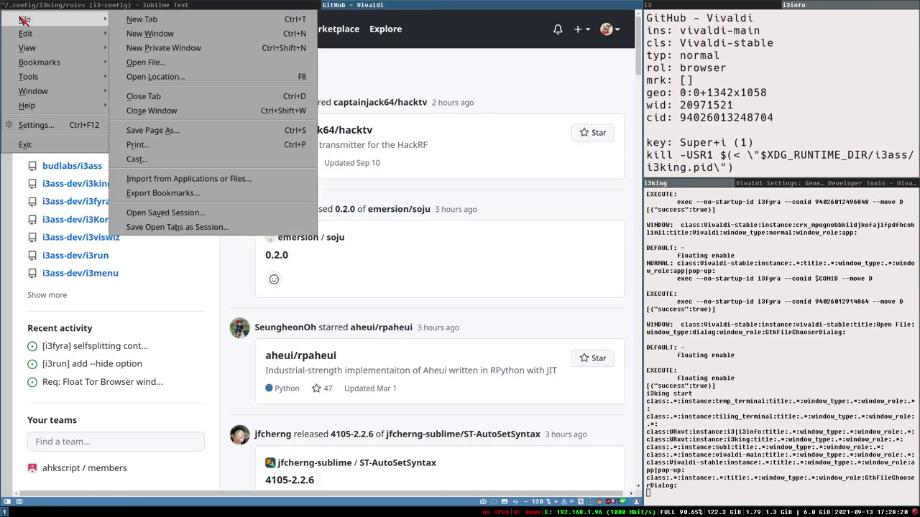
click(172, 62)
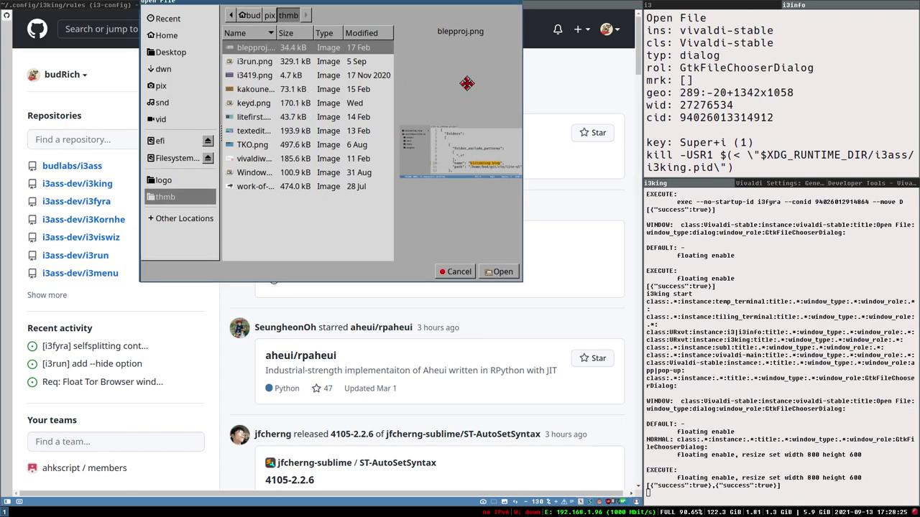
click(474, 355)
Return to Sublime Text, append ", move position center" to the GtkFileChooserDialog rule, save the file and restart i3king.
click(243, 6)
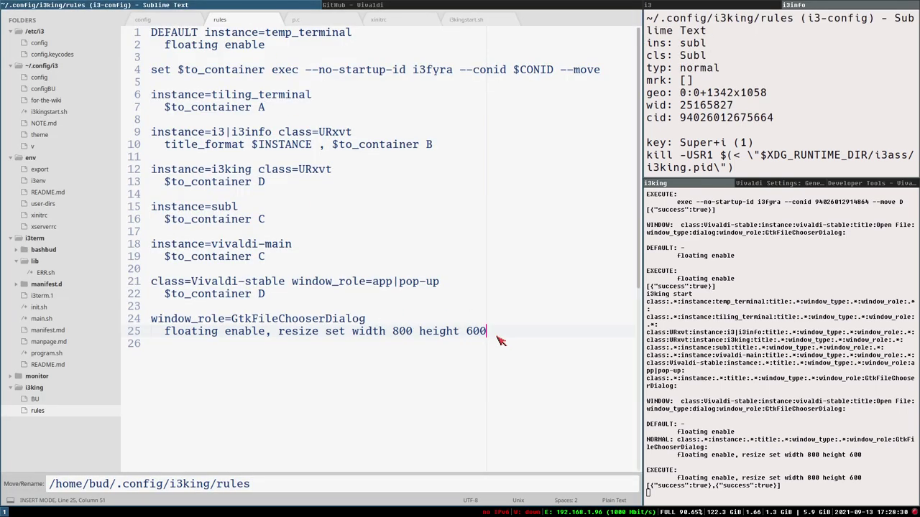
text(,)
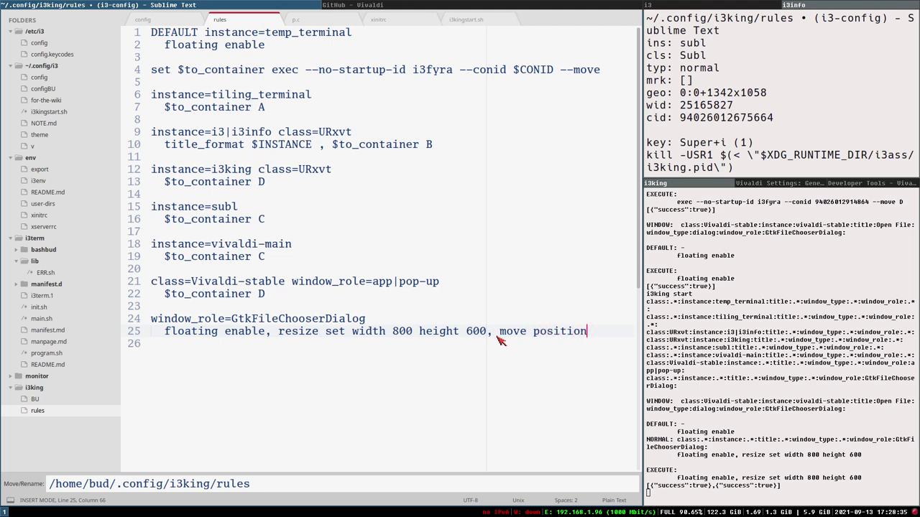
text(move position center)
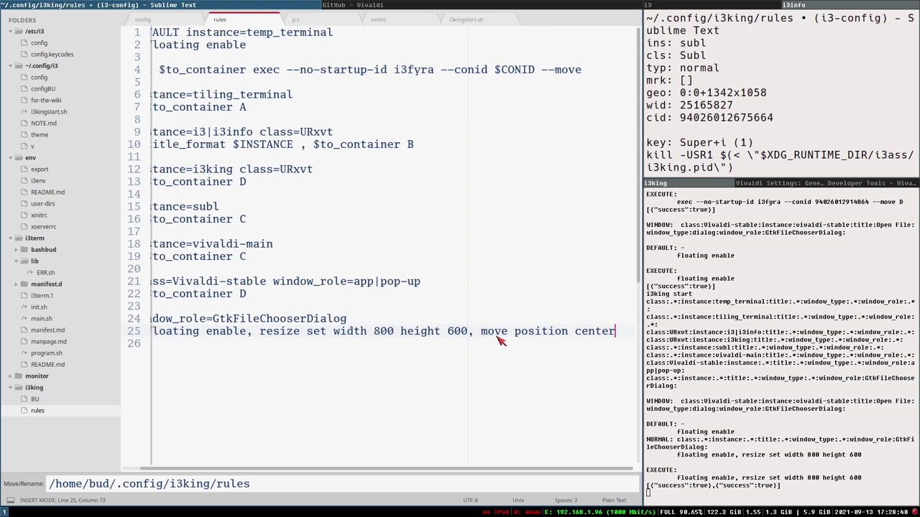
key(ctrl+s)
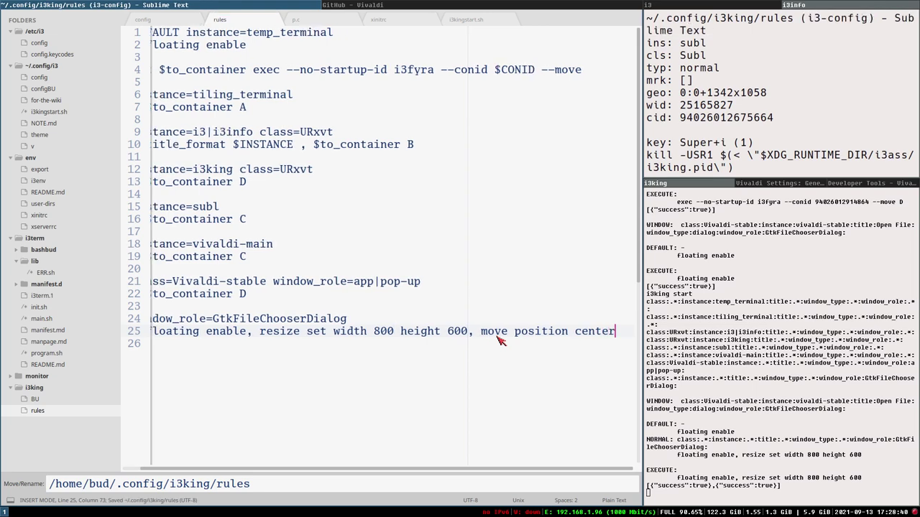
key(super+i)
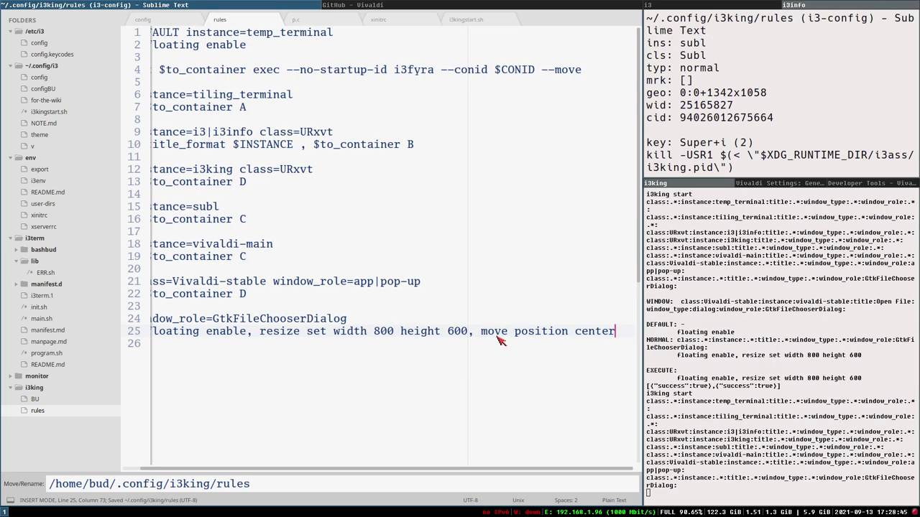
Switch to Vivaldi and test the centering rule with its Open File dialog, cancelling the dialog once checked.
key(super+f)
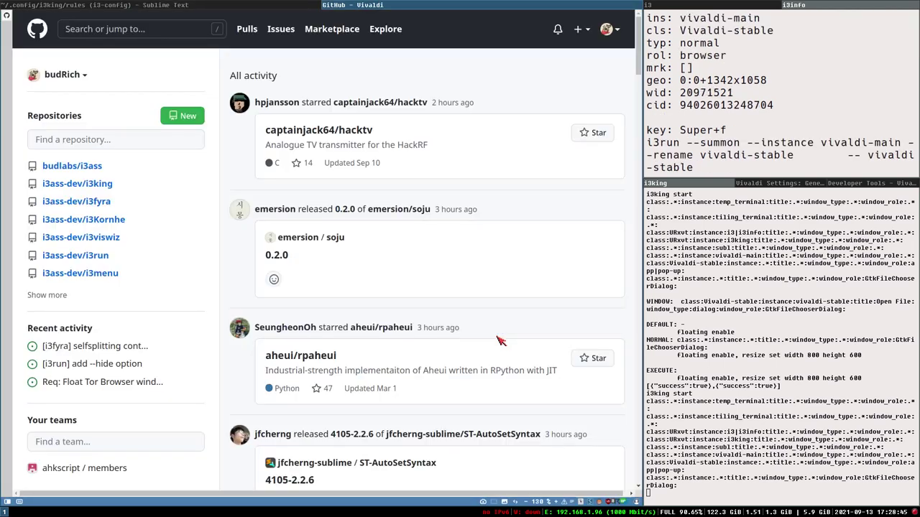
key(alt)
key(Down)
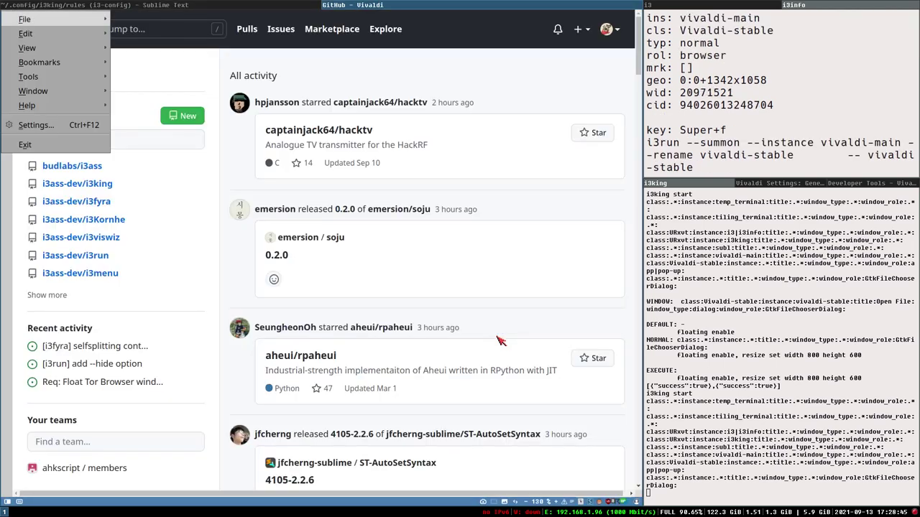
key(Right)
key(Down)
key(Down)
key(Down)
key(Down)
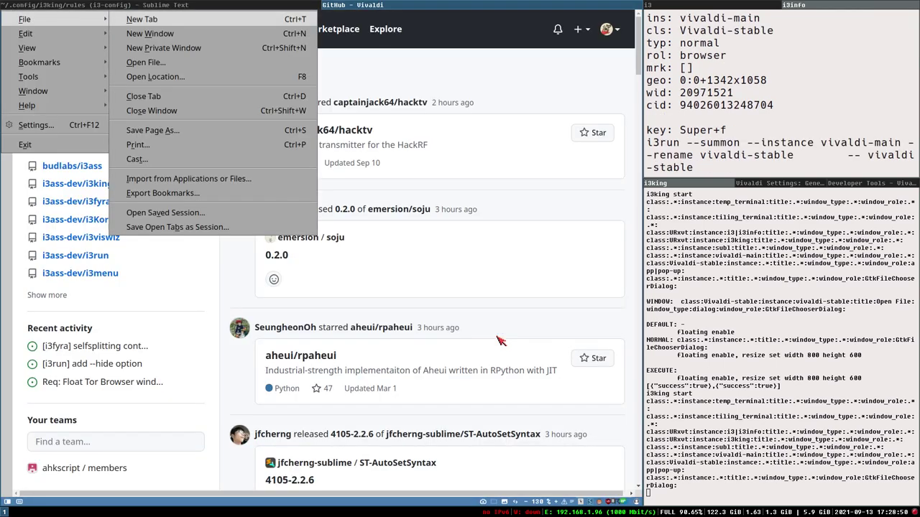
key(Return)
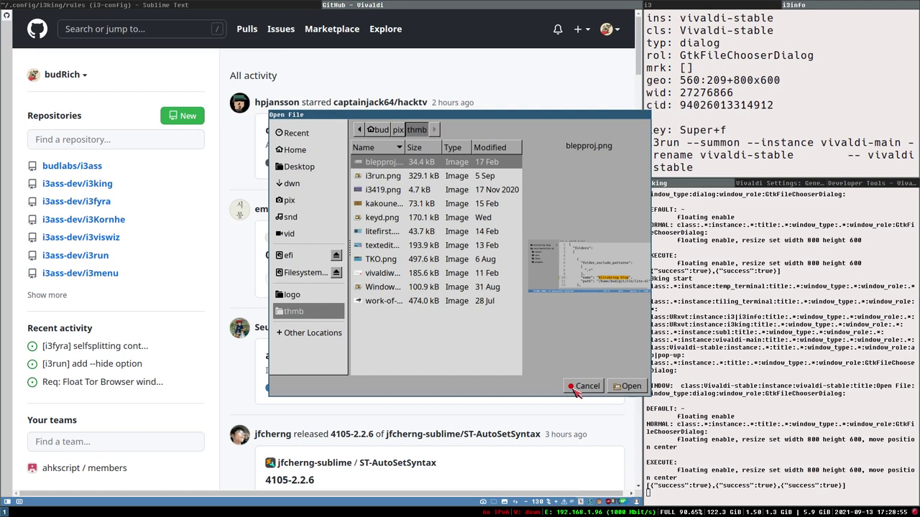
click(586, 385)
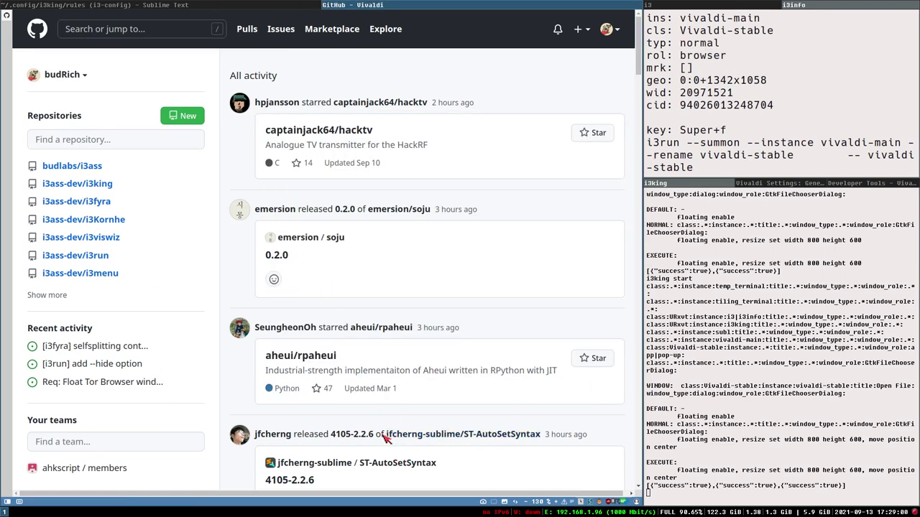
Return to Sublime Text and test the GtkFileChooserDialog rule with its Open File dialog, cancelling the dialog once checked.
click(209, 5)
drag(320, 144, 147, 132)
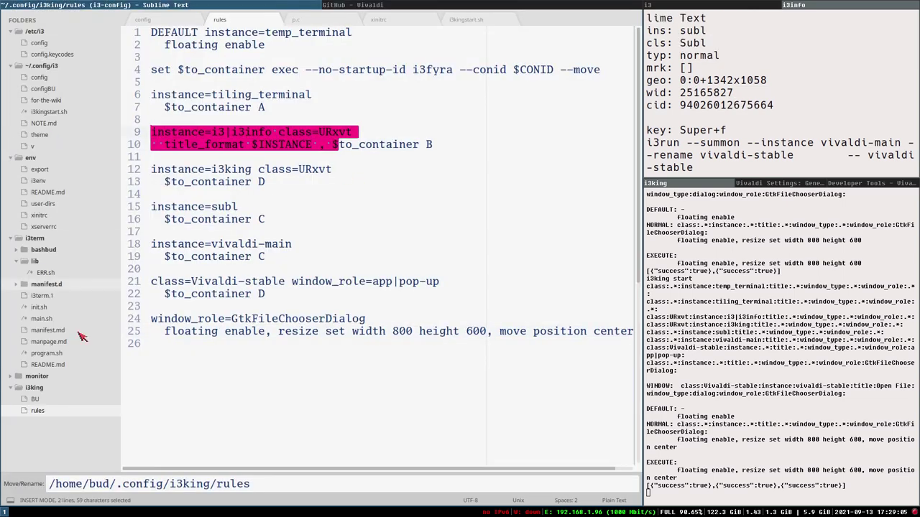
click(288, 186)
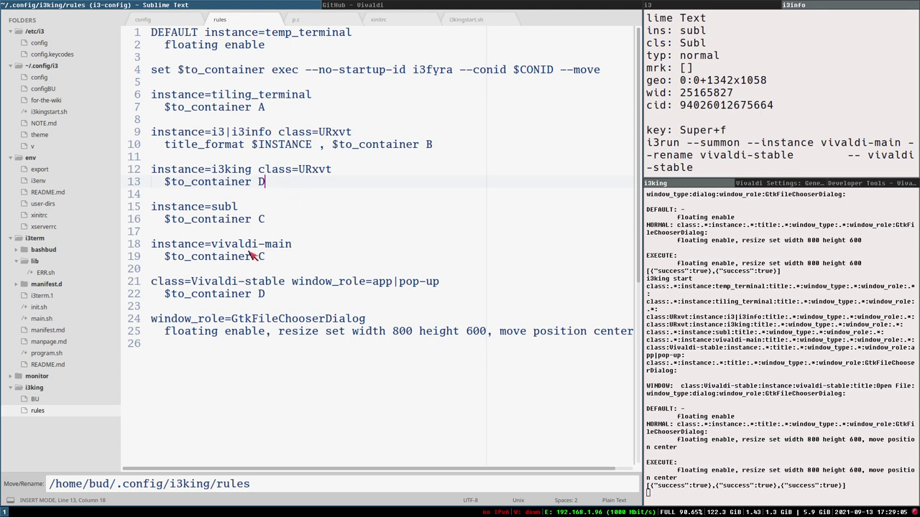
key(alt)
click(12, 16)
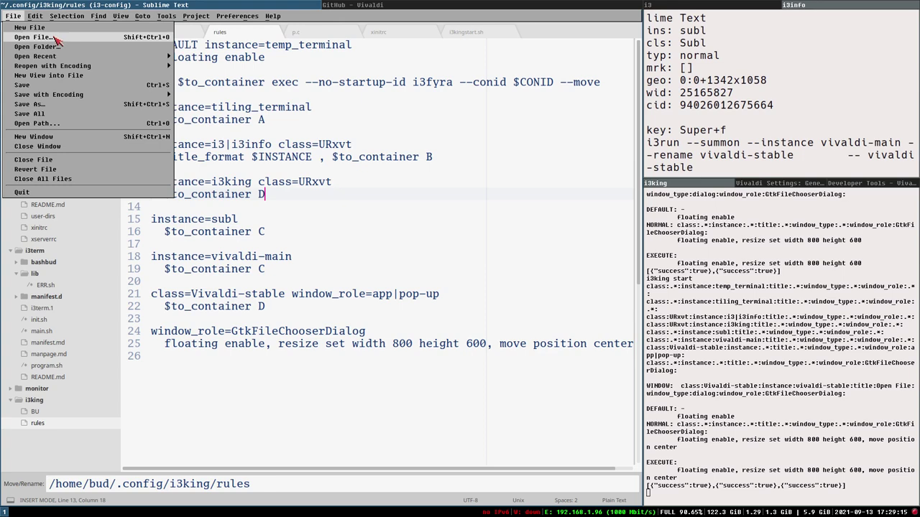
click(57, 41)
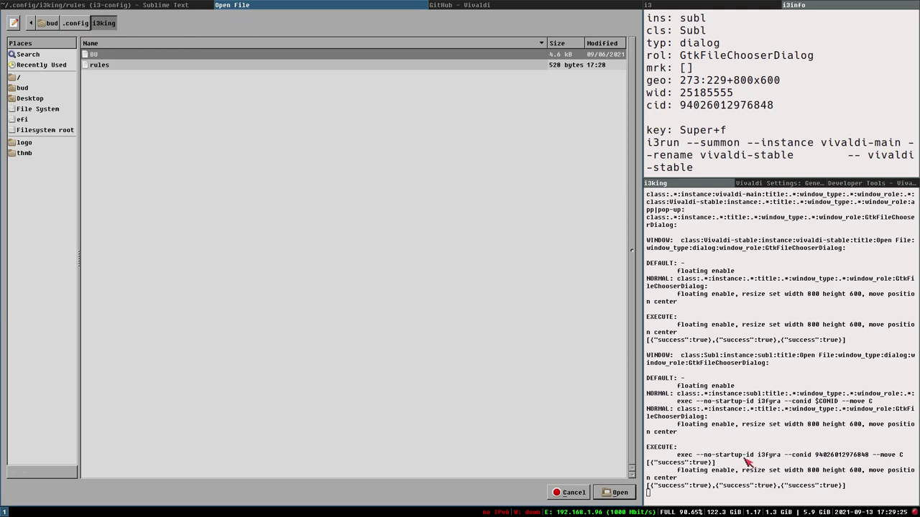
key(super+shift+space)
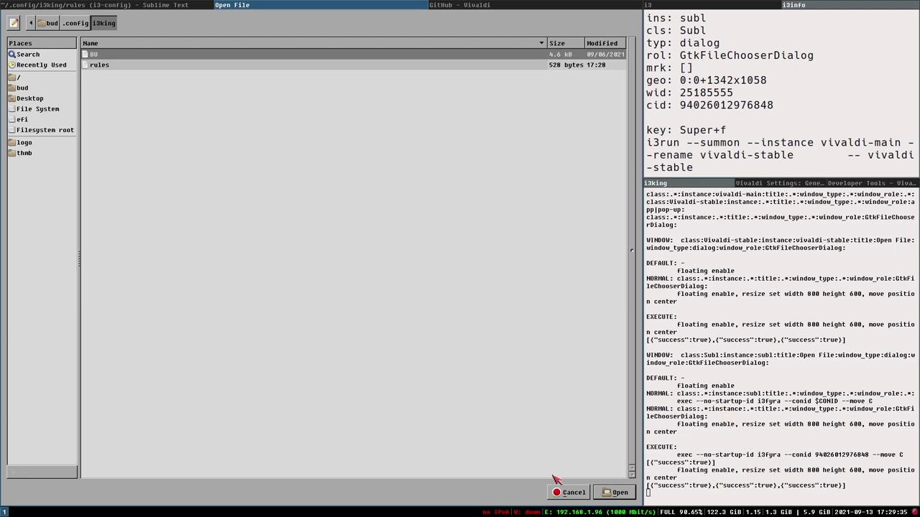
click(574, 493)
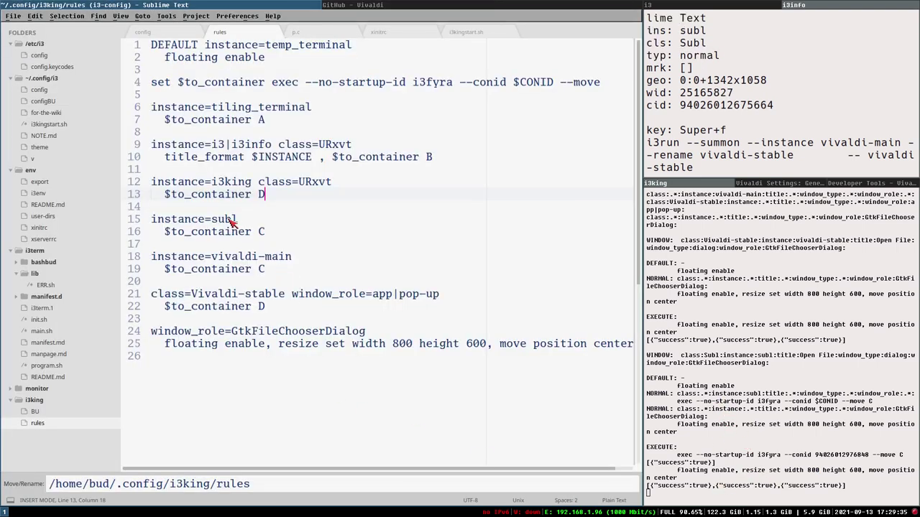
Reopen Sublime Text's Open File dialog, compare its window properties with the instance=subl rule, and cancel the dialog.
click(15, 16)
click(33, 37)
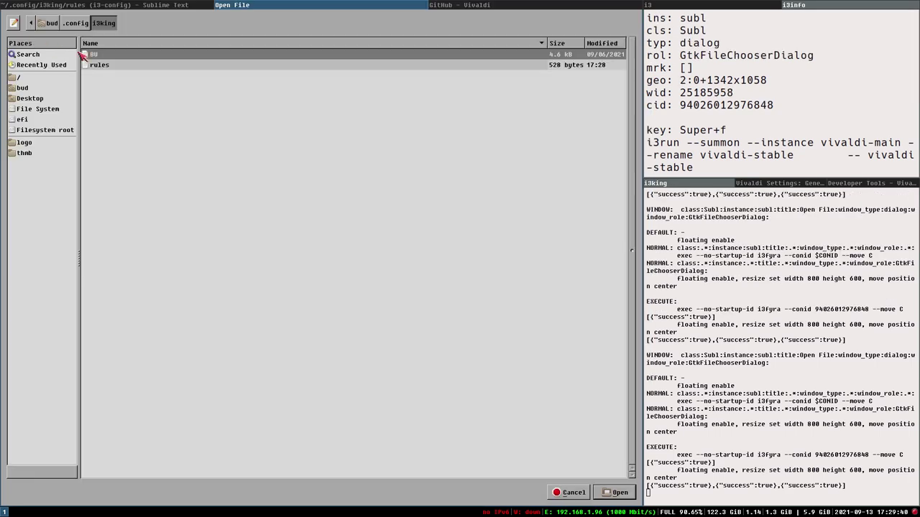
click(704, 47)
click(75, 4)
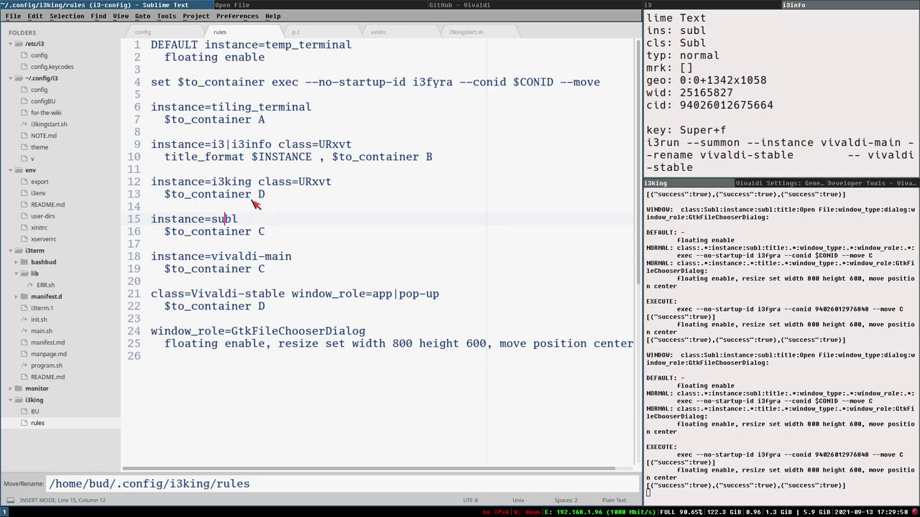
click(313, 5)
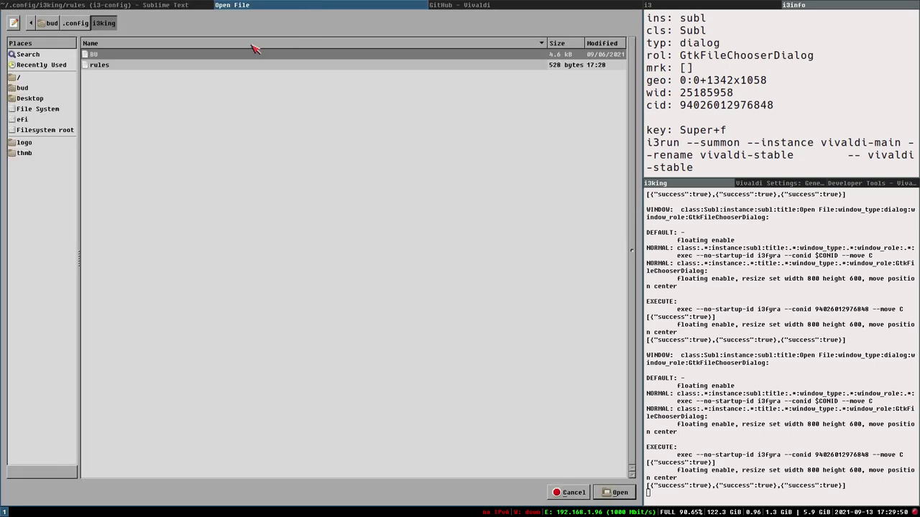
click(571, 493)
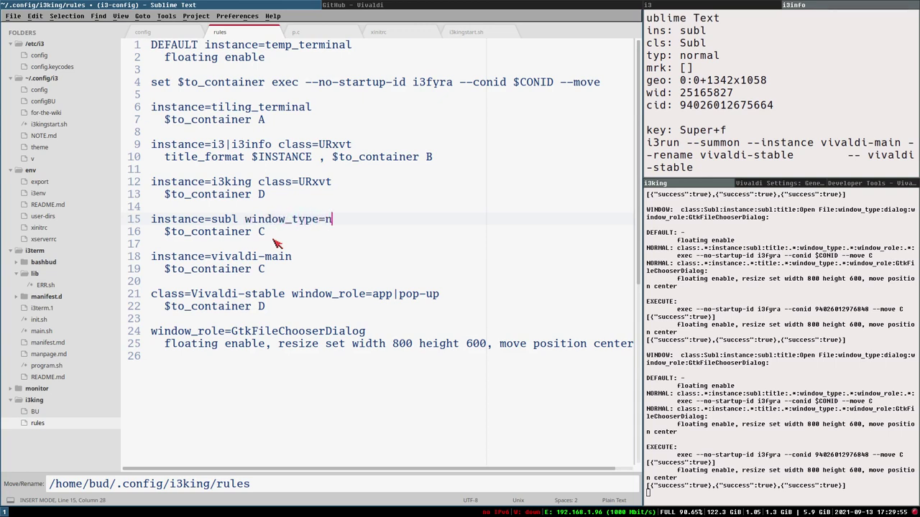
Add window_type=normal to the instance=subl rule on line 15, save the rules file and restart i3king.
text(window_type=normal)
key(ctrl+s)
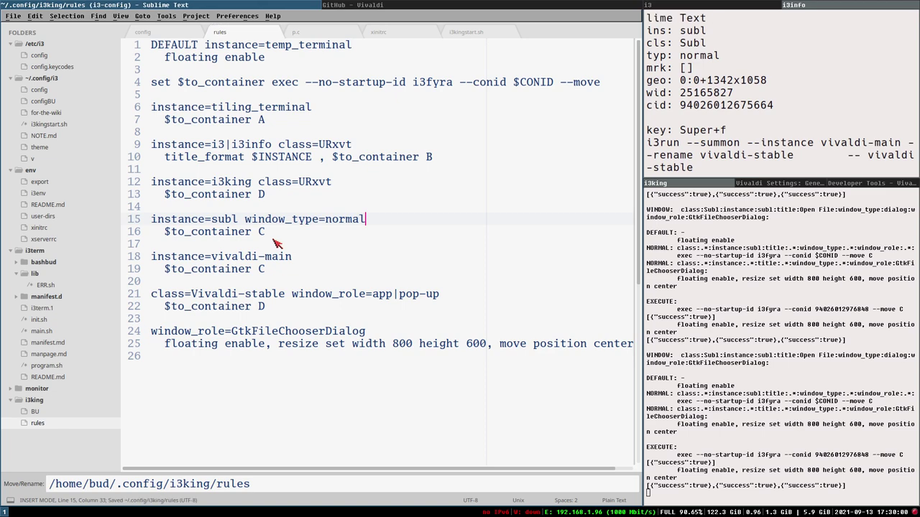
click(13, 15)
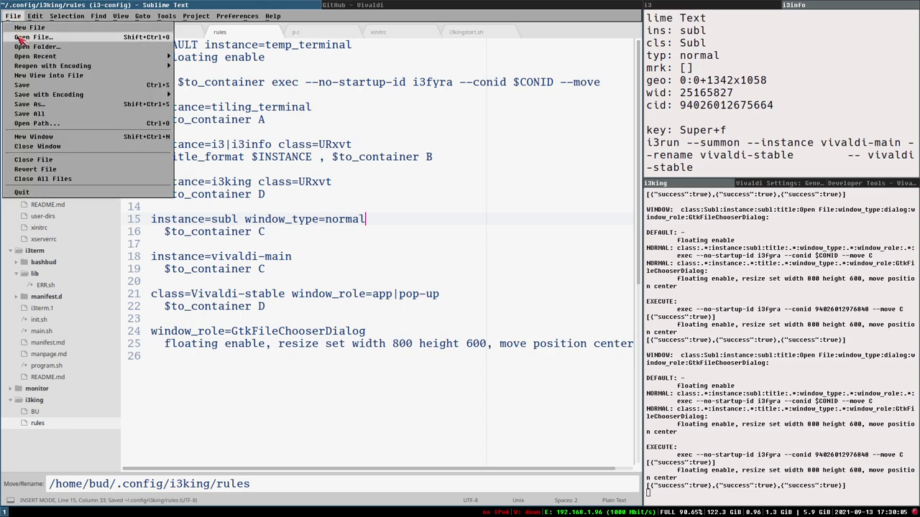
click(21, 37)
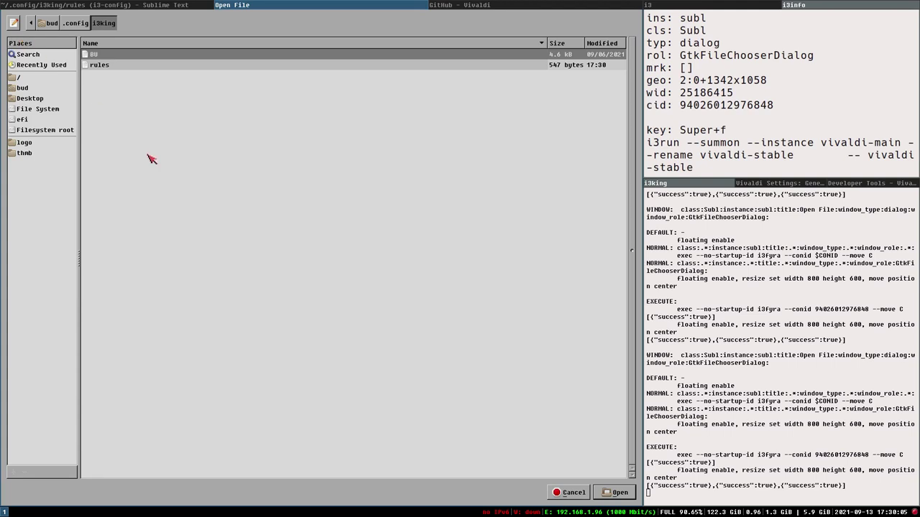
click(572, 492)
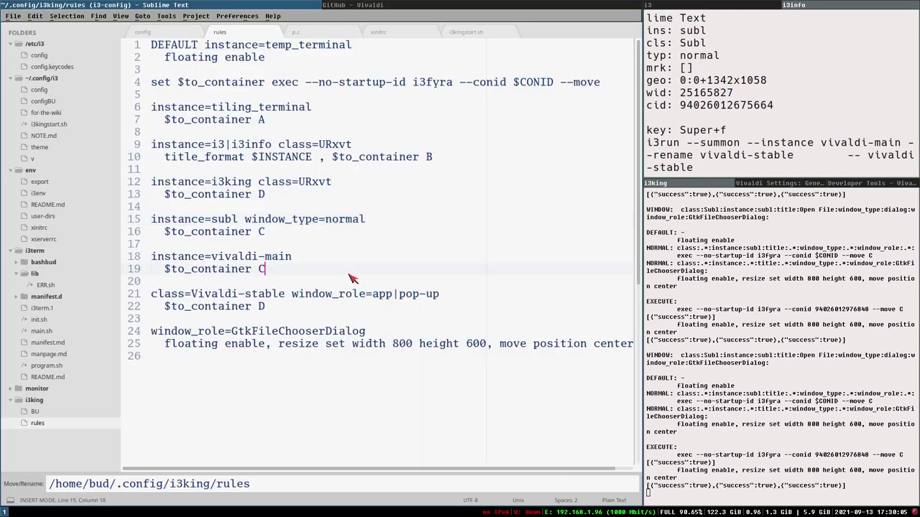
key(super+i)
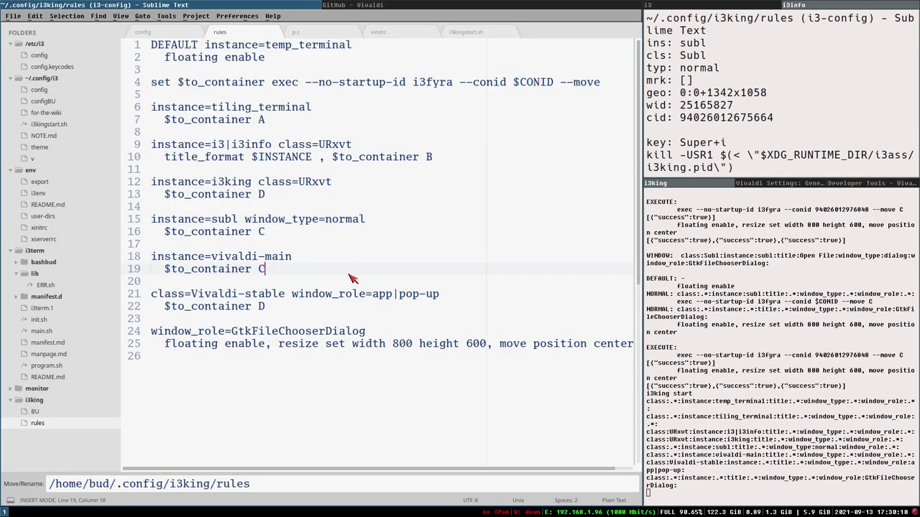
Test the narrowed instance=subl rule with Sublime Text's Open File dialog, moving the dialog around before cancelling it.
click(12, 17)
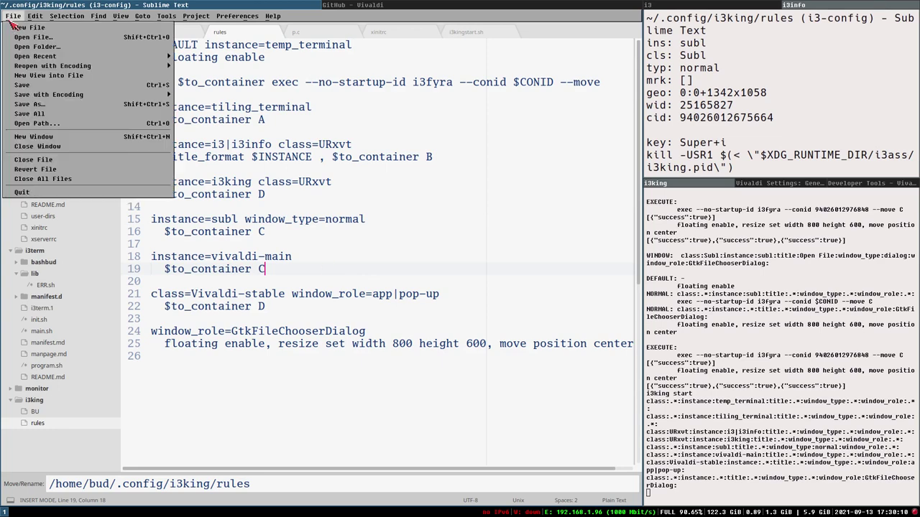
click(21, 35)
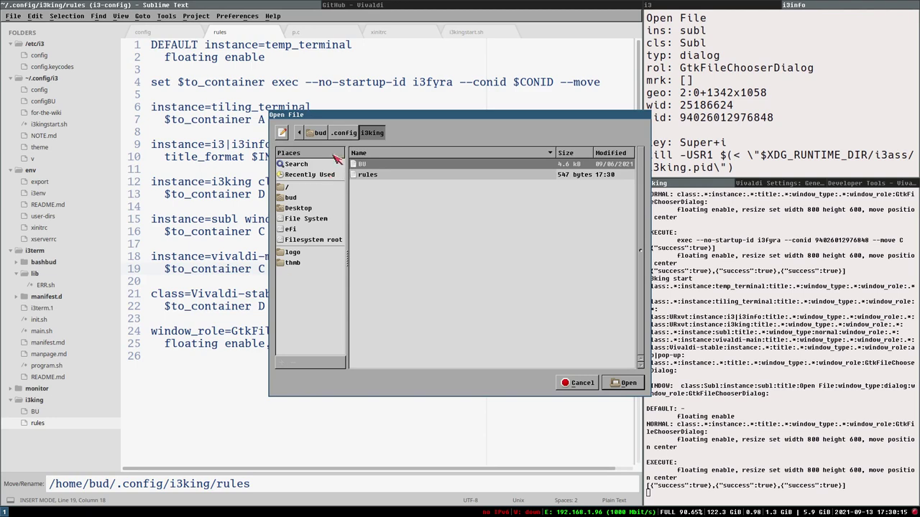
drag(348, 117, 280, 130)
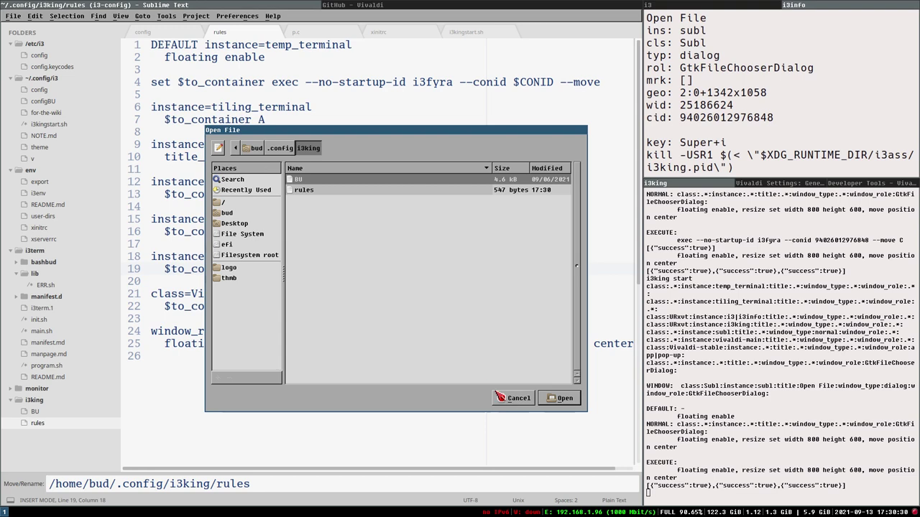
click(515, 398)
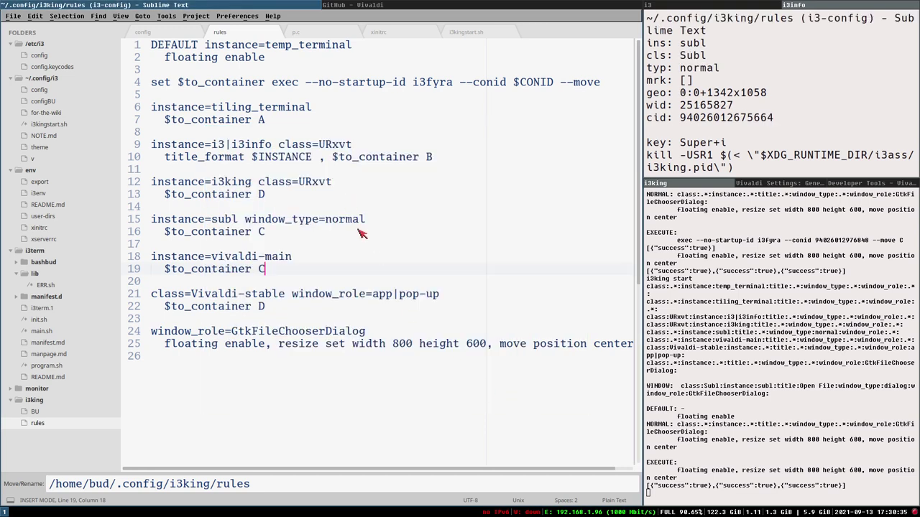
Switch to Vivaldi, check its Open File dialog's instance, type and role in i3info, and cancel the dialog.
click(368, 5)
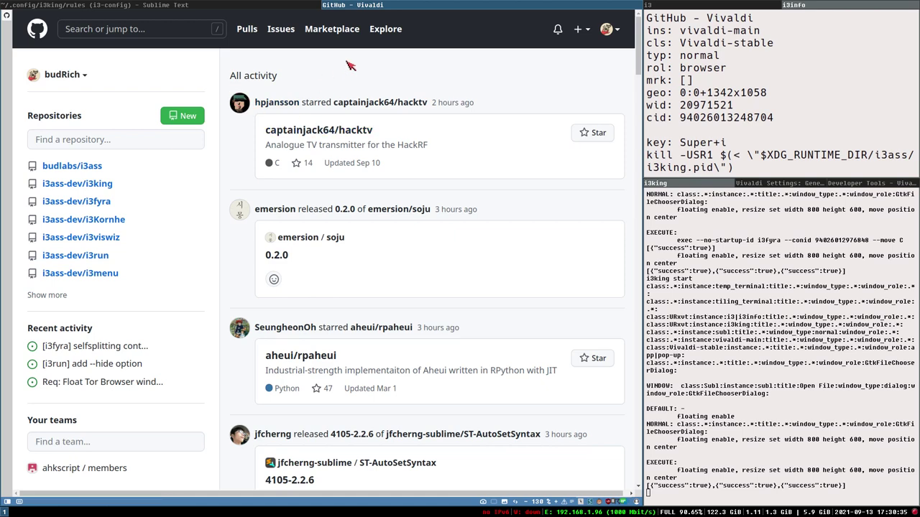
key(alt)
mouse_move(64, 23)
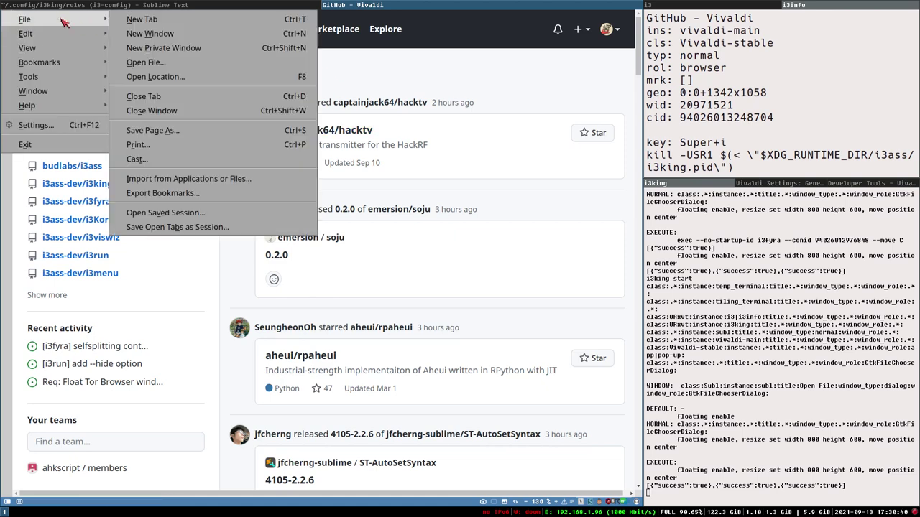
click(158, 62)
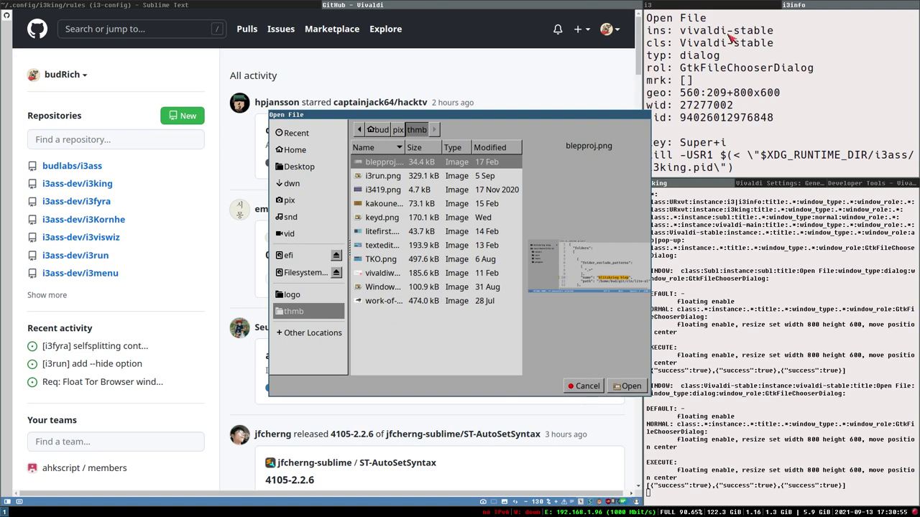
click(587, 386)
Return to Sublime Text and review the rules, highlighting the window_type=normal criterion in the instance=subl rule.
key(super+Left)
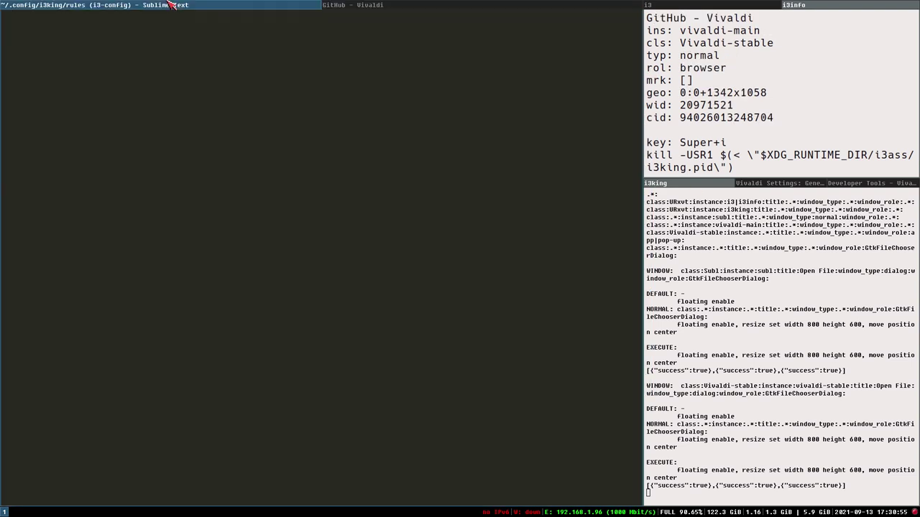
drag(298, 296, 440, 295)
click(300, 182)
drag(245, 220, 365, 220)
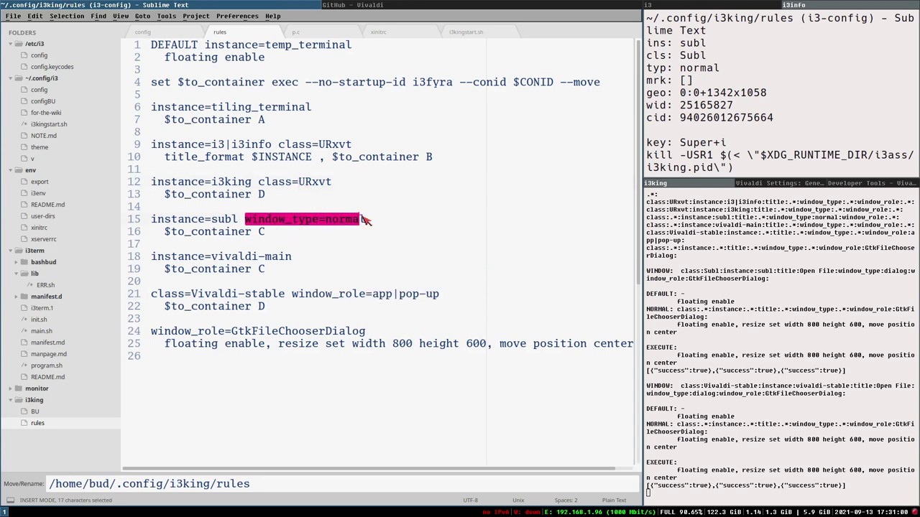
click(331, 156)
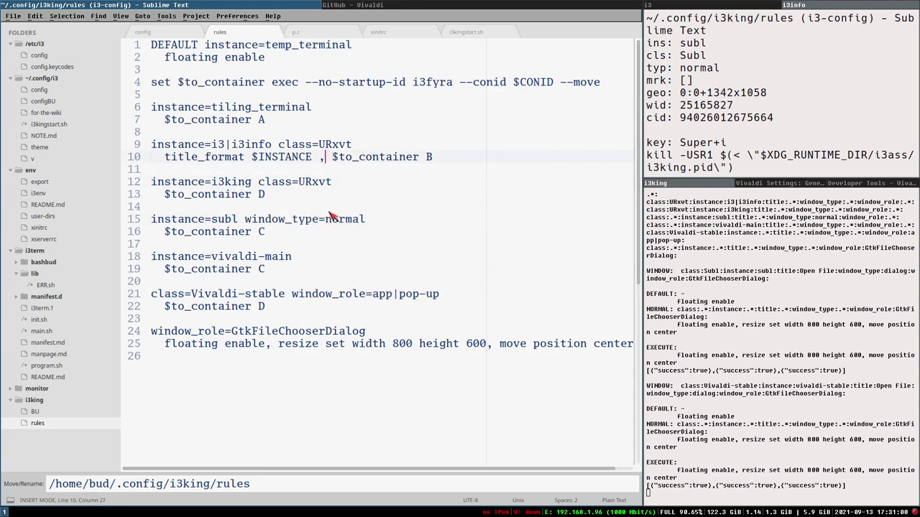
Widen the i3info and i3king terminals' column, shrinking the editor to about 1093 px, and return focus to the rules file.
click(681, 71)
key(super+shift+r)
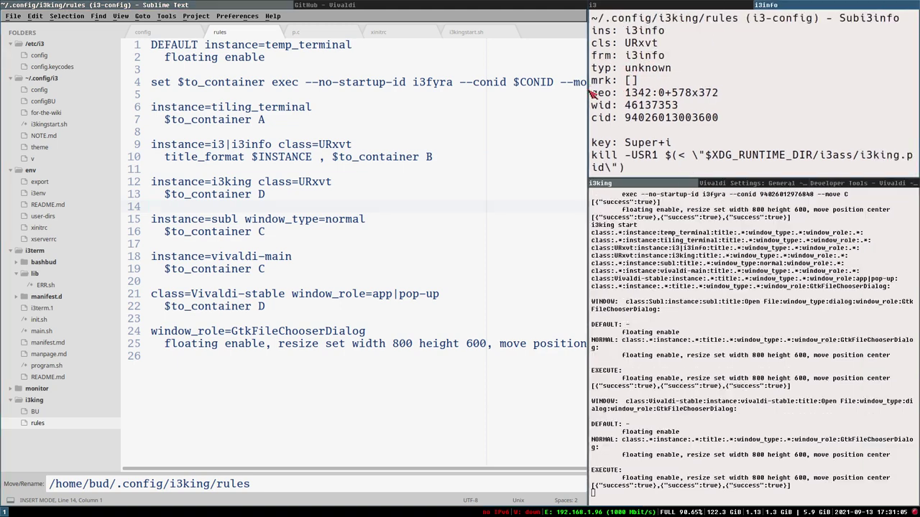
click(480, 194)
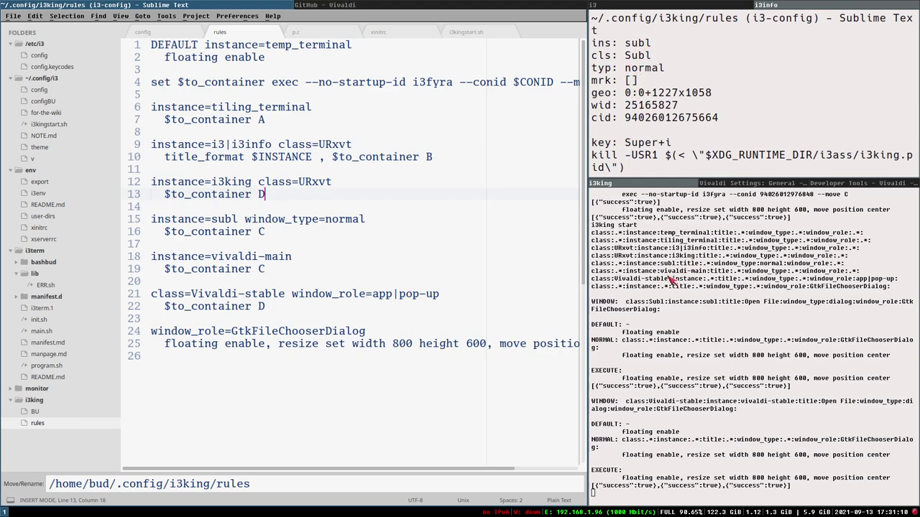
drag(588, 287, 524, 288)
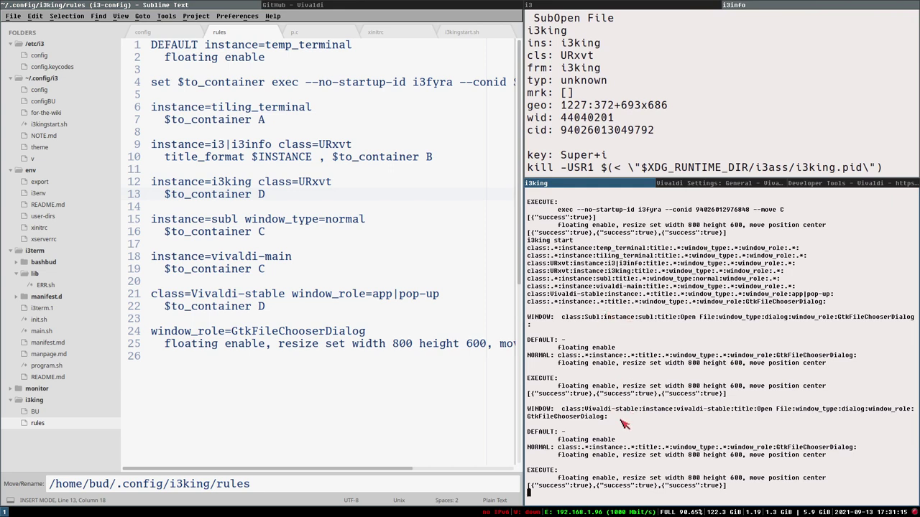
click(393, 309)
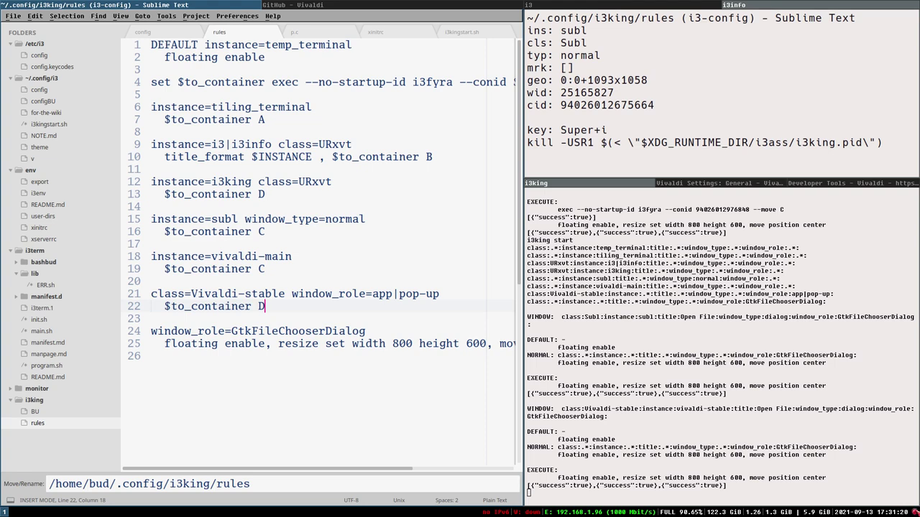
drag(629, 210, 381, 291)
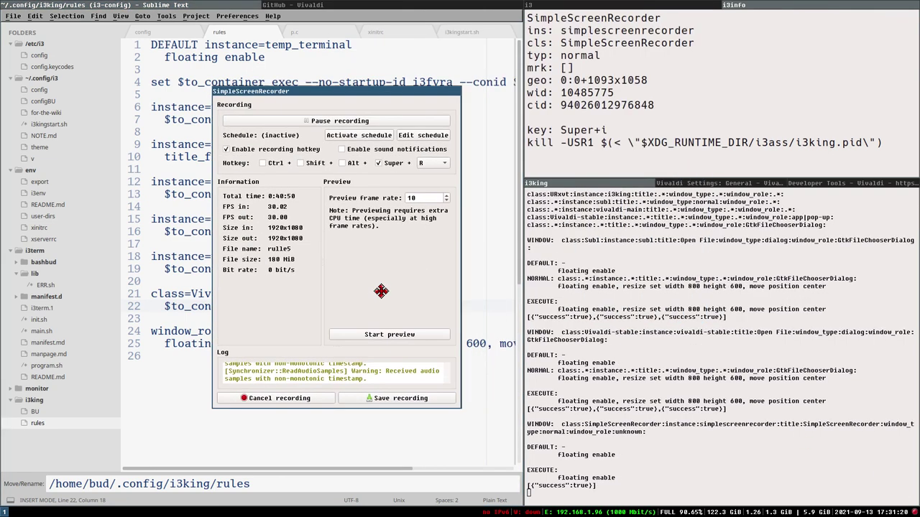
Examine SimpleScreenRecorder's class and title in the i3king log and shift its floating window slightly away from the rules.
drag(561, 425, 594, 430)
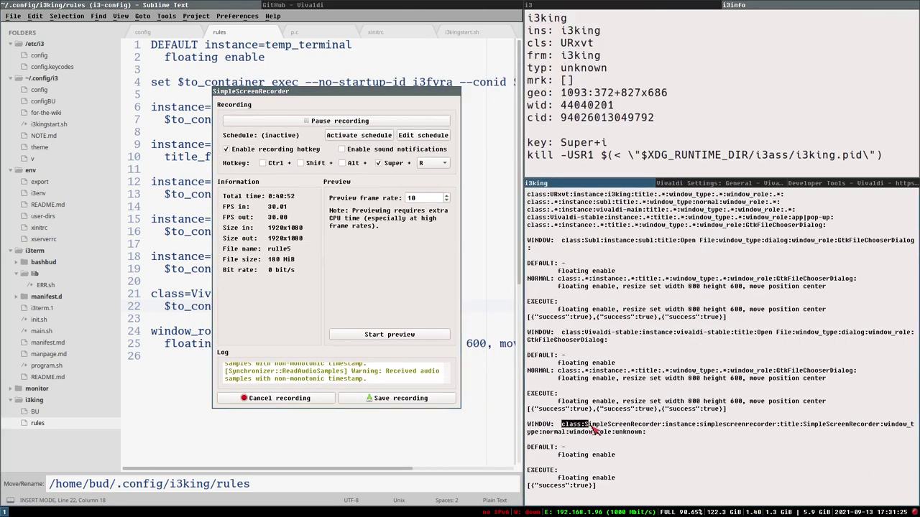
double_click(601, 429)
click(637, 431)
drag(701, 428, 883, 427)
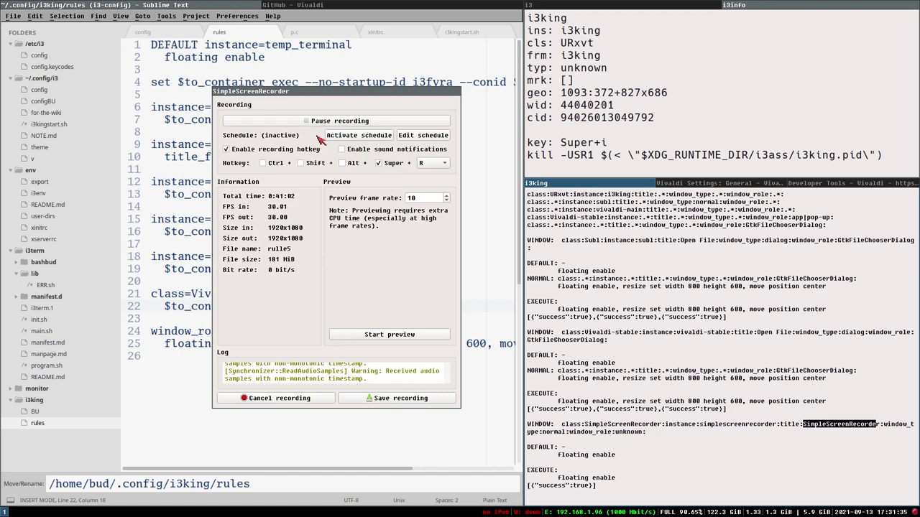
click(368, 91)
drag(368, 92, 408, 131)
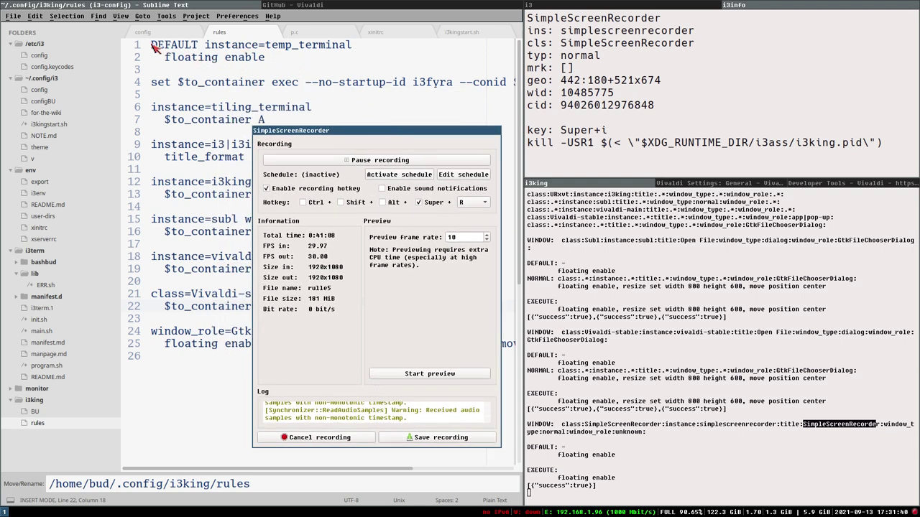
Review the DEFAULT instance=temp_terminal rule, launch a temp_terminal window to test it, and return to the rules file.
drag(153, 44, 278, 62)
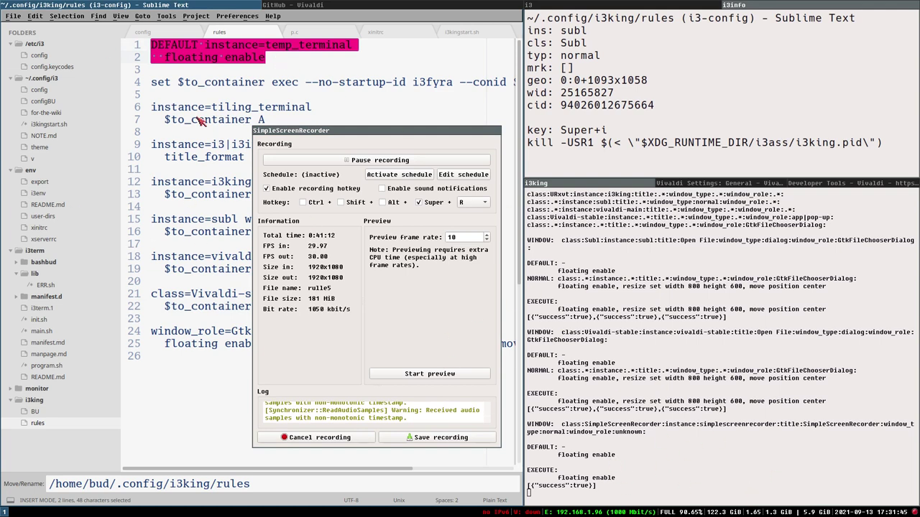
click(212, 47)
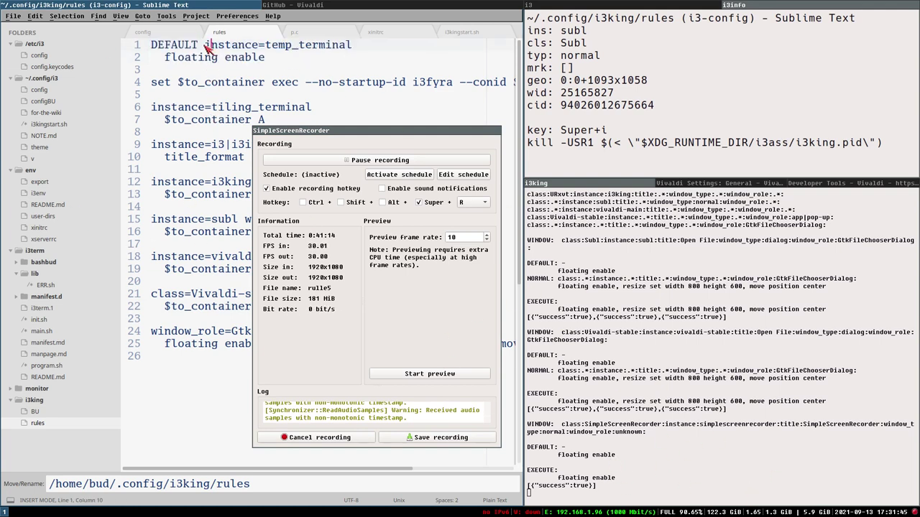
drag(207, 45, 354, 45)
click(280, 45)
key(Right)
key(ctrl+super+Return)
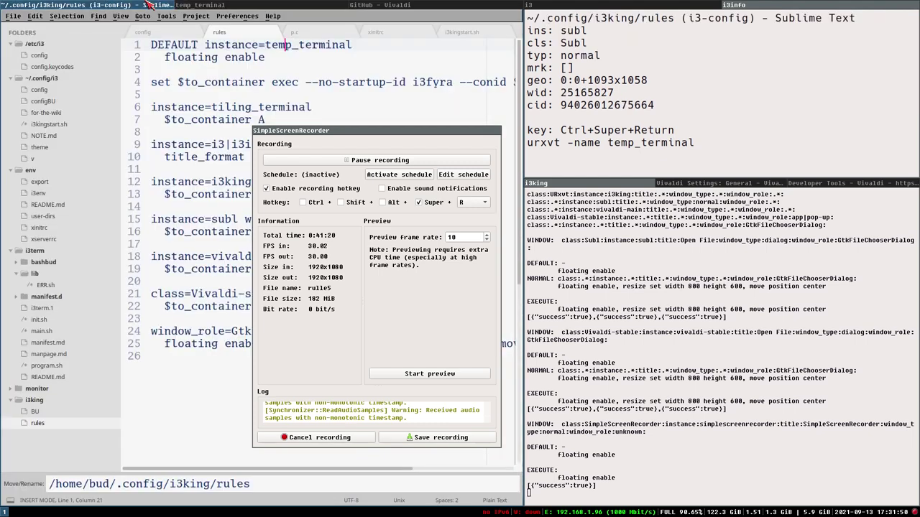
click(147, 4)
Highlight the normal rules starting at instance=tiling_terminal for comparison with the DEFAULT rule, and clear the selection on the DEFAULT line.
click(155, 107)
key(shift+Down)
key(shift+Down)
key(shift+Down)
key(shift+Down)
key(shift+Down)
key(shift+Down)
key(shift+Down)
key(shift+Down)
key(shift+Down)
key(shift+Down)
key(shift+Down)
key(shift+Down)
key(shift+Down)
key(shift+Down)
key(shift+Down)
key(shift+Down)
key(shift+Down)
key(shift+Down)
key(shift+Down)
key(shift+Down)
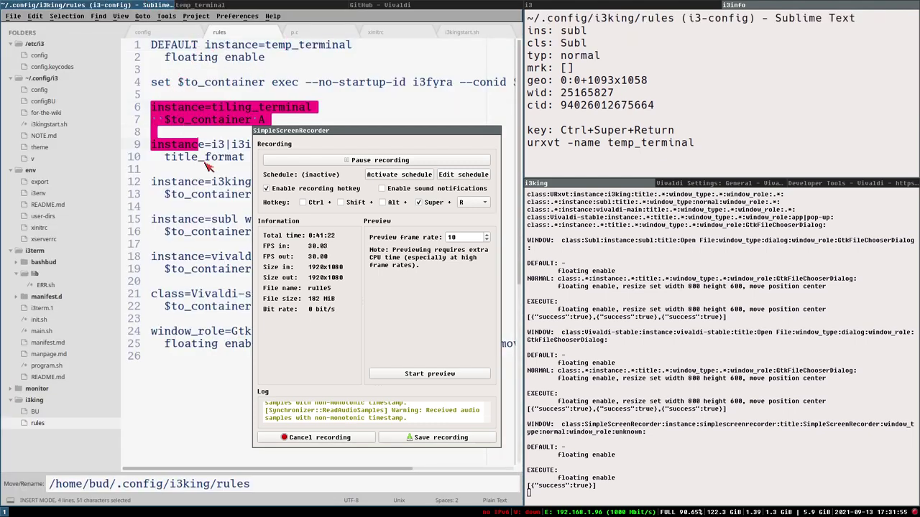
click(191, 50)
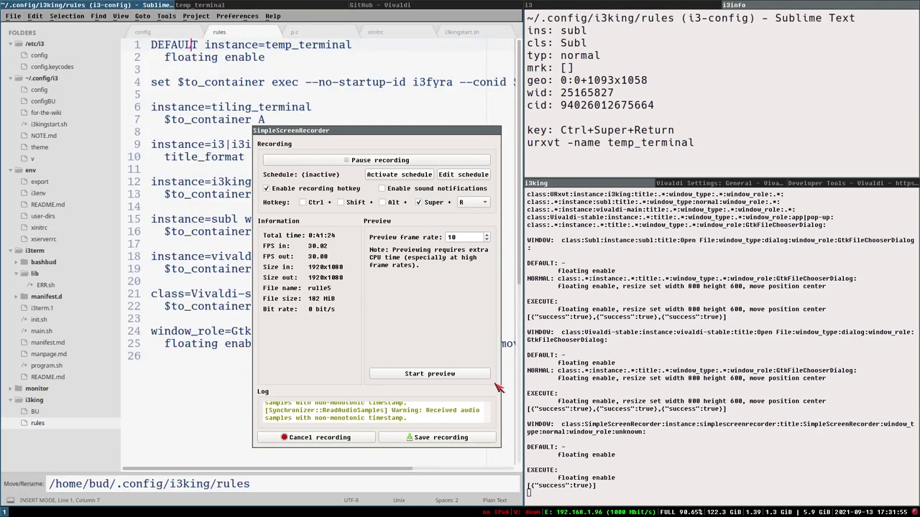
Hide the SimpleScreenRecorder window, return focus to the rules file and widen the editor to about 1265 px.
click(628, 426)
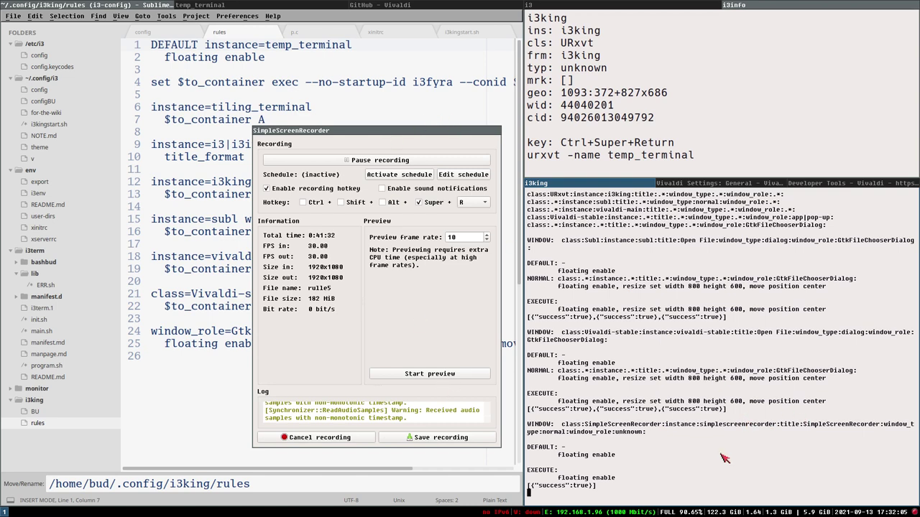
click(915, 511)
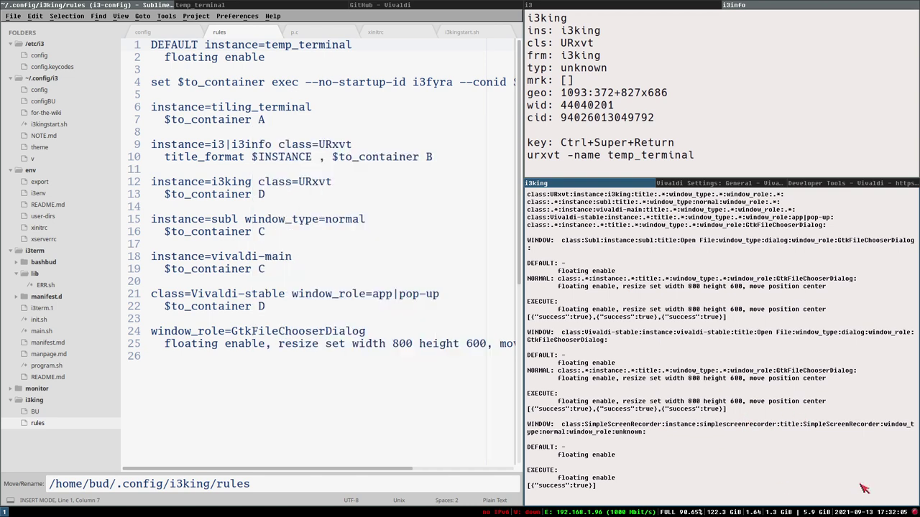
click(334, 296)
click(313, 247)
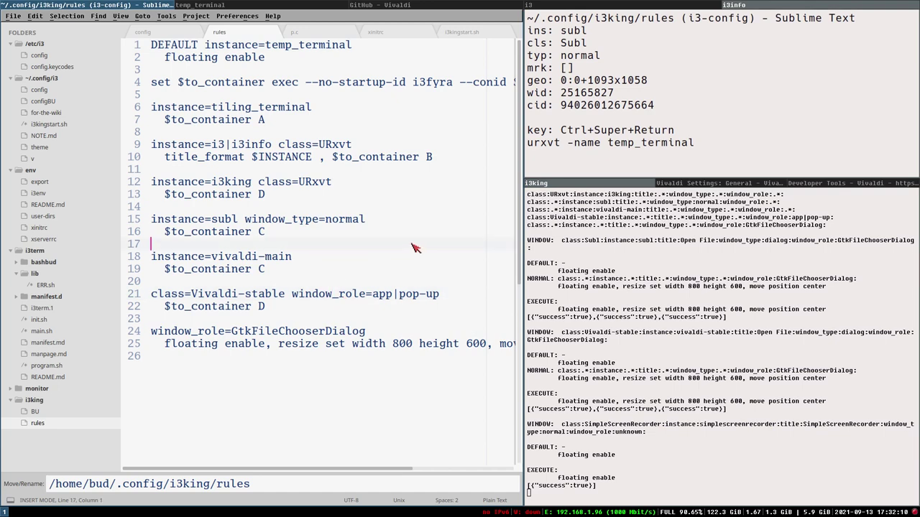
drag(524, 244, 609, 250)
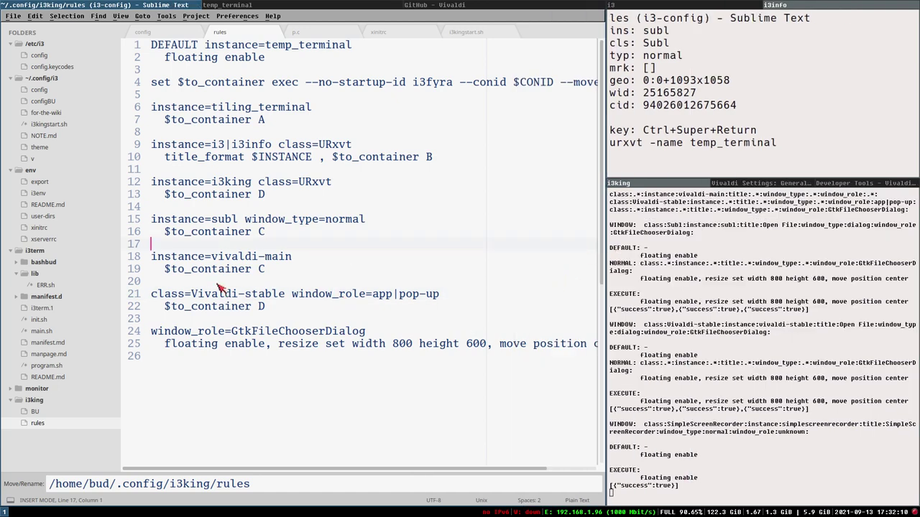
Change the vivaldi-main rule's criterion to class=Vivaldi-main and save the rules file.
click(232, 219)
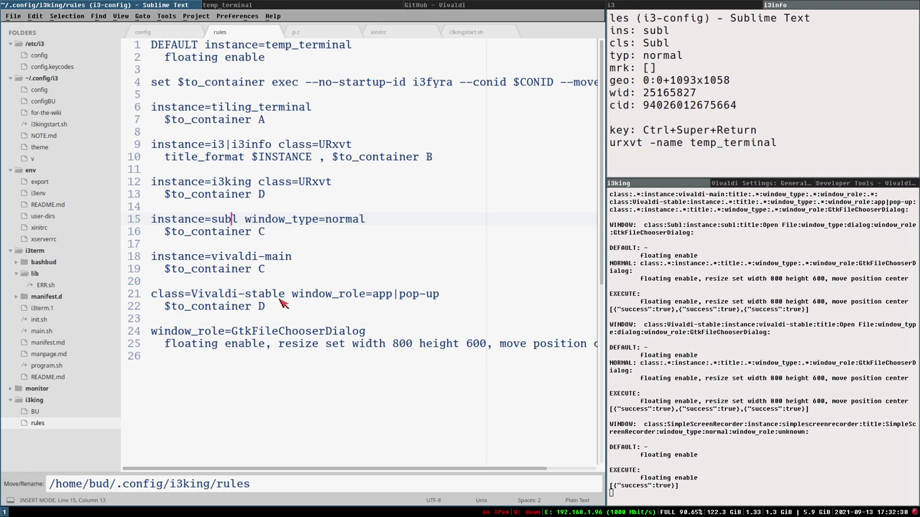
click(305, 299)
double_click(181, 259)
text(class)
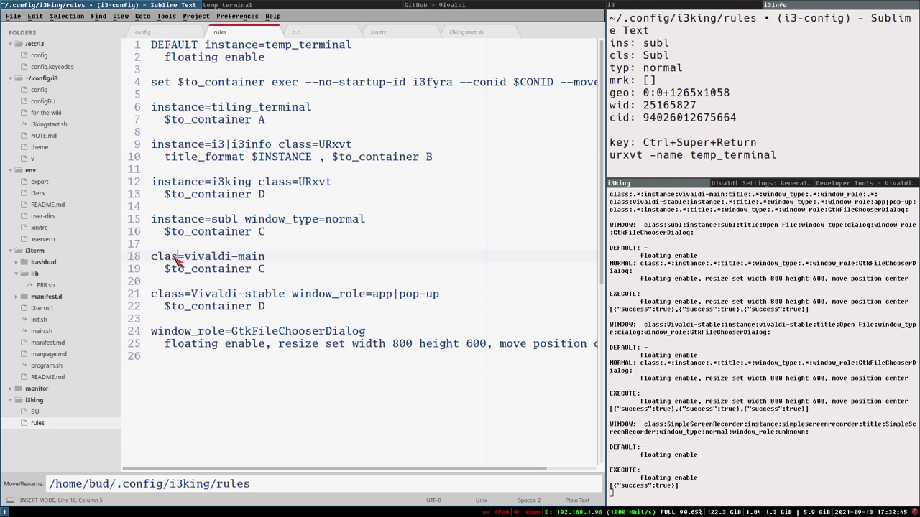
key(Right)
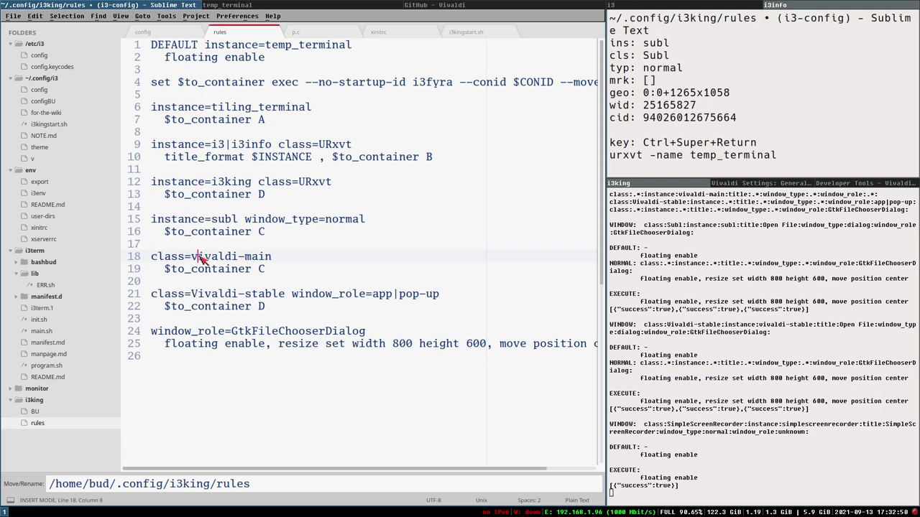
key(Delete)
text(V)
key(ctrl+s)
Open the ~/.config/i3/config file and replace --instance with --class in the $super+f i3run binding.
click(77, 90)
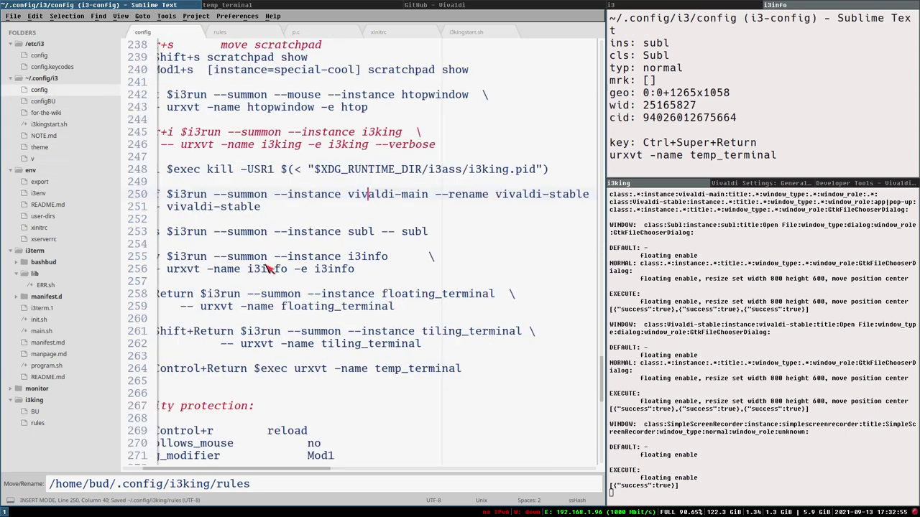
drag(297, 294, 157, 286)
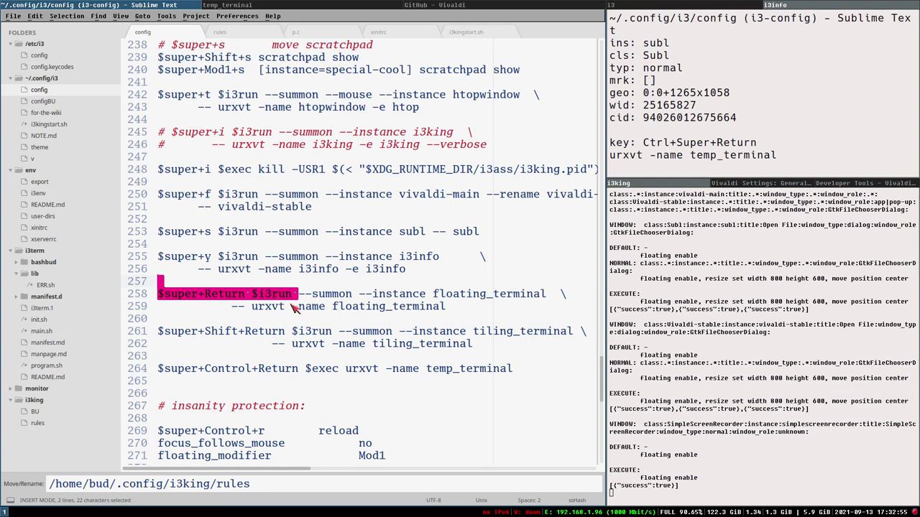
click(258, 205)
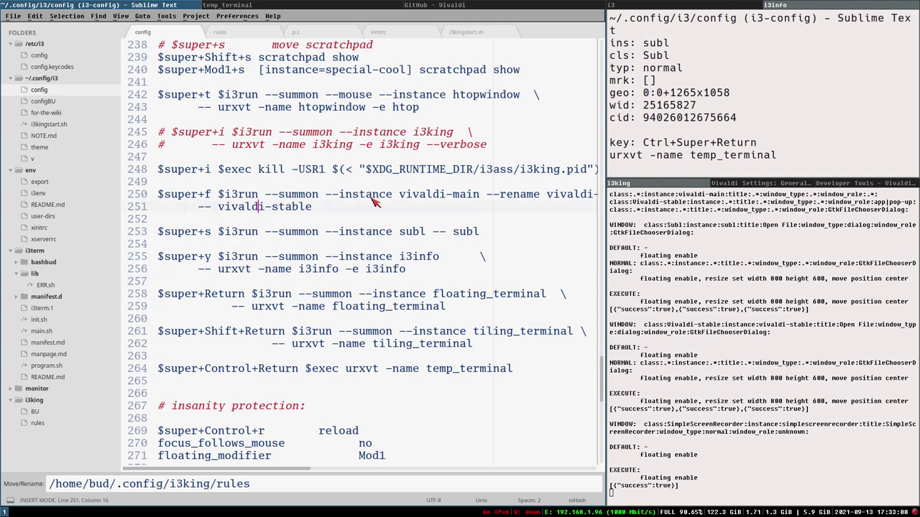
double_click(370, 197)
text(cola)
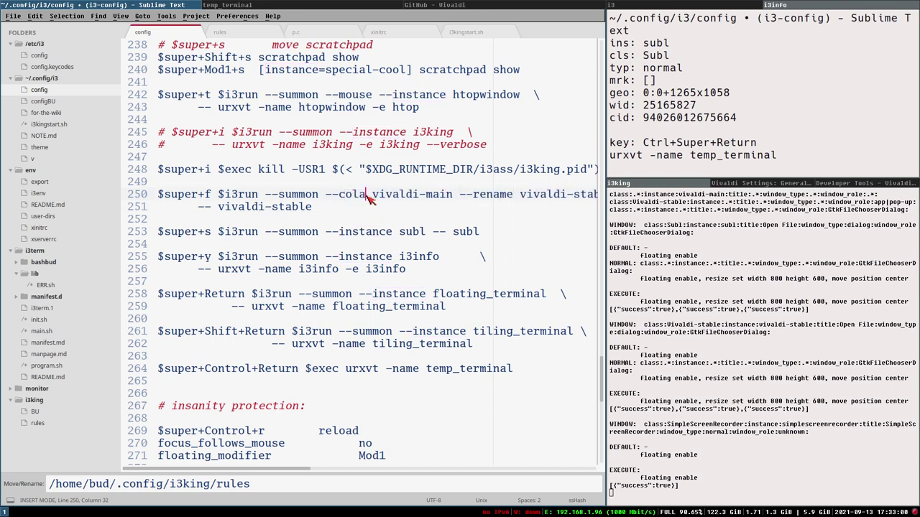
key(BackSpace)
key(BackSpace)
key(BackSpace)
text(lass)
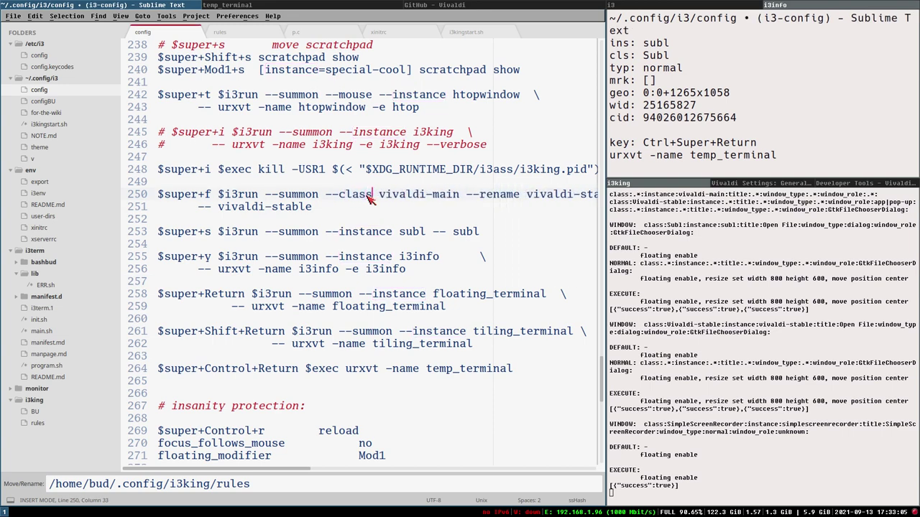
Capitalize the $super+f binding's names to Vivaldi-main and --rename Vivaldi-stable, and save the i3 config.
key(BackSpace)
text(V)
click(533, 198)
key(BackSpace)
text(V)
key(ctrl+s)
Close Vivaldi's Settings, Developer Tools and GitHub windows.
click(337, 5)
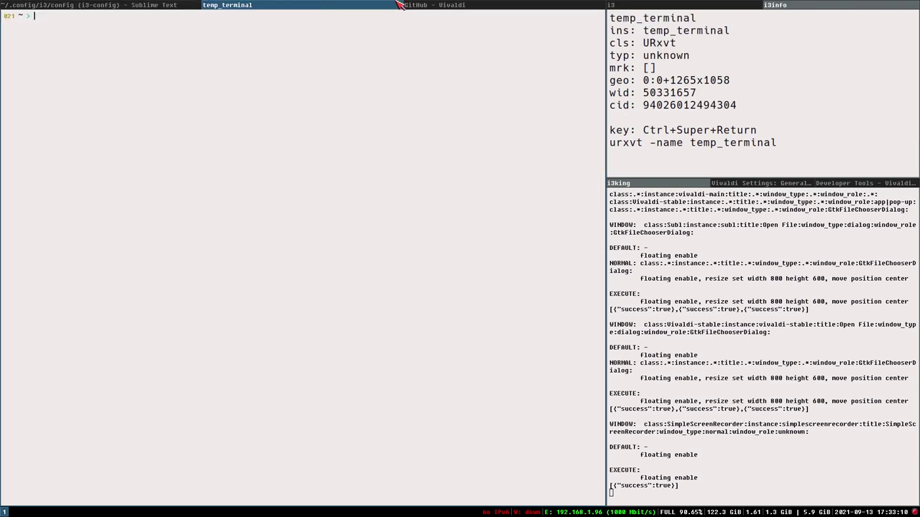
click(424, 6)
click(759, 185)
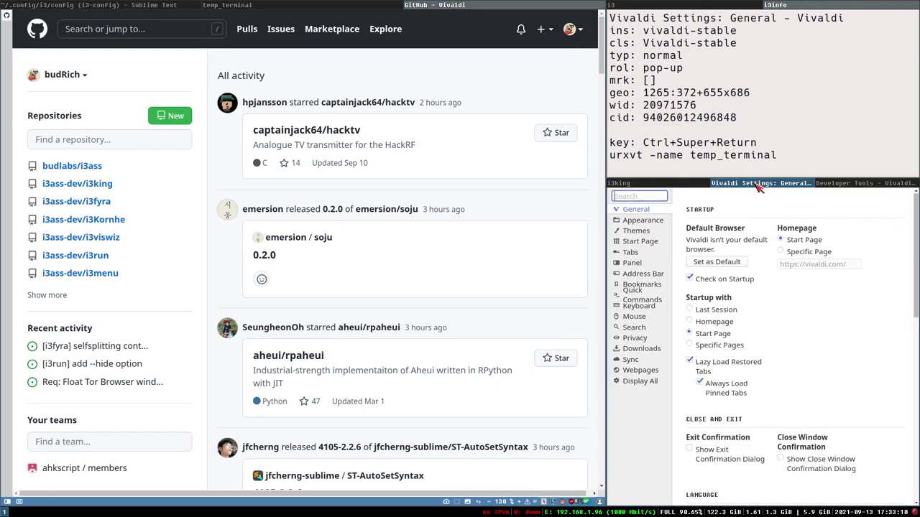
middle_click(762, 185)
click(798, 185)
middle_click(797, 186)
click(521, 5)
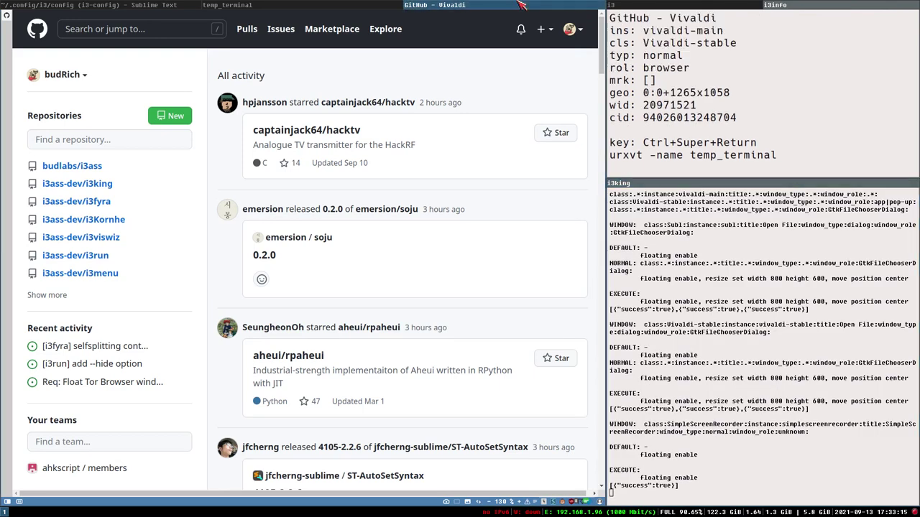
middle_click(521, 5)
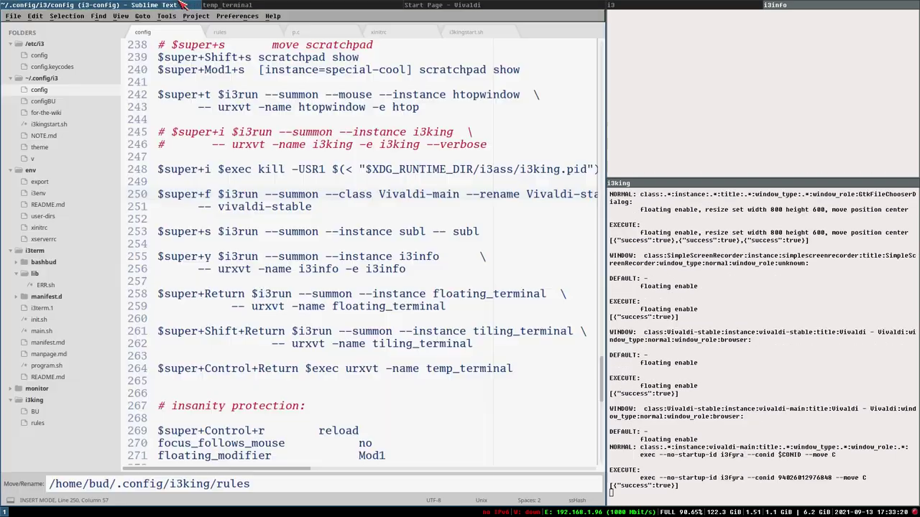
Return to the rules file, append |browser to the class=Vivaldi-stable rule's window_role criterion, and save.
click(193, 5)
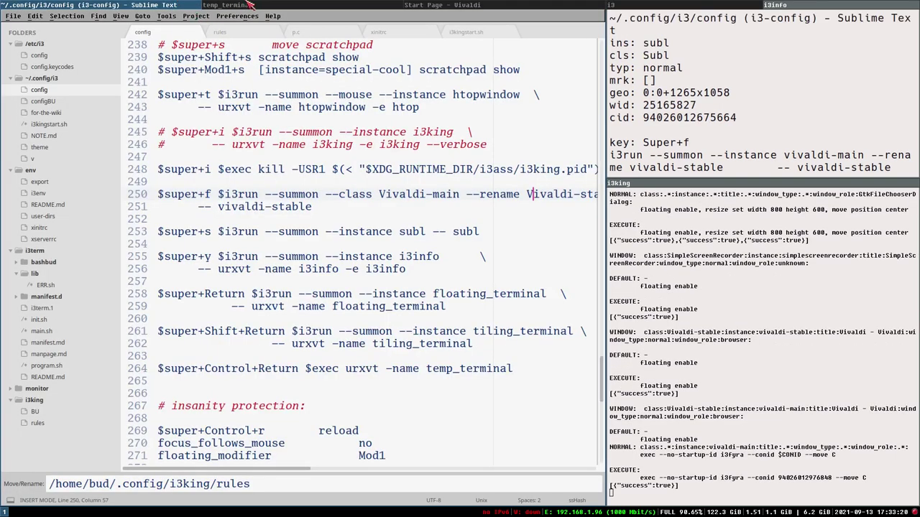
click(220, 32)
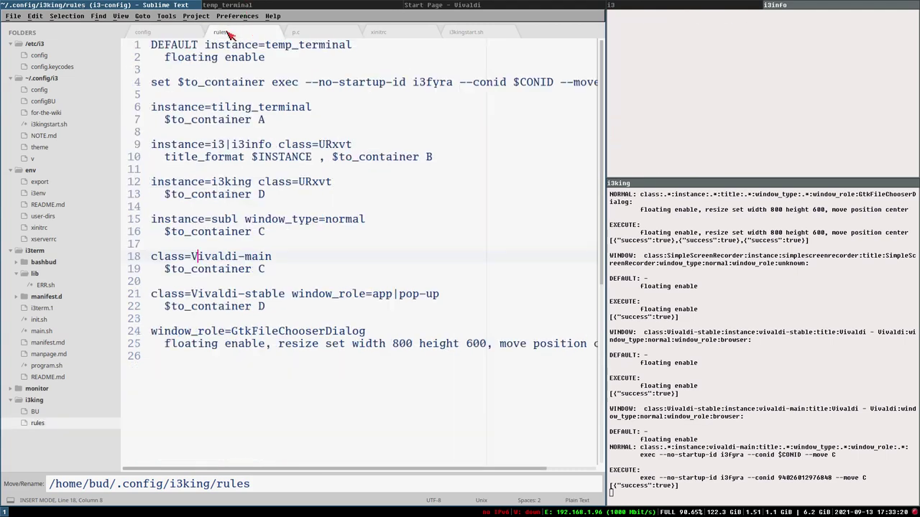
click(277, 308)
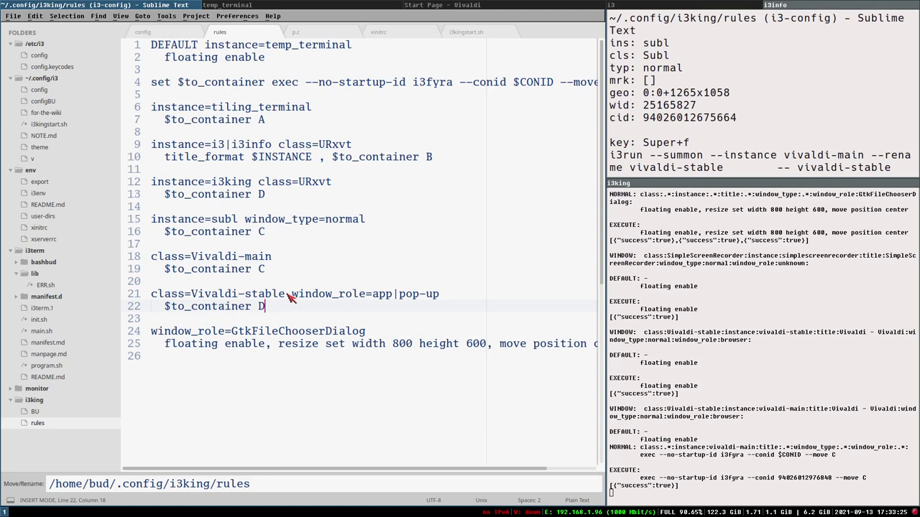
drag(287, 297, 468, 298)
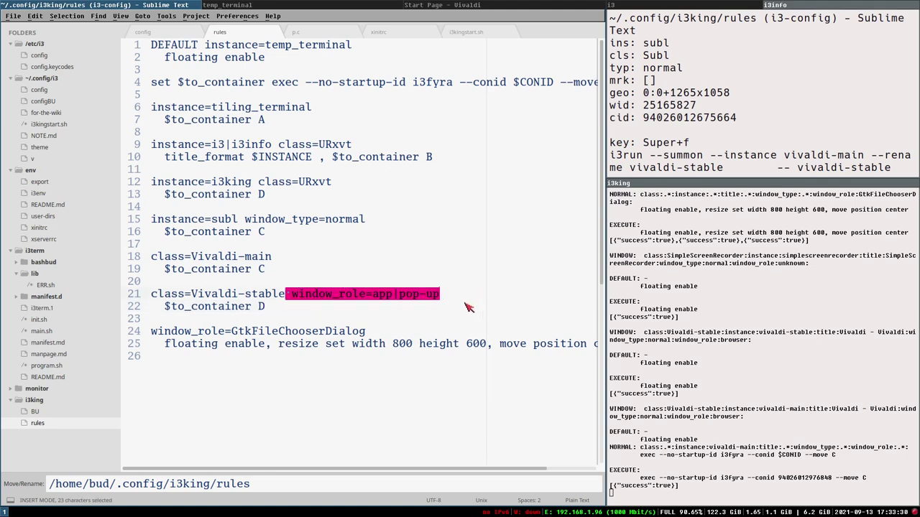
click(457, 297)
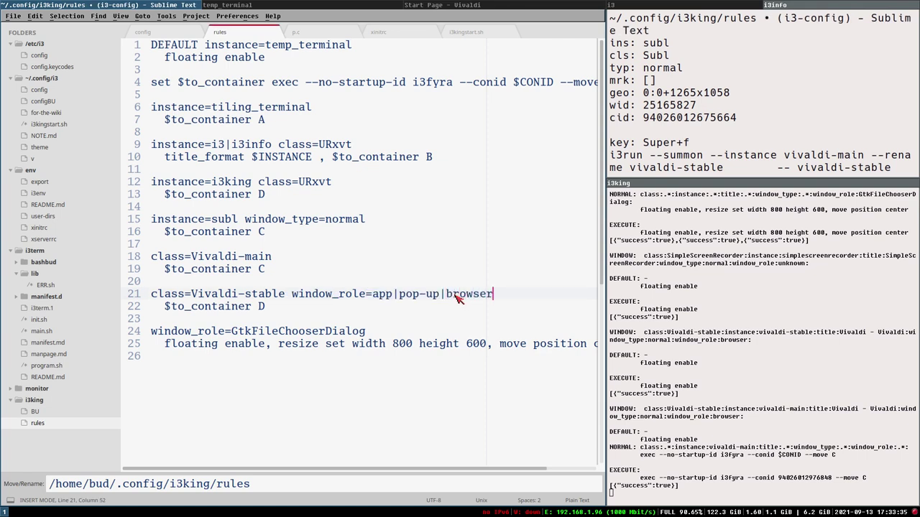
key(ctrl+s)
Close the Vivaldi Start Page window, save the rules again, and reload the i3 config and i3king.
click(451, 5)
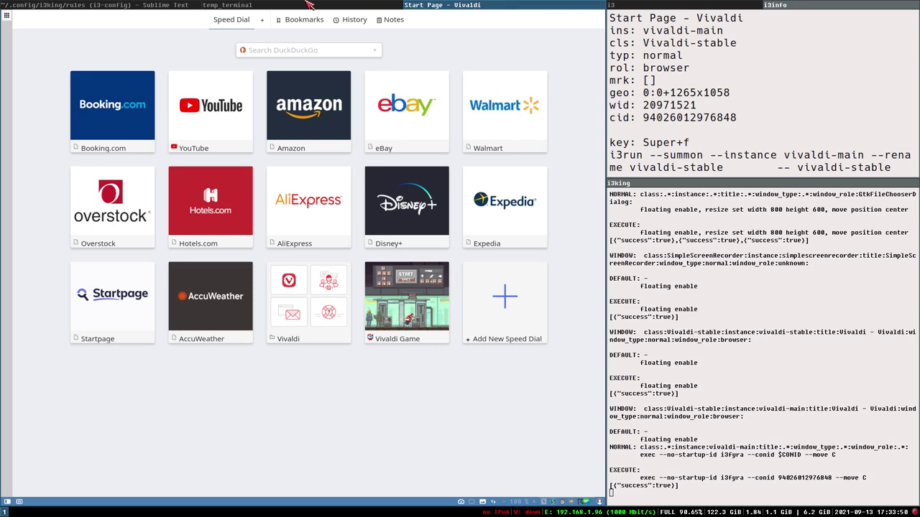
key(super+f)
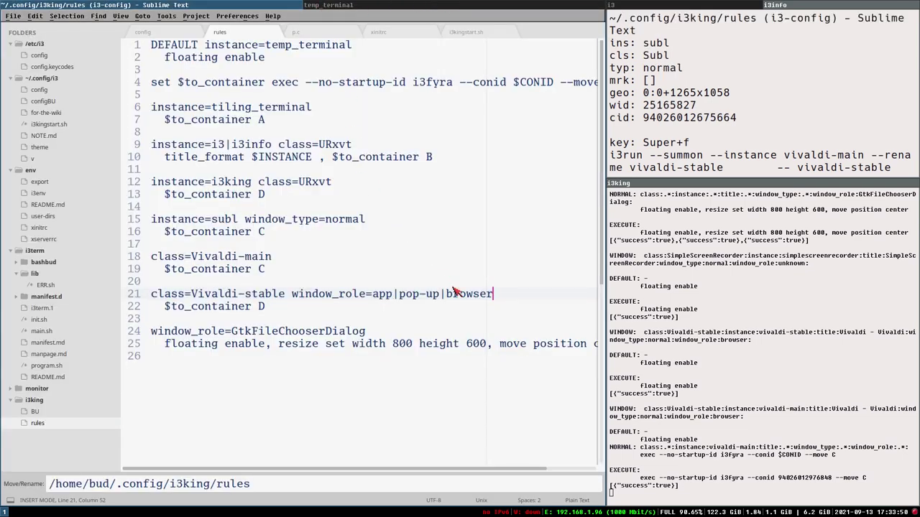
key(ctrl+s)
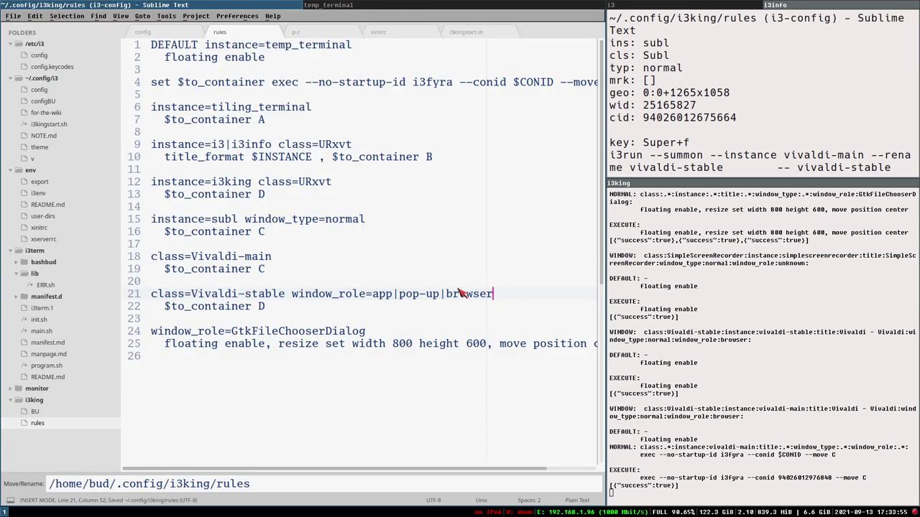
key(ctrl+super+r)
key(super+i)
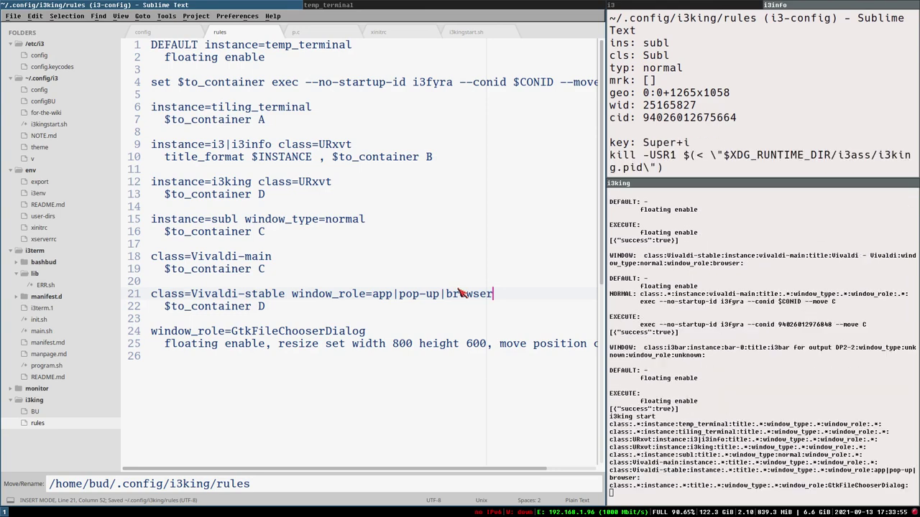
Launch Vivaldi through the updated i3run binding to test the class-based rules, and return to the rules file.
key(super+f)
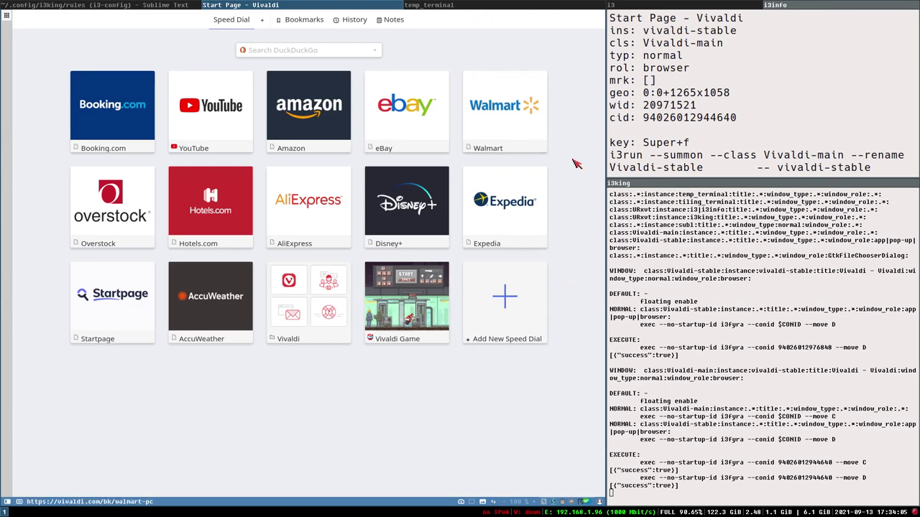
click(135, 4)
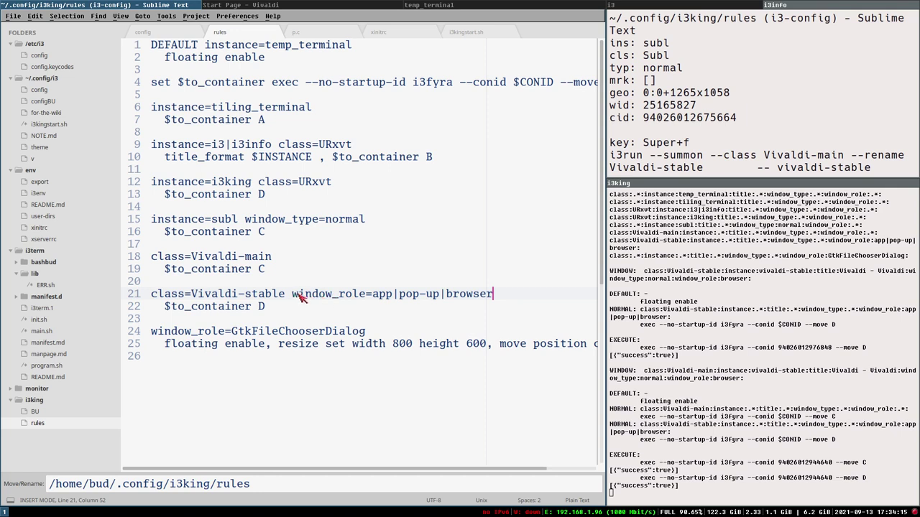
Review the Vivaldi-main and Vivaldi-stable rules, highlighting the latter's window_role criterion and its browser value.
drag(293, 295, 518, 295)
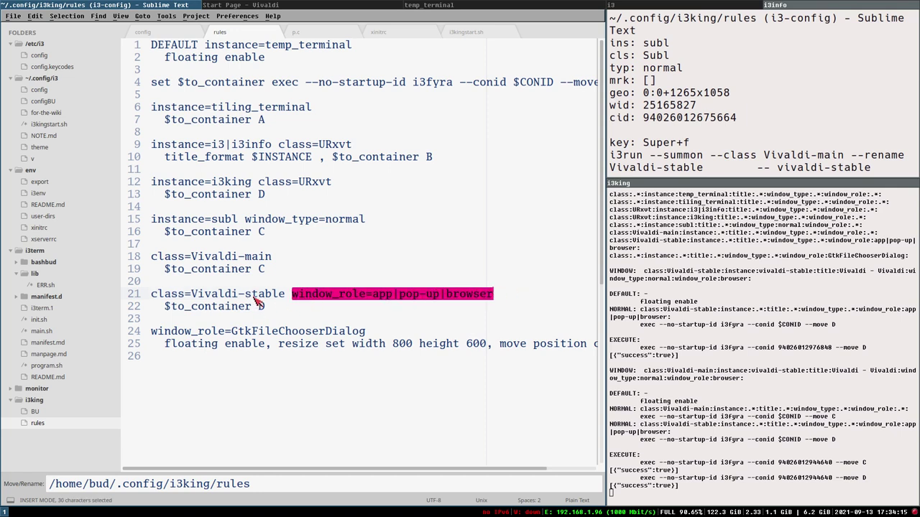
click(218, 257)
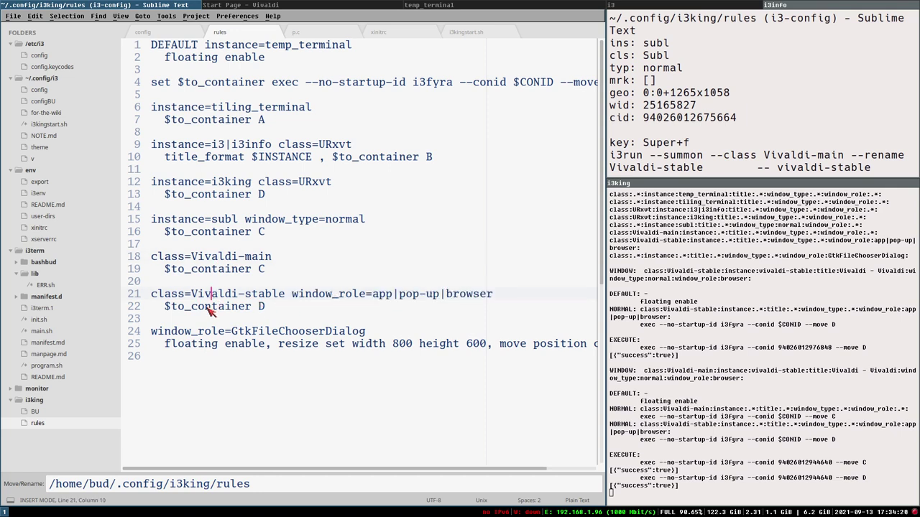
click(447, 296)
double_click(451, 296)
Switch to Vivaldi, load github.com, and split the budlabs/i3ass repository page off into its own window.
click(275, 4)
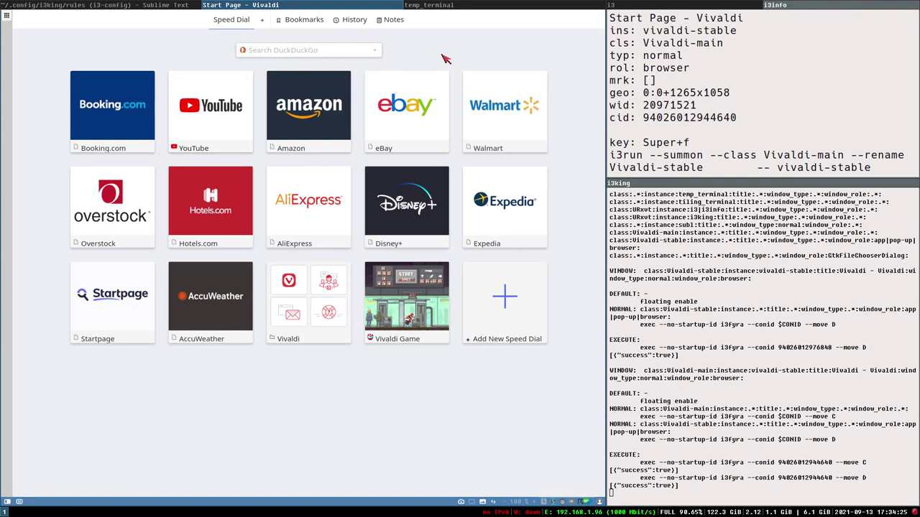
key(F2)
text(github.com)
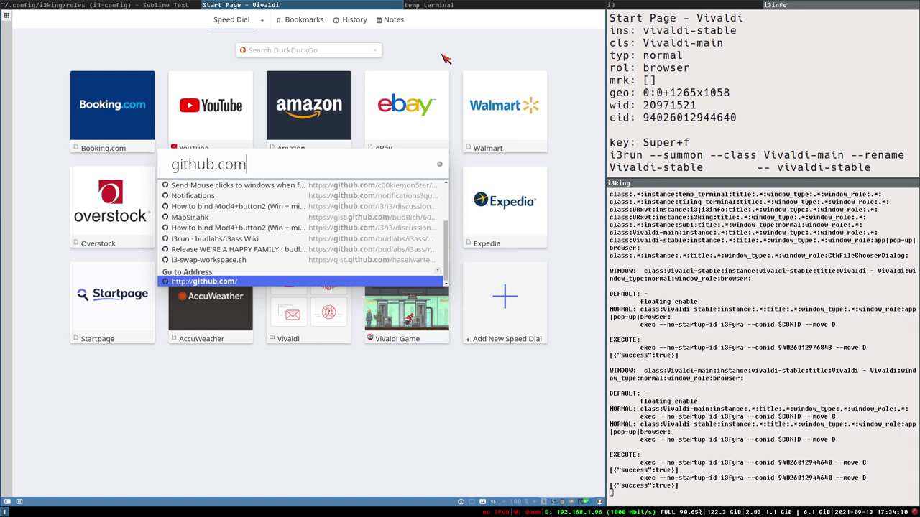
key(Return)
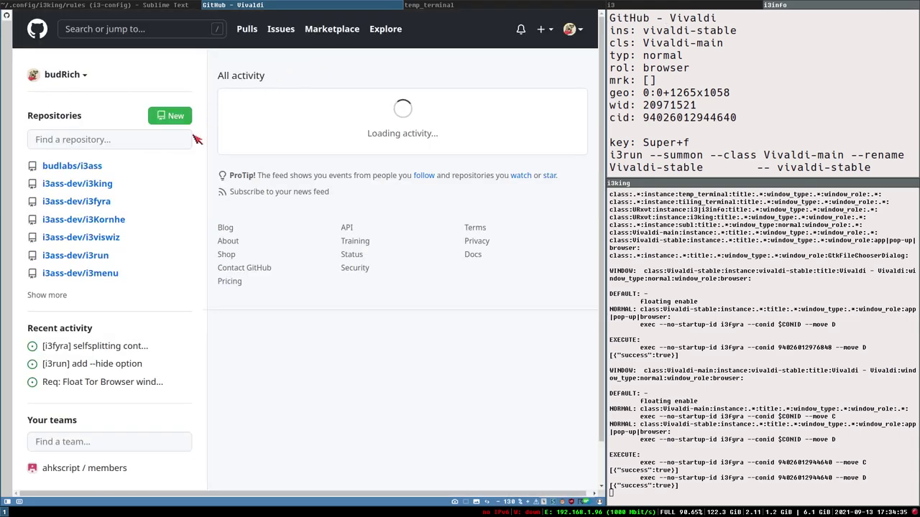
click(69, 166)
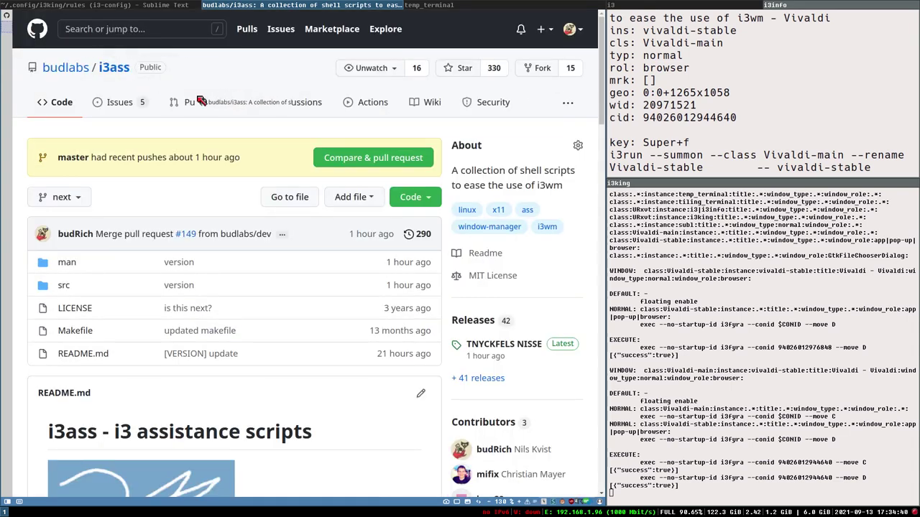
key(alt+Left)
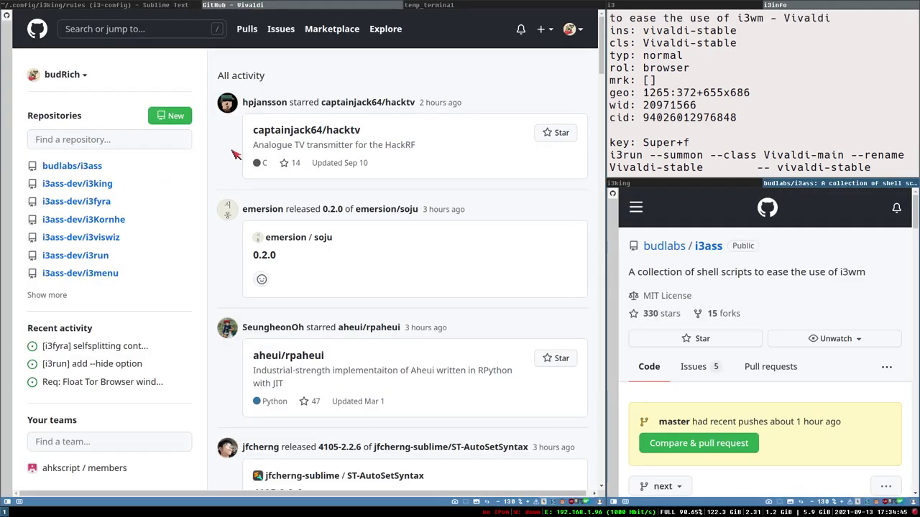
Return to the rules file and review the container assignments of the Vivaldi-stable and Vivaldi-main rules.
click(458, 5)
click(147, 5)
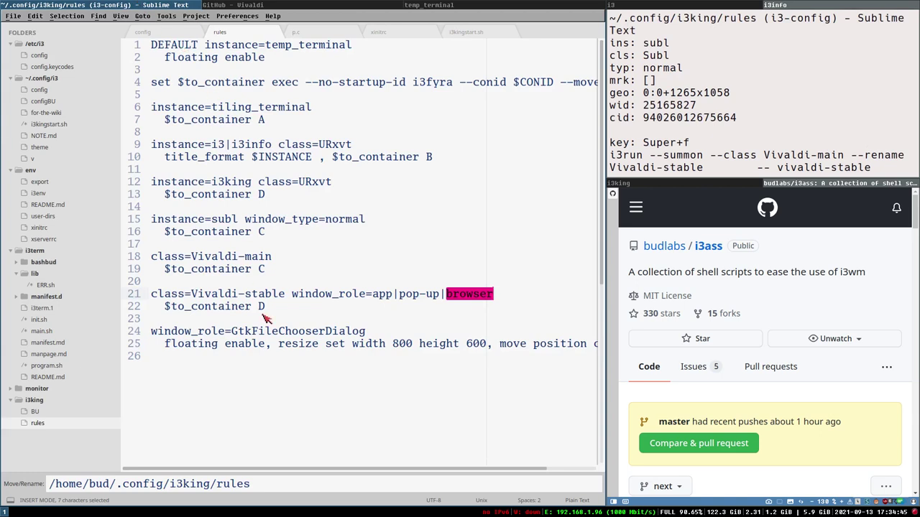
click(225, 296)
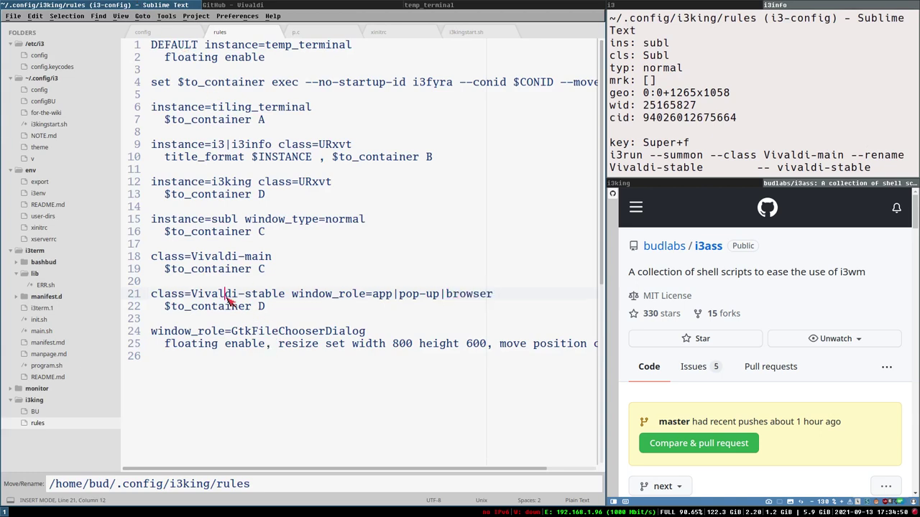
double_click(262, 307)
click(446, 294)
click(227, 268)
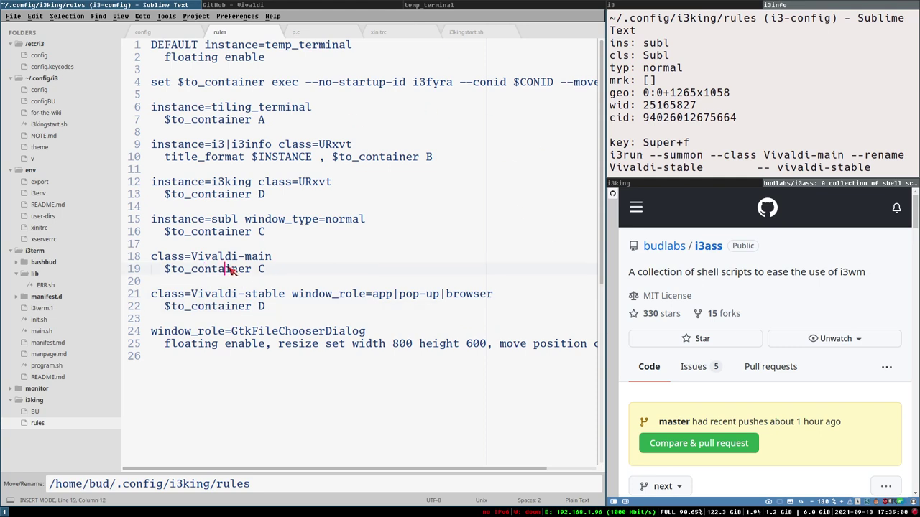
click(277, 270)
Summon the main Vivaldi window, open a private window to test its placement, and close that private window.
key(super+f)
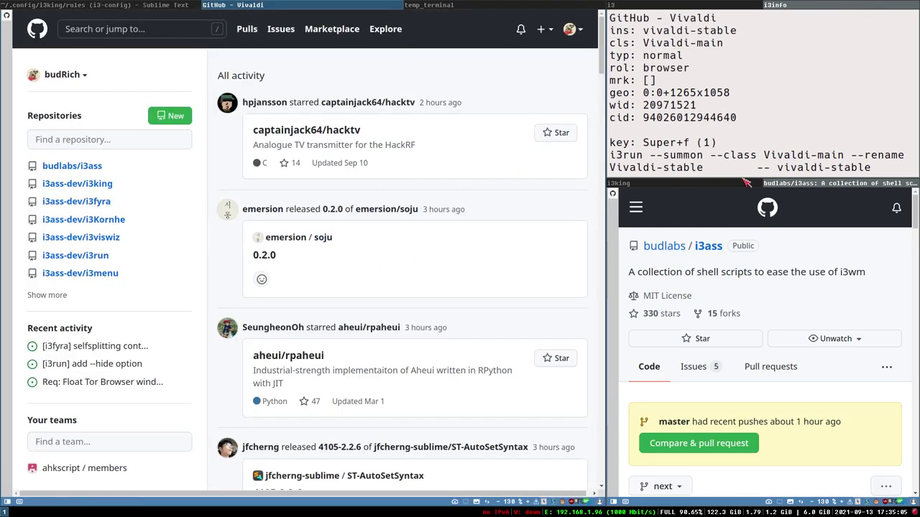
click(803, 184)
click(360, 84)
key(ctrl+shift+n)
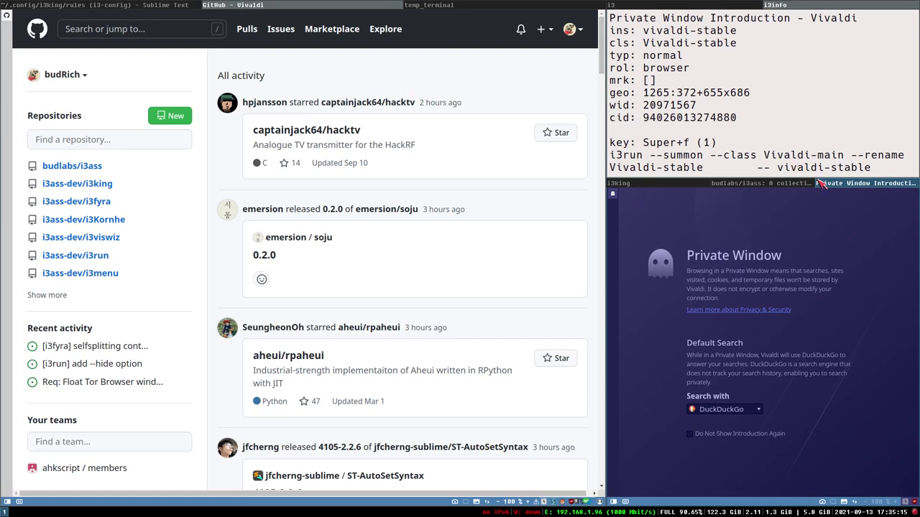
middle_click(846, 185)
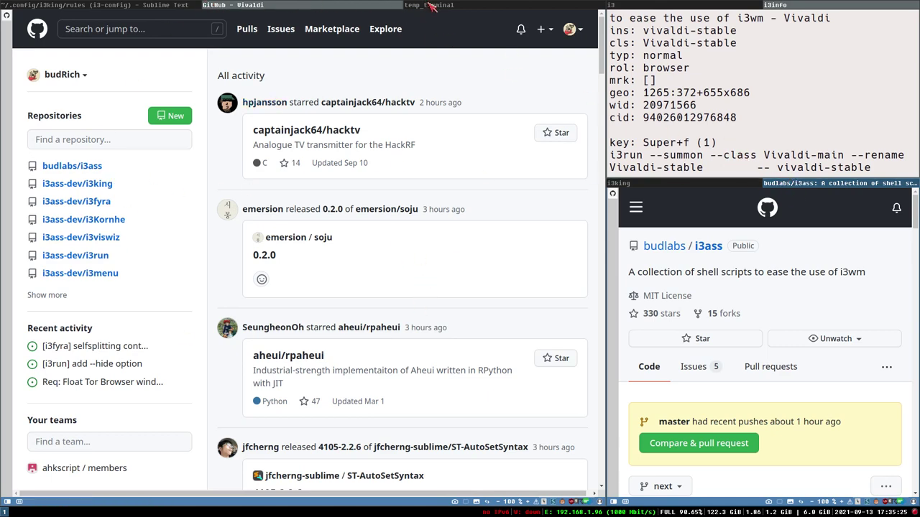
Compare the detached i3ass window's properties with the subl and Vivaldi-main rules, and bring up the i3king log.
click(148, 5)
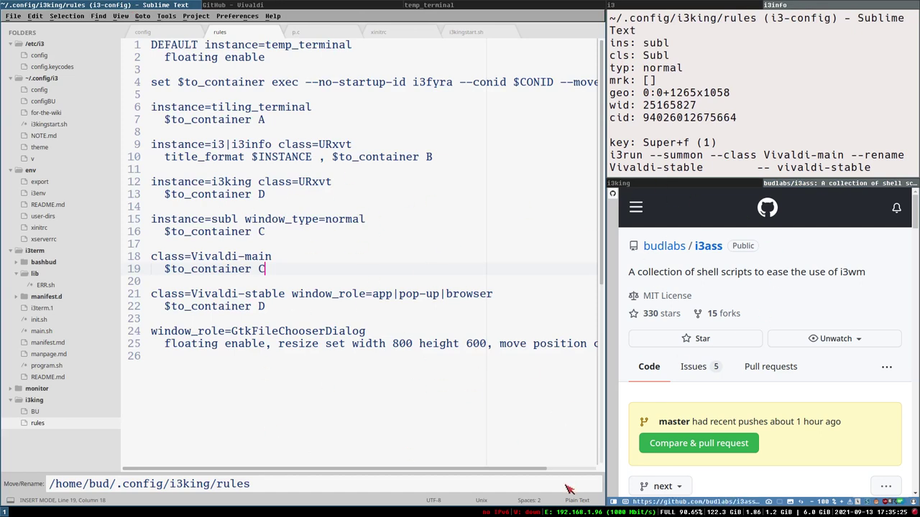
click(788, 186)
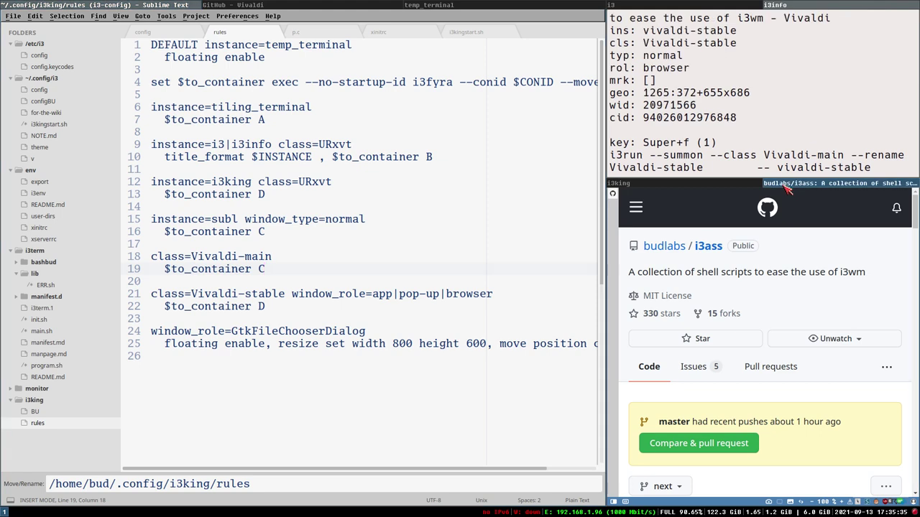
click(206, 222)
drag(206, 222, 335, 220)
click(244, 268)
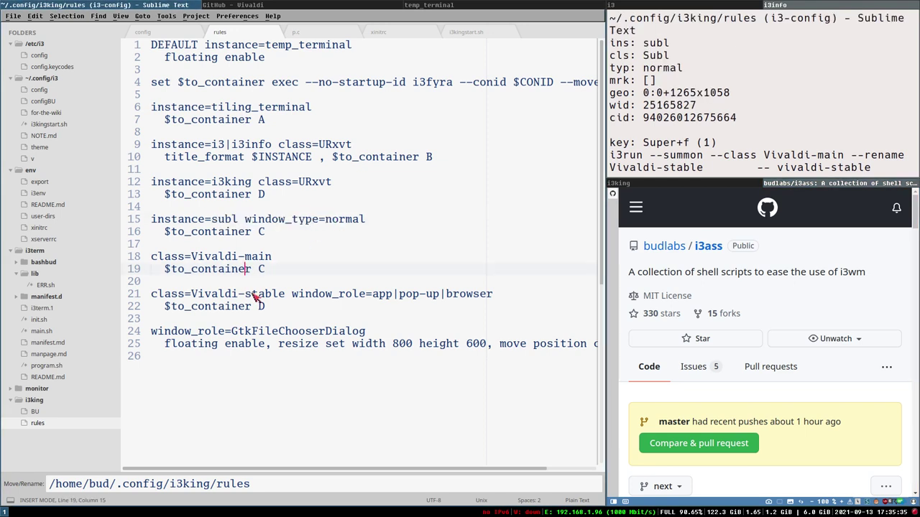
click(784, 188)
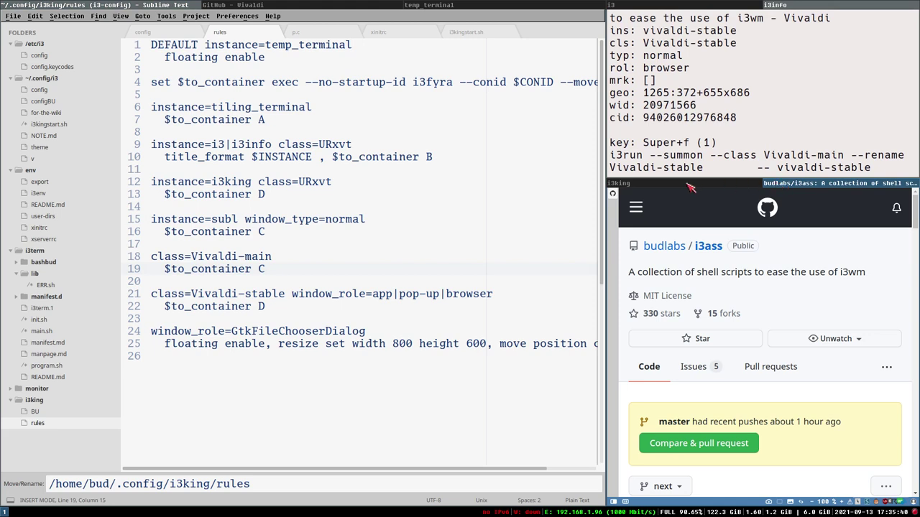
double_click(223, 220)
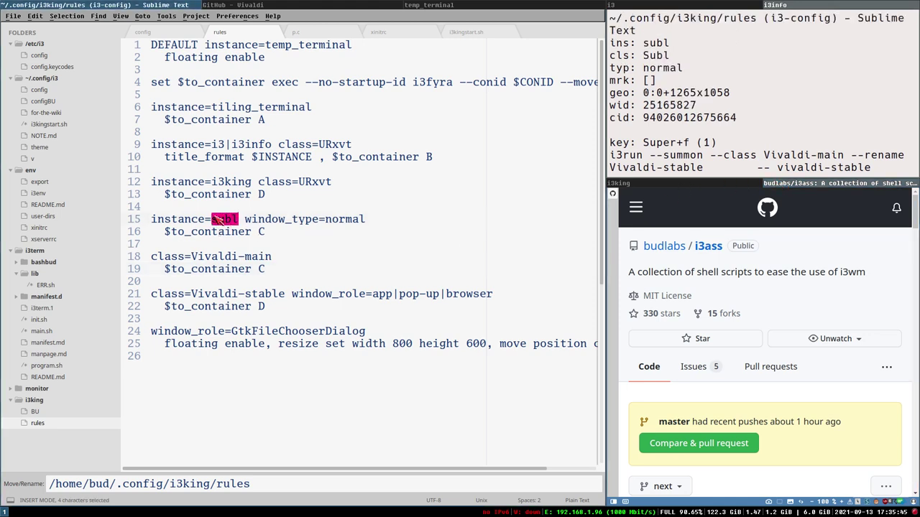
click(798, 186)
key(super+Left)
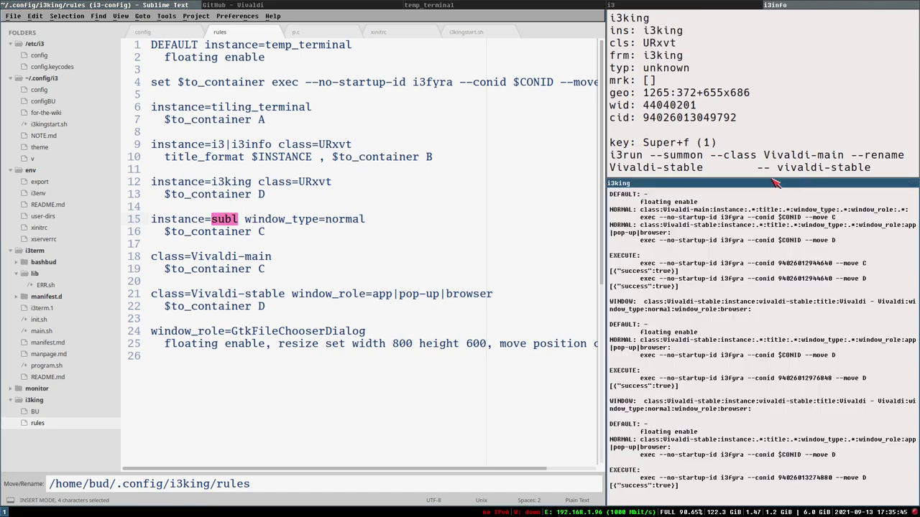
Show SimpleScreenRecorder over the GitHub window to test the default floating rule, move it over the i3king log, and hide it.
click(283, 6)
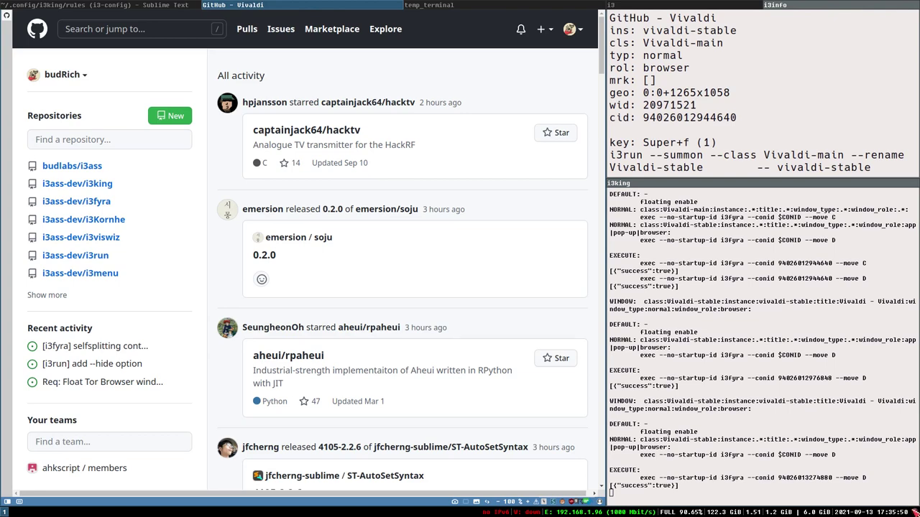
key(super+r)
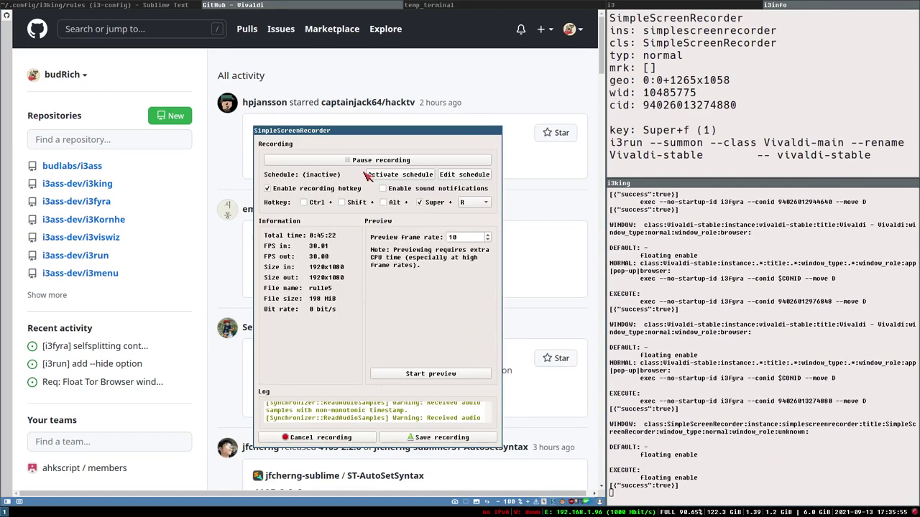
drag(368, 128, 729, 129)
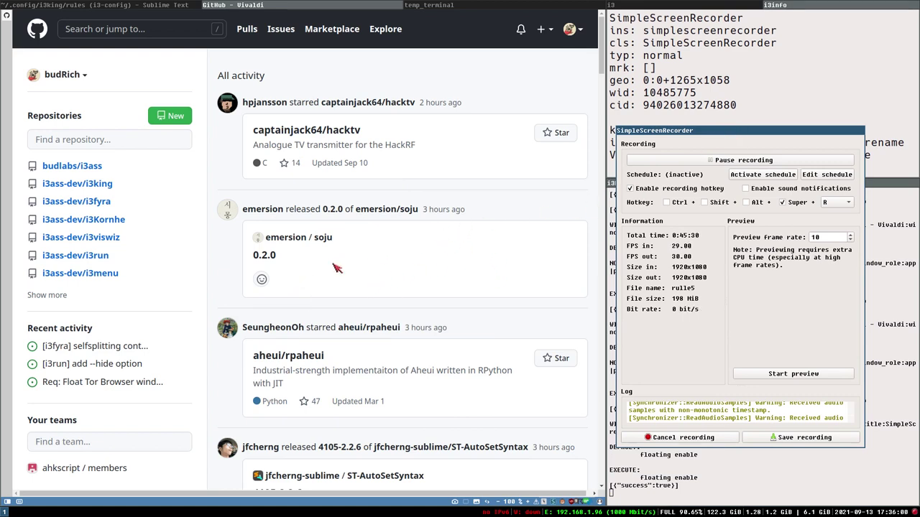
key(super+r)
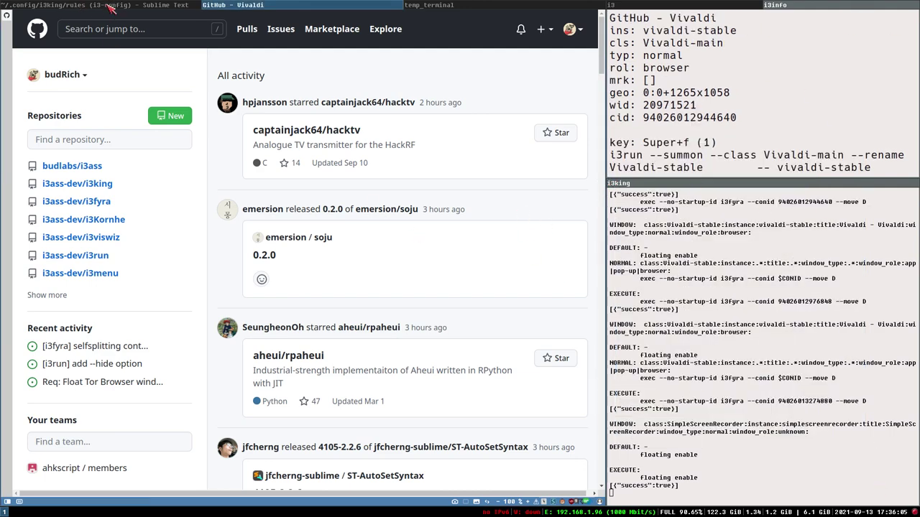
Return to the rules file and check the DEFAULT rule and the class=Vivaldi-main rule.
click(109, 5)
double_click(224, 61)
click(261, 257)
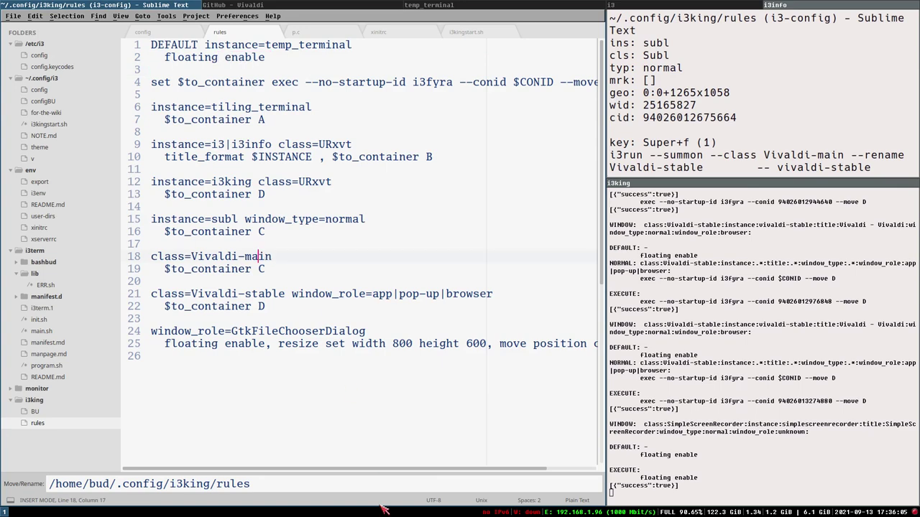
In the i3 config, add the binding $super+e $i3run --instance pcmanfm -- pcmanfm --new-win ~ below the temp_terminal binding.
click(152, 36)
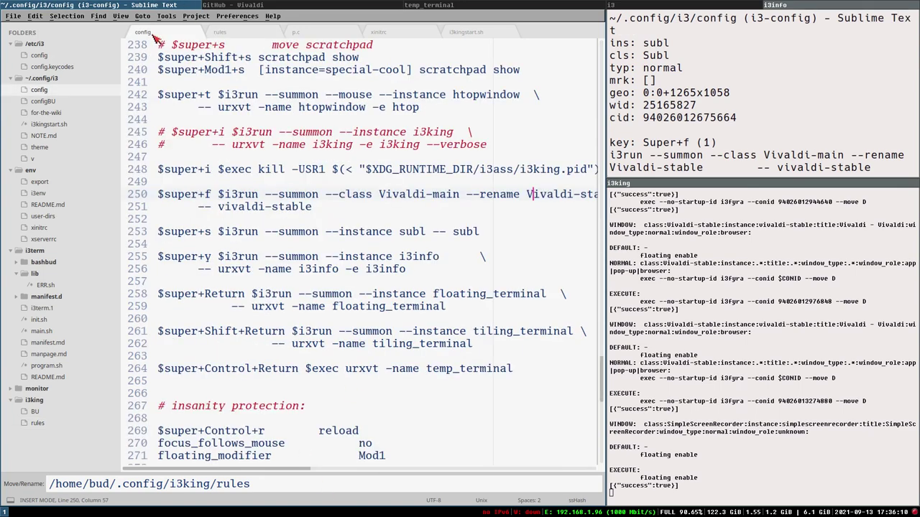
click(387, 385)
key(Return)
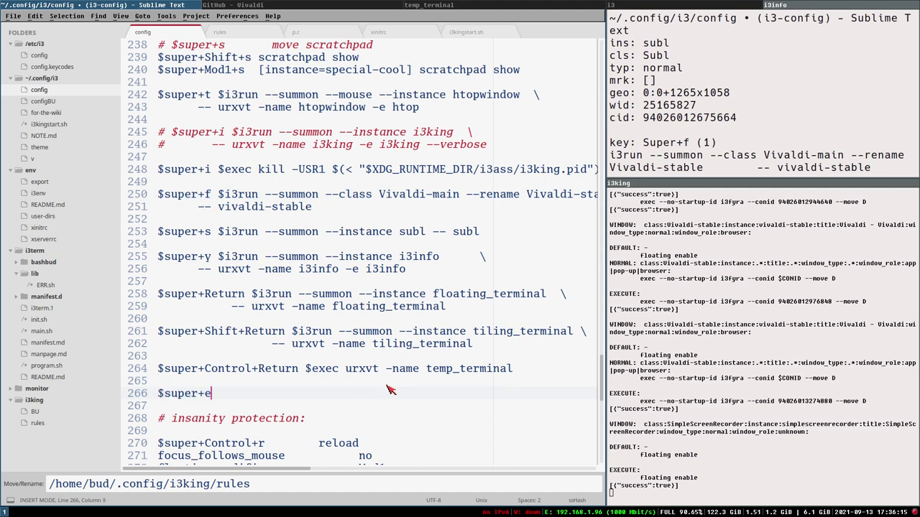
text($super+e)
text(instance)
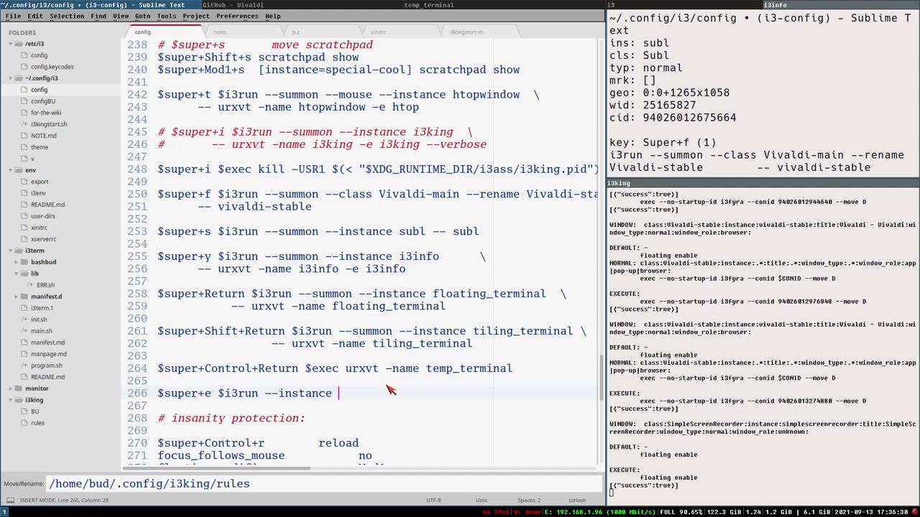
text( pcmanfm -- pcmanf)
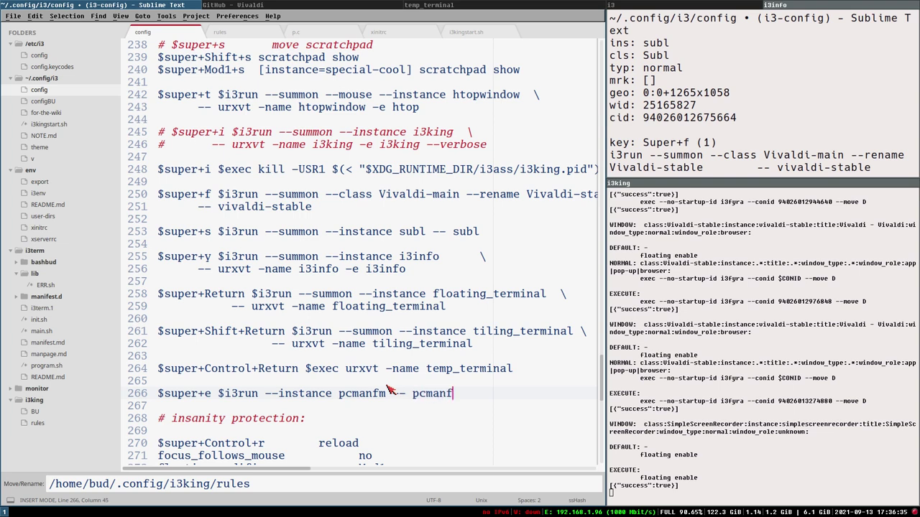
text(new-win ~)
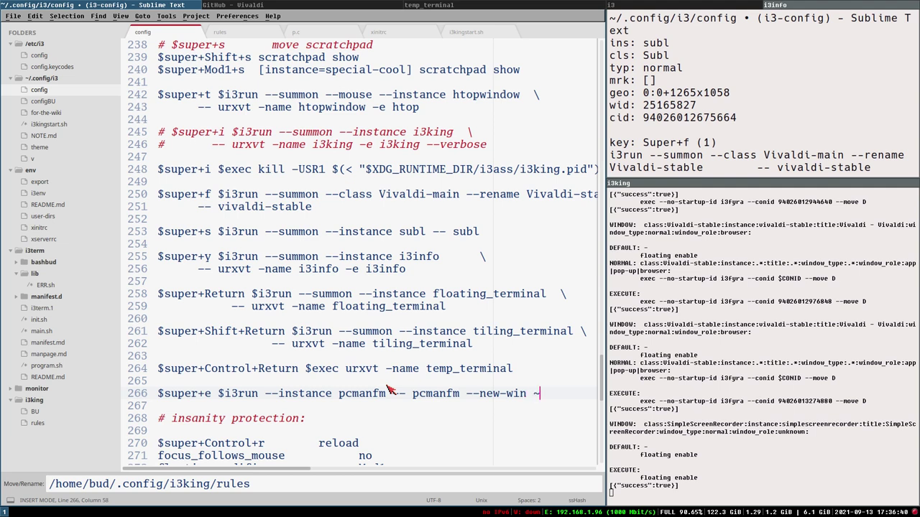
Duplicate the pcmanfm binding, change the copy to $super+Shift+e with the path ~/.config, and save the config.
key(ctrl+shift+d)
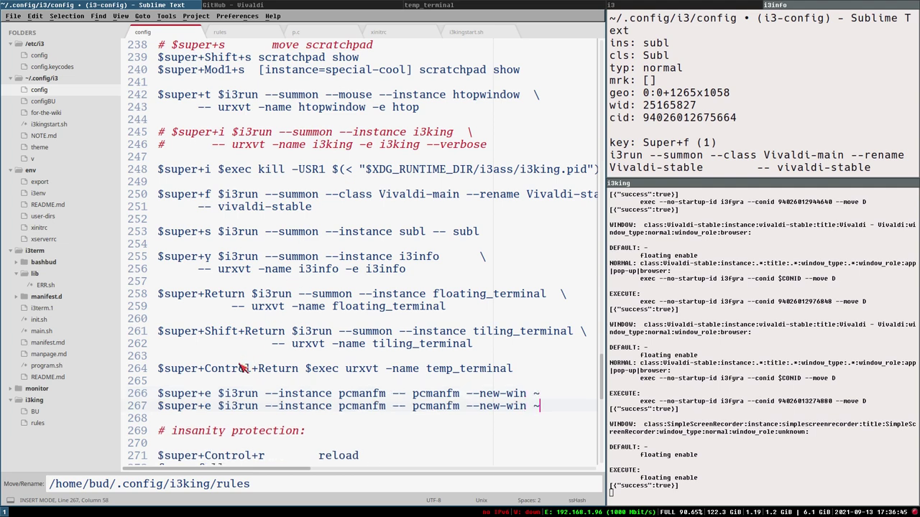
click(207, 408)
text(Shift)
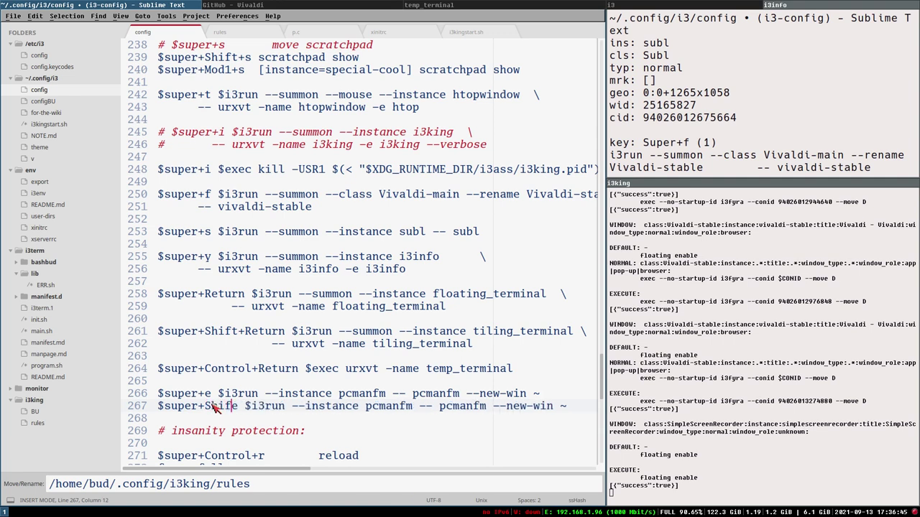
text(+)
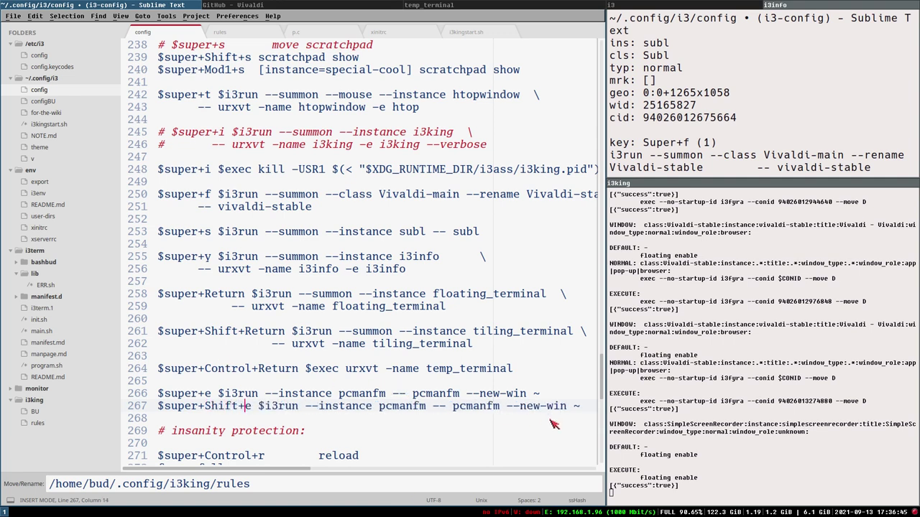
click(586, 411)
text(/)
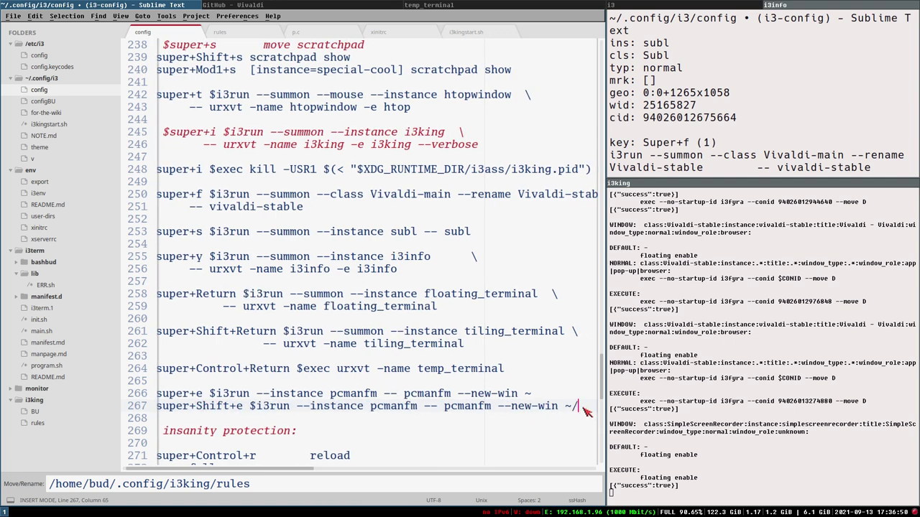
text(,.config)
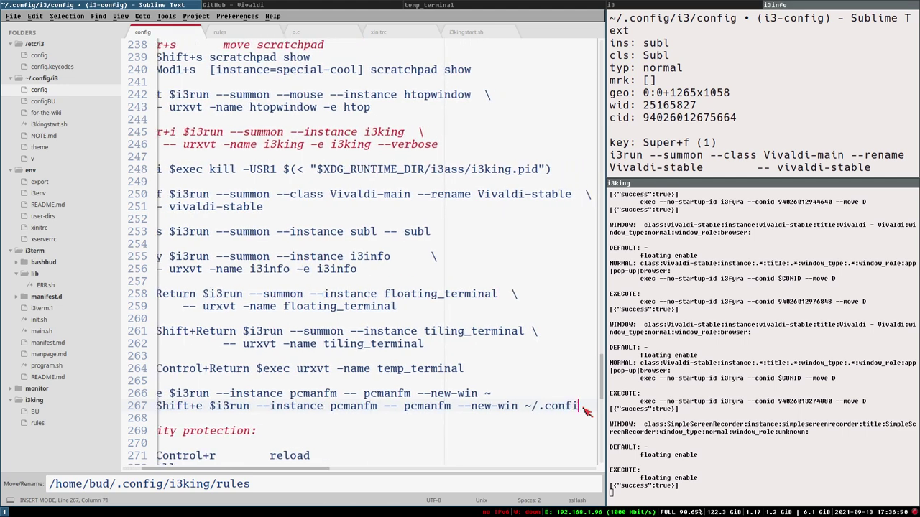
key(ctrl+s)
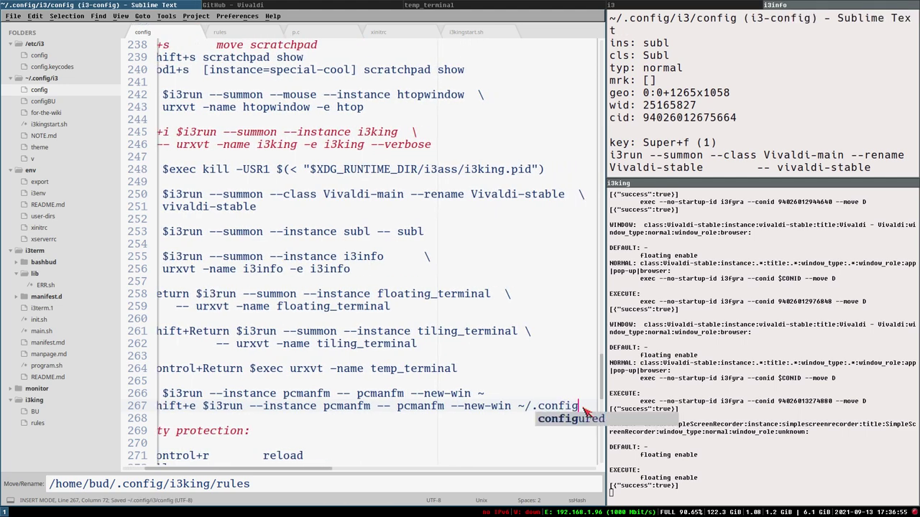
Reload the i3 config and test the $super+e shortcut for pcmanfm.
key(ctrl+super+r)
drag(342, 385, 143, 384)
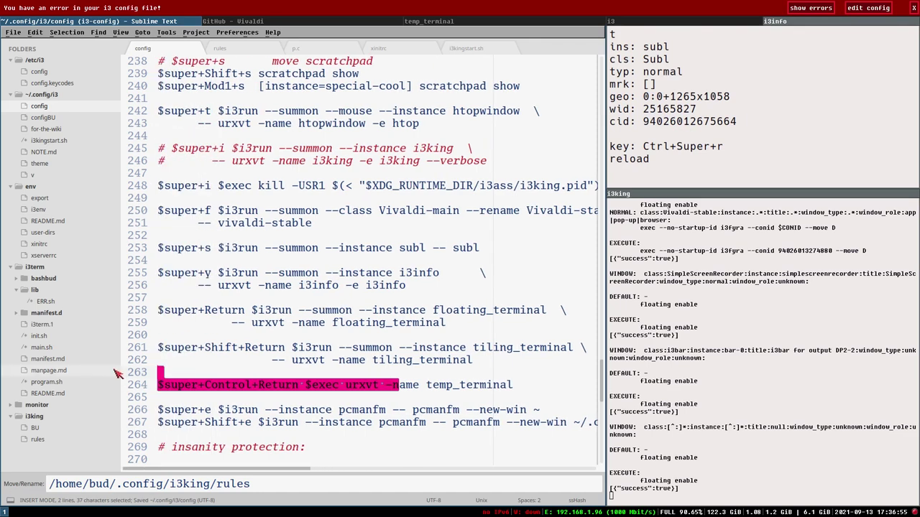
click(158, 397)
scroll(281, 275, up, 5)
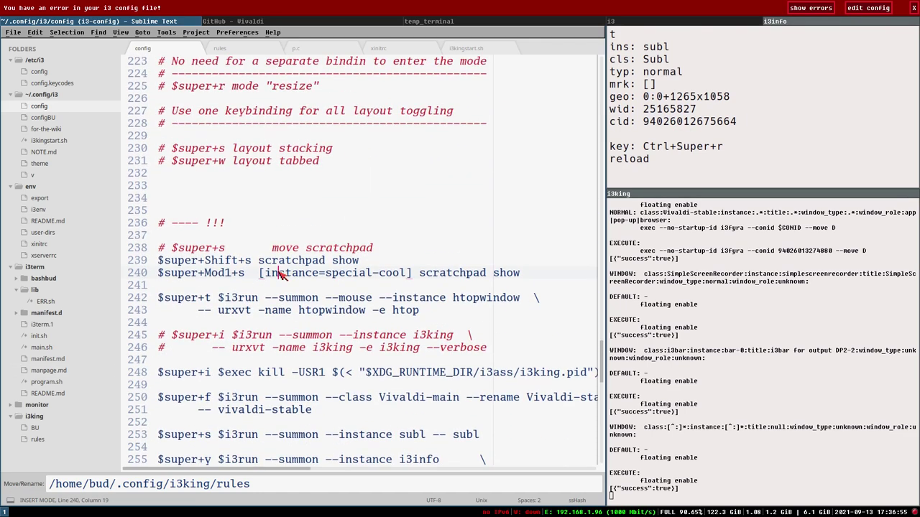
key(super+e)
key(super+e)
key(super+e)
key(super+e)
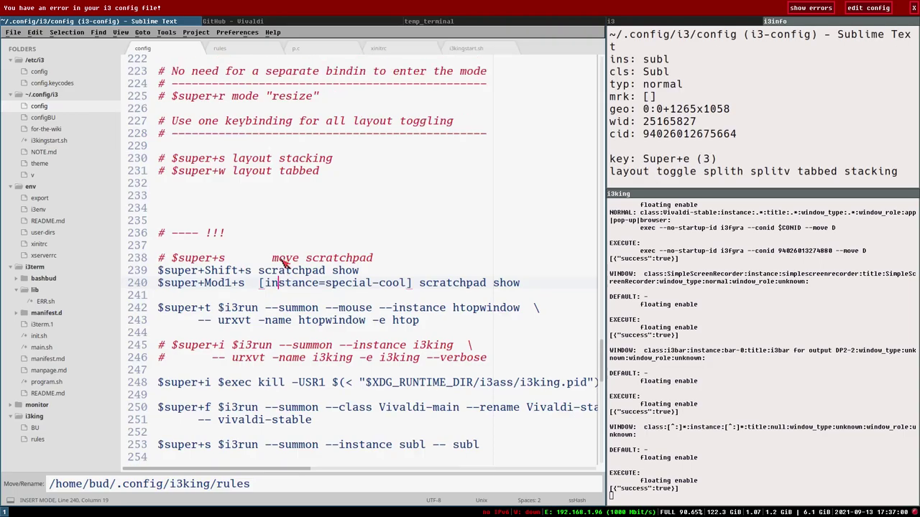
Rebind the layout toggle splith splitv tabbed stacking command to $super+g in the i3 config.
scroll(281, 269, up, 20)
scroll(289, 256, up, 18)
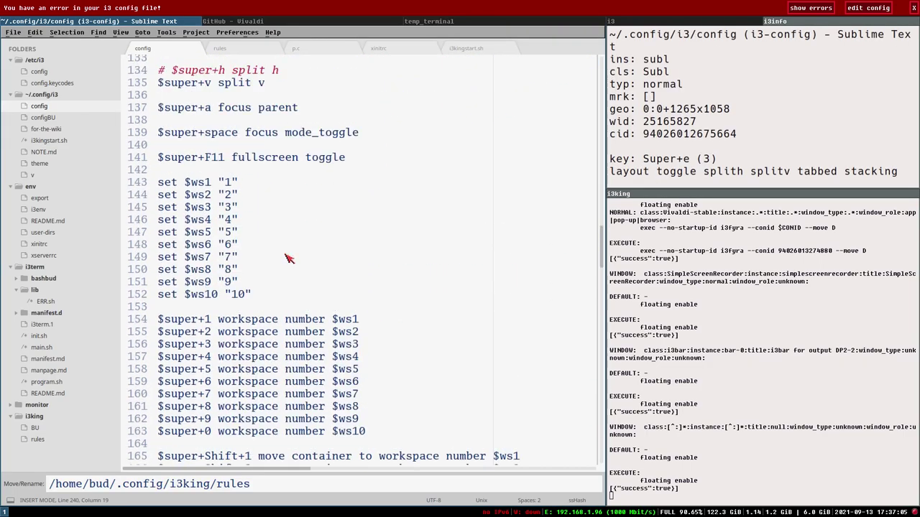
scroll(275, 239, down, 4)
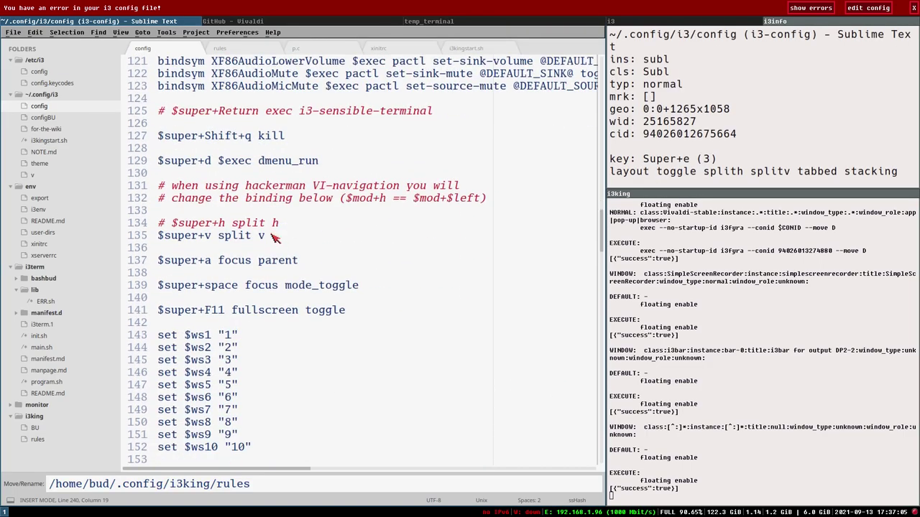
scroll(276, 244, up, 9)
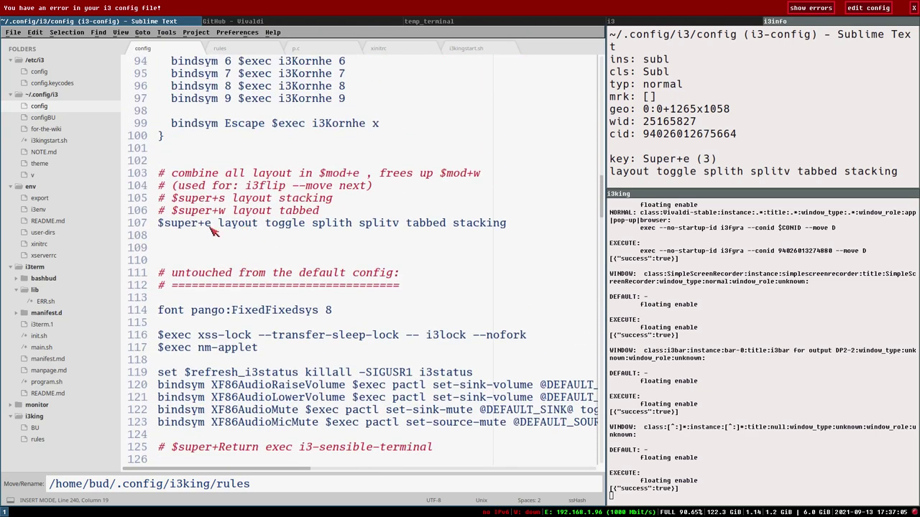
click(212, 224)
key(BackSpace)
text(g)
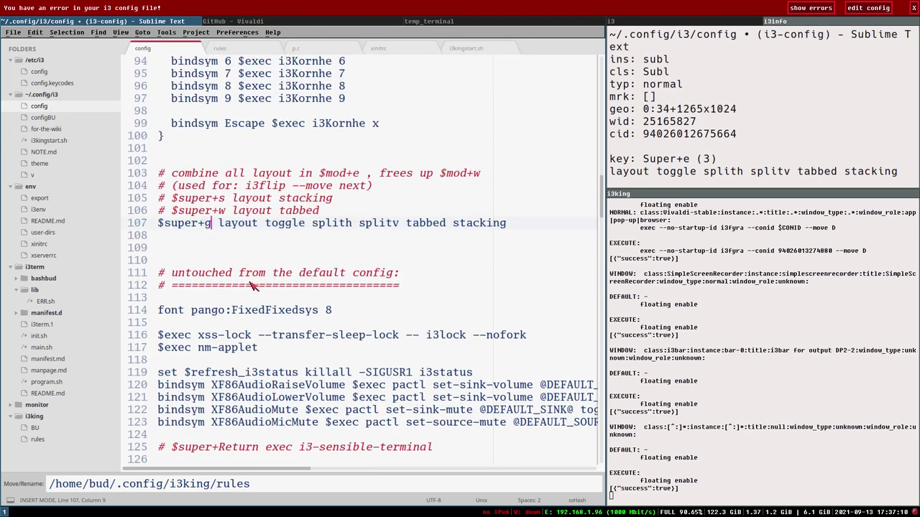
Find the $super+Shift+e exit binding, save the config, and test that shortcut, dismissing its exit prompt.
click(226, 198)
scroll(341, 237, down, 11)
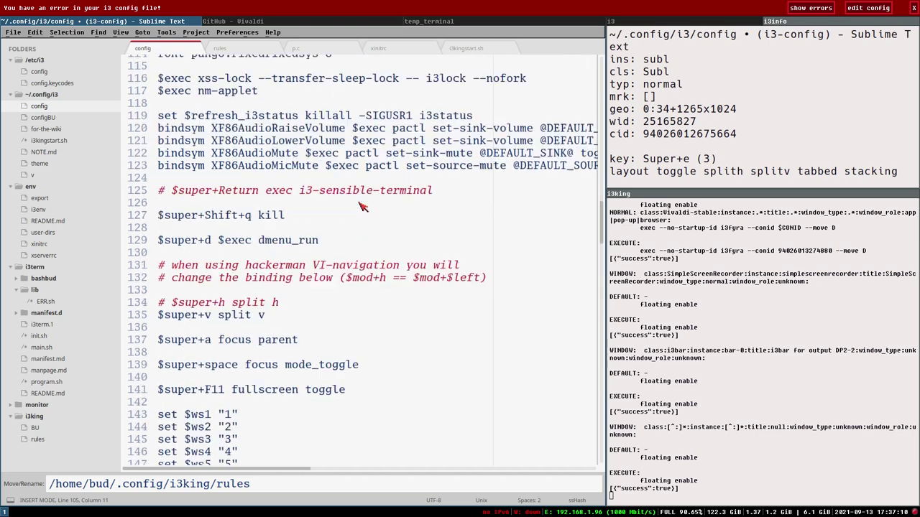
scroll(340, 237, up, 1)
scroll(341, 237, down, 11)
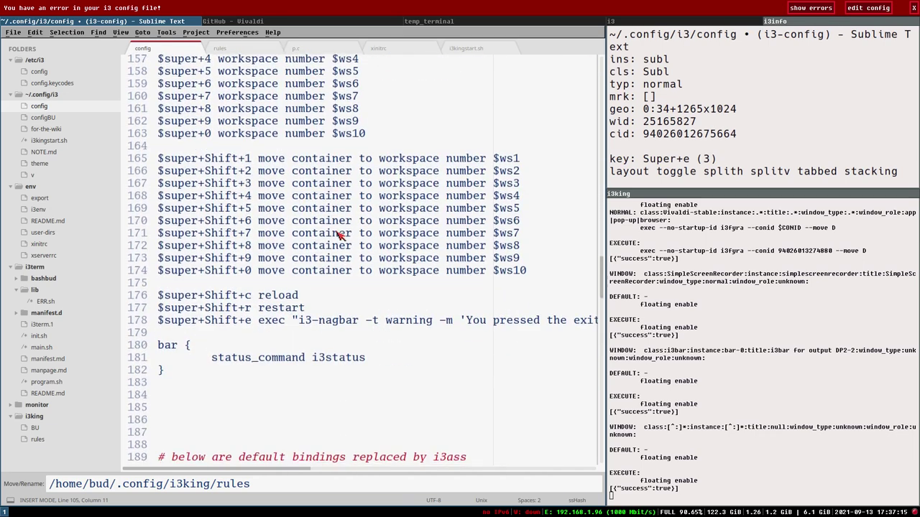
drag(225, 287, 319, 285)
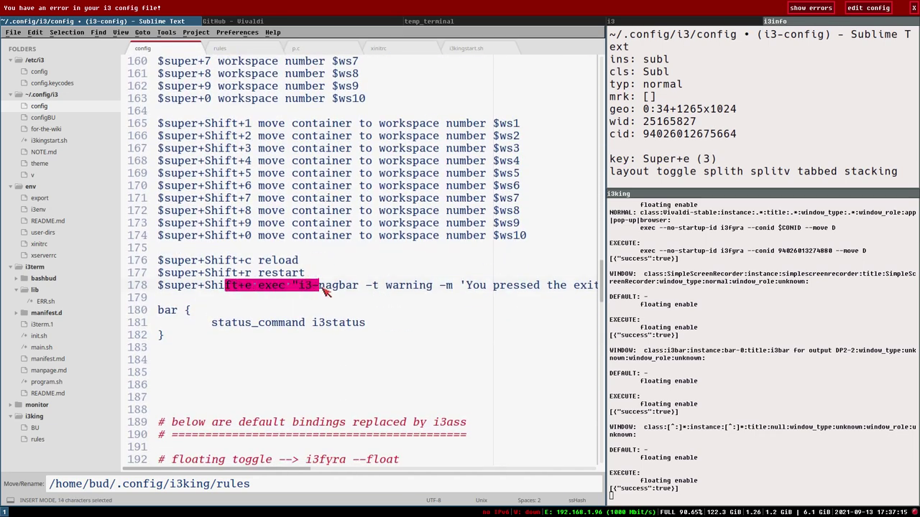
click(320, 286)
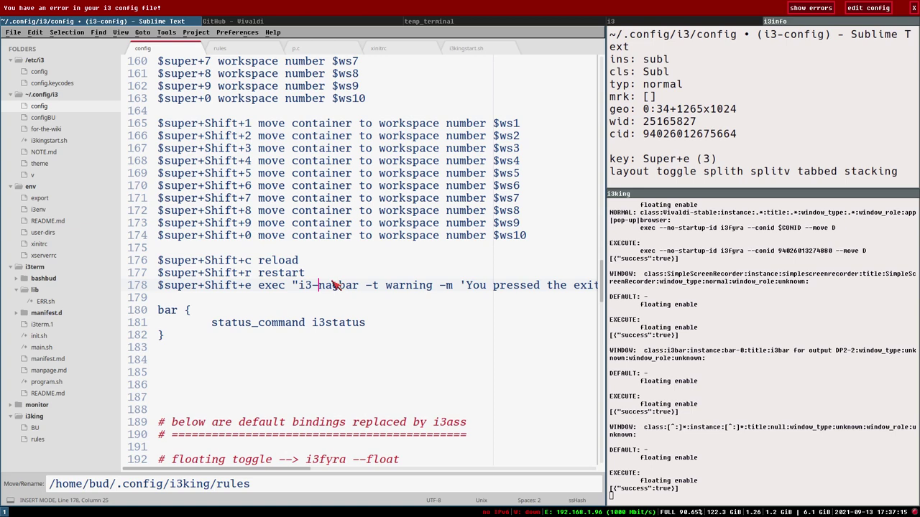
key(ctrl+s)
key(super+shift+e)
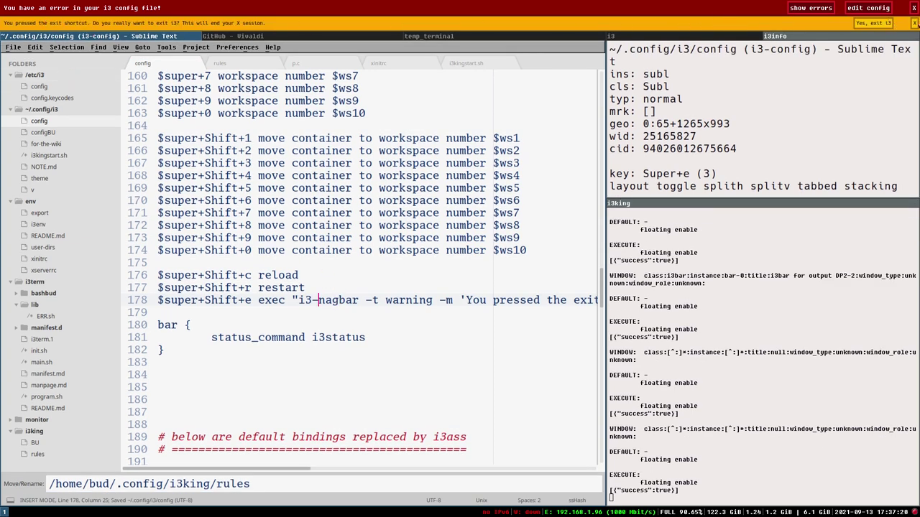
click(915, 23)
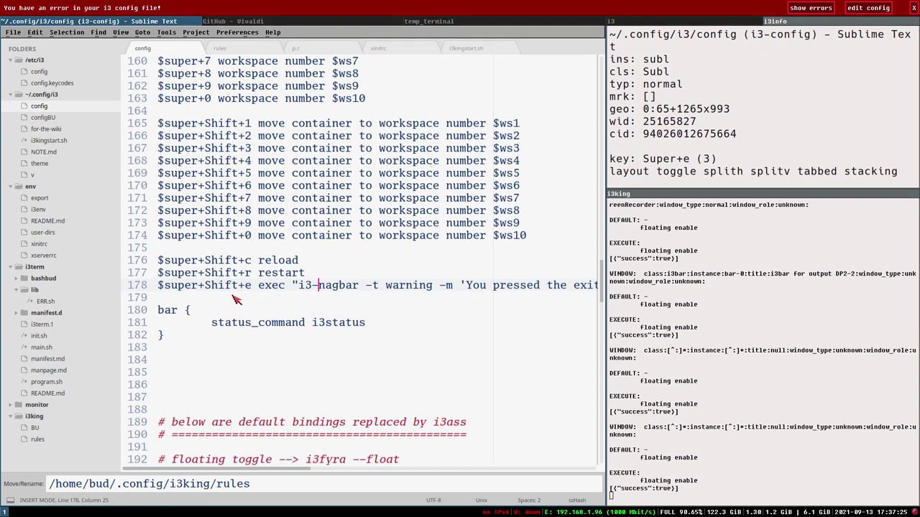
Change the i3-nagbar exit binding to $super+Mod1+F4, save the config, and reload i3.
click(250, 288)
drag(206, 288, 253, 289)
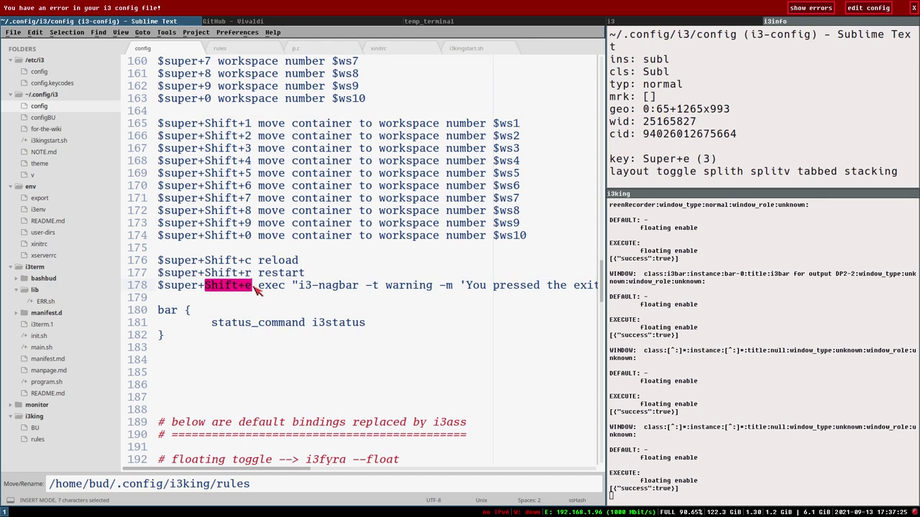
key(BackSpace)
text(Mod1)
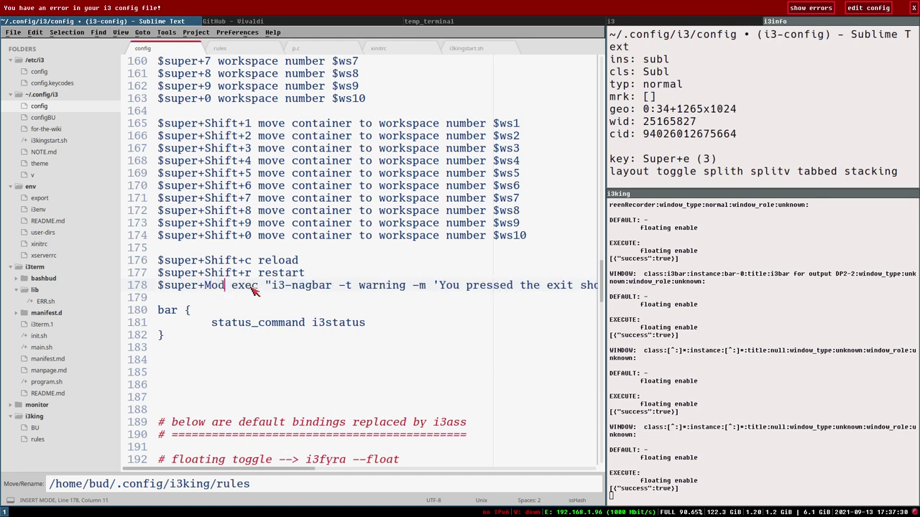
text(+)
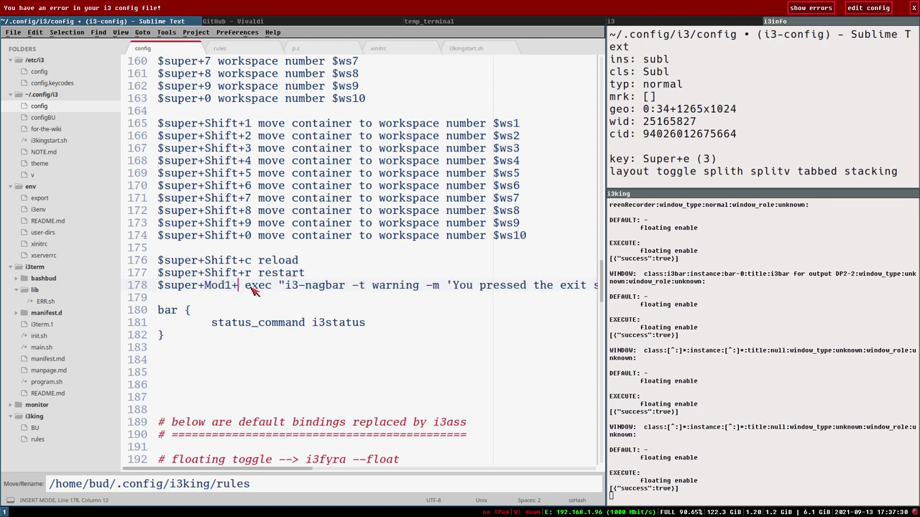
text(F4)
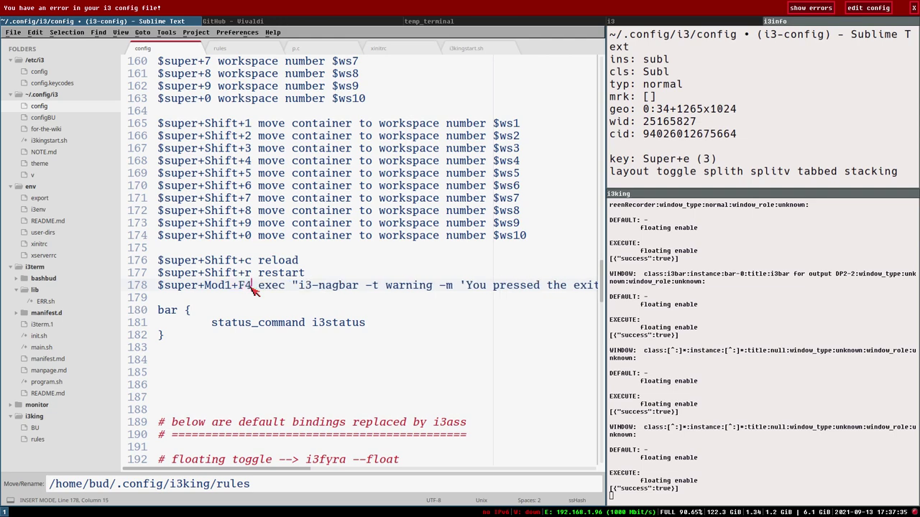
key(ctrl+s)
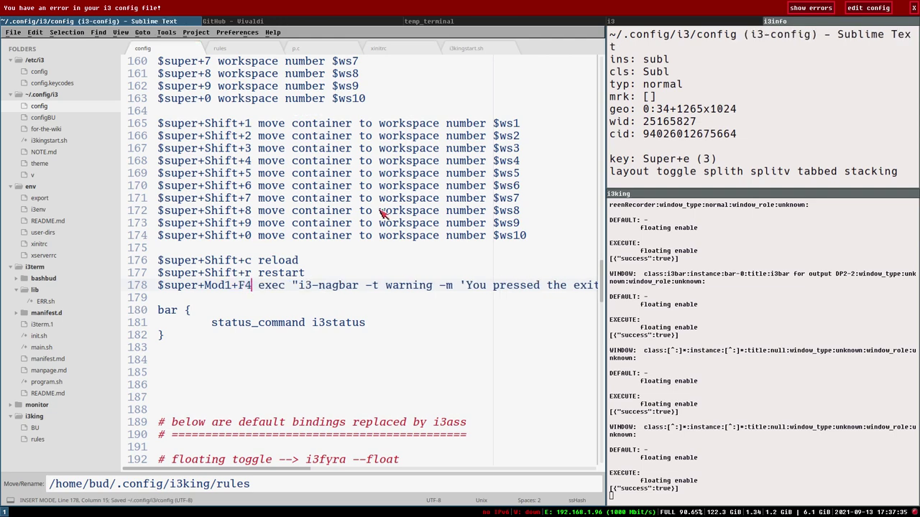
key(ctrl+super+r)
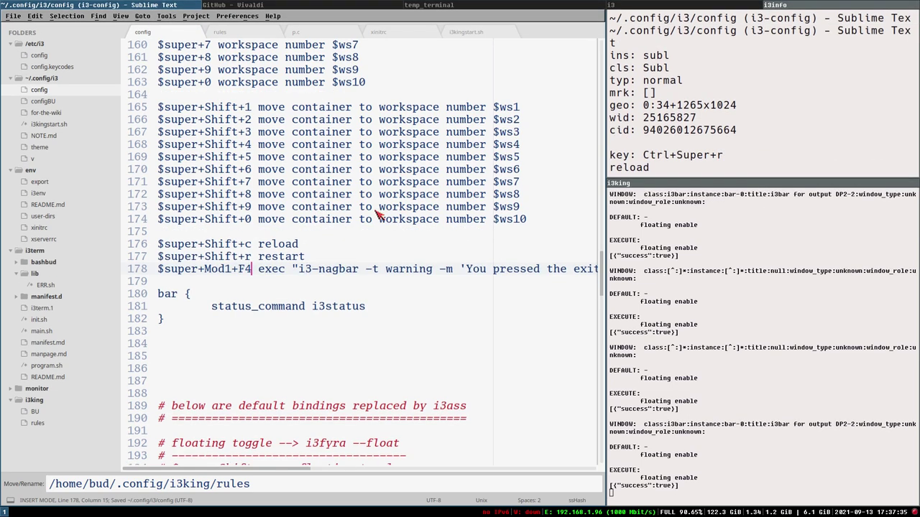
Return to the pcmanfm bindings and test $super+e and $super+Shift+e, showing and hiding the file manager window.
scroll(424, 284, down, 20)
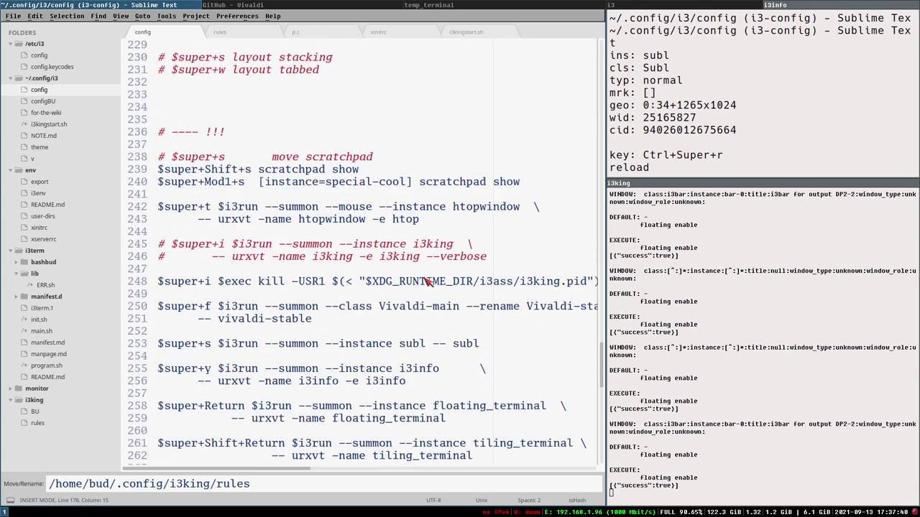
scroll(426, 282, down, 7)
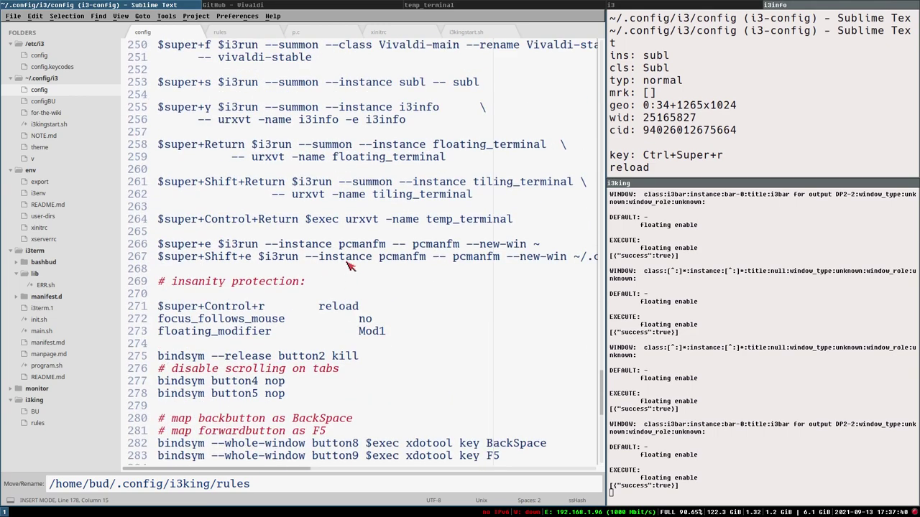
click(281, 246)
key(super+e)
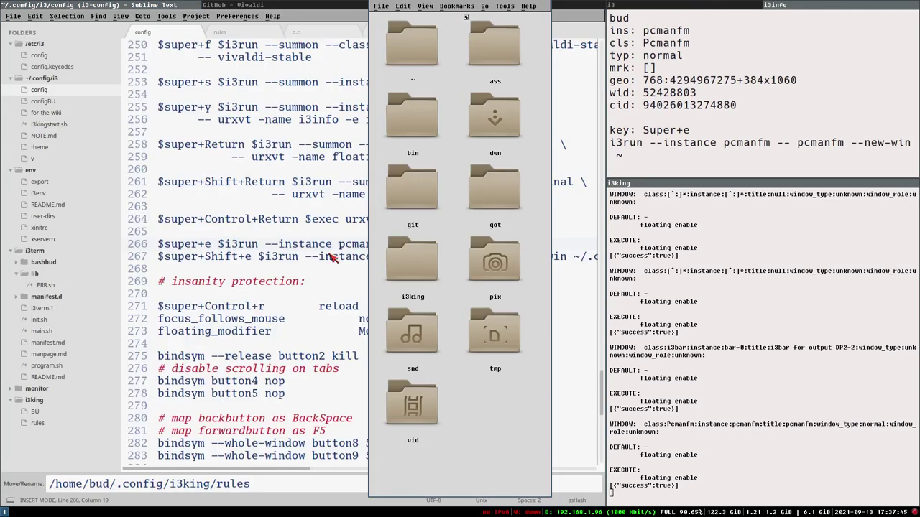
key(shift+super+e)
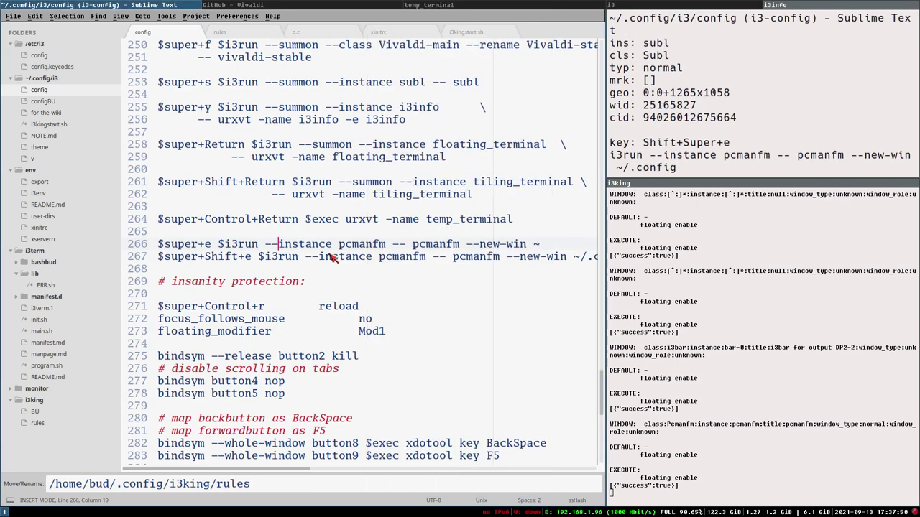
key(shift+super+e)
key(shift+super+e)
key(shift+super+e)
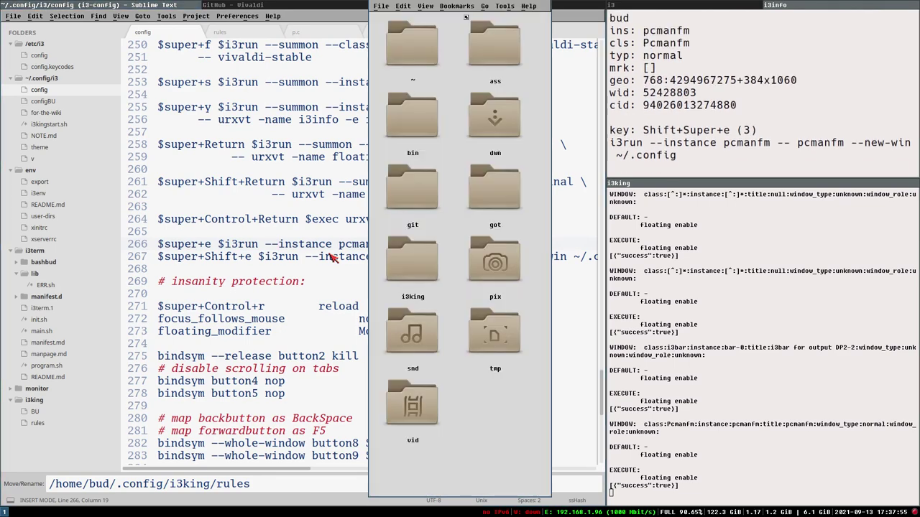
Move the pcmanfm window clear of its bindings, highlight --new-win ~ in the $super+e line, and close the file manager.
drag(411, 6, 273, 214)
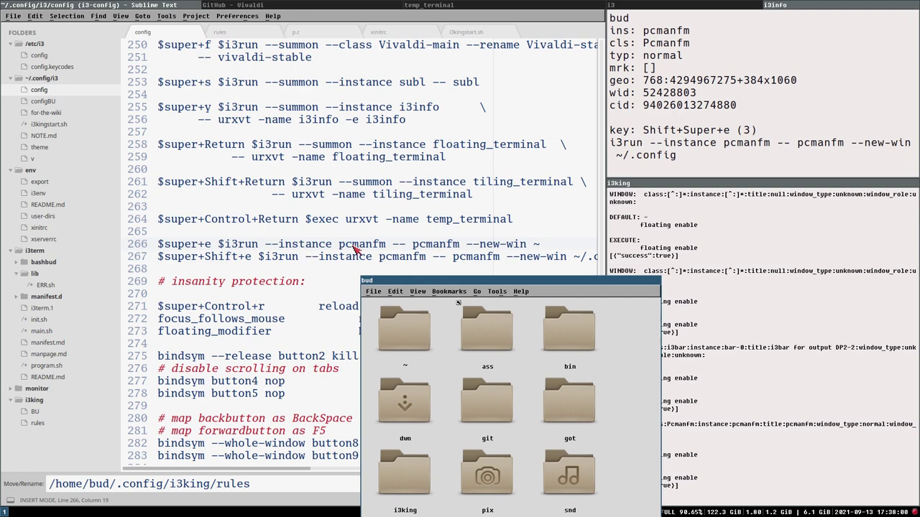
click(467, 245)
drag(468, 245, 541, 246)
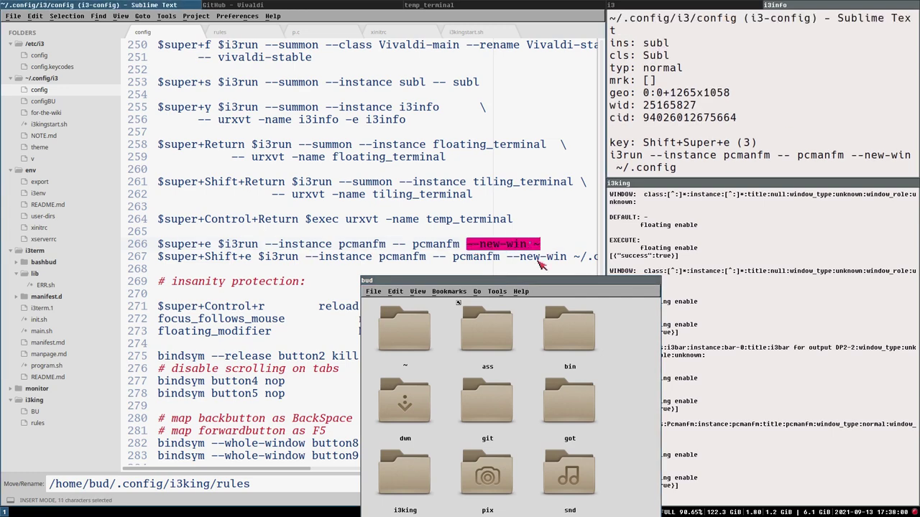
click(515, 290)
click(501, 285)
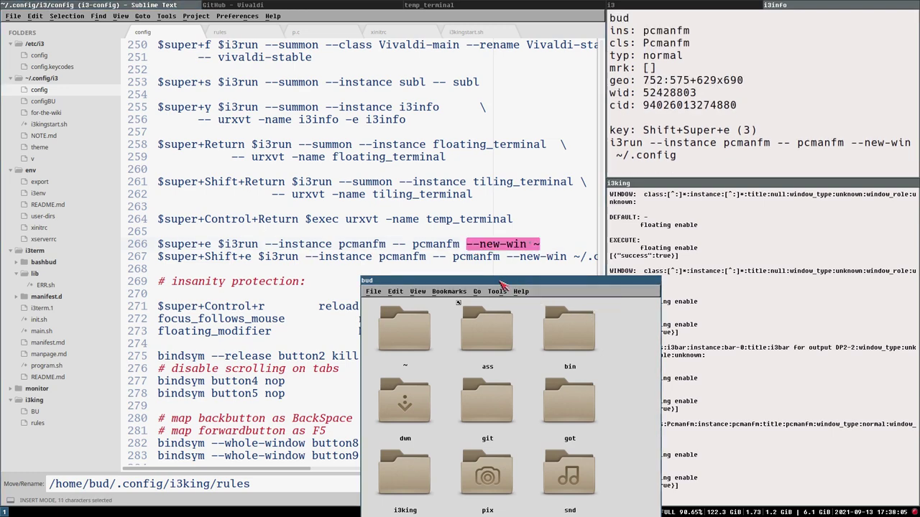
middle_click(501, 286)
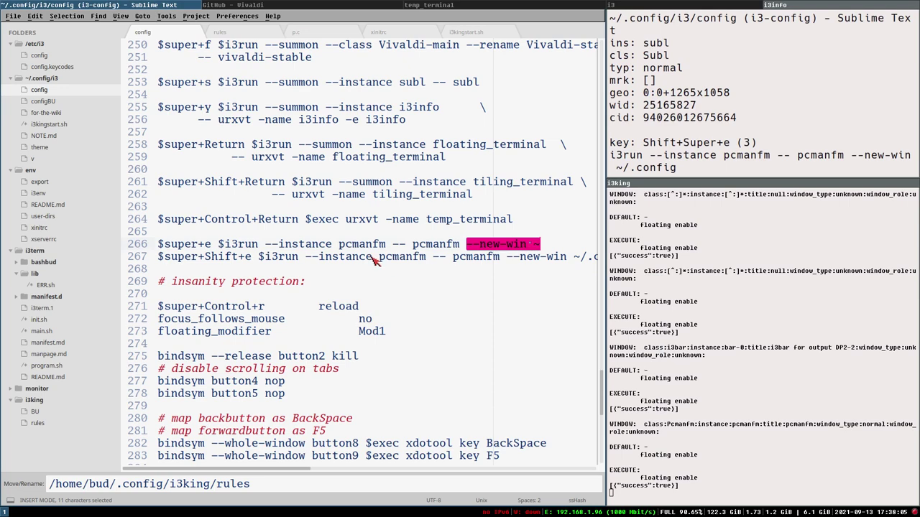
Open pcmanfm at ~/.config with its shortcut, move the window over the i3king log, and test $super+e on it.
key(shift+super+e)
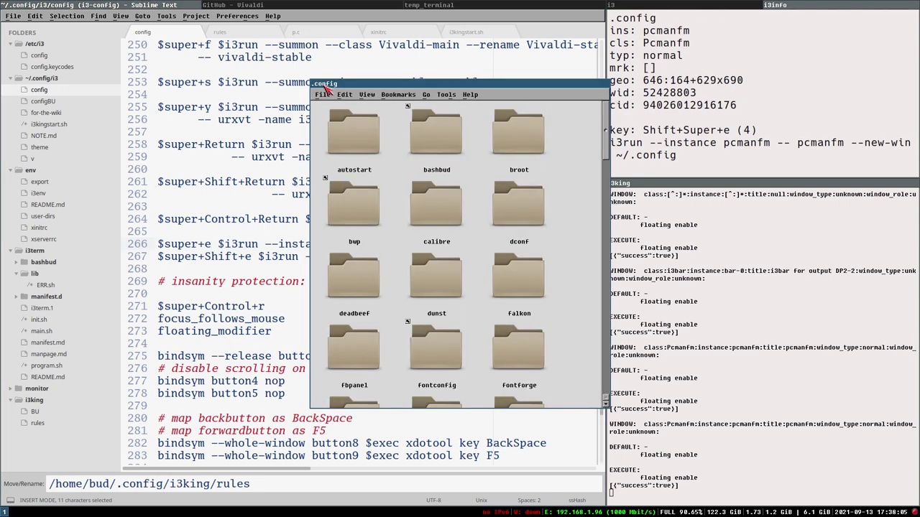
drag(324, 85, 621, 141)
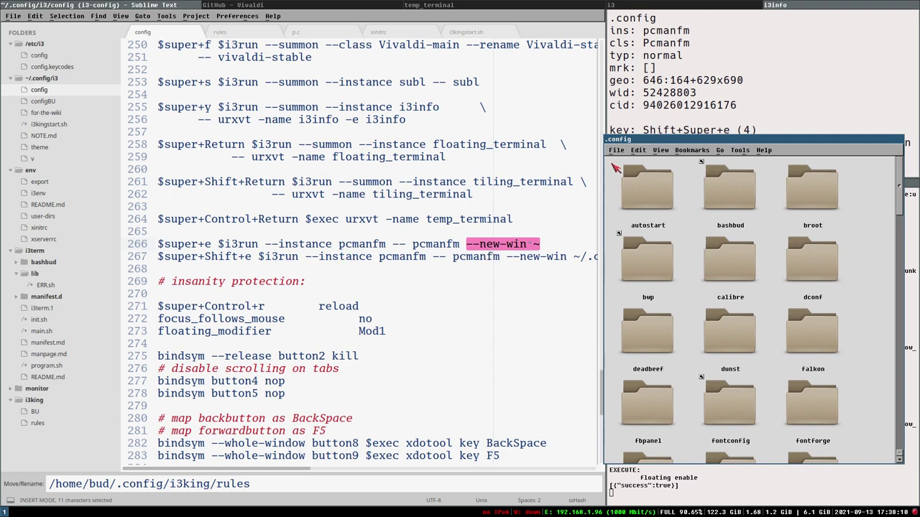
drag(620, 141, 611, 166)
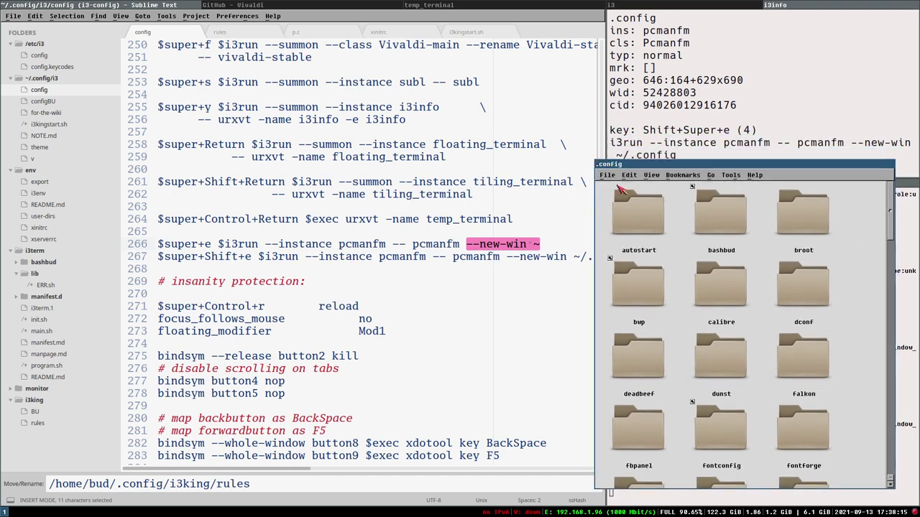
key(super+e)
key(super+e)
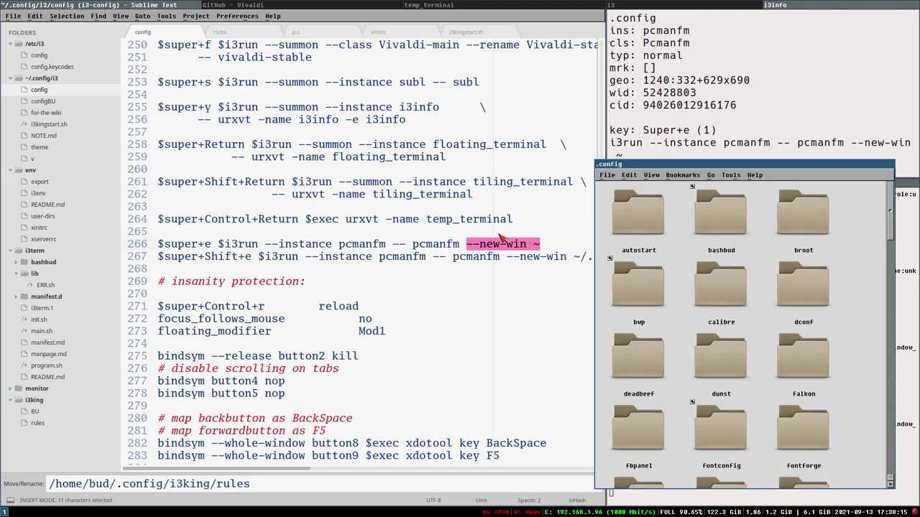
Pad the $super+e line so its --instance option aligns with the $super+Shift+e line below, and save the config.
click(264, 244)
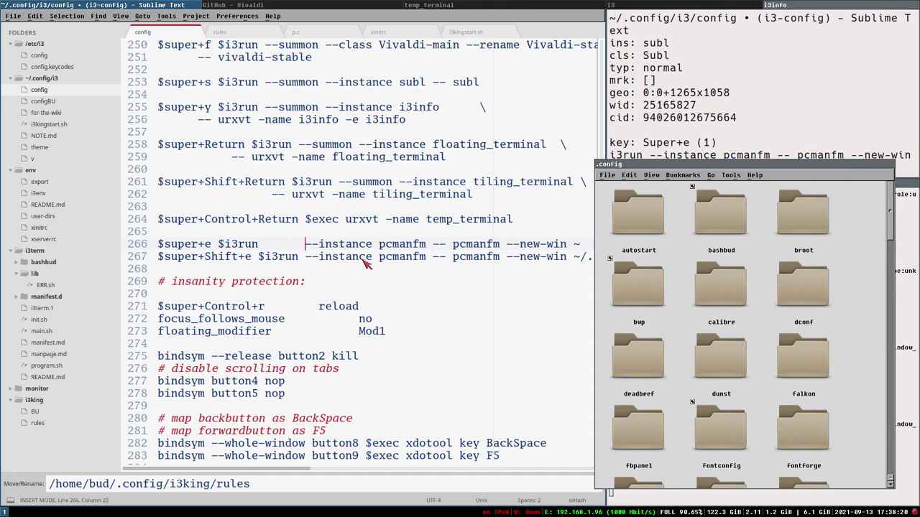
drag(648, 164, 663, 167)
key(ctrl+s)
Highlight --new-win in the $super+e line, move the pcmanfm window onto the editor, and close it.
drag(514, 246, 564, 252)
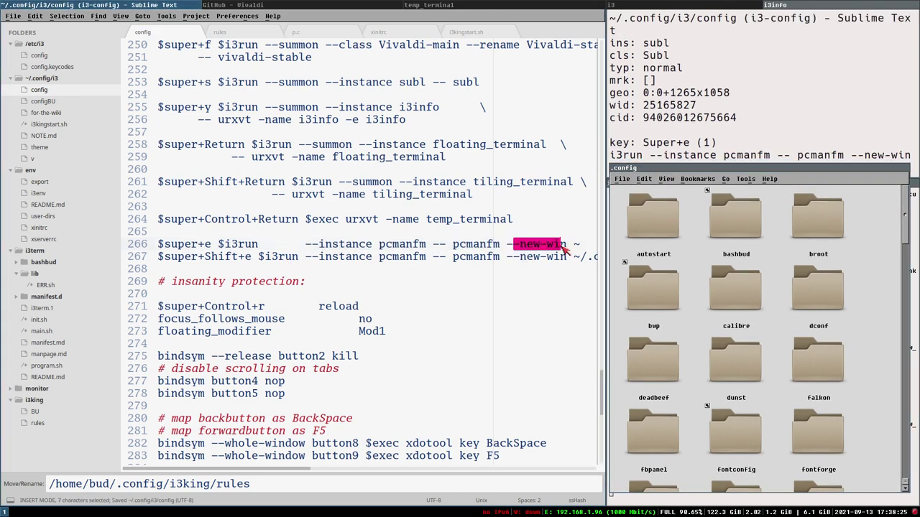
drag(660, 169, 179, 117)
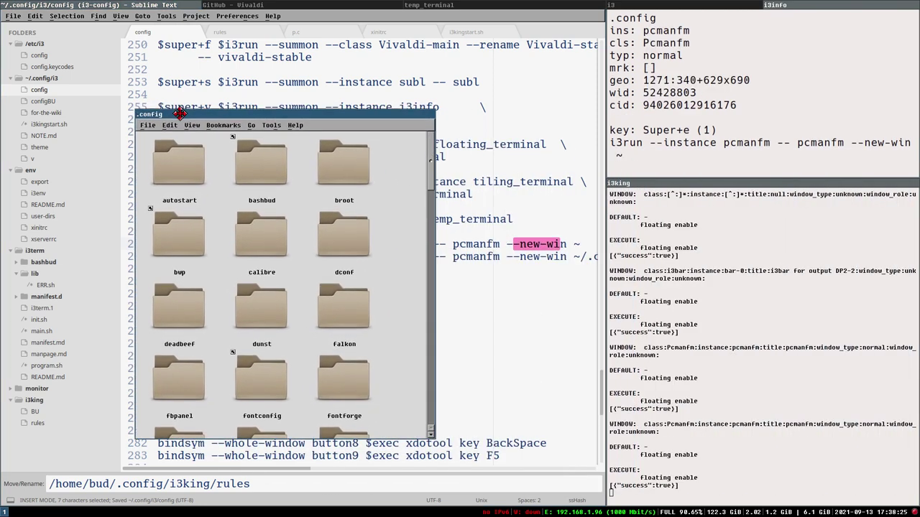
middle_click(316, 122)
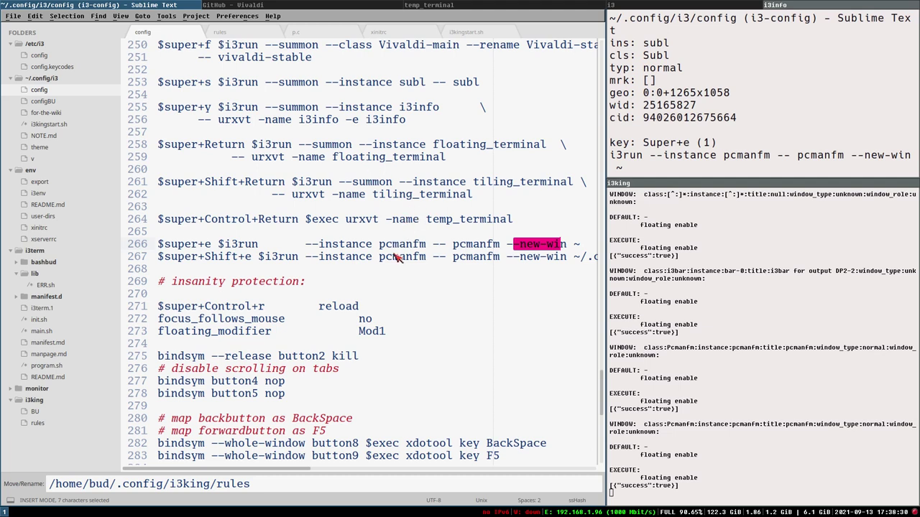
Change the --instance name to pcmanfmD in the $super+e line and to pcmanfmB in the $super+Shift+e line.
click(431, 245)
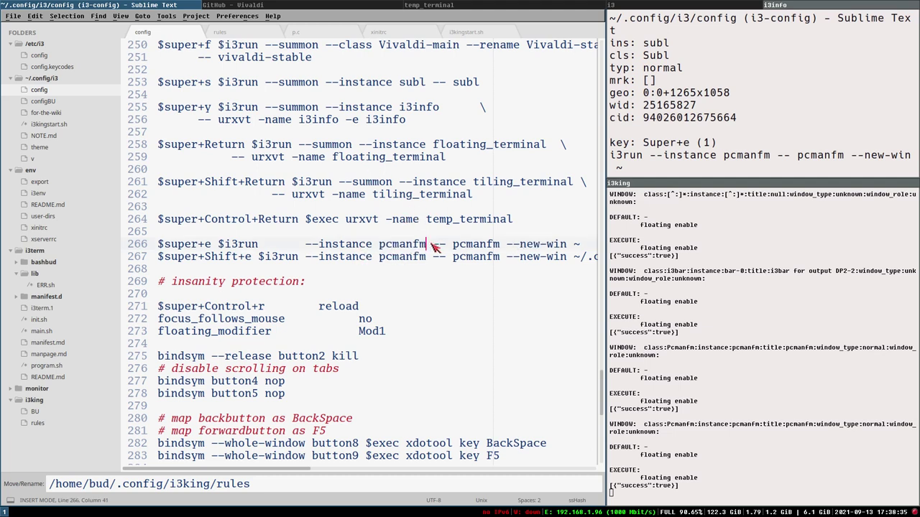
text(D)
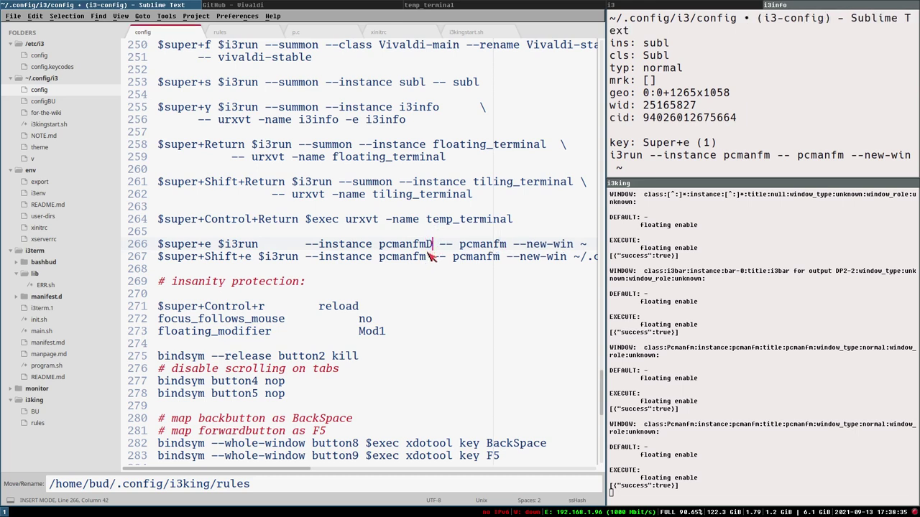
click(432, 257)
text(B)
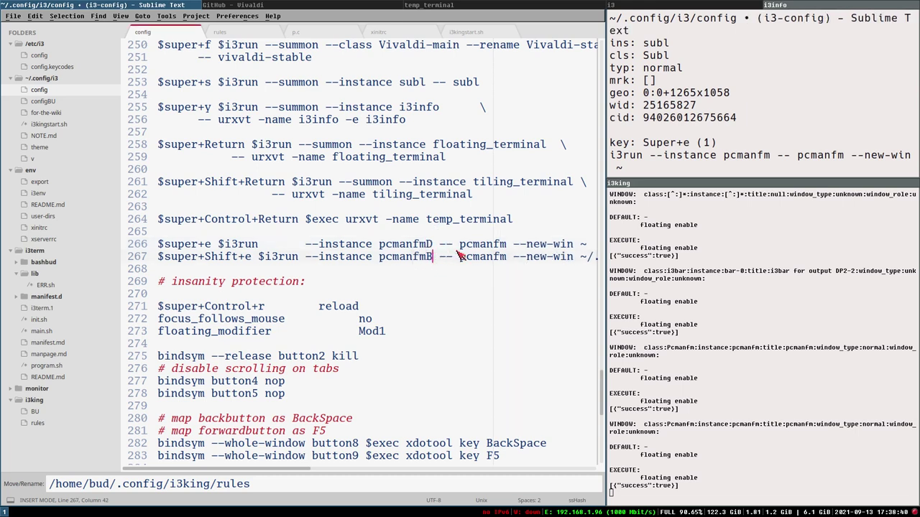
Add --rename pcmanfm after the instance name in both file manager bindings, save the config, and reload i3.
key(alt+shift+Up)
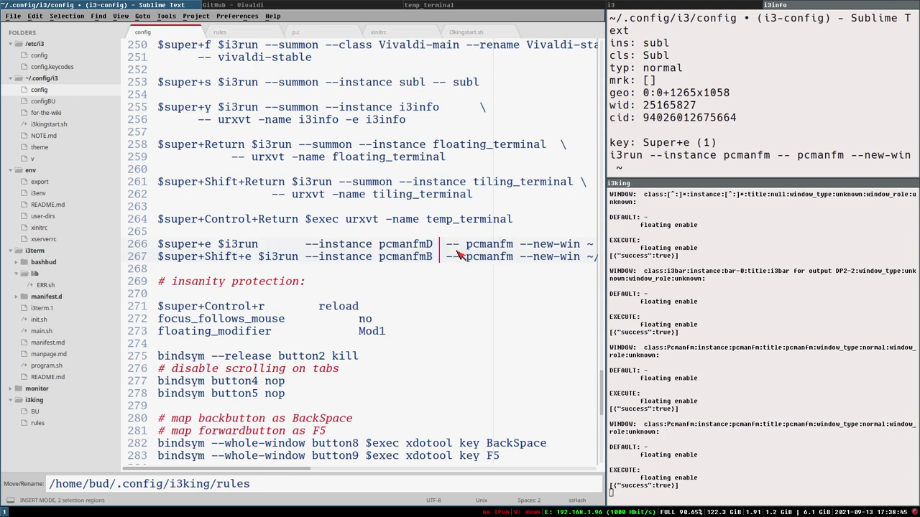
text(--rename p)
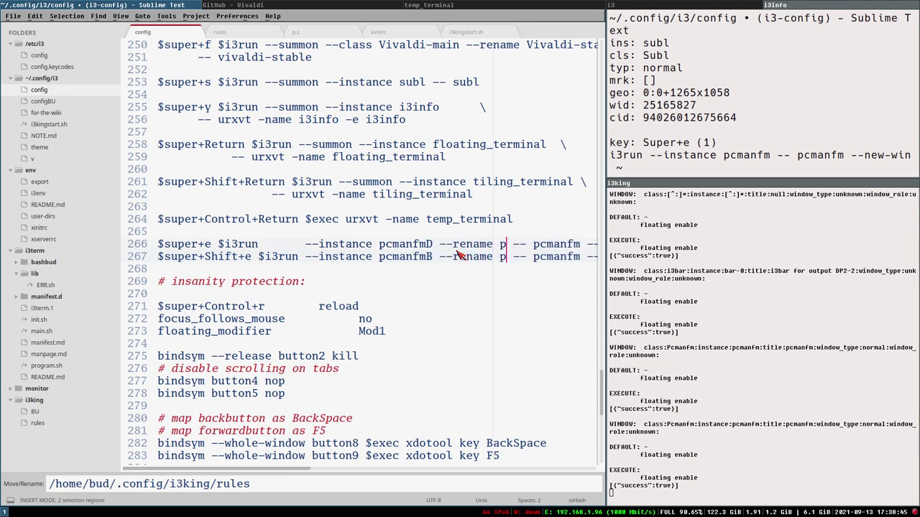
text(cmanfm)
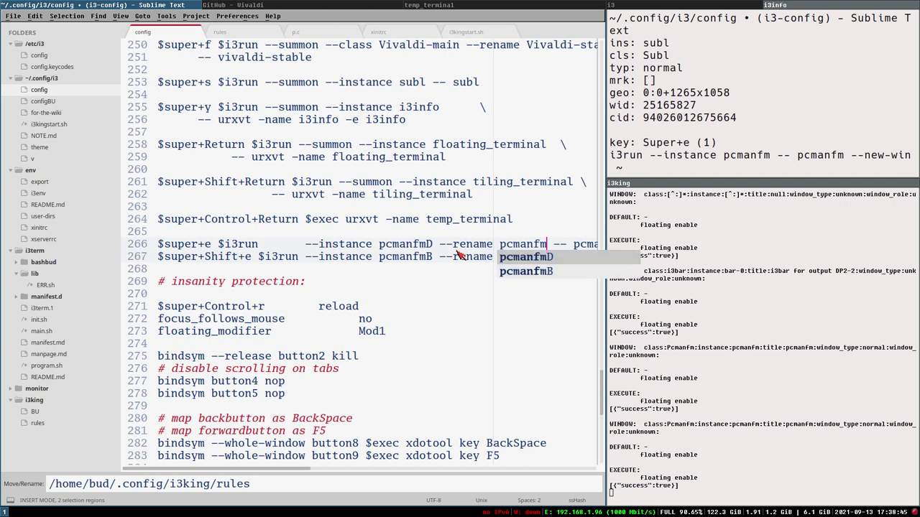
key(ctrl+s)
key(ctrl+super+r)
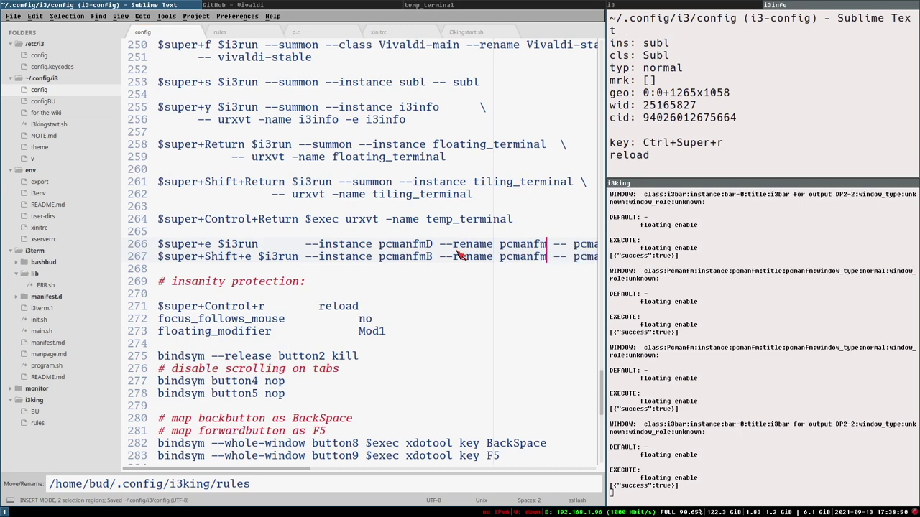
Open the home and ~/.config pcmanfm windows with their bindings, move .config aside, and switch focus between the two.
key(super+e)
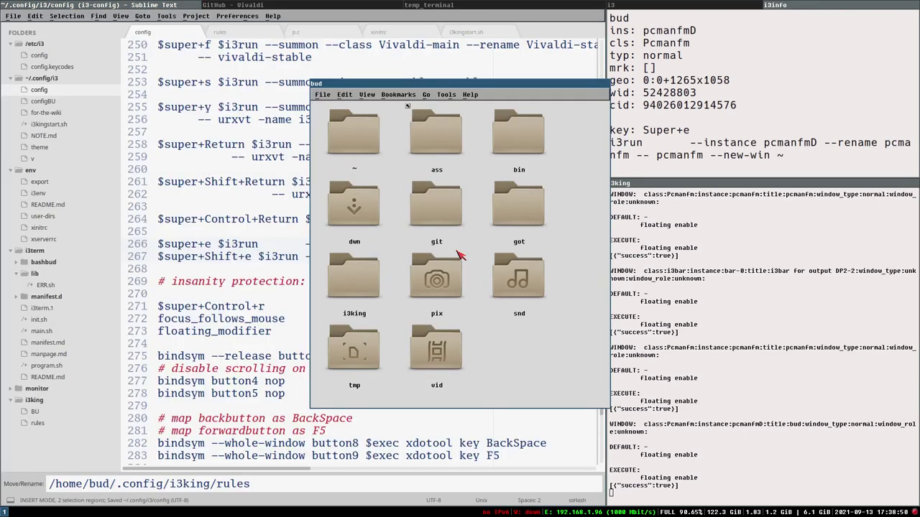
key(shift+super+e)
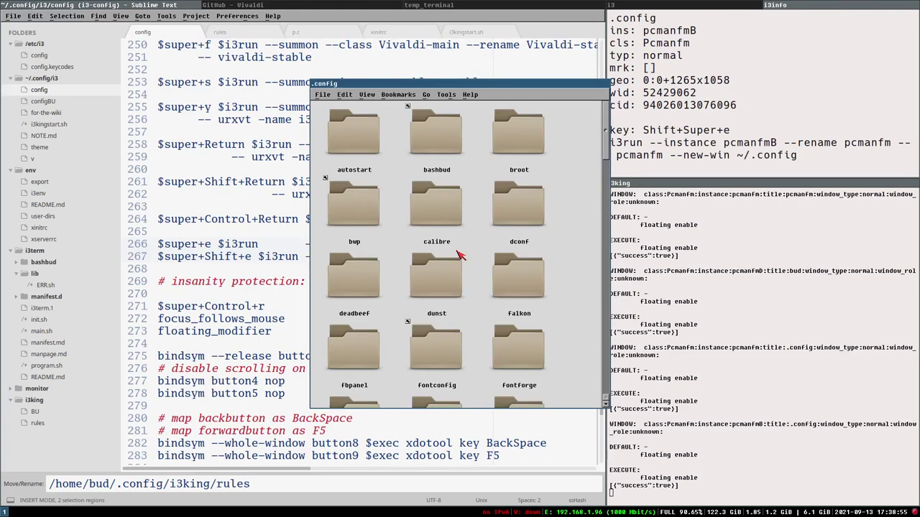
drag(371, 88, 529, 109)
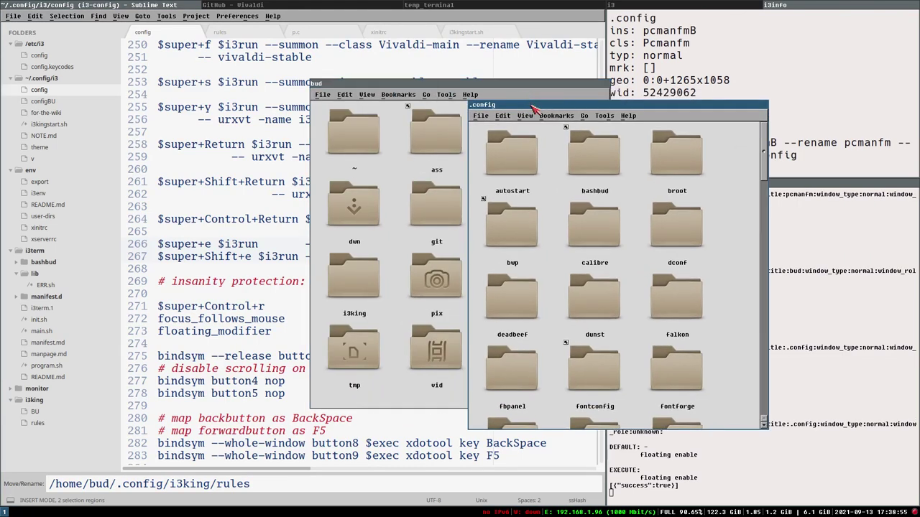
key(super+e)
key(shift+super+e)
key(super+e)
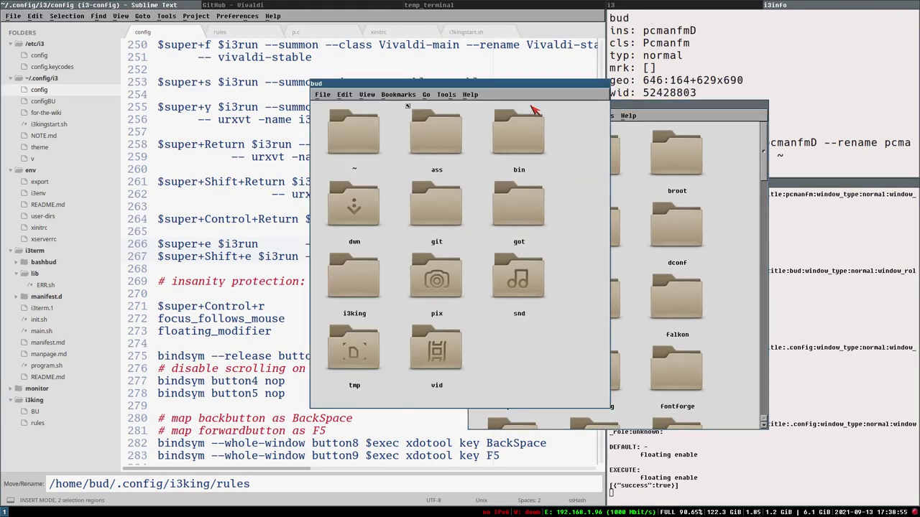
Test showing and hiding each pcmanfm window repeatedly with $super+Shift+e and $super+e.
key(shift+super+e)
key(shift+super+e)
key(shift+super+e)
key(shift+super+e)
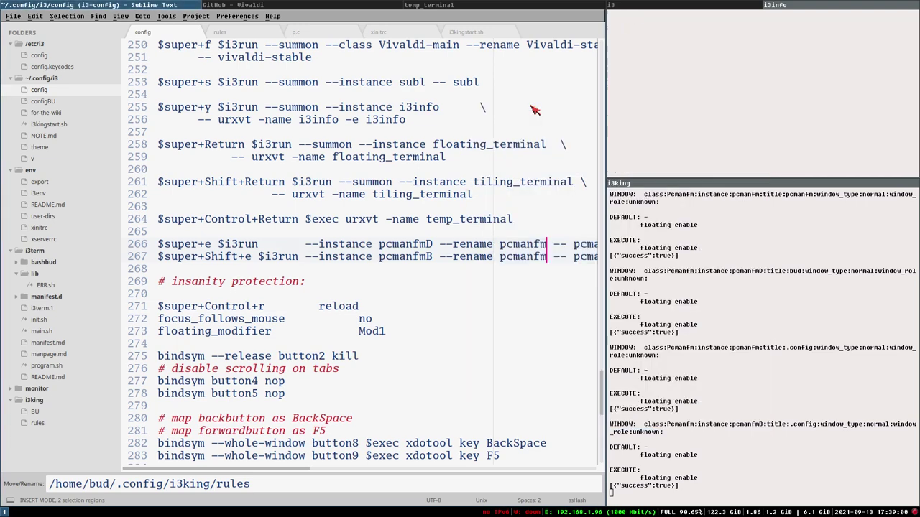
key(shift+super+e)
key(shift+super+e)
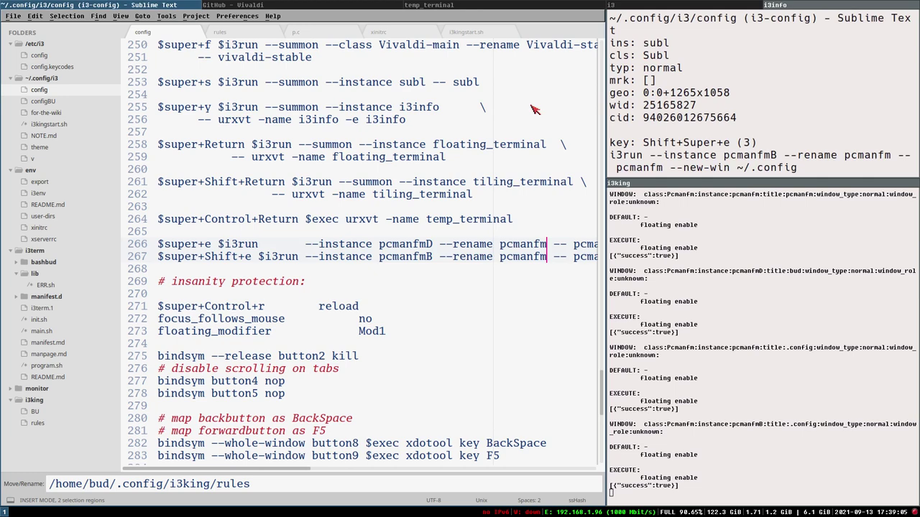
key(super+e)
key(super+e)
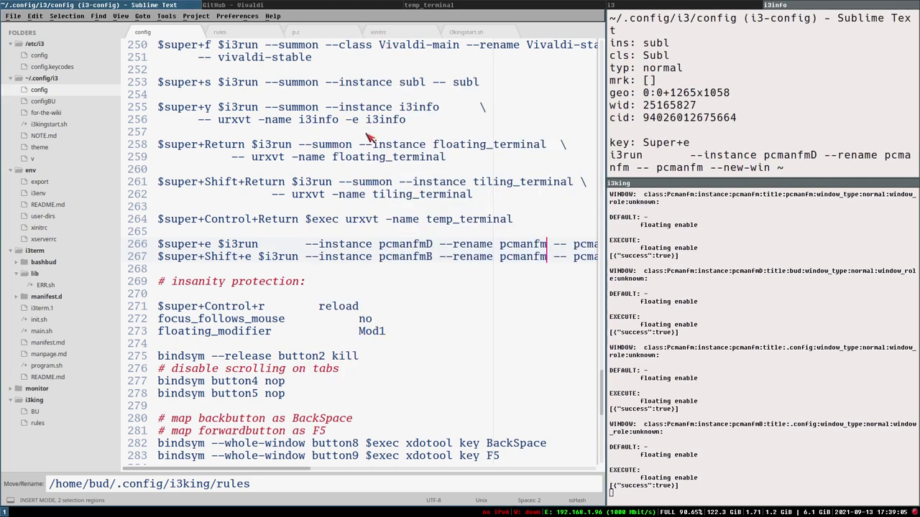
Open the home pcmanfm window, browse it to ass/i3fyra, and test $super+Shift+e for the ~/.config window alongside it.
key(super+e)
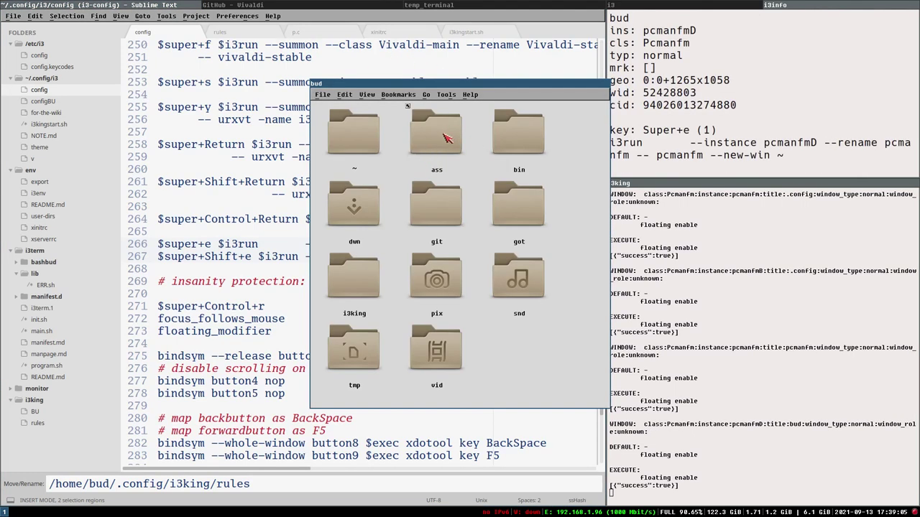
double_click(436, 139)
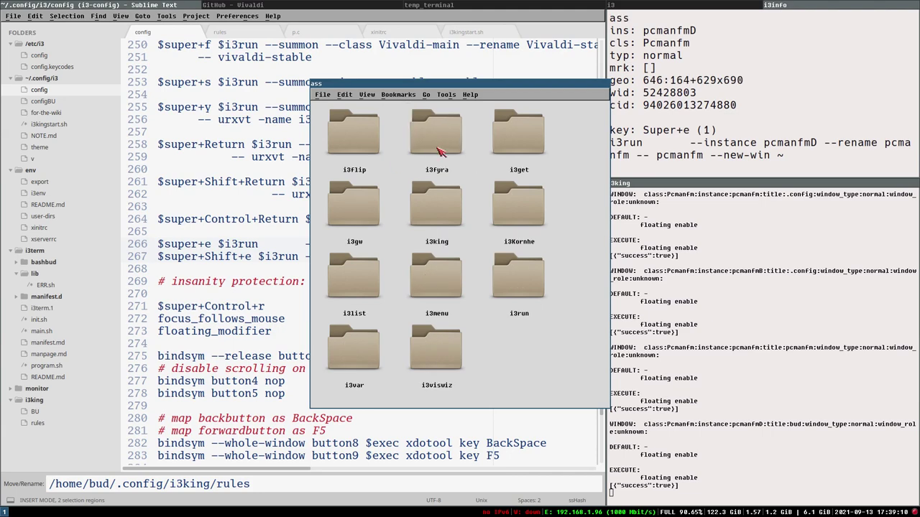
double_click(436, 136)
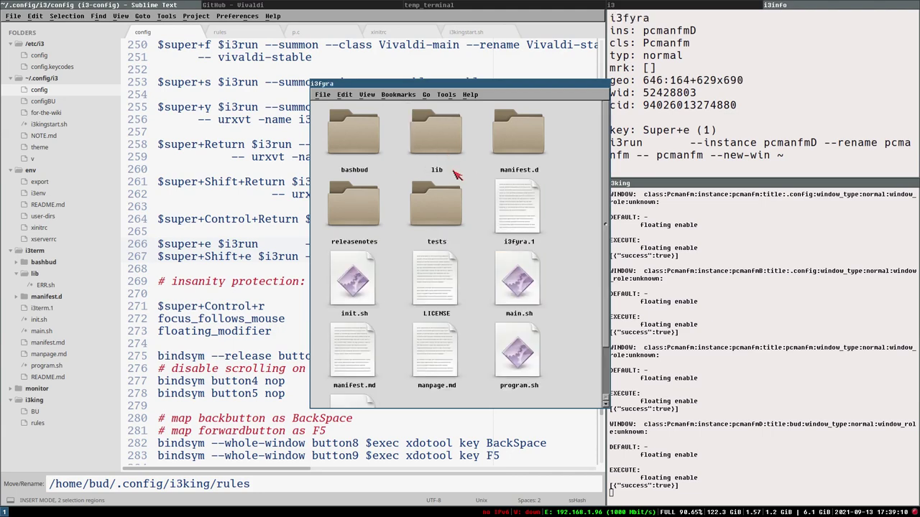
key(shift+super+e)
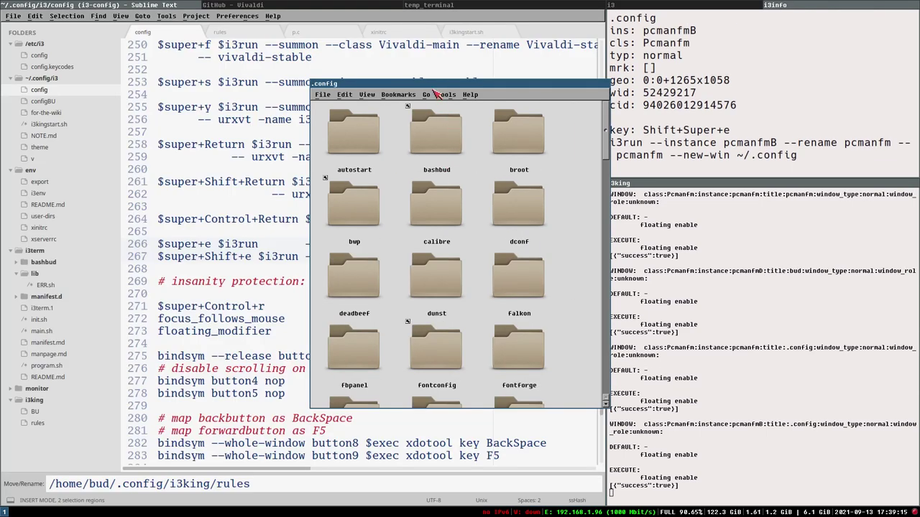
key(shift+super+e)
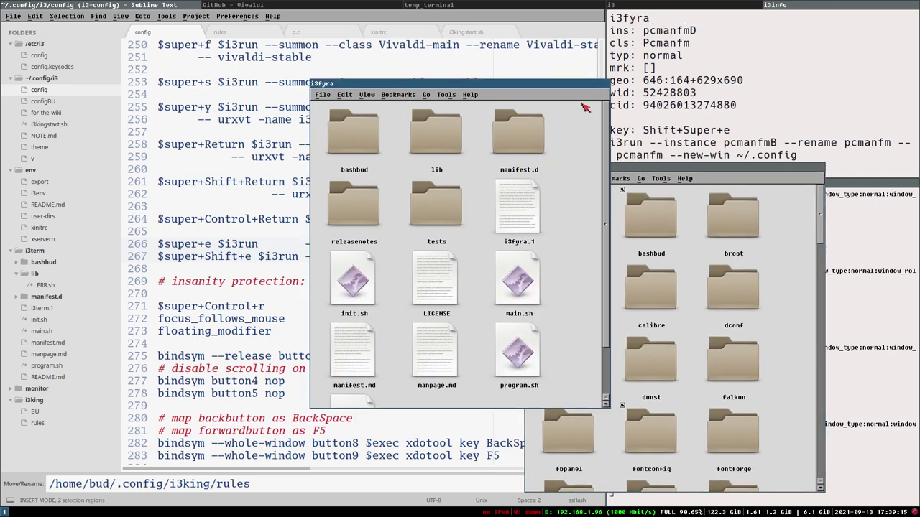
Place the i3fyra window beside the .config window, and close both file manager windows.
drag(481, 86, 383, 138)
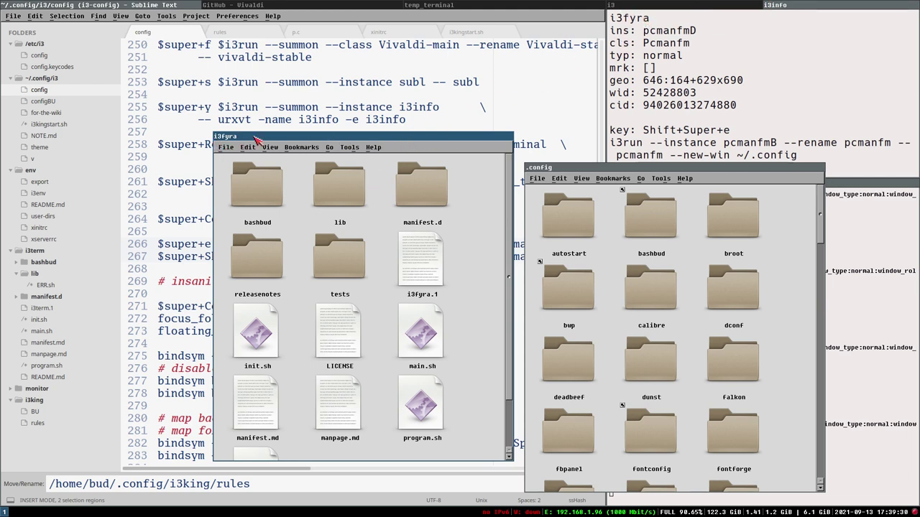
middle_click(284, 141)
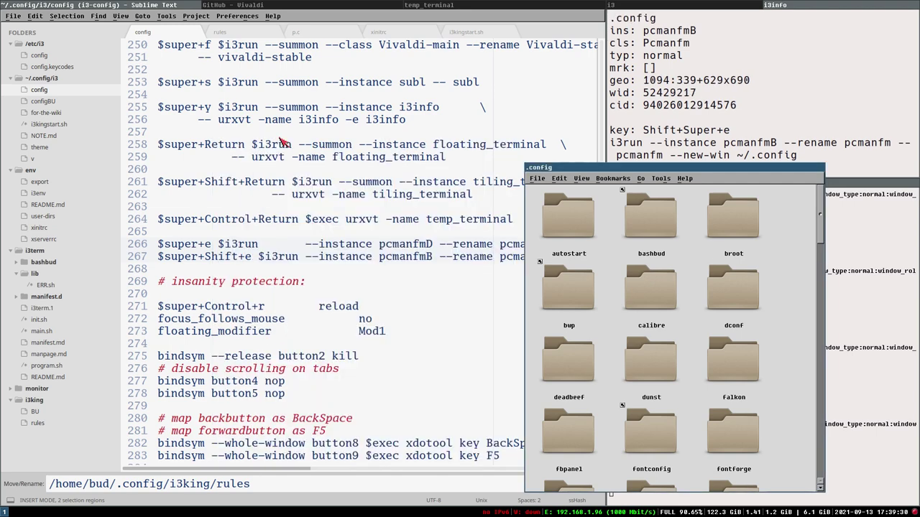
middle_click(574, 169)
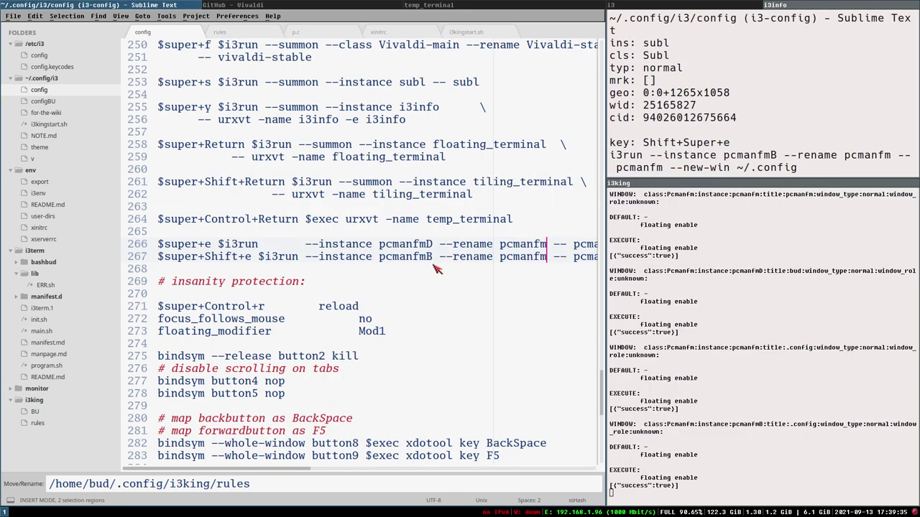
At the end of the i3king rules file, add a rule sending instance=pcmanfmB to container B with $to_container.
click(237, 31)
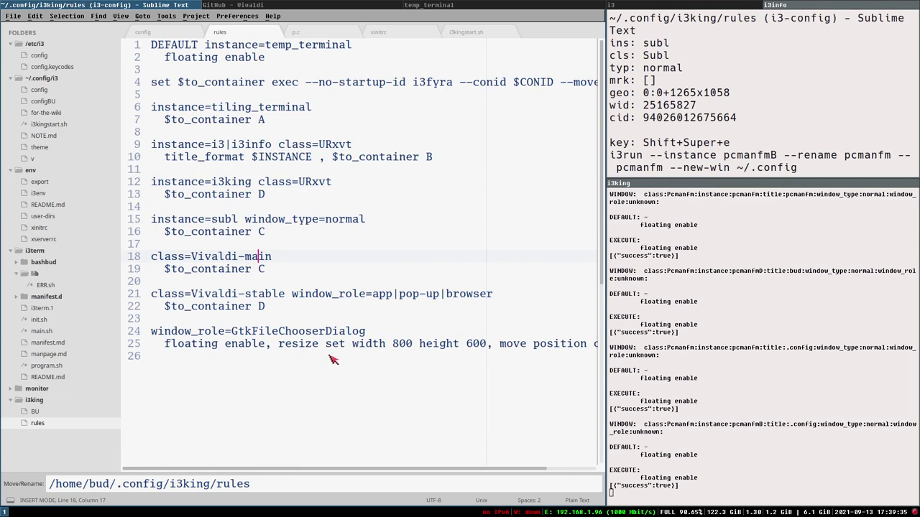
key(Return)
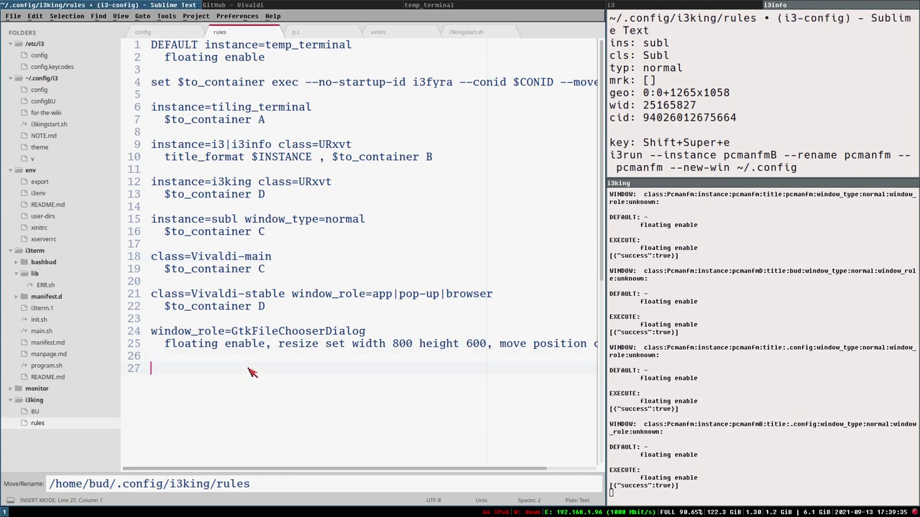
text(instance=pcmanfmB)
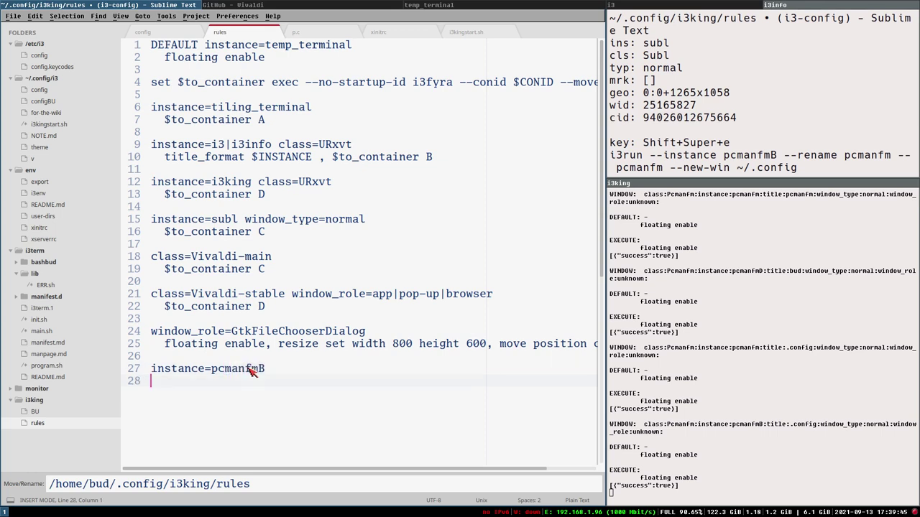
text(to_container)
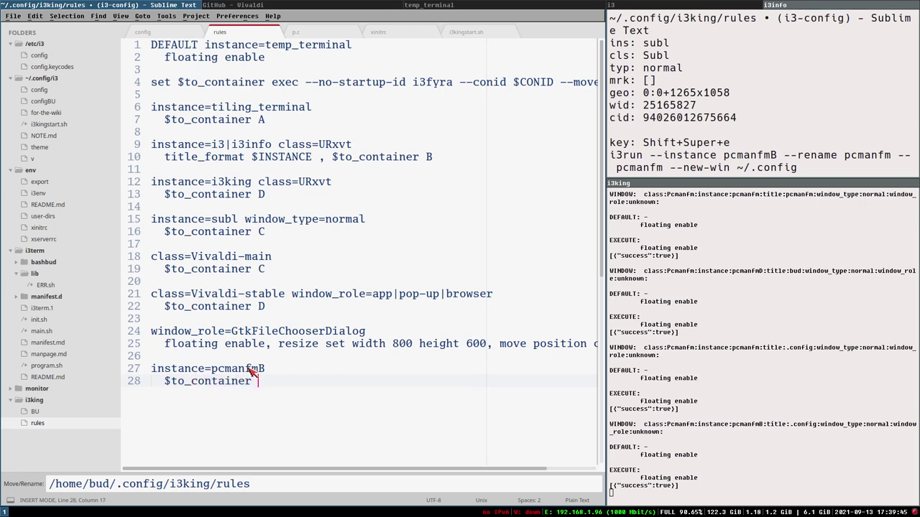
text( B)
key(Return)
key(Return)
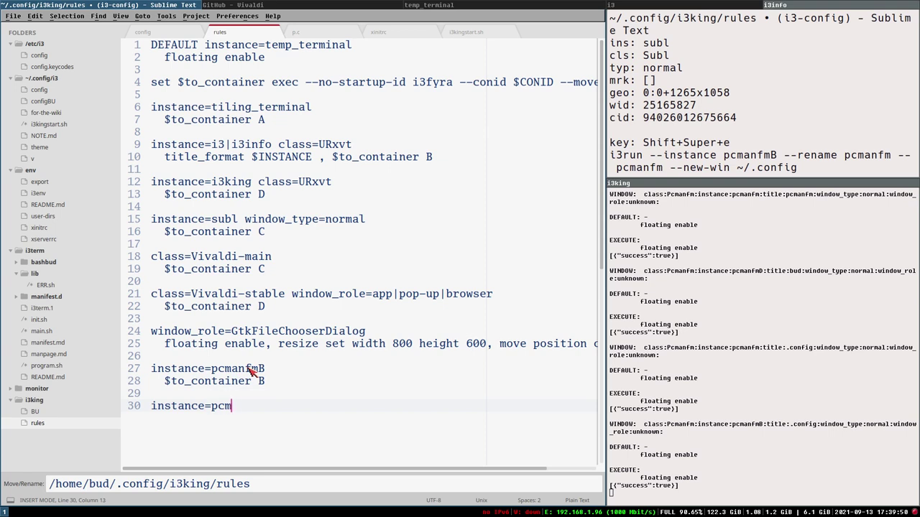
Add a rule sending instance=pcmanfmD to container D with $to_container, and save the rules file.
key(Return)
text($to)
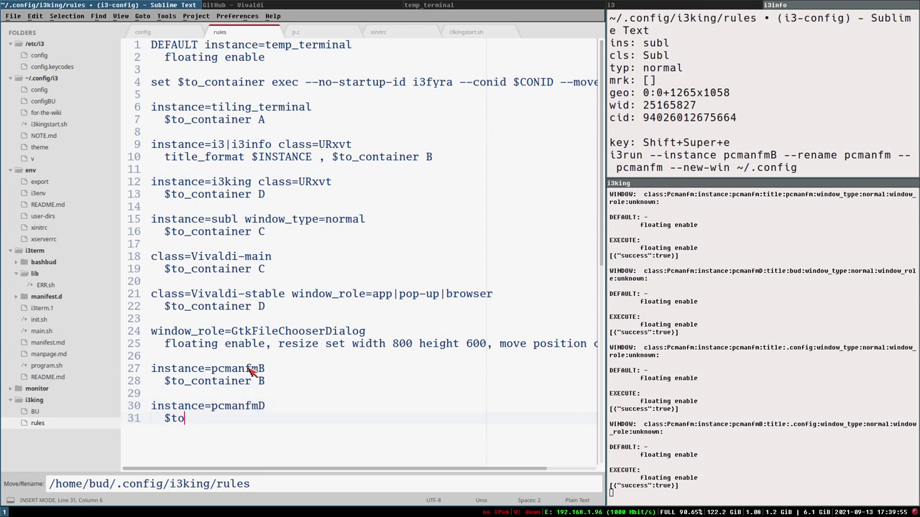
text(_container D)
key(Return)
key(ctrl+s)
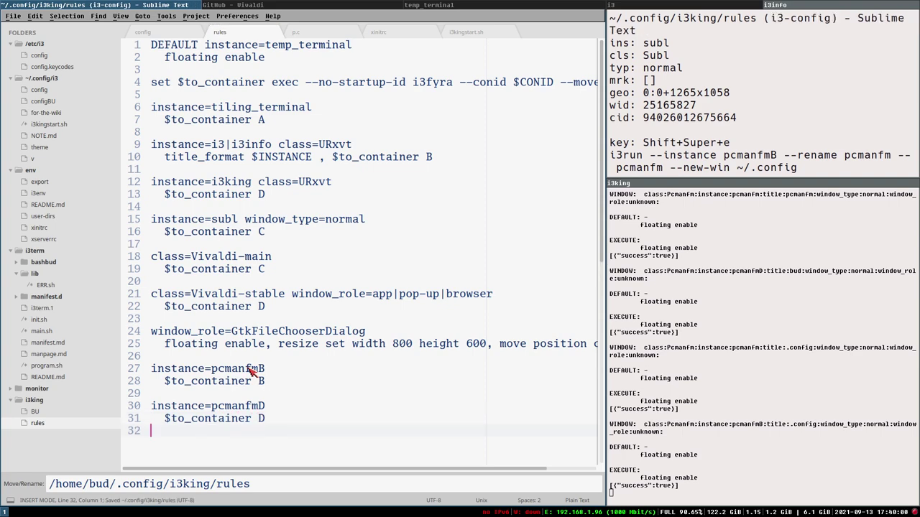
Reload i3king with its shortcut and test the new rules by opening both pcmanfm windows, home first and ~/.config second.
key(super+i)
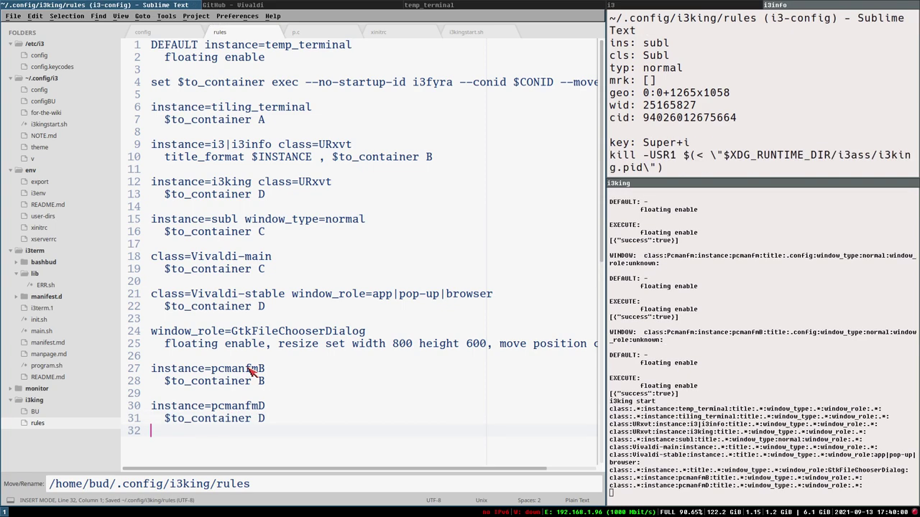
key(super+e)
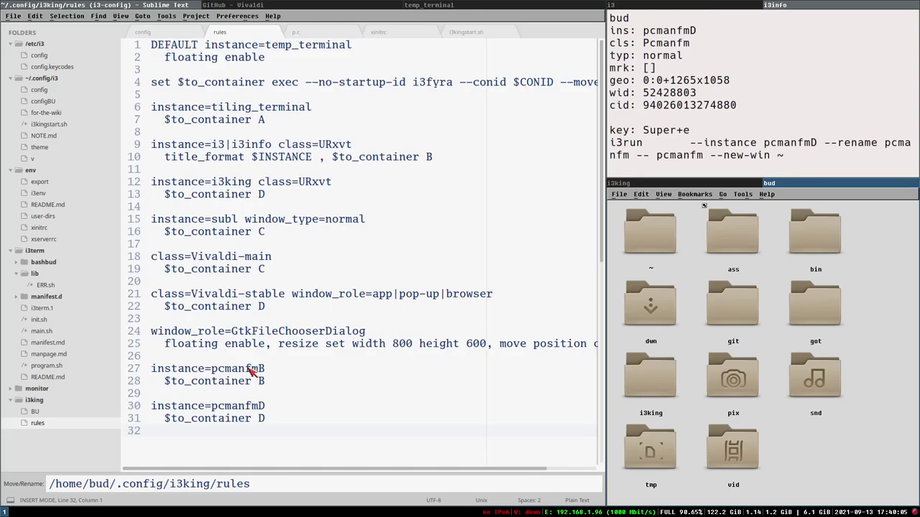
key(super+shift+e)
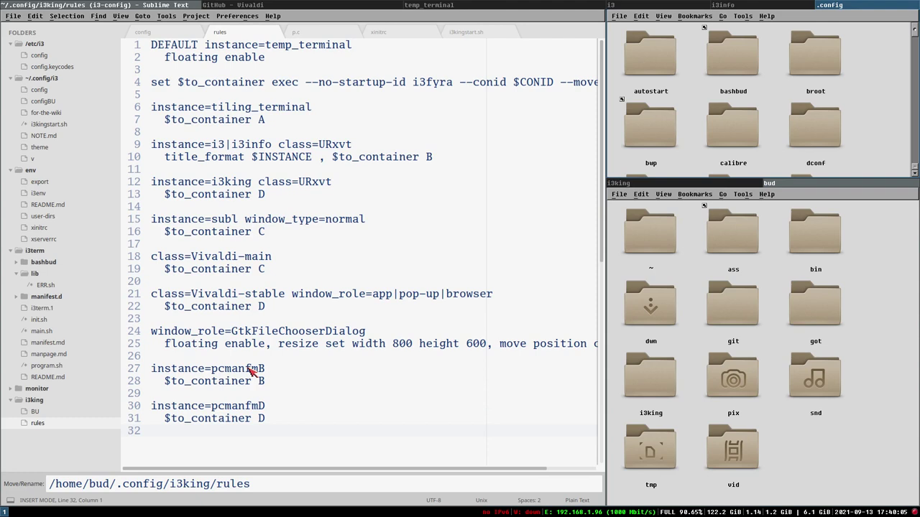
Hide the container holding the .config window, and open the ass/i3gw folder in the home file manager window.
key(super+shift+q)
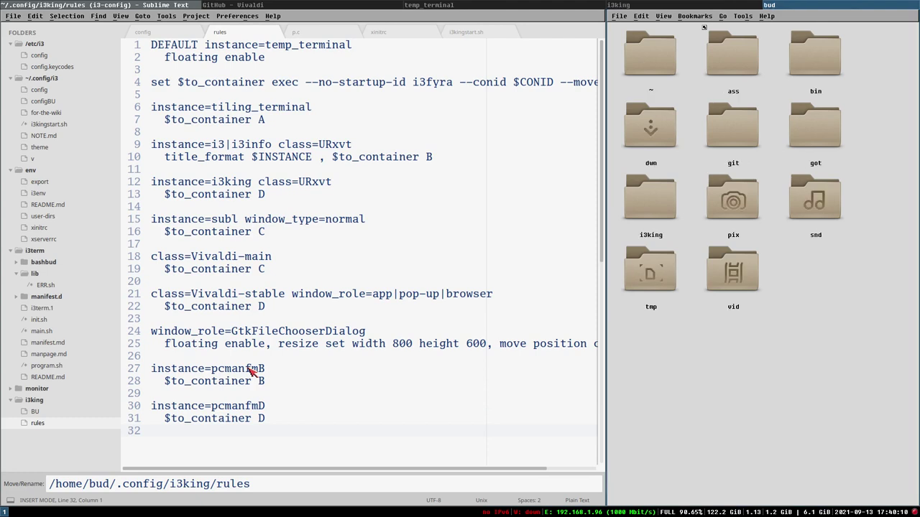
key(Down)
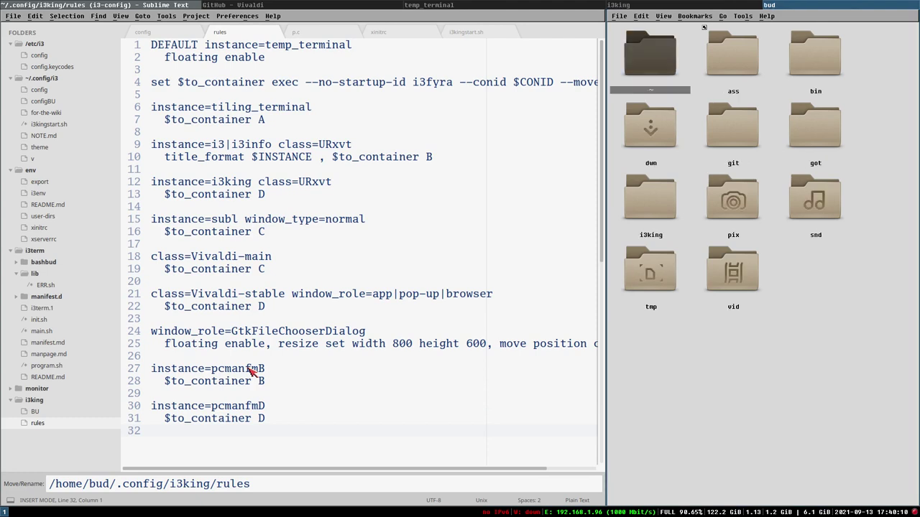
key(Right)
key(Return)
key(Down)
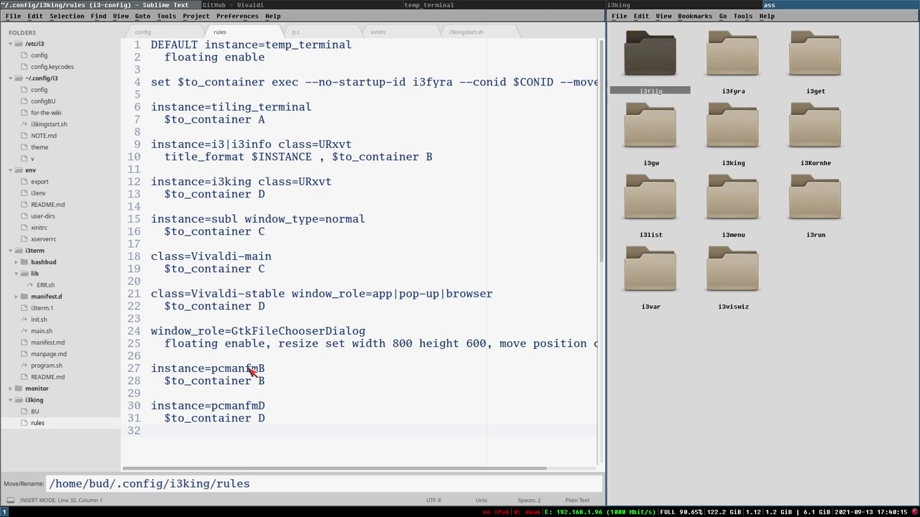
key(Down)
key(Return)
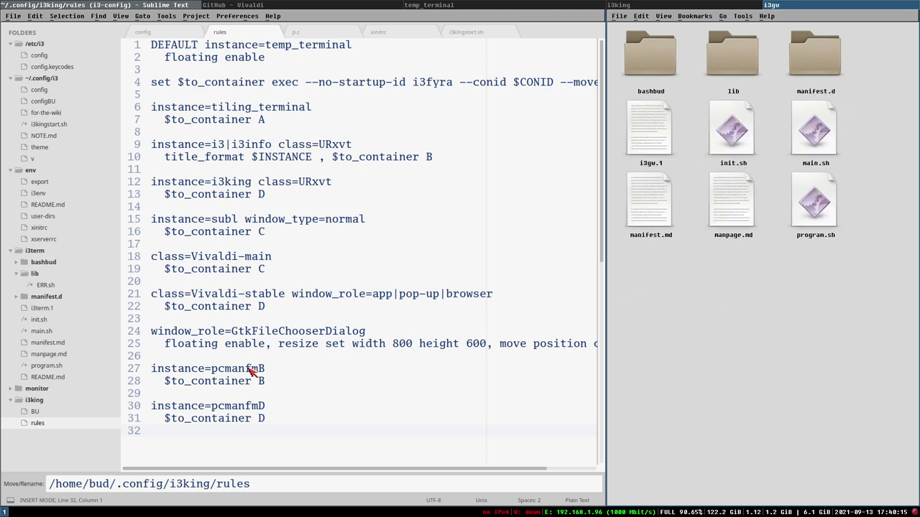
Bring the .config window back above the i3gw window, and try selecting the bashbud and lib folders in i3gw.
key(super+e)
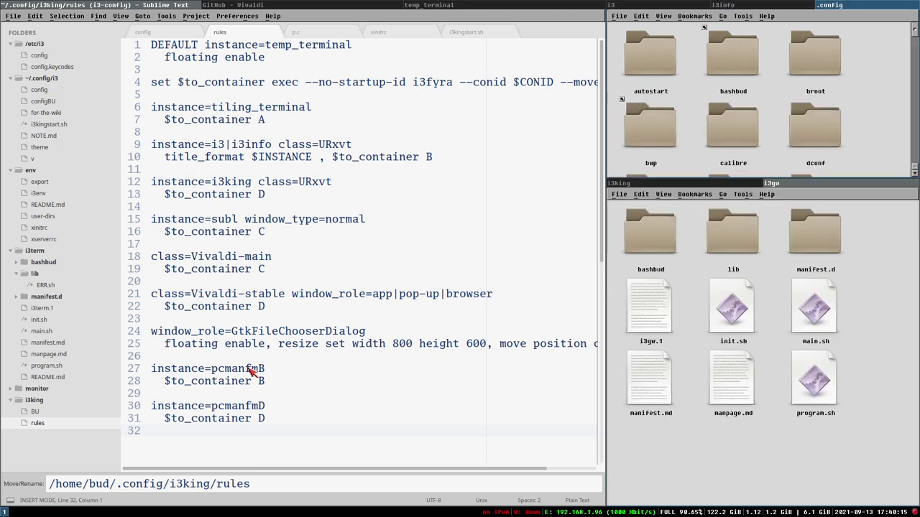
click(648, 239)
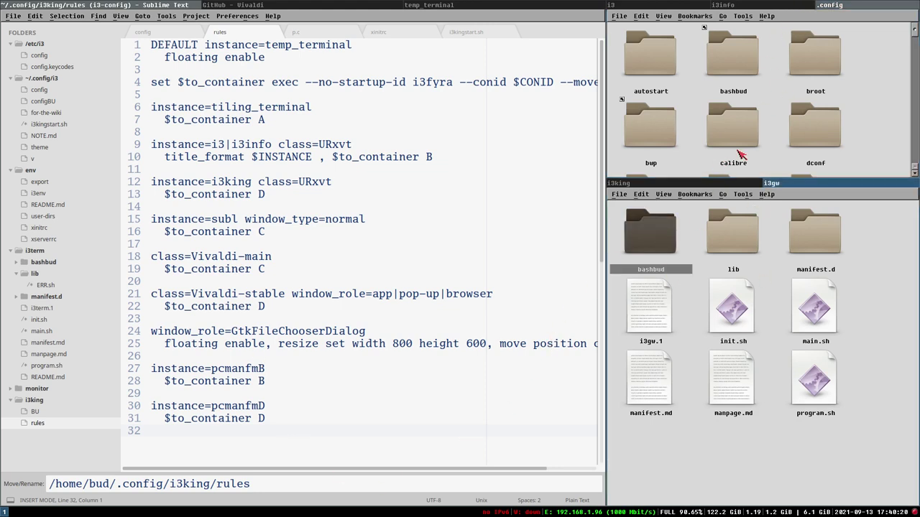
mouse_move(738, 245)
mouse_down()
mouse_move(819, 74)
mouse_move(750, 246)
mouse_up()
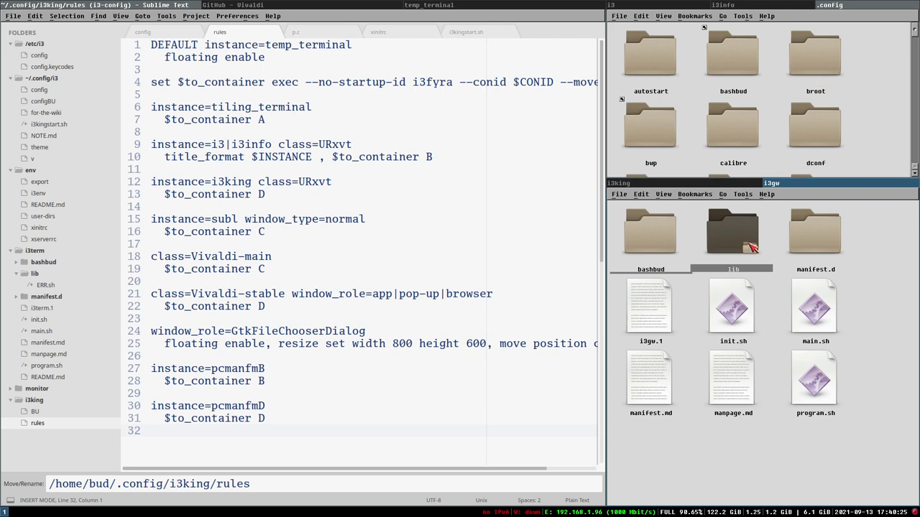
click(852, 257)
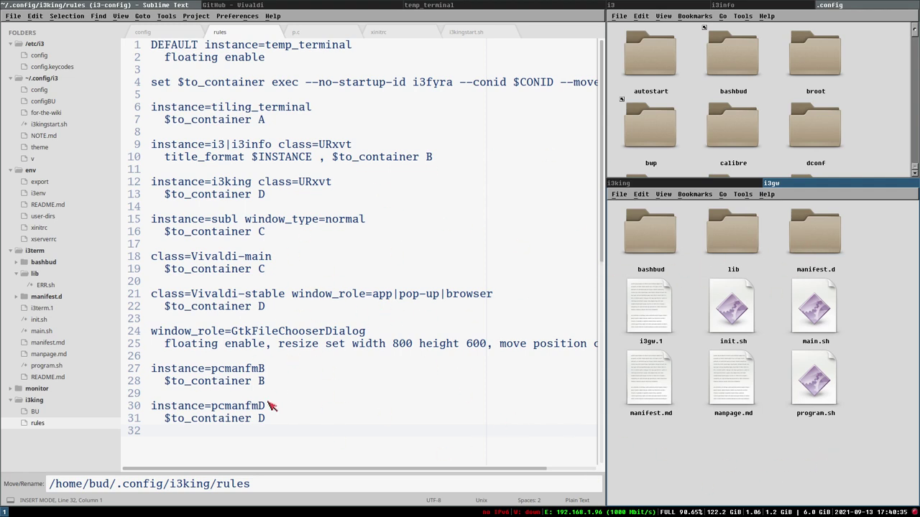
click(263, 369)
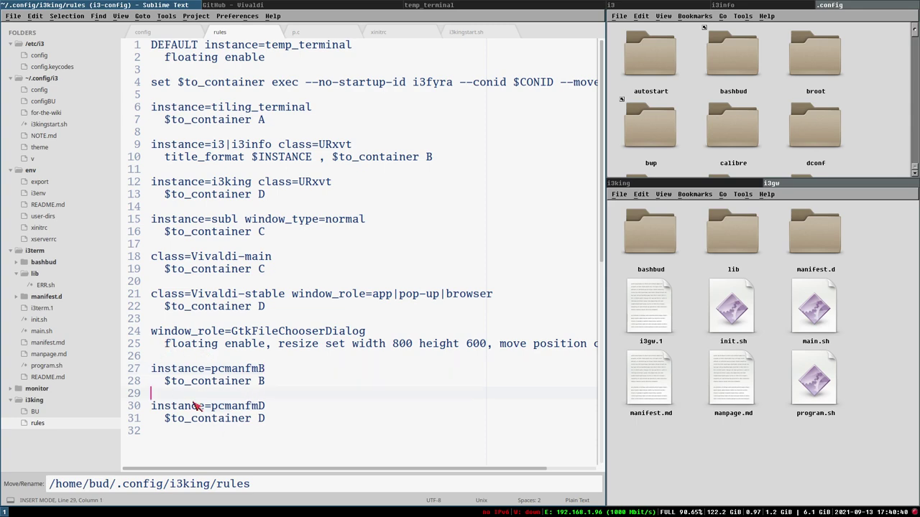
scroll(356, 296, down, 5)
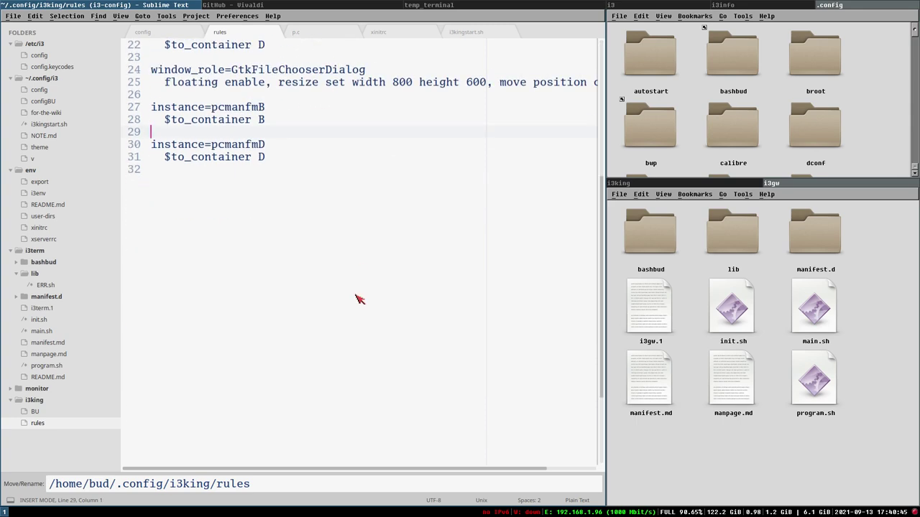
scroll(355, 253, up, 5)
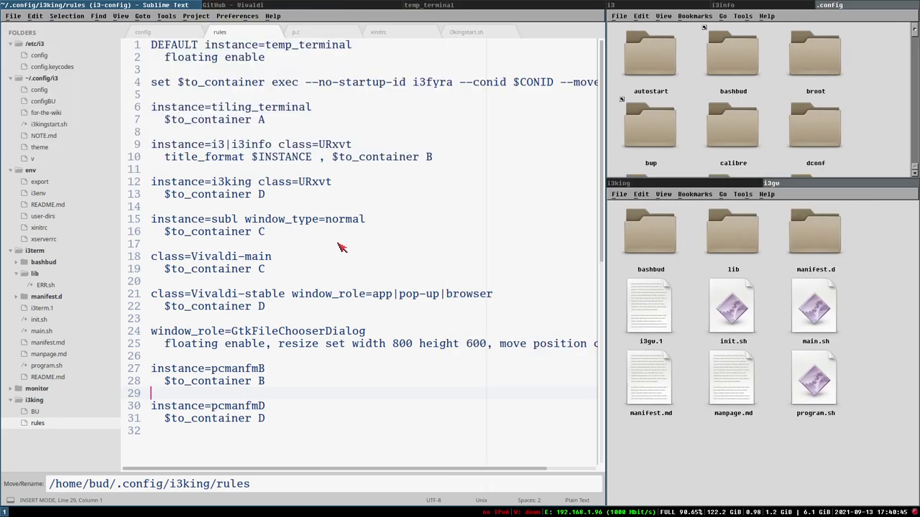
Try swapping the two halves of the i3fyra layout and back, and toggle the tiling_terminal container above the editor.
key(super+shift+Right)
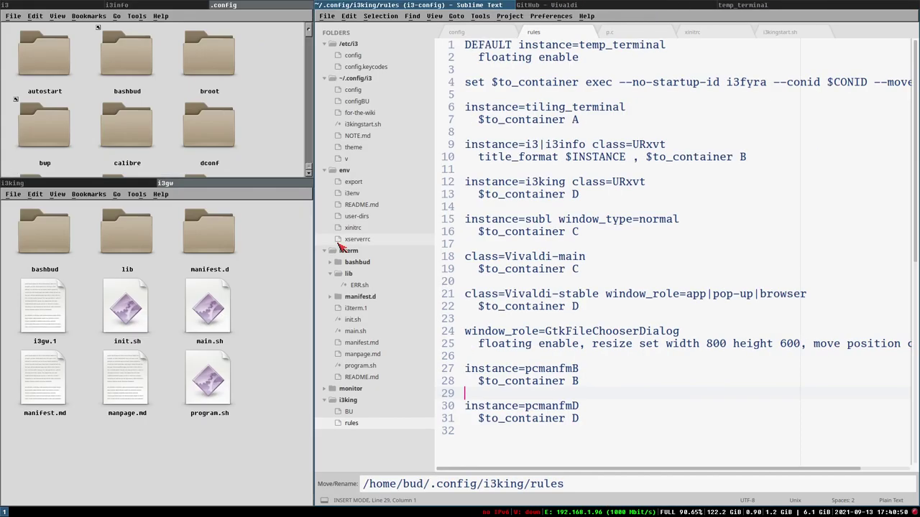
key(super+shift+Left)
key(super+shift+Down)
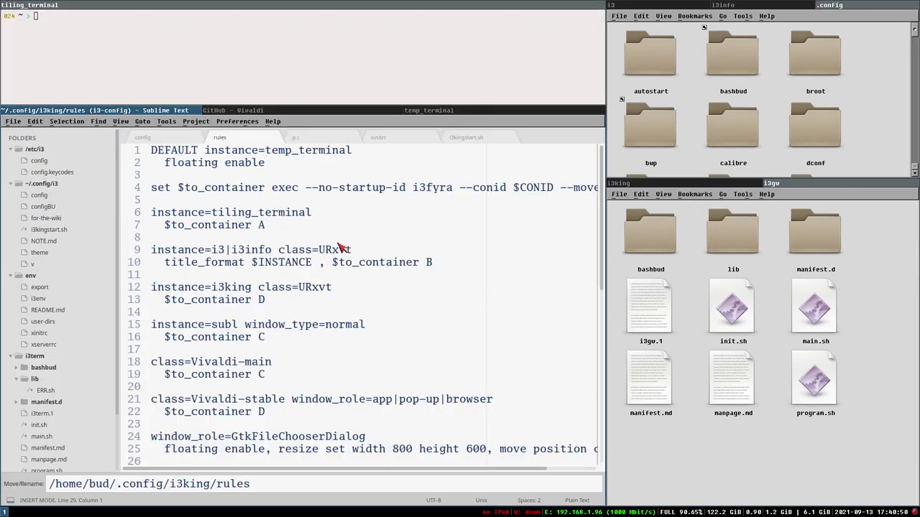
key(super+shift+Up)
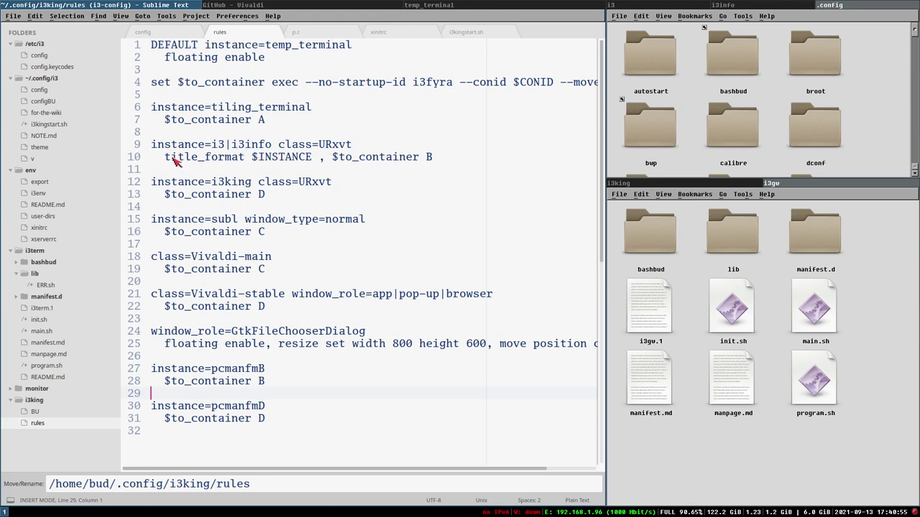
Review the title_format $INSTANCE command in the i3|i3info rule, and check the Vivaldi and Sublime Text windows against their container C rules.
drag(164, 158, 320, 161)
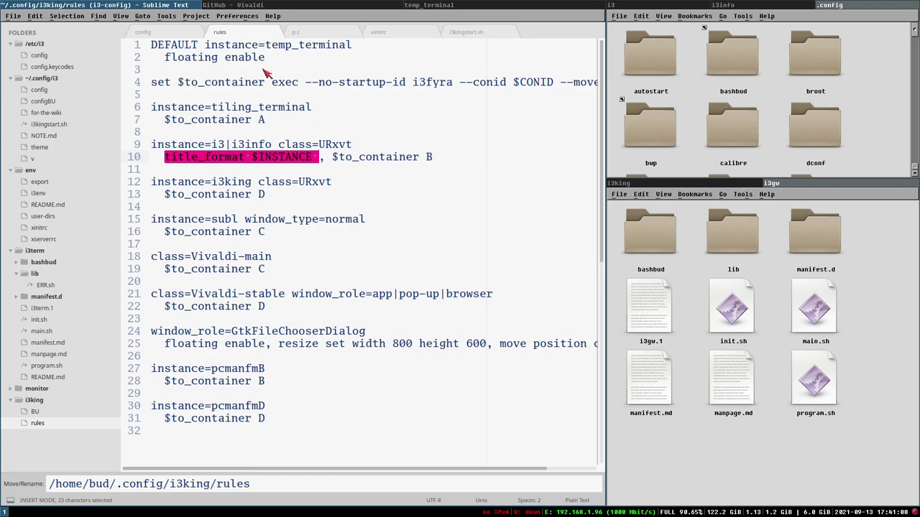
click(252, 108)
click(270, 4)
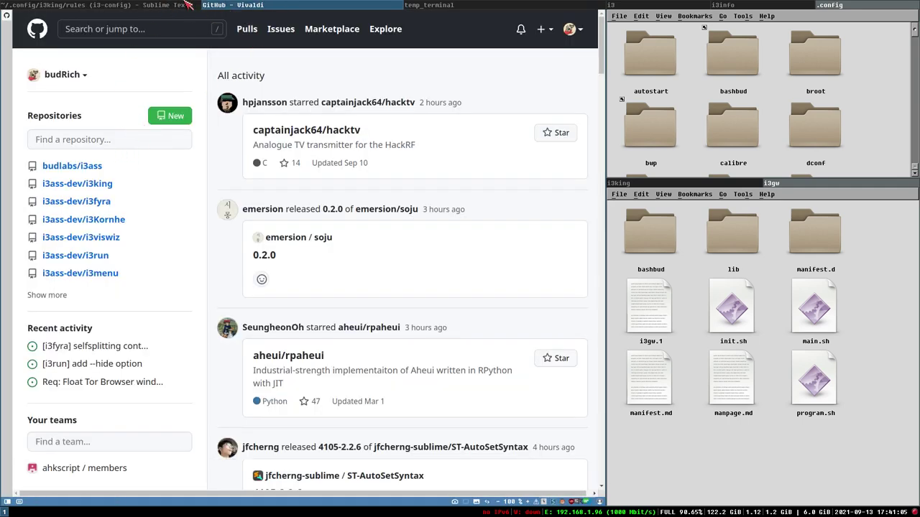
click(144, 5)
click(264, 234)
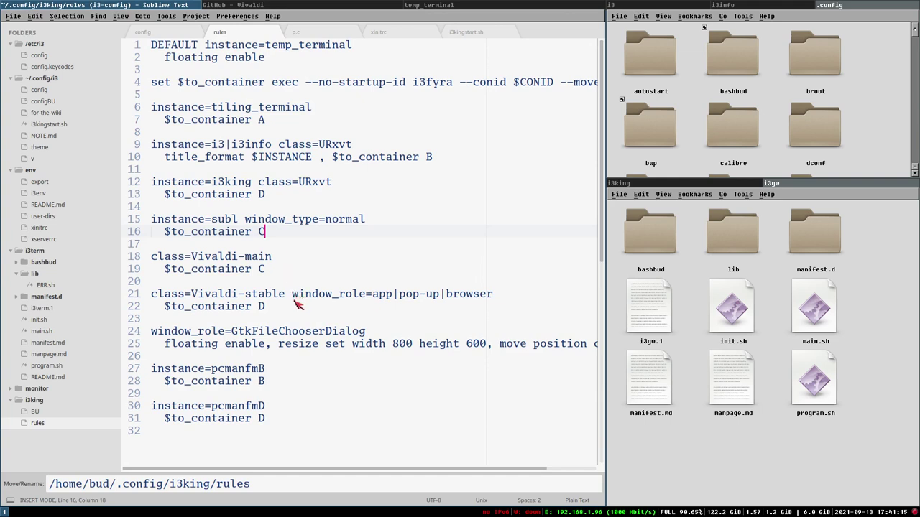
click(817, 189)
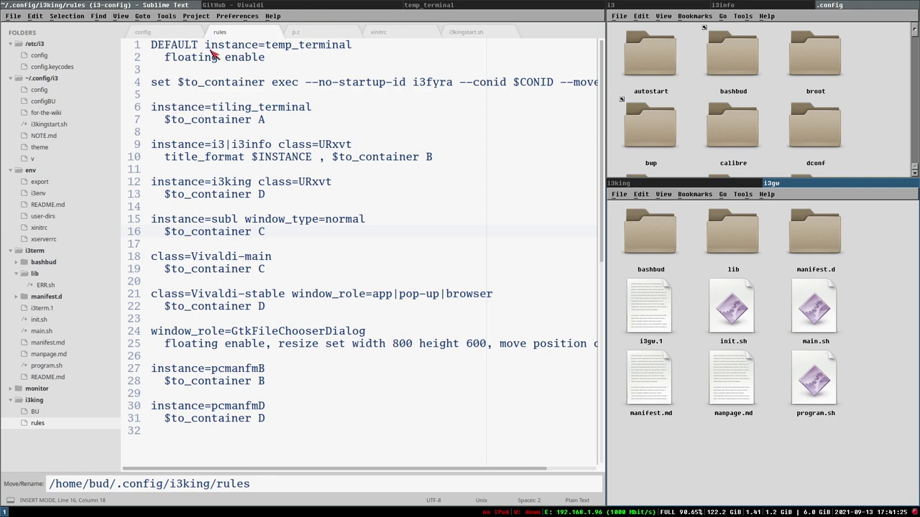
Open the i3 config and examine the i3run bindings for the terminals and pcmanfm windows, with the i3 terminal in front.
click(162, 32)
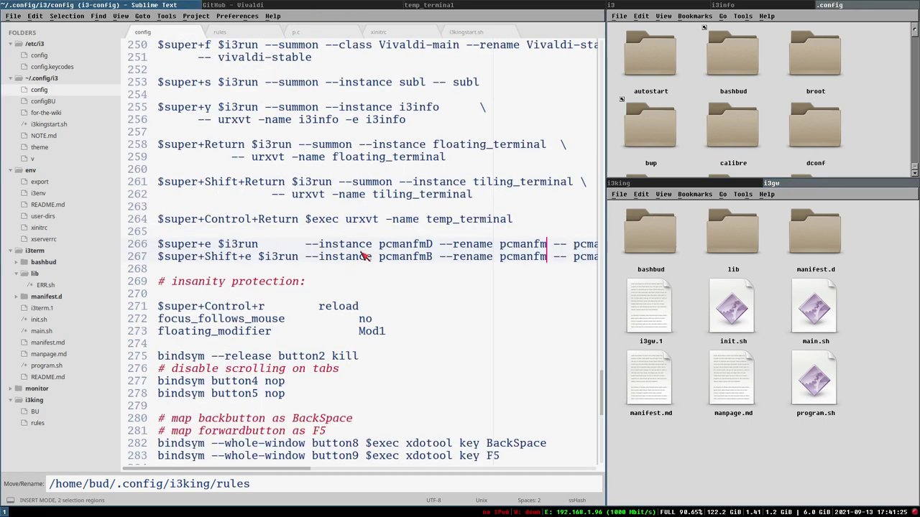
scroll(366, 256, up, 2)
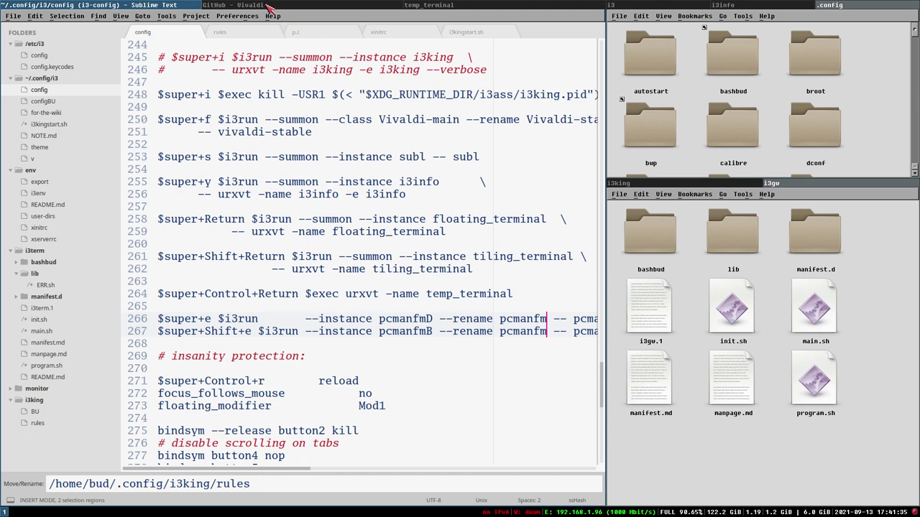
click(647, 6)
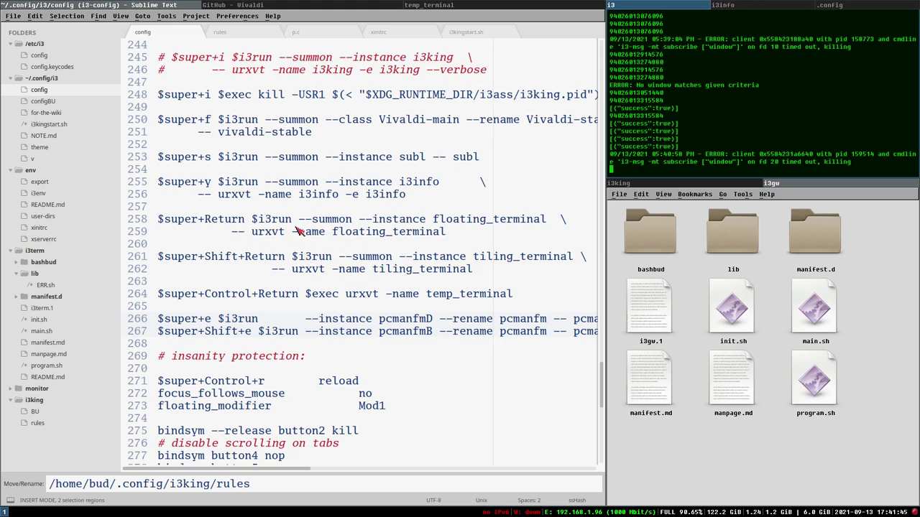
drag(252, 219, 454, 236)
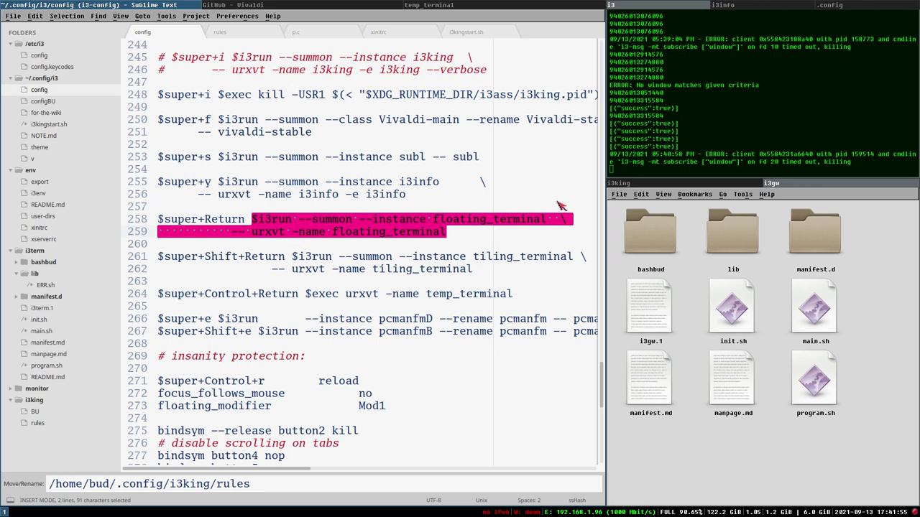
click(359, 207)
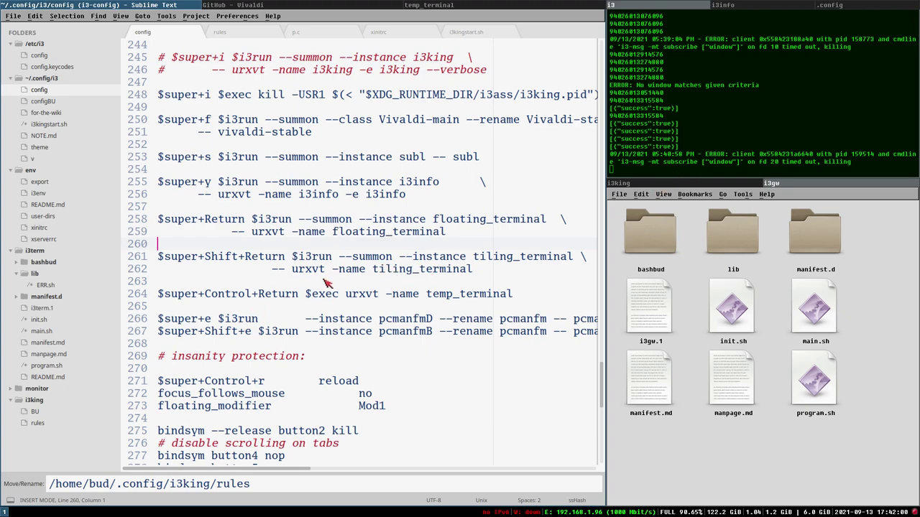
scroll(323, 282, down, 5)
scroll(386, 317, up, 10)
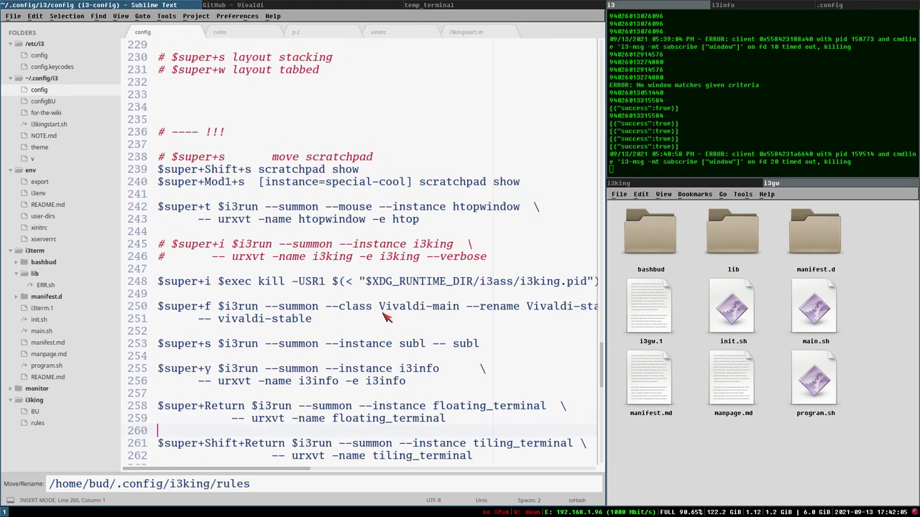
scroll(385, 317, down, 5)
scroll(433, 254, down, 2)
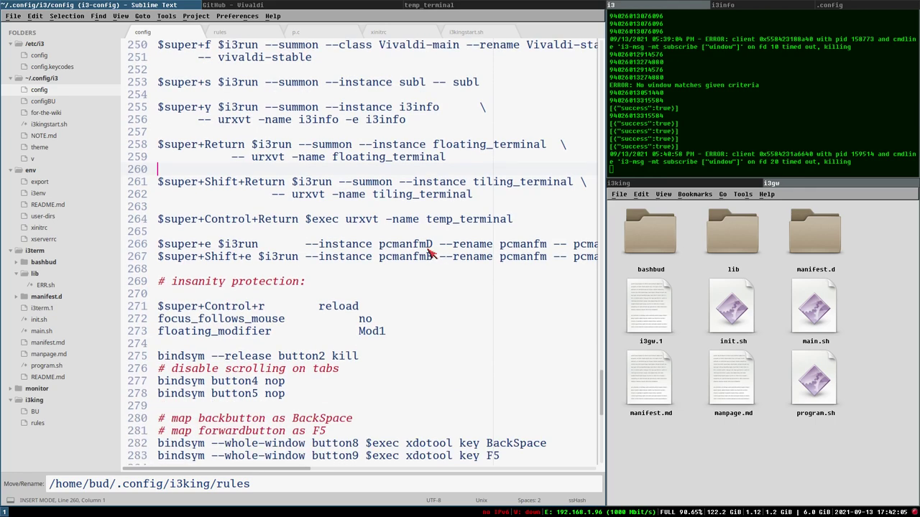
Join the $super+y i3info binding onto one line by removing its backslash and line break.
scroll(432, 257, up, 4)
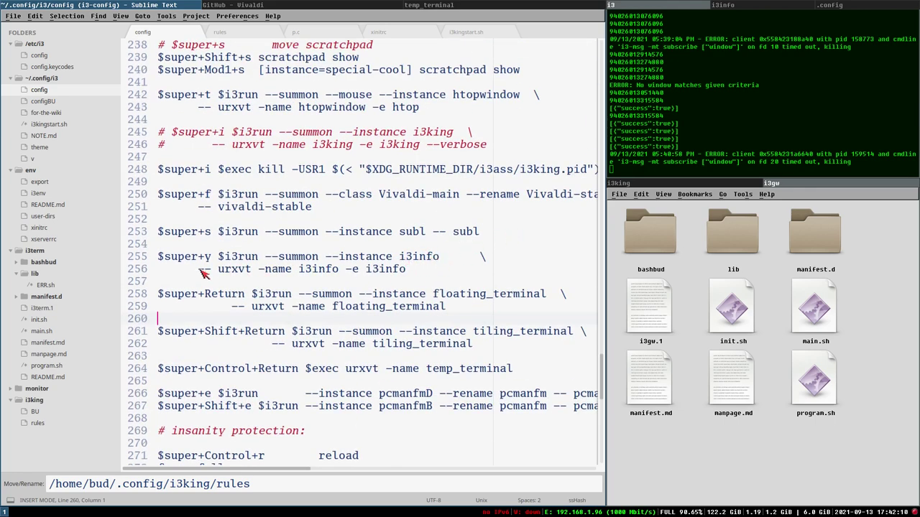
drag(199, 271, 448, 260)
key(BackSpace)
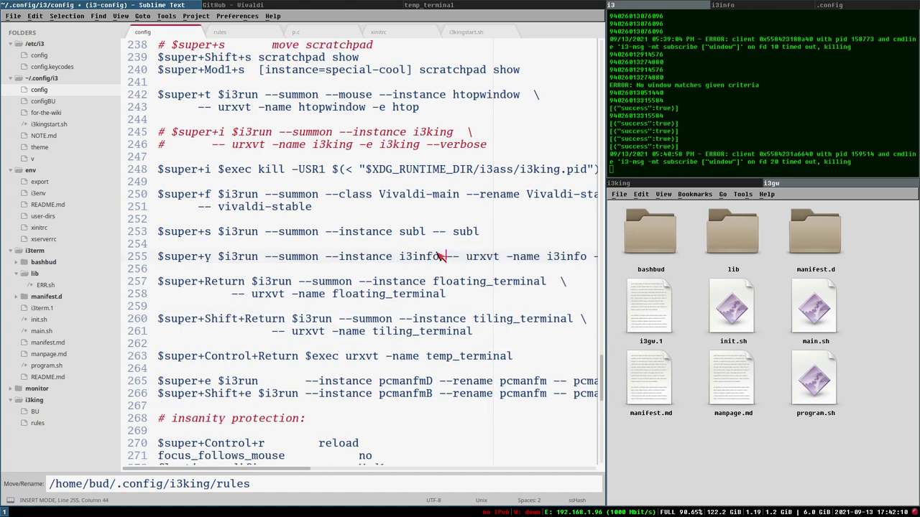
Switch to Vivaldi and open the Releases page of the budlabs/i3ass repository on GitHub.
click(276, 5)
mouse_move(72, 172)
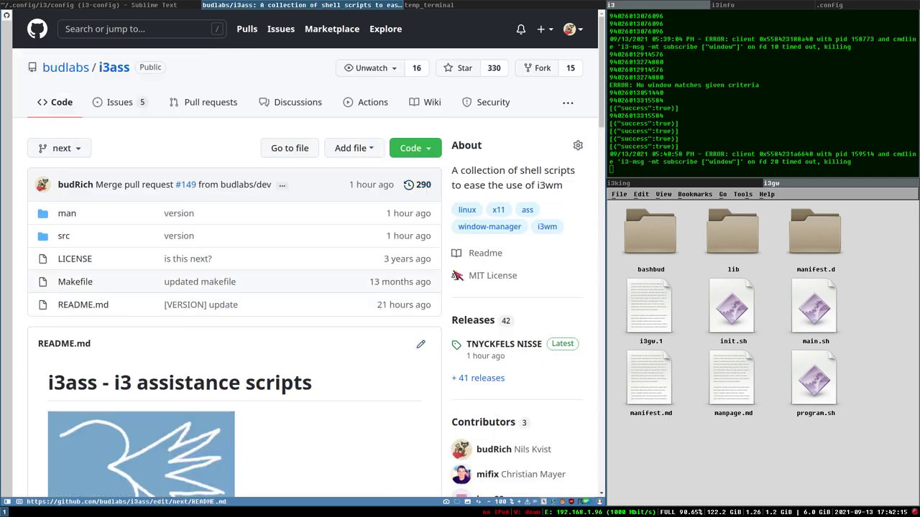
scroll(519, 235, down, 2)
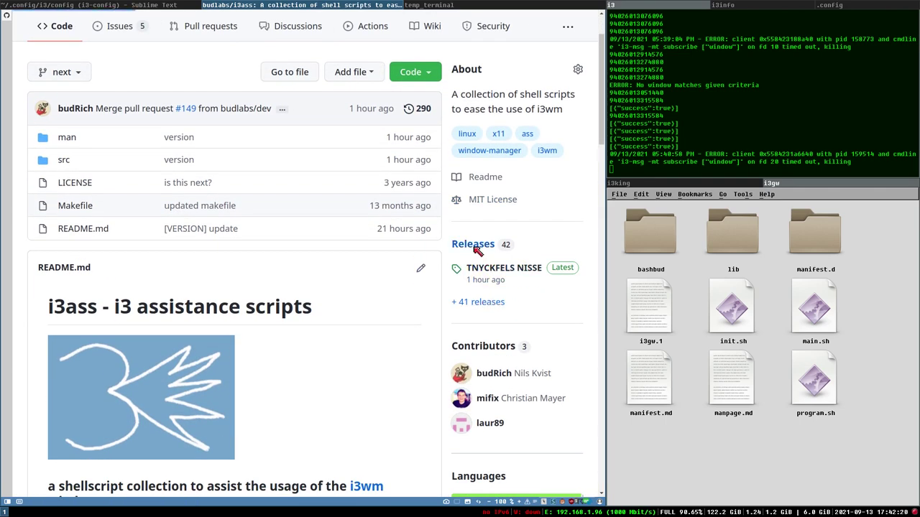
click(474, 246)
Read through the i3ass release notes from TNYCKFELS NISSE back to MOVING IN STEREO.
scroll(366, 265, down, 2)
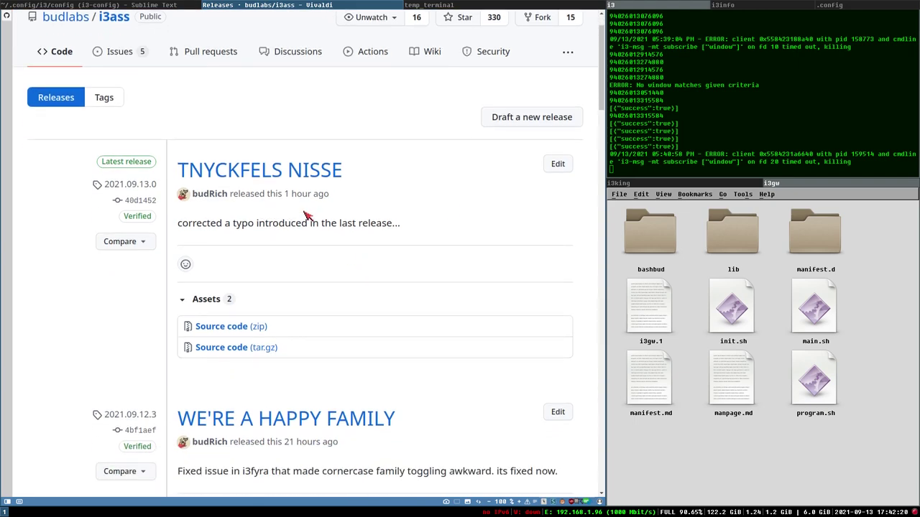
scroll(304, 215, down, 3)
scroll(320, 108, down, 2)
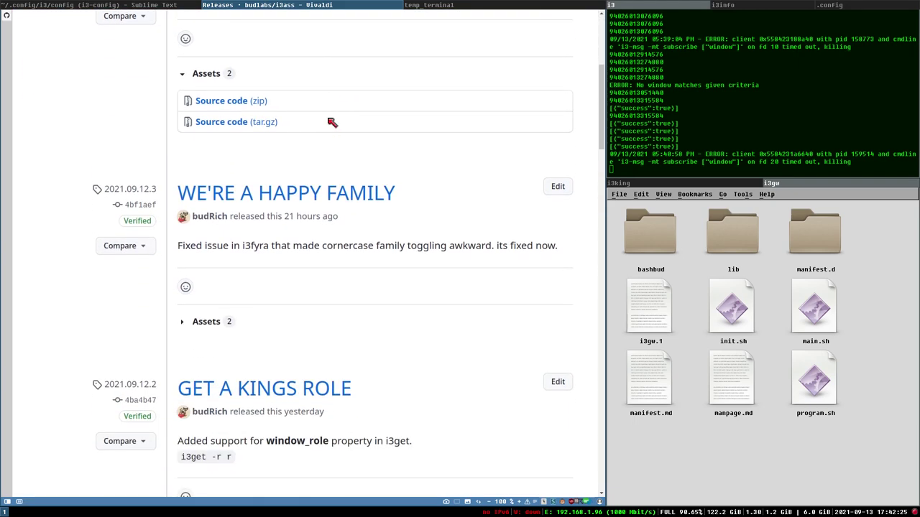
scroll(334, 309, down, 2)
scroll(376, 260, up, 5)
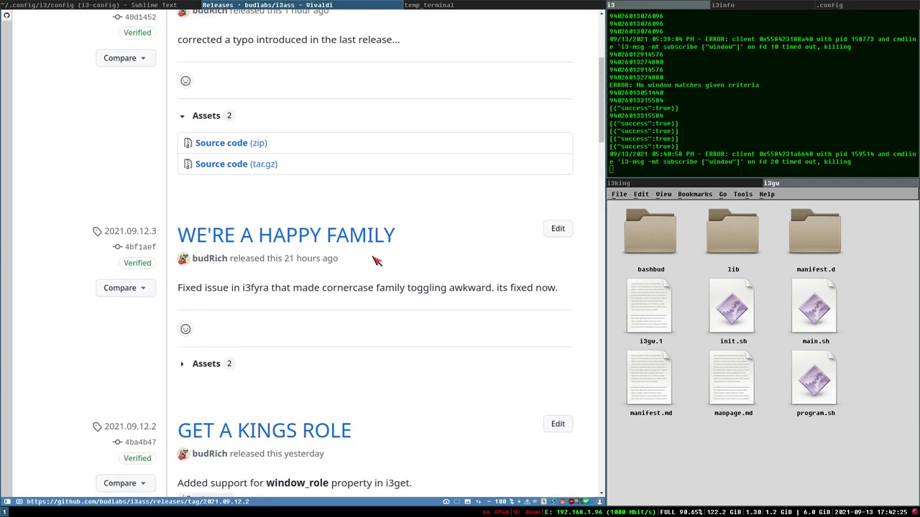
scroll(376, 261, down, 7)
scroll(376, 261, down, 13)
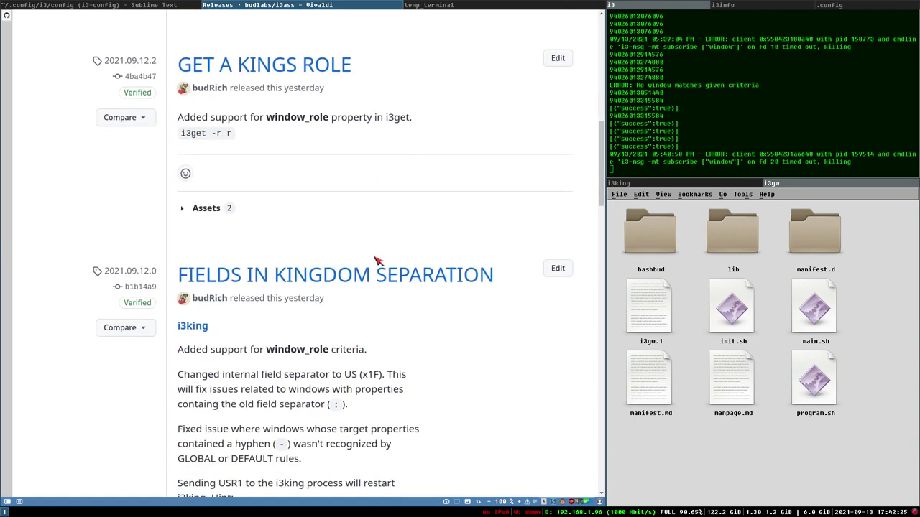
scroll(332, 119, down, 5)
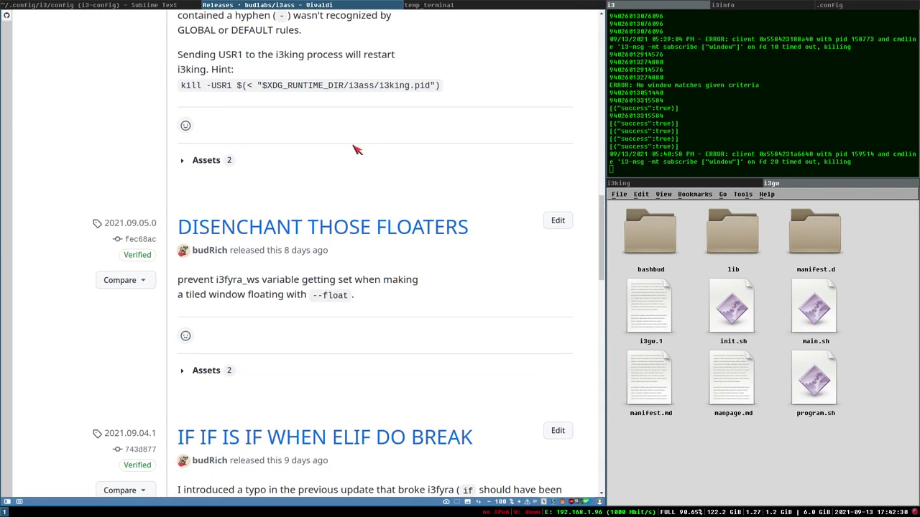
scroll(365, 170, down, 3)
scroll(355, 27, down, 8)
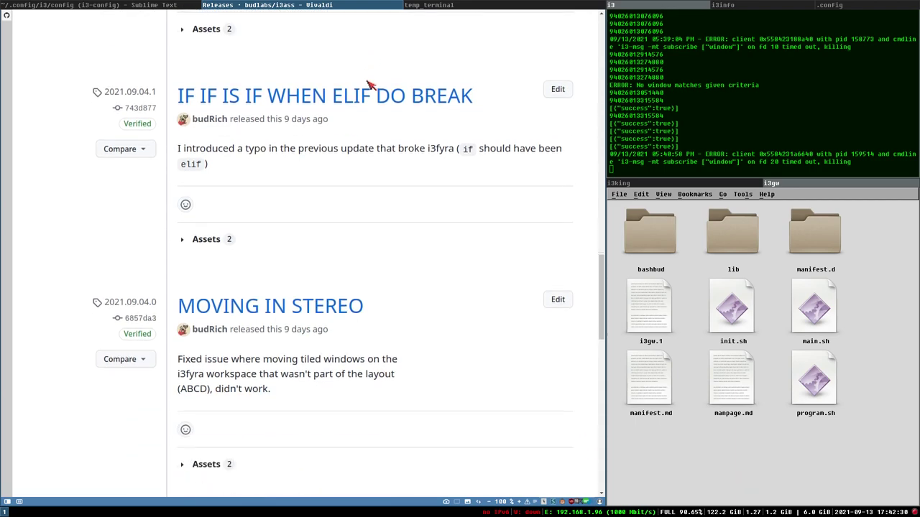
Go to the next page of older i3ass releases, beyond FIFO IN THE VOID.
scroll(374, 180, up, 7)
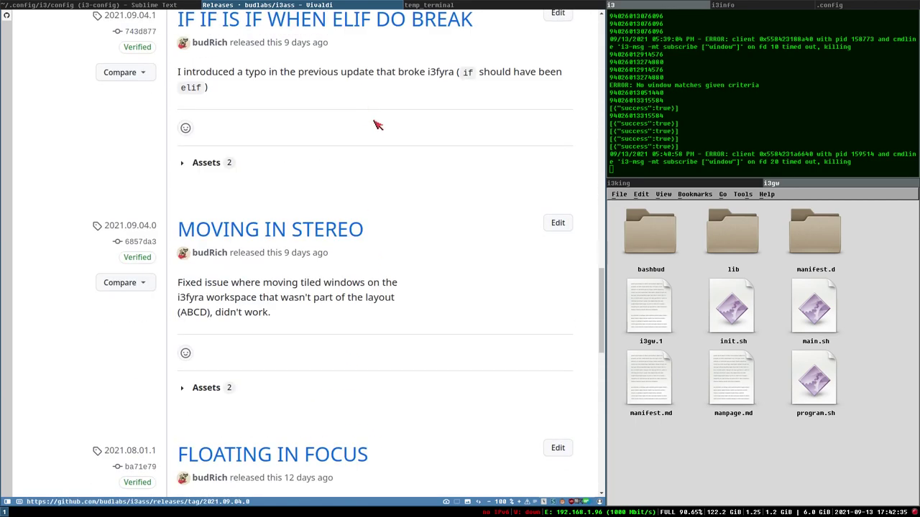
scroll(382, 137, down, 12)
scroll(391, 189, down, 10)
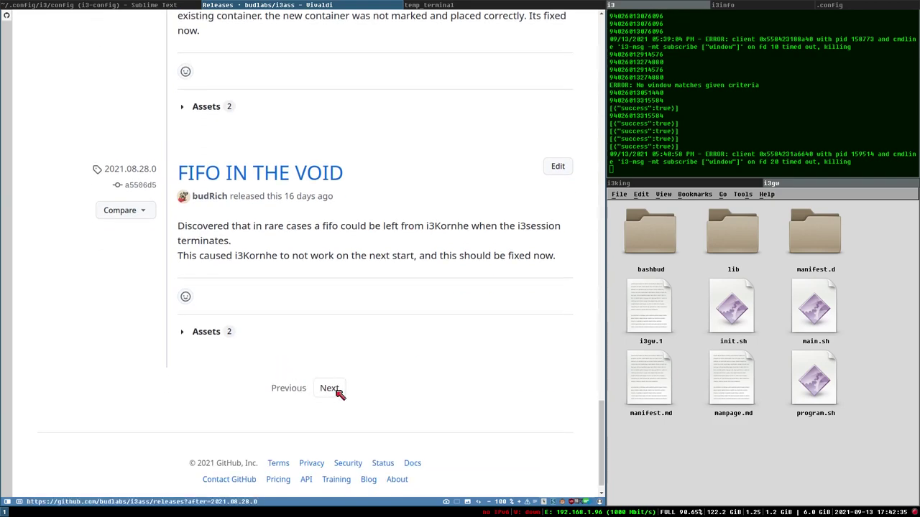
click(330, 389)
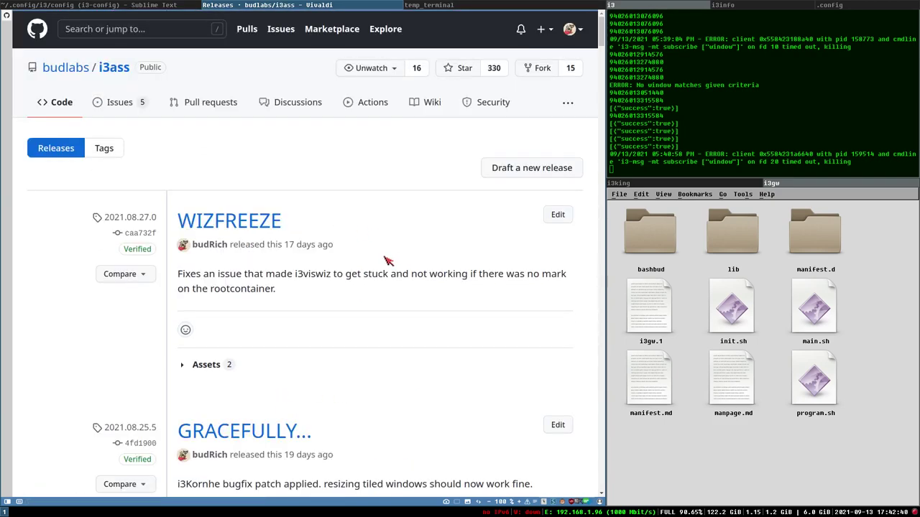
Read the i3ass release notes for WIZFREEZE, GRACEFULLY... and SMOOTHER MOVER.
scroll(386, 261, down, 4)
scroll(388, 262, down, 7)
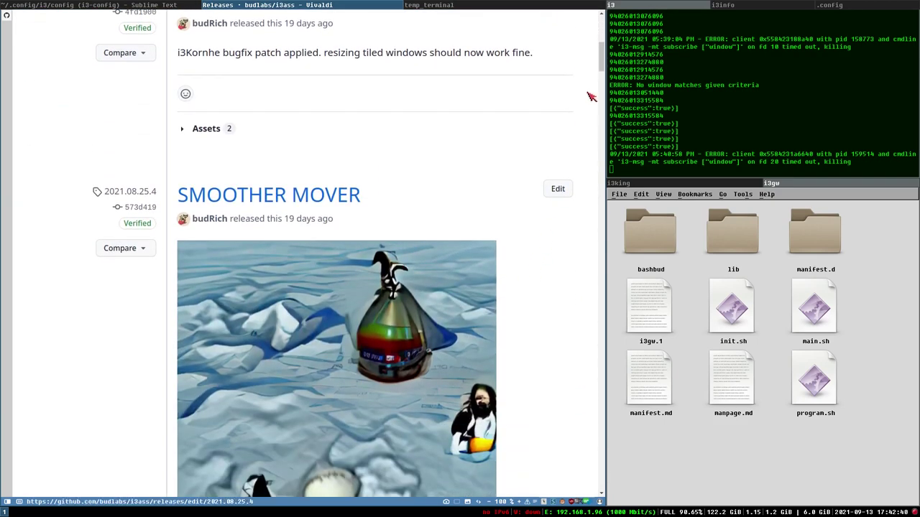
drag(604, 56, 575, 22)
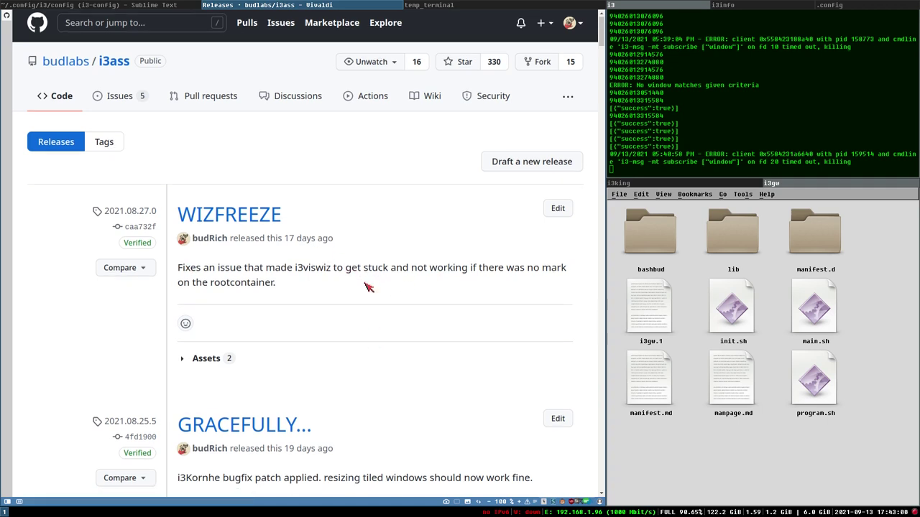
scroll(369, 288, down, 3)
mouse_move(602, 41)
mouse_down()
mouse_move(607, 91)
mouse_move(607, 32)
mouse_up()
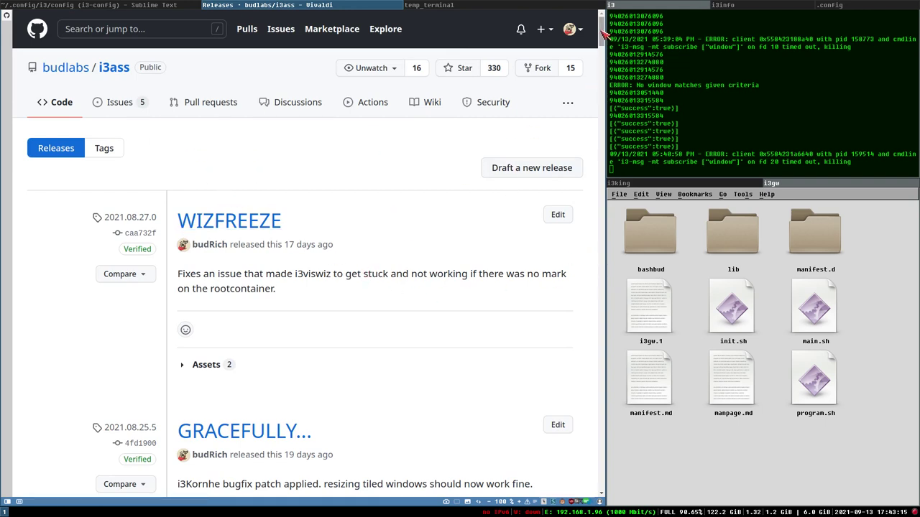
scroll(602, 33, down, 1)
scroll(602, 29, up, 1)
scroll(604, 31, down, 1)
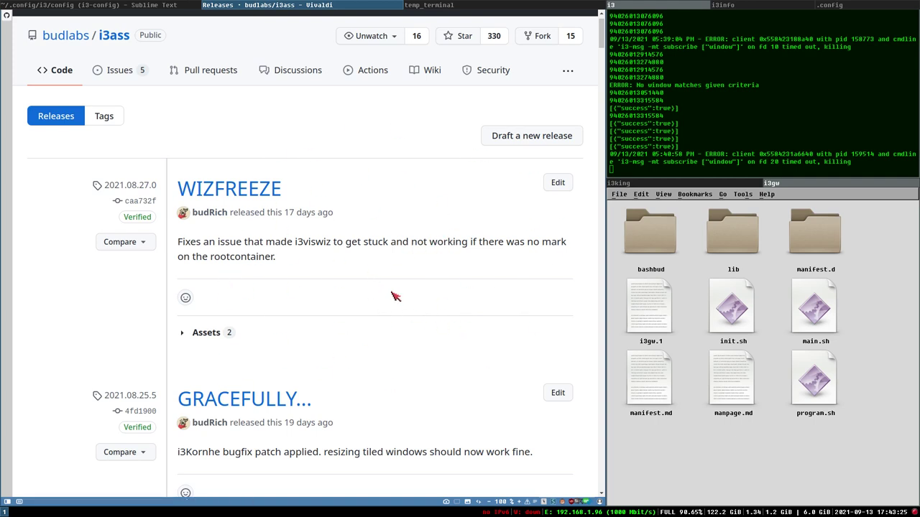
scroll(474, 252, down, 1)
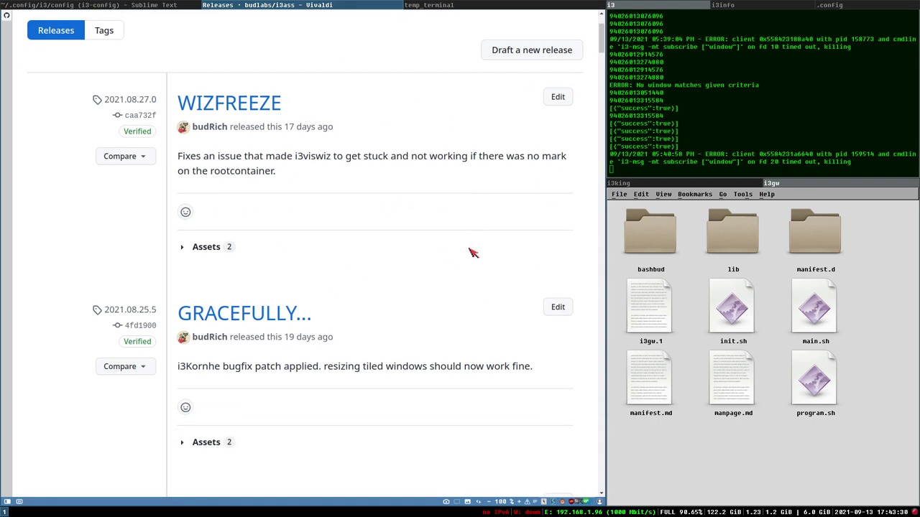
scroll(365, 270, up, 2)
scroll(359, 262, up, 1)
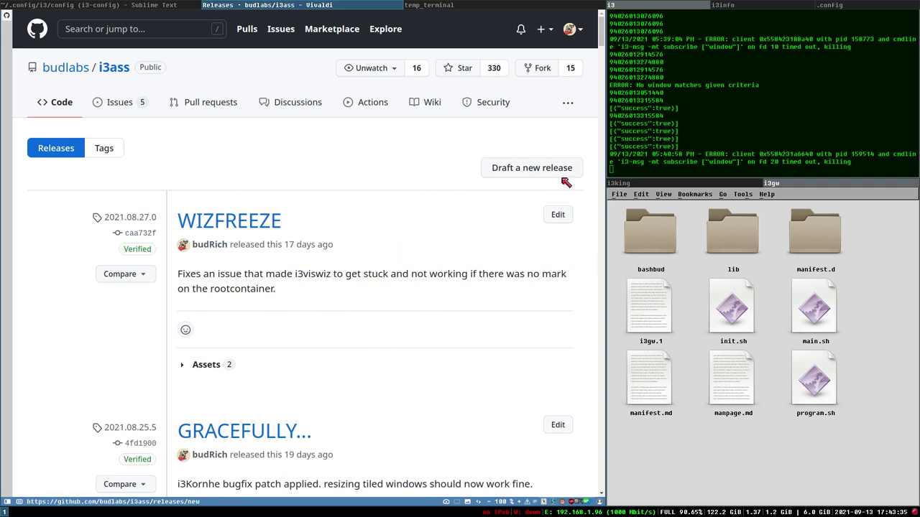
scroll(413, 218, down, 2)
scroll(381, 179, up, 2)
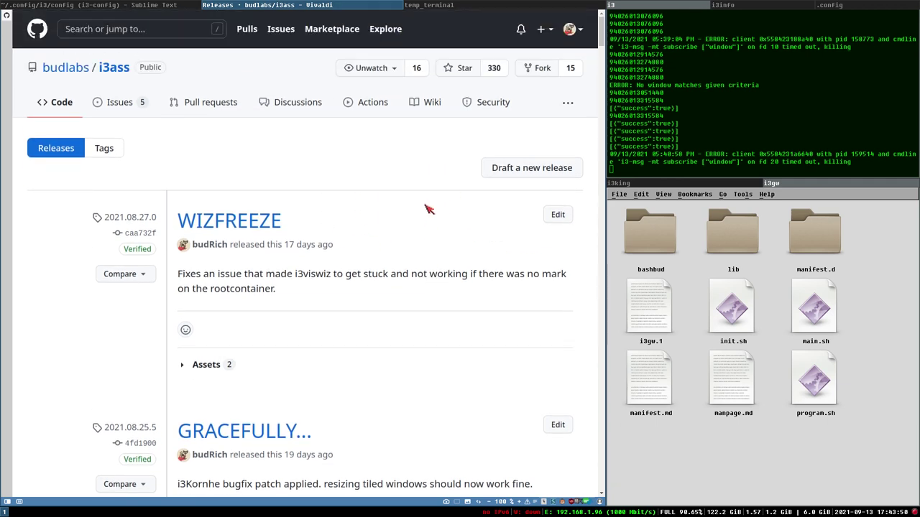
scroll(427, 238, down, 3)
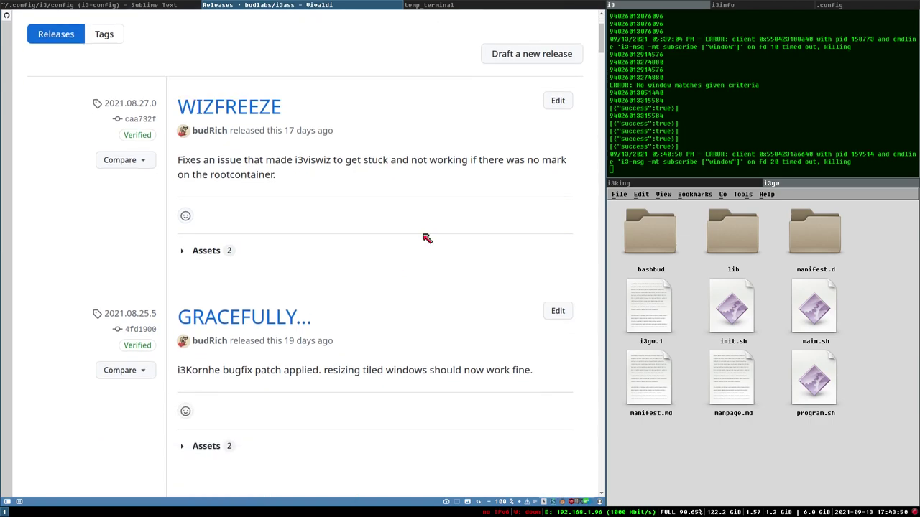
mouse_move(602, 37)
mouse_down()
mouse_move(604, 64)
mouse_move(604, 29)
mouse_move(604, 146)
mouse_move(610, 29)
mouse_up()
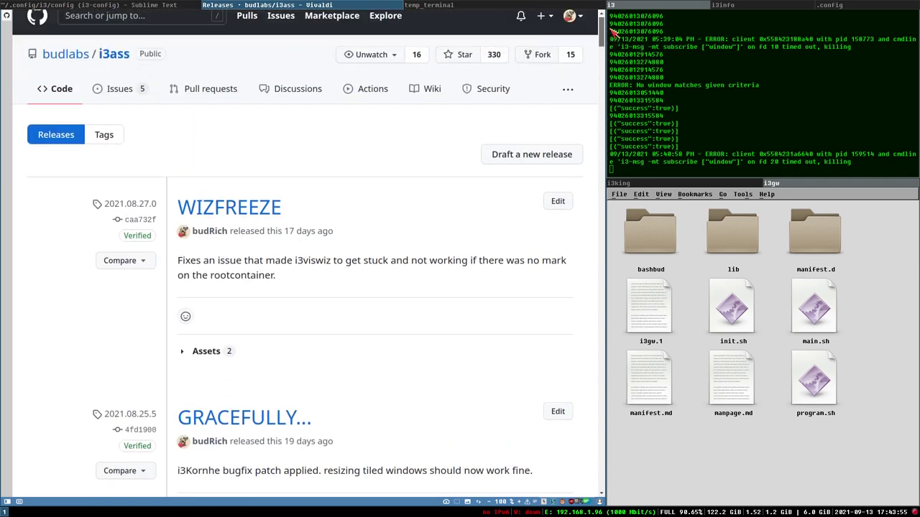
scroll(426, 234, down, 6)
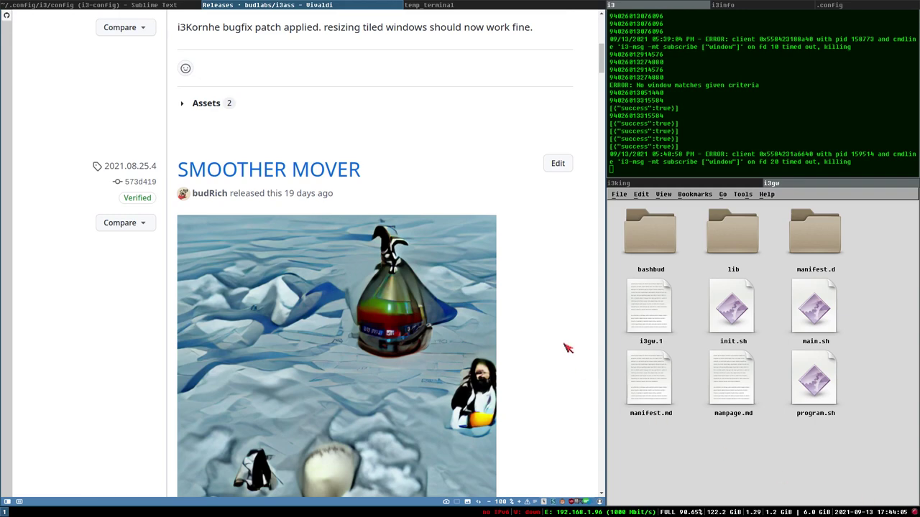
scroll(561, 341, up, 6)
scroll(455, 297, up, 1)
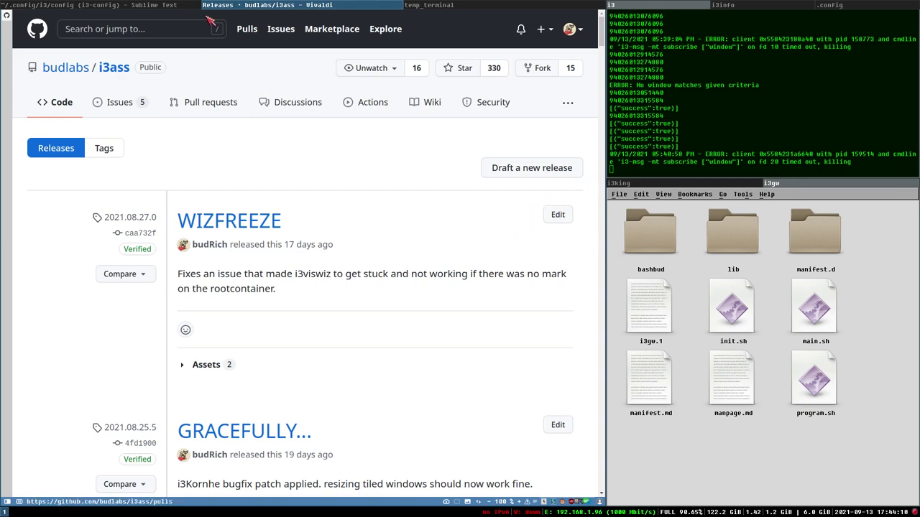
Bring temp_terminal to the front, add two more temp_terminal windows to its container, and hide and restore the other containers.
click(421, 5)
click(149, 5)
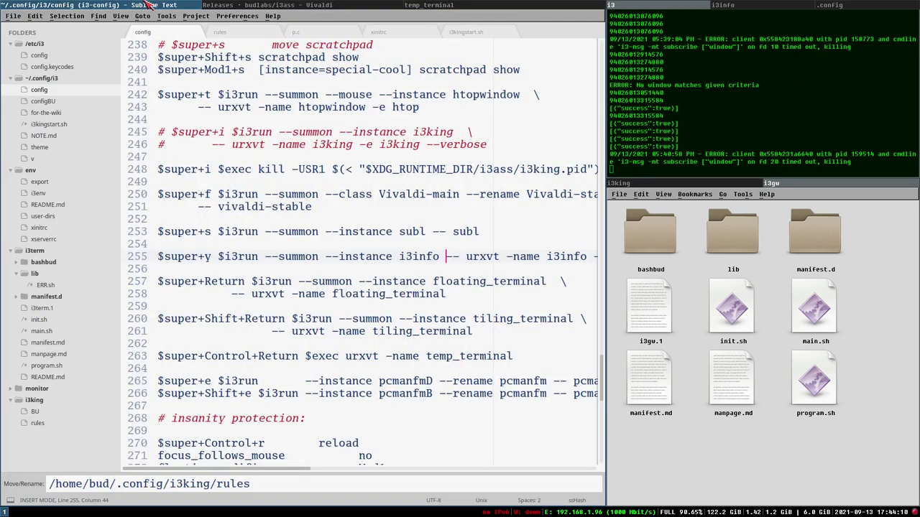
click(475, 4)
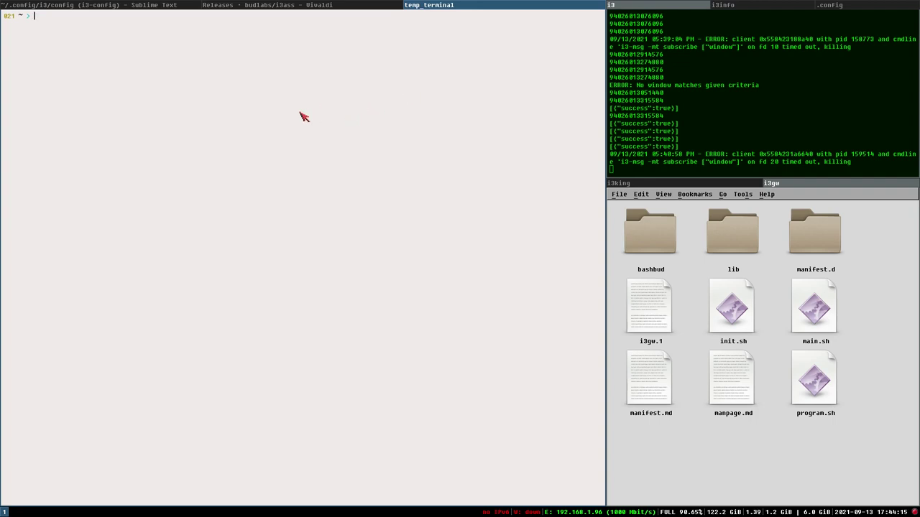
key(super+Return)
key(super+Return)
key(super+f)
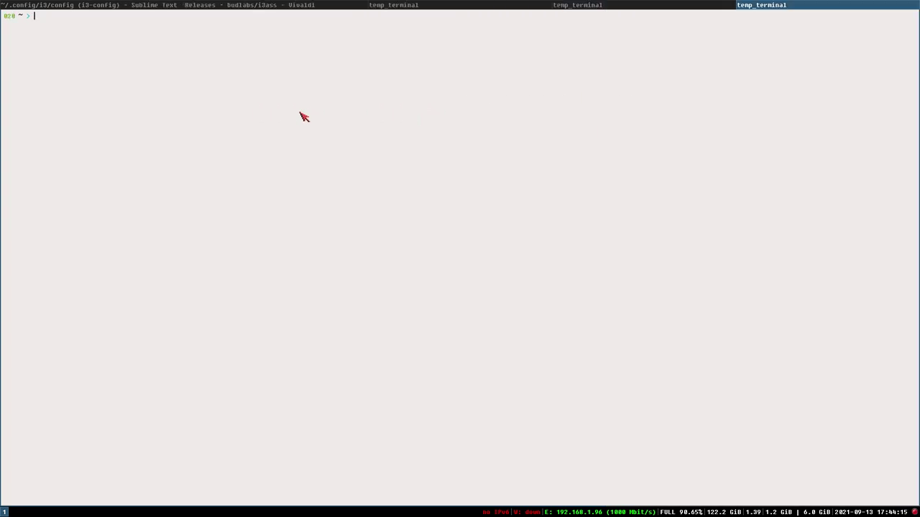
key(super+f)
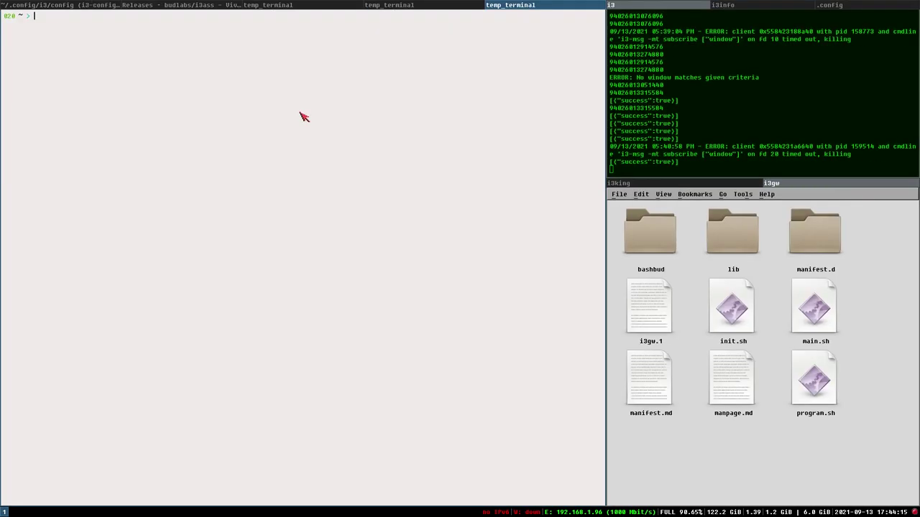
Switch back to Vivaldi and review the WIZFREEZE and GRACEFULLY... release notes.
click(212, 5)
scroll(245, 370, down, 3)
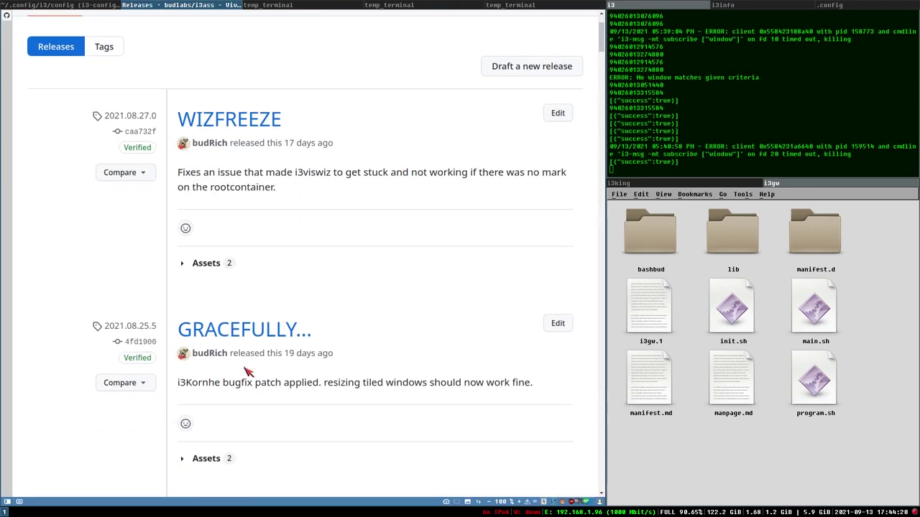
scroll(244, 370, down, 6)
scroll(291, 381, up, 4)
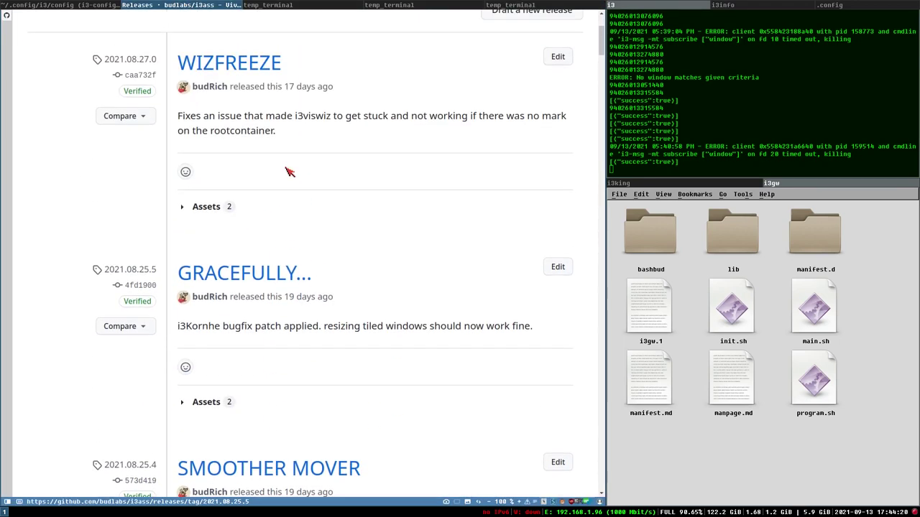
scroll(289, 172, up, 5)
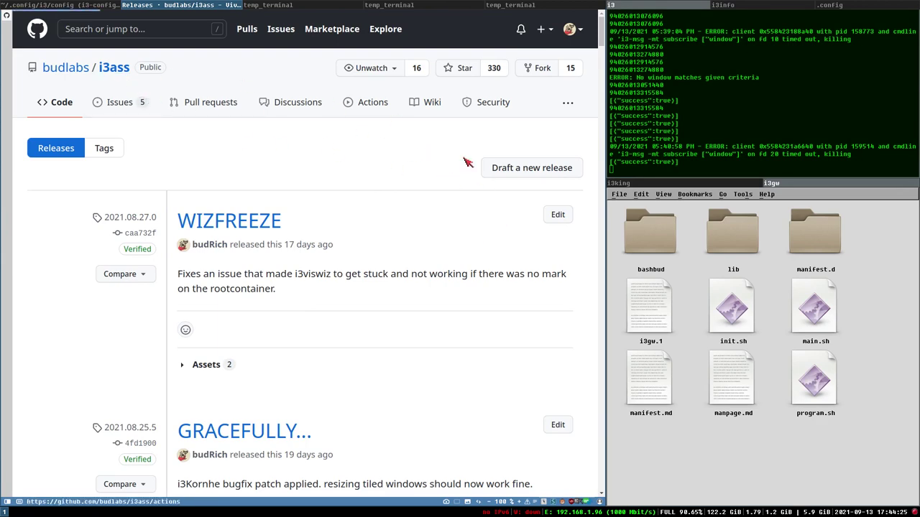
Return to the i3ass repository page and reopen its Releases list at the latest release, TNYCKFELS NISSE.
key(alt+Left)
scroll(511, 259, down, 2)
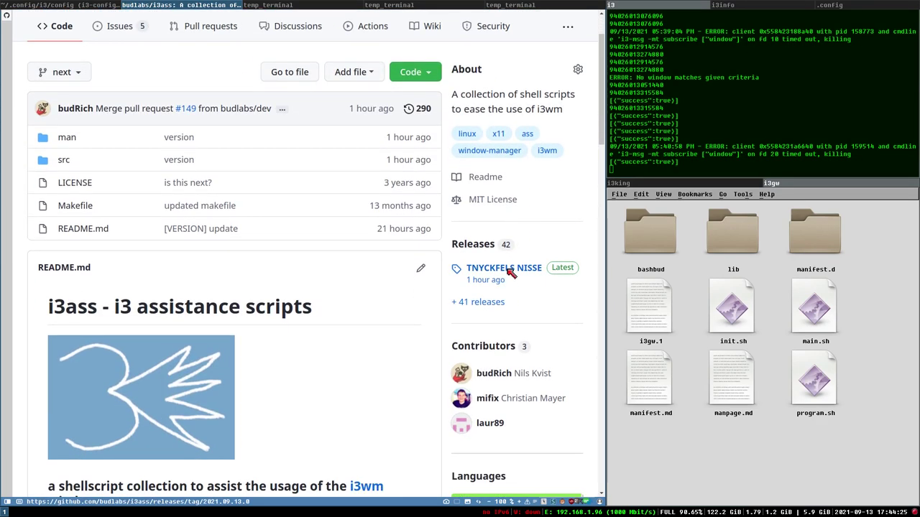
click(473, 244)
scroll(532, 240, down, 2)
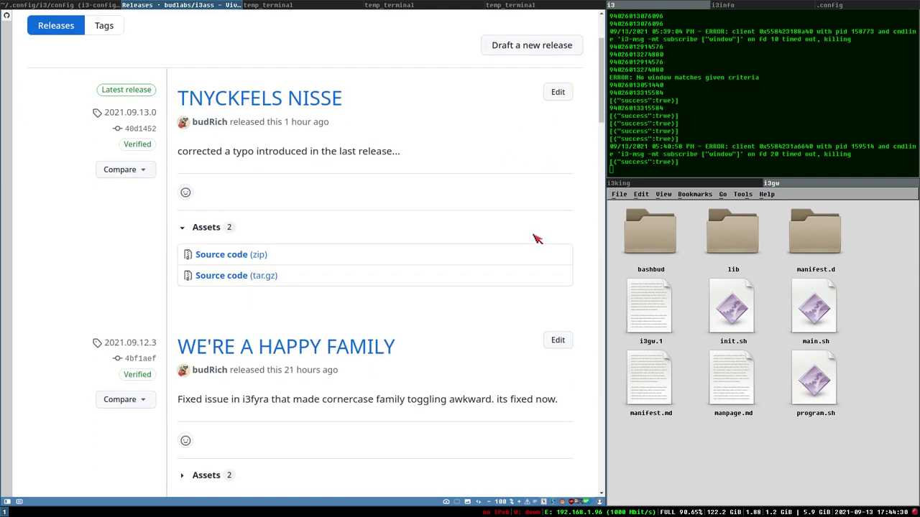
mouse_move(601, 79)
mouse_down()
mouse_move(600, 99)
mouse_move(600, 54)
mouse_move(593, 328)
mouse_move(605, 185)
mouse_move(600, 18)
mouse_move(601, 66)
mouse_up()
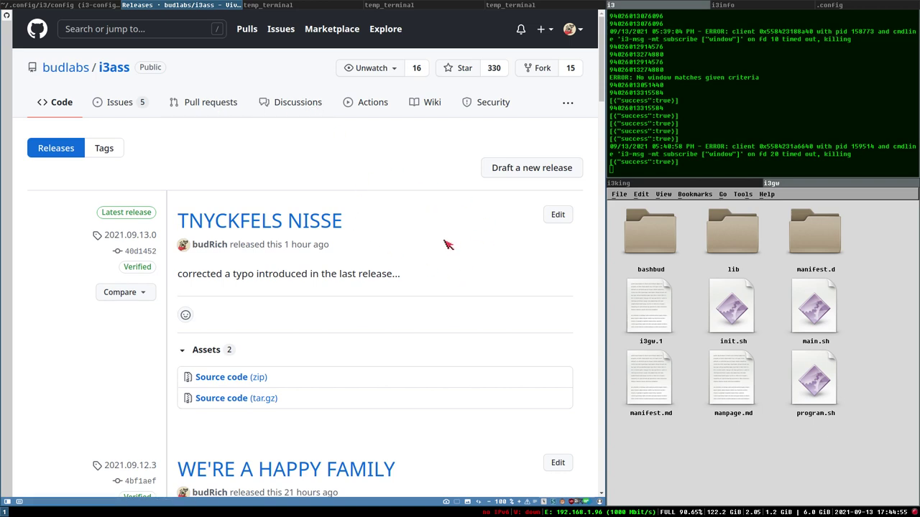
scroll(380, 298, down, 1)
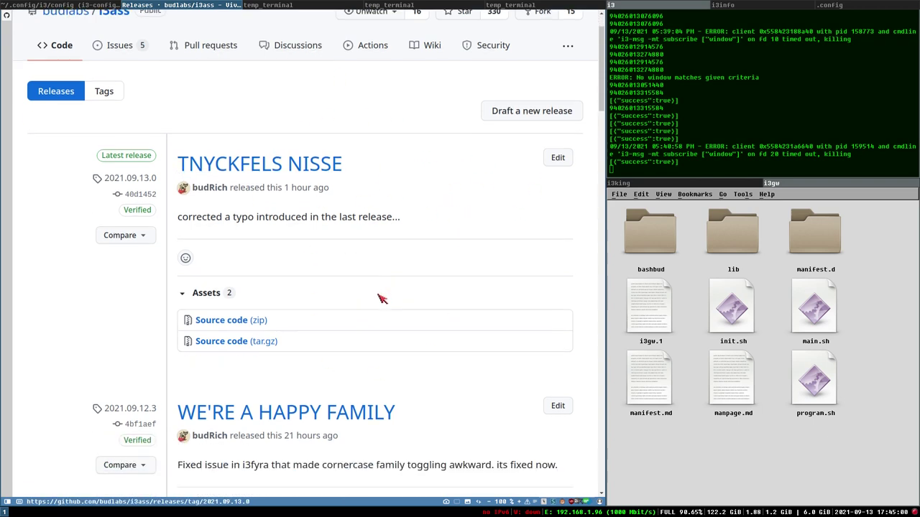
scroll(503, 187, up, 1)
scroll(554, 128, down, 1)
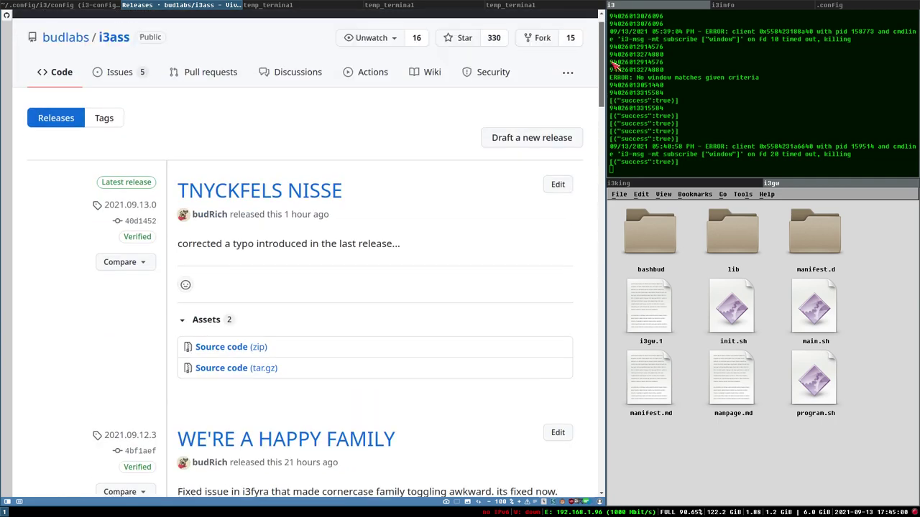
scroll(528, 109, up, 1)
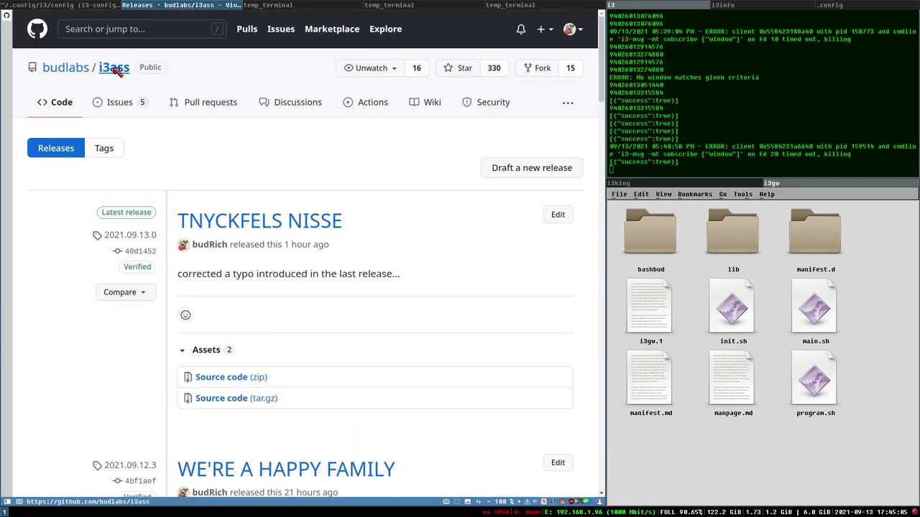